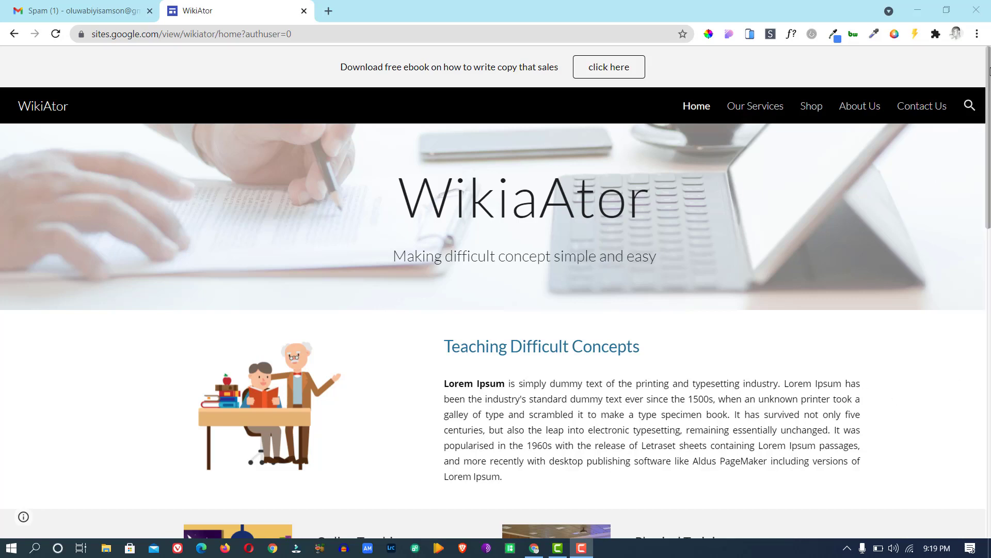
Visit the WikiAtor Our Services and Shop pages, then scroll through the About Us page.
{"action": "mouse_move", "coordinate": [988, 71]}
{"action": "left_mouse_down"}
{"action": "mouse_move", "coordinate": [986, 104]}
{"action": "mouse_move", "coordinate": [989, 72]}
{"action": "left_mouse_up"}
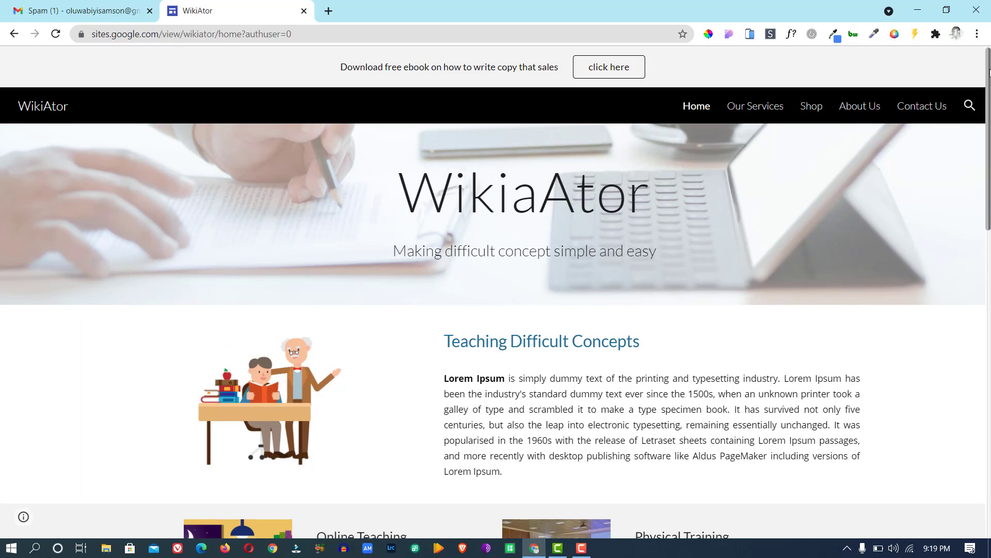
{"action": "mouse_move", "coordinate": [989, 73]}
{"action": "left_mouse_down"}
{"action": "mouse_move", "coordinate": [971, 284]}
{"action": "mouse_move", "coordinate": [979, 417]}
{"action": "mouse_move", "coordinate": [989, 62]}
{"action": "left_mouse_up"}
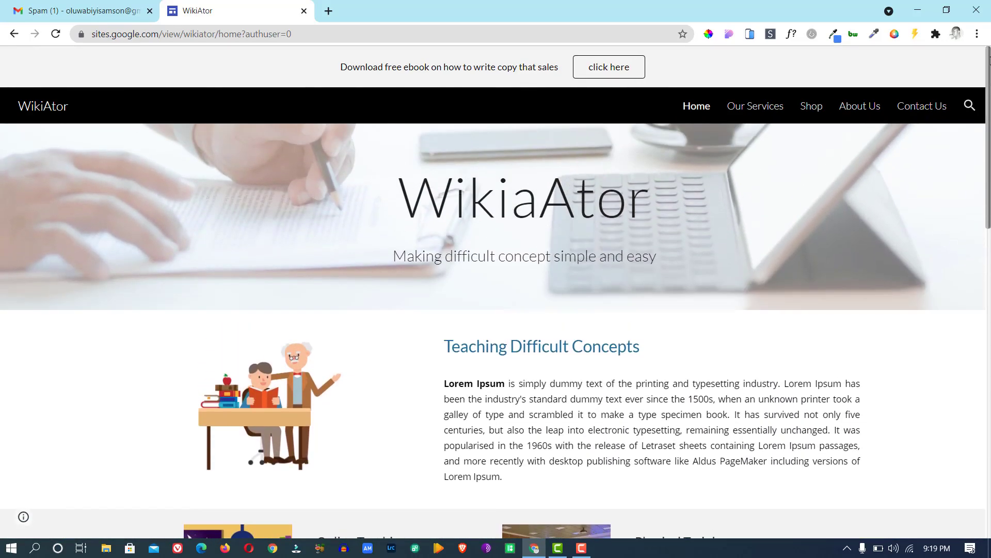
{"action": "left_click", "coordinate": [743, 108]}
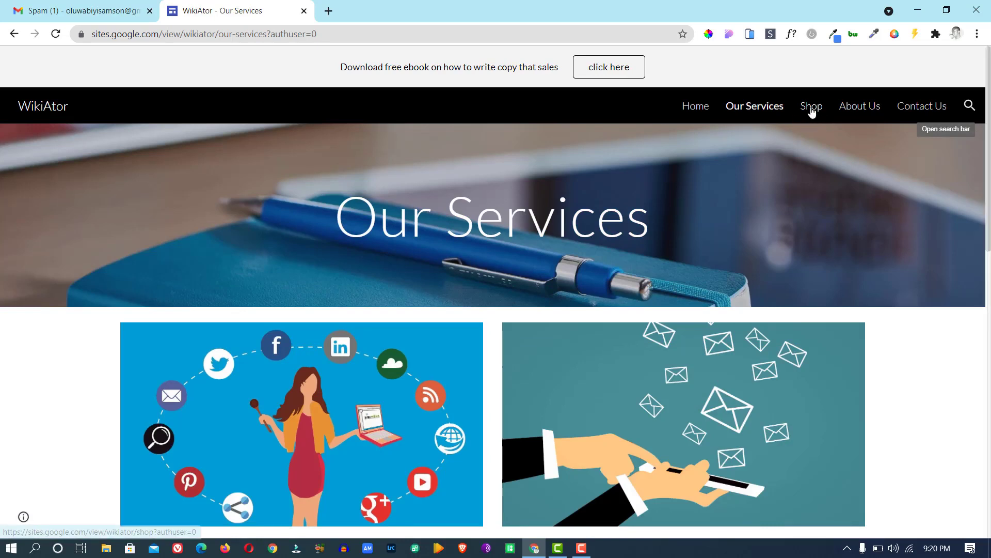
{"action": "left_click", "coordinate": [812, 111]}
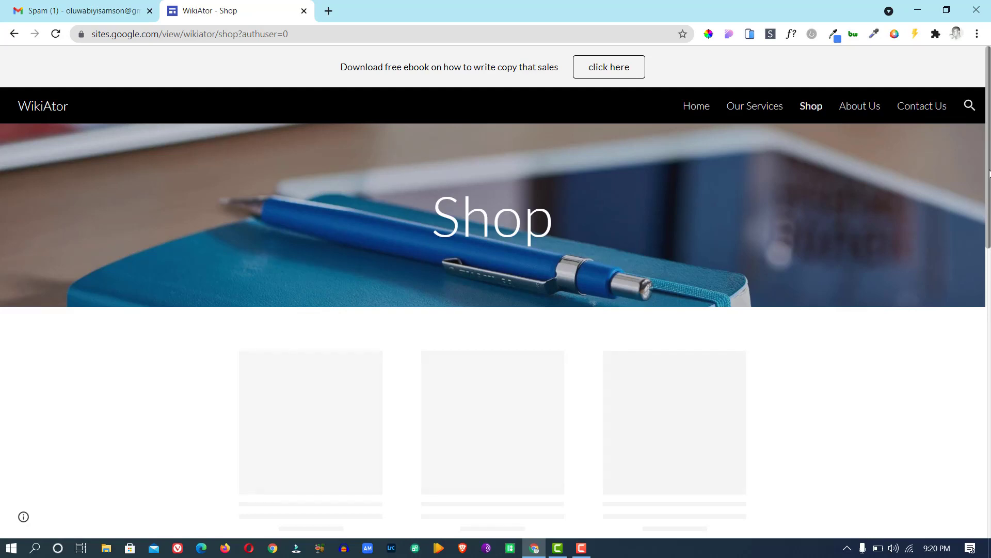
{"action": "left_click_drag", "start_coordinate": [988, 173], "coordinate": [984, 225]}
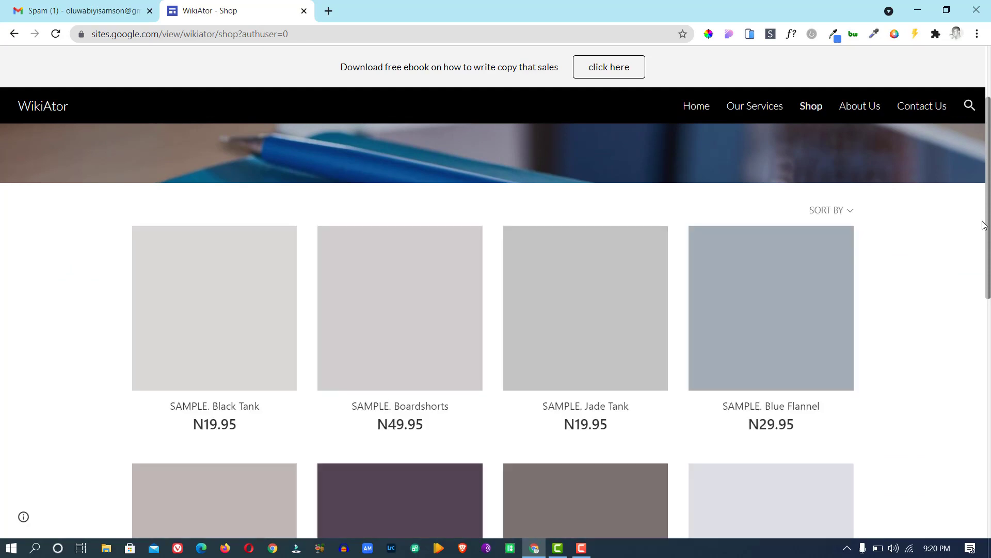
{"action": "left_click_drag", "start_coordinate": [984, 225], "coordinate": [986, 338]}
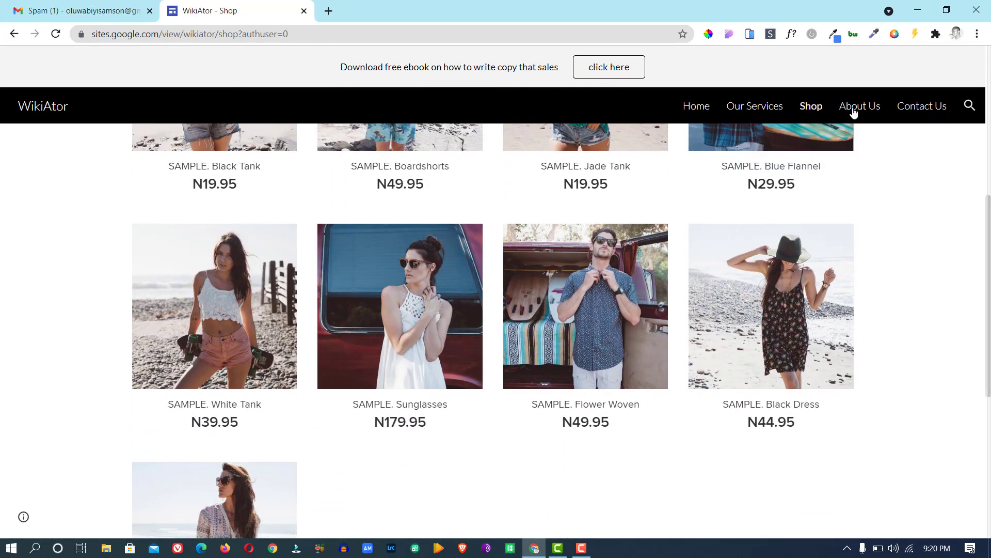
{"action": "left_click", "coordinate": [854, 113]}
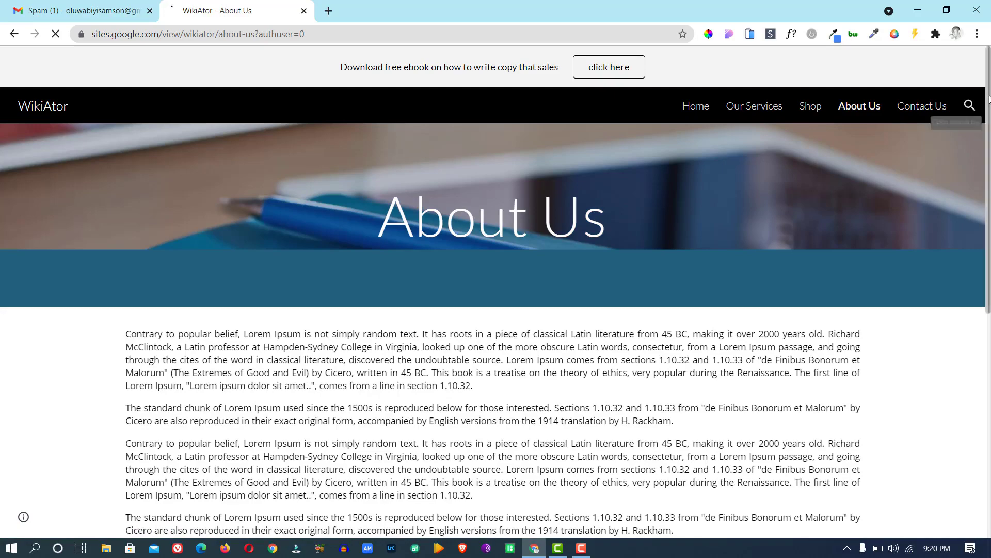
{"action": "scroll", "coordinate": [973, 155], "scroll_direction": "down", "scroll_amount": 3}
{"action": "scroll", "coordinate": [972, 172], "scroll_direction": "down", "scroll_amount": 5}
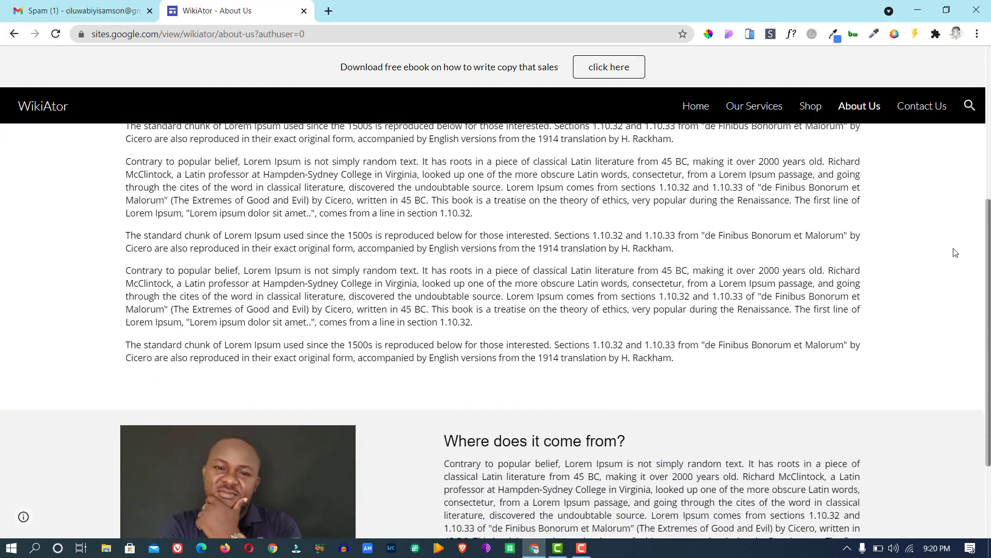
{"action": "scroll", "coordinate": [984, 373], "scroll_direction": "up", "scroll_amount": 8}
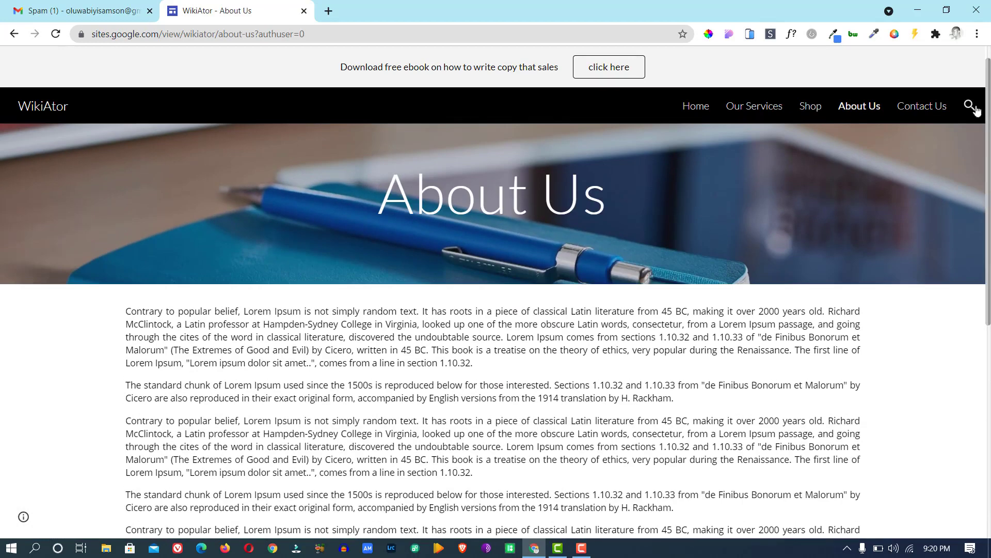
View the Contact Us form, then step back through About Us and Shop to Our Services.
{"action": "left_click", "coordinate": [924, 109]}
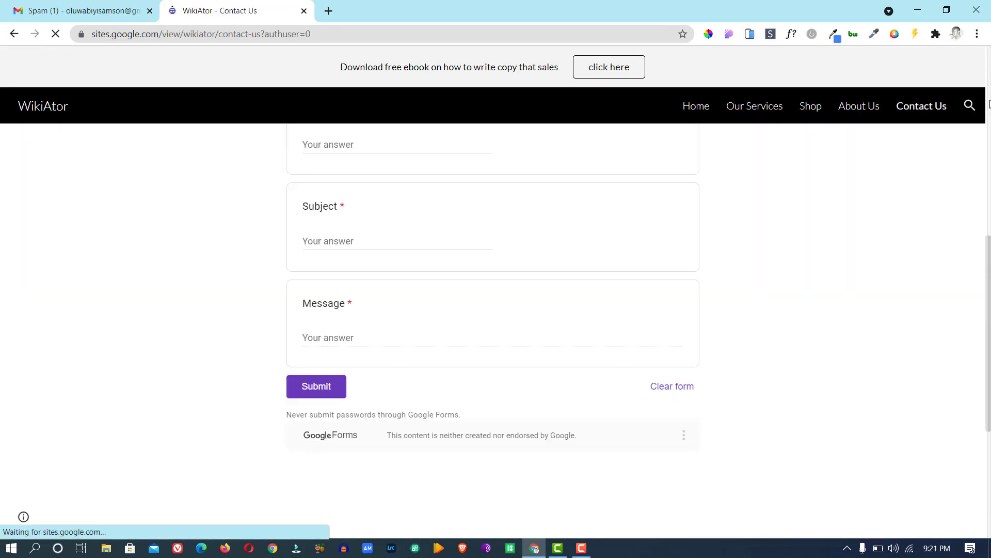
{"action": "left_click_drag", "start_coordinate": [989, 253], "coordinate": [990, 83]}
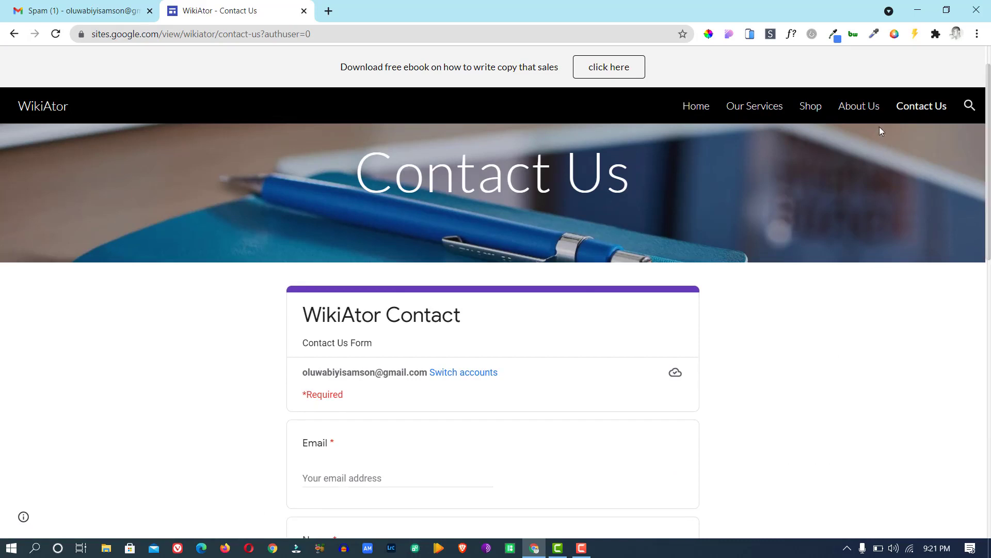
{"action": "left_click", "coordinate": [868, 111]}
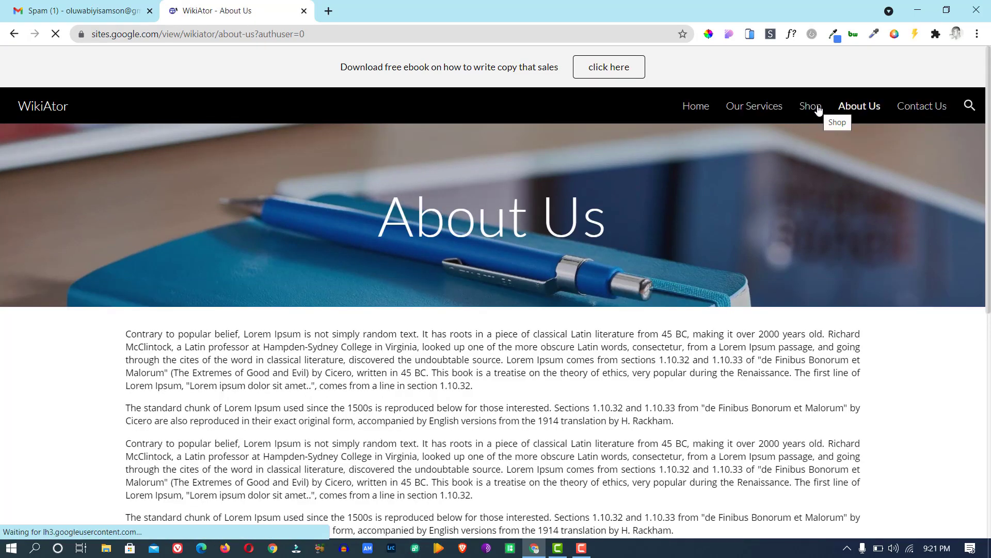
{"action": "left_click", "coordinate": [818, 109]}
{"action": "left_click", "coordinate": [777, 109]}
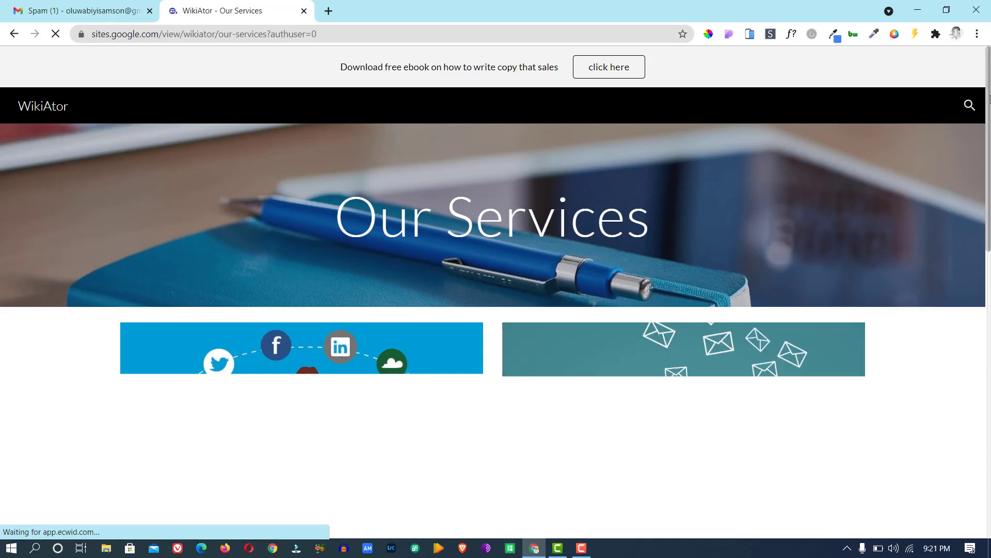
{"action": "mouse_move", "coordinate": [988, 96]}
{"action": "left_mouse_down"}
{"action": "mouse_move", "coordinate": [987, 371]}
{"action": "mouse_move", "coordinate": [989, 93]}
{"action": "left_mouse_up"}
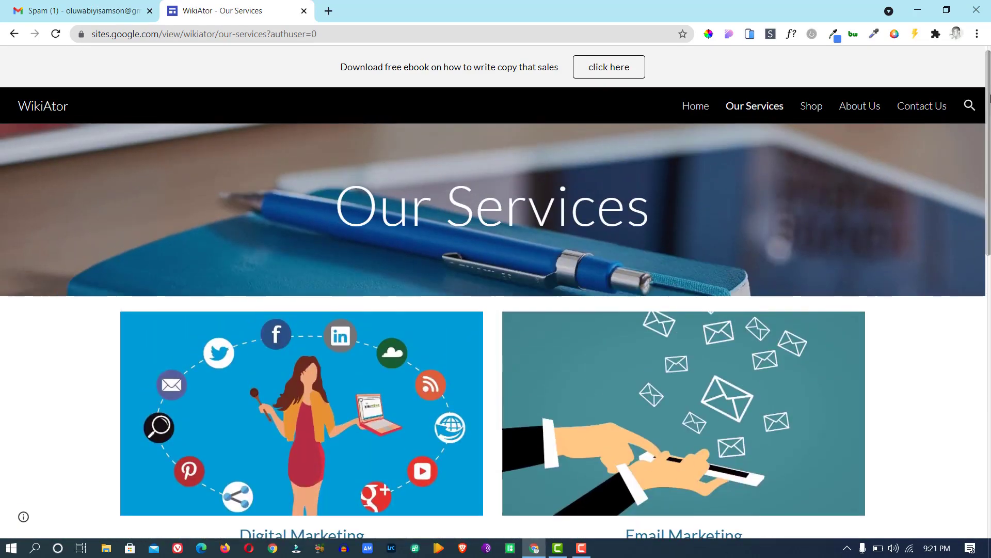
Go to the WikiAtor Home page, scroll to its four Our Services cards, and select the address.
{"action": "left_click", "coordinate": [704, 111]}
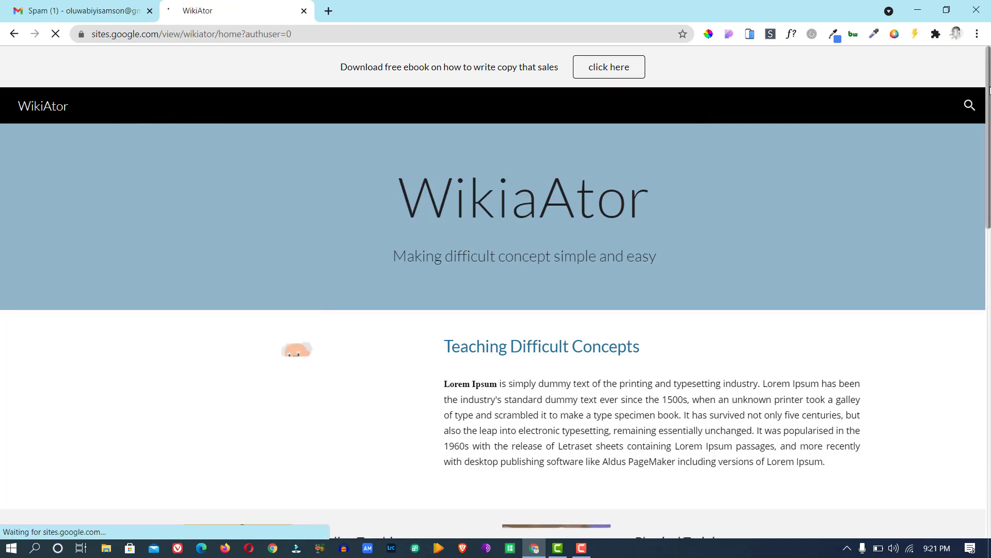
{"action": "scroll", "coordinate": [982, 148], "scroll_direction": "down", "scroll_amount": 3}
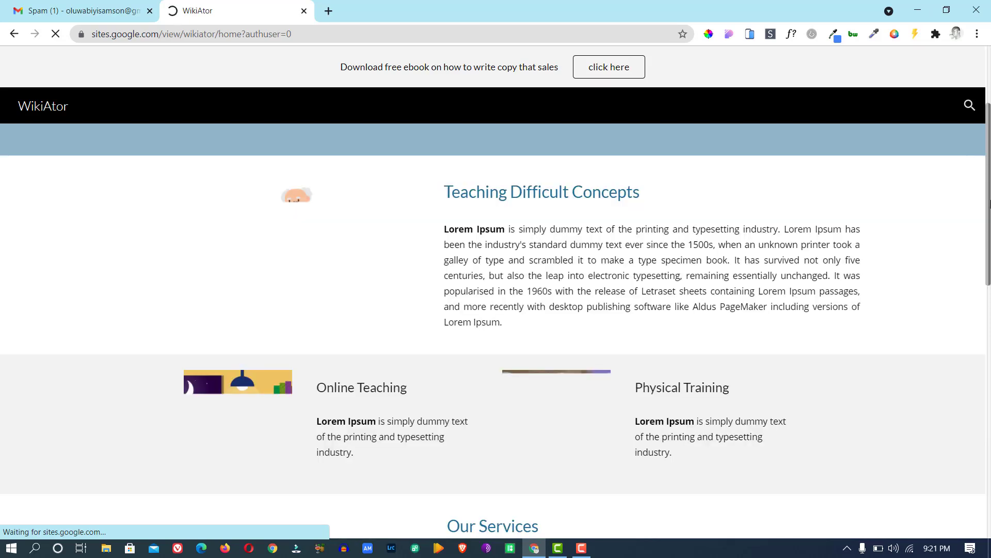
{"action": "scroll", "coordinate": [989, 259], "scroll_direction": "down", "scroll_amount": 6}
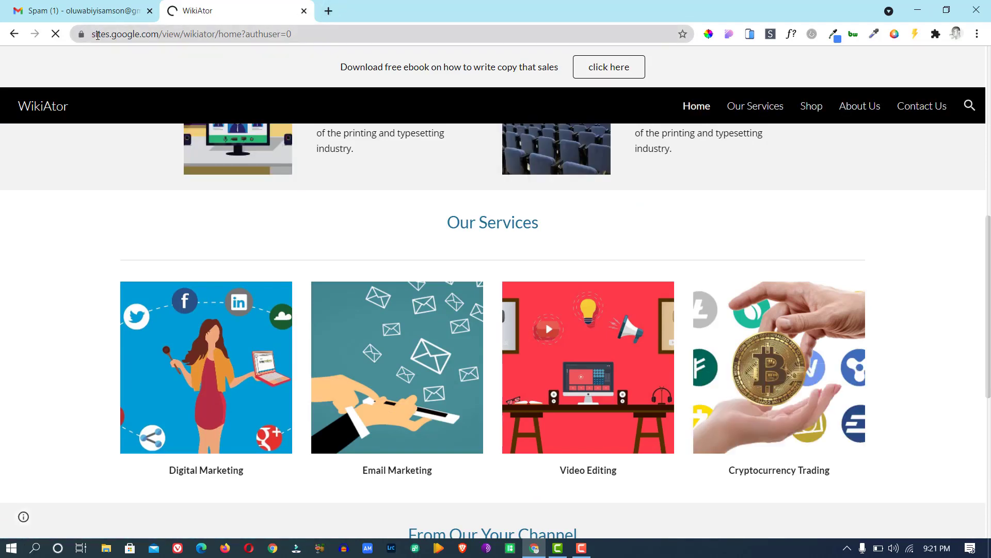
{"action": "left_click", "coordinate": [97, 34]}
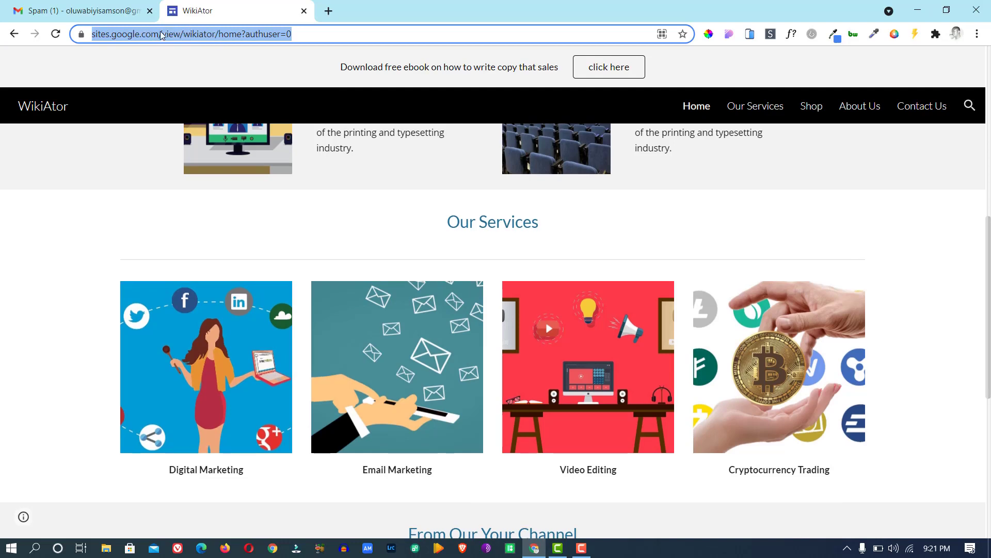
Load the base address sites.google.com/view/wikiator in a new incognito window.
{"action": "left_click", "coordinate": [200, 36]}
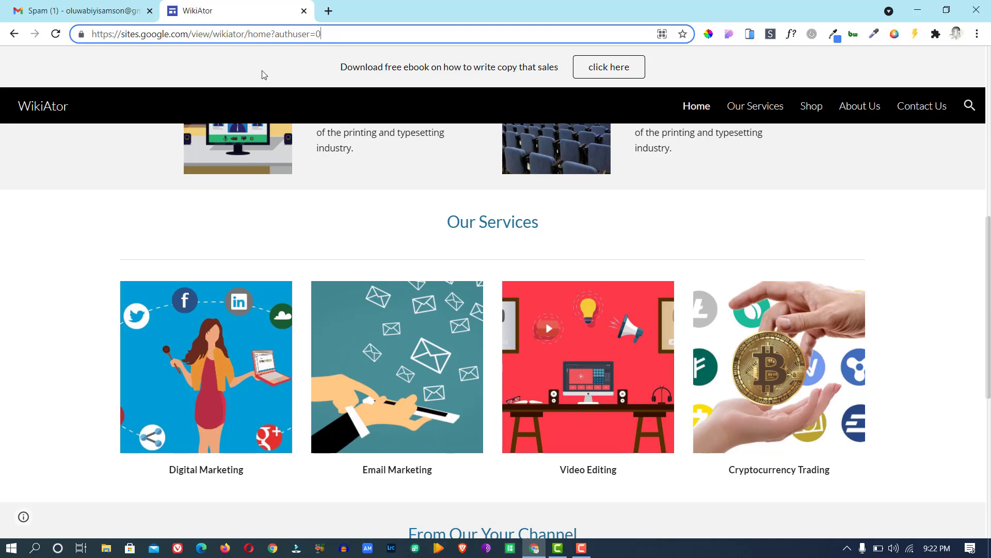
{"action": "left_click_drag", "start_coordinate": [247, 34], "coordinate": [48, 39]}
{"action": "key", "text": "ctrl+c"}
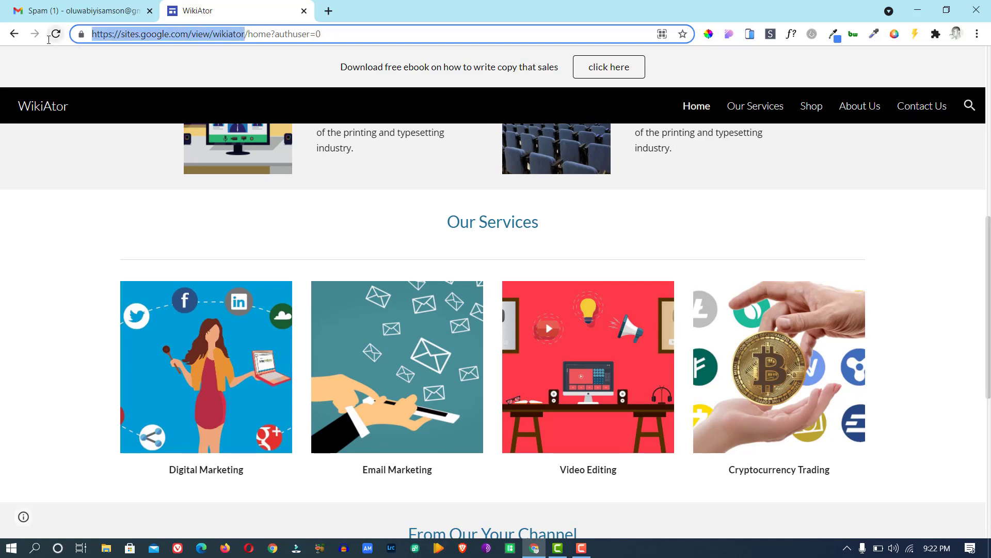
{"action": "left_click", "coordinate": [976, 34]}
{"action": "left_click", "coordinate": [902, 88]}
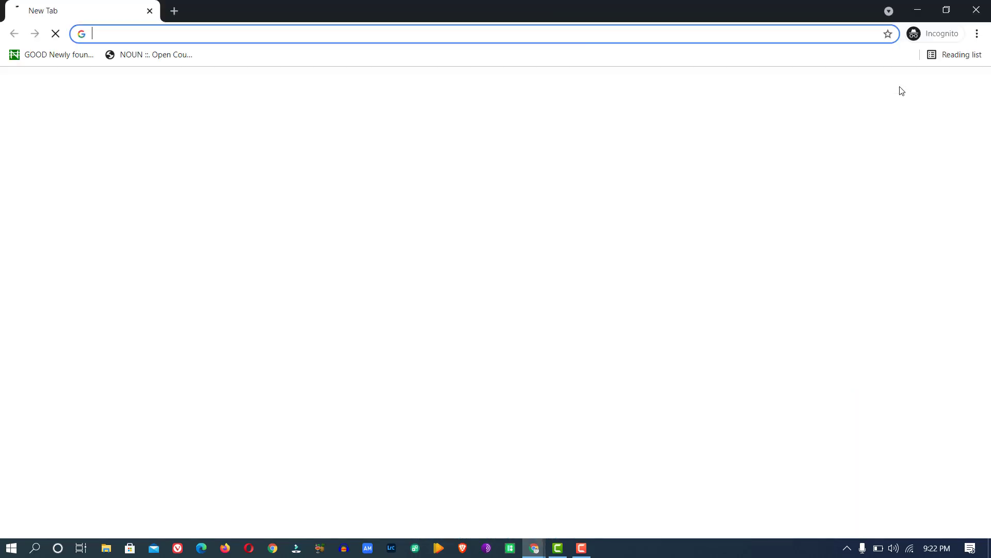
{"action": "key", "text": "ctrl+v"}
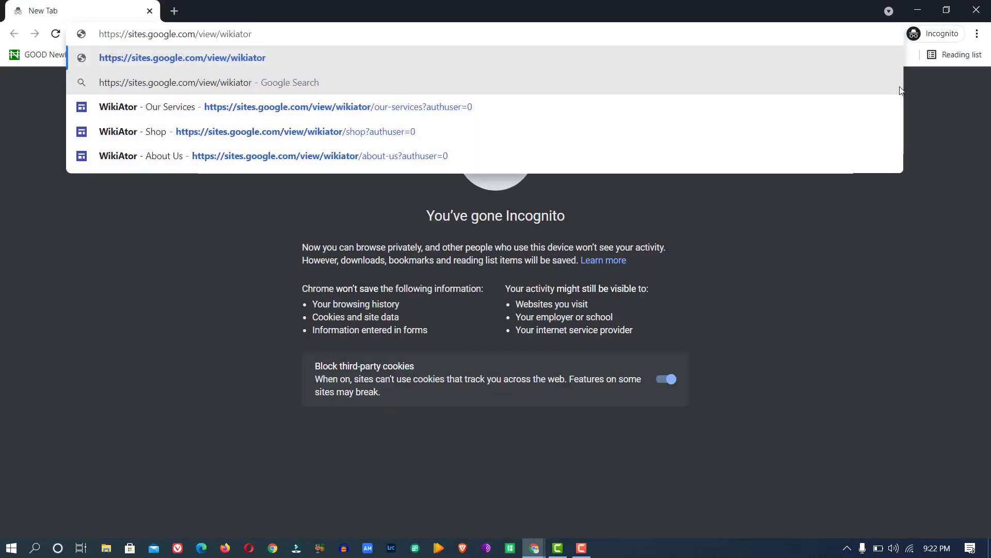
{"action": "key", "text": "Return"}
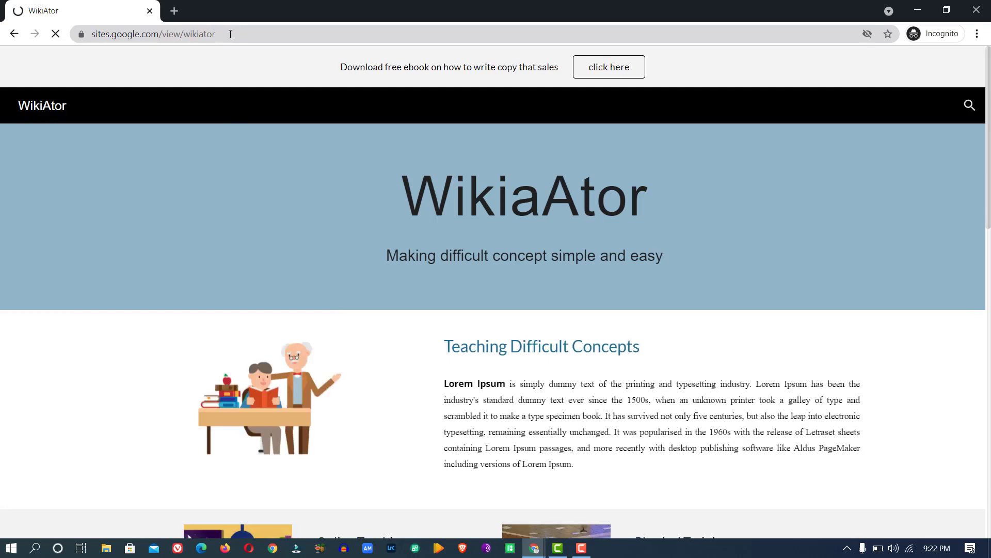
{"action": "left_click", "coordinate": [174, 12]}
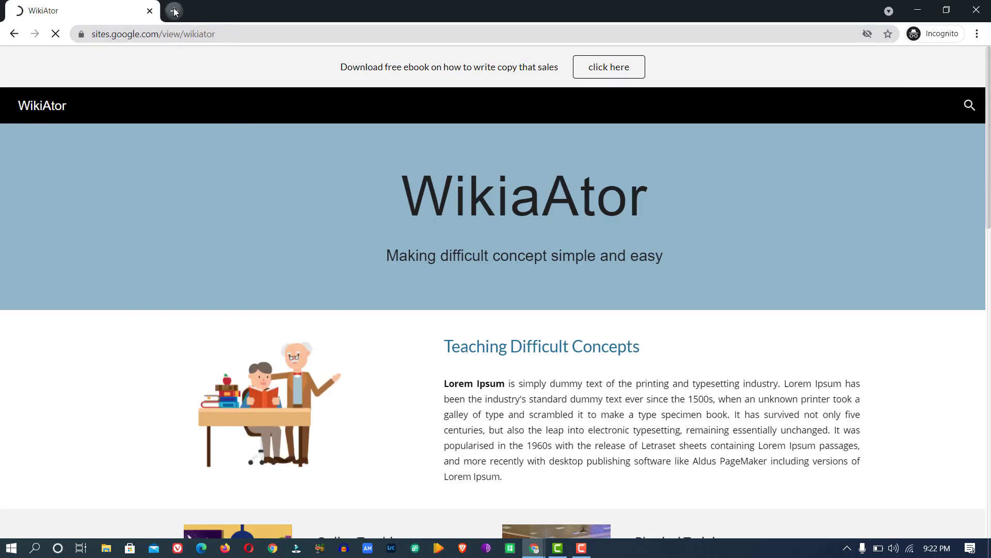
Try entering wikiator.com, then yourdomain.org, in the incognito tab's address bar.
{"action": "type", "text": "w"}
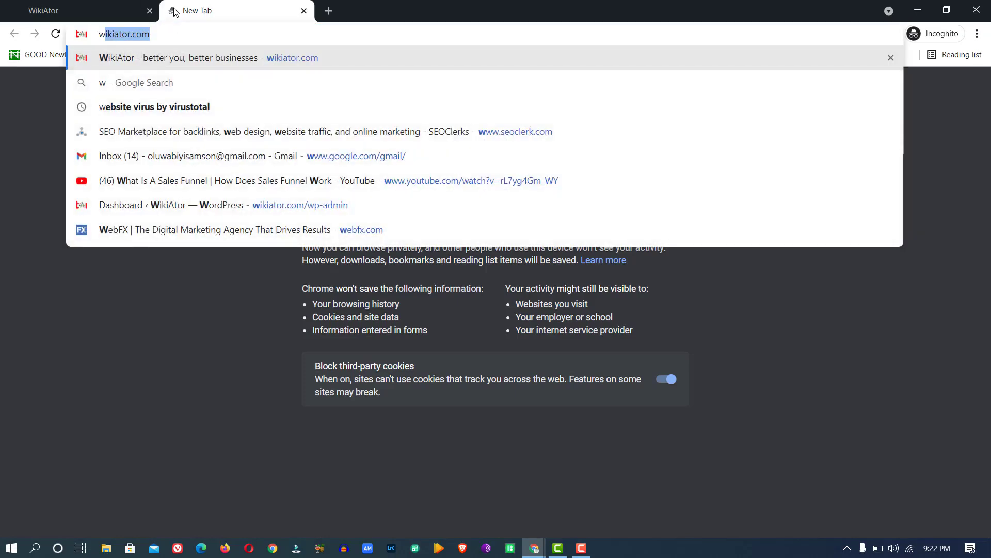
{"action": "type", "text": "ikiao"}
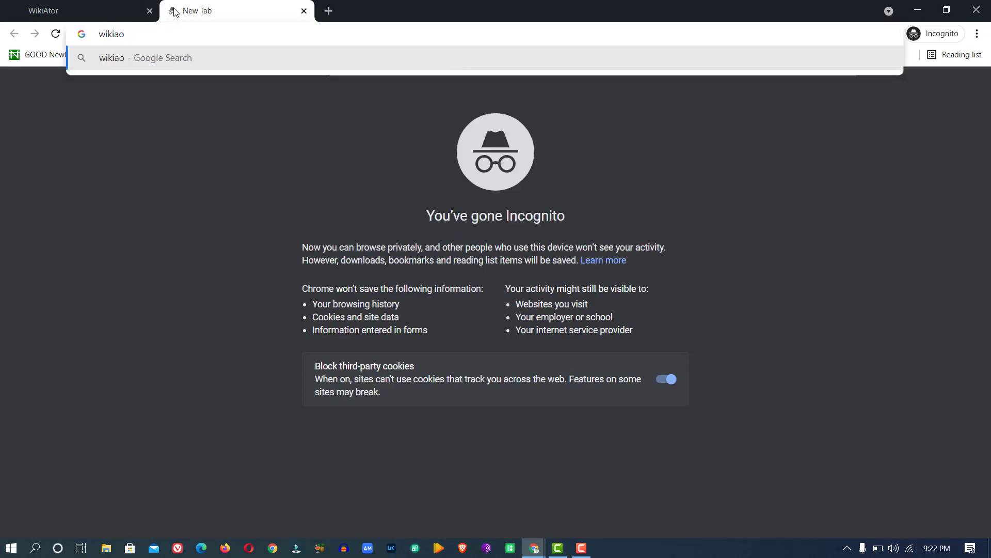
{"action": "key", "text": "BackSpace"}
{"action": "type", "text": "tor."}
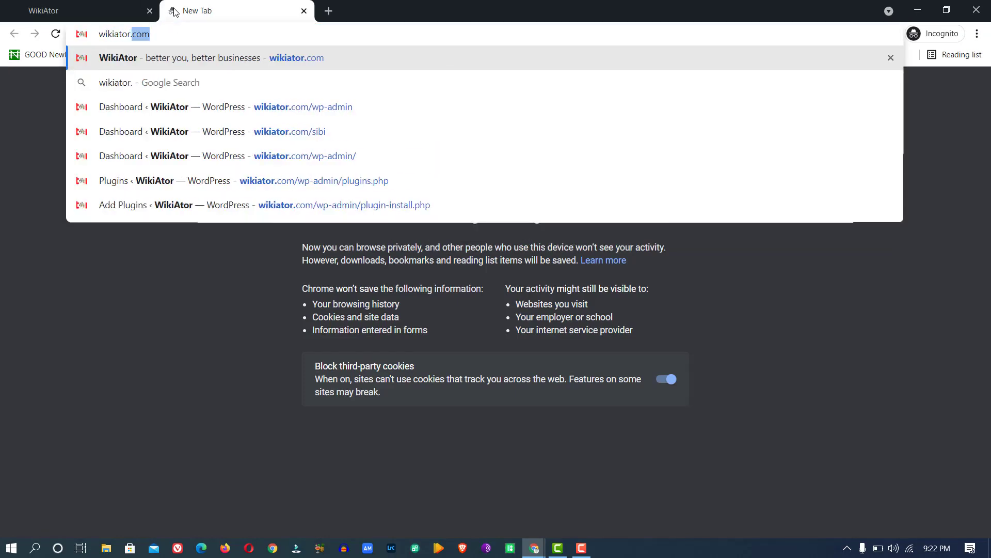
{"action": "type", "text": "com"}
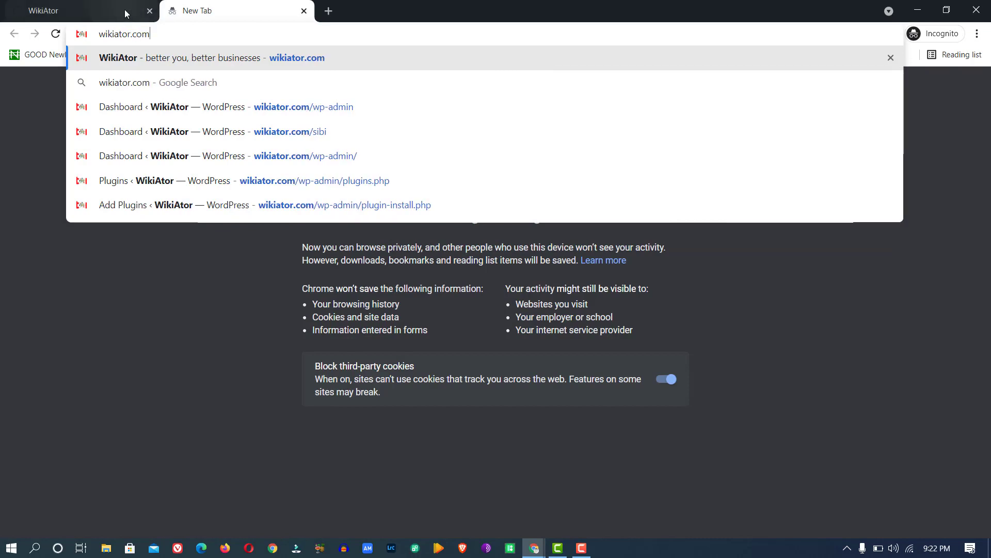
{"action": "left_click", "coordinate": [125, 13]}
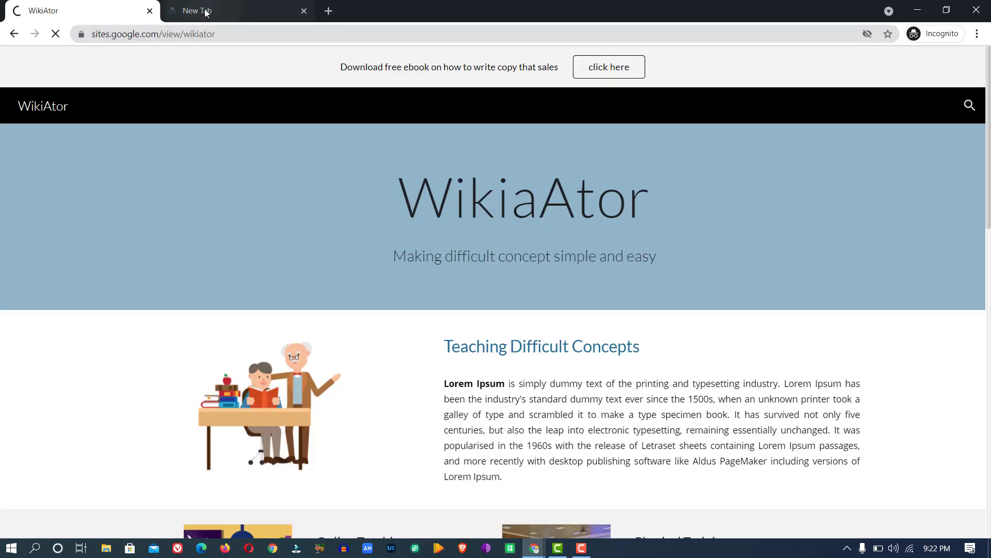
{"action": "left_click", "coordinate": [205, 14]}
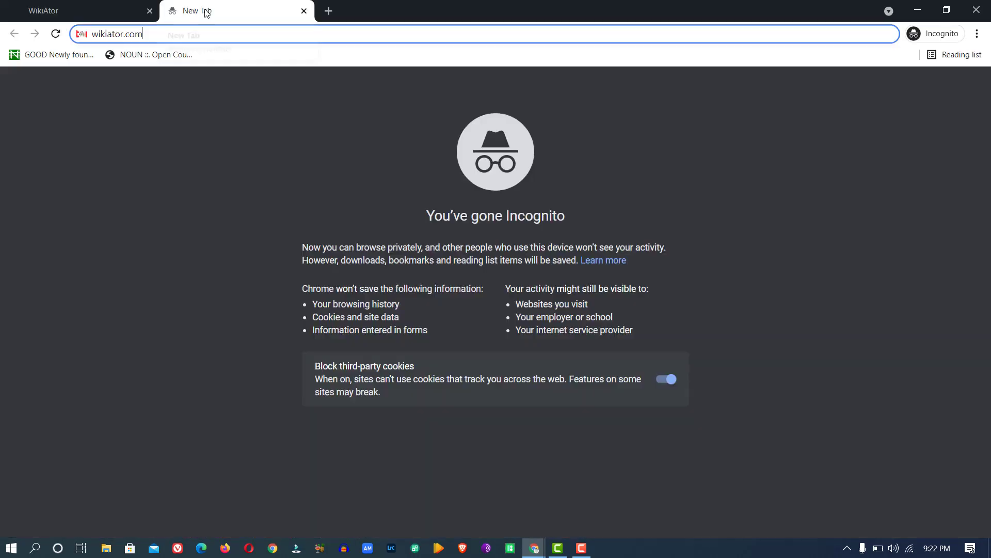
{"action": "left_click", "coordinate": [93, 35]}
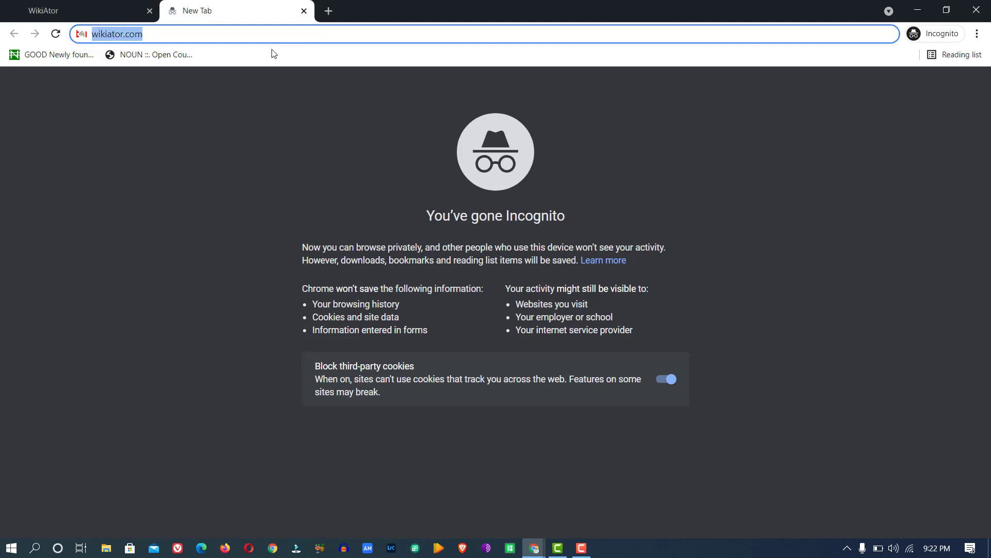
{"action": "type", "text": "youd"}
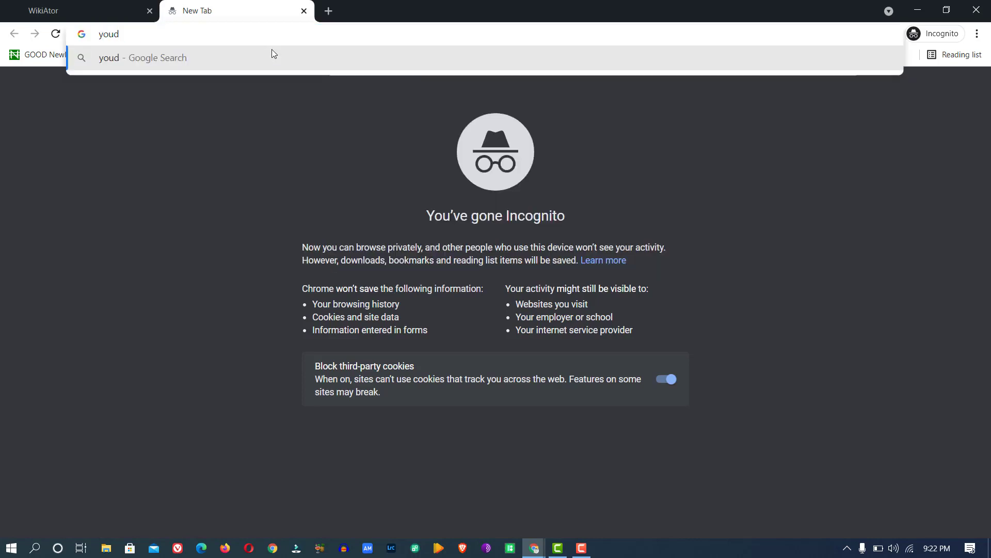
{"action": "type", "text": "omain"}
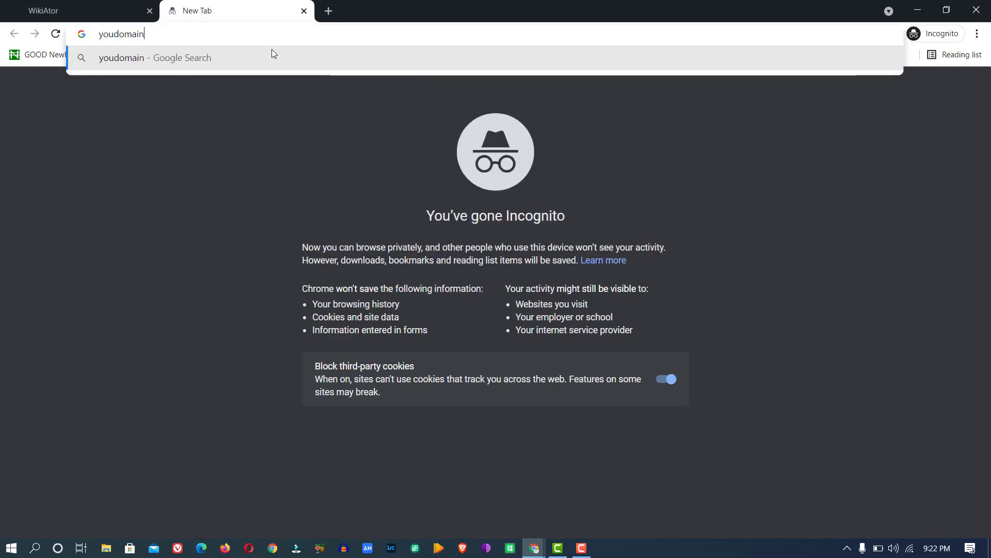
{"action": "type", "text": ".com"}
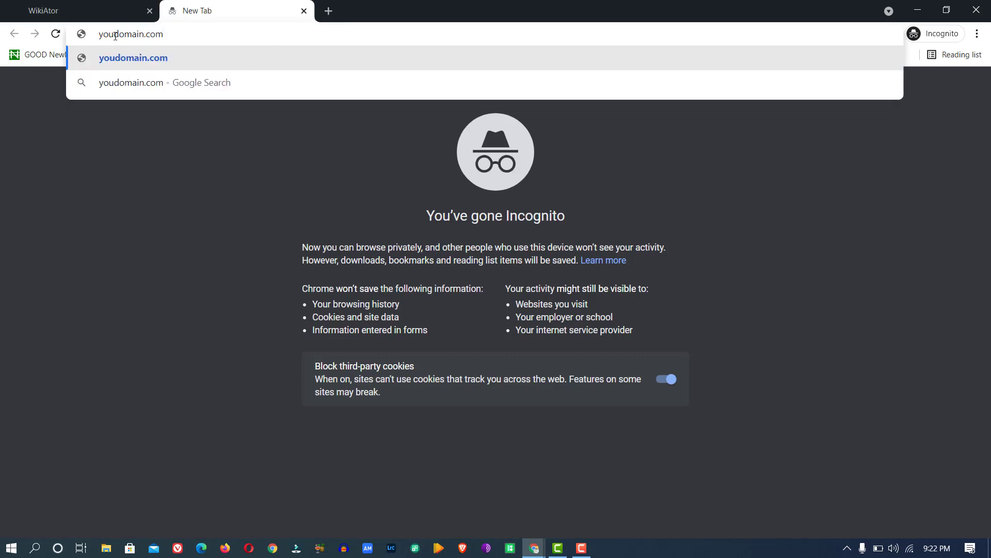
{"action": "type", "text": "r"}
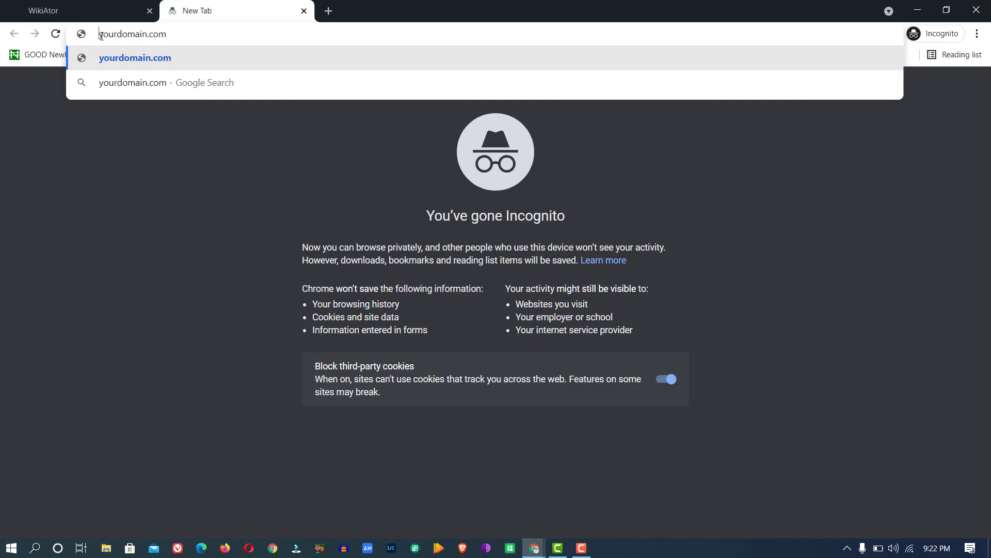
{"action": "left_click_drag", "start_coordinate": [101, 36], "coordinate": [211, 35]}
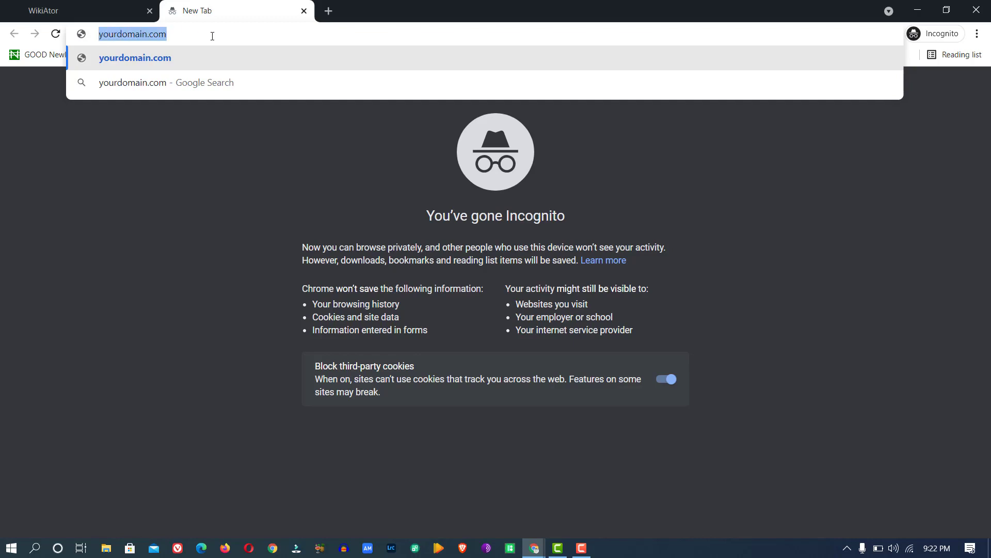
{"action": "left_click", "coordinate": [212, 35]}
{"action": "key", "text": "BackSpace"}
{"action": "key", "text": "BackSpace"}
{"action": "key", "text": "BackSpace"}
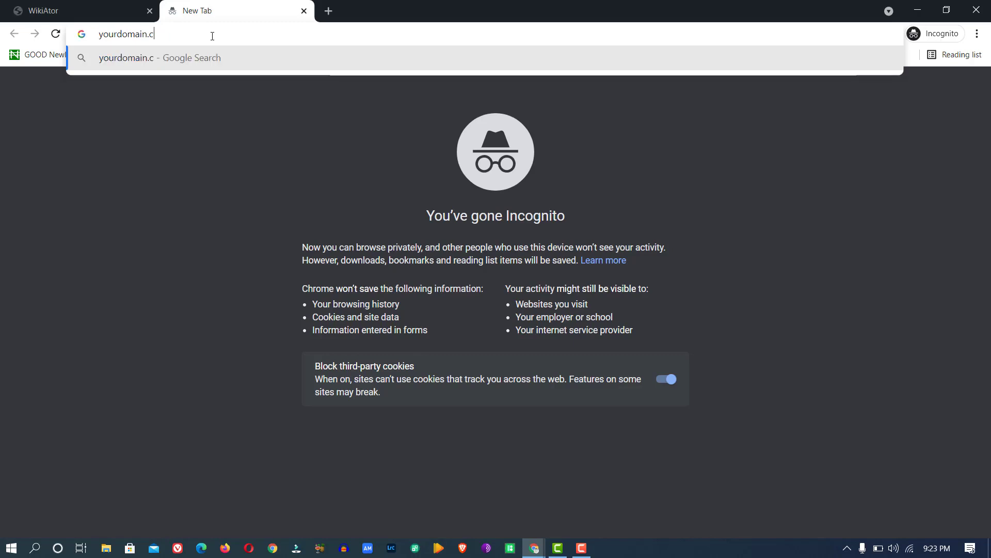
{"action": "type", "text": "or"}
{"action": "type", "text": "g"}
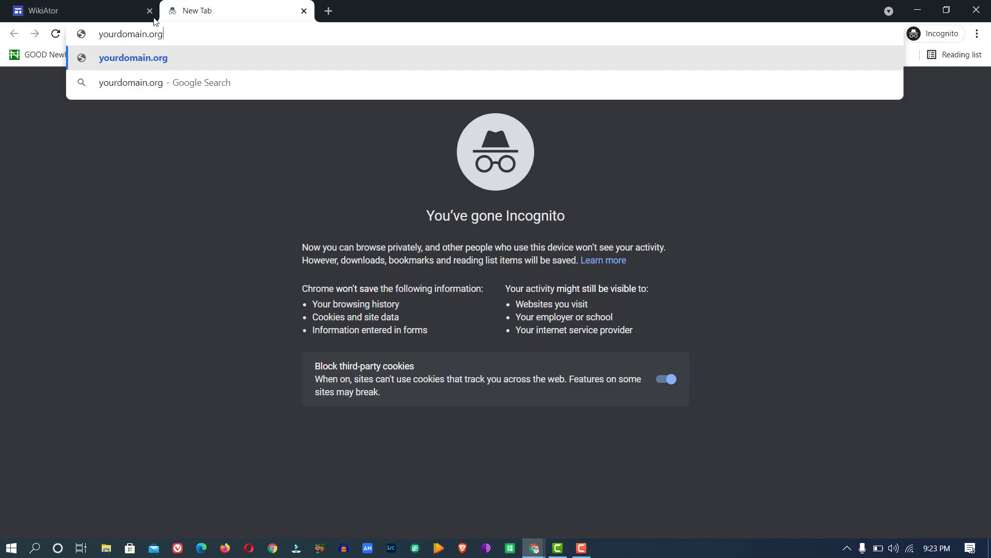
Replace the incognito address with sites.google.com and load the Google Sites sign-in page.
{"action": "left_click", "coordinate": [116, 18]}
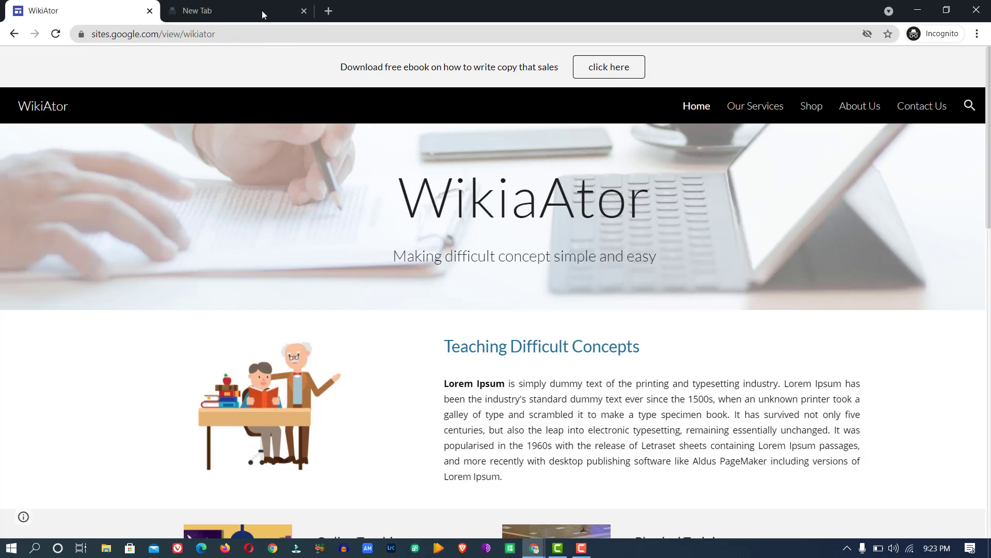
{"action": "left_click", "coordinate": [232, 18]}
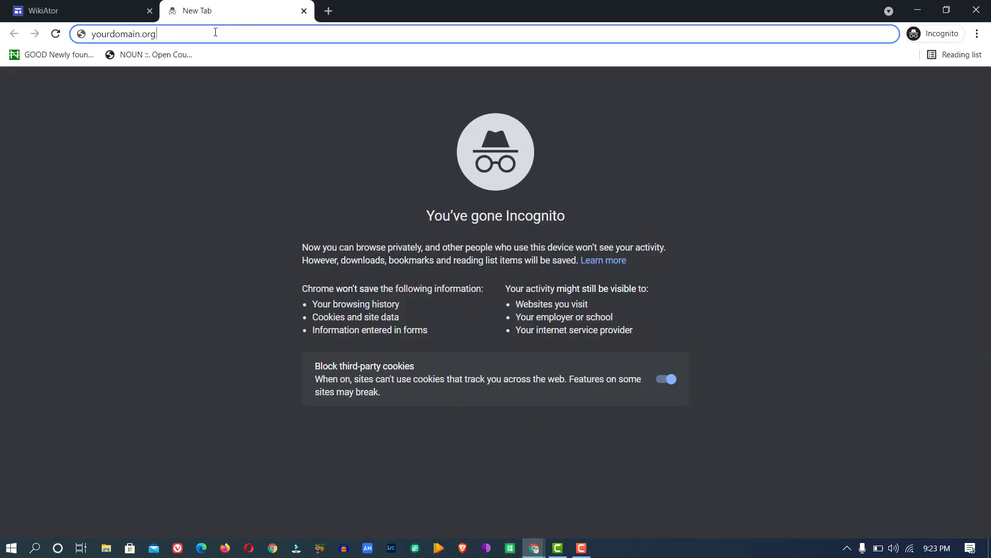
{"action": "left_click_drag", "start_coordinate": [183, 32], "coordinate": [1, 25]}
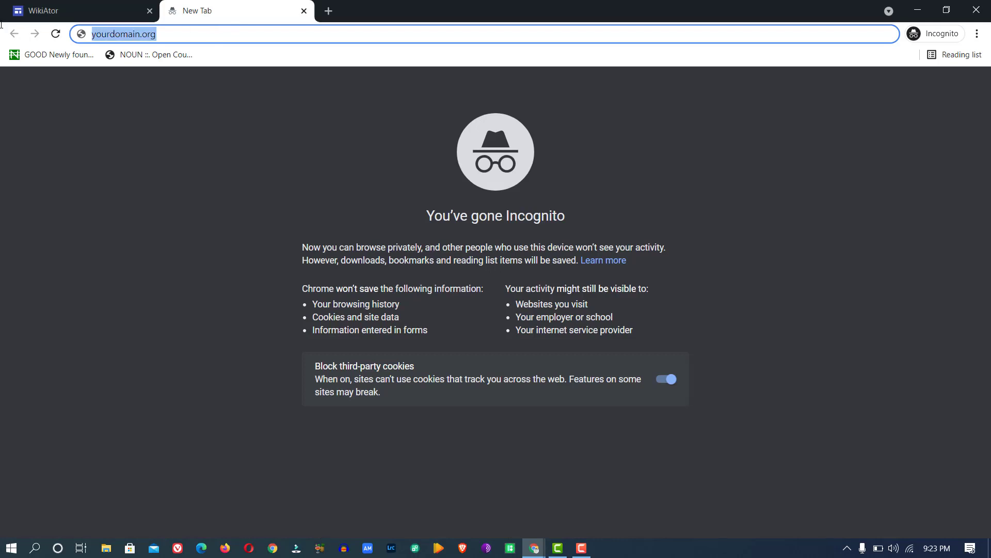
{"action": "type", "text": "sites"}
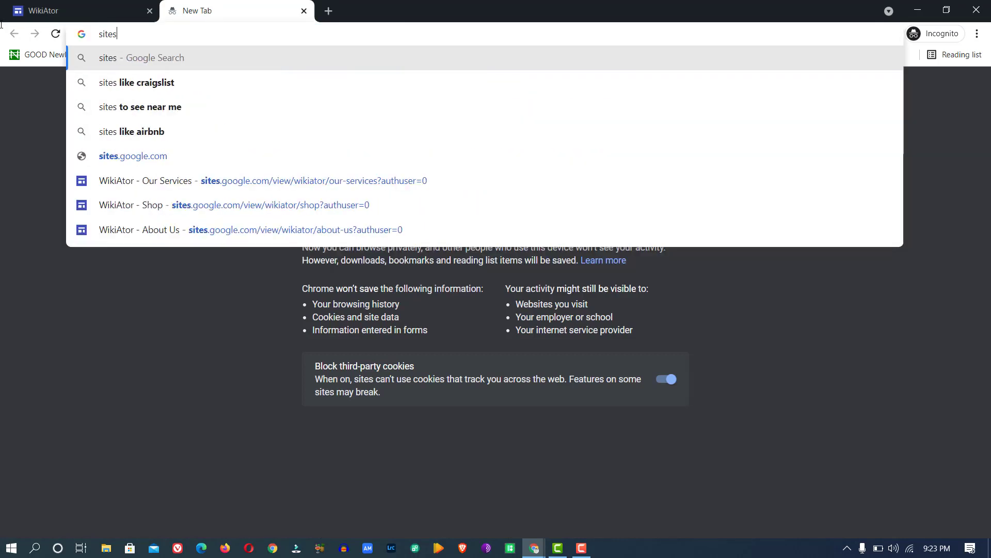
{"action": "type", "text": ".goo"}
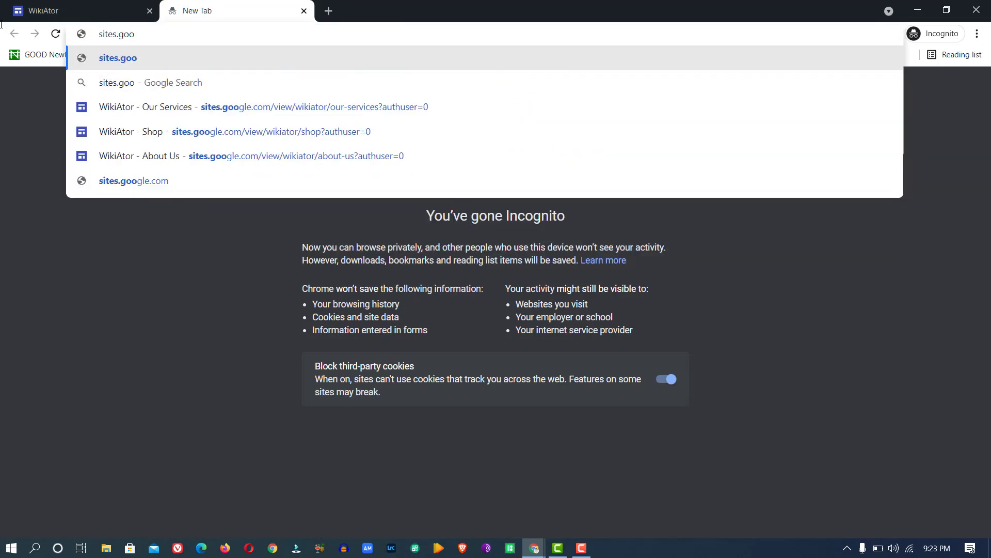
{"action": "type", "text": "gle."}
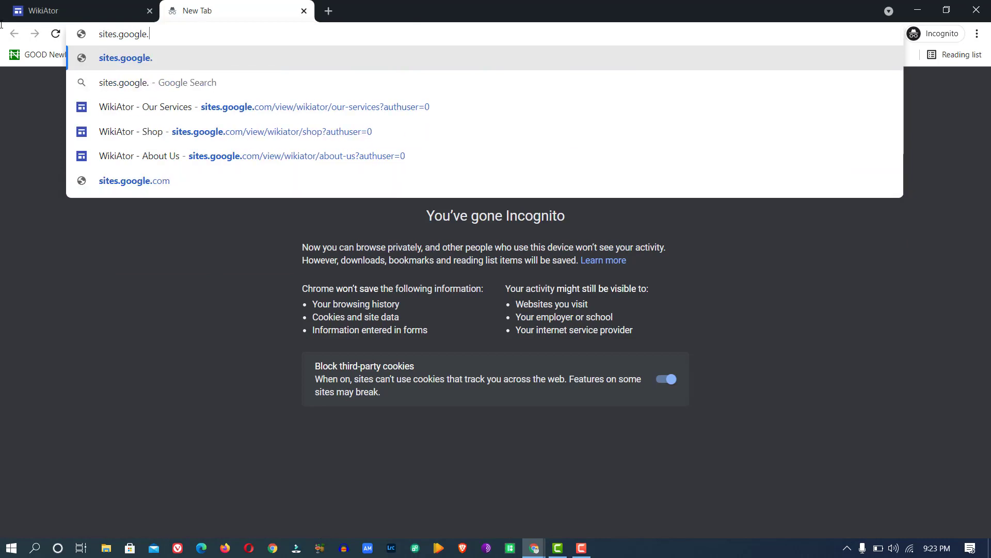
{"action": "type", "text": "com"}
{"action": "key", "text": "Return"}
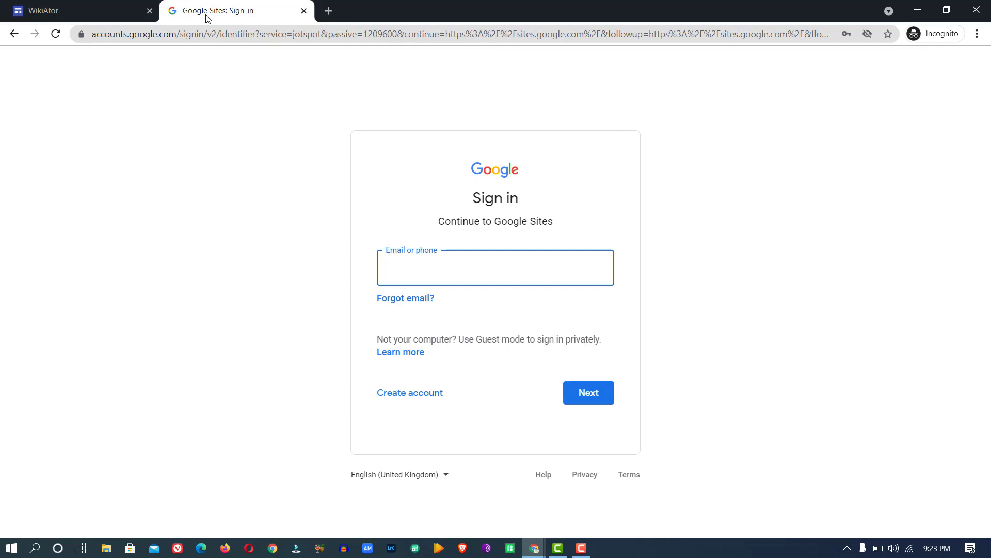
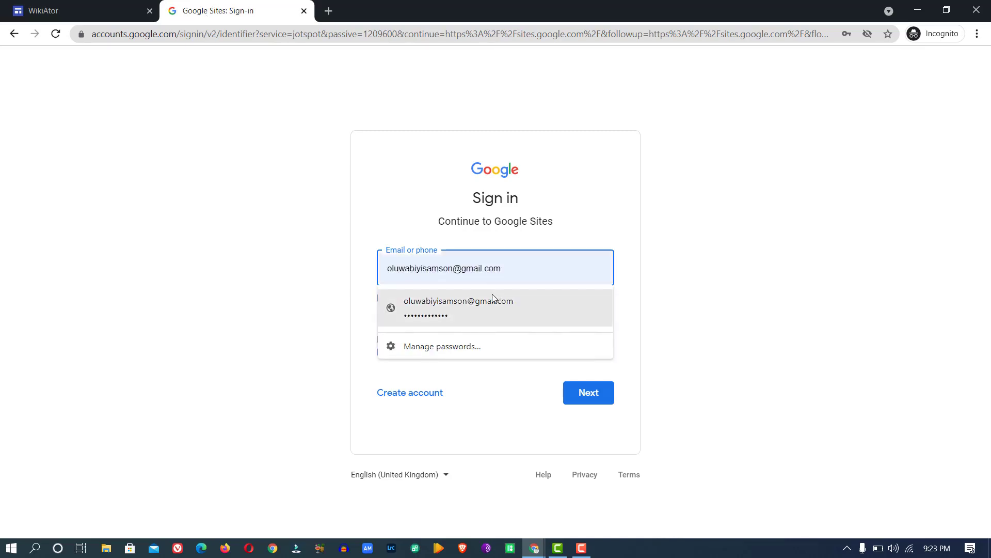
Autofill the saved account e-mail, then load sites.google.com in a new tab of the signed-in window.
{"action": "left_click", "coordinate": [492, 295]}
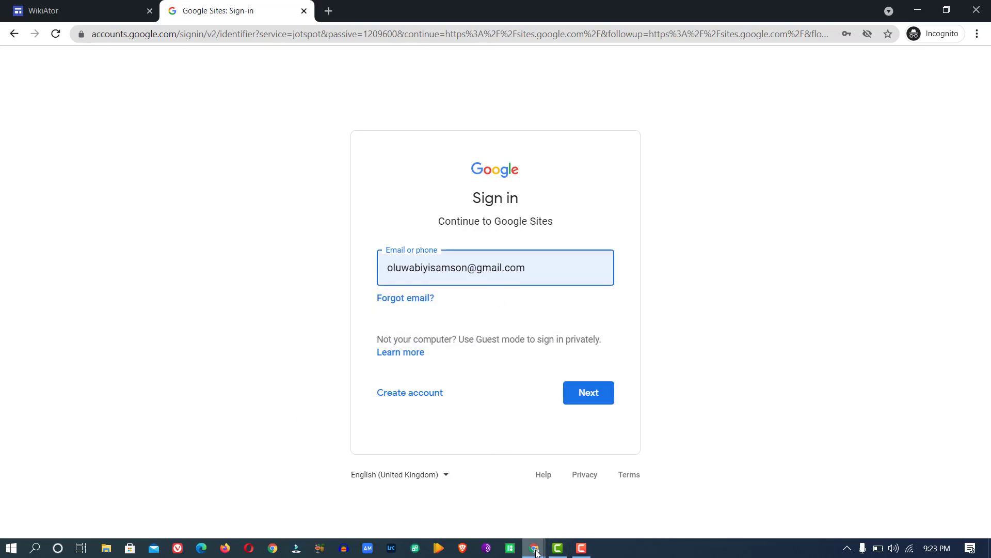
{"action": "mouse_move", "coordinate": [535, 552]}
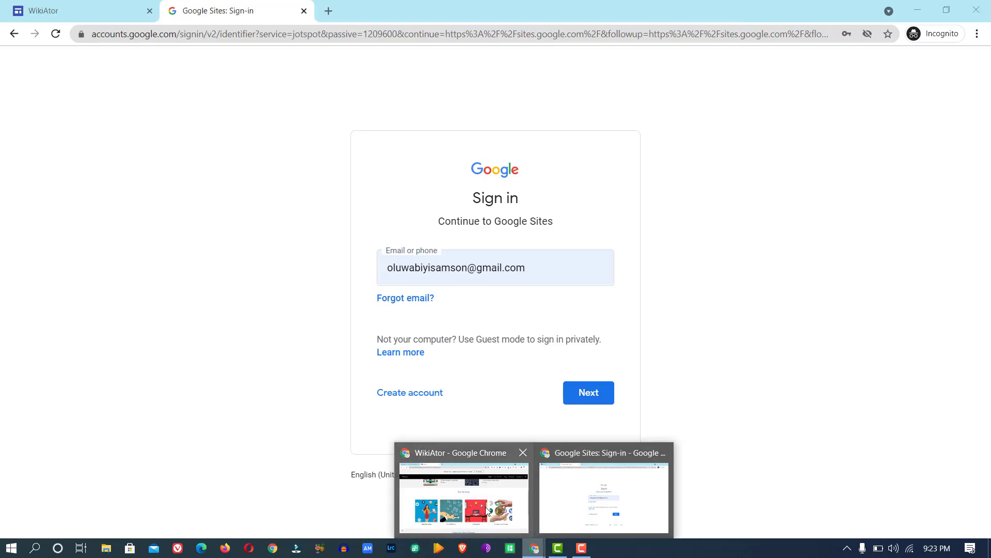
{"action": "left_click", "coordinate": [486, 511]}
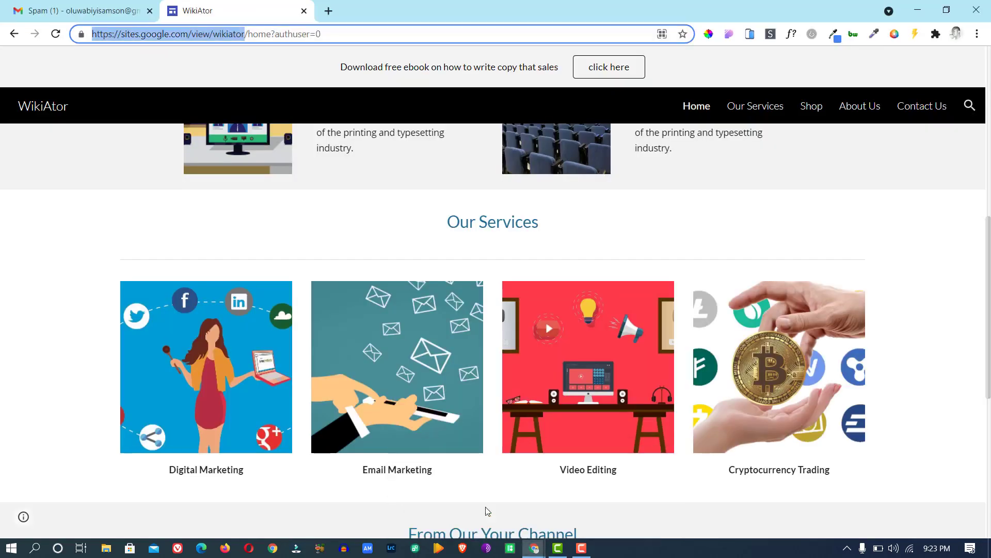
{"action": "left_click", "coordinate": [329, 11]}
{"action": "type", "text": "sites"}
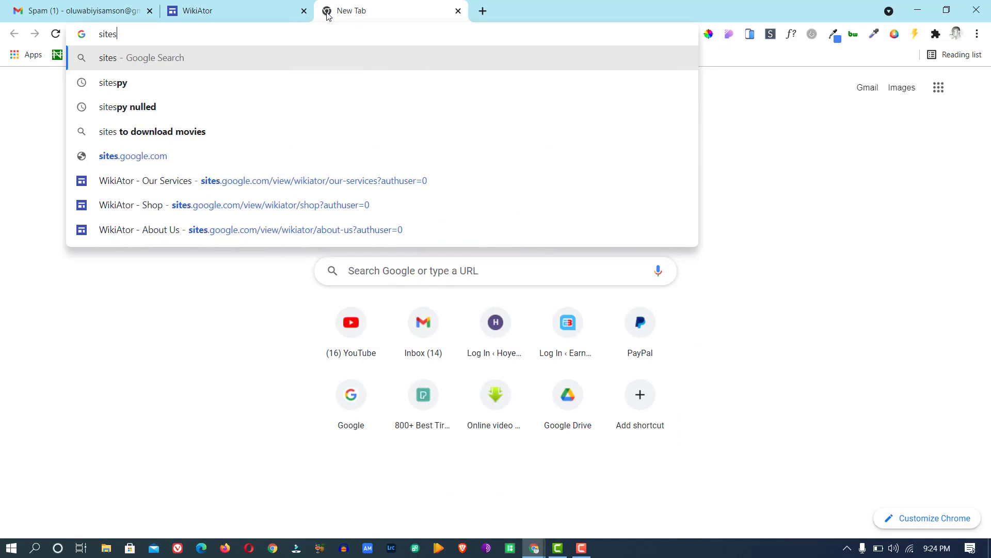
{"action": "type", "text": ".google.com"}
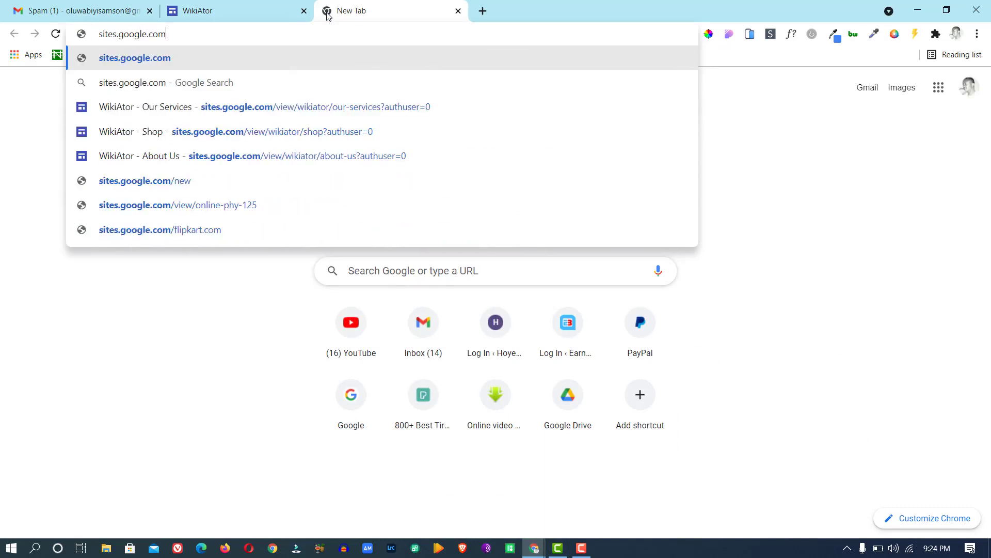
{"action": "key", "text": "Return"}
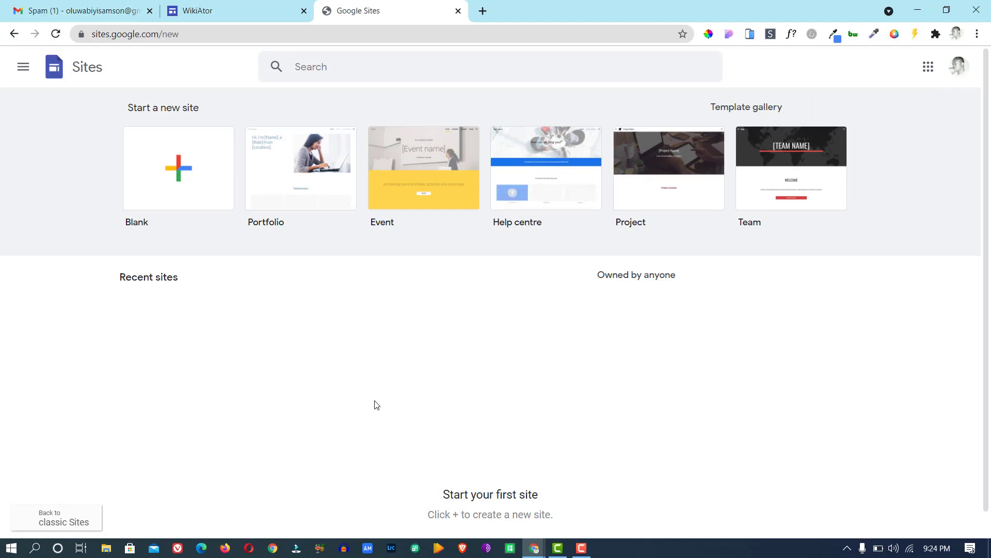
Browse the Template gallery and create a new site from the Blank tile.
{"action": "mouse_move", "coordinate": [537, 546]}
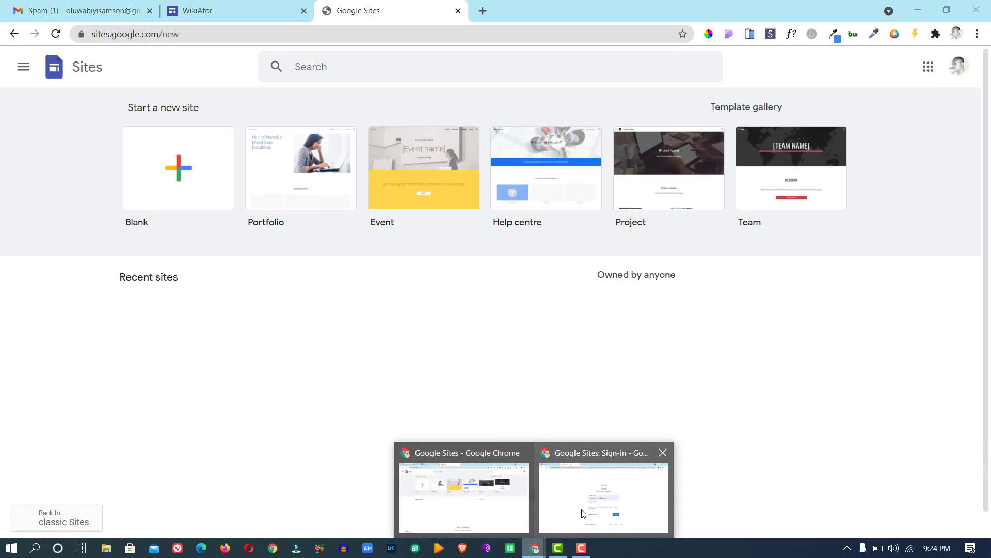
{"action": "left_click", "coordinate": [602, 491]}
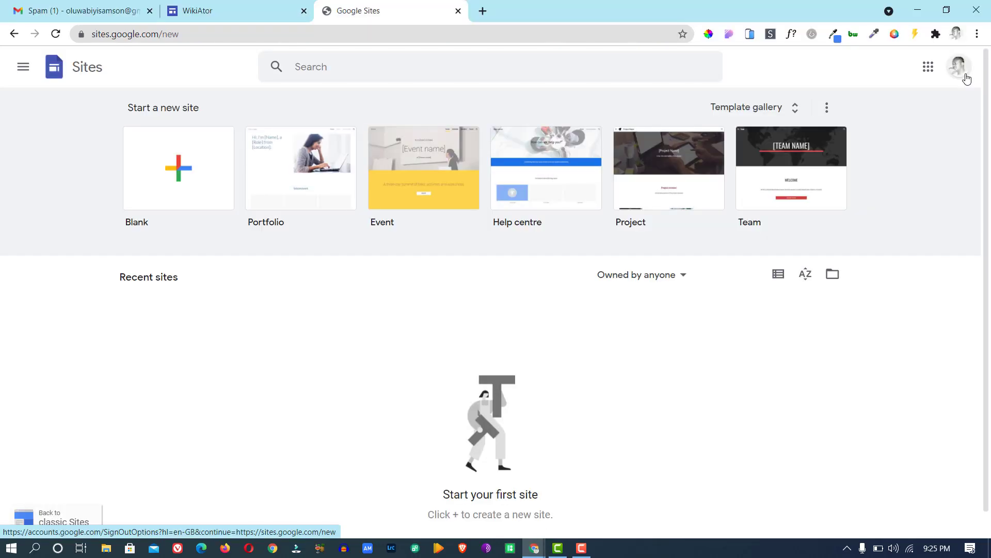
{"action": "left_click", "coordinate": [768, 117]}
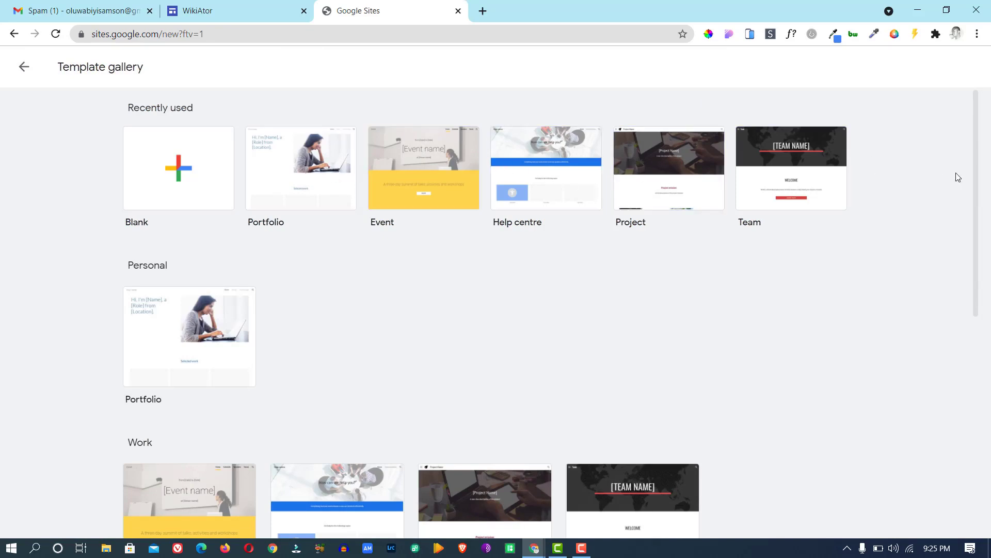
{"action": "left_click_drag", "start_coordinate": [976, 156], "coordinate": [976, 101]}
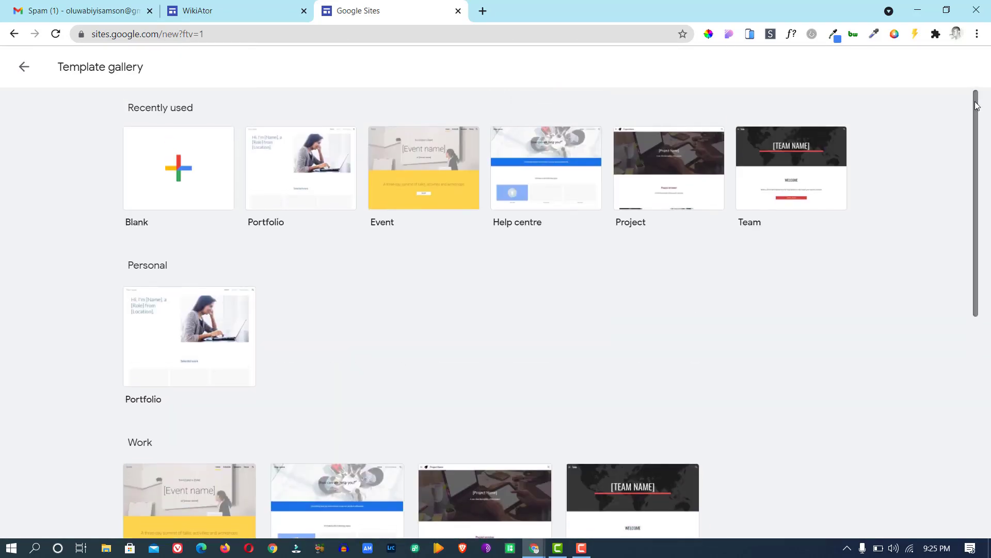
{"action": "left_click", "coordinate": [181, 168]}
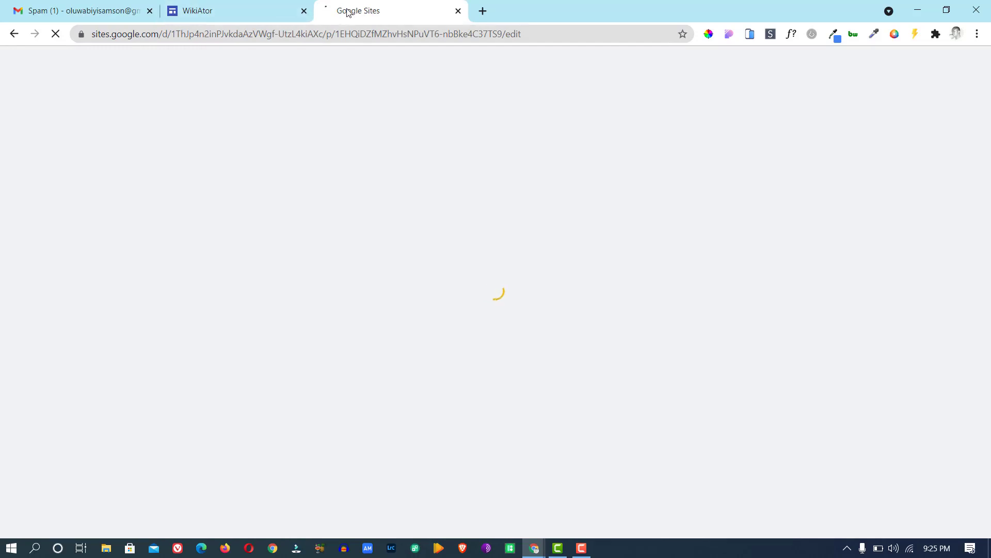
Scroll the published WikiAtor home page for reference, then return to the Untitled site editor.
{"action": "left_click", "coordinate": [260, 12]}
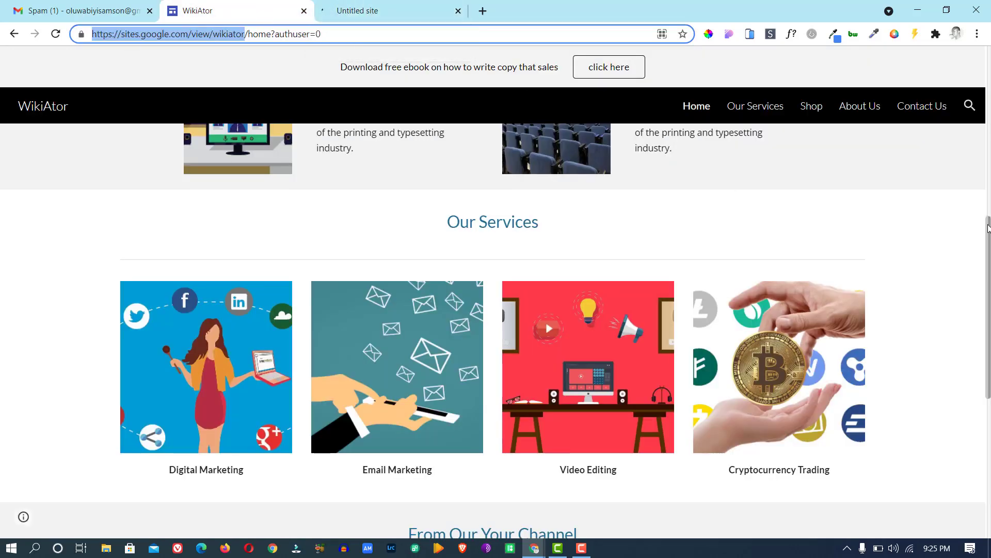
{"action": "left_click_drag", "start_coordinate": [987, 228], "coordinate": [986, 61]}
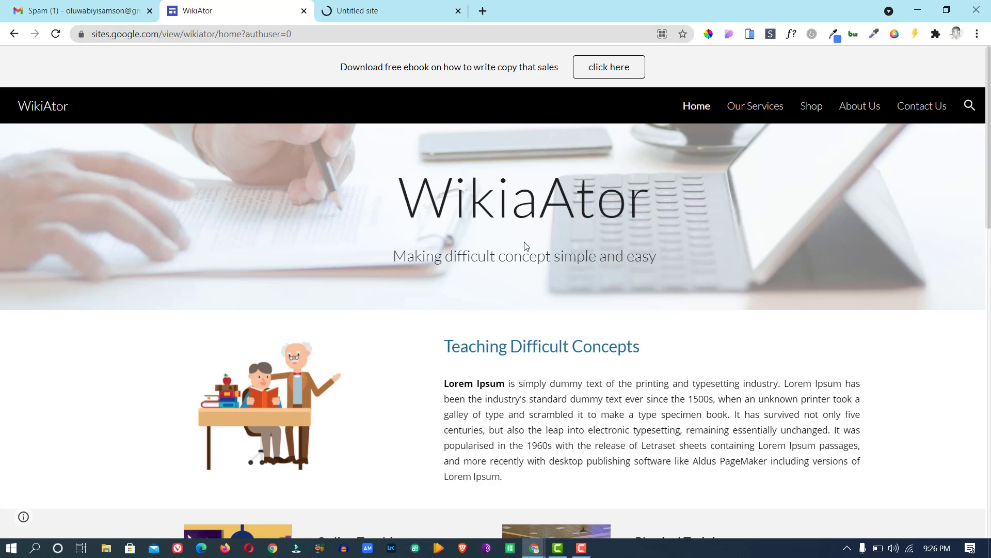
{"action": "left_click", "coordinate": [373, 11]}
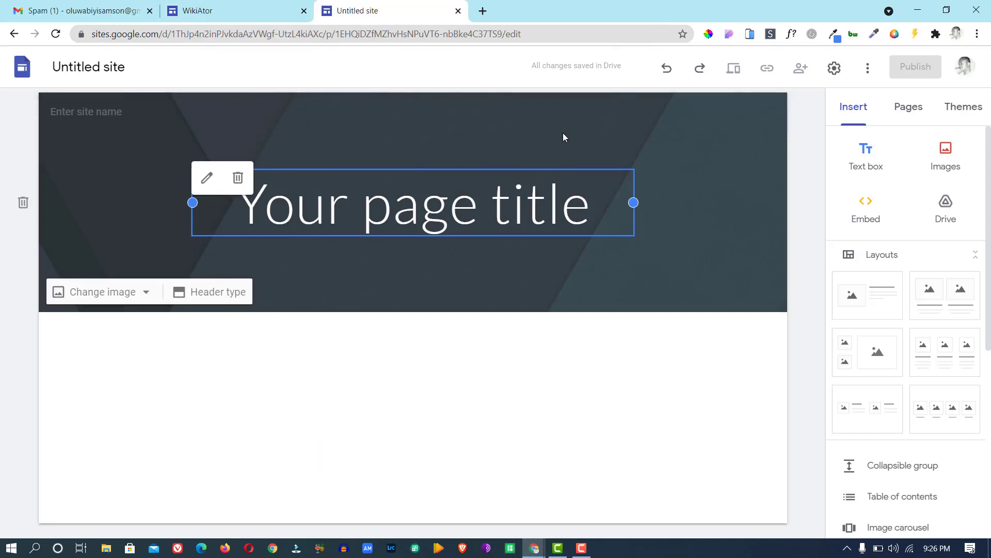
Collapse the Insert panel's Layouts and show the Pages list containing only Home.
{"action": "left_click", "coordinate": [848, 108]}
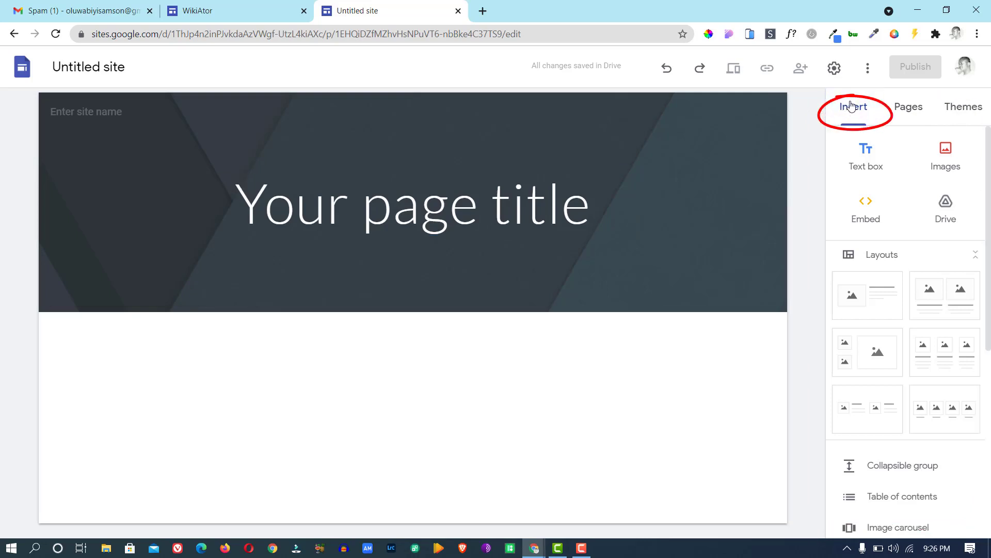
{"action": "left_click", "coordinate": [886, 256]}
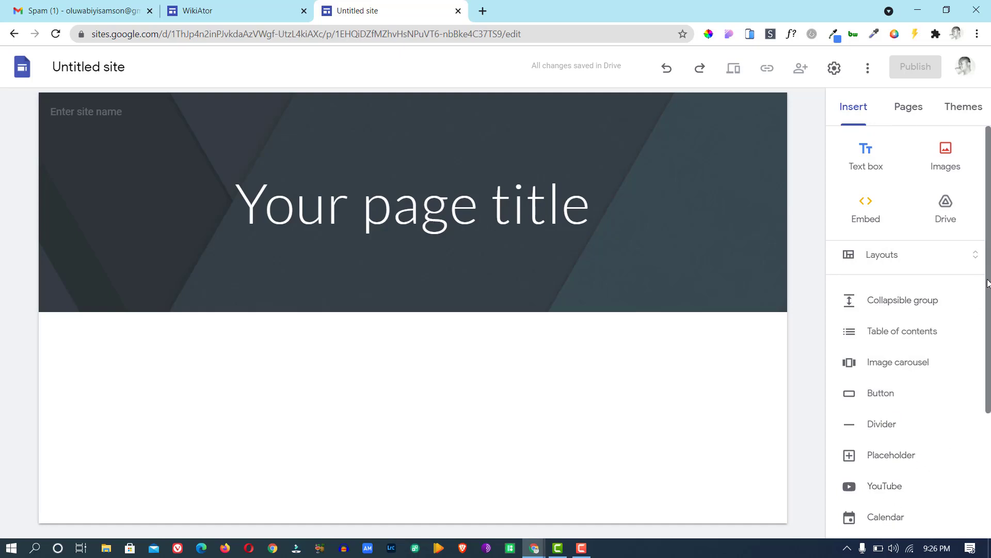
{"action": "left_click_drag", "start_coordinate": [985, 283], "coordinate": [989, 408]}
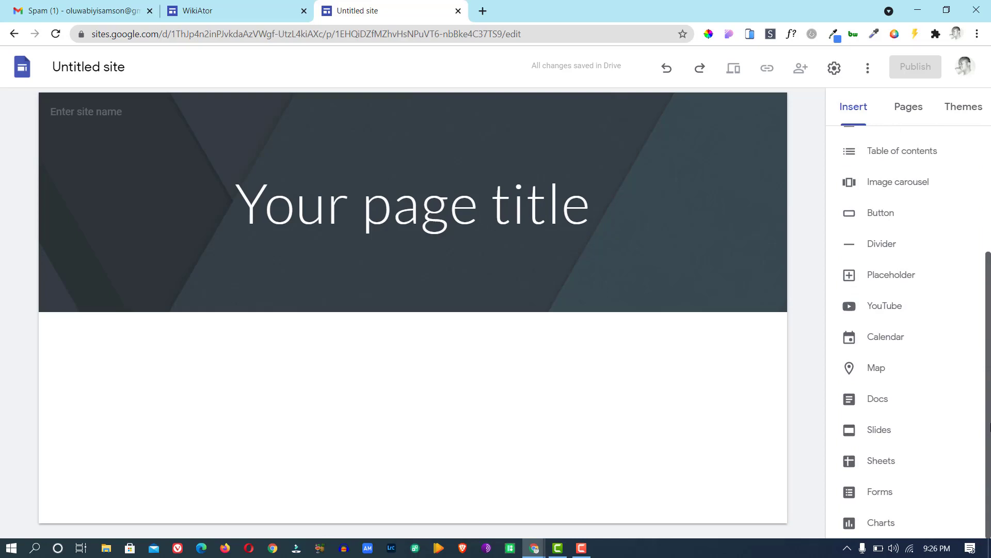
{"action": "scroll", "coordinate": [990, 397], "scroll_direction": "up", "scroll_amount": 4}
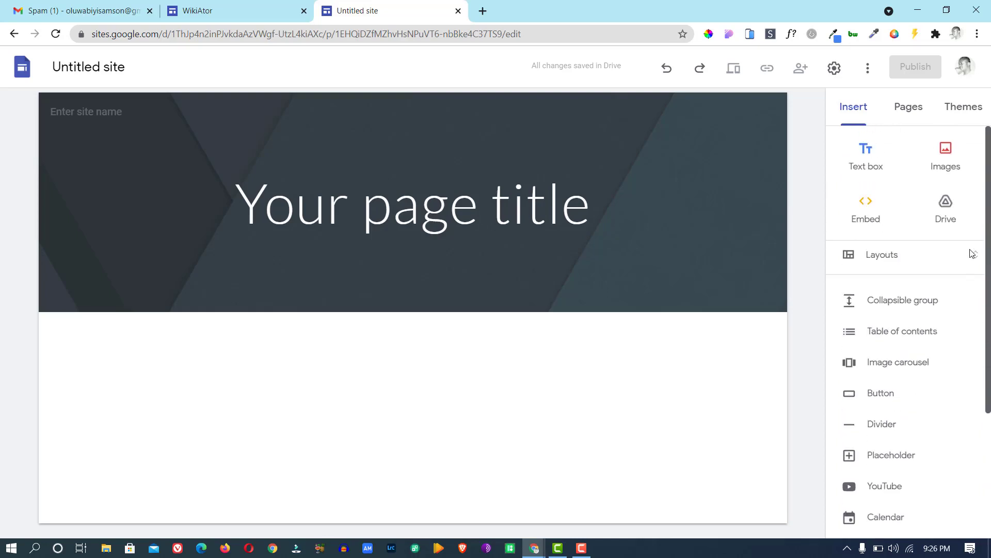
{"action": "mouse_move", "coordinate": [906, 91]}
{"action": "left_mouse_down"}
{"action": "mouse_move", "coordinate": [878, 106]}
{"action": "mouse_move", "coordinate": [937, 118]}
{"action": "mouse_move", "coordinate": [897, 93]}
{"action": "left_mouse_up"}
{"action": "left_click", "coordinate": [907, 114]}
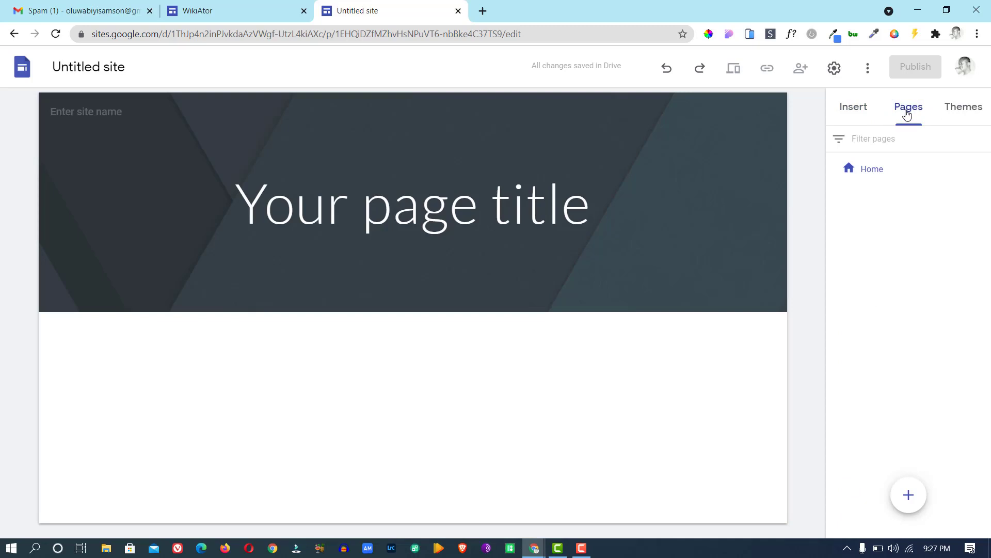
{"action": "left_click", "coordinate": [221, 14]}
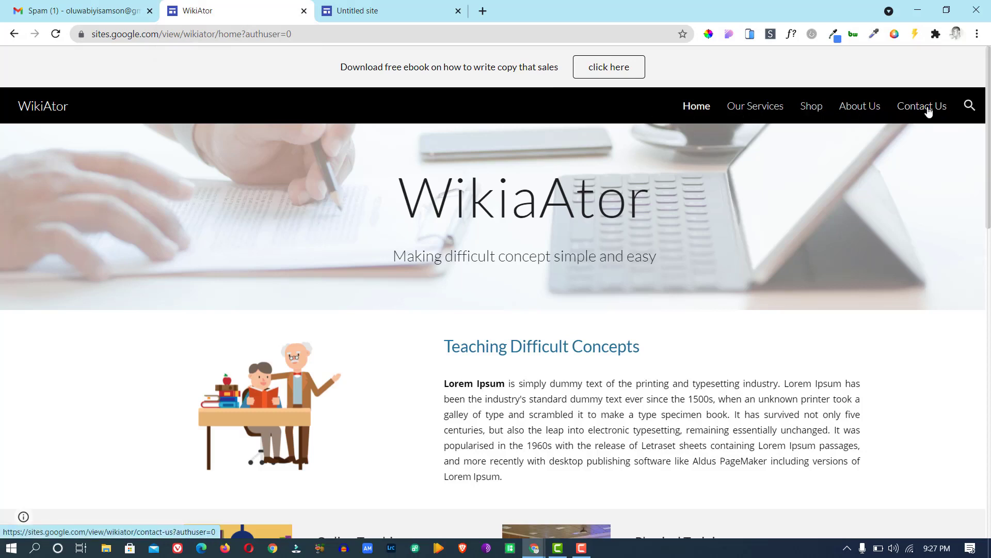
{"action": "left_click", "coordinate": [367, 9]}
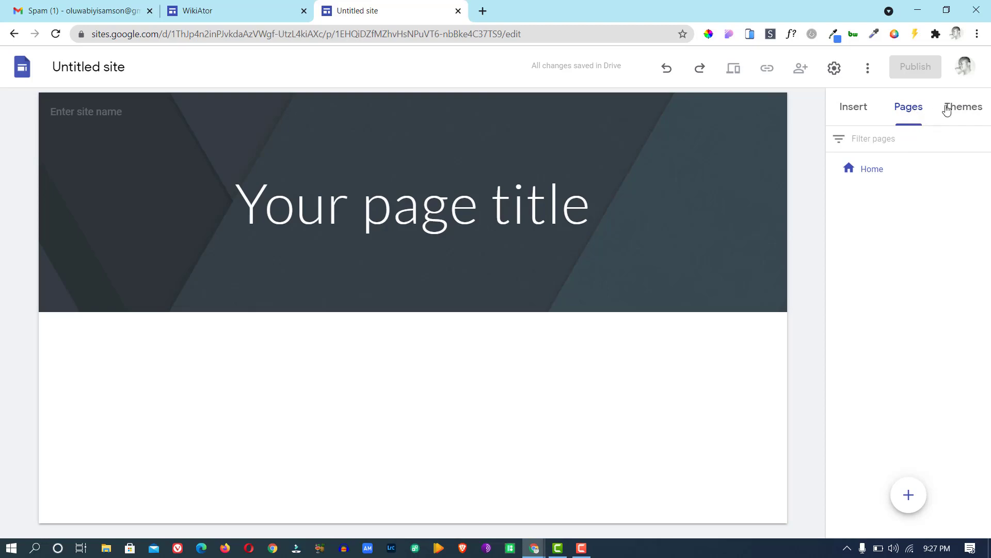
Preview the Aristotle, Diplomat, Vision and Level themes, then reapply the Simple theme.
{"action": "left_click", "coordinate": [963, 107]}
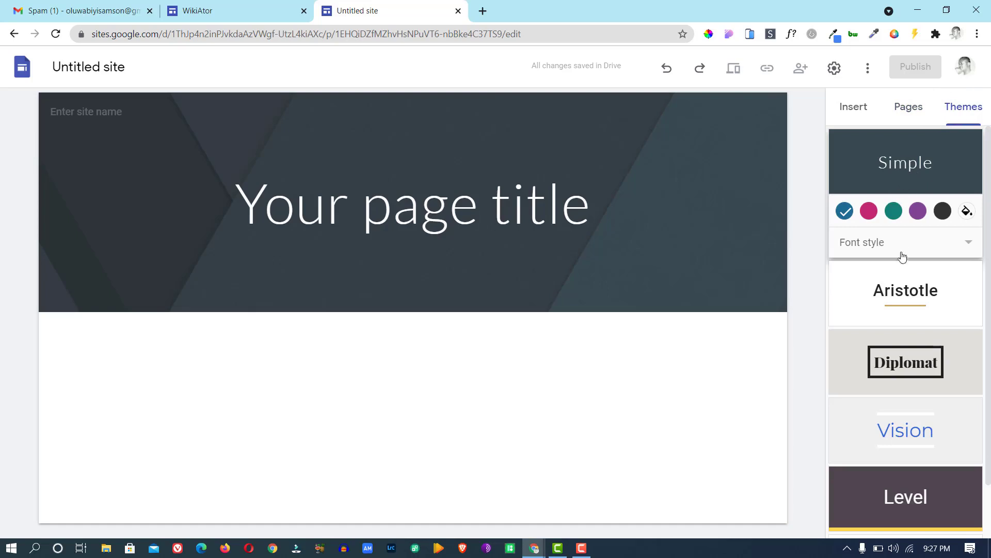
{"action": "left_click", "coordinate": [904, 295]}
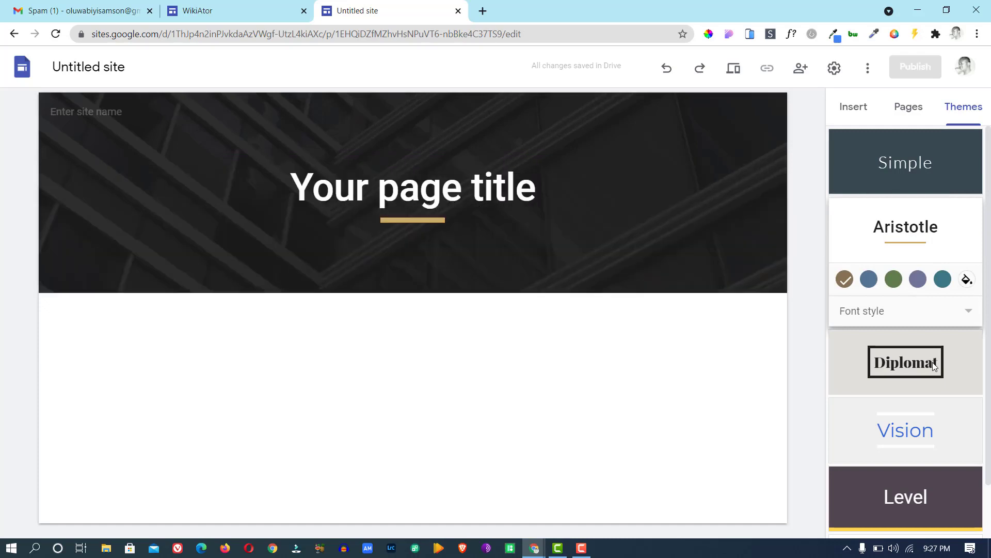
{"action": "left_click", "coordinate": [933, 361]}
{"action": "left_click", "coordinate": [919, 434]}
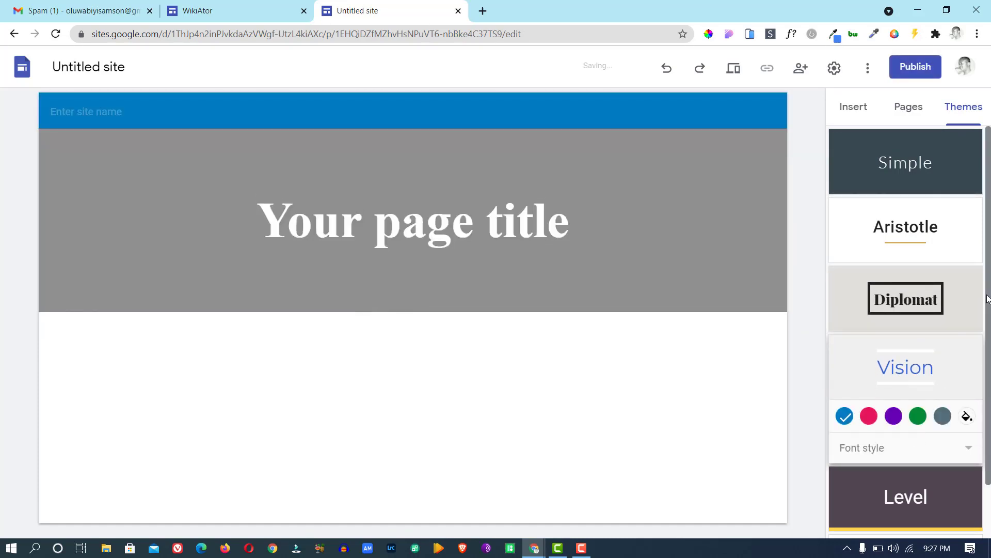
{"action": "scroll", "coordinate": [990, 368], "scroll_direction": "down", "scroll_amount": 1}
{"action": "left_click", "coordinate": [940, 426]}
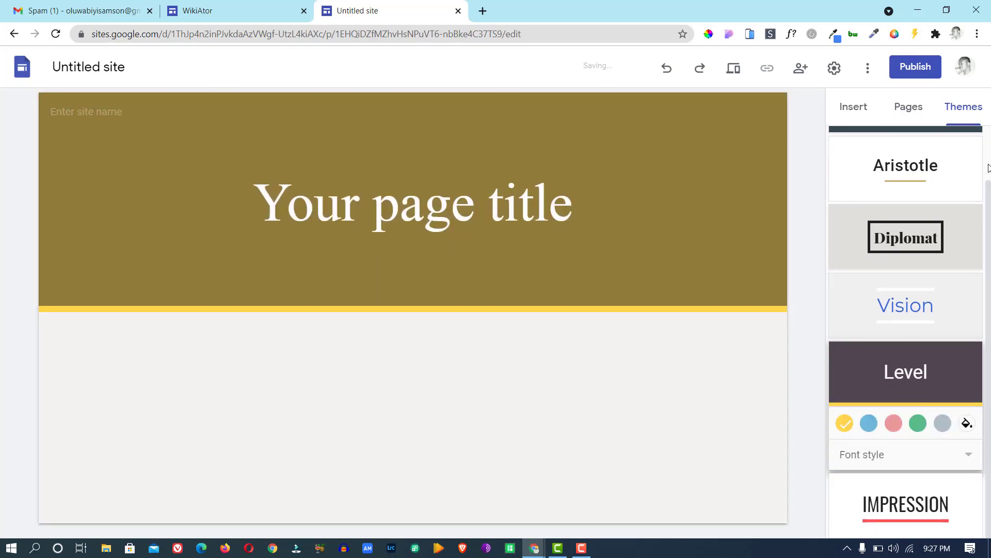
{"action": "scroll", "coordinate": [989, 168], "scroll_direction": "up", "scroll_amount": 1}
{"action": "left_click", "coordinate": [928, 152]}
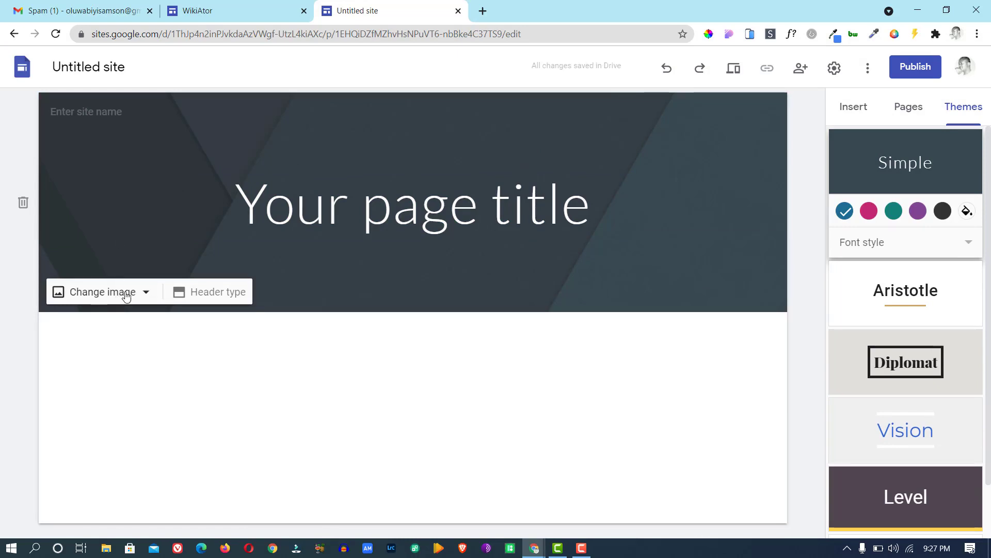
Open the header's online image picker via Change image > Select image, skipping the computer upload.
{"action": "left_click", "coordinate": [131, 144]}
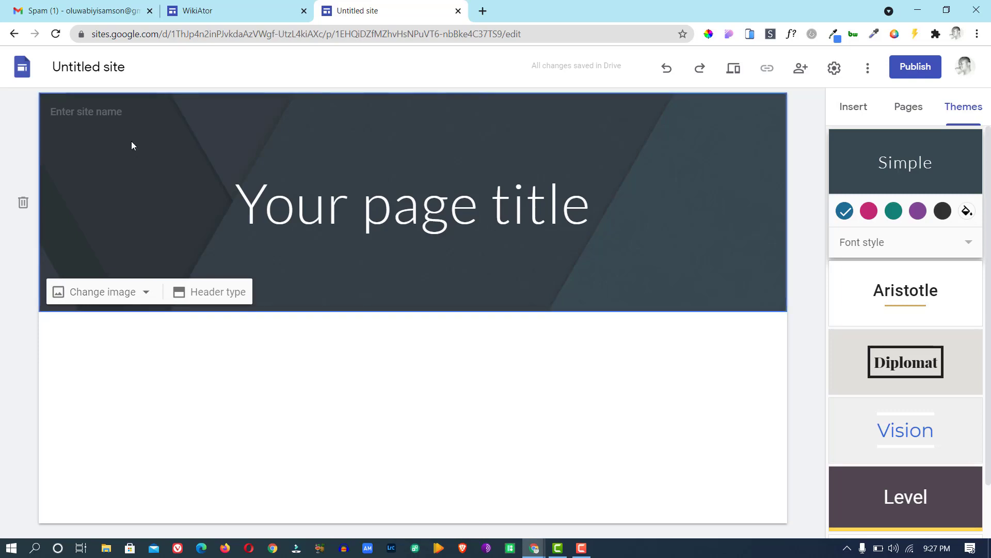
{"action": "left_click", "coordinate": [142, 294]}
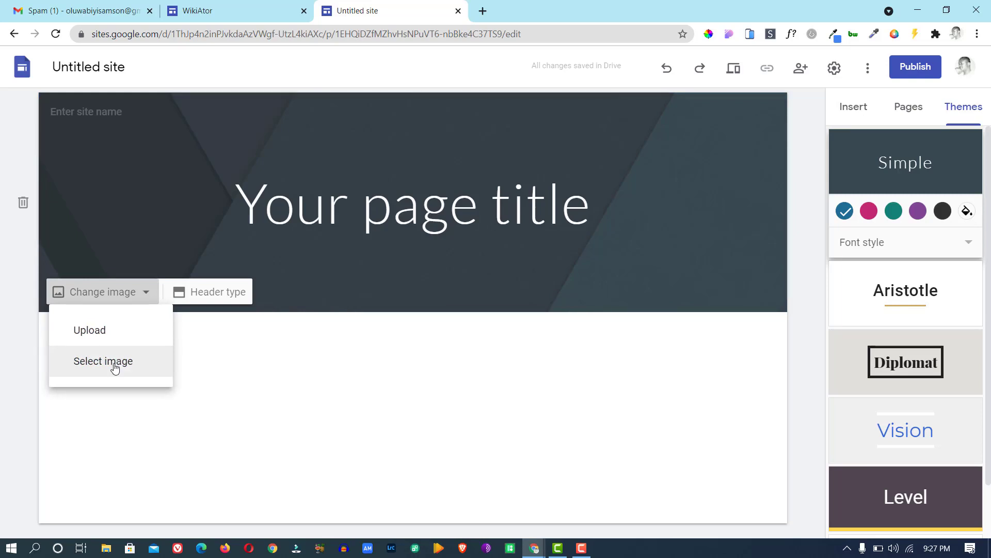
{"action": "left_click", "coordinate": [94, 334]}
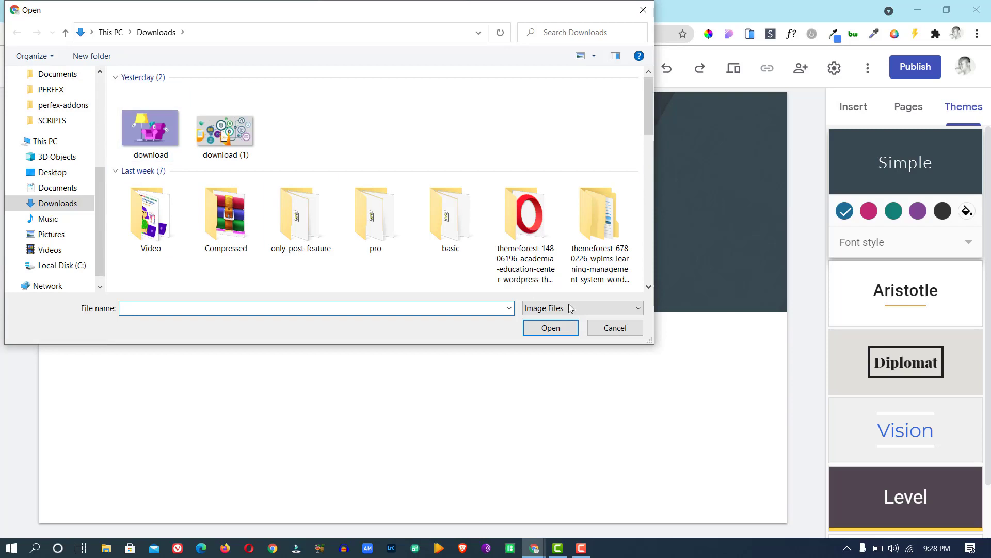
{"action": "left_click", "coordinate": [615, 328]}
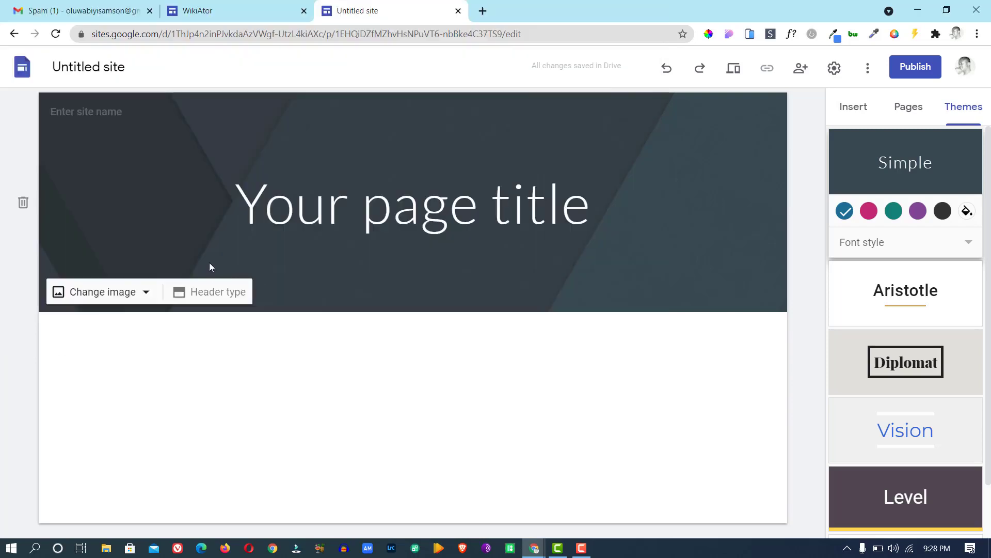
{"action": "left_click", "coordinate": [135, 293]}
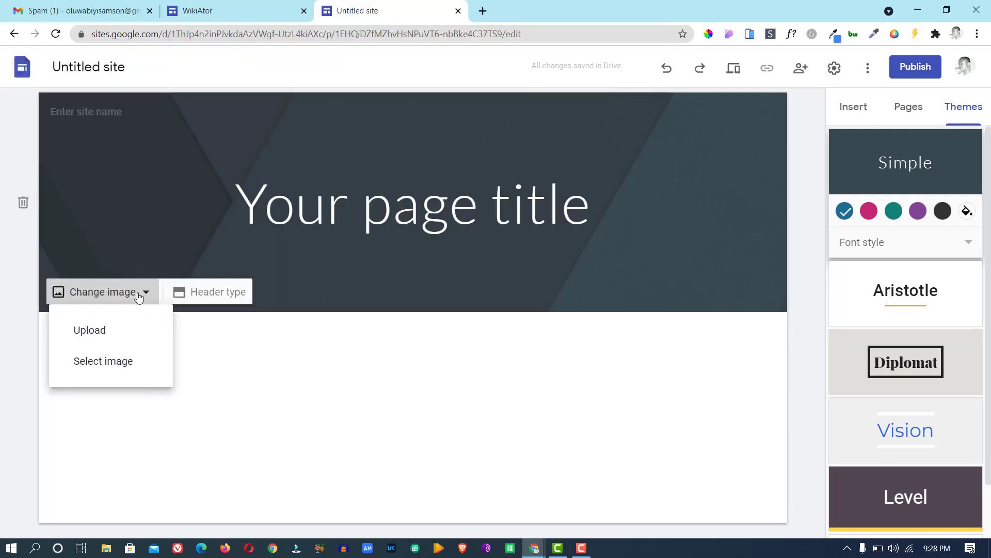
{"action": "left_click", "coordinate": [124, 363]}
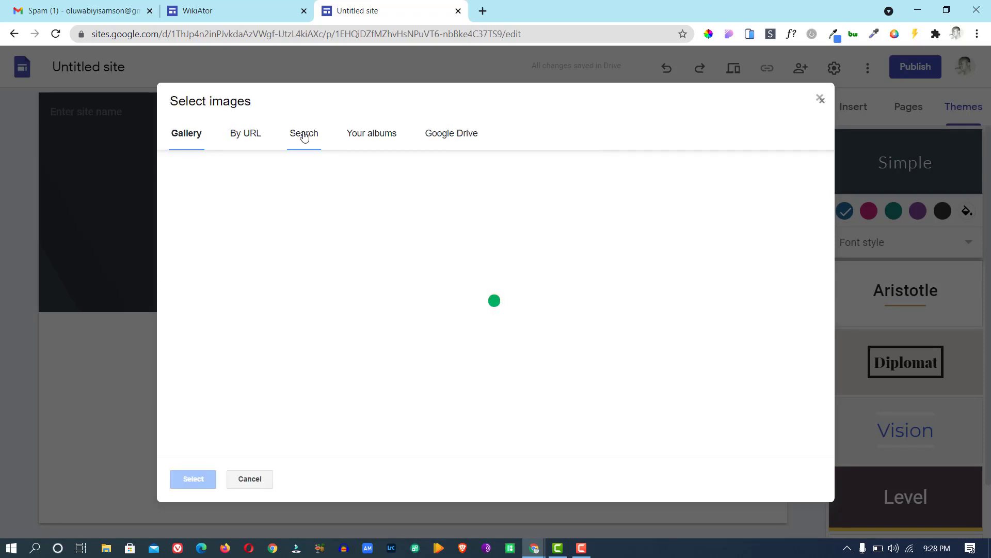
Search images for 'office' and set the hands-writing-beside-a-laptop photo as header background.
{"action": "left_click", "coordinate": [304, 136]}
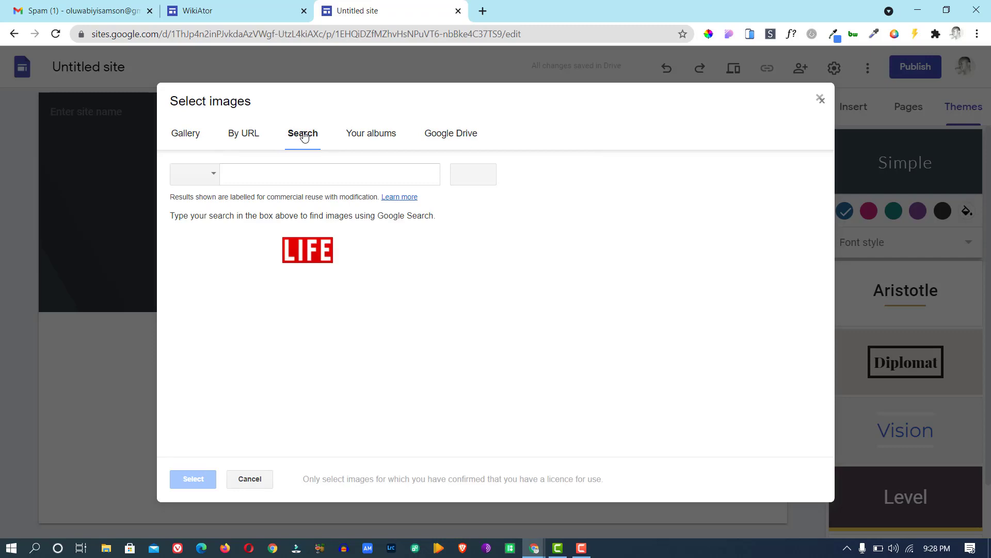
{"action": "left_click", "coordinate": [262, 175]}
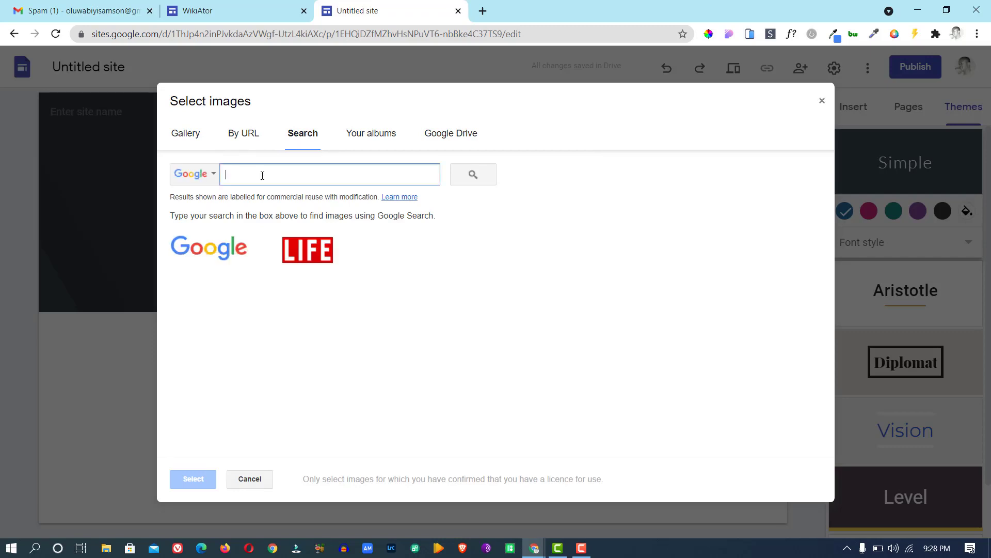
{"action": "type", "text": "off"}
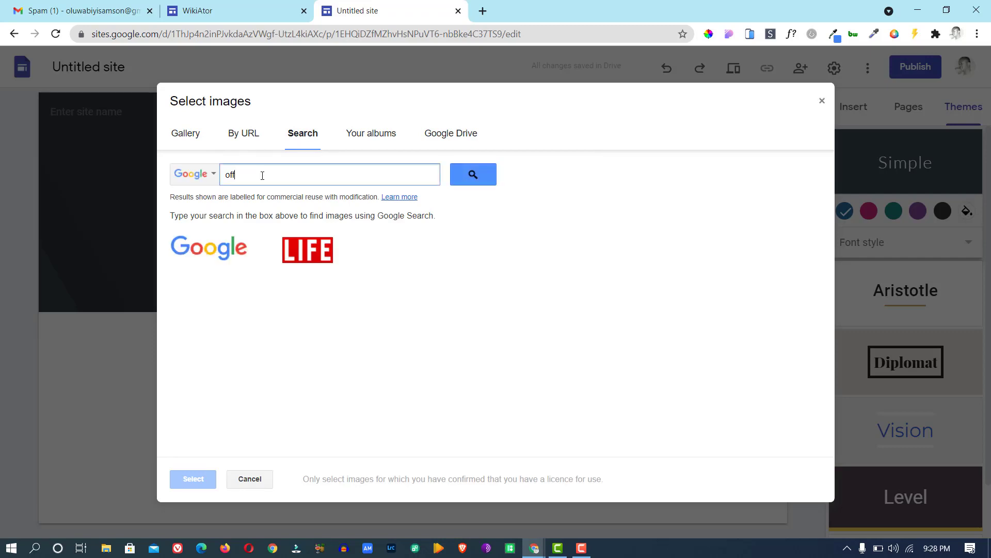
{"action": "type", "text": "ice"}
{"action": "left_click", "coordinate": [475, 174]}
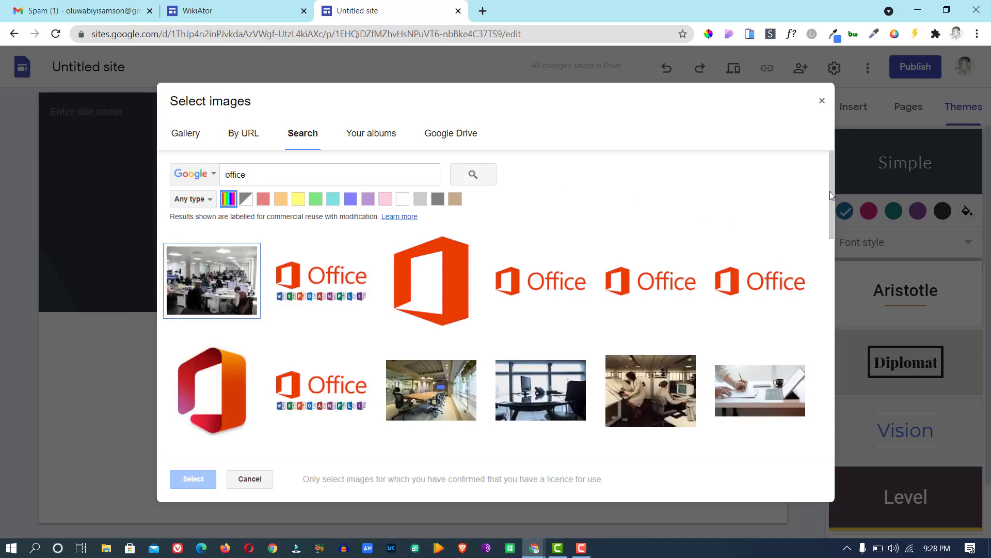
{"action": "left_click_drag", "start_coordinate": [829, 191], "coordinate": [829, 237]}
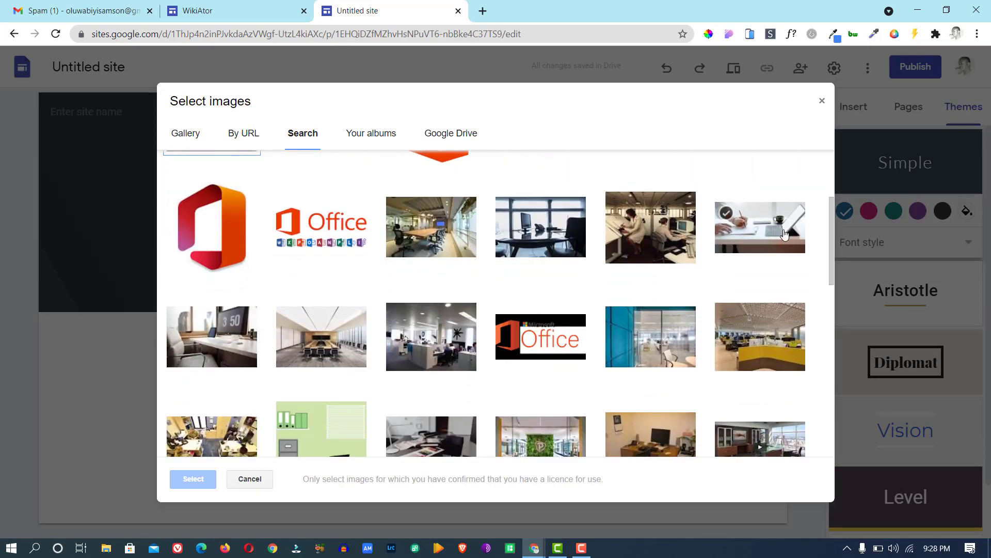
{"action": "left_click", "coordinate": [761, 230]}
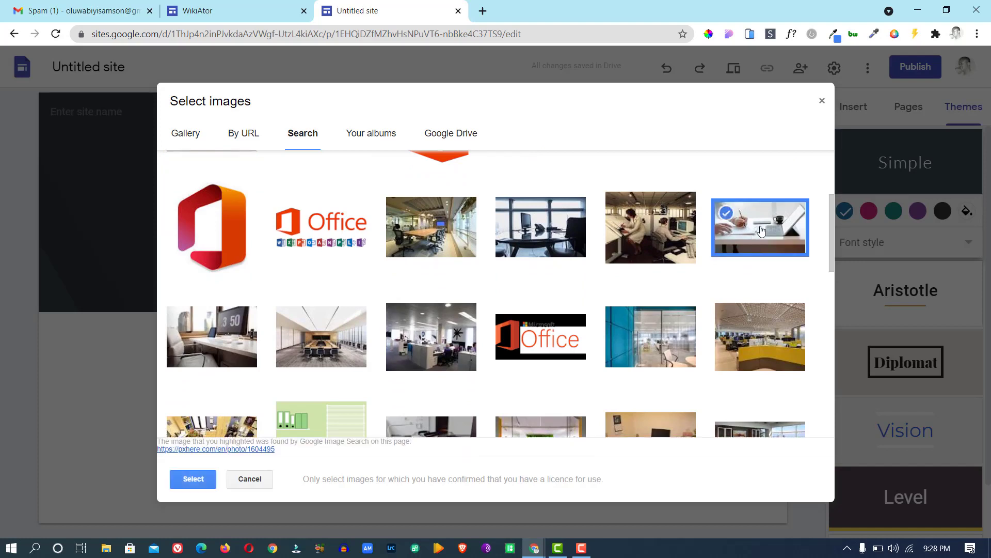
{"action": "left_click", "coordinate": [189, 485]}
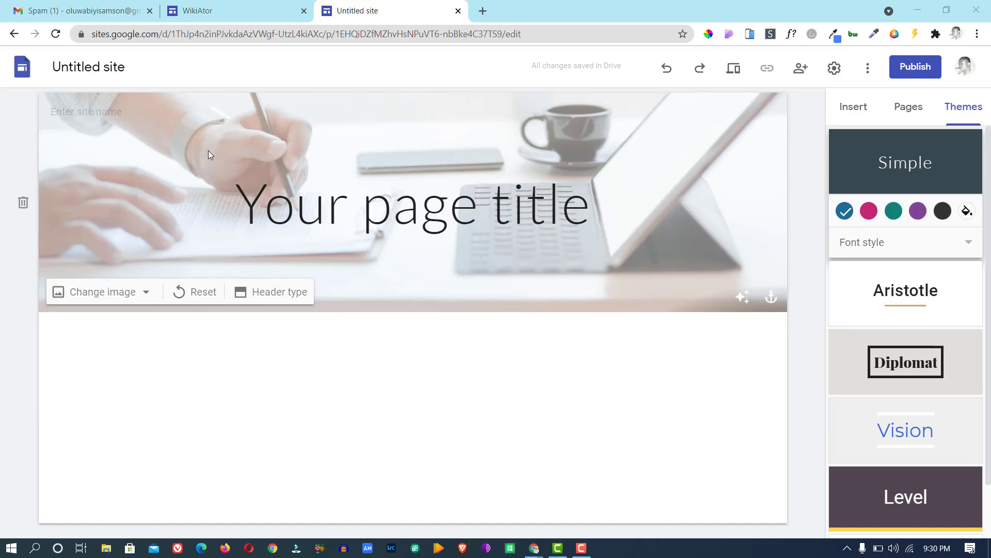
Try the Cover, Large banner and Title only header types, then settle on Banner.
{"action": "left_click", "coordinate": [289, 294]}
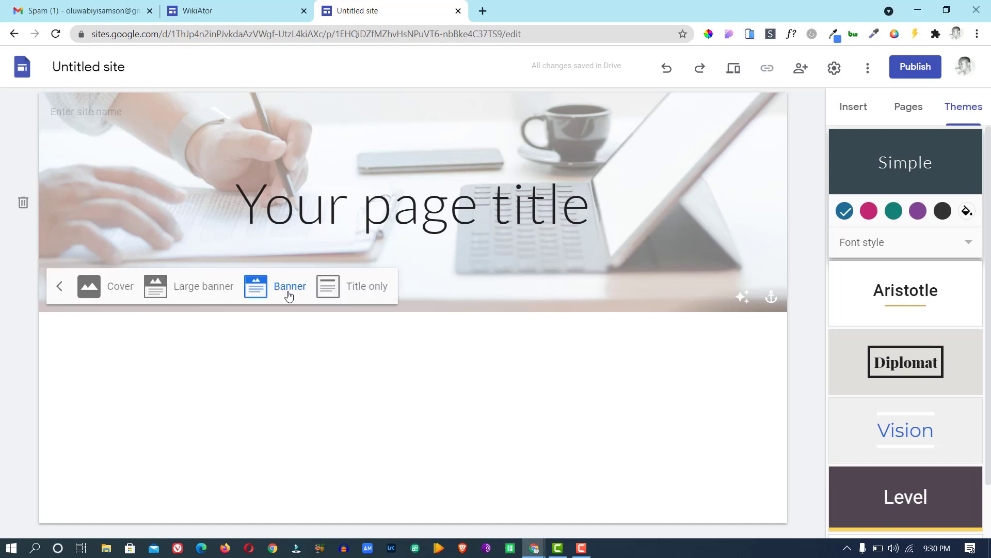
{"action": "left_click", "coordinate": [122, 288]}
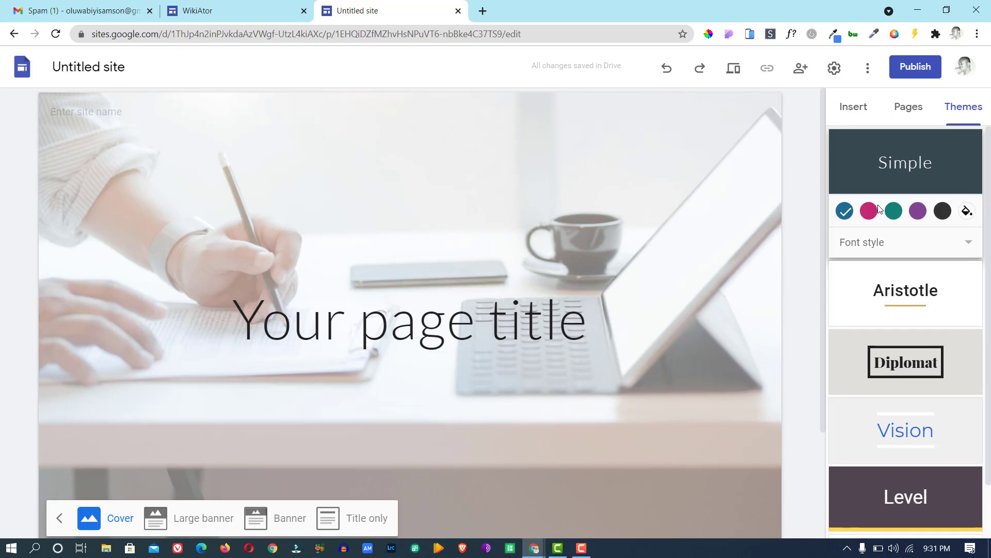
{"action": "scroll", "coordinate": [823, 212], "scroll_direction": "down", "scroll_amount": 2}
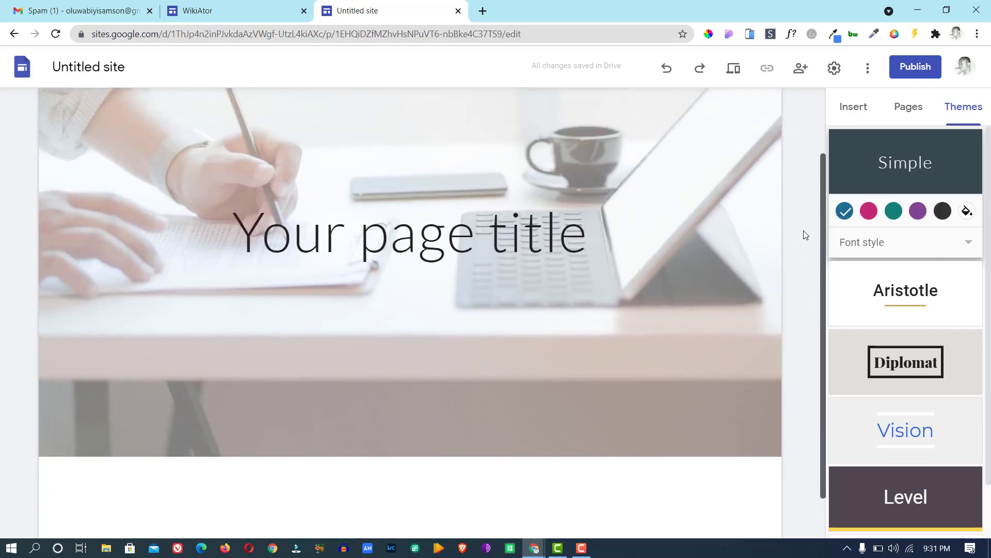
{"action": "scroll", "coordinate": [804, 227], "scroll_direction": "up", "scroll_amount": 2}
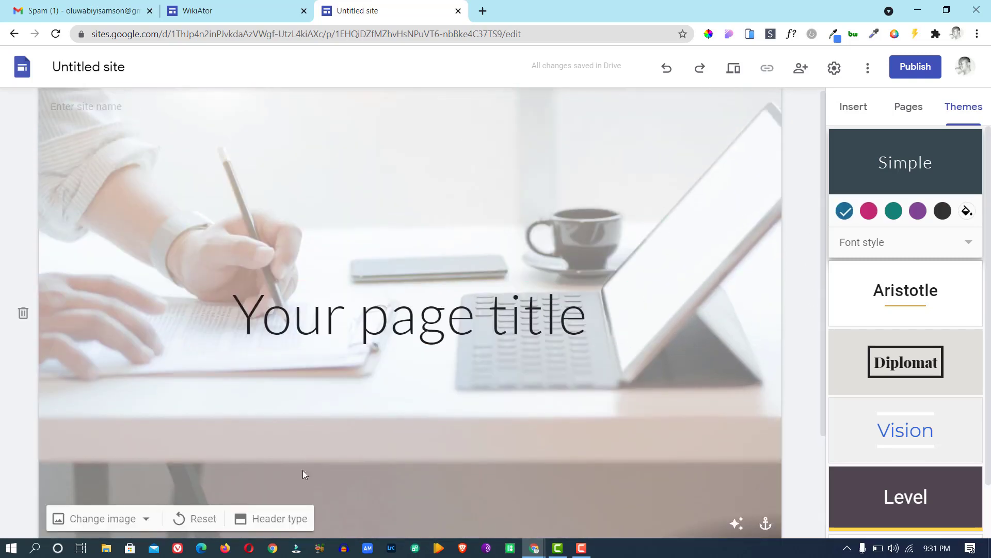
{"action": "left_click", "coordinate": [275, 520]}
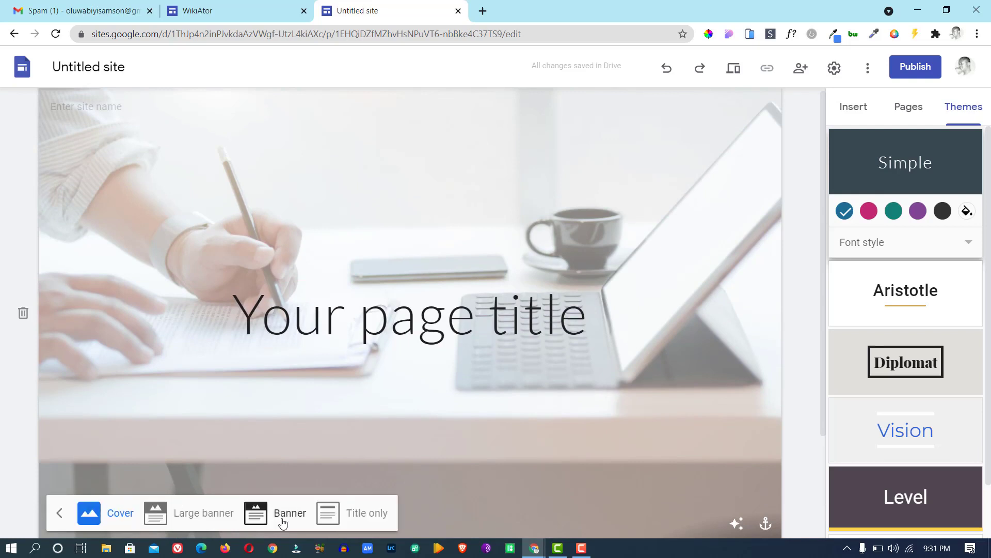
{"action": "left_click", "coordinate": [213, 514]}
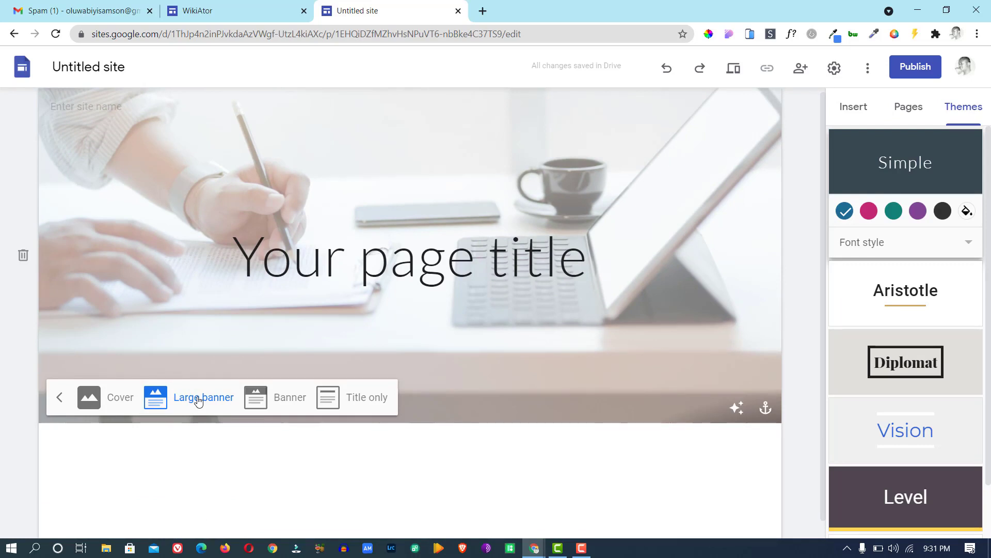
{"action": "left_click", "coordinate": [297, 402]}
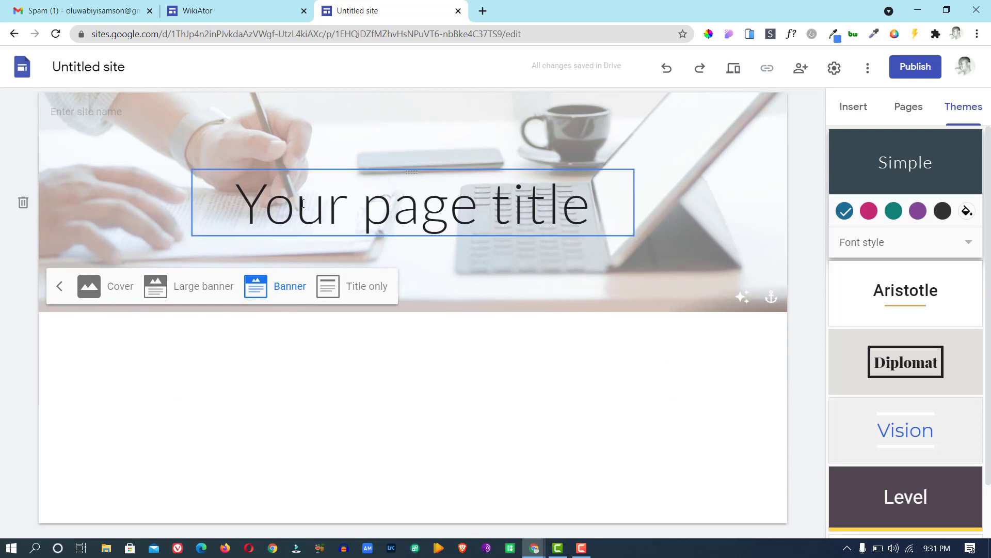
{"action": "left_click", "coordinate": [369, 289]}
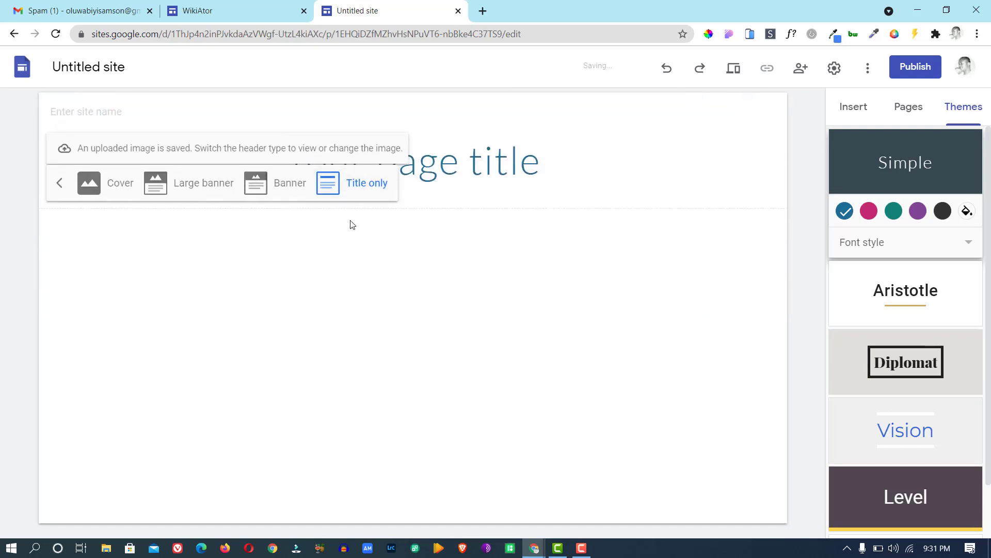
{"action": "left_click", "coordinate": [286, 187]}
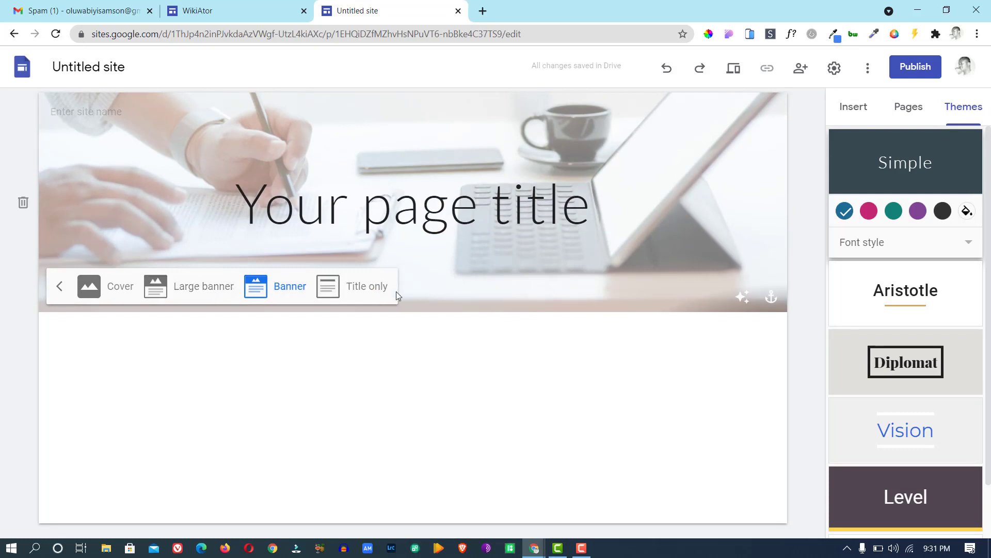
{"action": "left_click", "coordinate": [372, 288]}
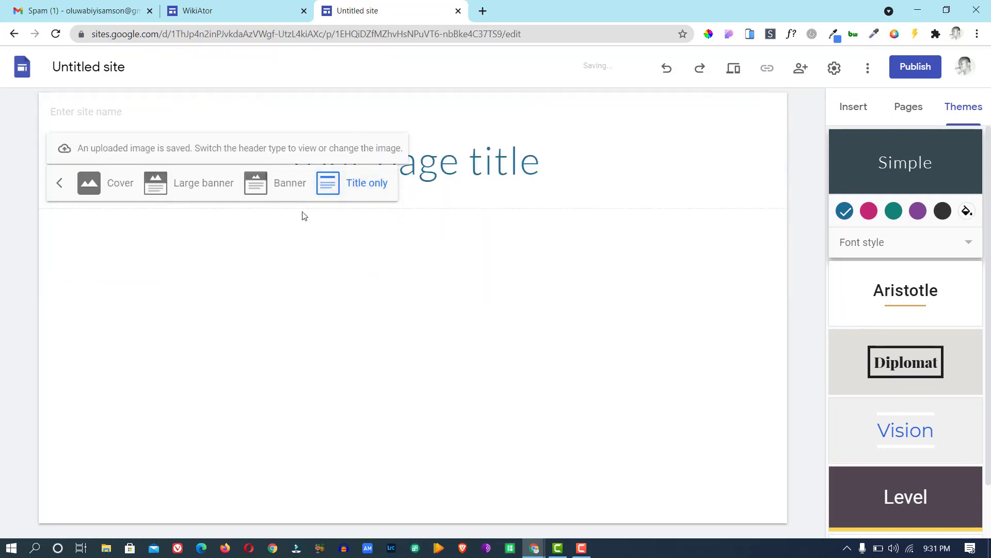
{"action": "left_click", "coordinate": [285, 187]}
{"action": "left_click", "coordinate": [212, 293]}
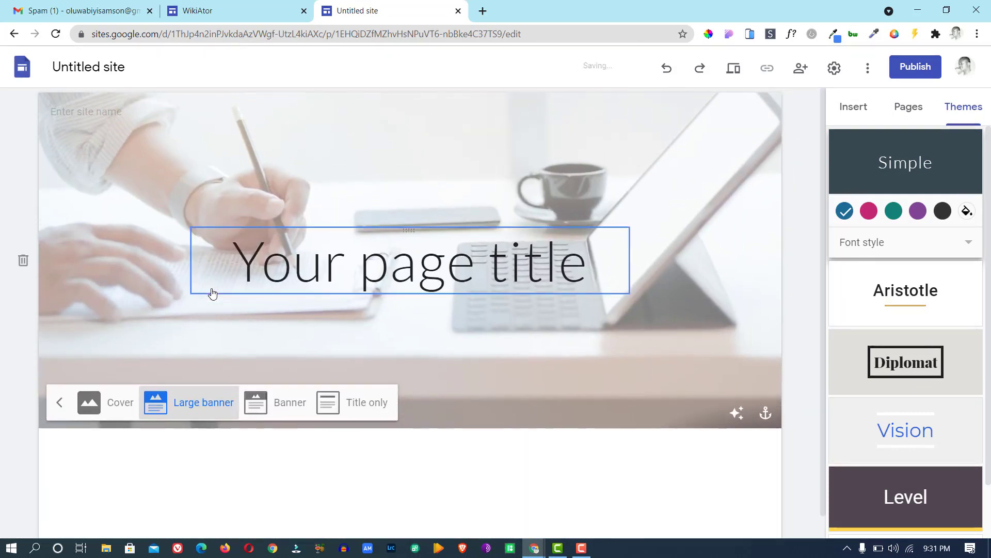
{"action": "left_click", "coordinate": [298, 410]}
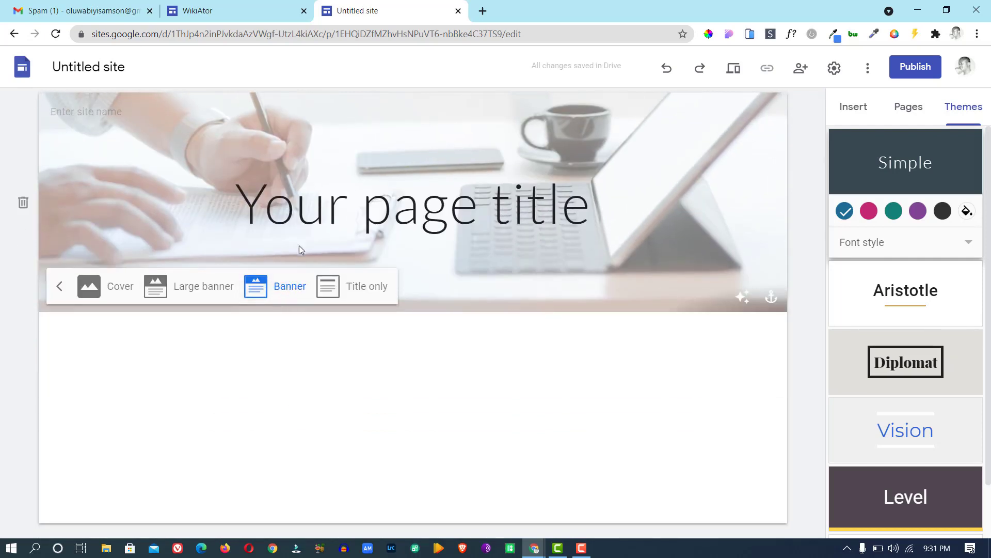
{"action": "left_click", "coordinate": [184, 195]}
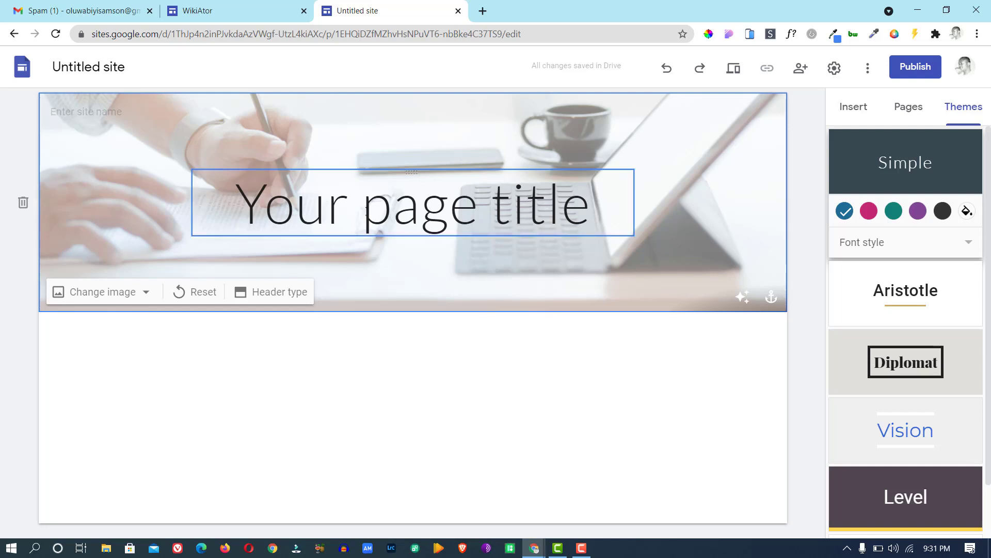
Replace the placeholder page title with 'WikiAtor', then return to the reference WikiAtor site.
{"action": "left_click", "coordinate": [348, 209]}
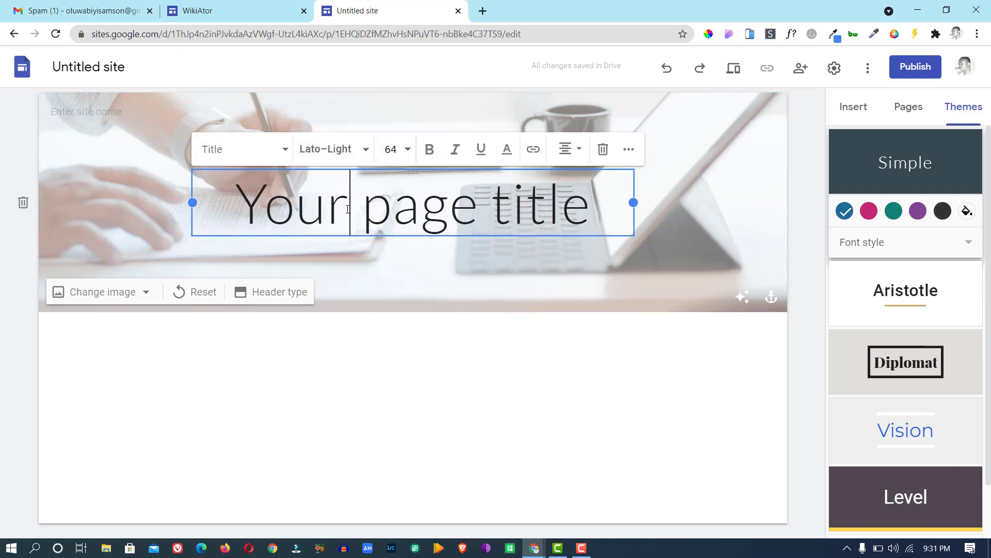
{"action": "key", "text": "Delete"}
{"action": "key", "text": "Delete"}
{"action": "key", "text": "Delete"}
{"action": "key", "text": "Delete"}
{"action": "key", "text": "Delete"}
{"action": "key", "text": "Delete"}
{"action": "key", "text": "Delete"}
{"action": "key", "text": "Delete"}
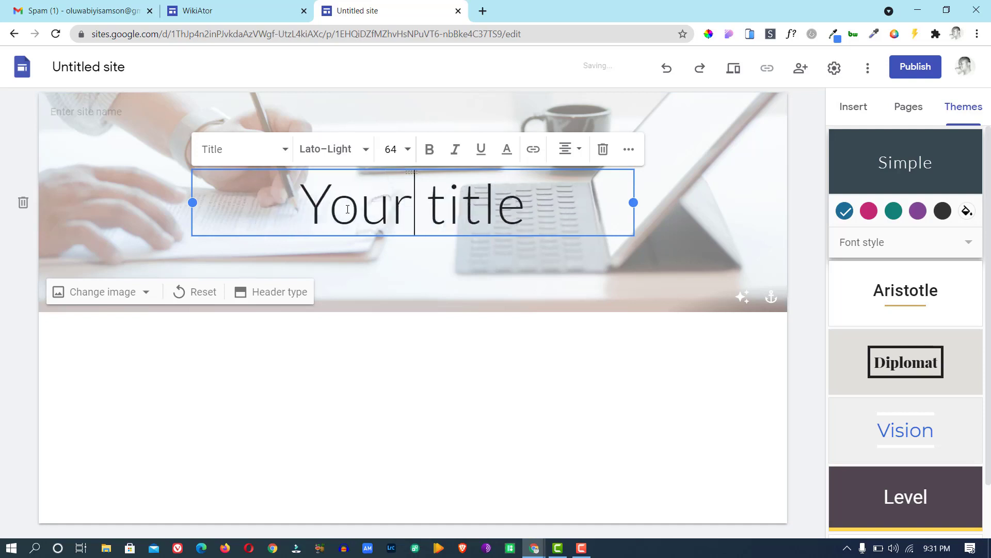
{"action": "key", "text": "Delete"}
{"action": "key", "text": "Delete"}
{"action": "key", "text": "BackSpace"}
{"action": "key", "text": "BackSpace"}
{"action": "key", "text": "BackSpace"}
{"action": "key", "text": "BackSpace"}
{"action": "key", "text": "Delete"}
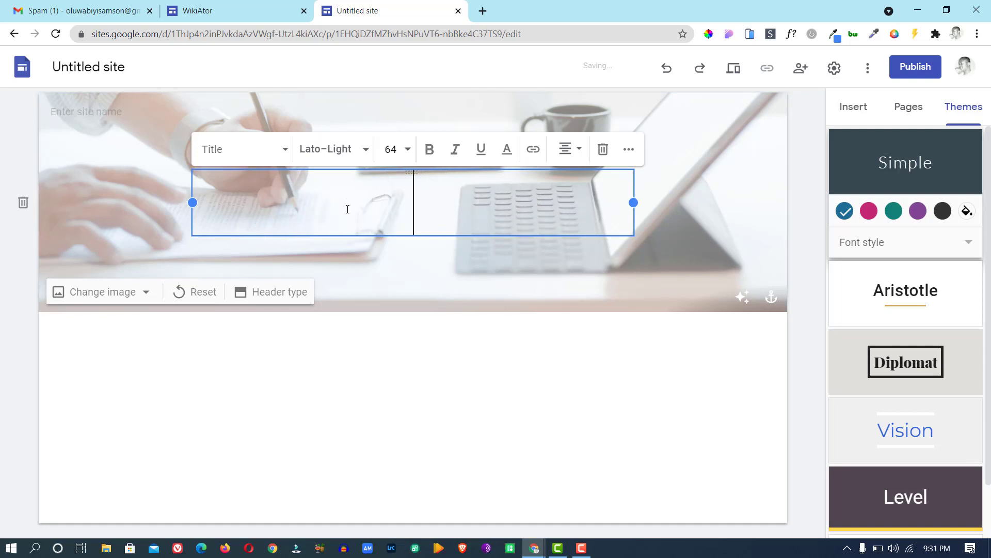
{"action": "type", "text": "Wiki"}
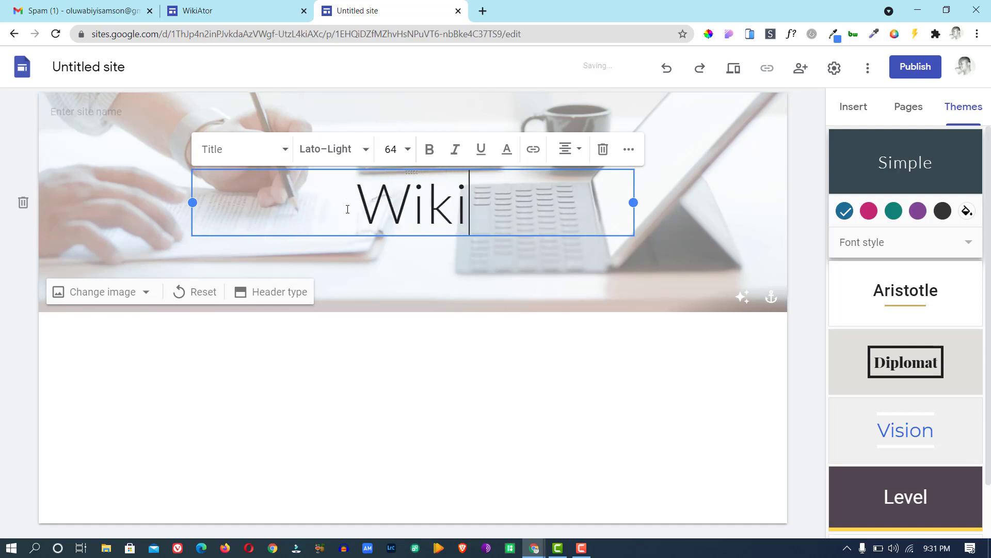
{"action": "type", "text": "Ator"}
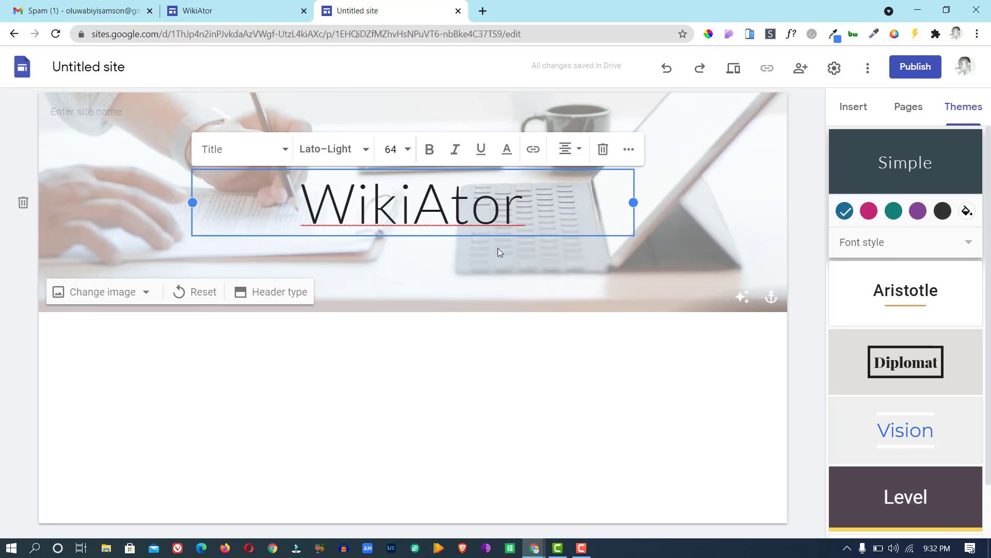
{"action": "left_click", "coordinate": [228, 13]}
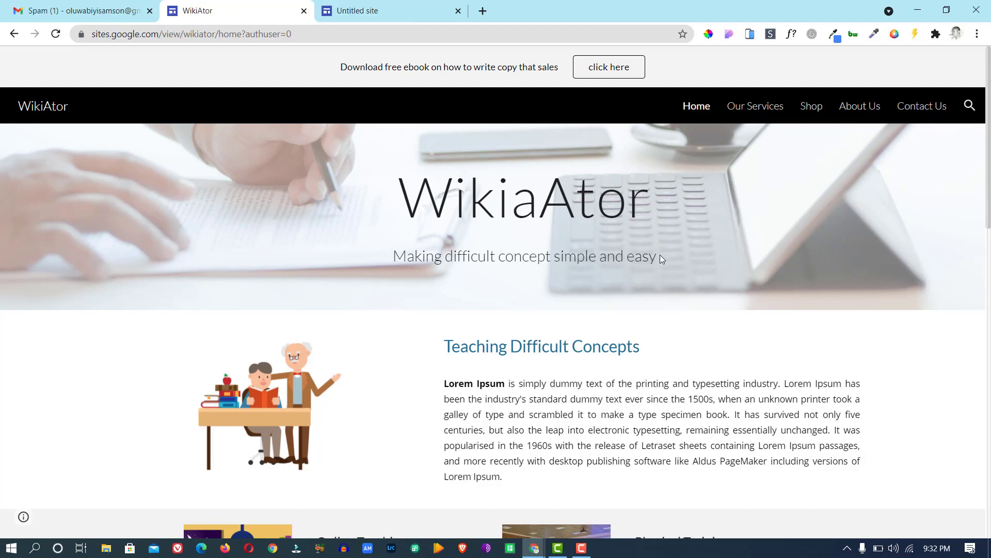
Copy the reference subtitle 'Making difficult concept simple and easy' and return to the editor.
{"action": "left_click_drag", "start_coordinate": [658, 256], "coordinate": [395, 259]}
{"action": "right_click", "coordinate": [405, 260]}
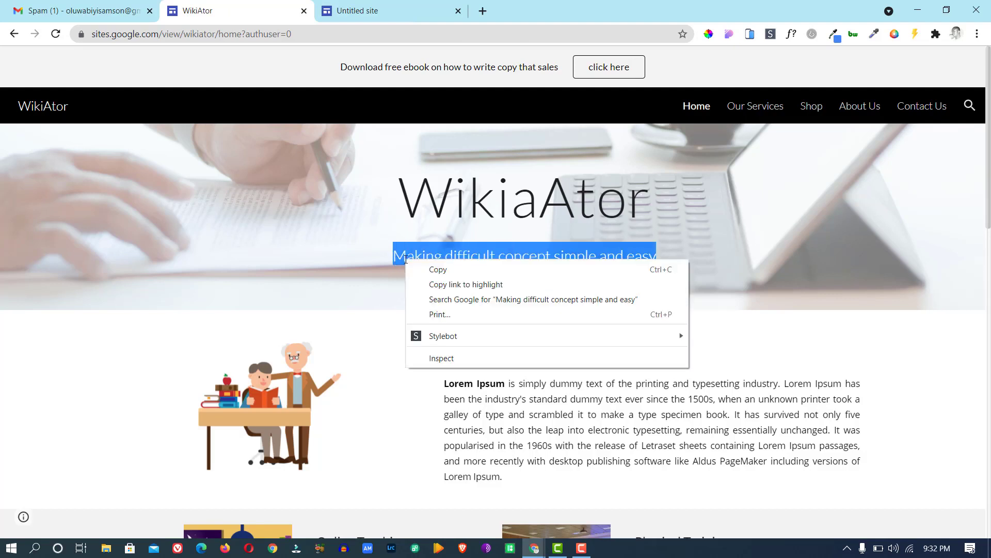
{"action": "left_click", "coordinate": [438, 268]}
{"action": "left_click", "coordinate": [376, 20]}
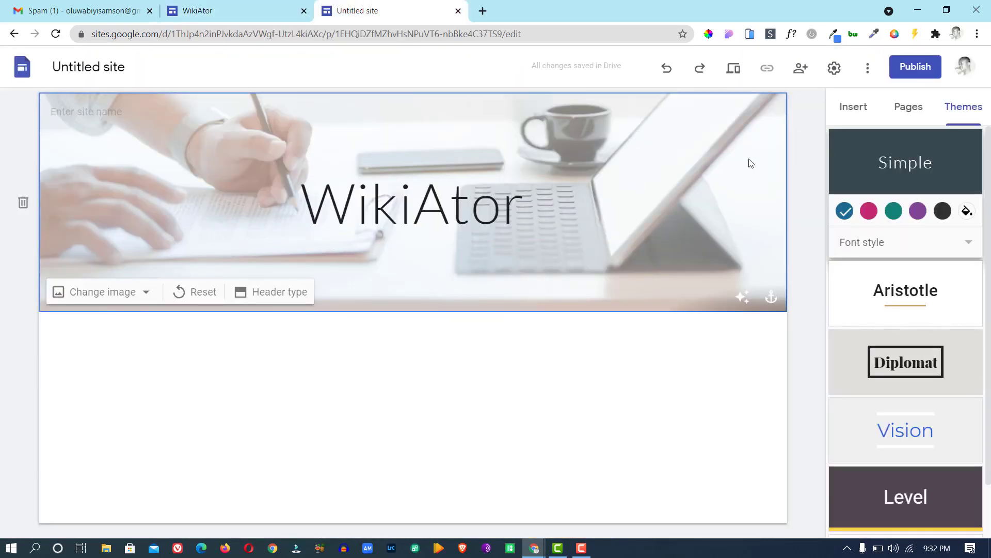
Insert a text box below the WikiAtor title and paste the copied subtitle into it.
{"action": "left_click", "coordinate": [843, 109]}
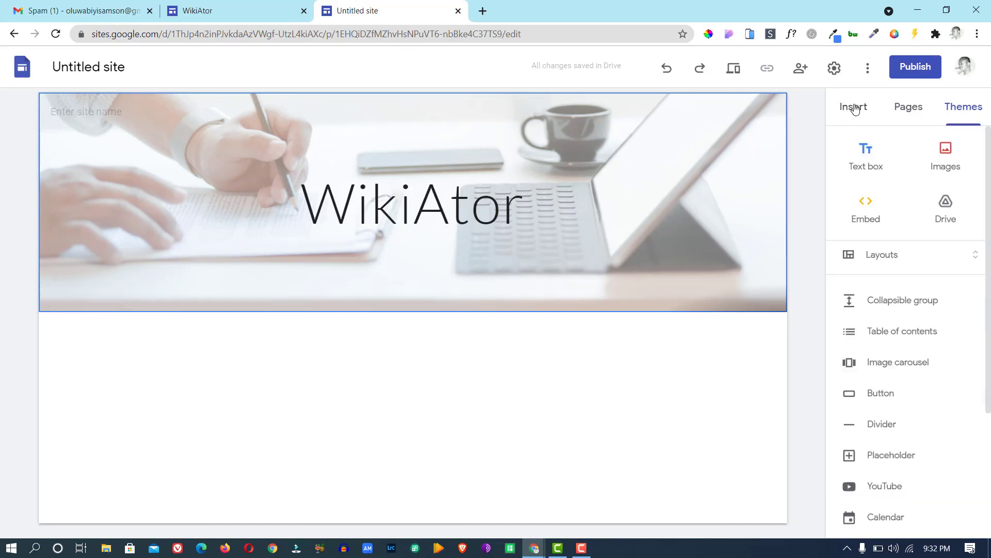
{"action": "left_click", "coordinate": [872, 156]}
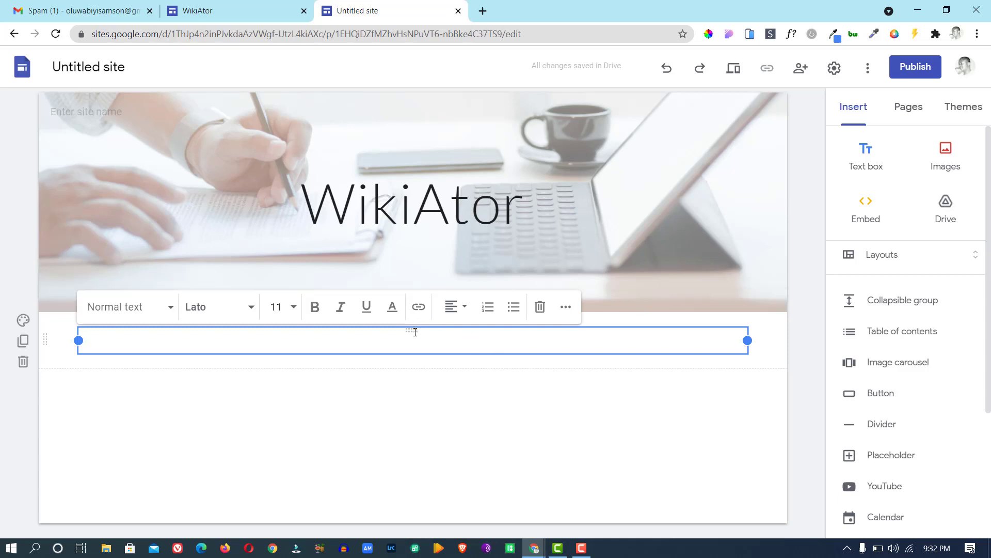
{"action": "left_click_drag", "start_coordinate": [412, 329], "coordinate": [420, 257]}
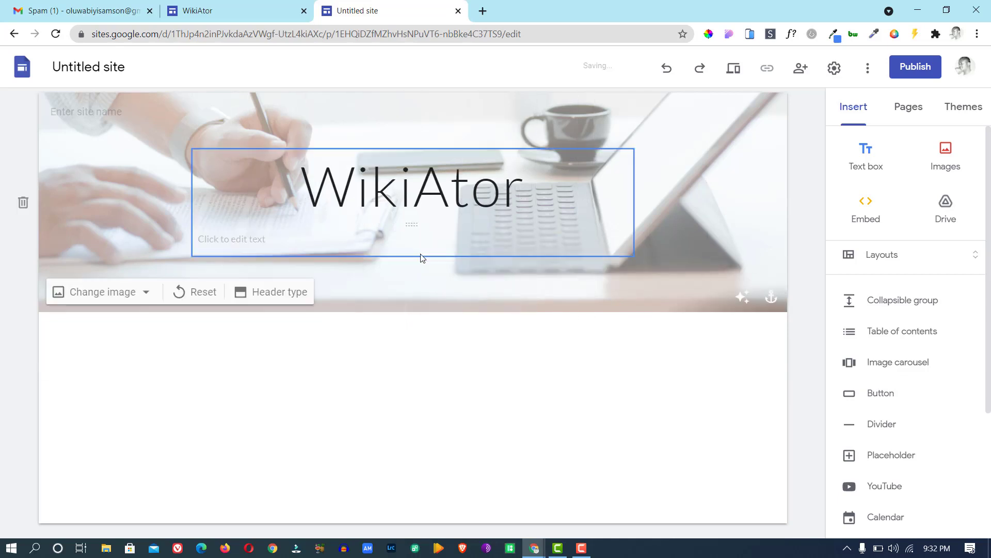
{"action": "left_click", "coordinate": [281, 240]}
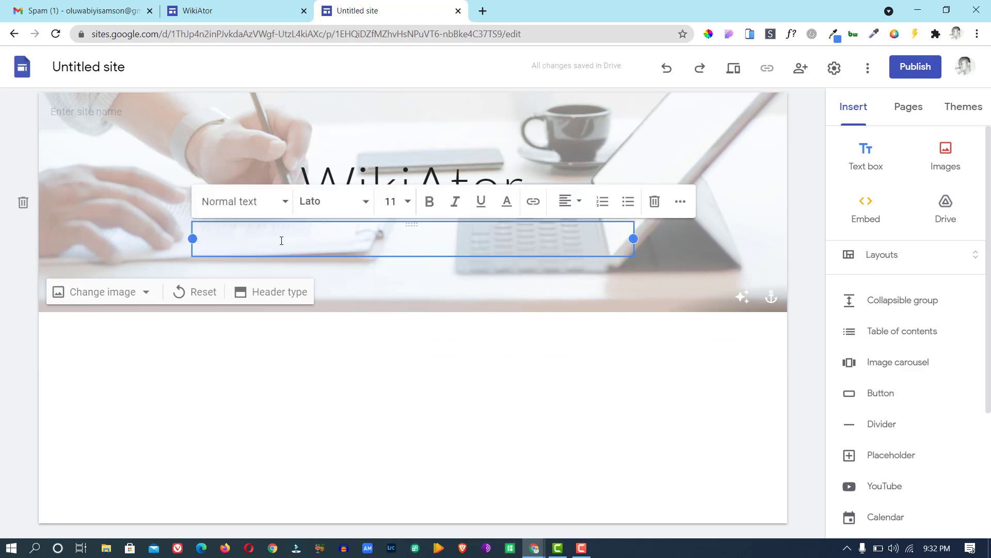
{"action": "key", "text": "ctrl+v"}
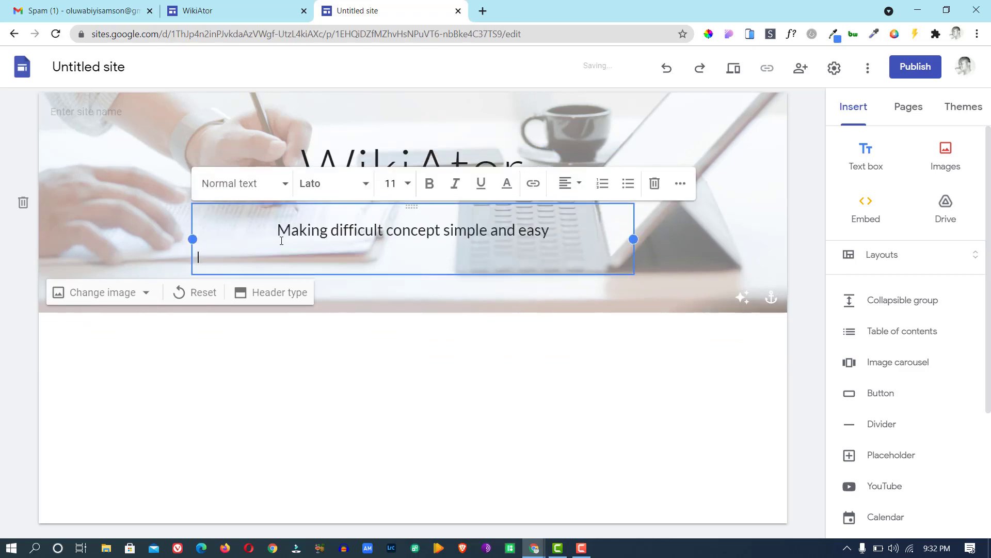
{"action": "key", "text": "BackSpace"}
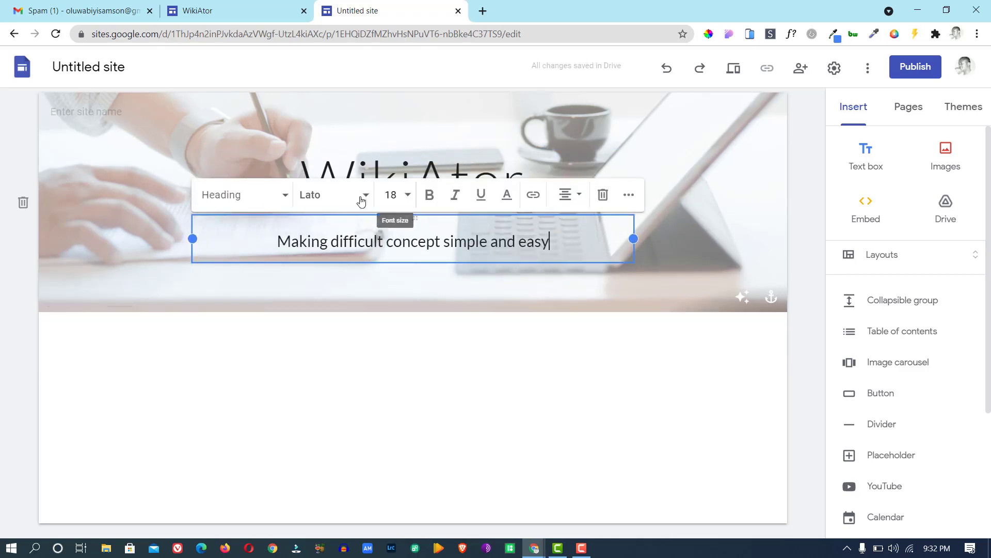
Try right, justified and left alignment on the tagline, then center it.
{"action": "left_click", "coordinate": [564, 201]}
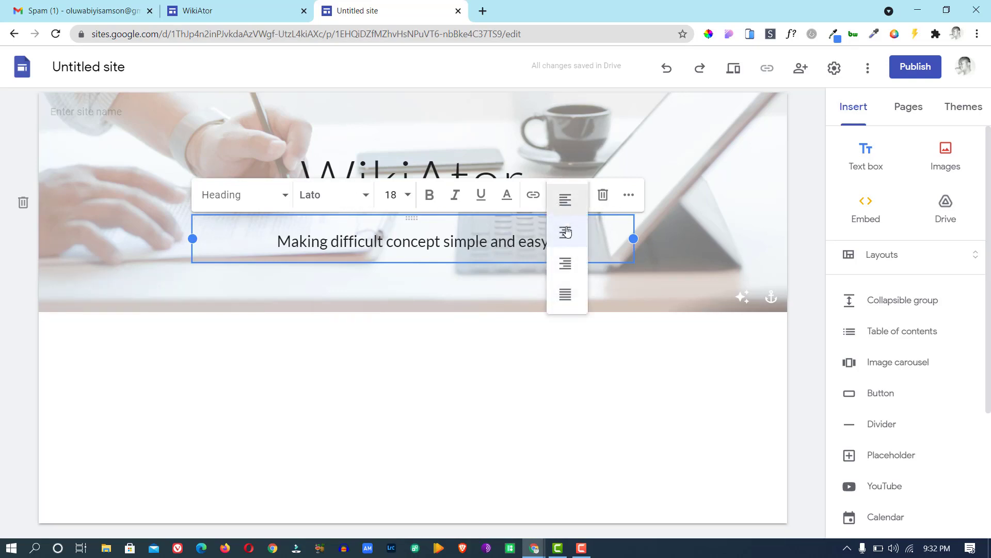
{"action": "left_click", "coordinate": [565, 264]}
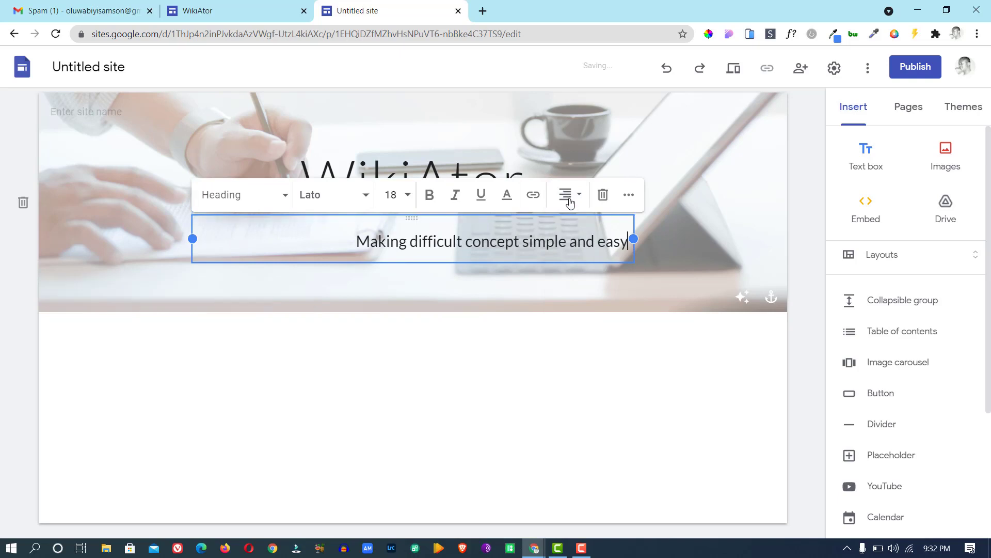
{"action": "left_click", "coordinate": [567, 196]}
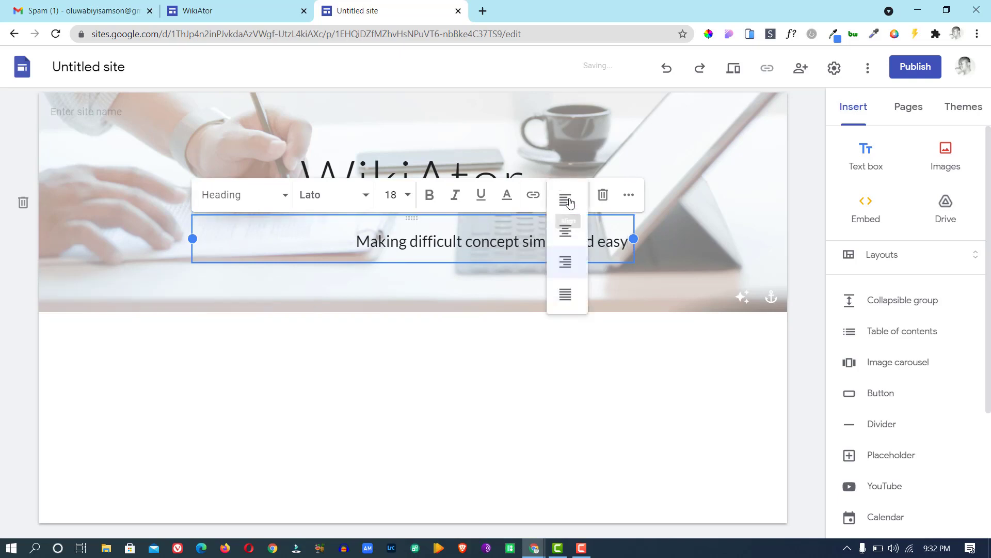
{"action": "left_click", "coordinate": [565, 304]}
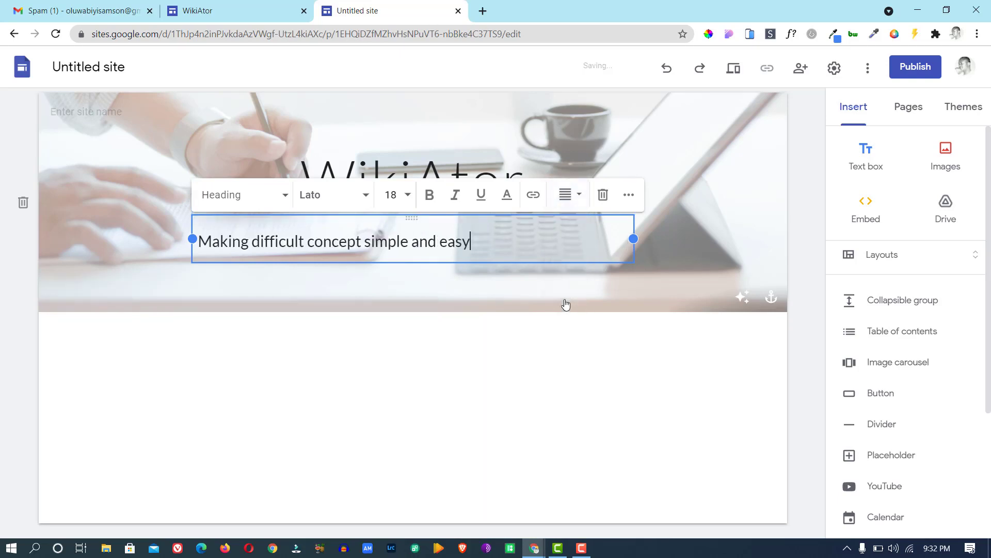
{"action": "left_click", "coordinate": [566, 195]}
{"action": "left_click", "coordinate": [567, 198]}
{"action": "left_click", "coordinate": [568, 194]}
{"action": "left_click", "coordinate": [567, 233]}
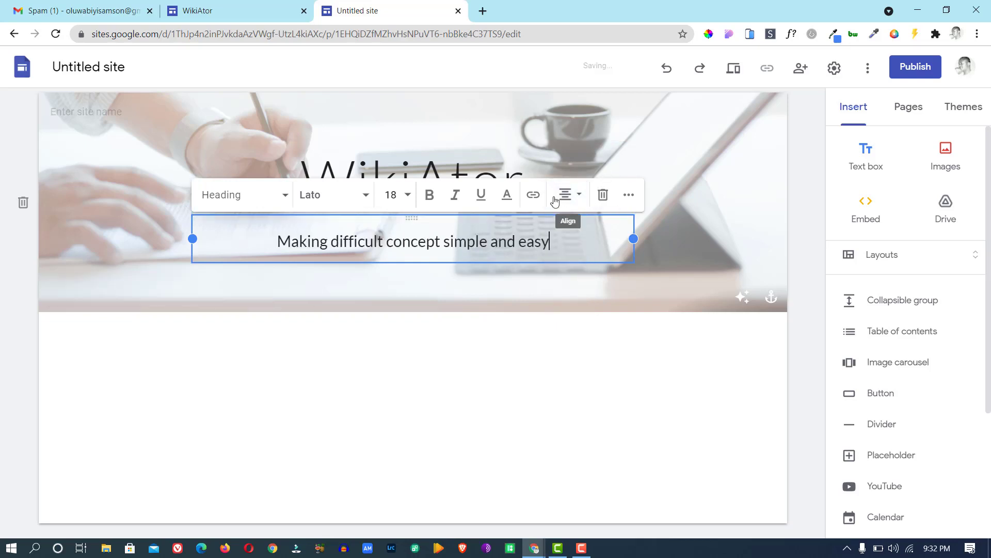
{"action": "left_click", "coordinate": [639, 140]}
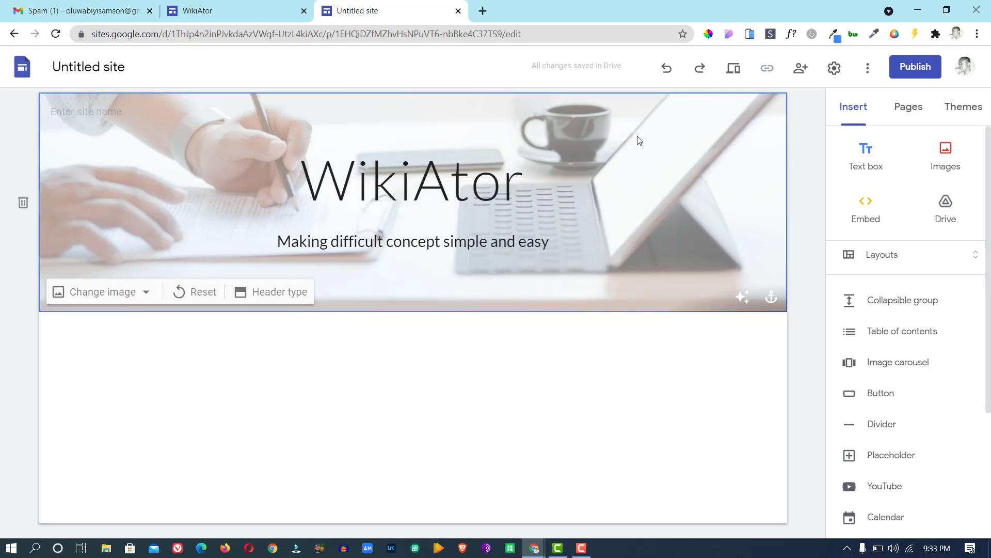
Change the tagline's text style to Sub-heading.
{"action": "triple_click", "coordinate": [467, 248]}
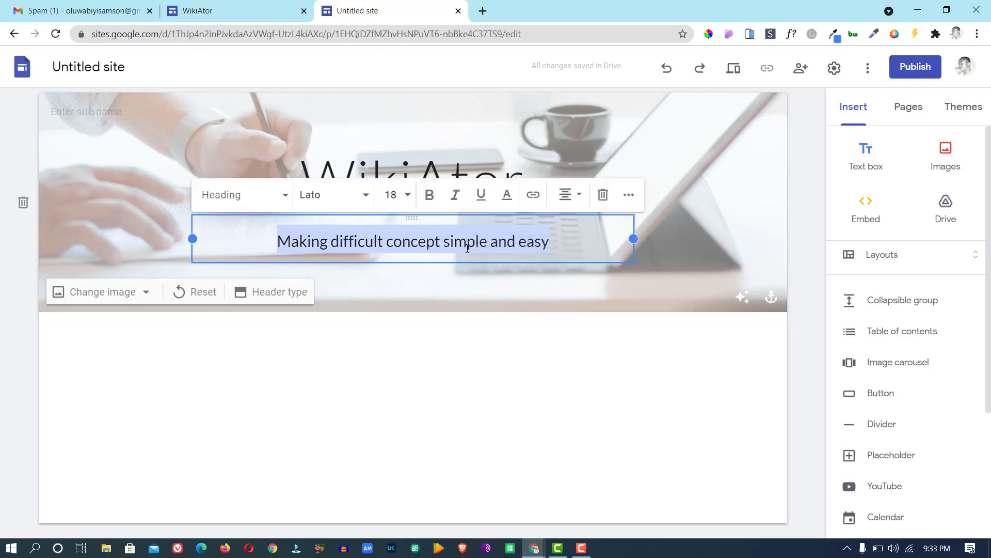
{"action": "left_click", "coordinate": [278, 196]}
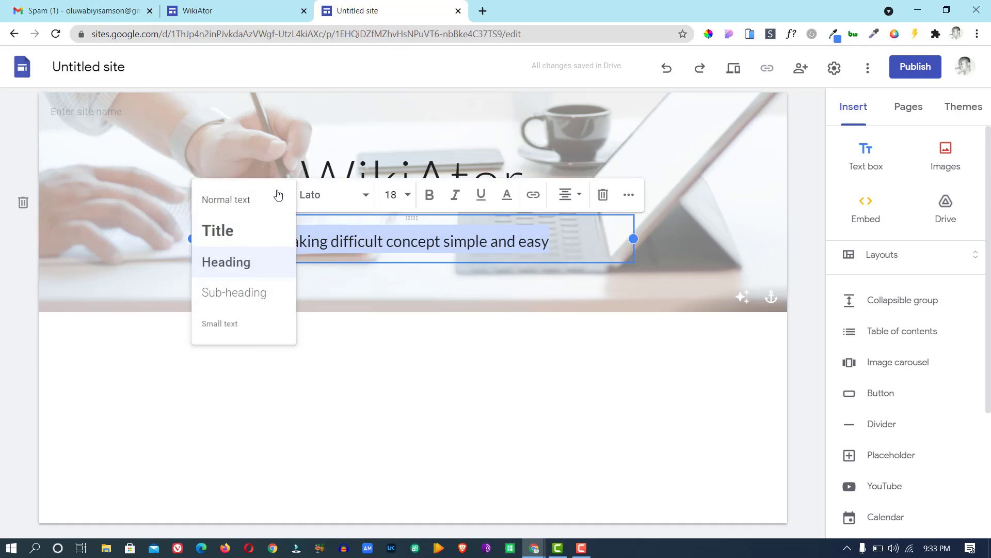
{"action": "left_click", "coordinate": [236, 207]}
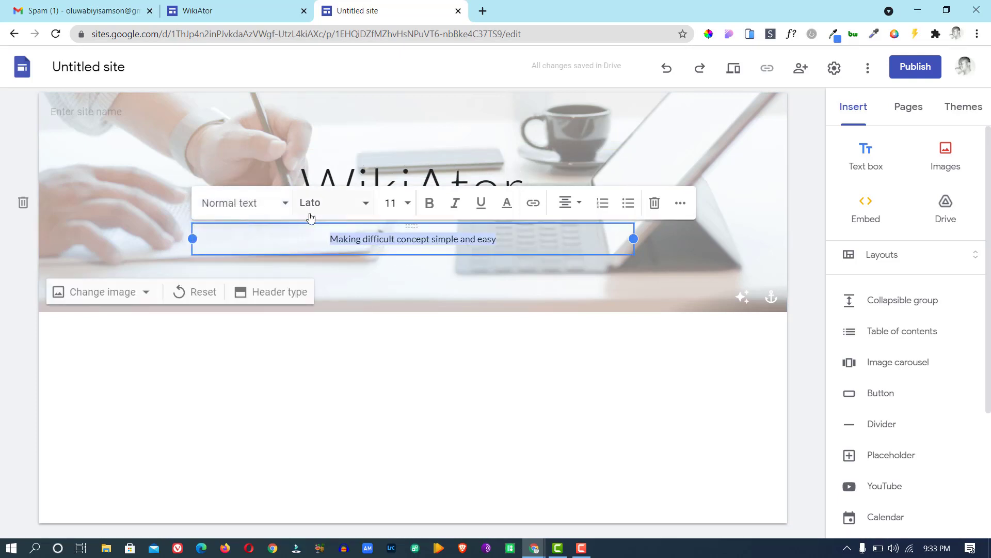
{"action": "left_click", "coordinate": [283, 203]}
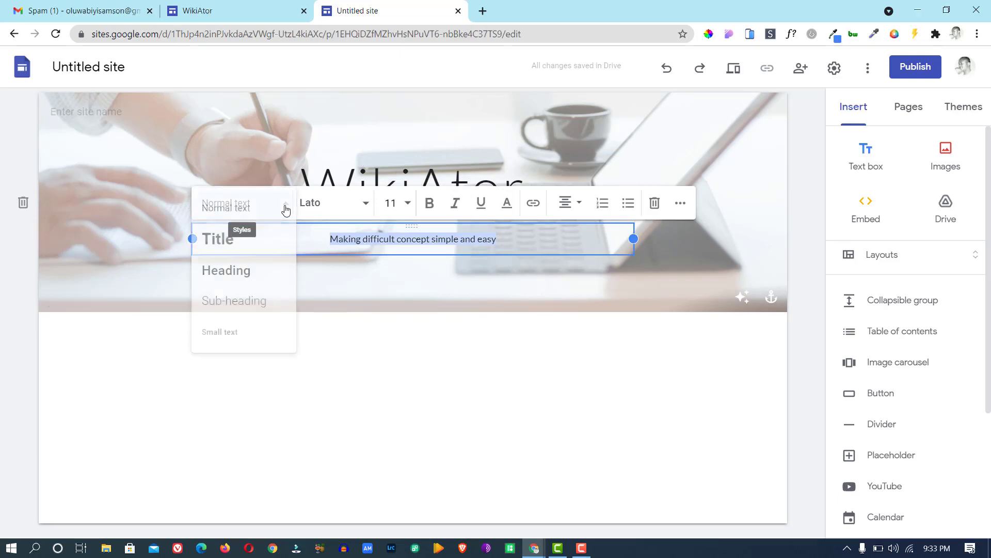
{"action": "left_click", "coordinate": [250, 301]}
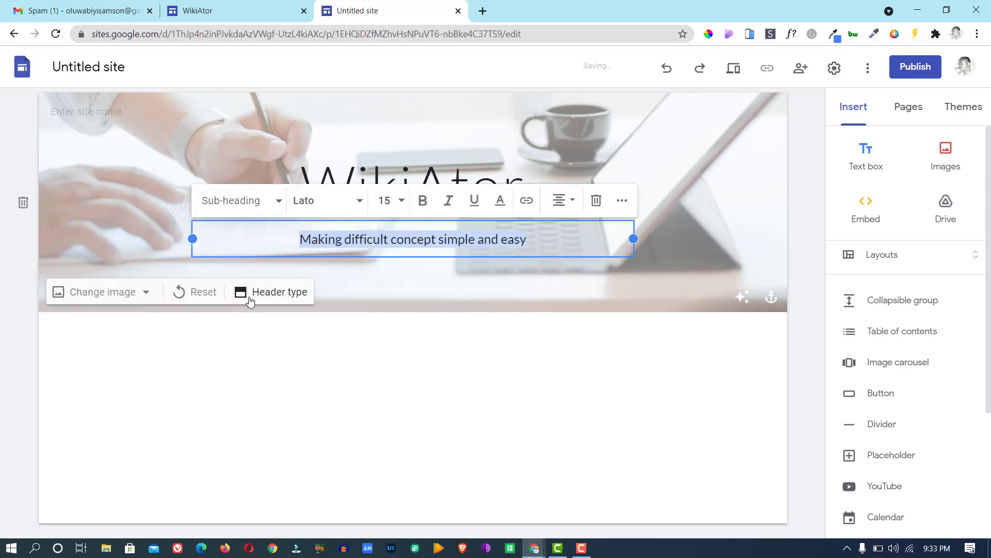
{"action": "left_click", "coordinate": [521, 147]}
{"action": "left_click", "coordinate": [531, 242]}
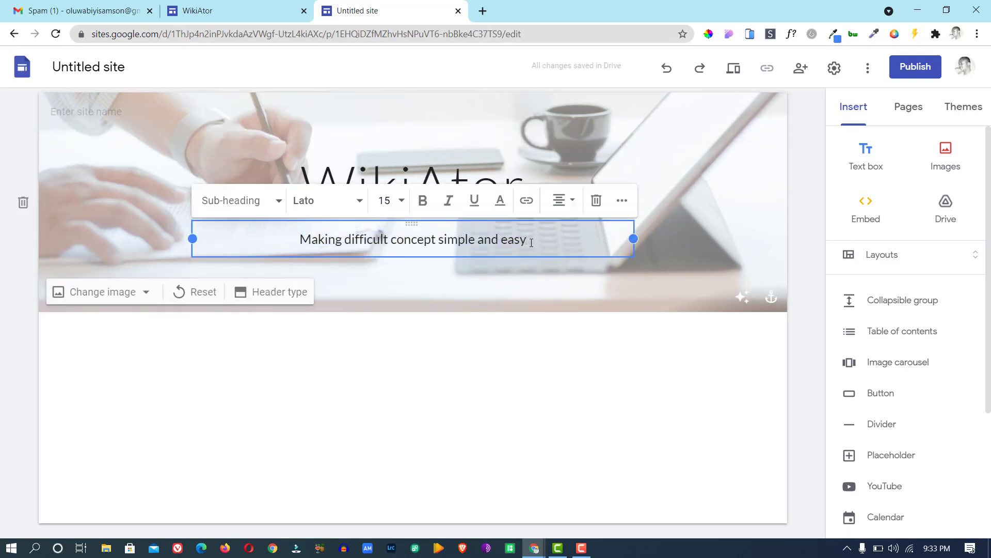
{"action": "triple_click", "coordinate": [530, 242]}
Compare against the reference site's tagline, then return to the editor.
{"action": "left_click", "coordinate": [245, 11]}
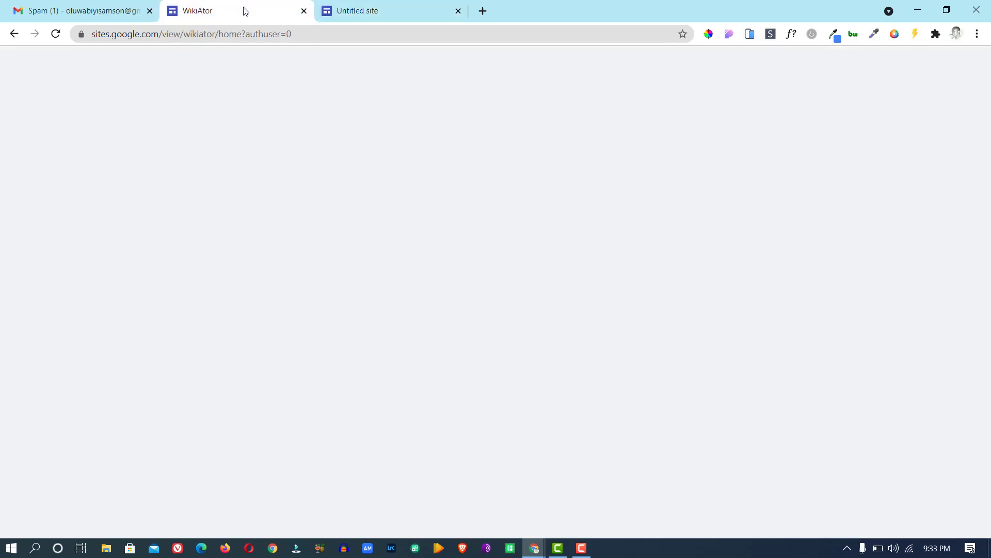
{"action": "left_click", "coordinate": [473, 252]}
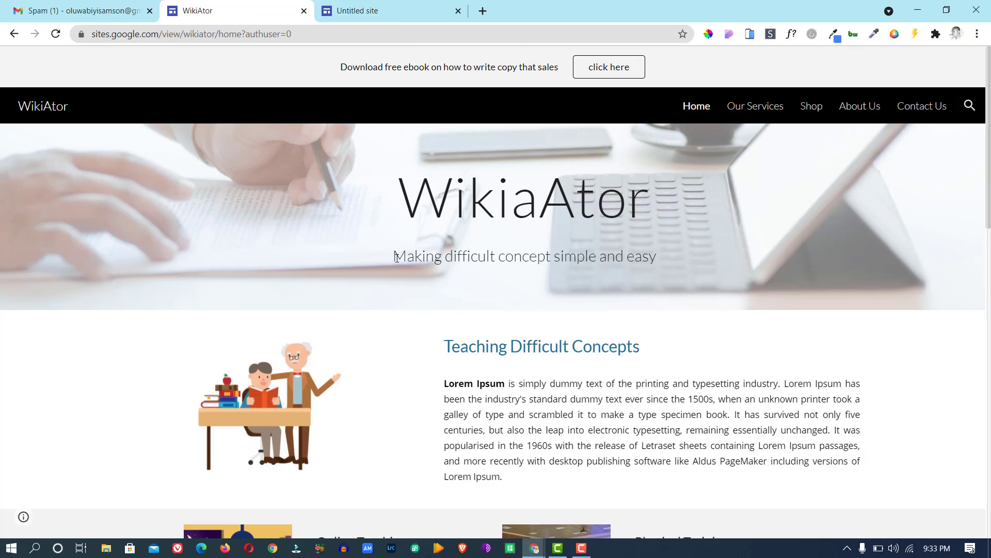
{"action": "left_click_drag", "start_coordinate": [396, 256], "coordinate": [673, 264]}
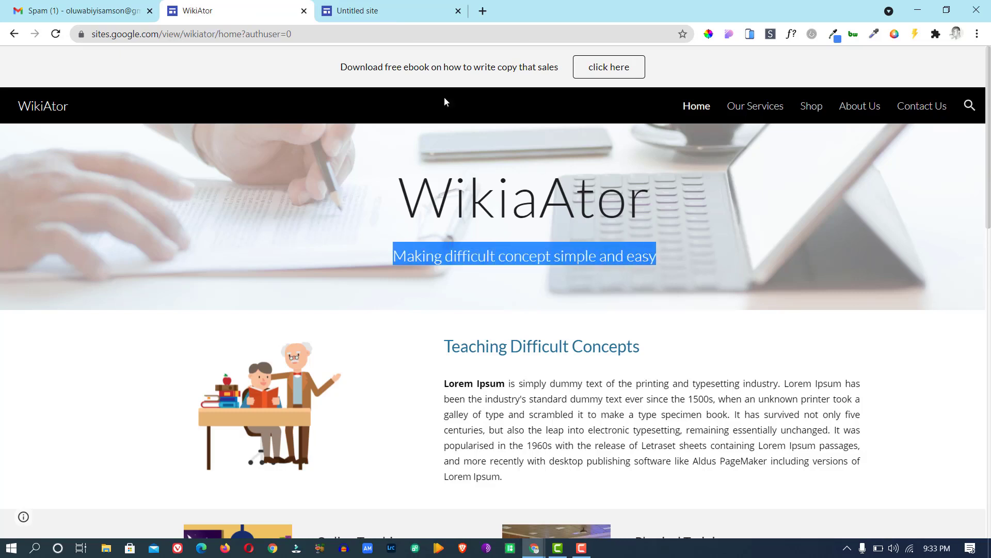
{"action": "left_click", "coordinate": [366, 13]}
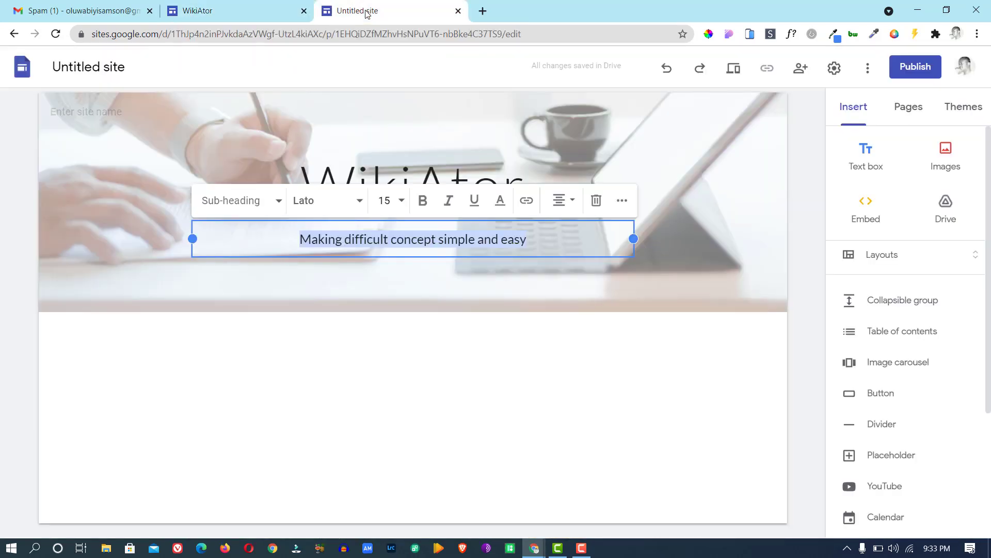
{"action": "left_click", "coordinate": [673, 208]}
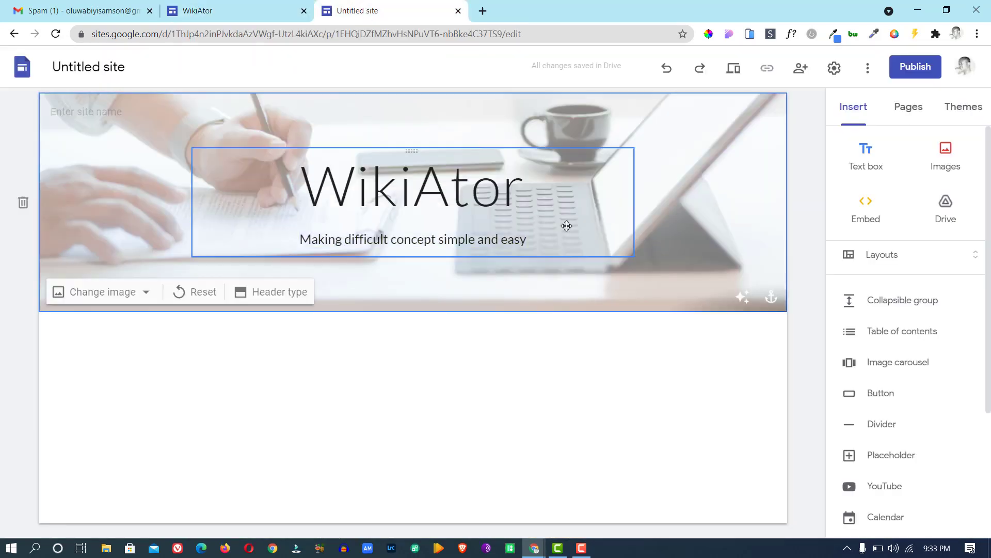
Set the tagline's font size to 16.
{"action": "left_click", "coordinate": [526, 239]}
{"action": "left_click_drag", "start_coordinate": [526, 239], "coordinate": [294, 239]}
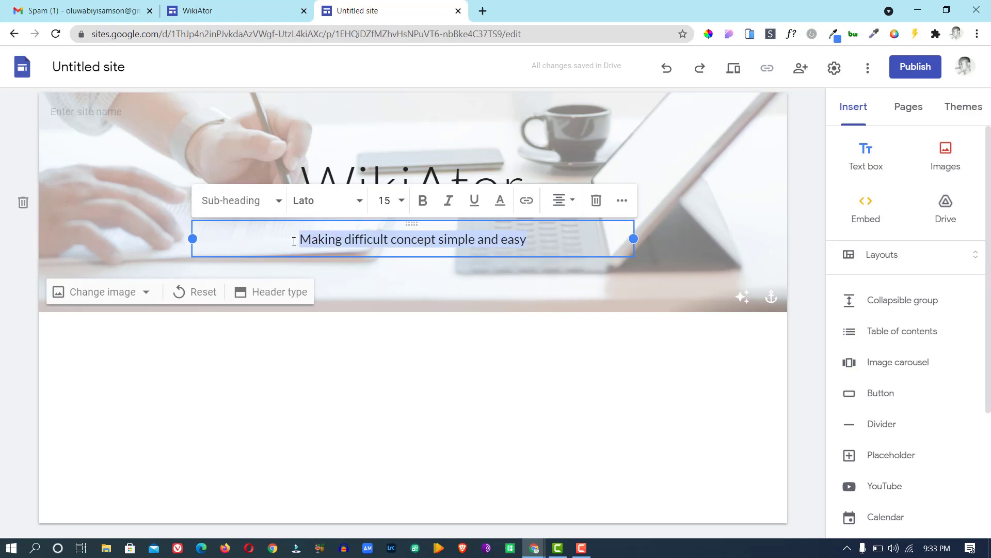
{"action": "left_click", "coordinate": [397, 206]}
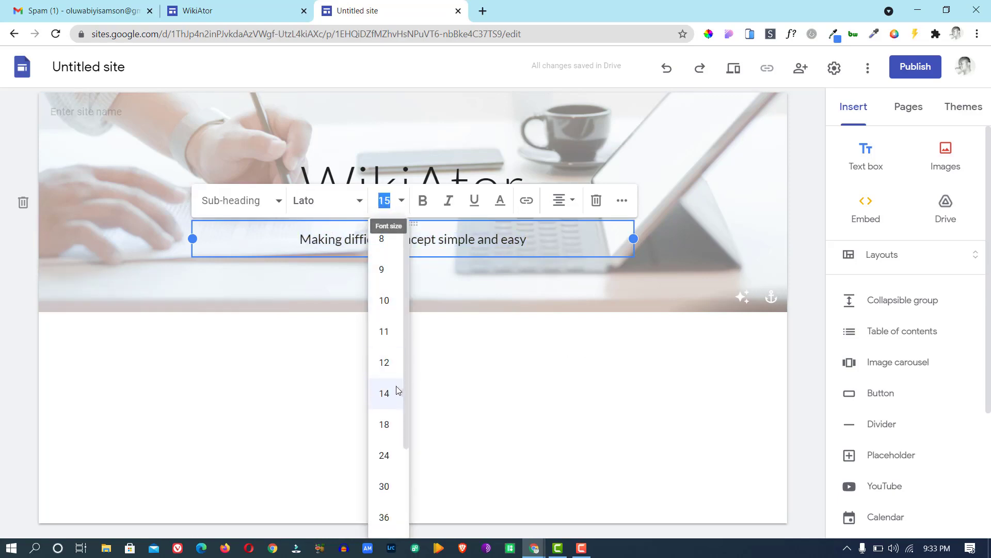
{"action": "left_click", "coordinate": [388, 200]}
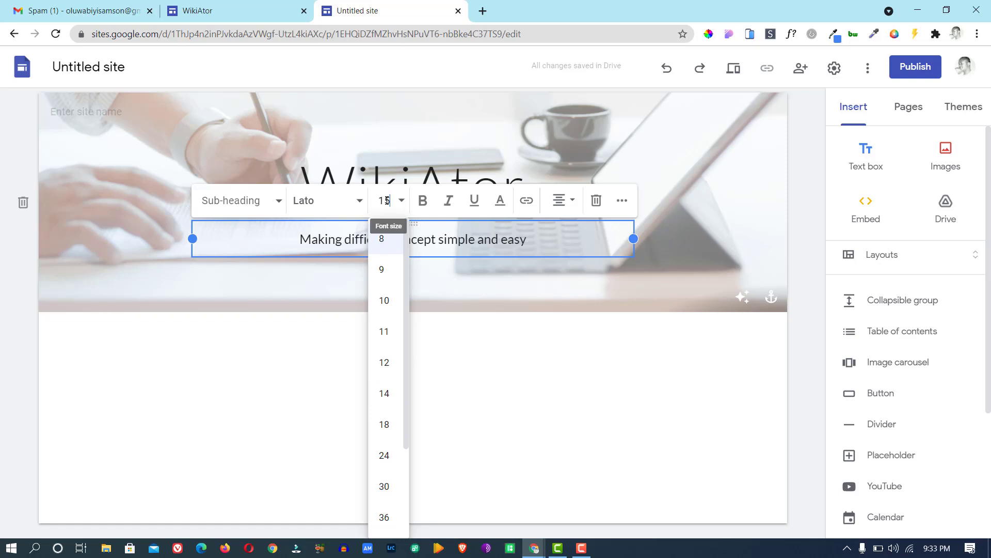
{"action": "key", "text": "BackSpace"}
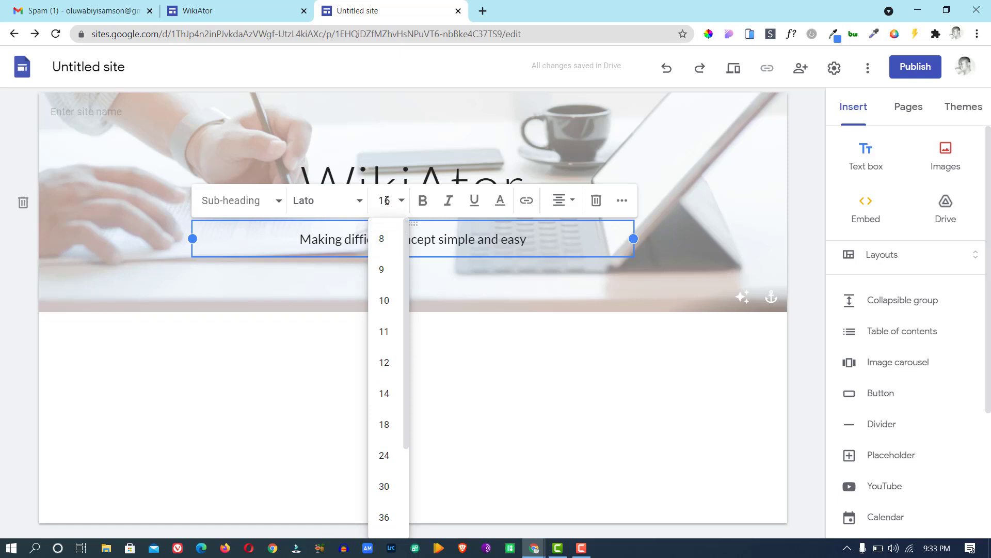
{"action": "type", "text": "6"}
{"action": "key", "text": "Return"}
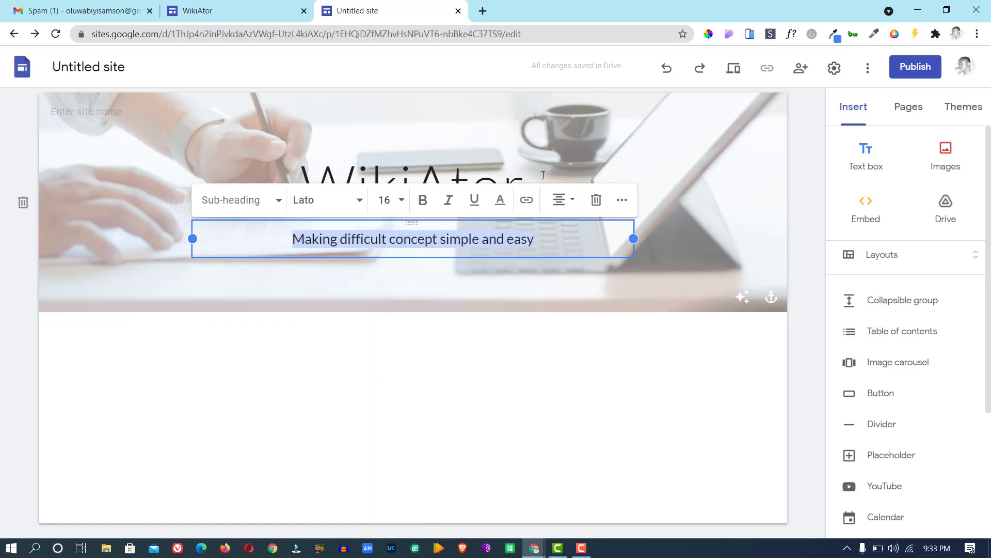
{"action": "left_click", "coordinate": [693, 180]}
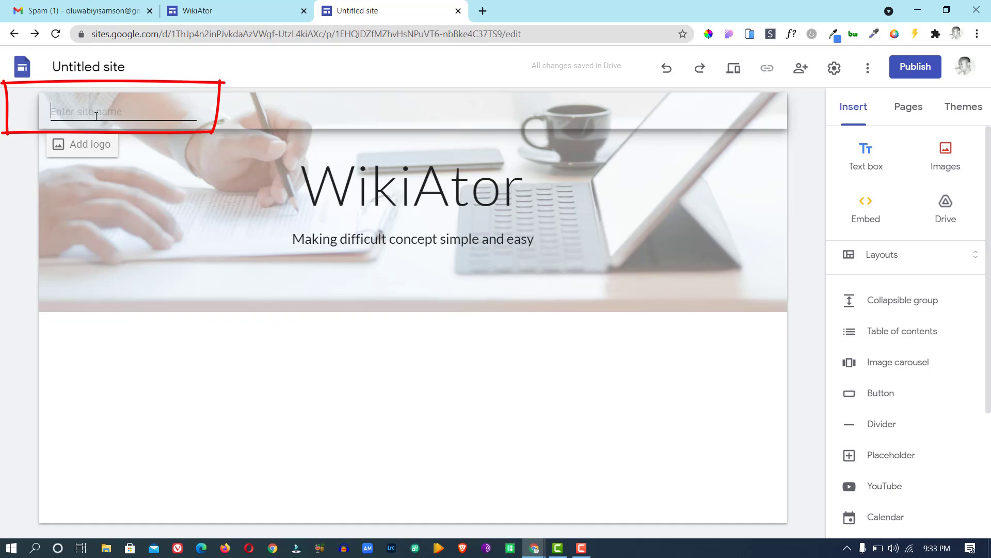
Enter 'WikiAtor' as the site name and open the Brand images settings via Add logo.
{"action": "type", "text": "WikiAtor"}
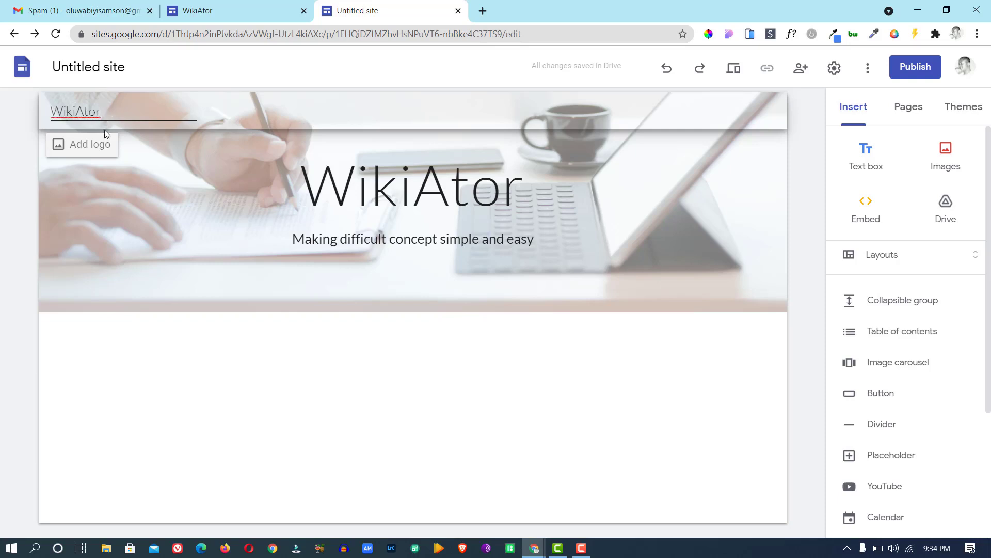
{"action": "left_click", "coordinate": [98, 151]}
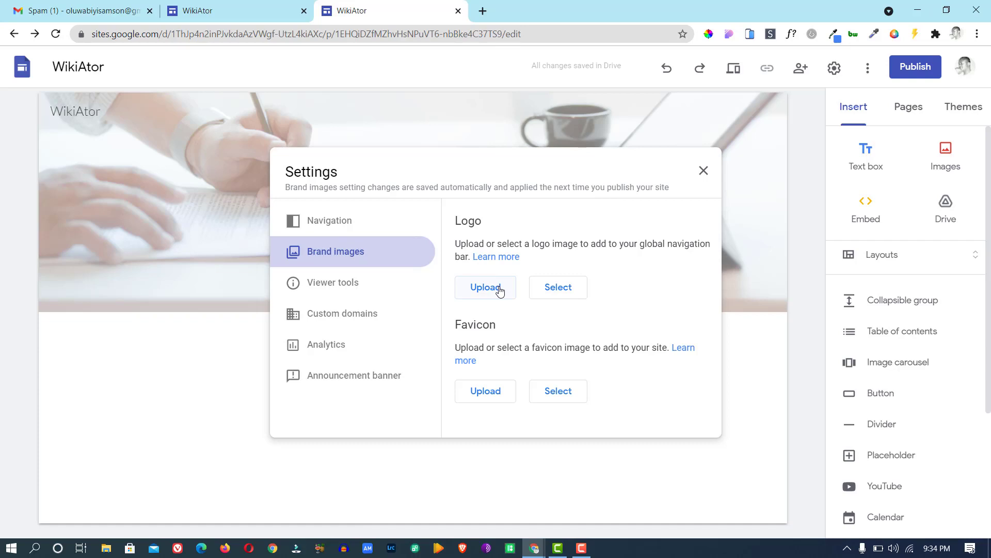
Cancel the logo upload and close the Brand images settings, leaving the site without a logo.
{"action": "left_click", "coordinate": [498, 288]}
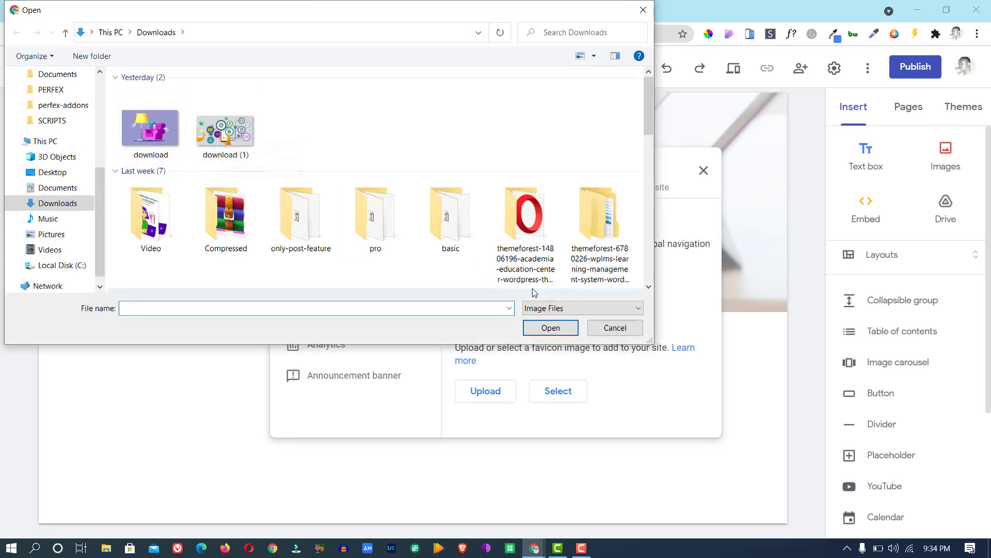
{"action": "left_click", "coordinate": [616, 328]}
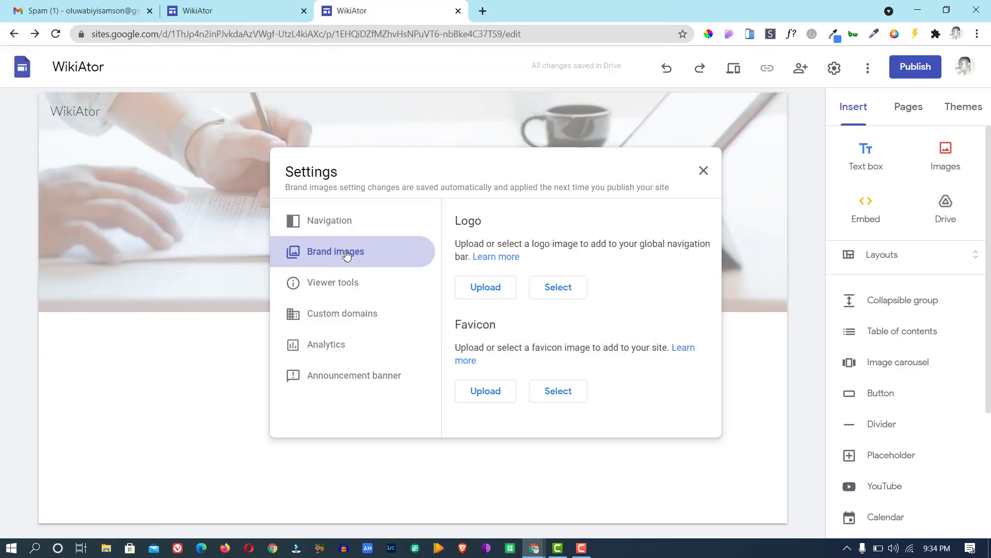
{"action": "left_click", "coordinate": [88, 113]}
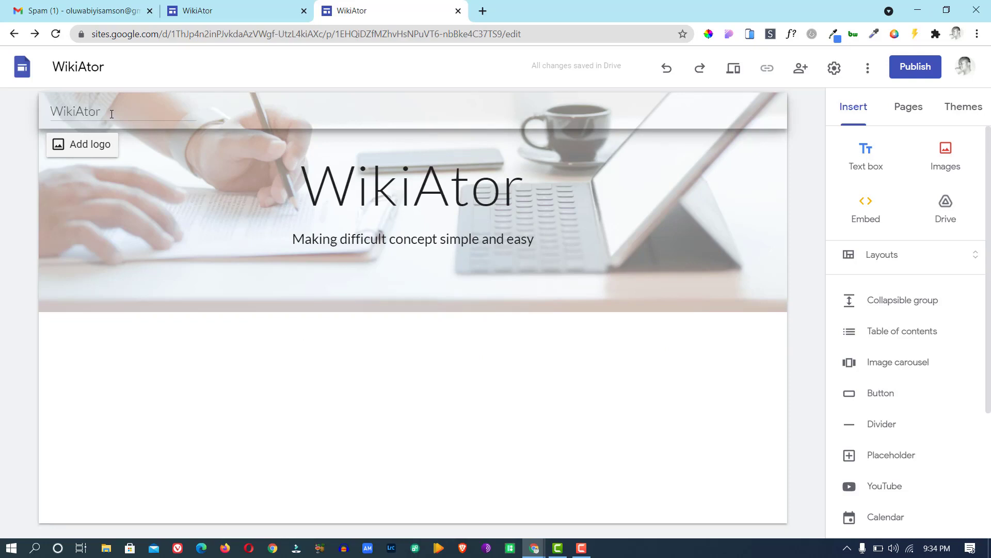
{"action": "left_click", "coordinate": [91, 150]}
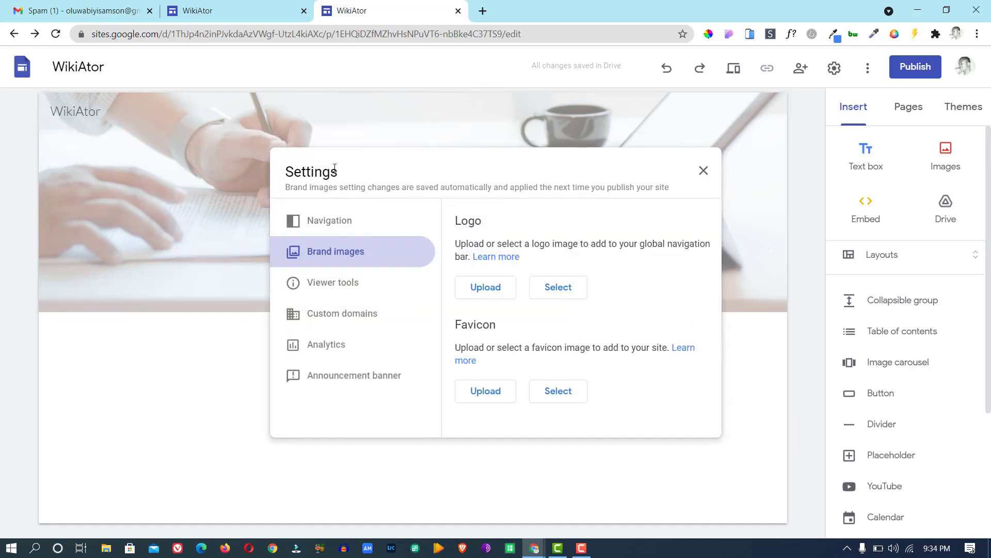
{"action": "left_click", "coordinate": [706, 172]}
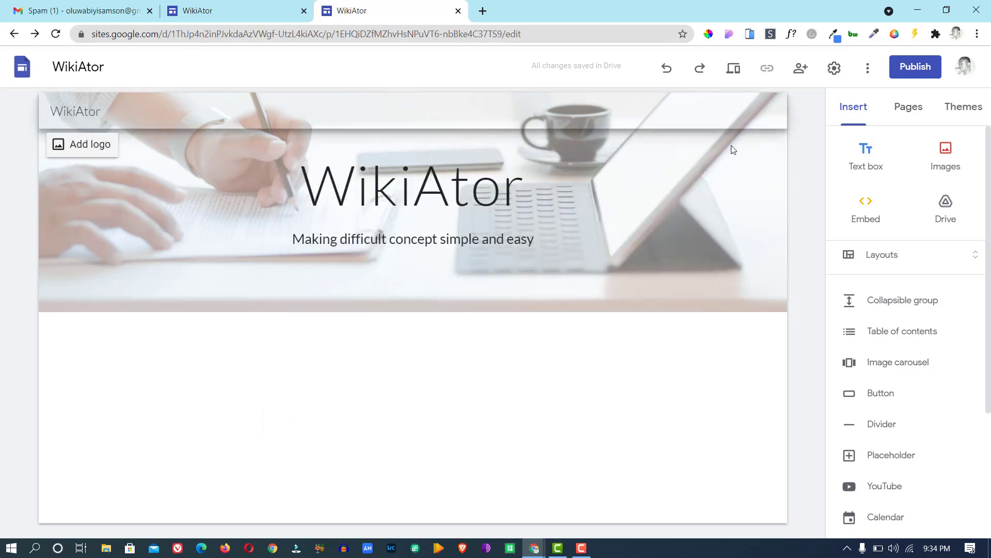
{"action": "left_click", "coordinate": [835, 69]}
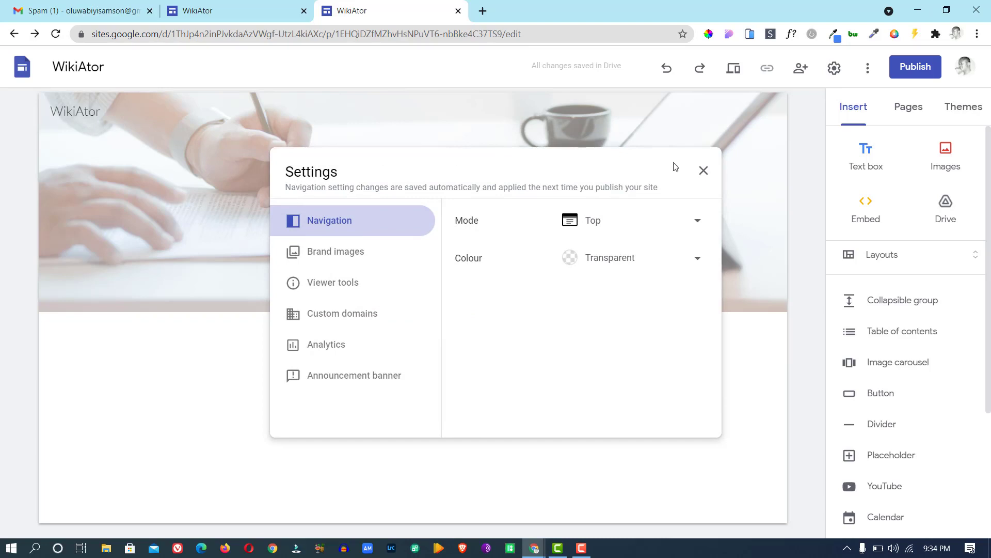
{"action": "left_click", "coordinate": [704, 171]}
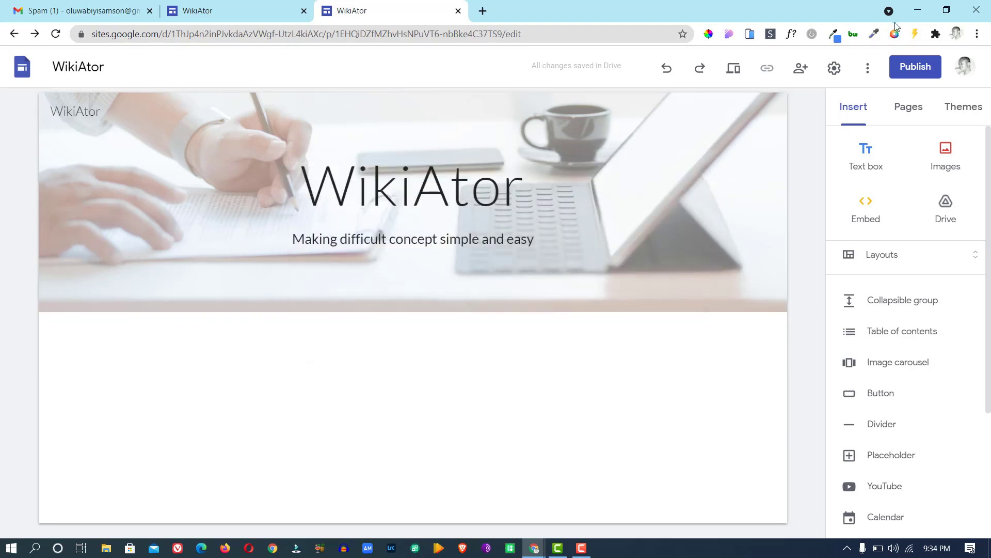
{"action": "left_click", "coordinate": [835, 69]}
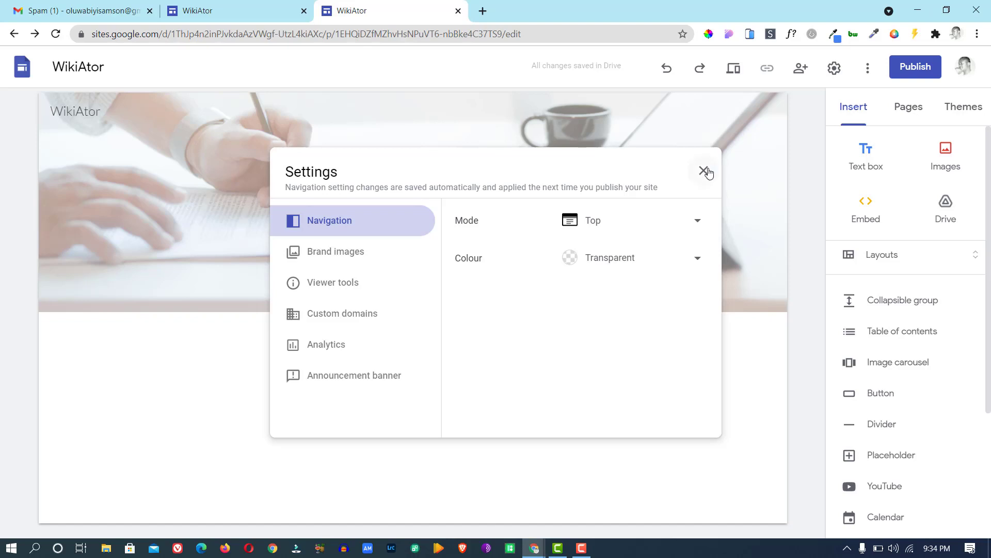
{"action": "left_click", "coordinate": [703, 171]}
{"action": "left_click", "coordinate": [66, 150]}
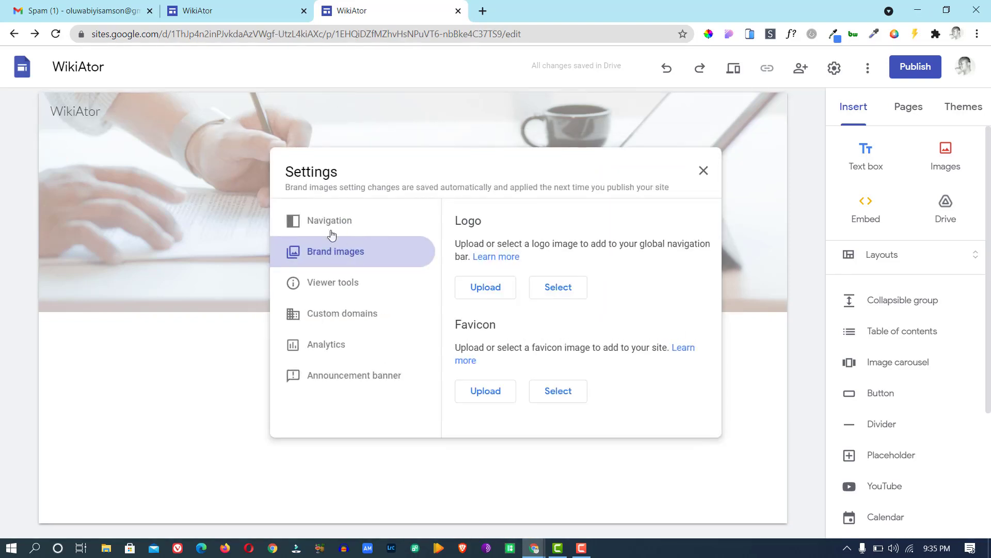
{"action": "left_click", "coordinate": [705, 174]}
{"action": "left_click", "coordinate": [833, 74]}
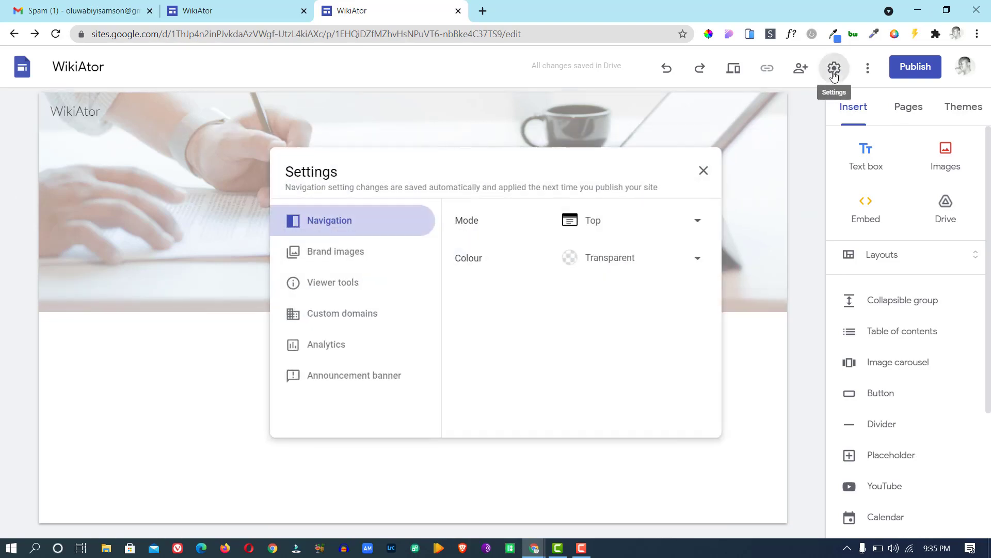
{"action": "left_click", "coordinate": [338, 257]}
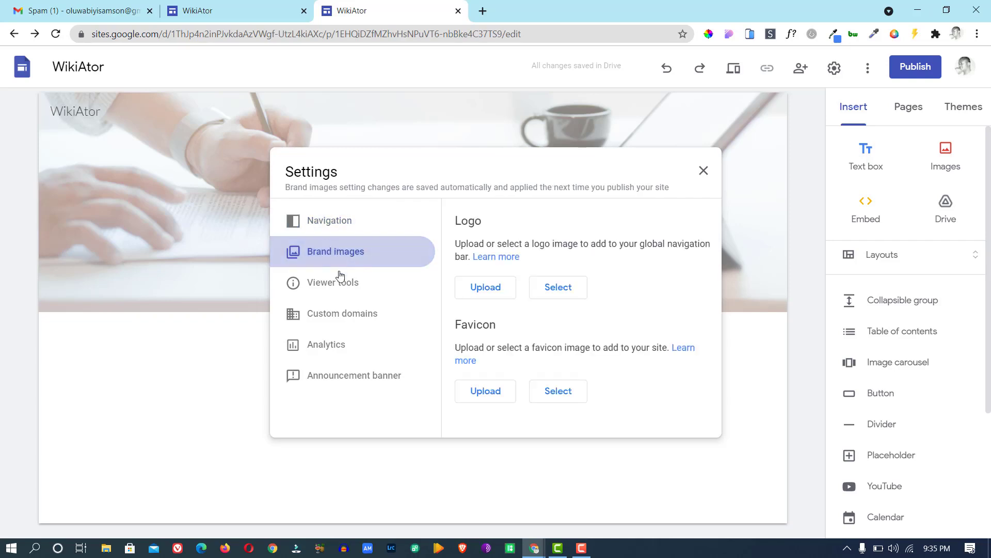
{"action": "left_click", "coordinate": [341, 284]}
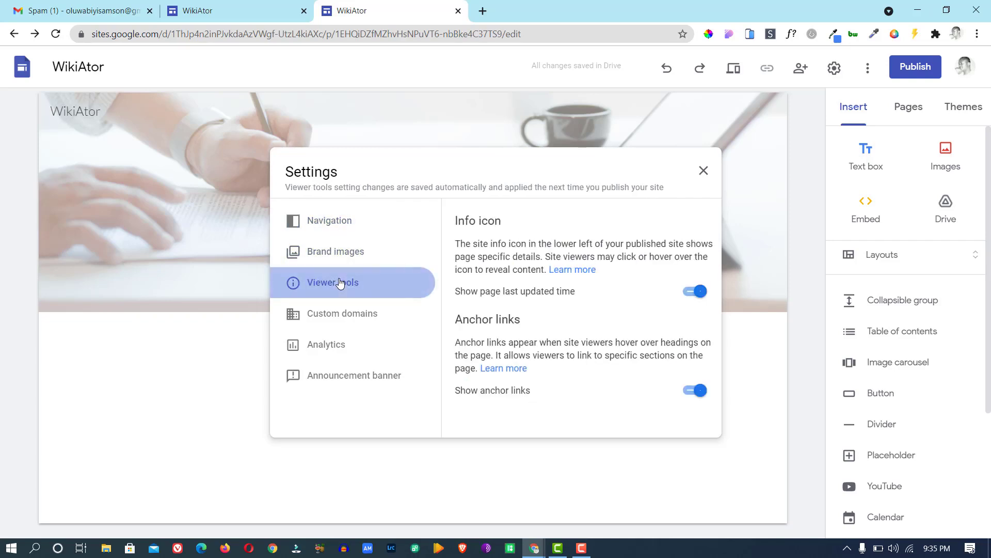
{"action": "left_click", "coordinate": [342, 318]}
{"action": "left_click", "coordinate": [333, 347]}
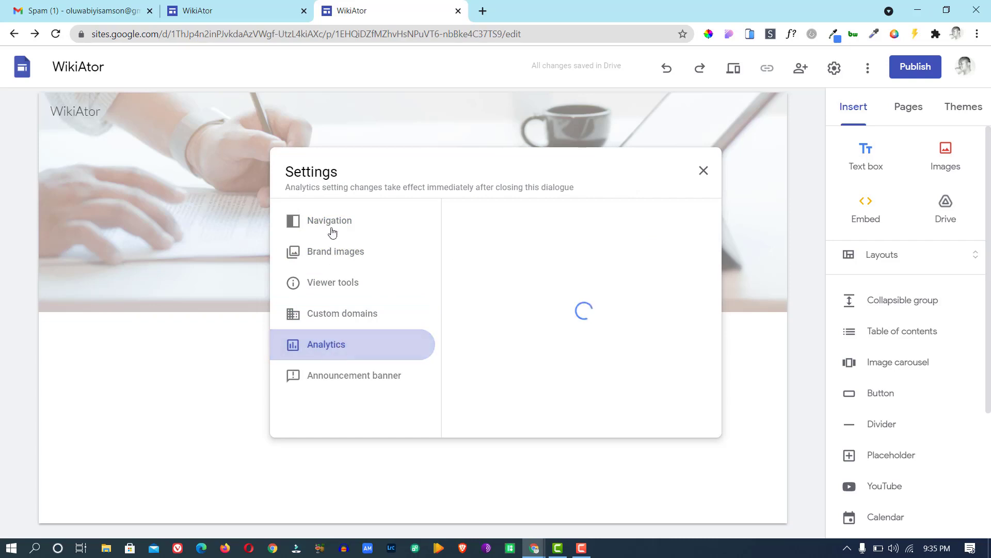
{"action": "left_click", "coordinate": [342, 383]}
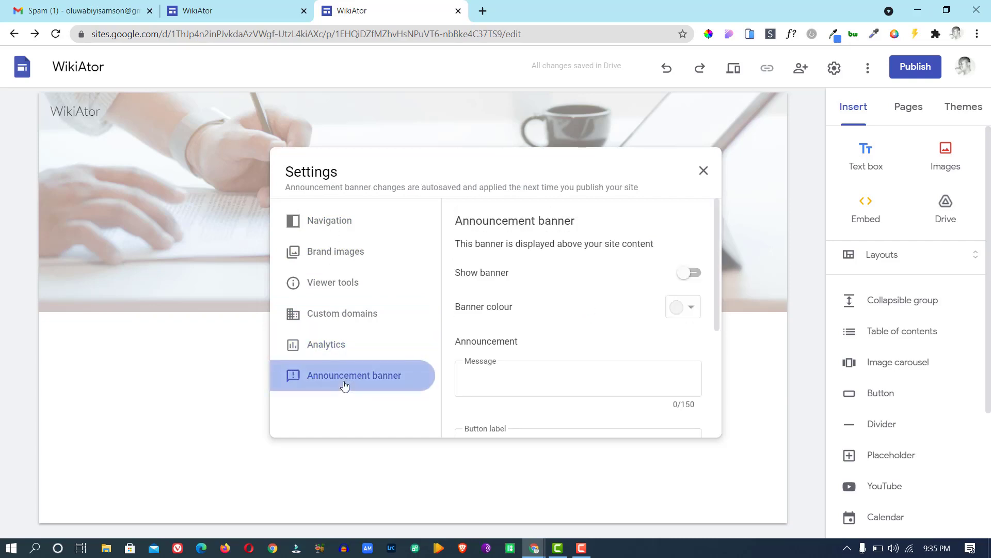
{"action": "left_click", "coordinate": [336, 227]}
{"action": "left_click", "coordinate": [704, 171]}
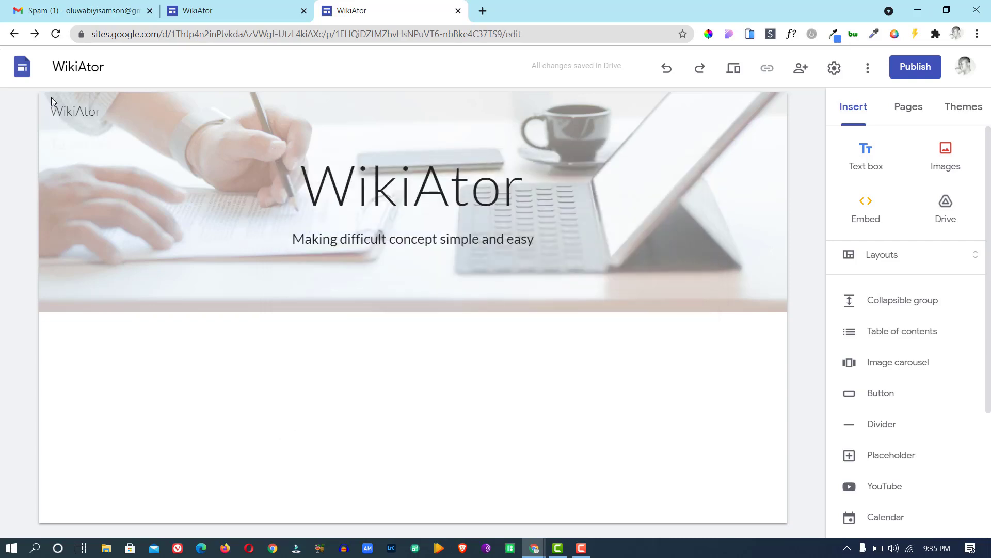
{"action": "left_click", "coordinate": [83, 144]}
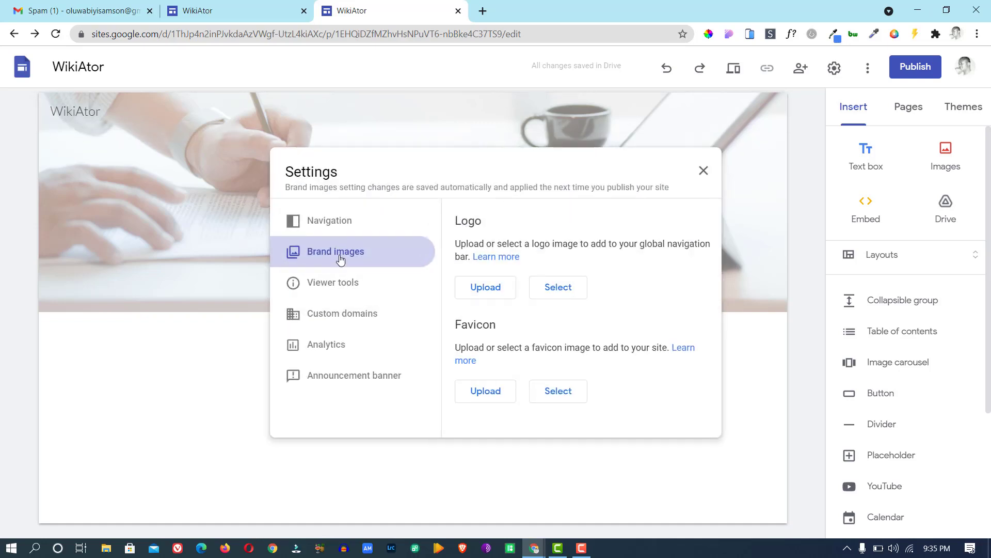
{"action": "left_click", "coordinate": [322, 220]}
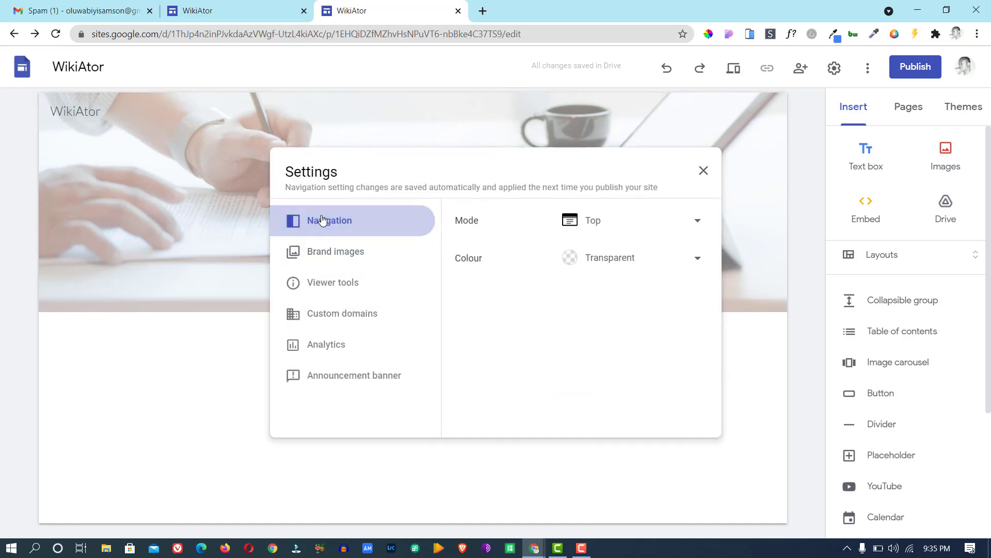
{"action": "left_click", "coordinate": [347, 287]}
{"action": "left_click", "coordinate": [356, 324]}
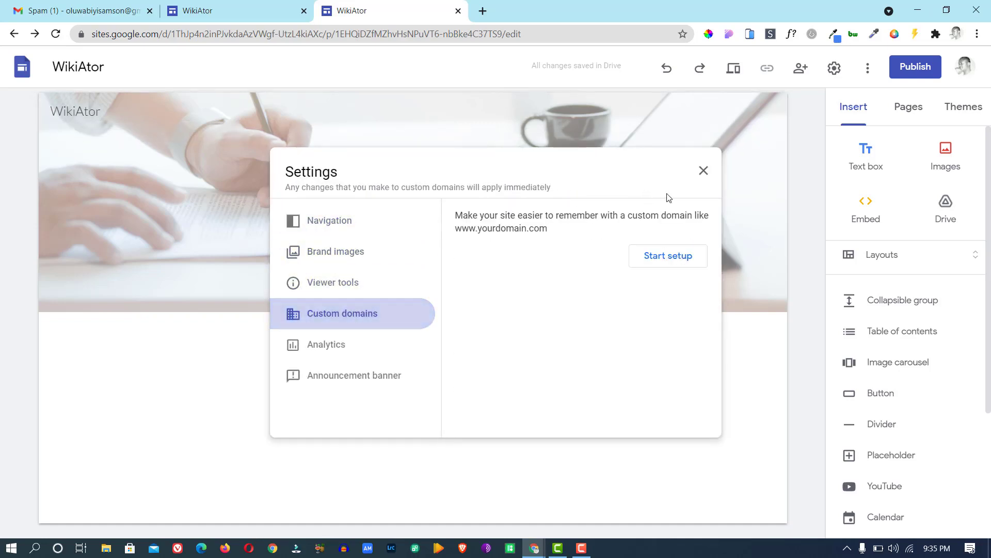
{"action": "left_click", "coordinate": [704, 171]}
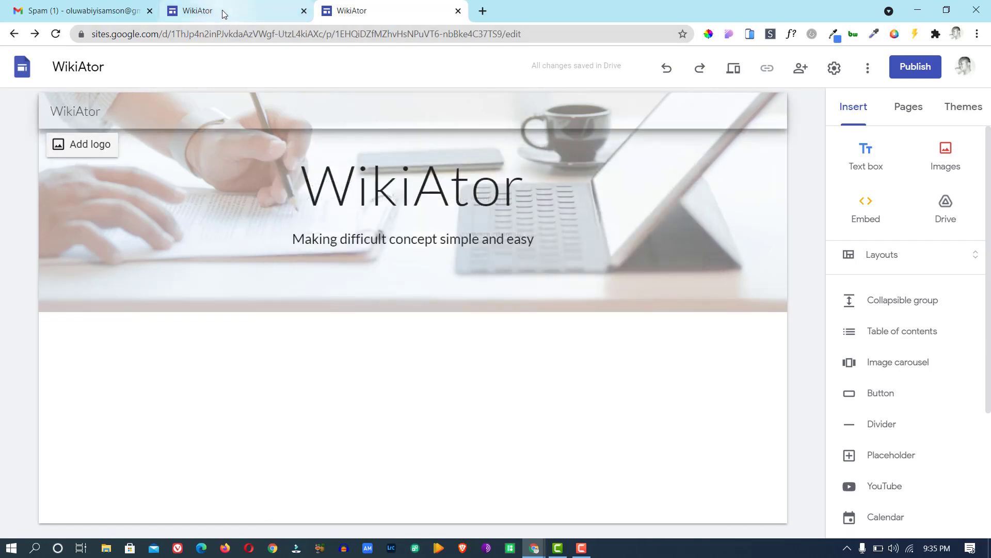
After checking the published site, keep Top navigation and set the navigation bar colour to Black.
{"action": "left_click", "coordinate": [226, 12]}
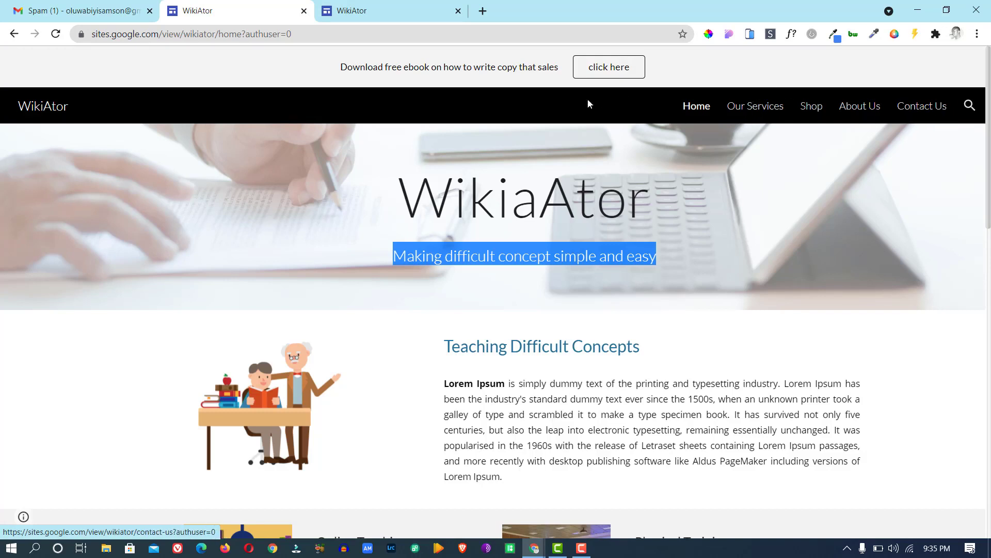
{"action": "left_click", "coordinate": [373, 9]}
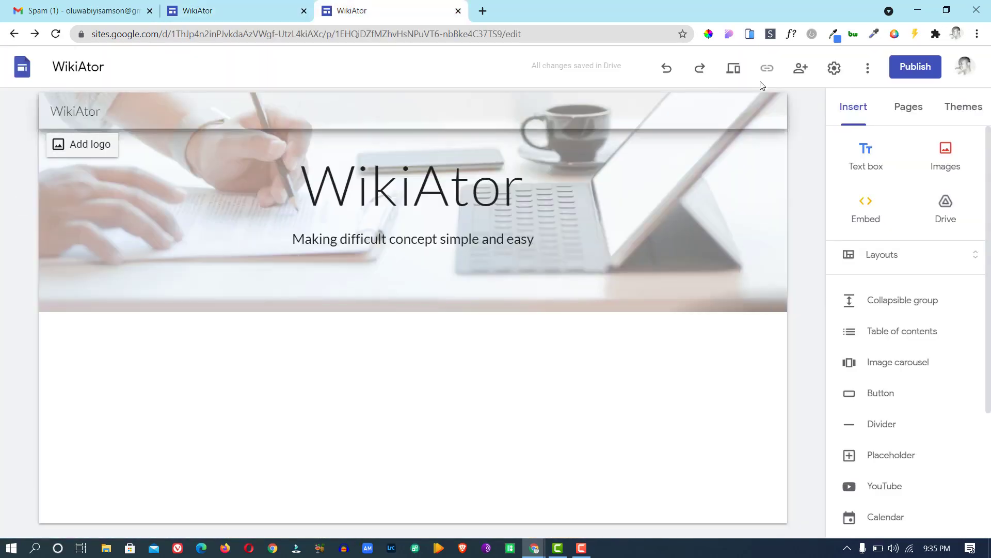
{"action": "left_click", "coordinate": [832, 71]}
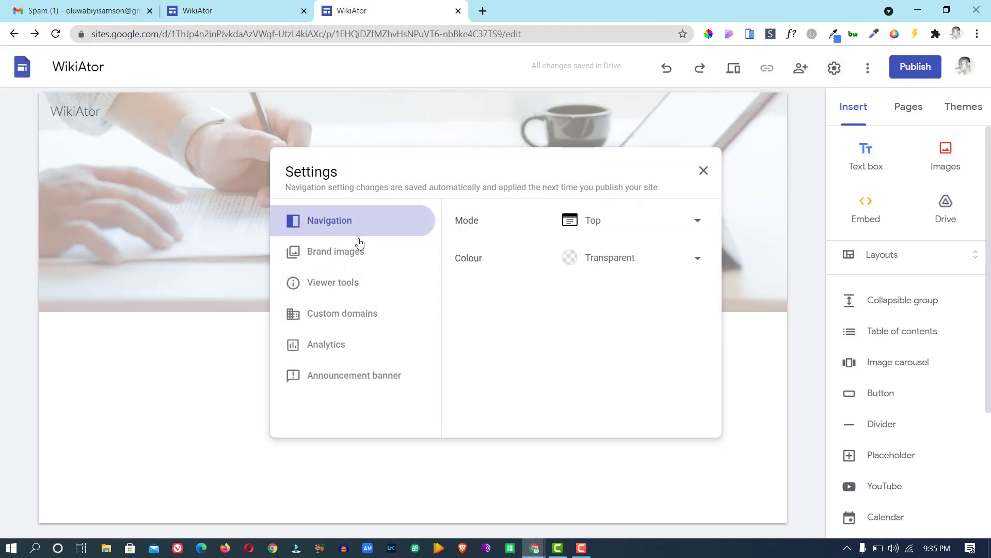
{"action": "left_click", "coordinate": [599, 221]}
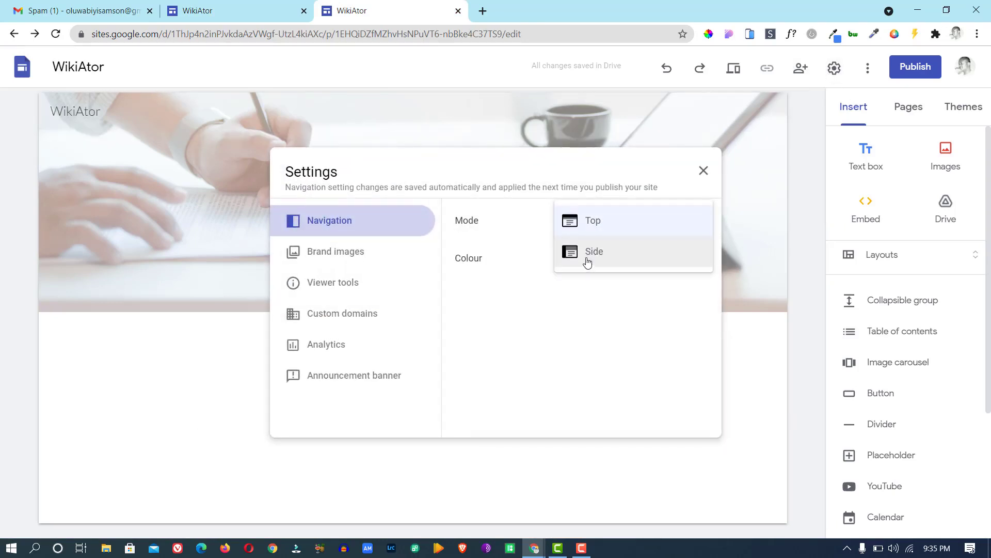
{"action": "left_click", "coordinate": [593, 221]}
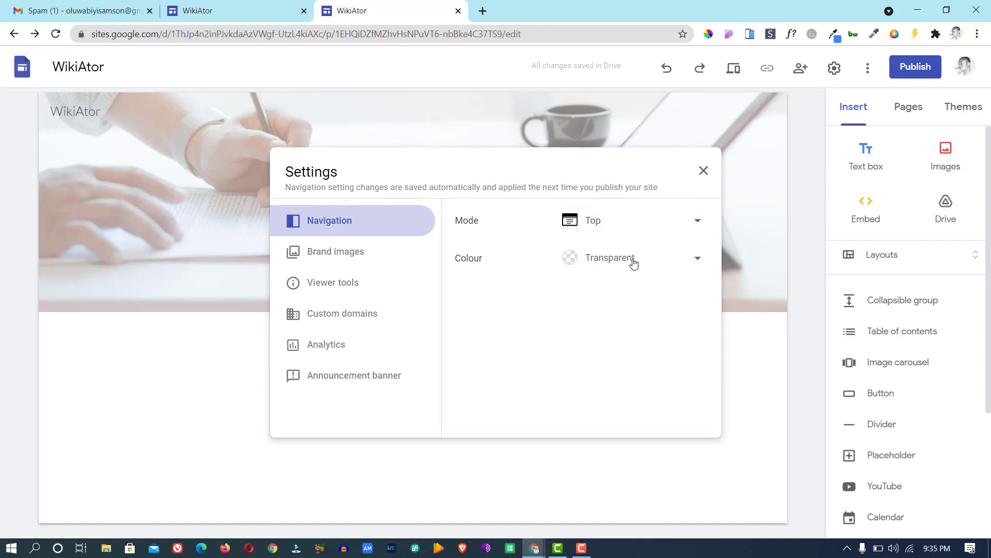
{"action": "left_click", "coordinate": [634, 263]}
{"action": "left_click", "coordinate": [594, 324]}
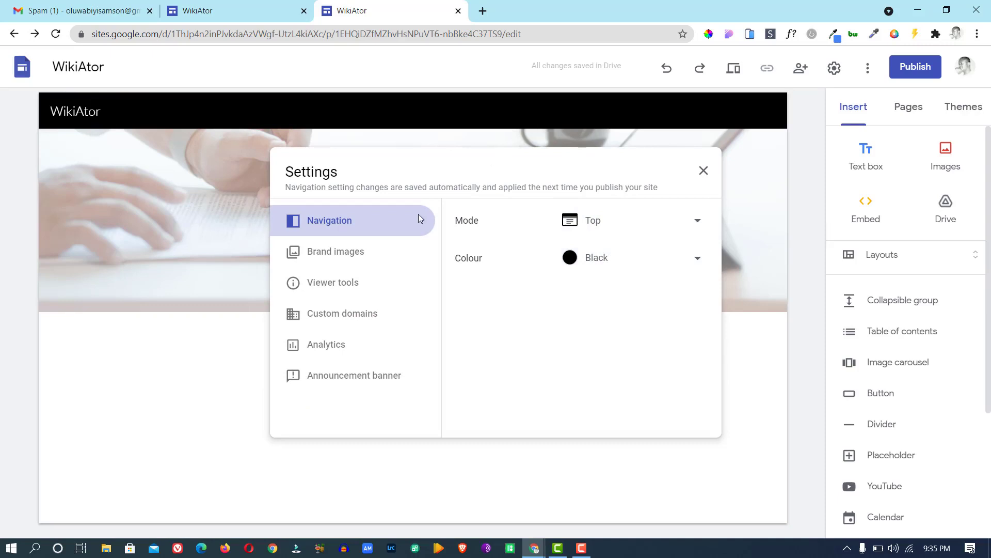
{"action": "left_click", "coordinate": [347, 258]}
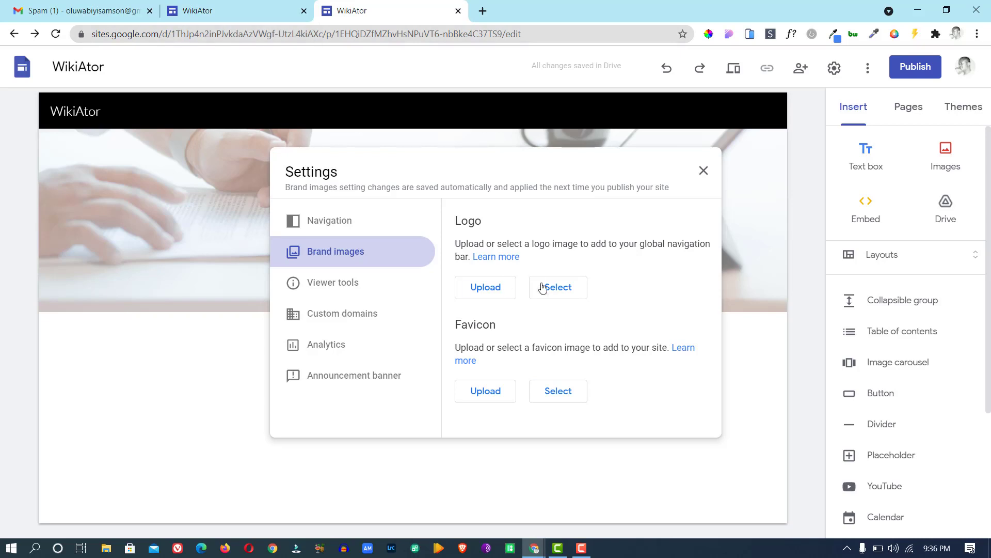
Upload 'download (1)' as the site logo and 'download' as the favicon, then close Settings.
{"action": "left_click", "coordinate": [493, 291]}
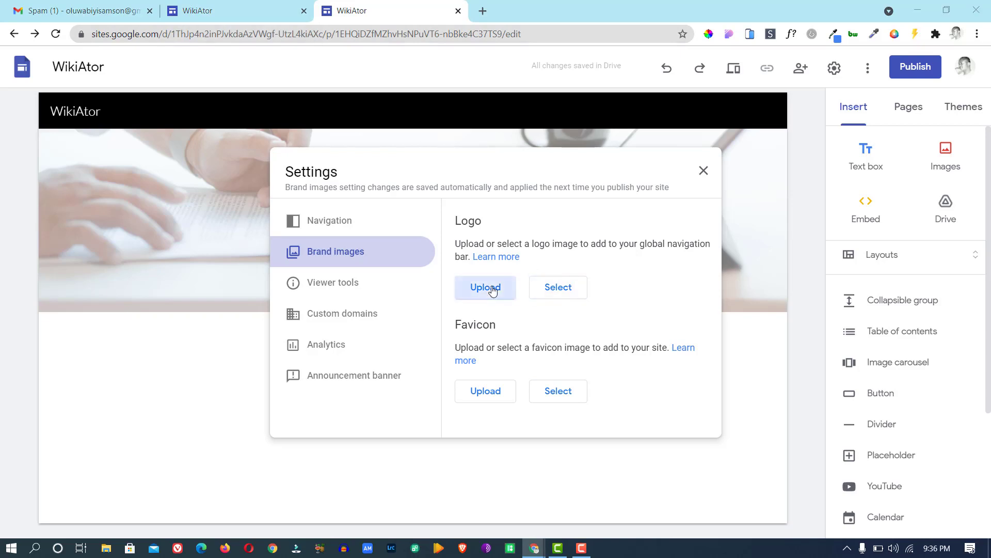
{"action": "double_click", "coordinate": [222, 144]}
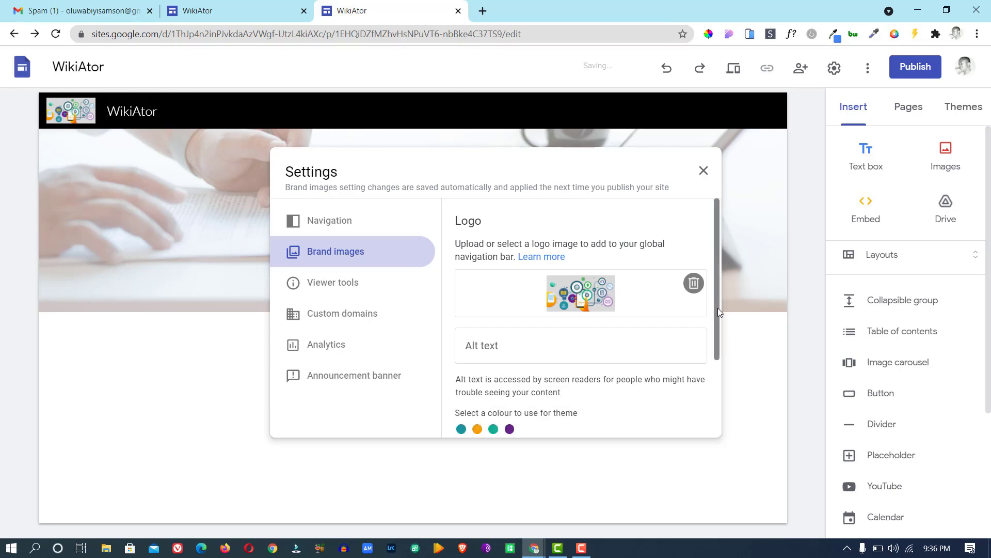
{"action": "left_click_drag", "start_coordinate": [717, 308], "coordinate": [703, 394]}
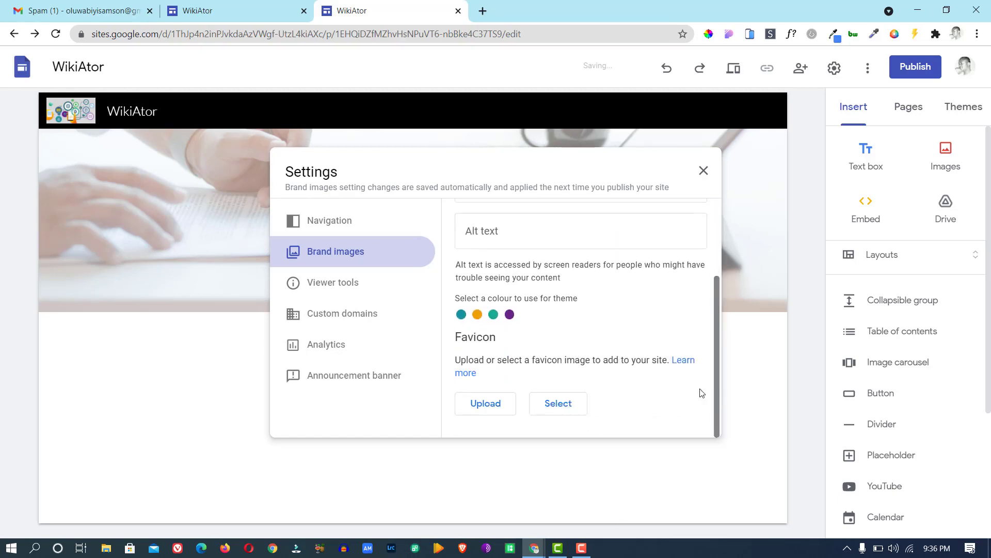
{"action": "left_click", "coordinate": [499, 408]}
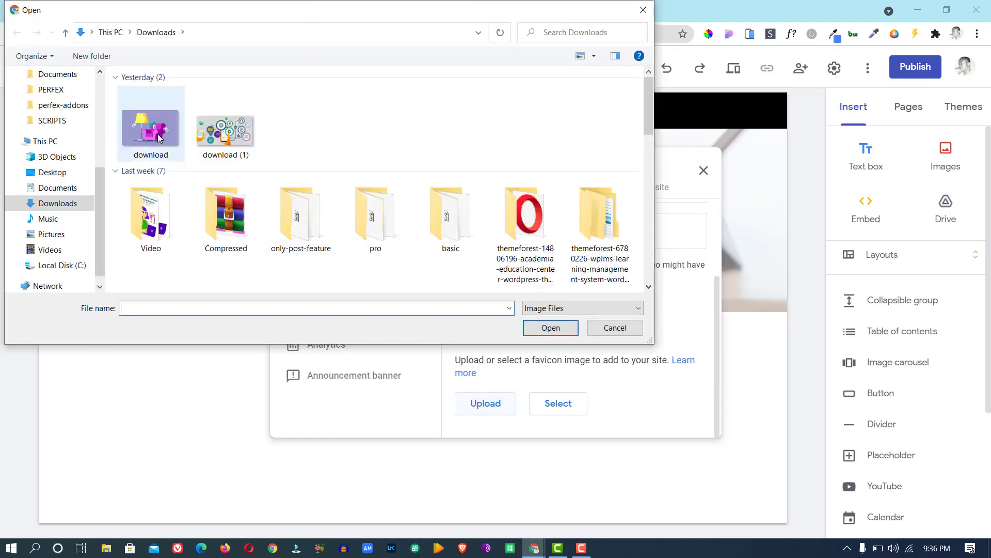
{"action": "double_click", "coordinate": [151, 129]}
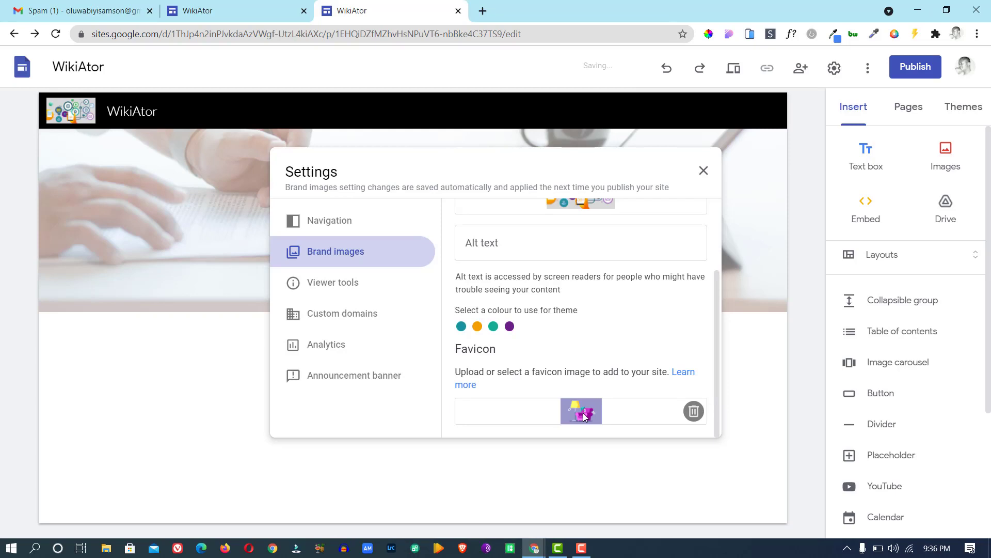
{"action": "left_click", "coordinate": [762, 133]}
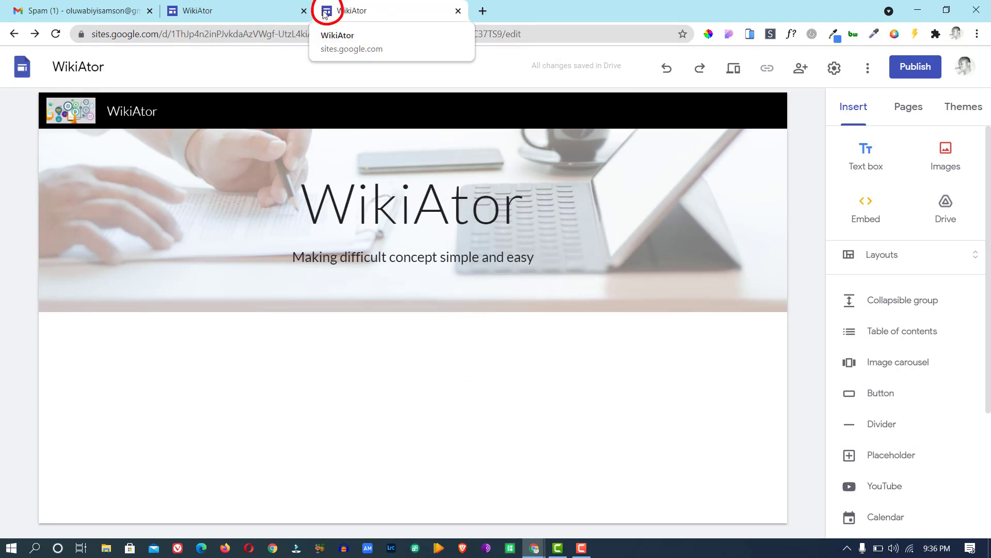
Delete the site logo and favicon under Brand images in Settings.
{"action": "mouse_move", "coordinate": [84, 122]}
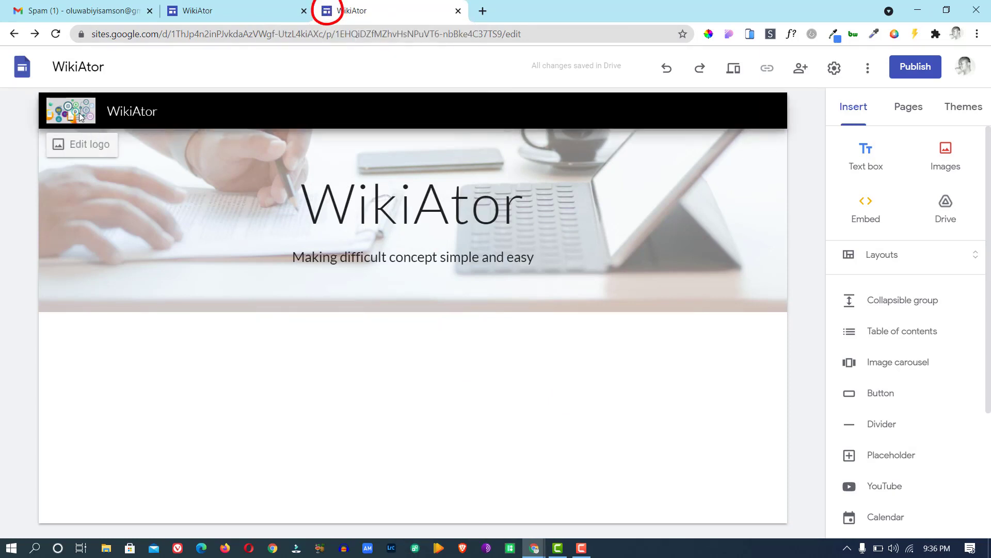
{"action": "left_click", "coordinate": [834, 67]}
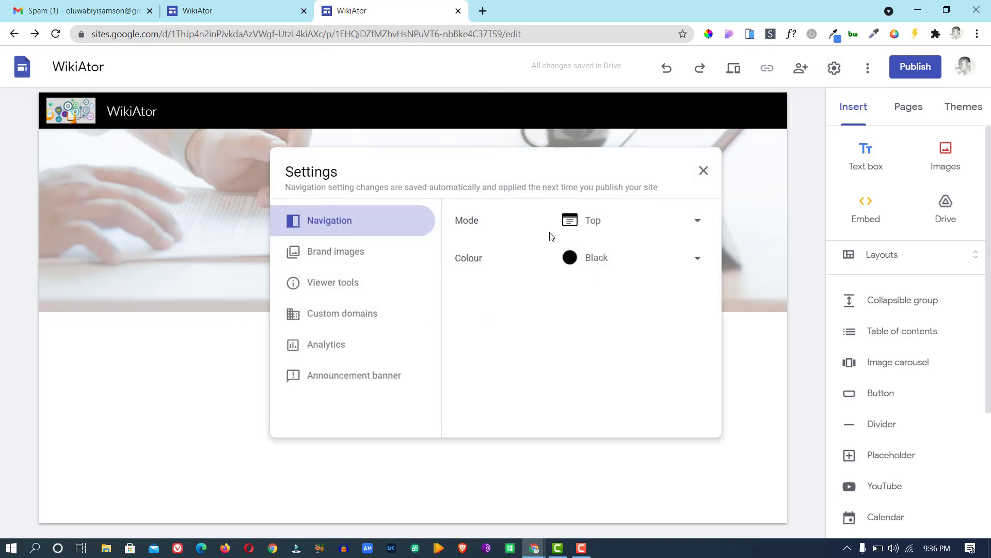
{"action": "left_click", "coordinate": [345, 256]}
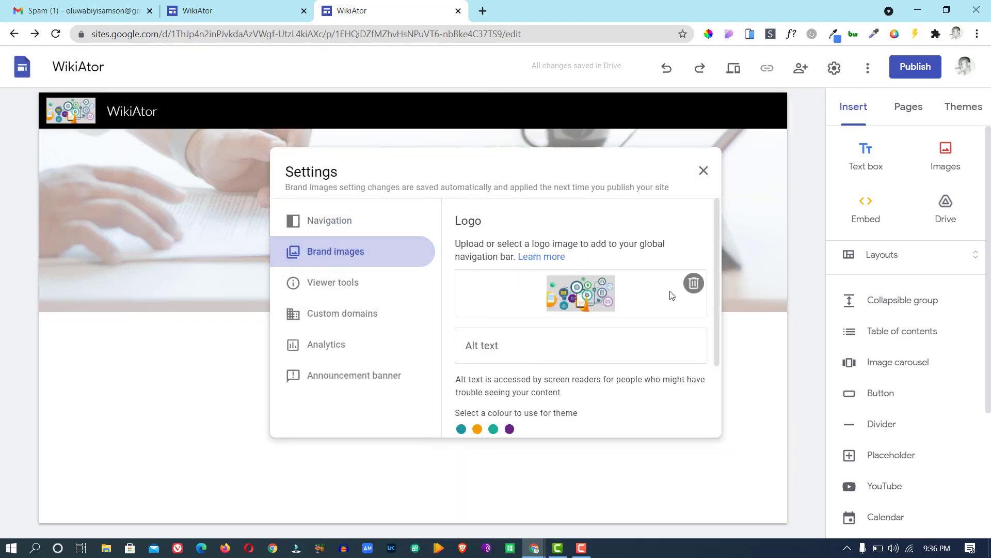
{"action": "left_click", "coordinate": [692, 284]}
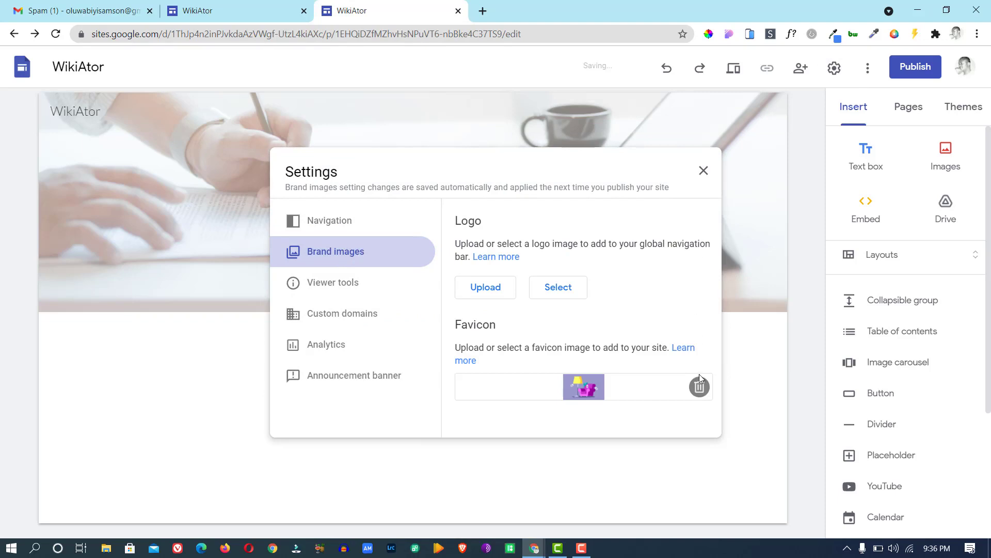
{"action": "left_click", "coordinate": [700, 388]}
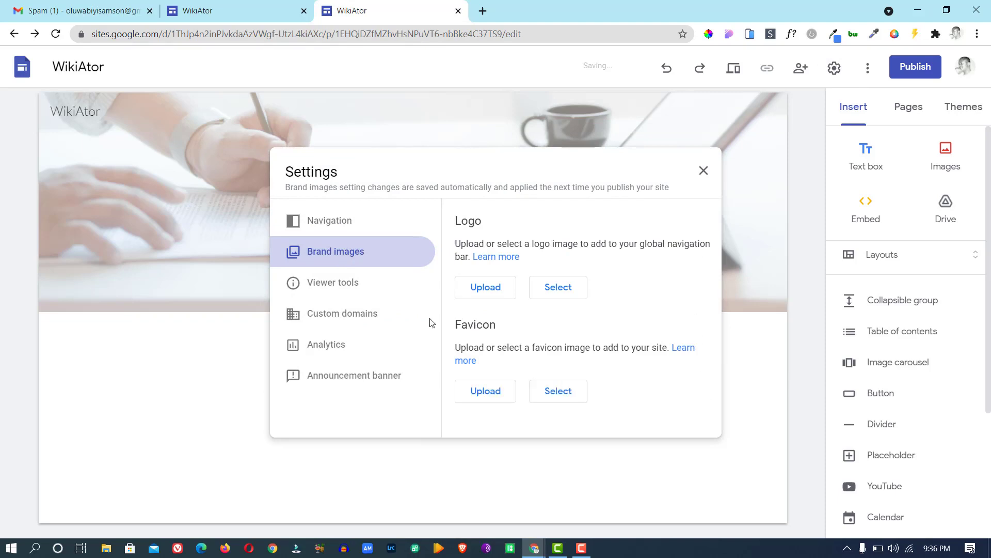
Compare the header with the published WikiAtor site, then close and reopen Settings.
{"action": "left_click", "coordinate": [340, 281]}
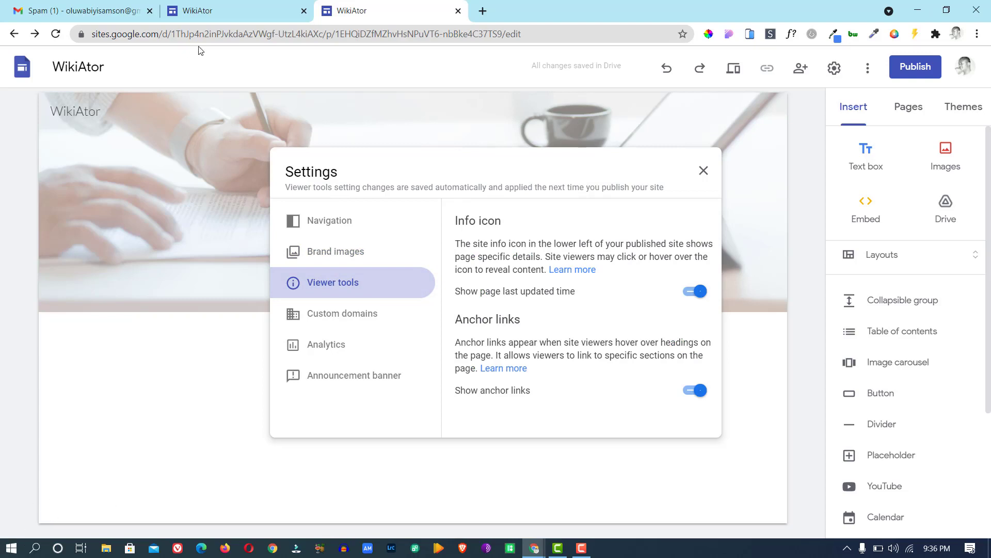
{"action": "left_click", "coordinate": [215, 8]}
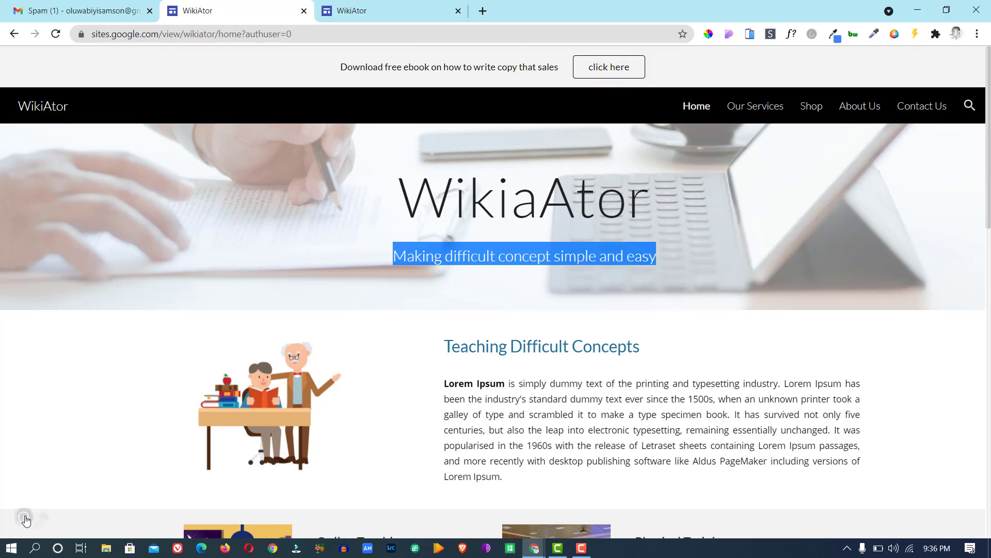
{"action": "mouse_move", "coordinate": [24, 518]}
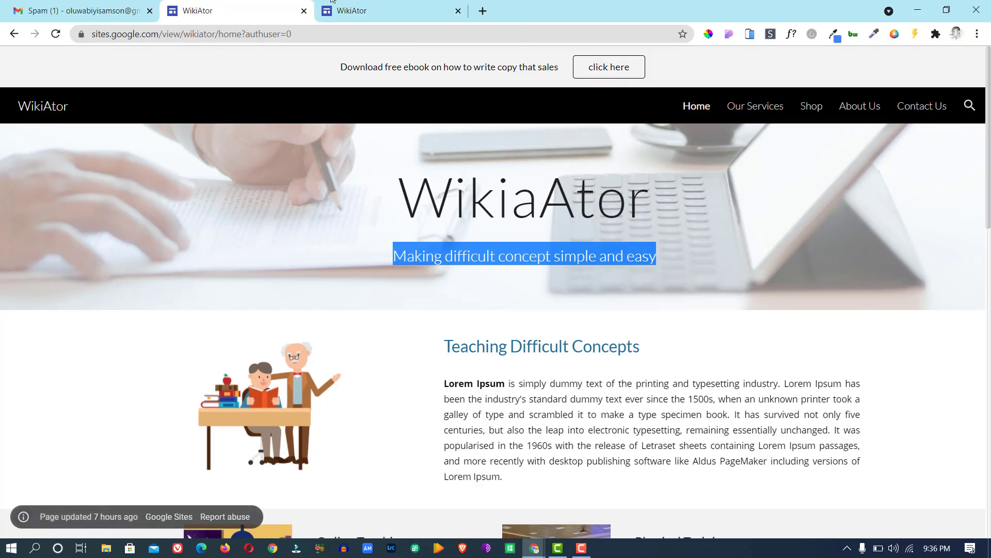
{"action": "left_click", "coordinate": [372, 9]}
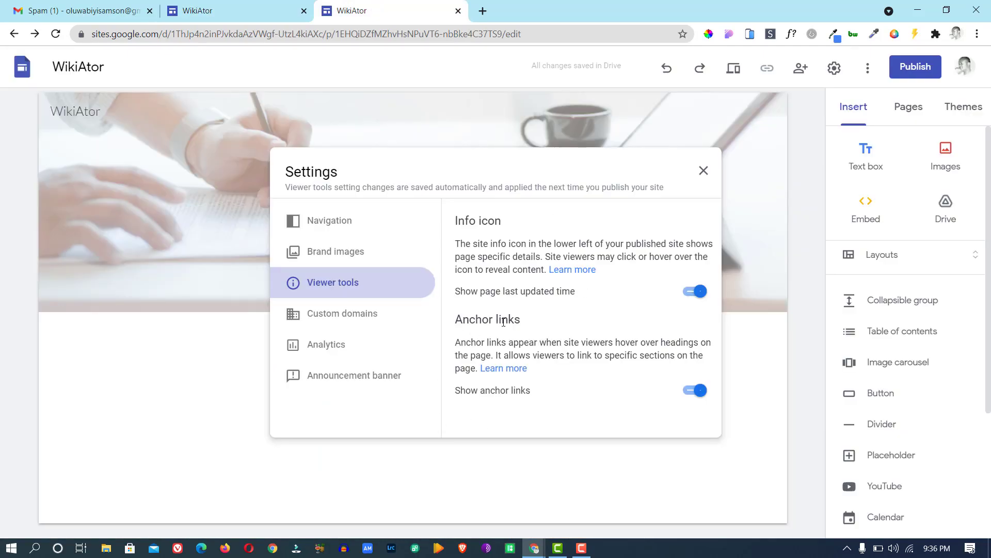
{"action": "left_click", "coordinate": [268, 7]}
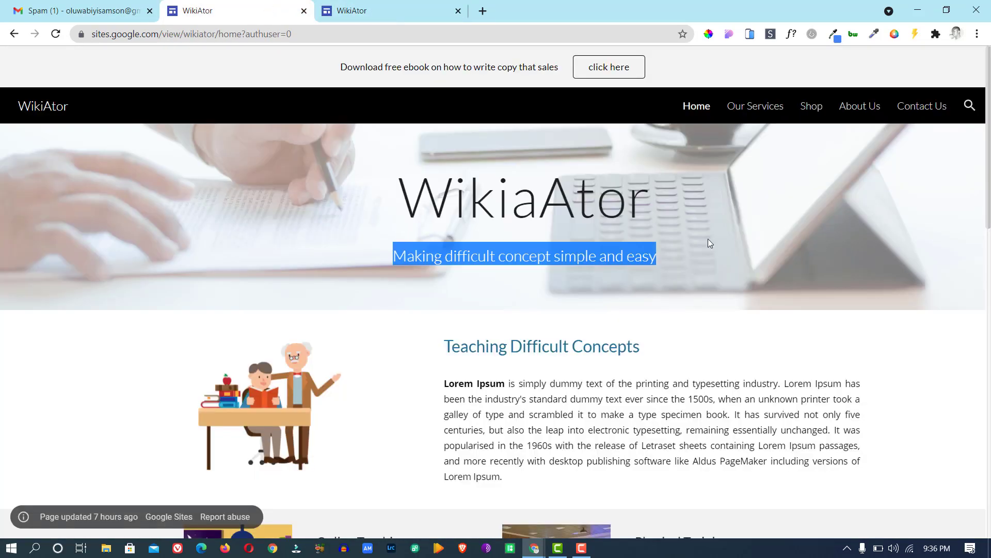
{"action": "left_click", "coordinate": [408, 10]}
{"action": "right_click", "coordinate": [407, 10]}
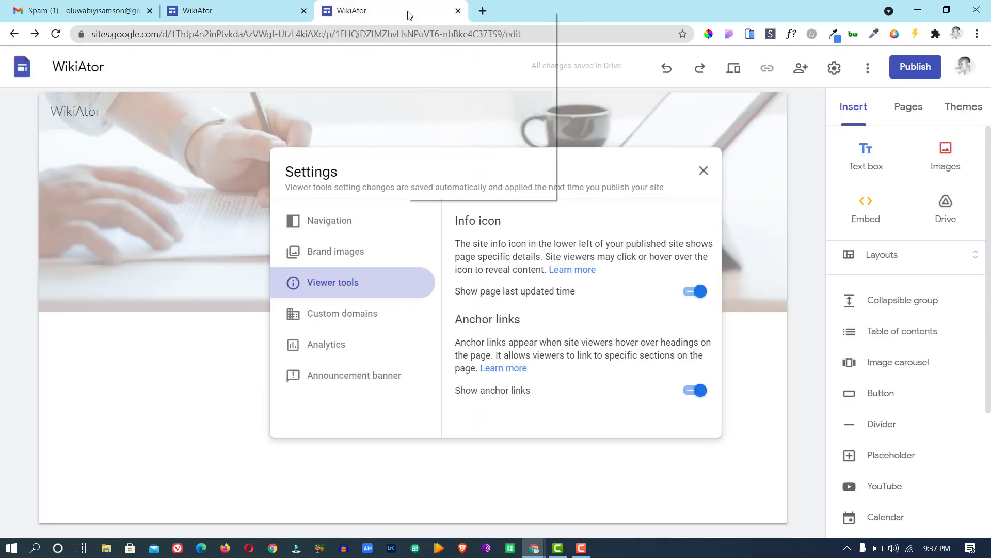
{"action": "left_click", "coordinate": [329, 98]}
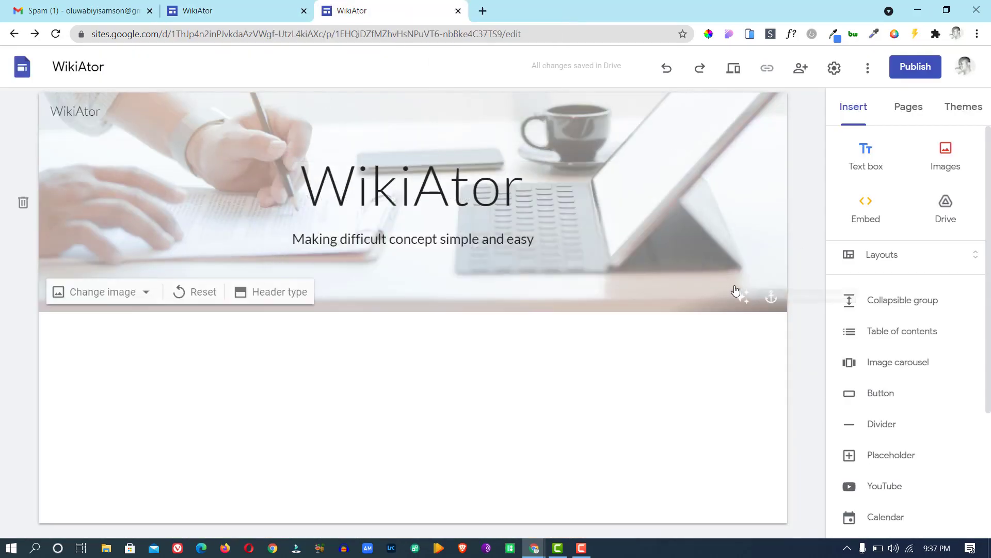
{"action": "left_click", "coordinate": [772, 307]}
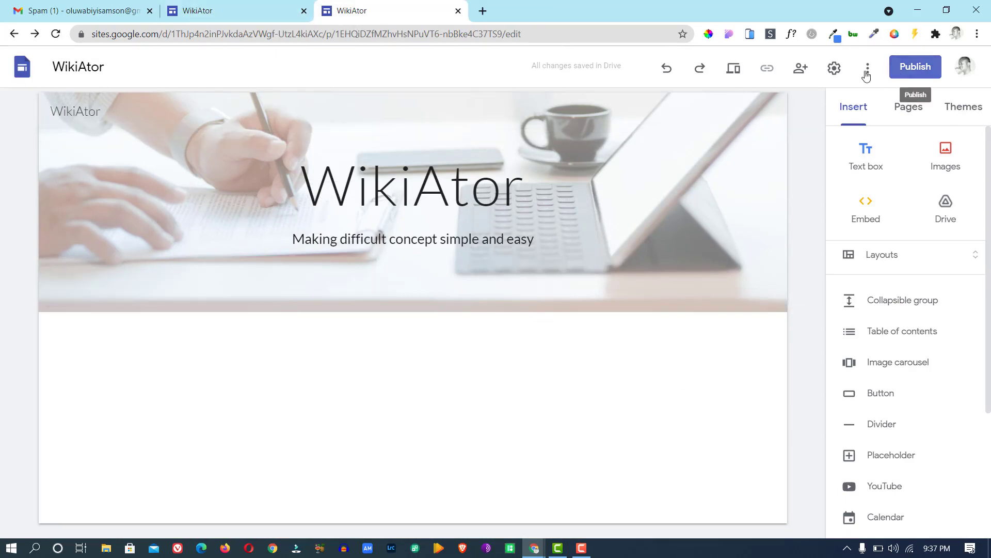
{"action": "left_click", "coordinate": [835, 68]}
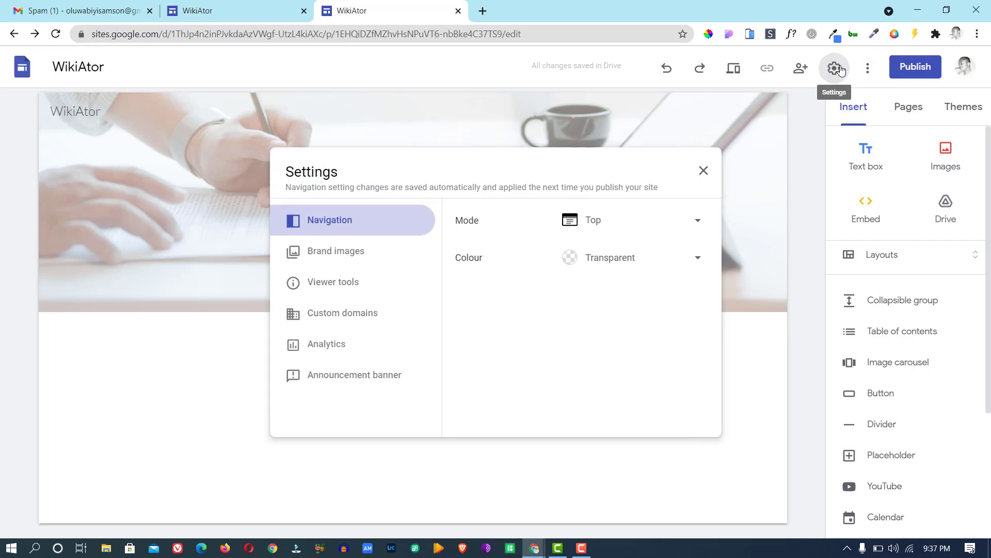
Switch the Viewer tools Info icon and Anchor links off and back on, then view Custom domains.
{"action": "left_click", "coordinate": [324, 281]}
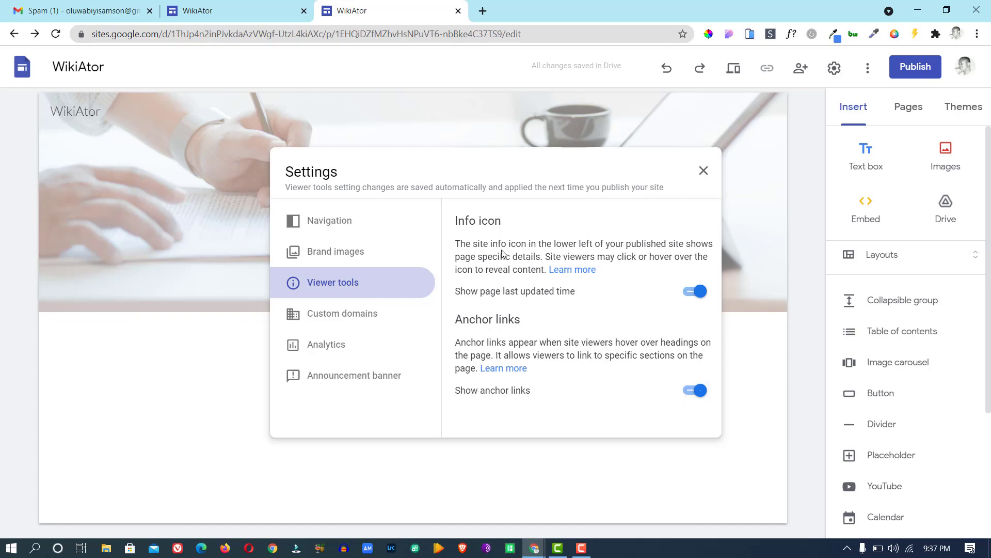
{"action": "left_click", "coordinate": [704, 289]}
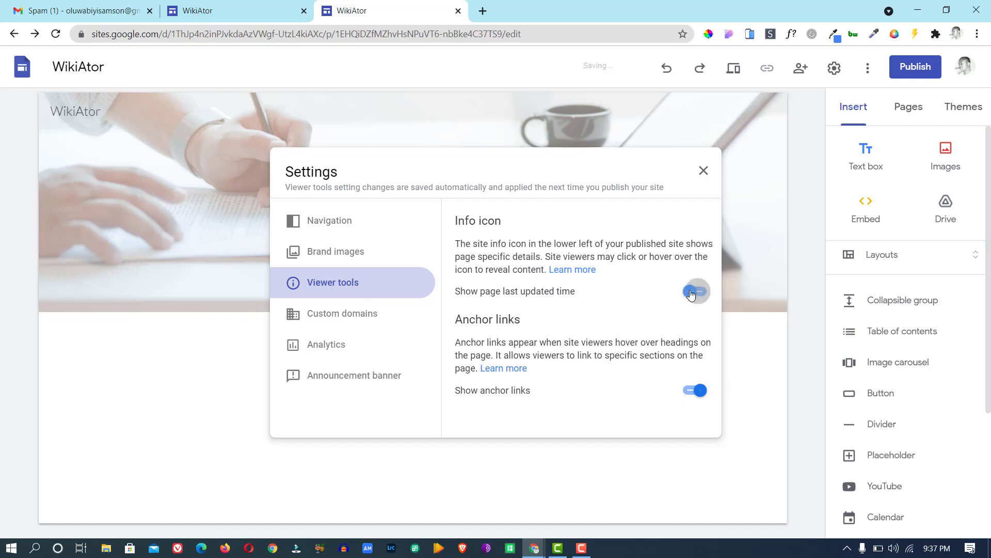
{"action": "left_click", "coordinate": [698, 390]}
{"action": "left_click", "coordinate": [698, 391]}
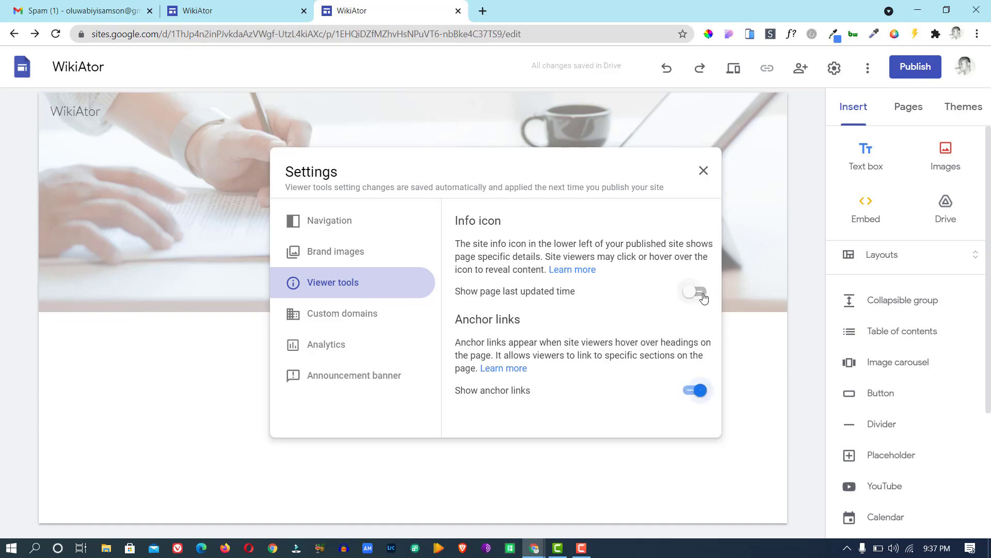
{"action": "left_click", "coordinate": [701, 292]}
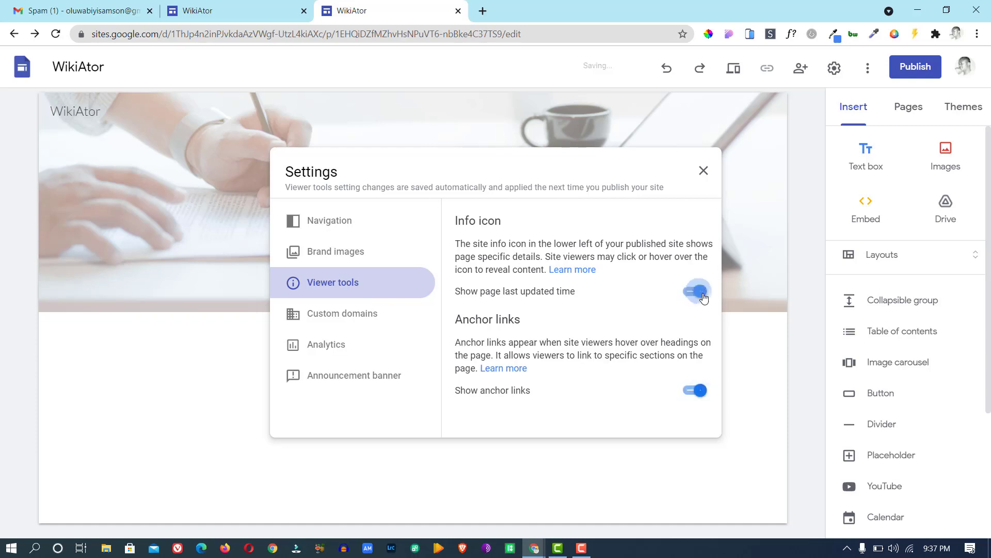
{"action": "left_click", "coordinate": [341, 319]}
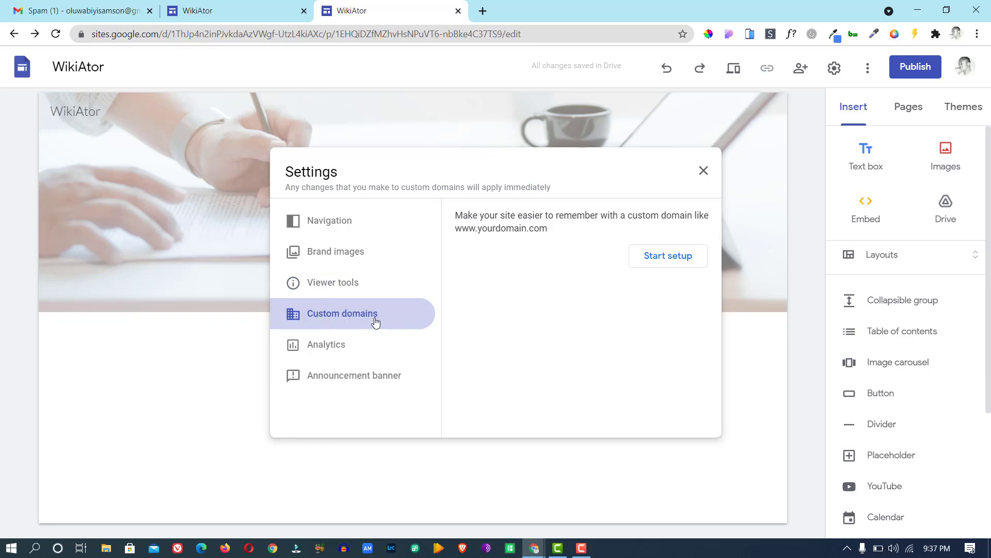
Start custom domain setup, cancel it, and switch to the Analytics settings.
{"action": "left_click", "coordinate": [666, 258]}
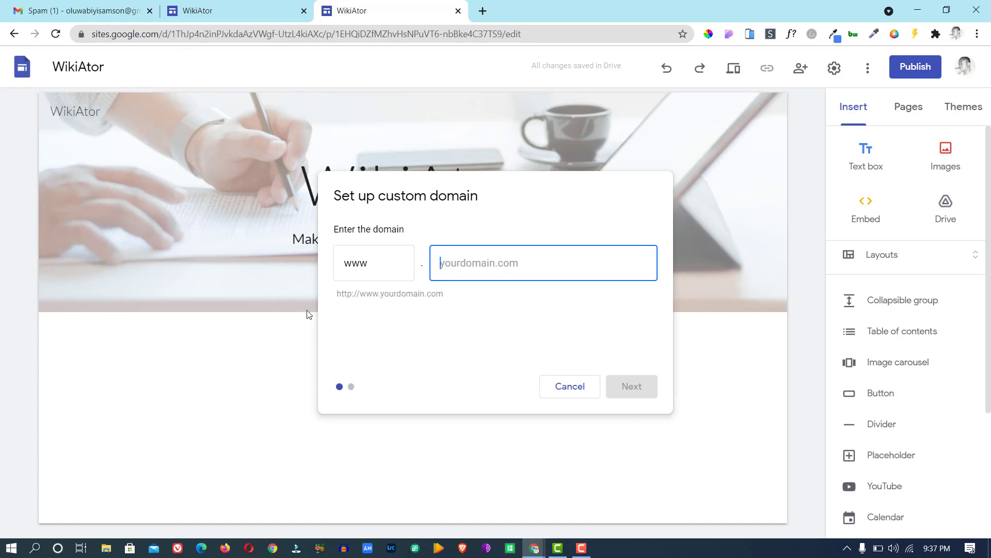
{"action": "left_click", "coordinate": [571, 387]}
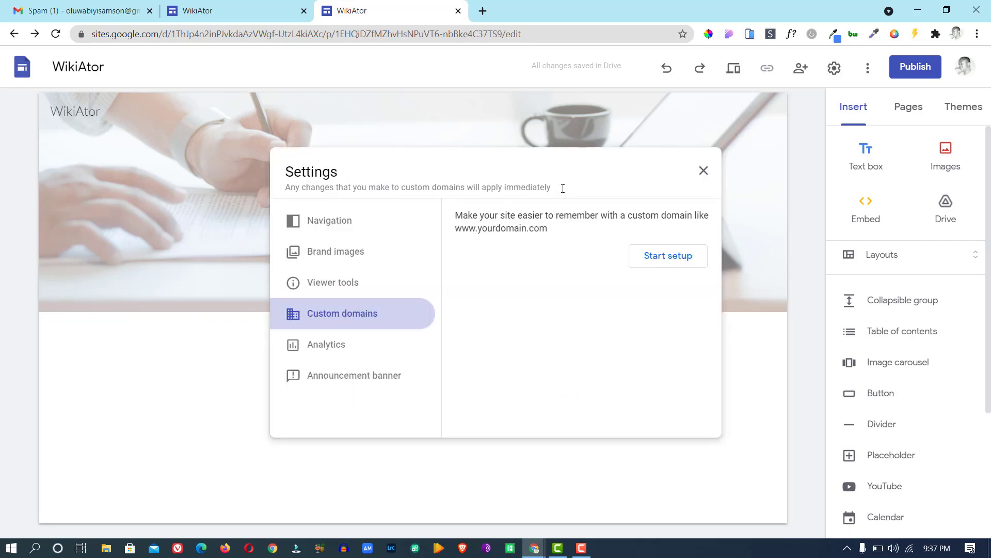
{"action": "left_click", "coordinate": [333, 349]}
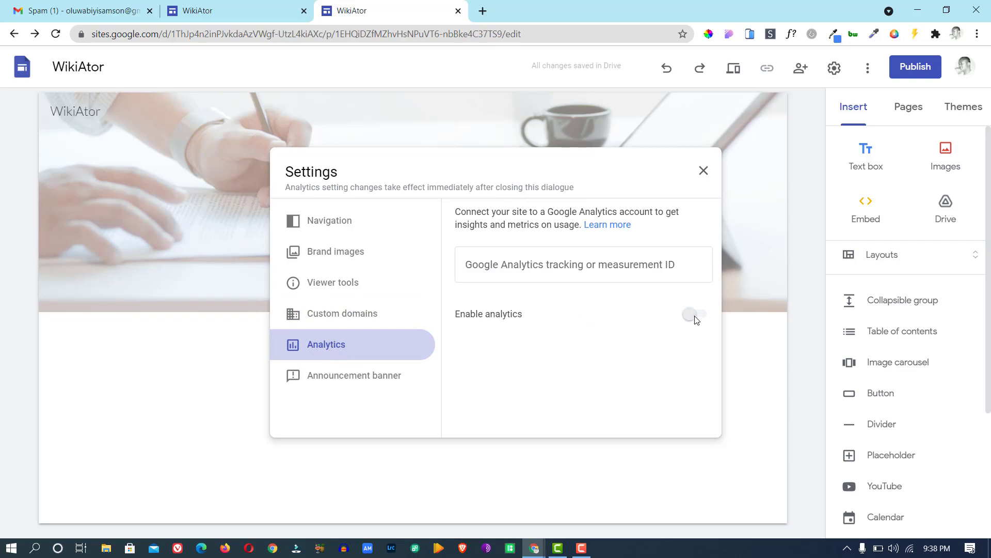
Enter a test Analytics tracking ID, delete it again, and move to Announcement banner settings.
{"action": "left_click", "coordinate": [531, 263]}
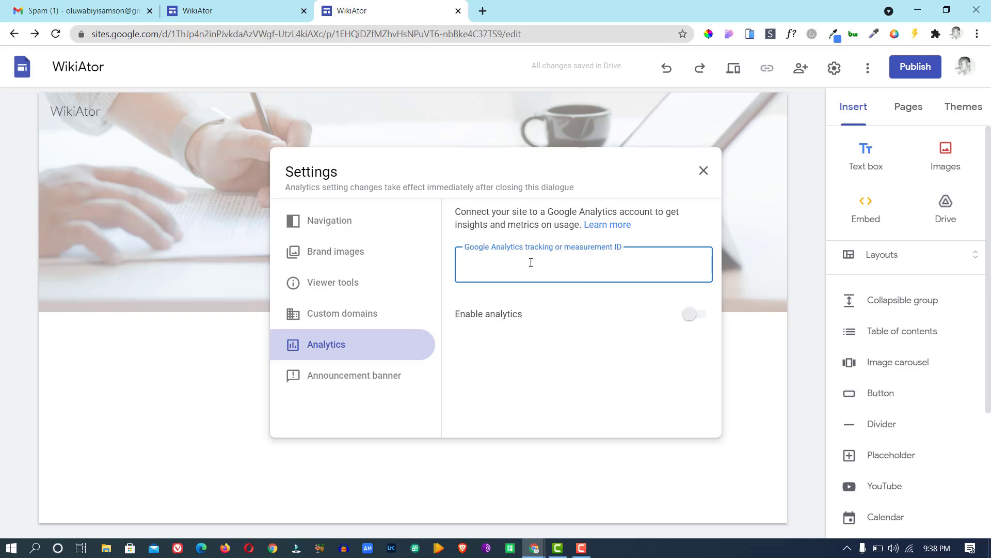
{"action": "type", "text": "54764764646"}
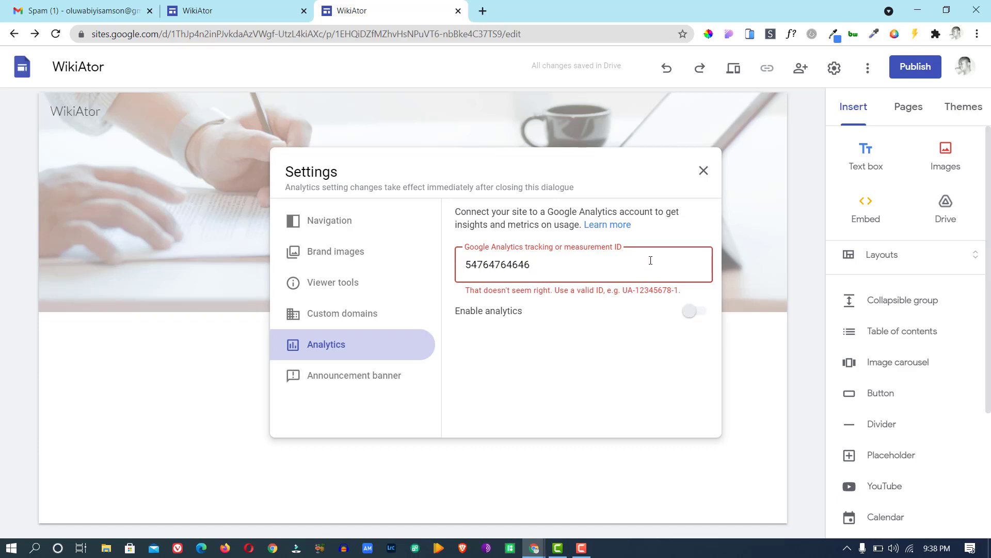
{"action": "double_click", "coordinate": [474, 271]}
{"action": "key", "text": "BackSpace"}
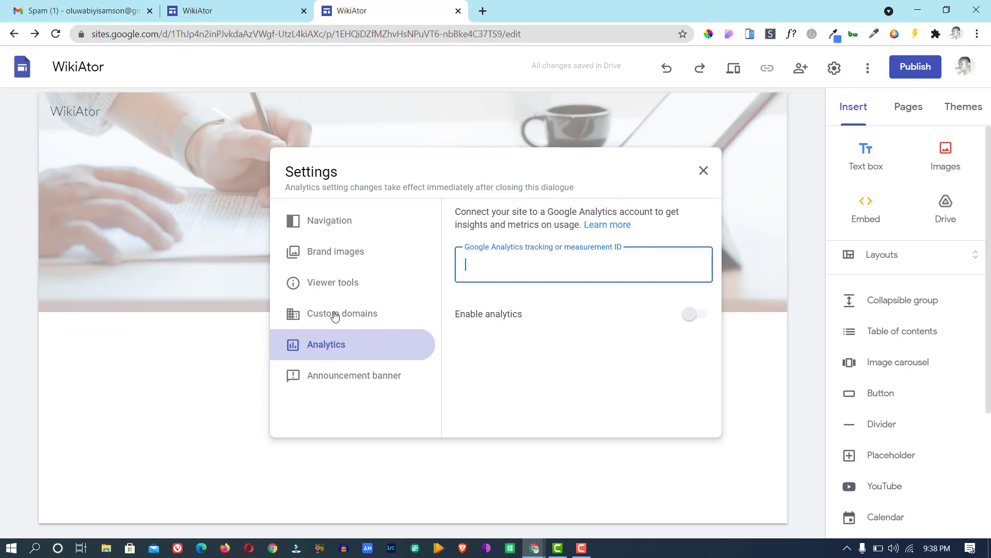
{"action": "left_click", "coordinate": [339, 381]}
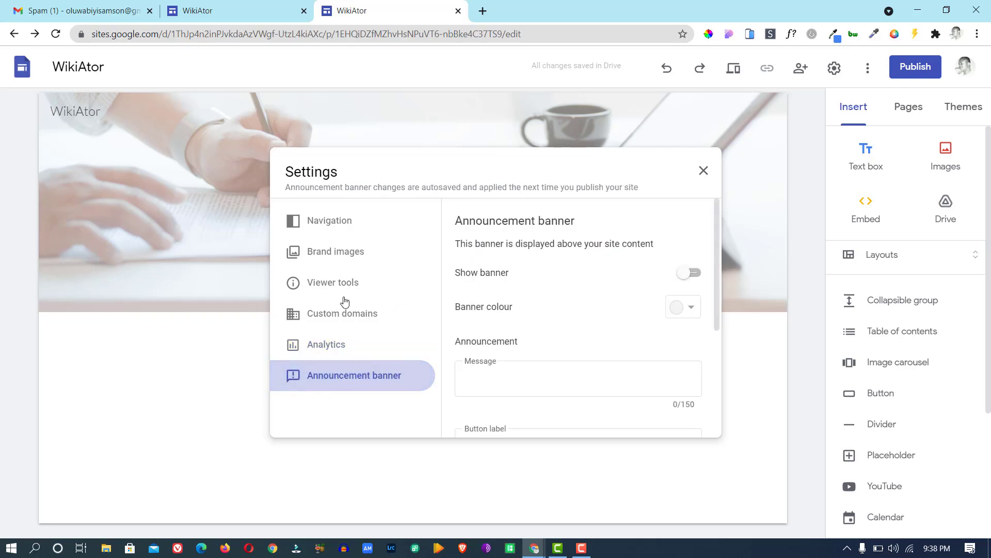
Copy the free-ebook sentence from the published site and paste it as the banner message.
{"action": "left_click", "coordinate": [245, 20]}
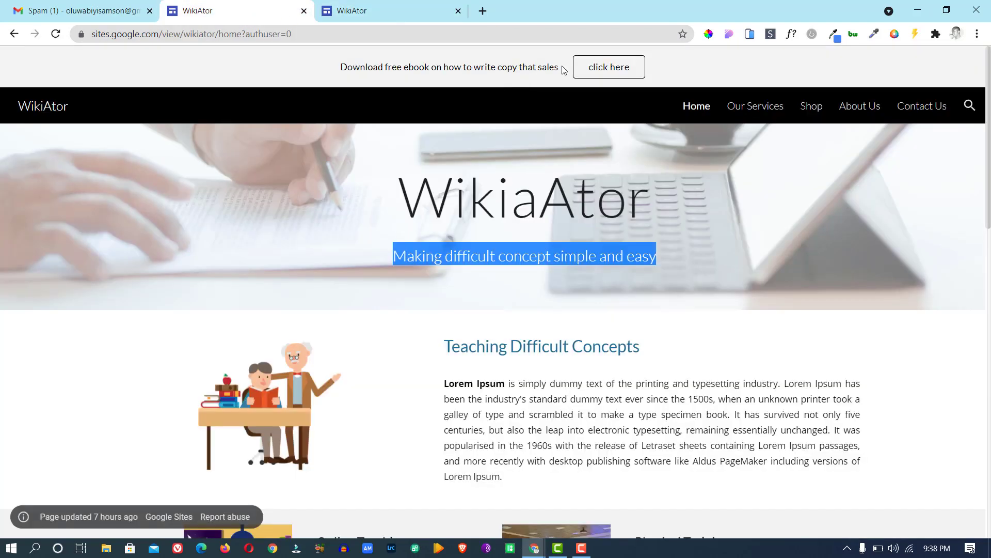
{"action": "left_click", "coordinate": [564, 69]}
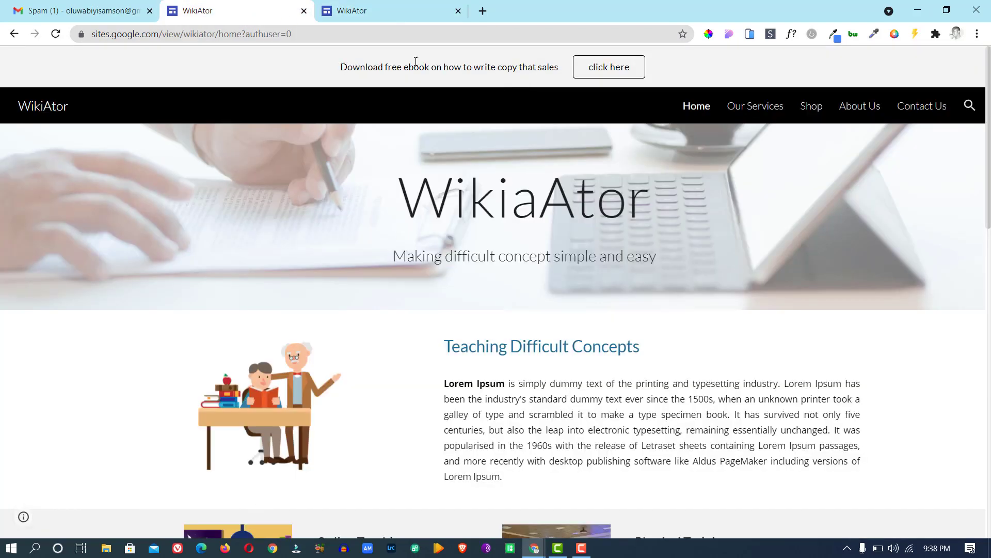
{"action": "left_click_drag", "start_coordinate": [340, 66], "coordinate": [565, 69]}
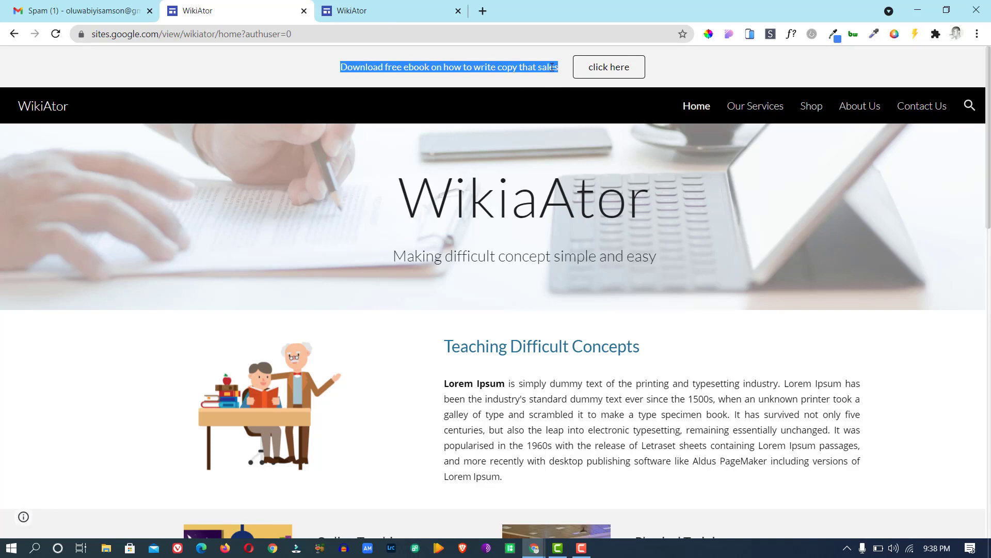
{"action": "right_click", "coordinate": [552, 67]}
{"action": "left_click", "coordinate": [579, 78]}
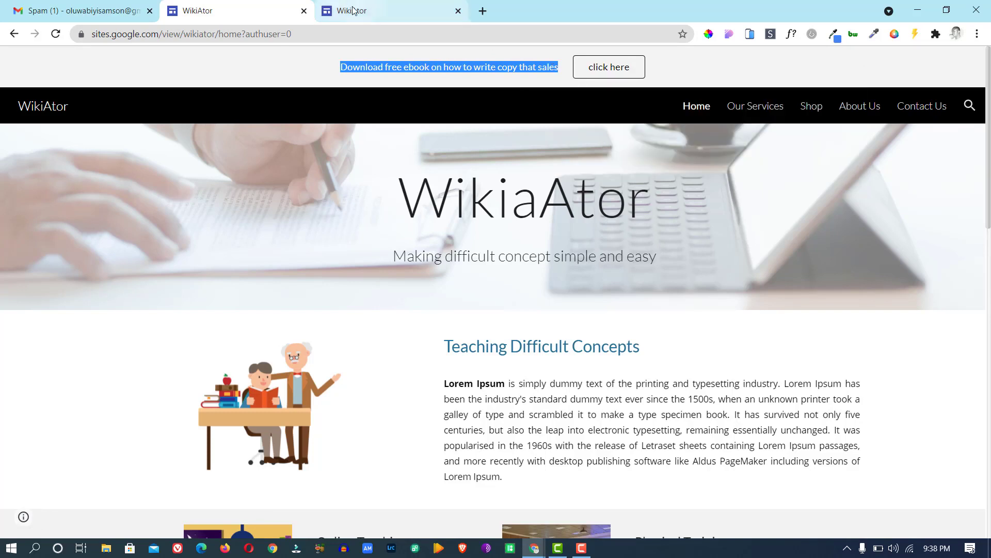
{"action": "left_click", "coordinate": [353, 10]}
{"action": "left_click", "coordinate": [539, 385]}
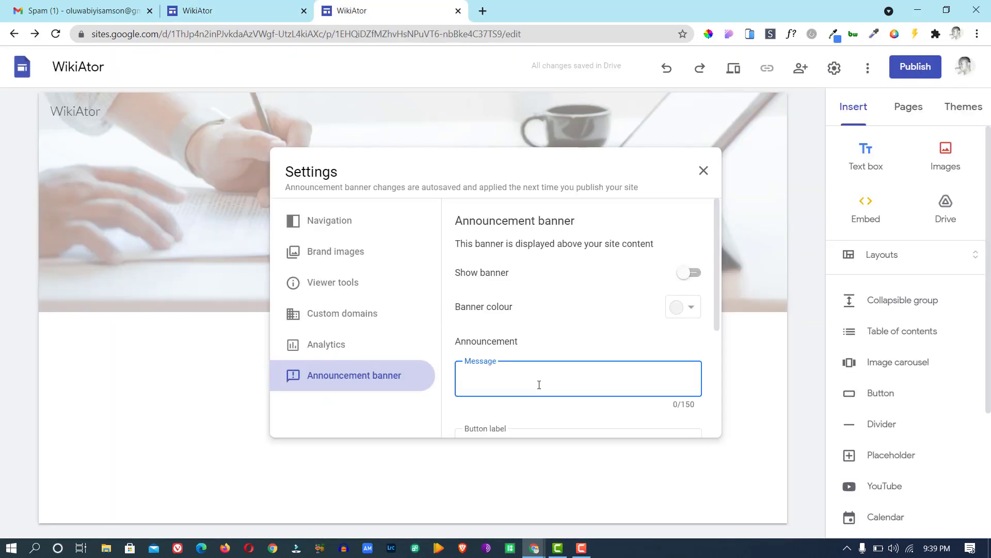
{"action": "key", "text": "ctrl+v"}
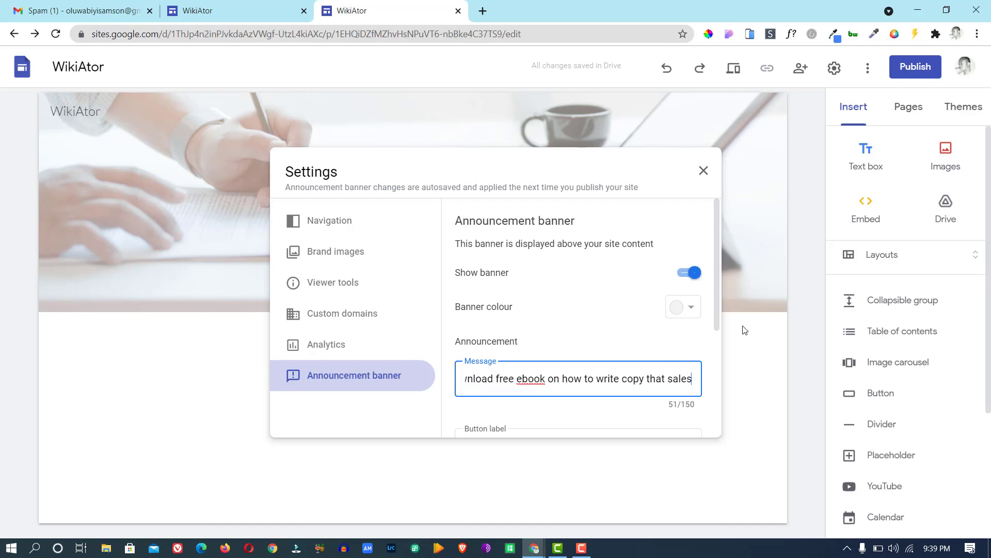
{"action": "left_click", "coordinate": [715, 320]}
{"action": "scroll", "coordinate": [714, 325], "scroll_direction": "down", "scroll_amount": 4}
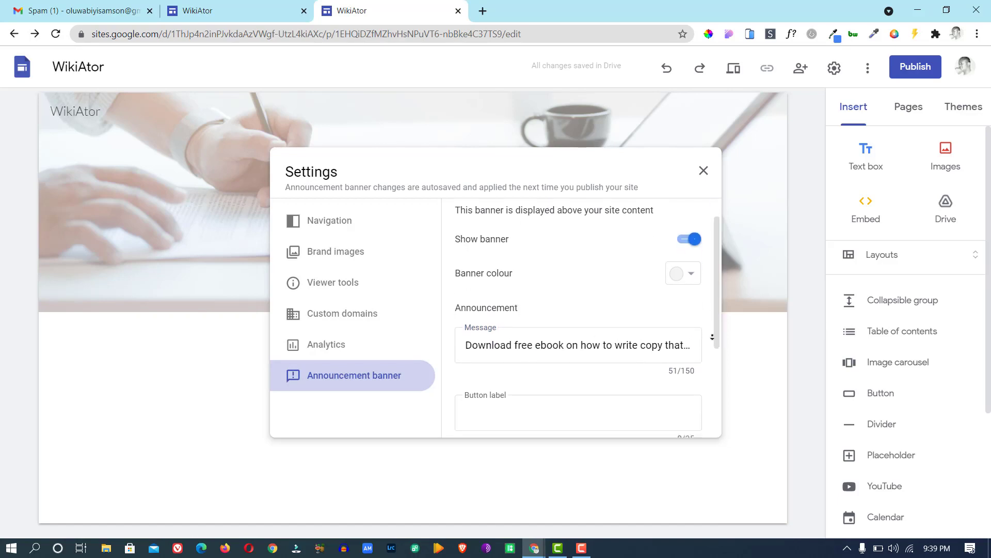
{"action": "left_click", "coordinate": [561, 247]}
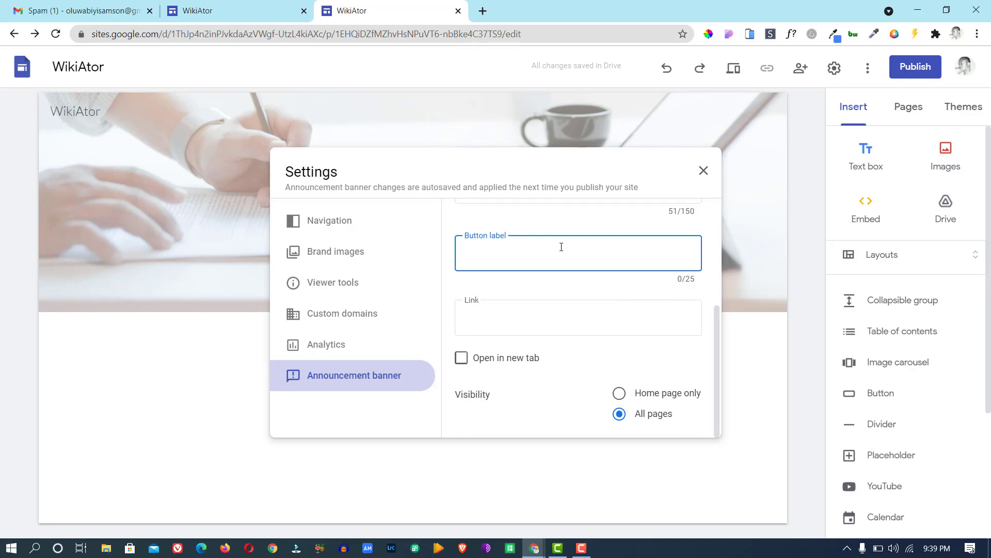
{"action": "type", "text": "Cli"}
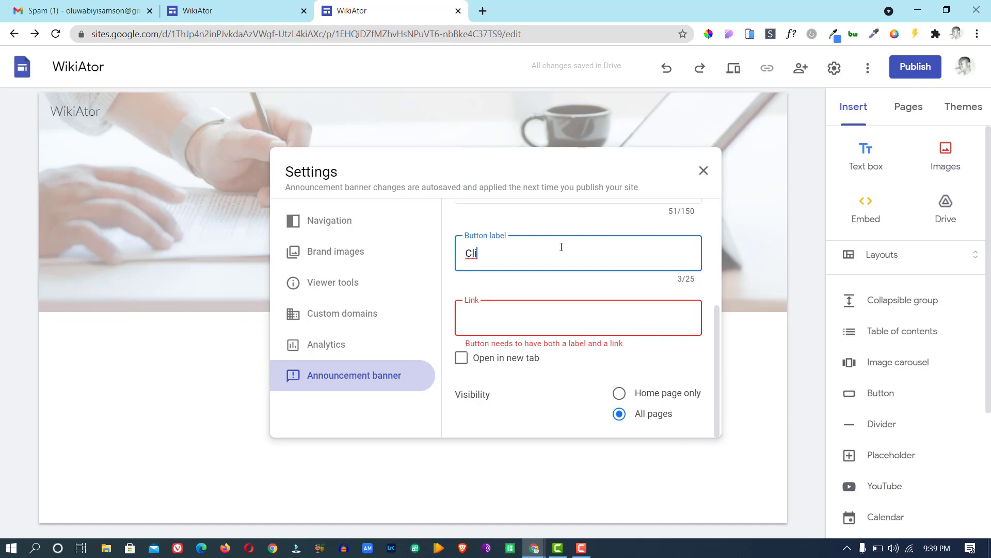
{"action": "type", "text": "ck"}
{"action": "left_click", "coordinate": [558, 311]}
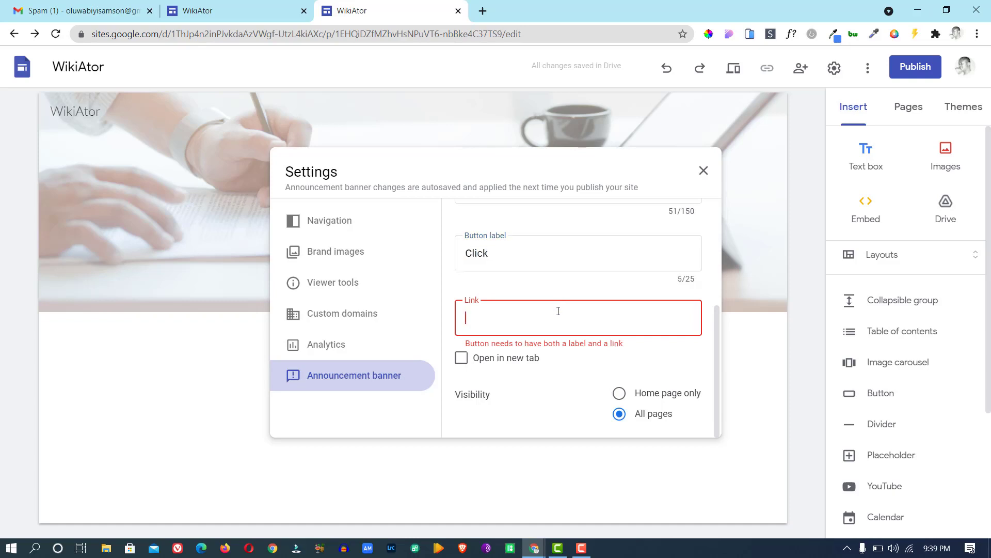
{"action": "type", "text": "www.google.com"}
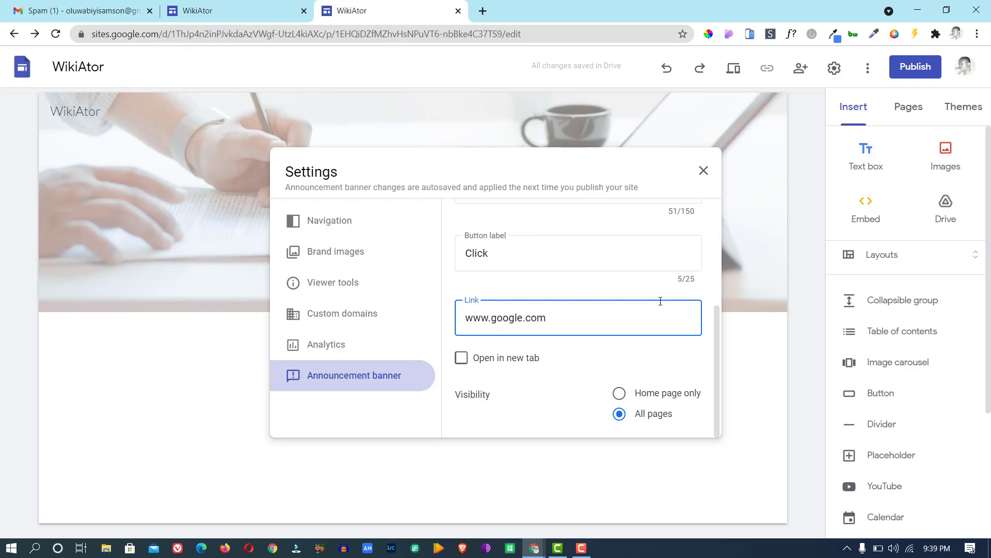
{"action": "left_click", "coordinate": [513, 359]}
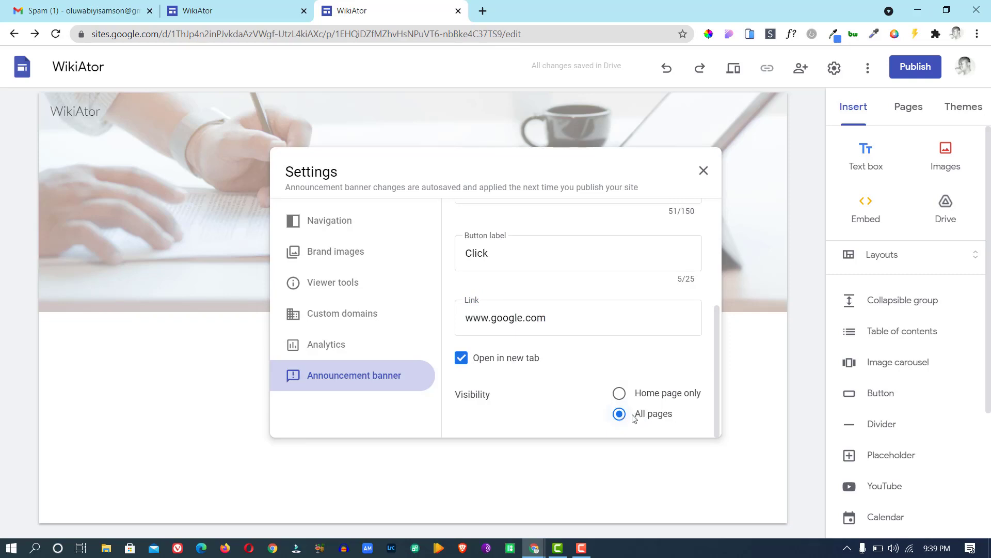
{"action": "left_click", "coordinate": [625, 395]}
{"action": "left_click", "coordinate": [622, 415]}
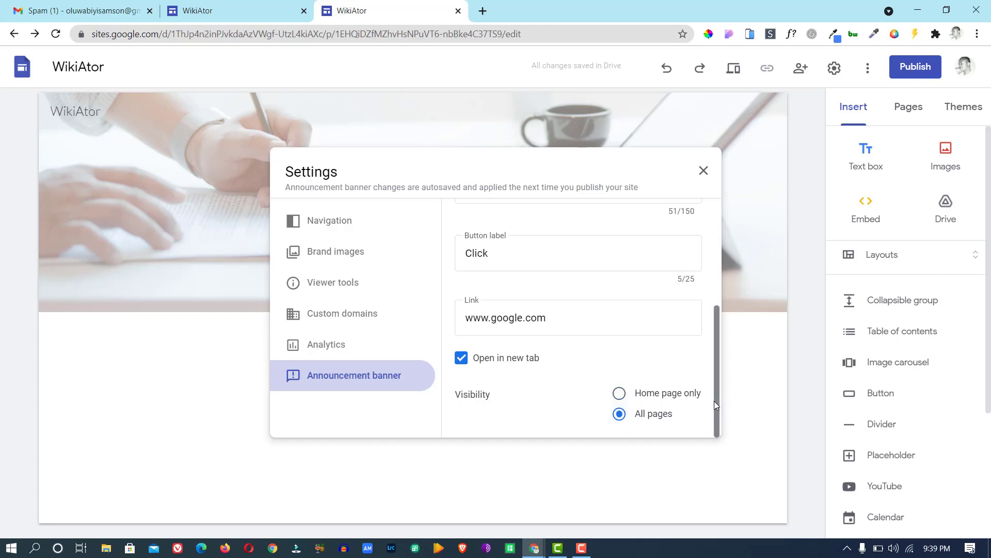
{"action": "left_click_drag", "start_coordinate": [717, 408], "coordinate": [709, 279]}
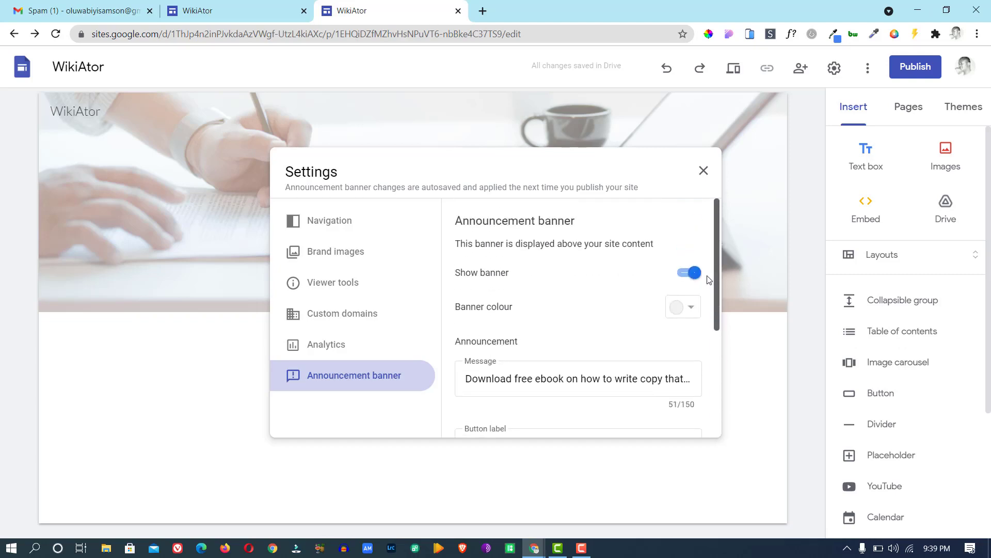
{"action": "left_click", "coordinate": [751, 159]}
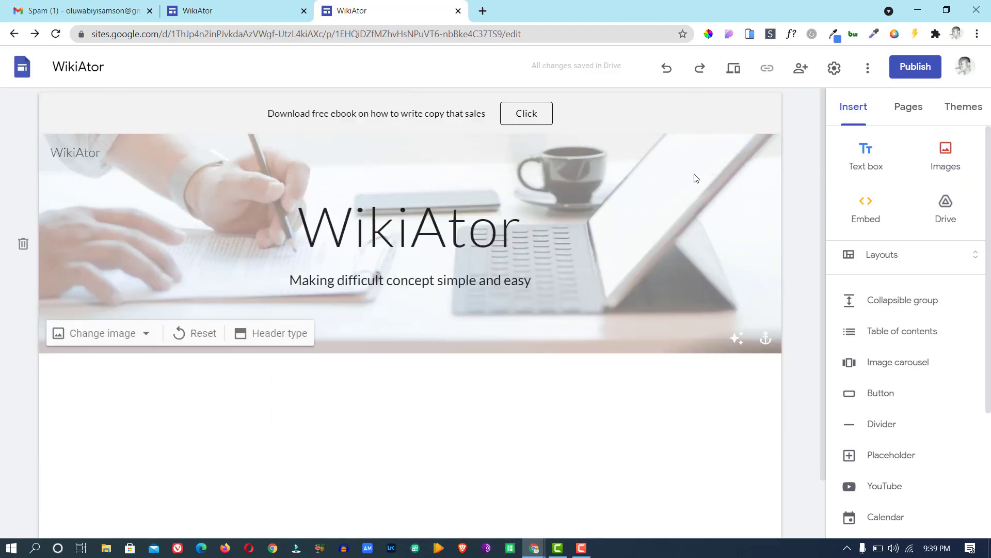
Switch between the published WikiAtor tab and the editor, showing the Pages panel in between.
{"action": "left_click", "coordinate": [206, 12]}
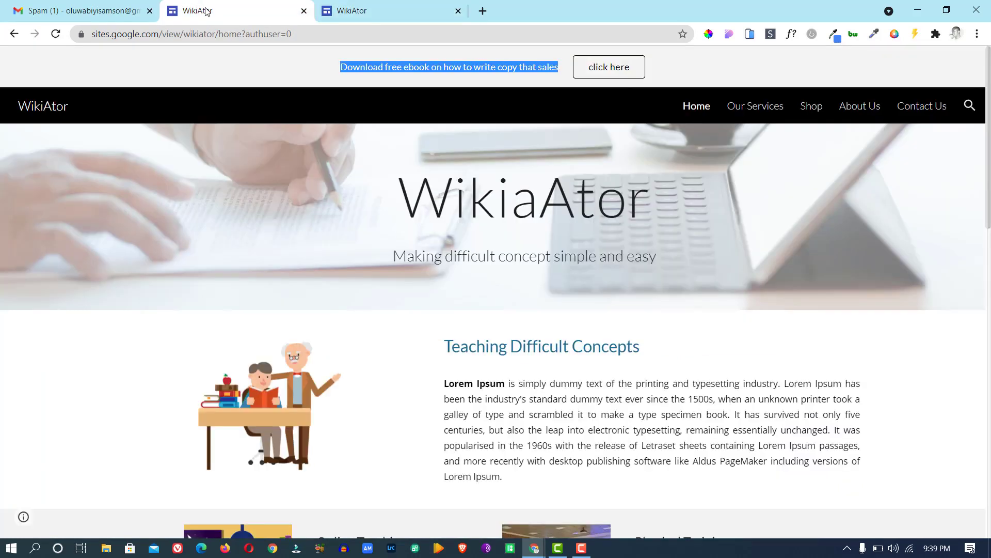
{"action": "left_click", "coordinate": [355, 7]}
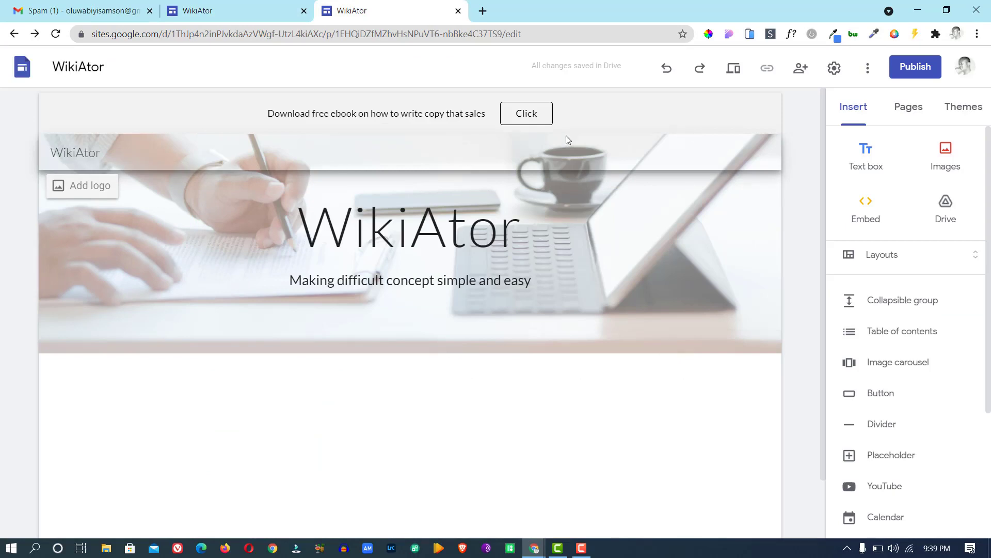
{"action": "left_click", "coordinate": [912, 110]}
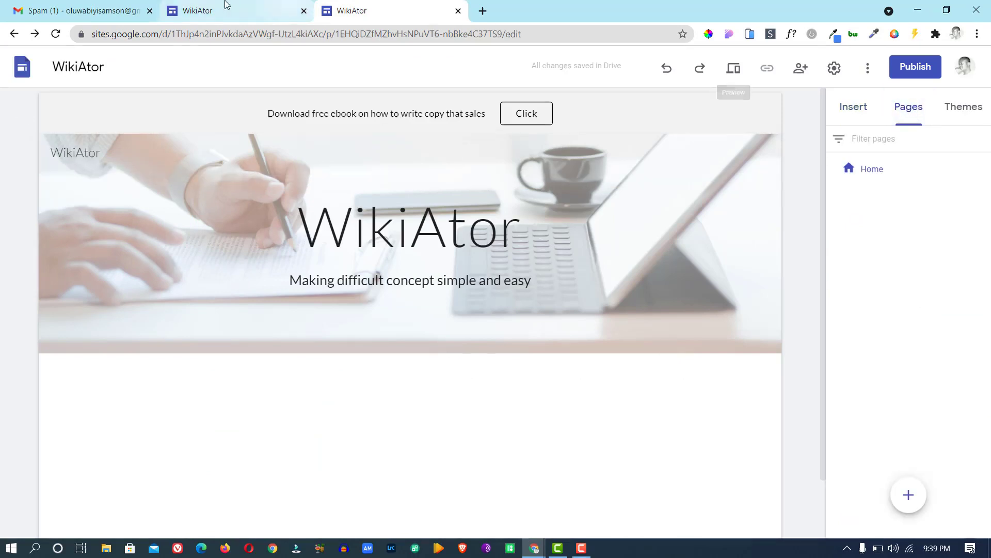
{"action": "left_click", "coordinate": [212, 9]}
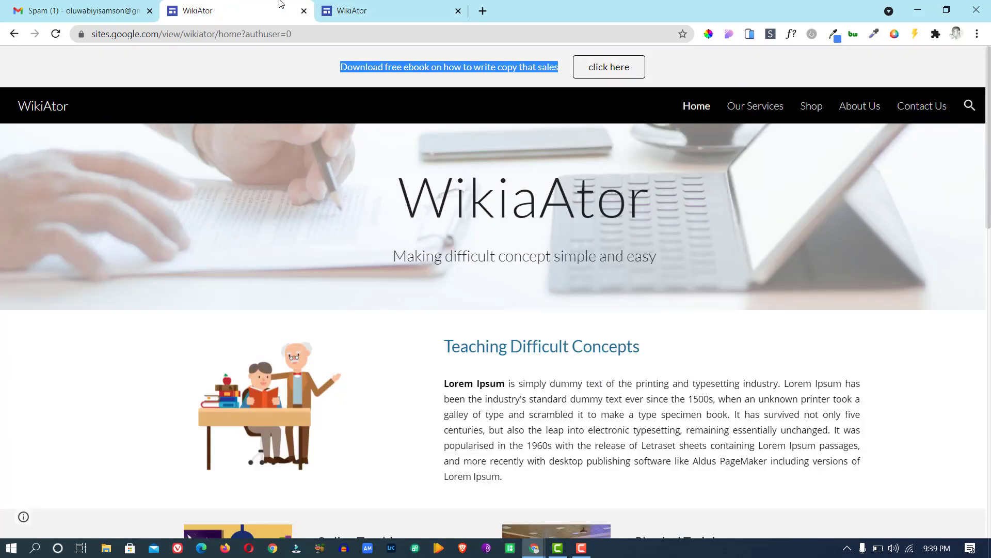
{"action": "left_click", "coordinate": [350, 12]}
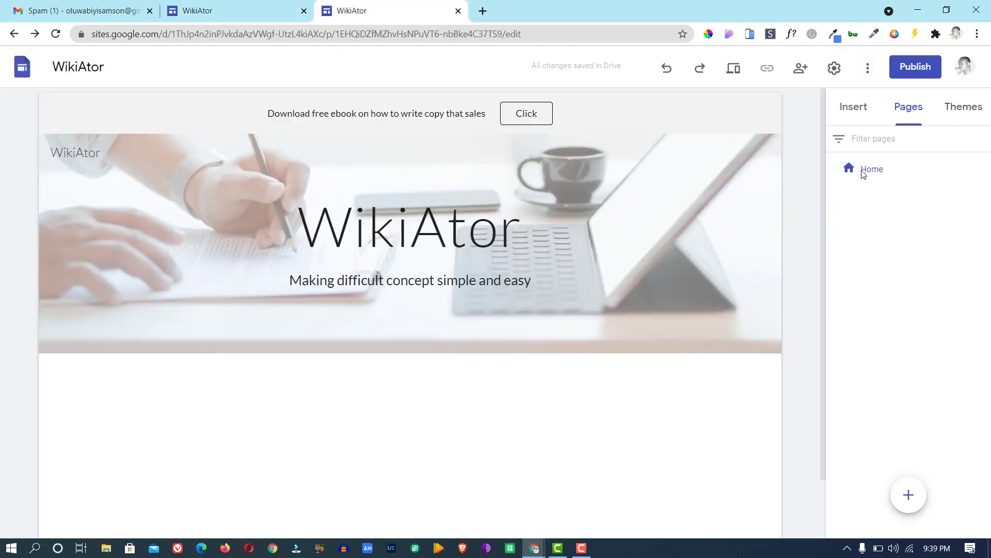
Add the Our Services and Shop pages.
{"action": "left_click", "coordinate": [908, 495]}
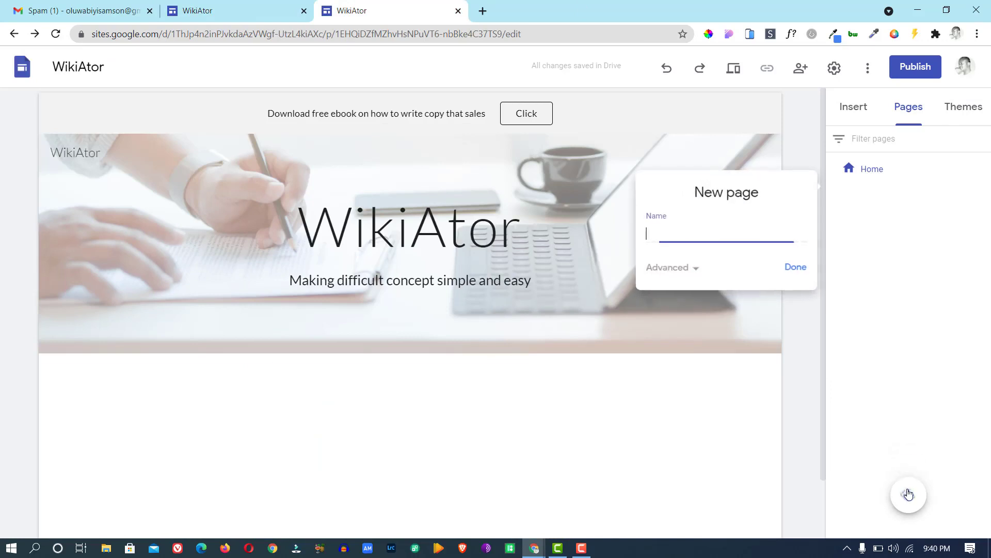
{"action": "type", "text": "0"}
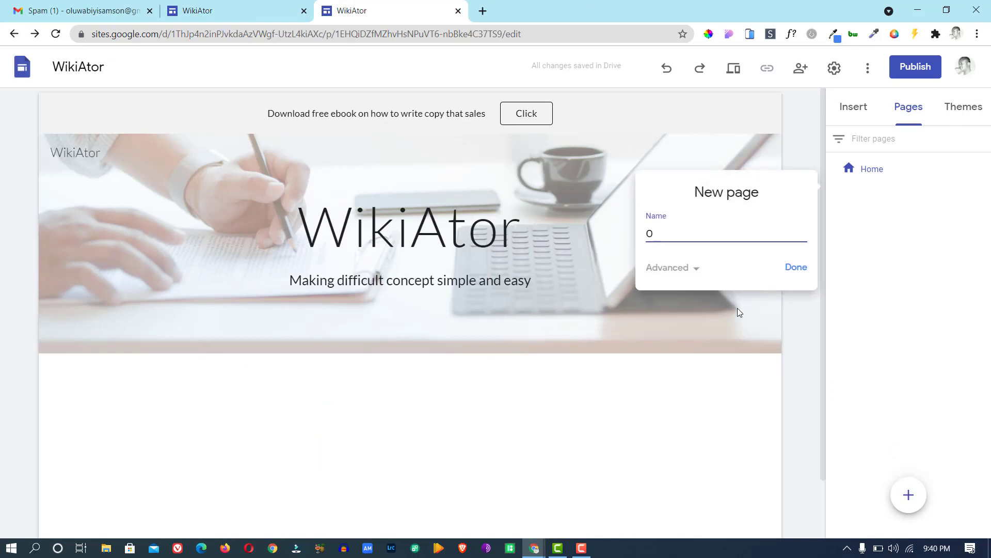
{"action": "type", "text": "ur Services"}
{"action": "left_click", "coordinate": [796, 267]}
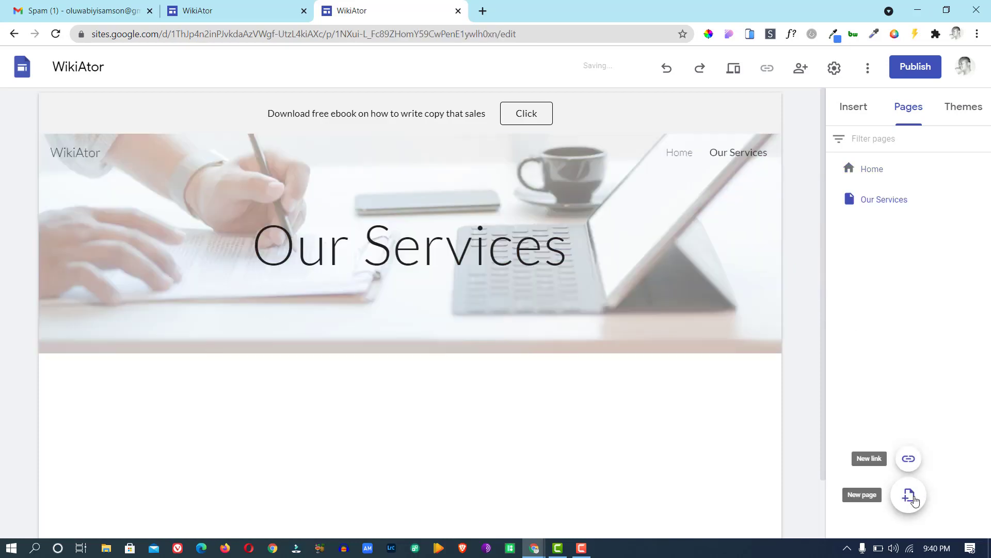
{"action": "left_click", "coordinate": [914, 499]}
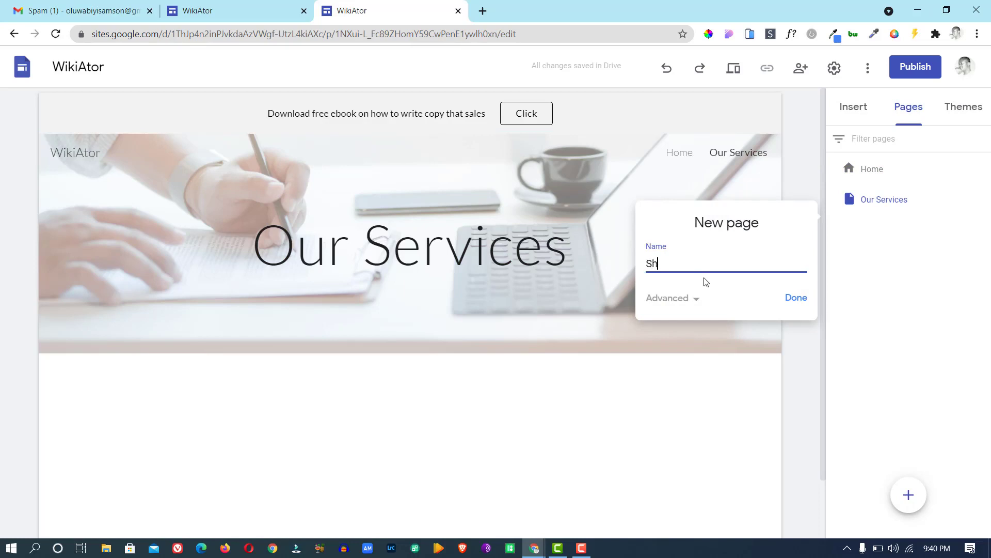
{"action": "left_click", "coordinate": [795, 298]}
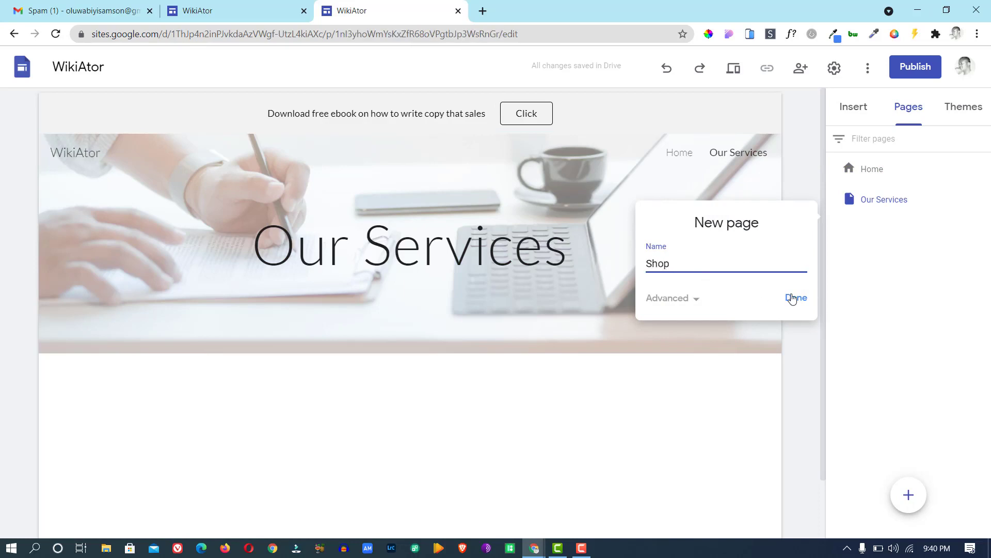
Add About Us and Contact Us pages, returning Contact Us to last after a trial move.
{"action": "left_click", "coordinate": [908, 494]}
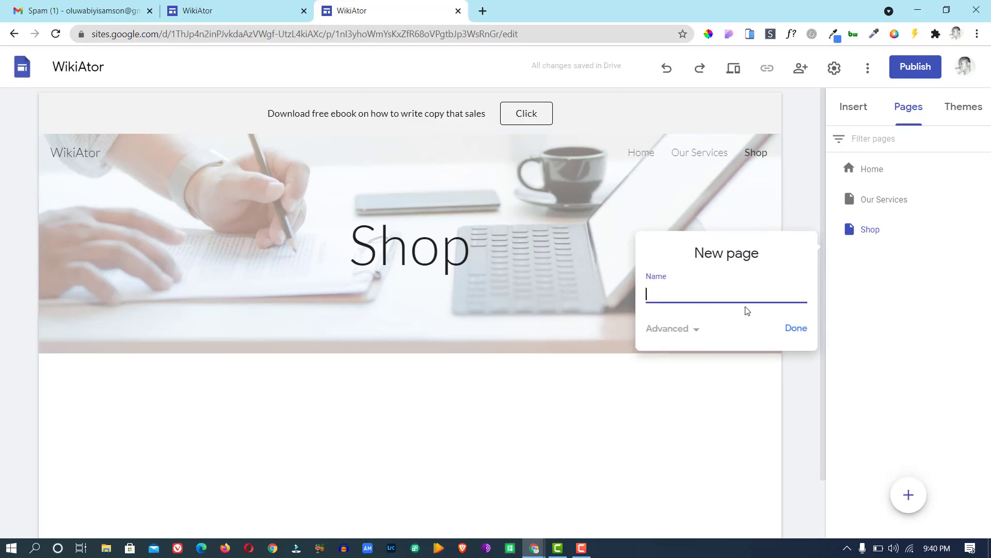
{"action": "type", "text": "About Us"}
{"action": "left_click", "coordinate": [797, 329]}
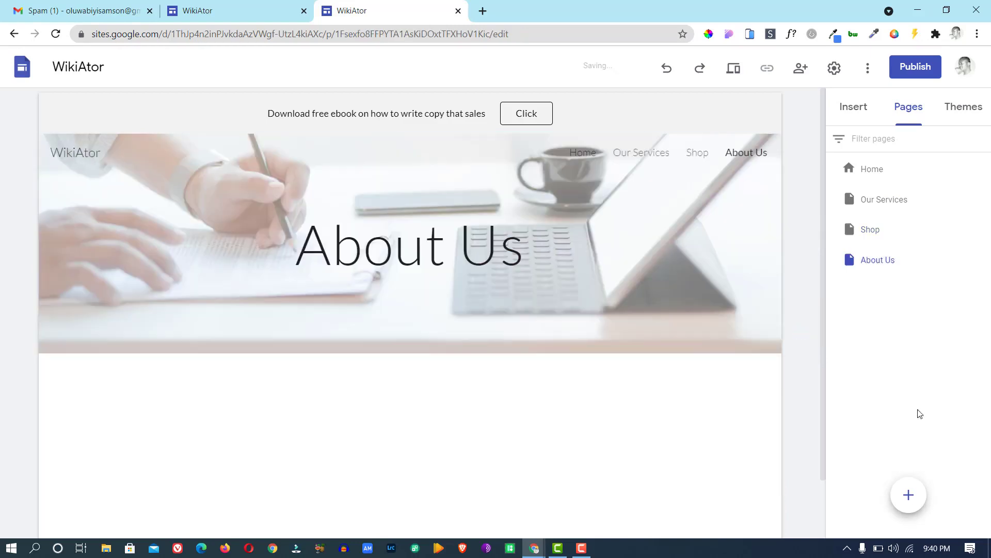
{"action": "left_click", "coordinate": [909, 494]}
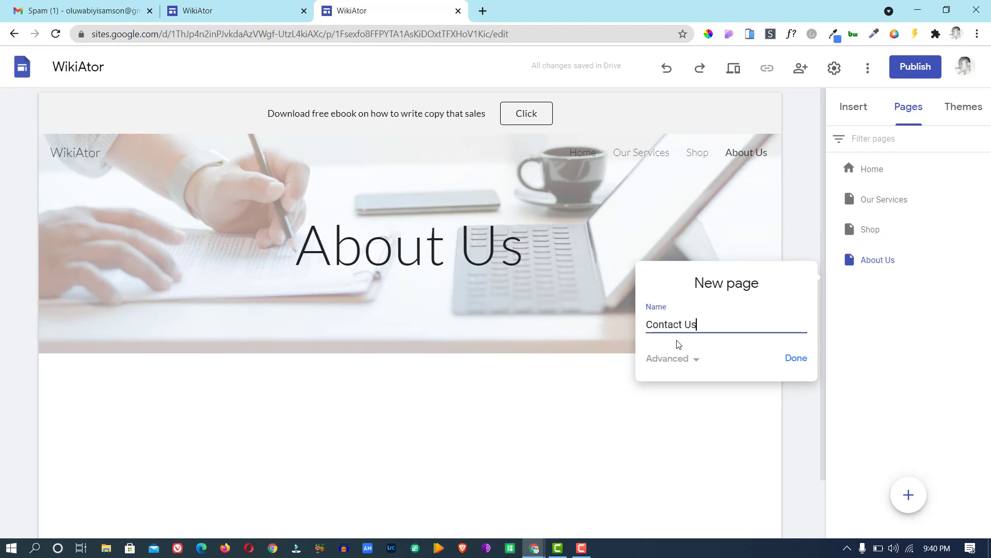
{"action": "left_click", "coordinate": [800, 360]}
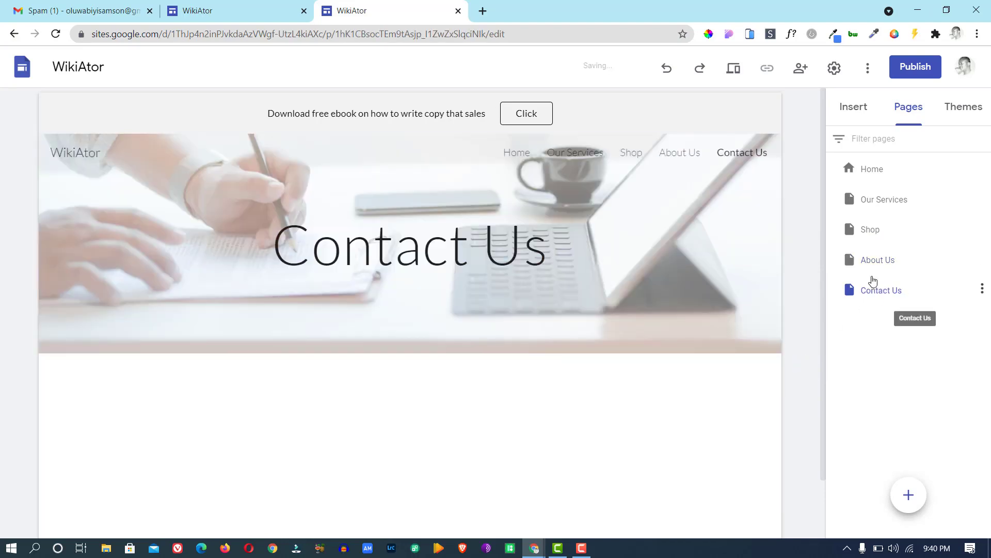
{"action": "mouse_move", "coordinate": [873, 282]}
{"action": "left_mouse_down"}
{"action": "mouse_move", "coordinate": [880, 247]}
{"action": "mouse_move", "coordinate": [844, 184]}
{"action": "mouse_move", "coordinate": [874, 212]}
{"action": "mouse_move", "coordinate": [865, 282]}
{"action": "left_mouse_up"}
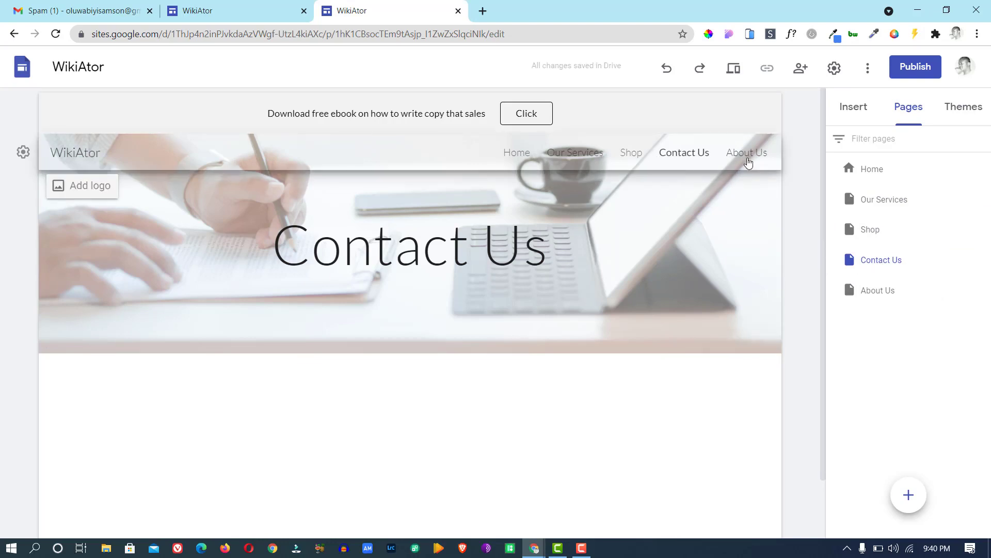
{"action": "left_click_drag", "start_coordinate": [889, 266], "coordinate": [883, 303]}
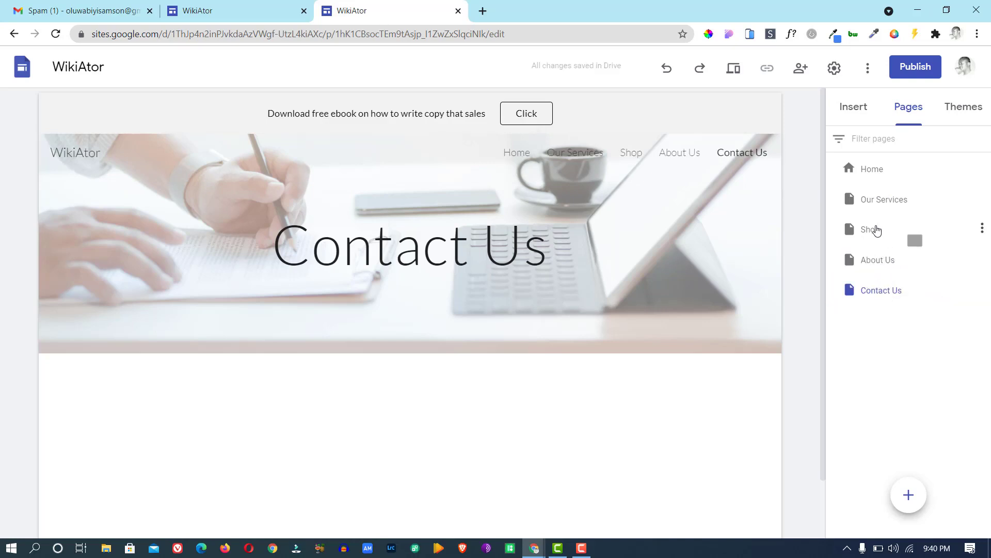
{"action": "left_click", "coordinate": [913, 499]}
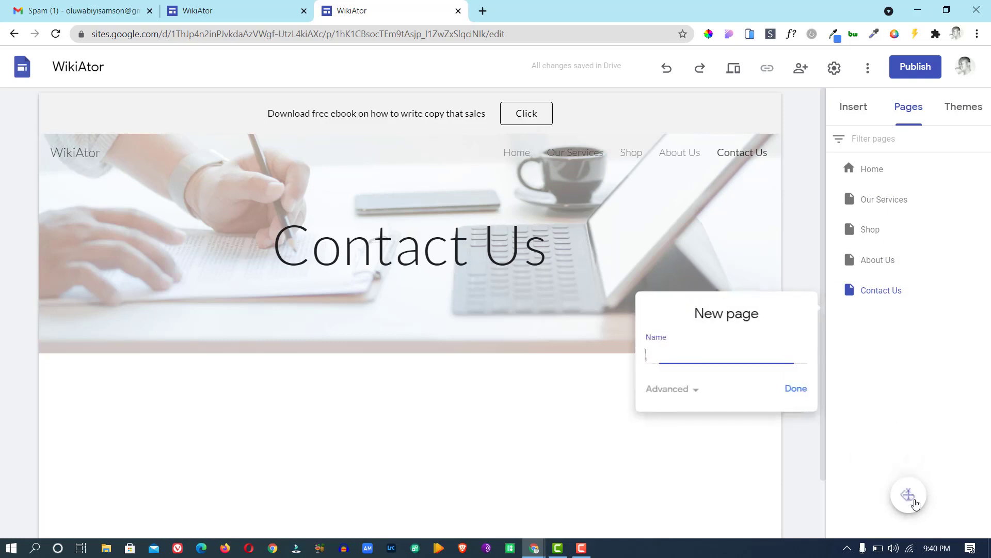
Delete the stray Untitled page and select the Home page header from the Insert panel.
{"action": "left_click", "coordinate": [791, 392]}
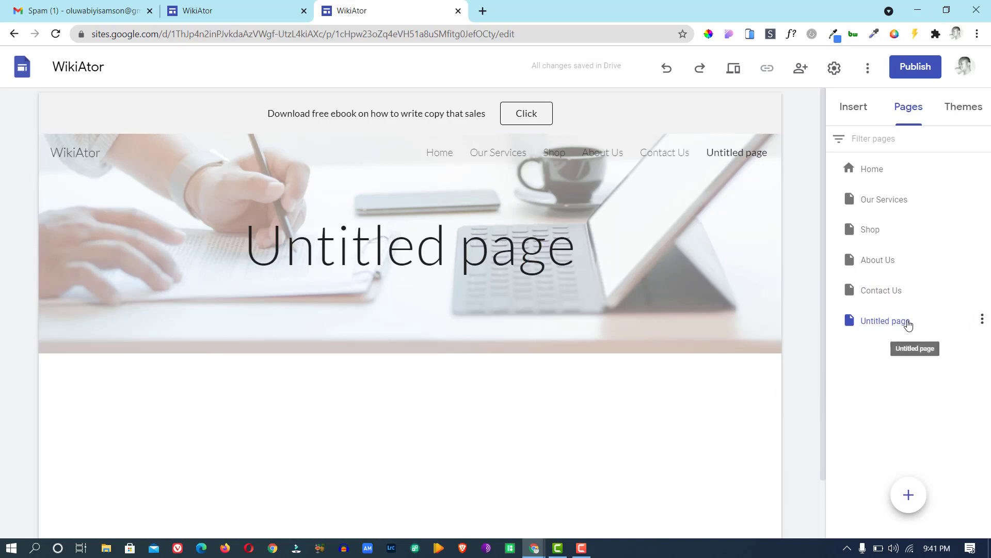
{"action": "left_click", "coordinate": [981, 319]}
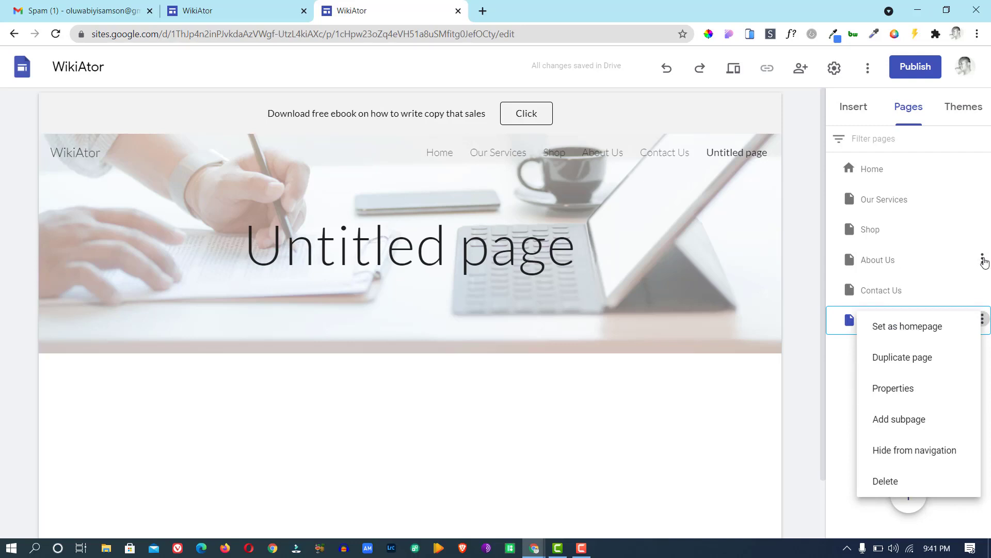
{"action": "left_click", "coordinate": [982, 258]}
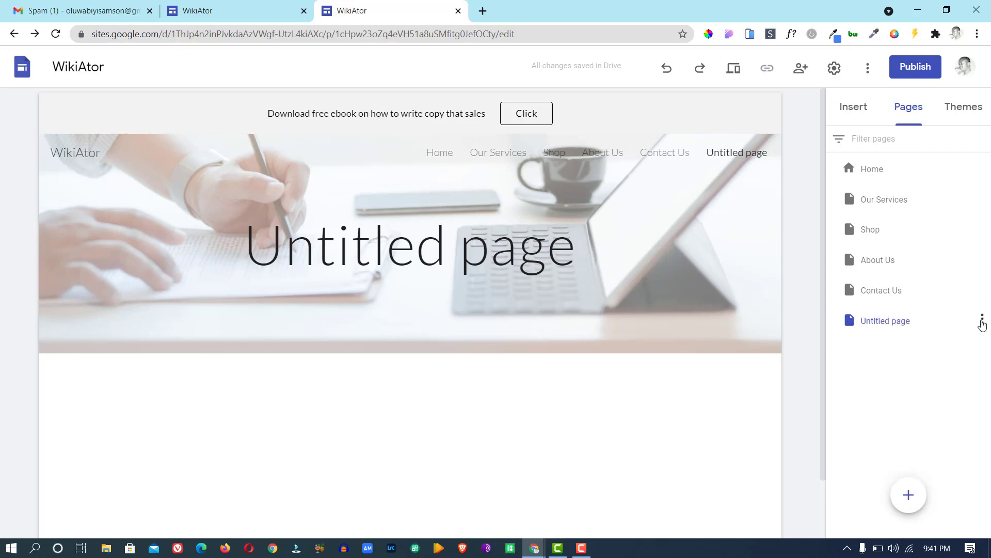
{"action": "left_click", "coordinate": [981, 321]}
{"action": "left_click", "coordinate": [891, 483]}
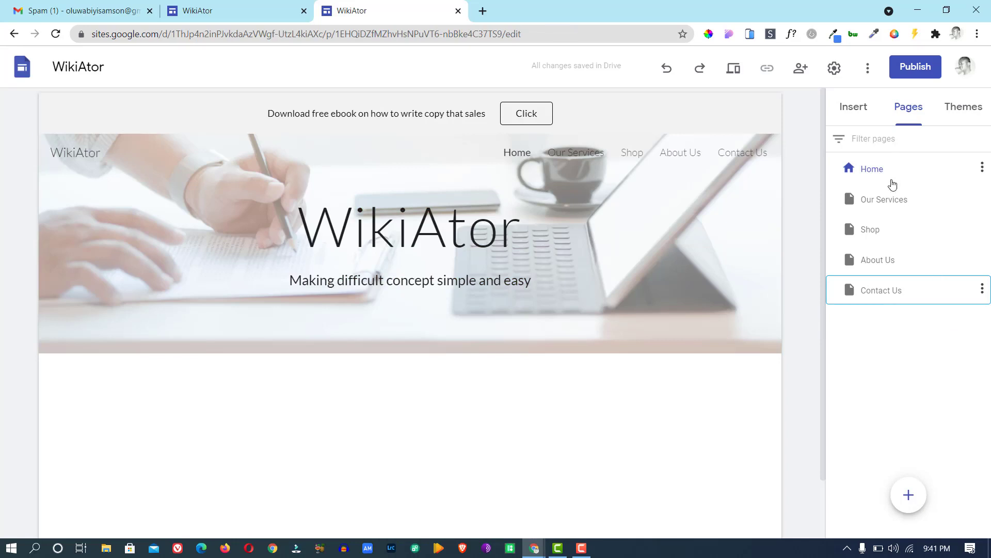
{"action": "left_click", "coordinate": [859, 109]}
{"action": "left_click", "coordinate": [659, 184]}
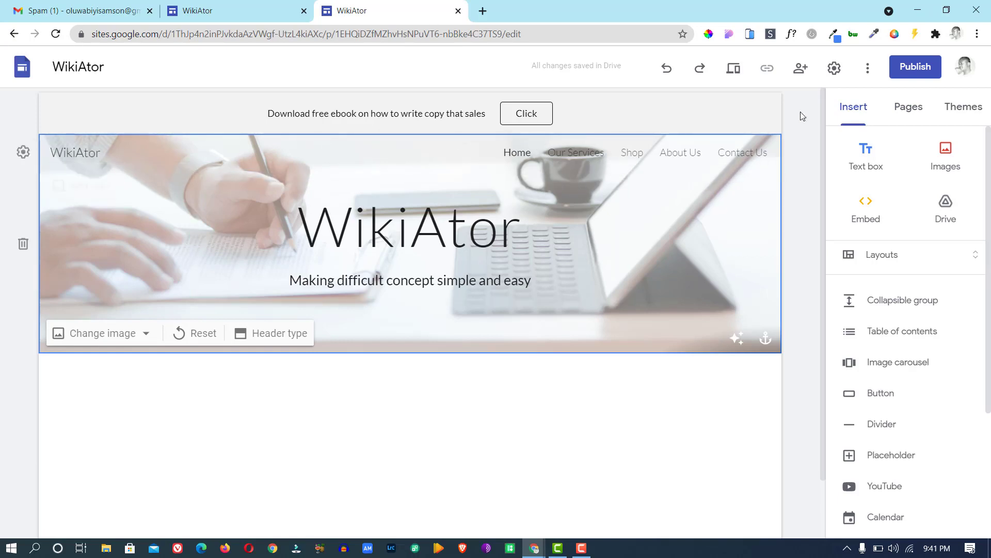
Set the navigation bar colour to Black and compare with the published WikiAtor site.
{"action": "left_click", "coordinate": [835, 68]}
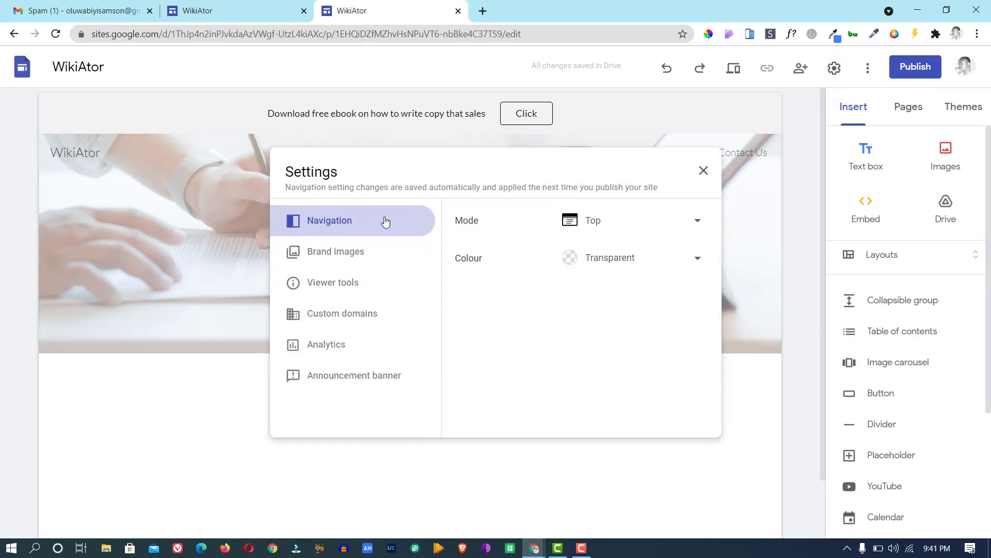
{"action": "left_click", "coordinate": [606, 260]}
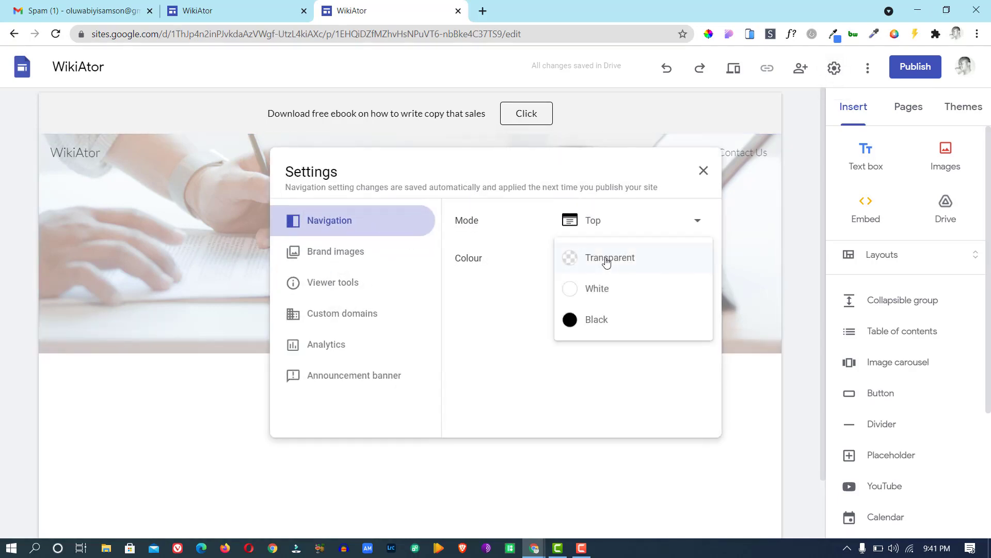
{"action": "left_click", "coordinate": [599, 321]}
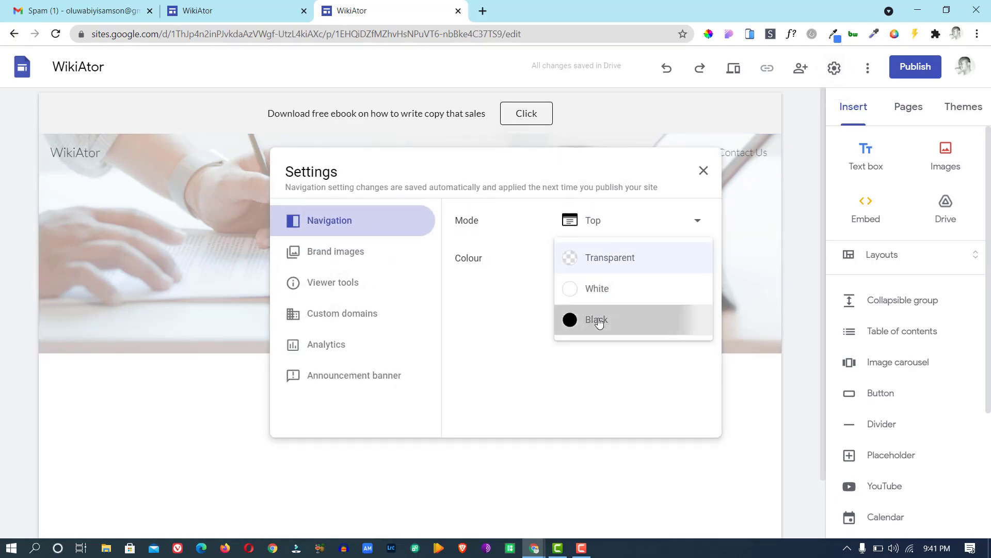
{"action": "left_click", "coordinate": [704, 171]}
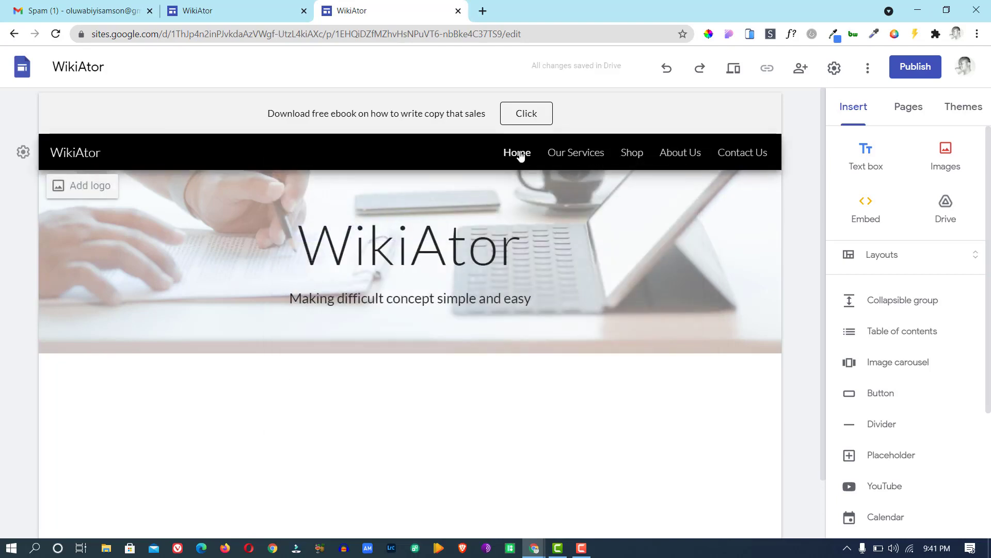
{"action": "left_click", "coordinate": [243, 5]}
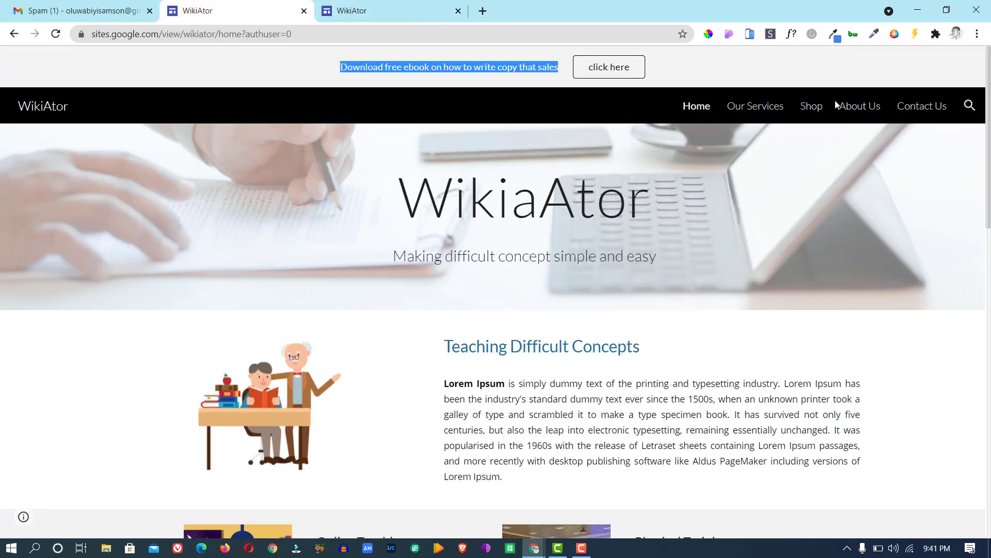
{"action": "left_click", "coordinate": [444, 8]}
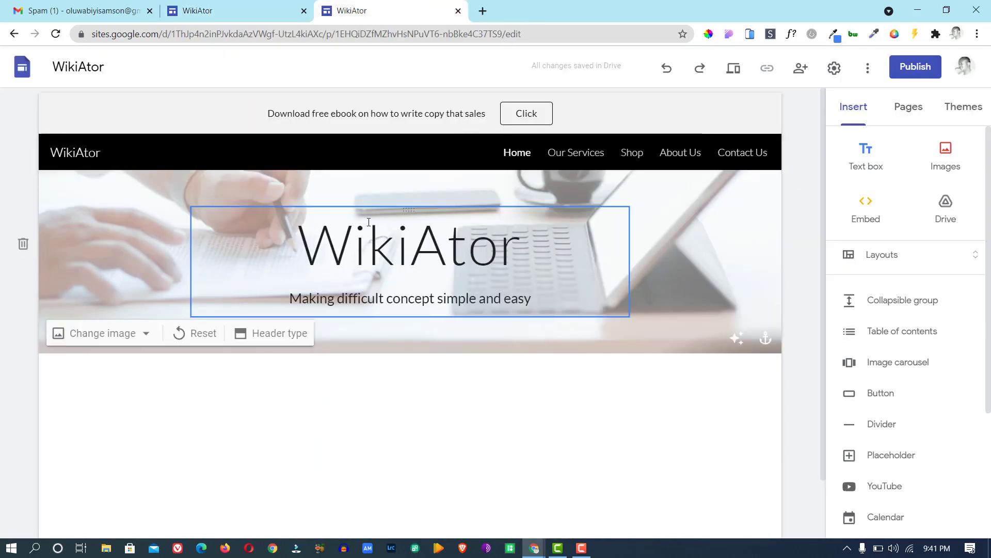
{"action": "left_click", "coordinate": [249, 7]}
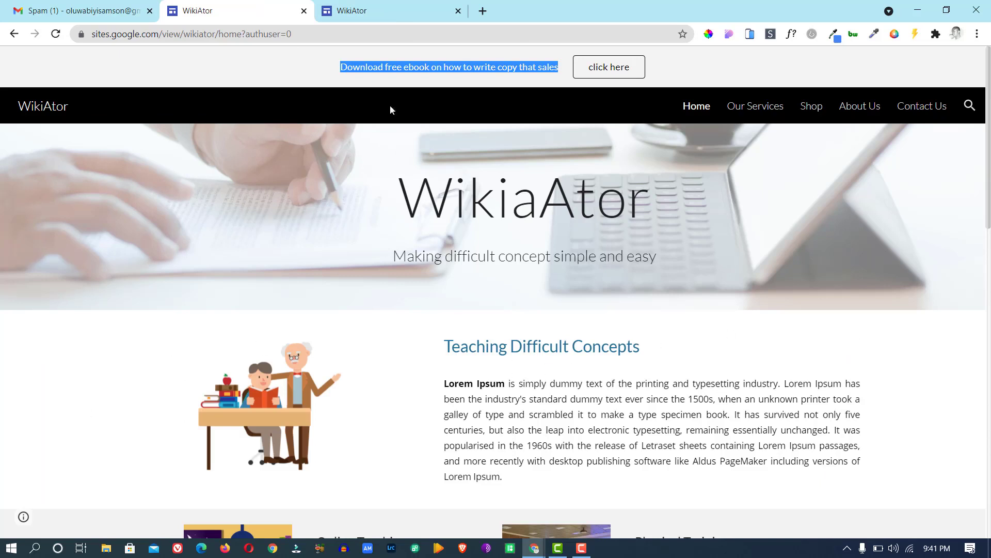
{"action": "left_click", "coordinate": [394, 8]}
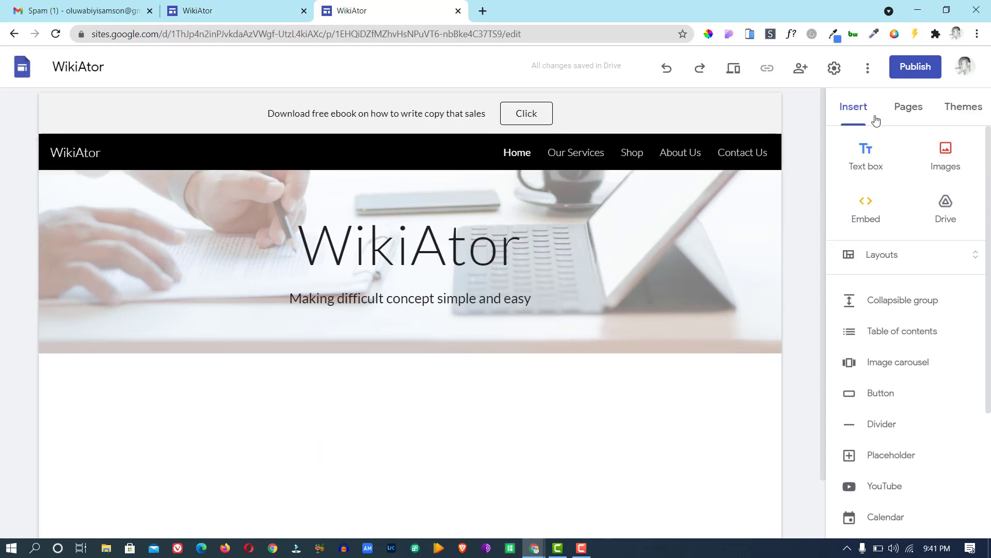
Place the image-left, text-right layout below the header and choose Select image for its placeholder.
{"action": "left_click", "coordinate": [910, 260]}
{"action": "left_click_drag", "start_coordinate": [867, 290], "coordinate": [418, 390]}
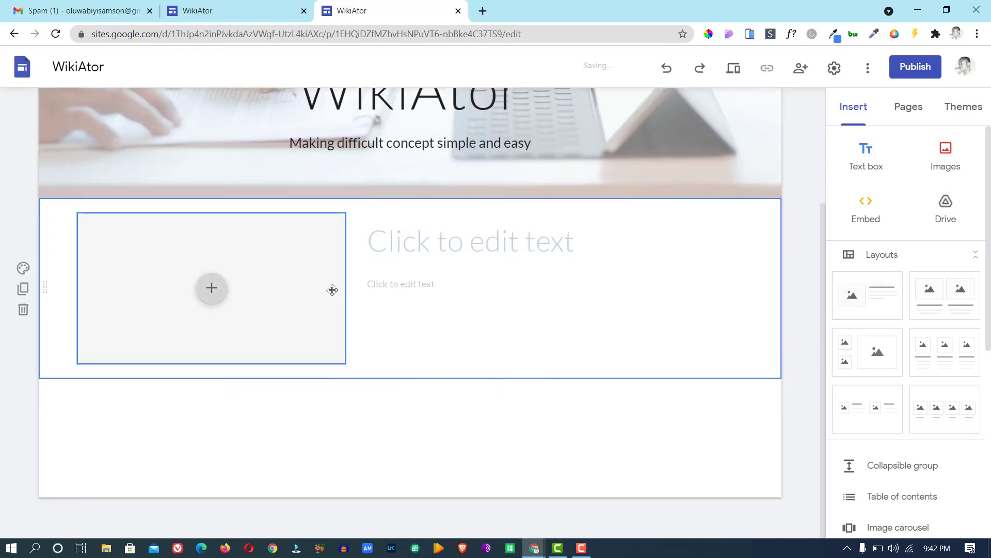
{"action": "left_click", "coordinate": [212, 293]}
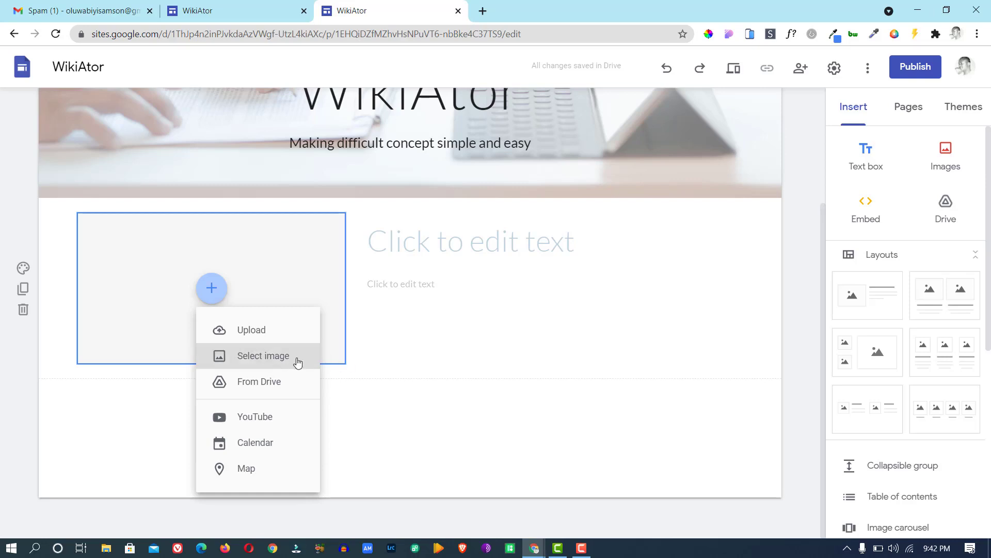
{"action": "left_click", "coordinate": [264, 360]}
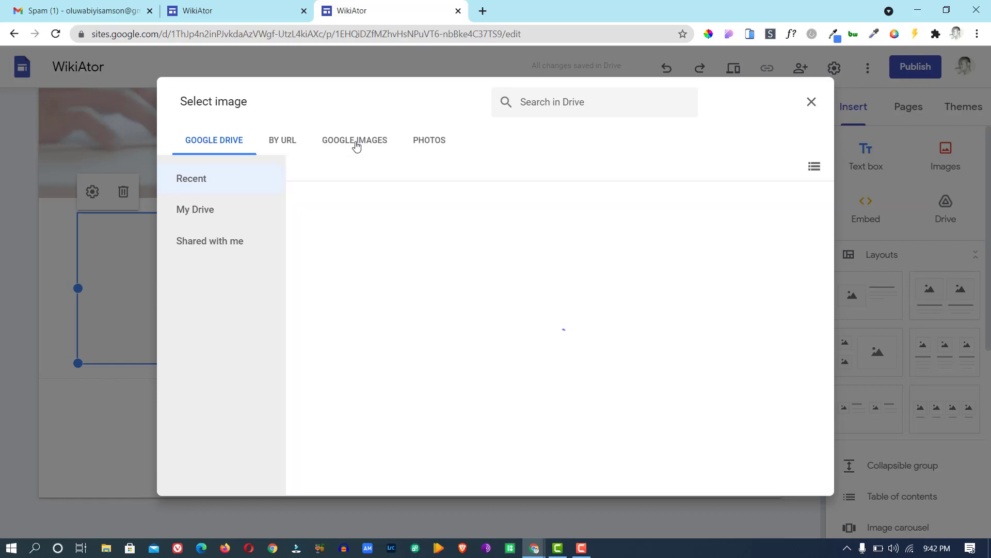
Insert the teacher-at-desk clipart from a Google Images search for 'teaching' into the section's image spot.
{"action": "left_click", "coordinate": [356, 147]}
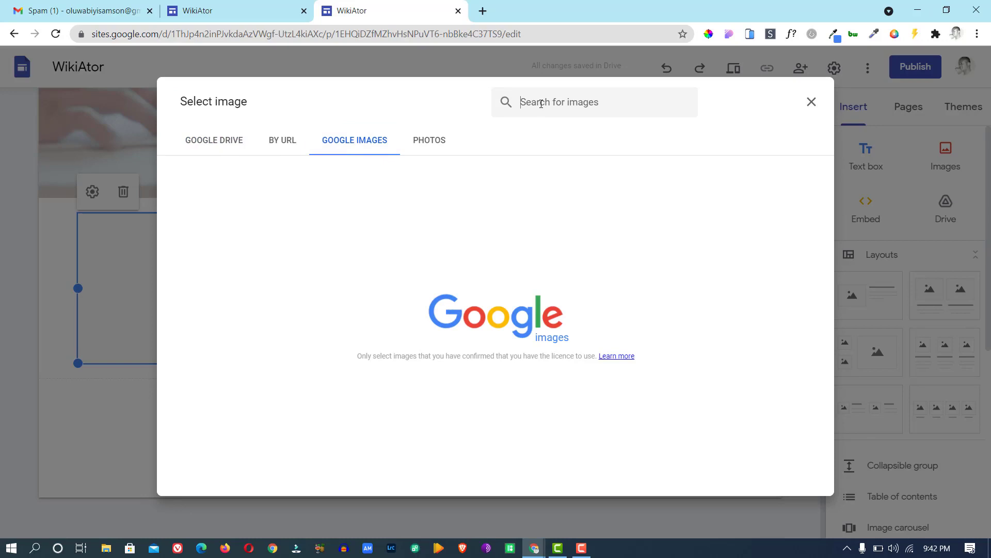
{"action": "type", "text": "teaching"}
{"action": "key", "text": "Return"}
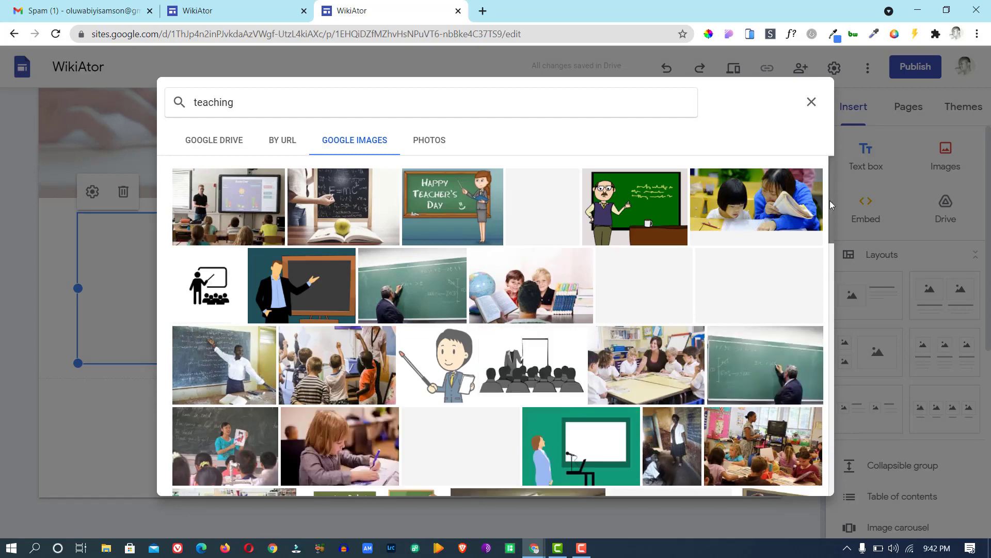
{"action": "scroll", "coordinate": [829, 201], "scroll_direction": "down", "scroll_amount": 4}
{"action": "left_click_drag", "start_coordinate": [832, 233], "coordinate": [887, 481]}
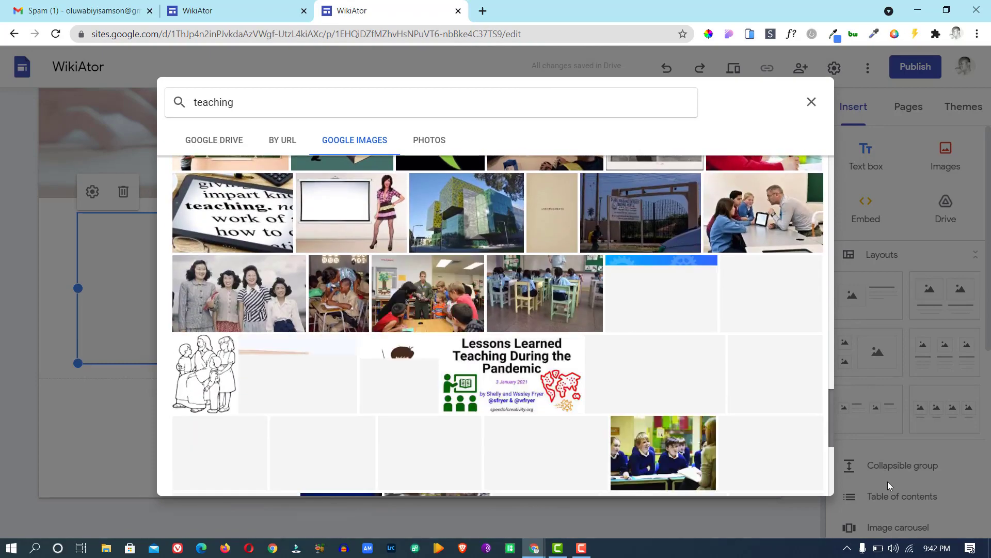
{"action": "left_click_drag", "start_coordinate": [888, 481], "coordinate": [845, 275]}
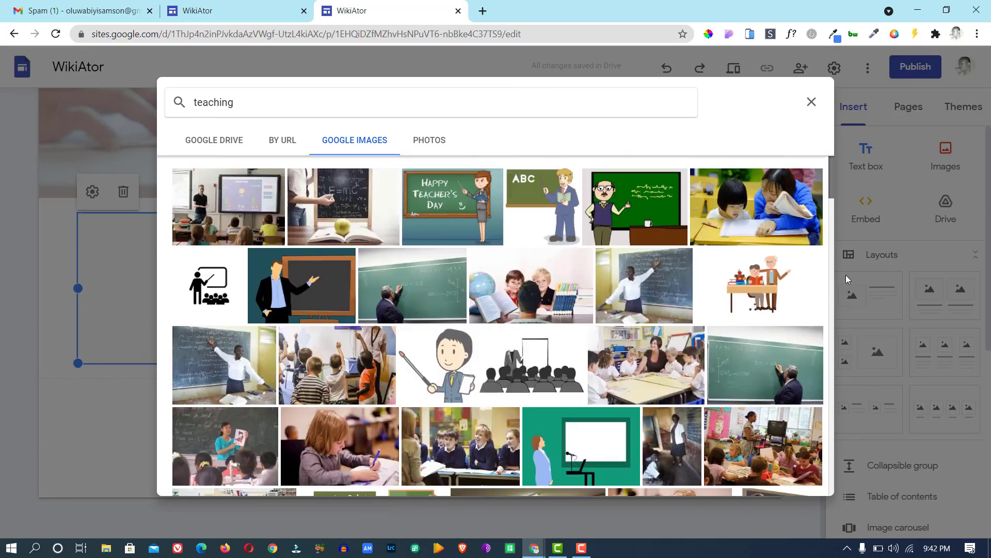
{"action": "left_click", "coordinate": [751, 285]}
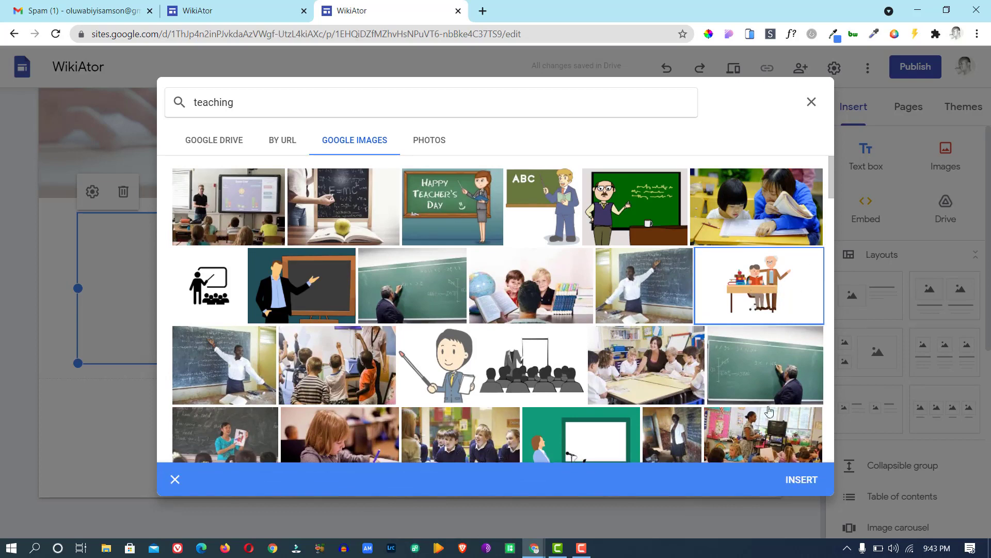
{"action": "left_click", "coordinate": [796, 483]}
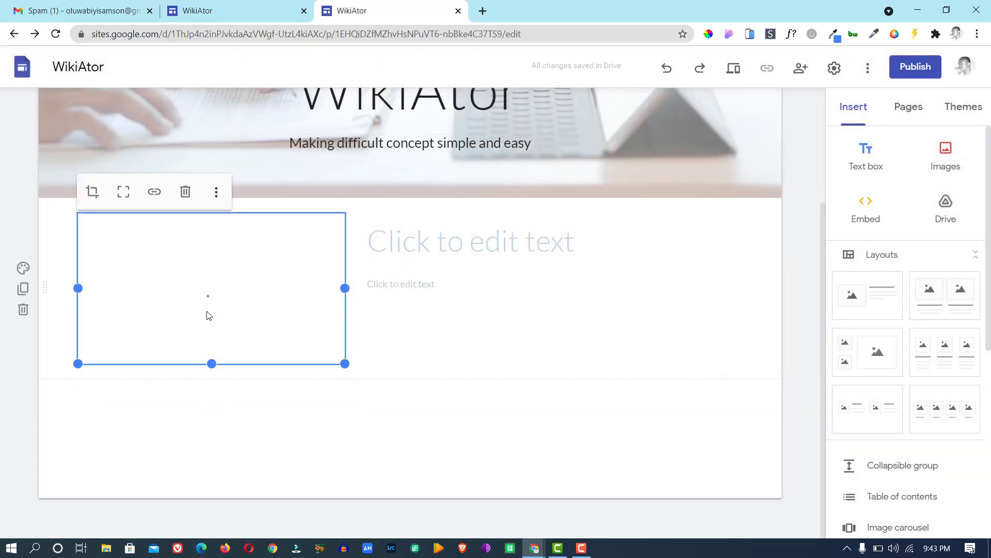
{"action": "left_click", "coordinate": [232, 10]}
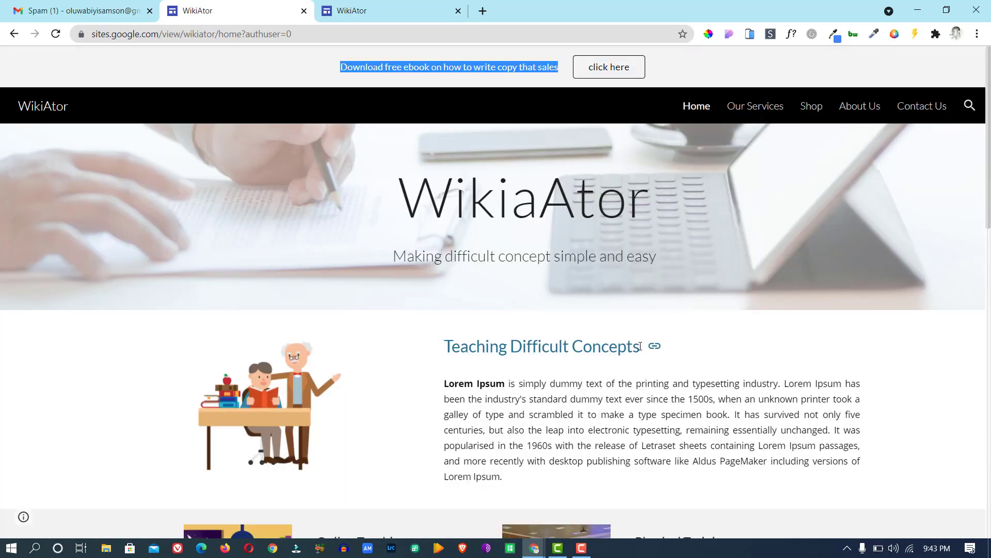
Copy the 'Teaching Difficult Concepts' heading from the published site into the section's title box.
{"action": "left_click_drag", "start_coordinate": [640, 346], "coordinate": [444, 354]}
{"action": "right_click", "coordinate": [468, 345]}
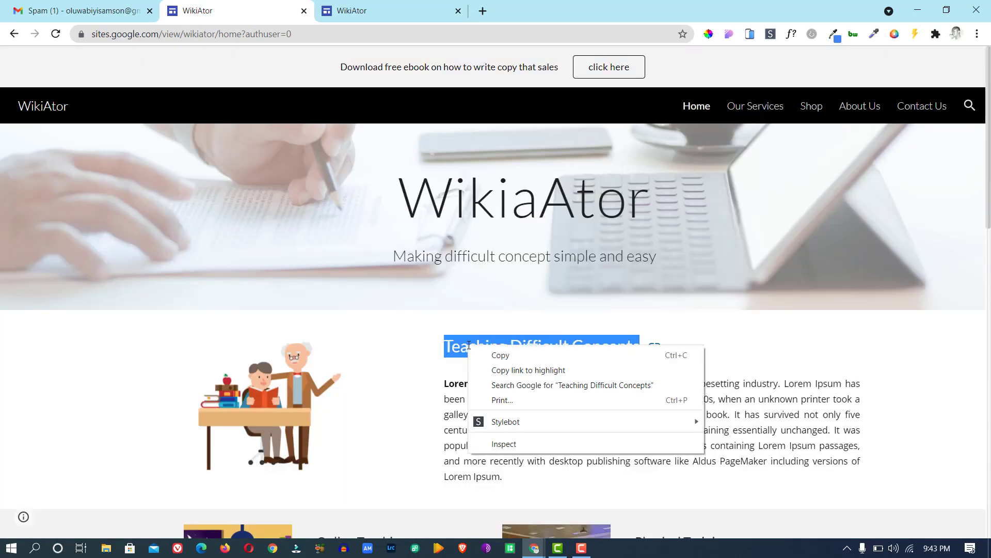
{"action": "left_click", "coordinate": [489, 354]}
{"action": "left_click", "coordinate": [378, 14]}
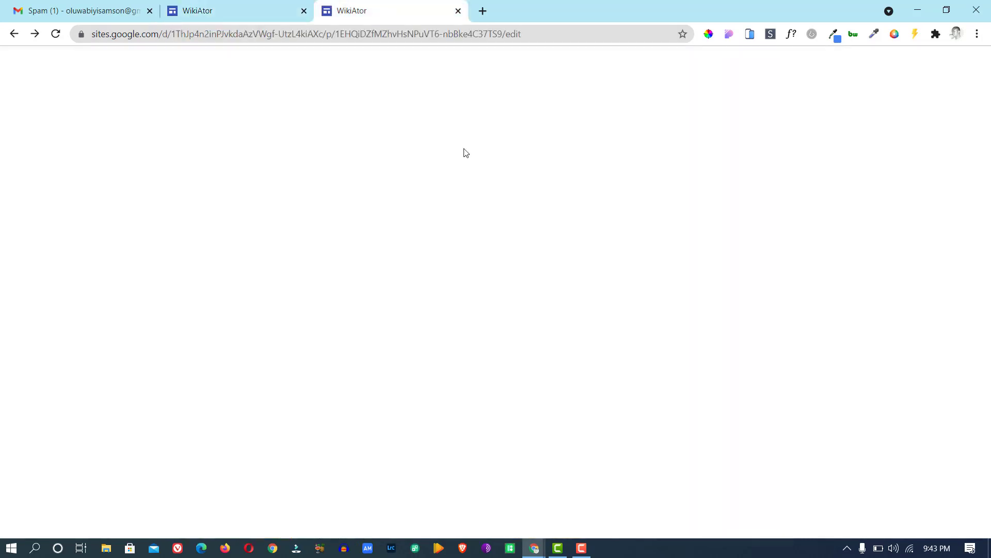
{"action": "left_click", "coordinate": [473, 231]}
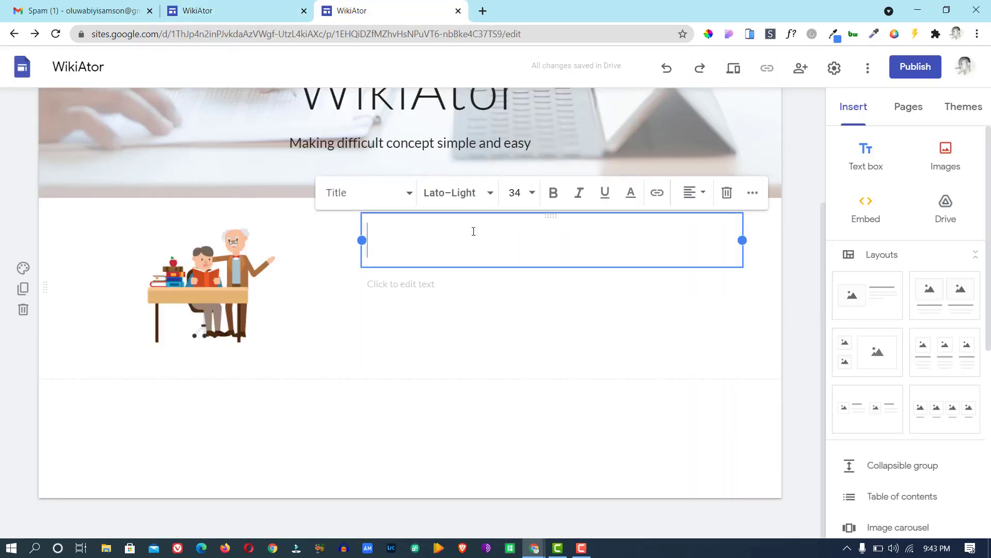
{"action": "key", "text": "ctrl+v"}
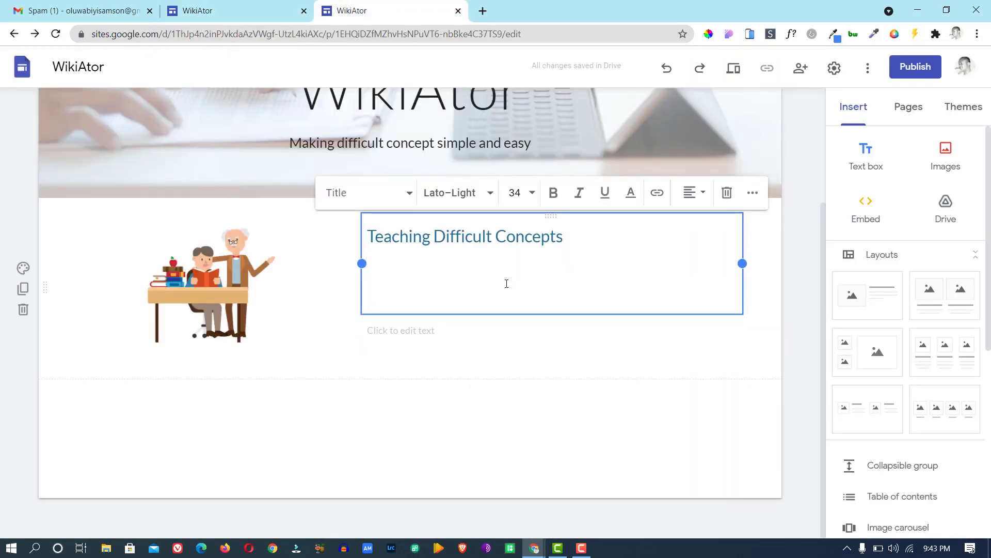
{"action": "key", "text": "BackSpace"}
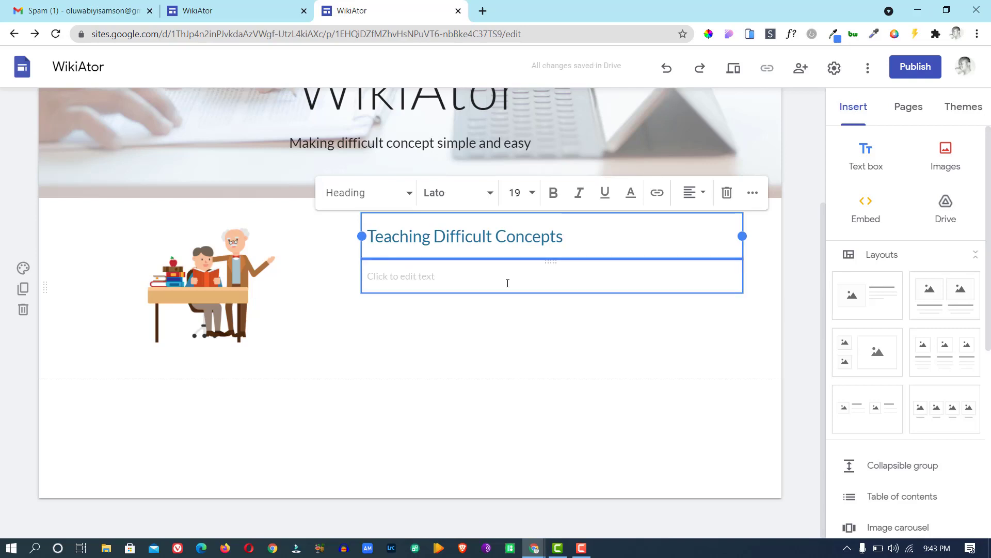
Copy the Lorem Ipsum paragraph from the published site into the section's body text box.
{"action": "left_click", "coordinate": [382, 276]}
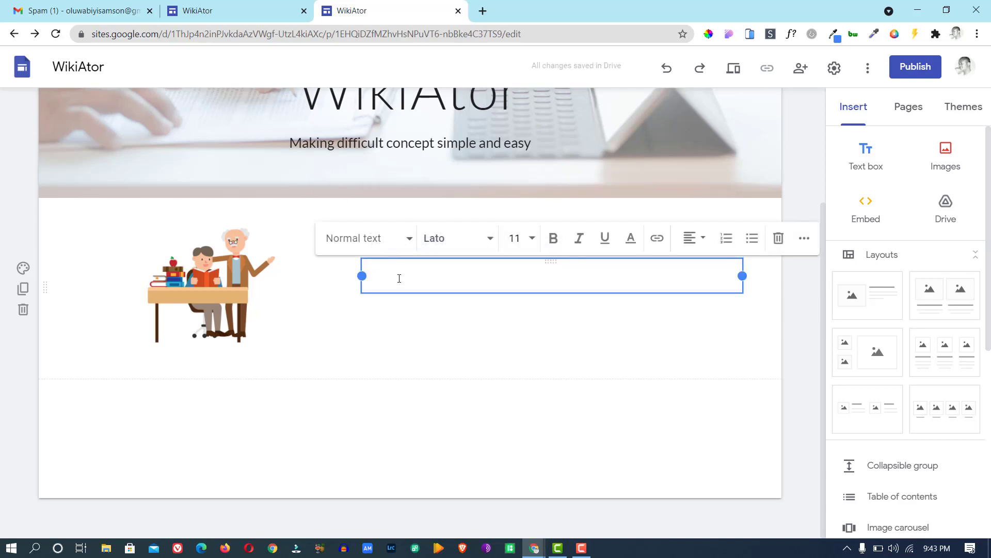
{"action": "left_click", "coordinate": [247, 10]}
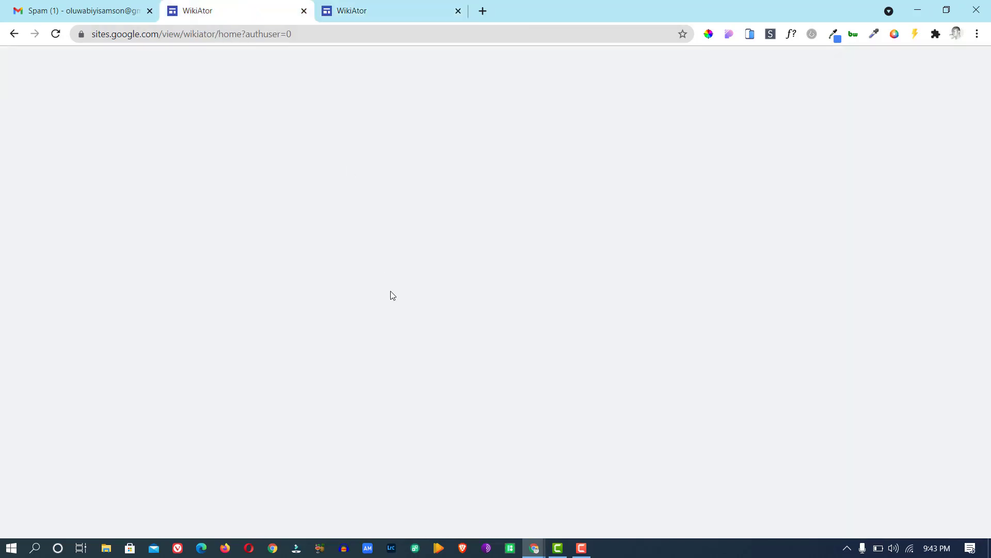
{"action": "left_click_drag", "start_coordinate": [511, 482], "coordinate": [445, 393]}
{"action": "right_click", "coordinate": [454, 399]}
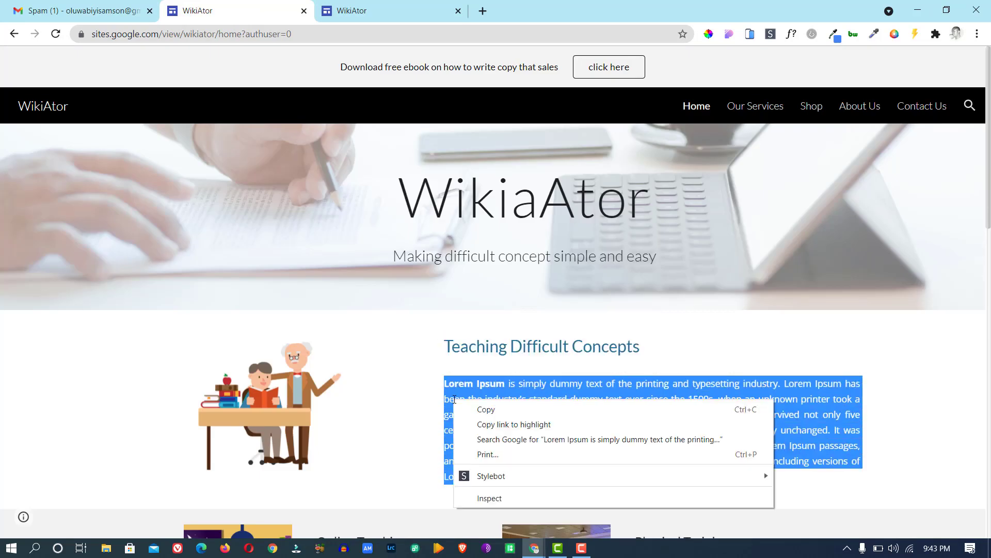
{"action": "left_click", "coordinate": [481, 409]}
{"action": "left_click", "coordinate": [372, 12]}
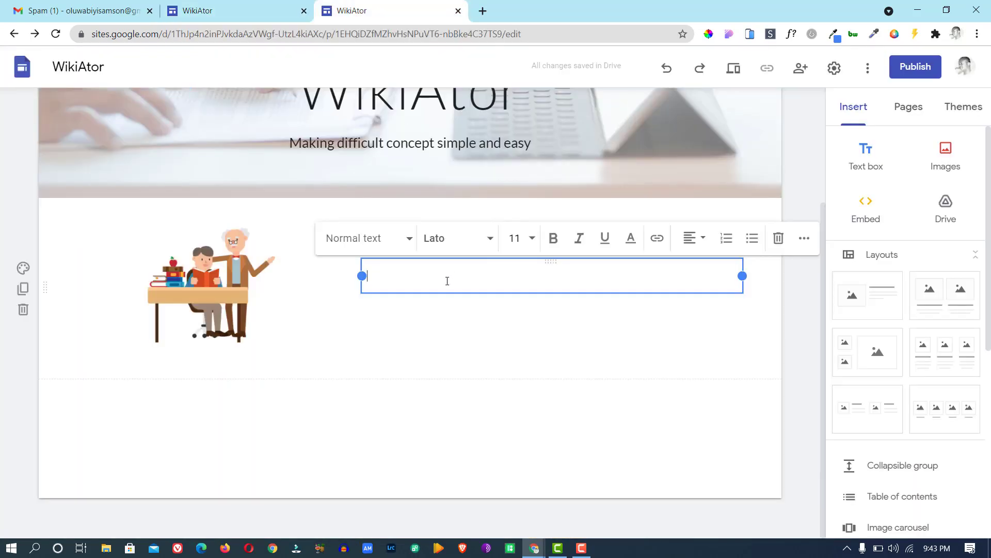
{"action": "key", "text": "ctrl+v"}
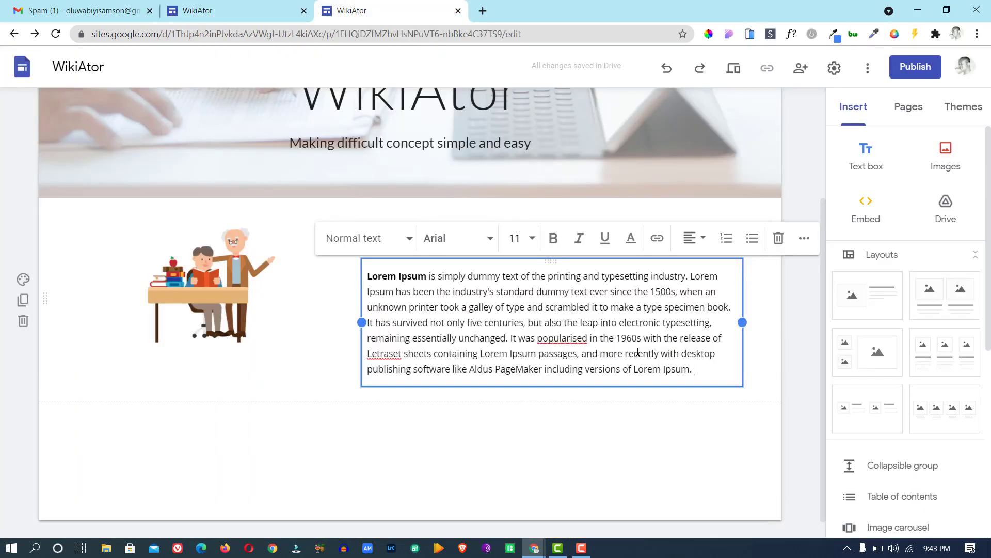
{"action": "left_click", "coordinate": [206, 10]}
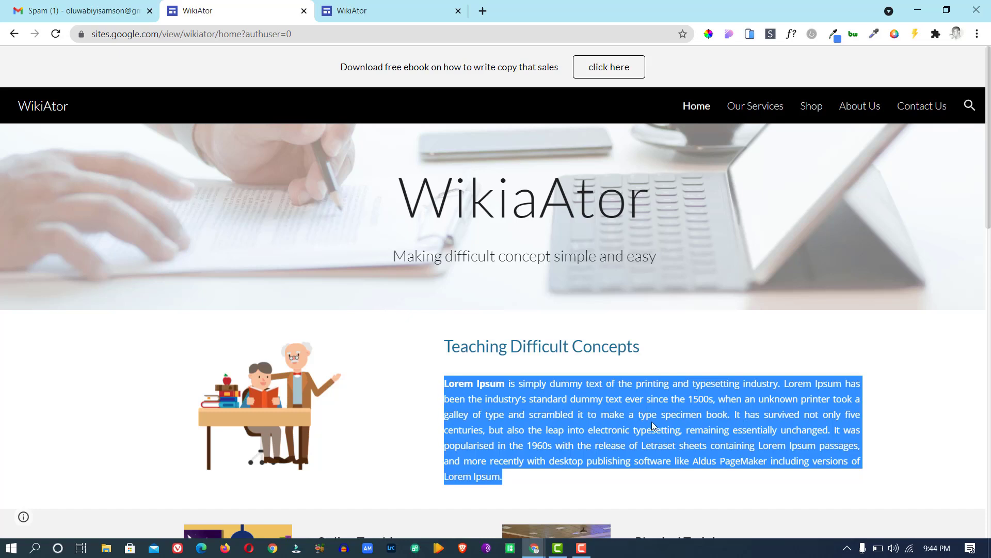
Fully justify the Lorem Ipsum paragraph and add a two-images-with-text section below it.
{"action": "left_click", "coordinate": [376, 11]}
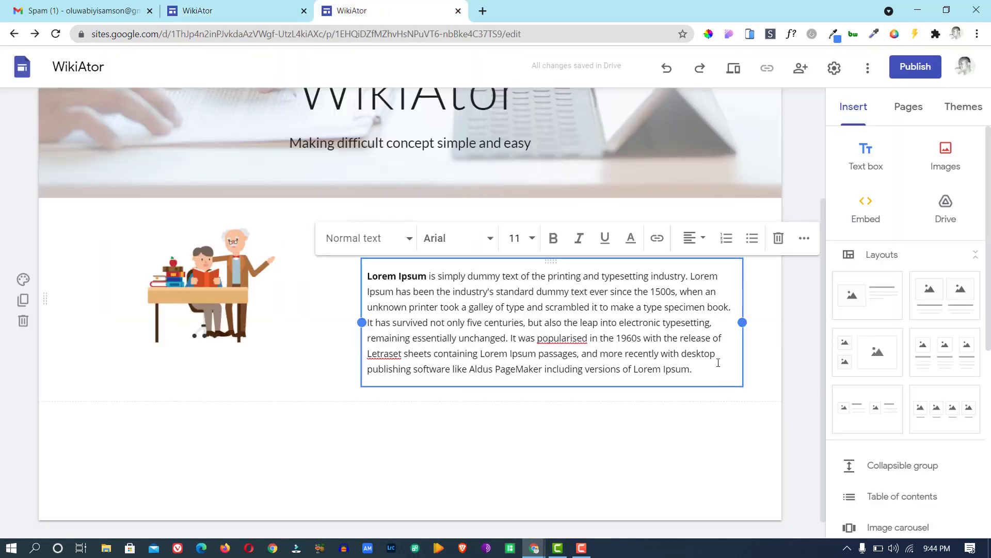
{"action": "left_click", "coordinate": [701, 241]}
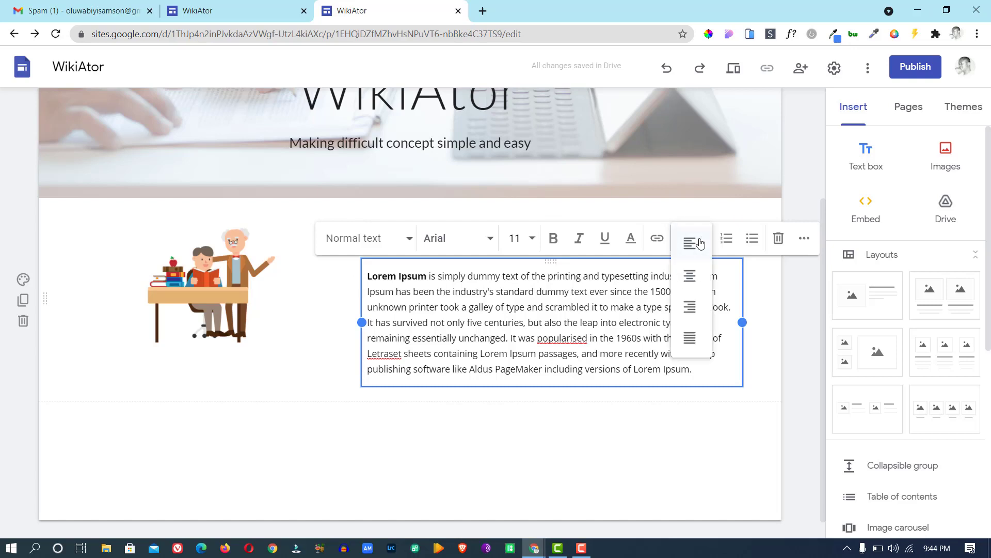
{"action": "left_click", "coordinate": [701, 340]}
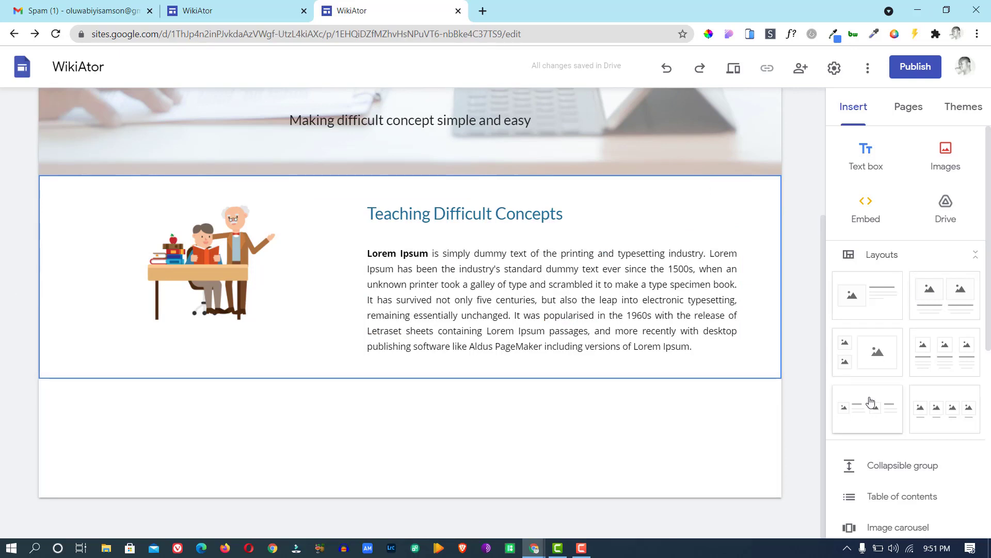
{"action": "left_click_drag", "start_coordinate": [869, 403], "coordinate": [391, 405]}
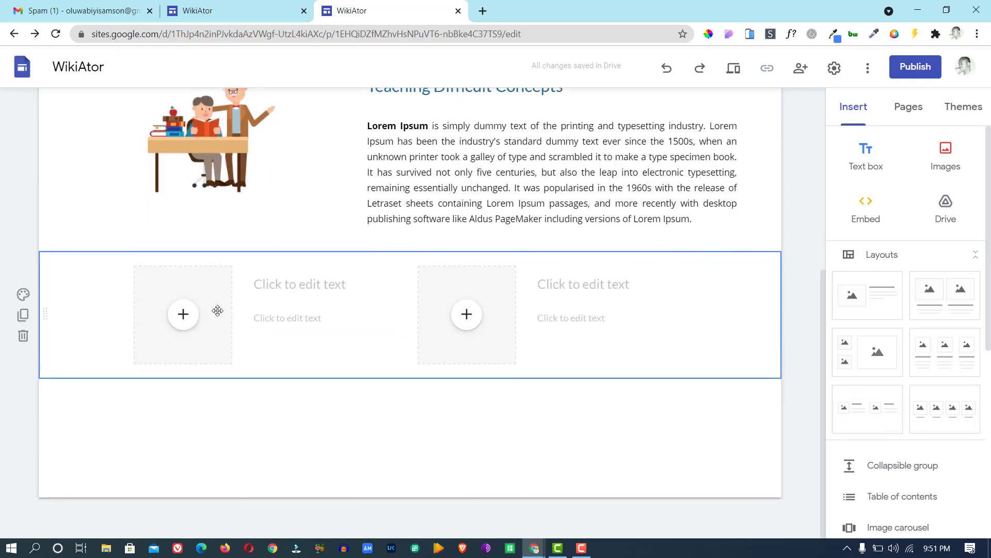
Fill the left image slot with the blue illustration from a Google Images search for 'online teaching'.
{"action": "left_click", "coordinate": [184, 316]}
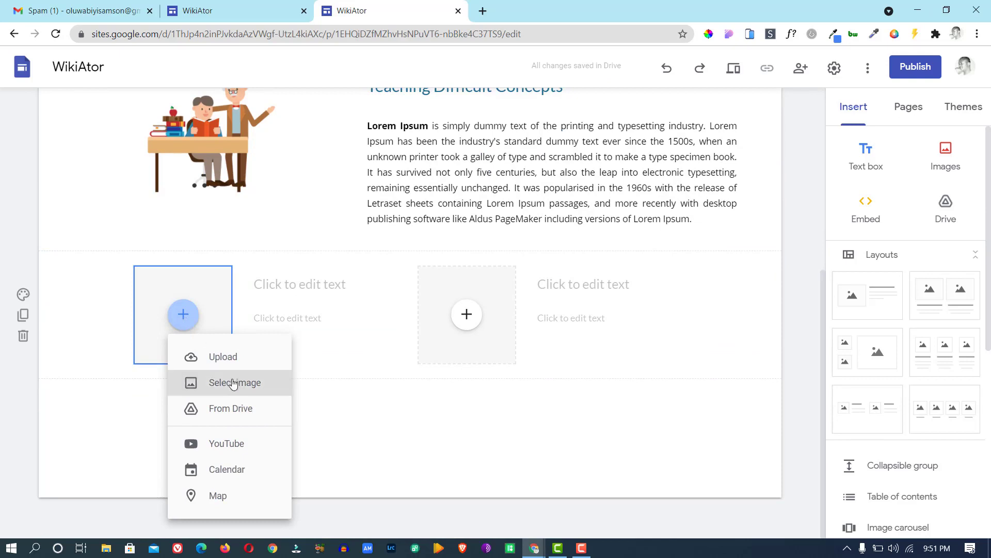
{"action": "left_click", "coordinate": [233, 384]}
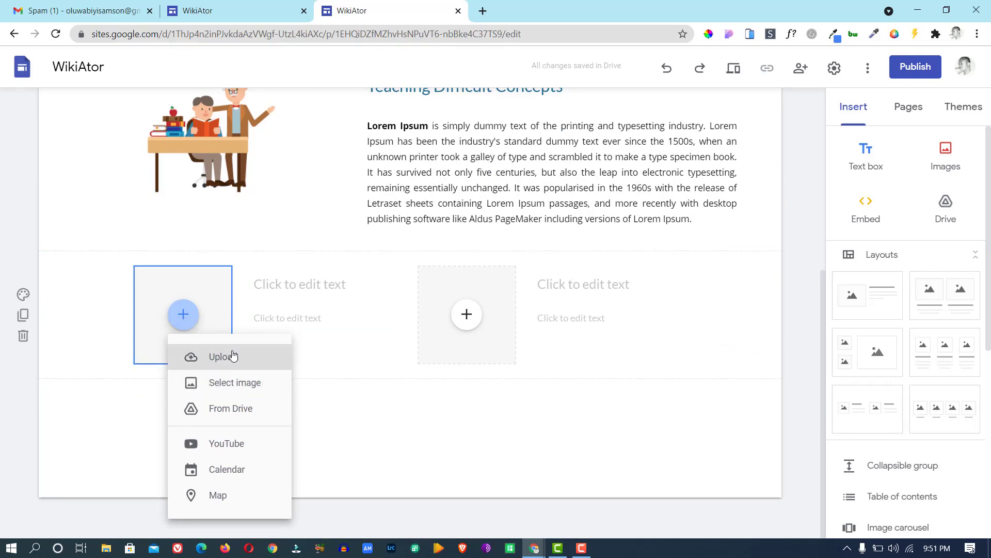
{"action": "left_click_drag", "start_coordinate": [232, 377], "coordinate": [240, 384]}
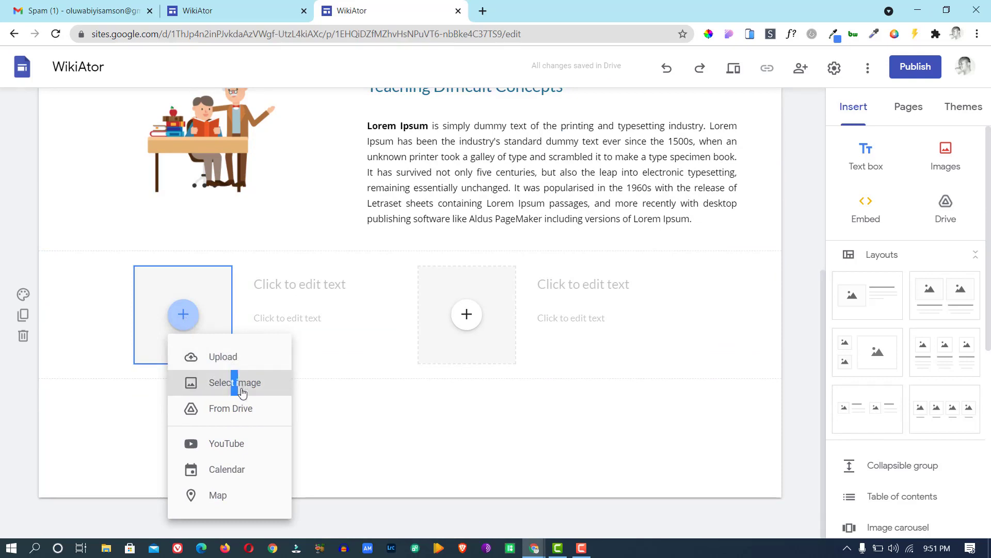
{"action": "left_click_drag", "start_coordinate": [249, 419], "coordinate": [250, 385]}
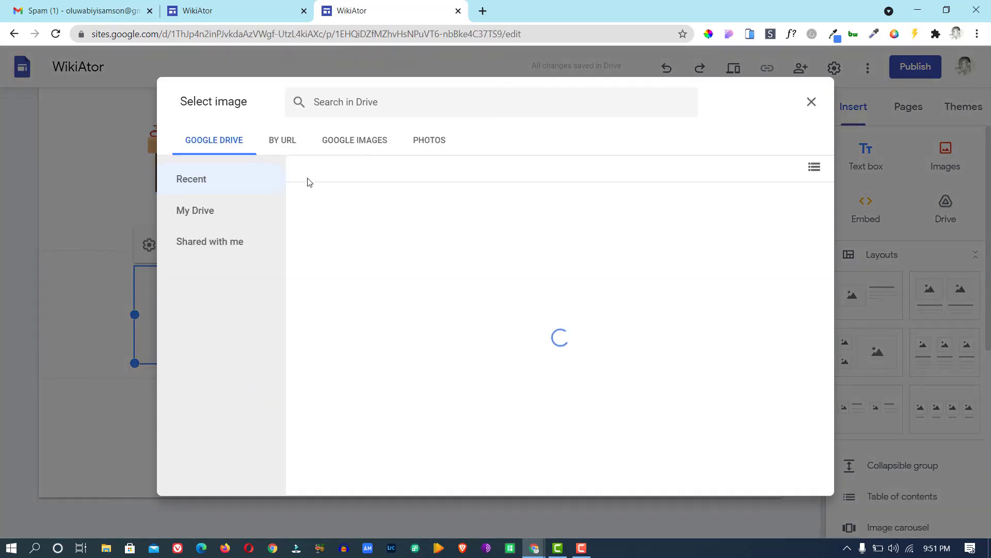
{"action": "left_click", "coordinate": [354, 138]}
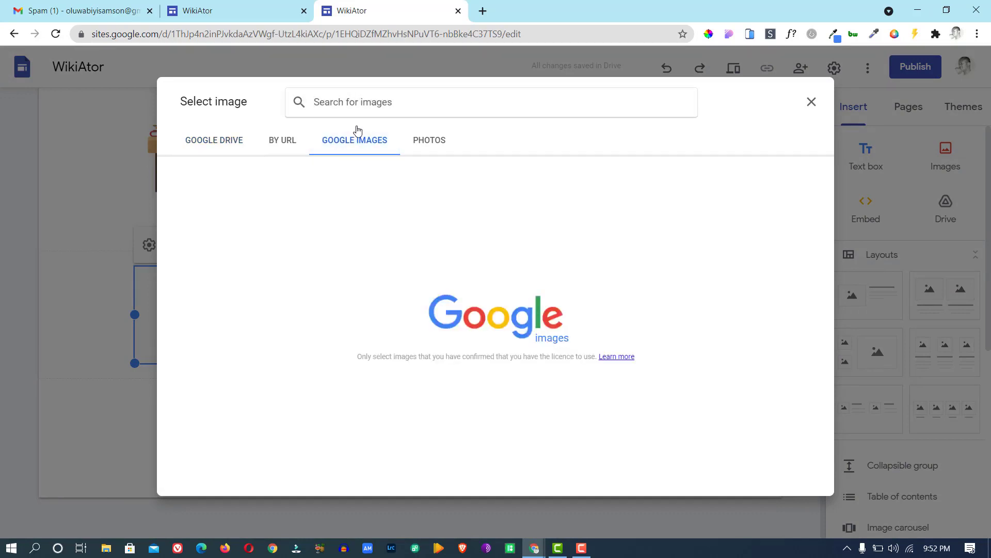
{"action": "type", "text": "online"}
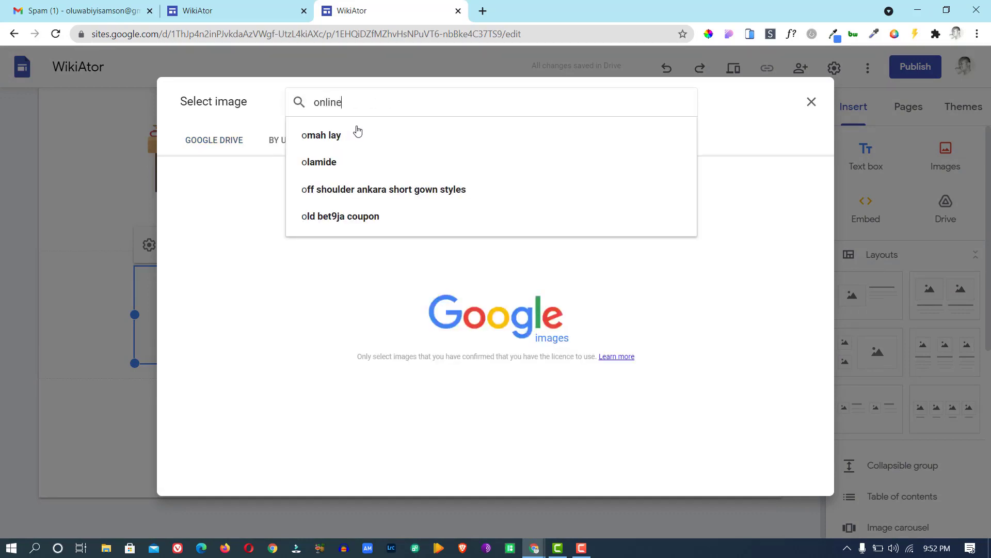
{"action": "type", "text": " teaching"}
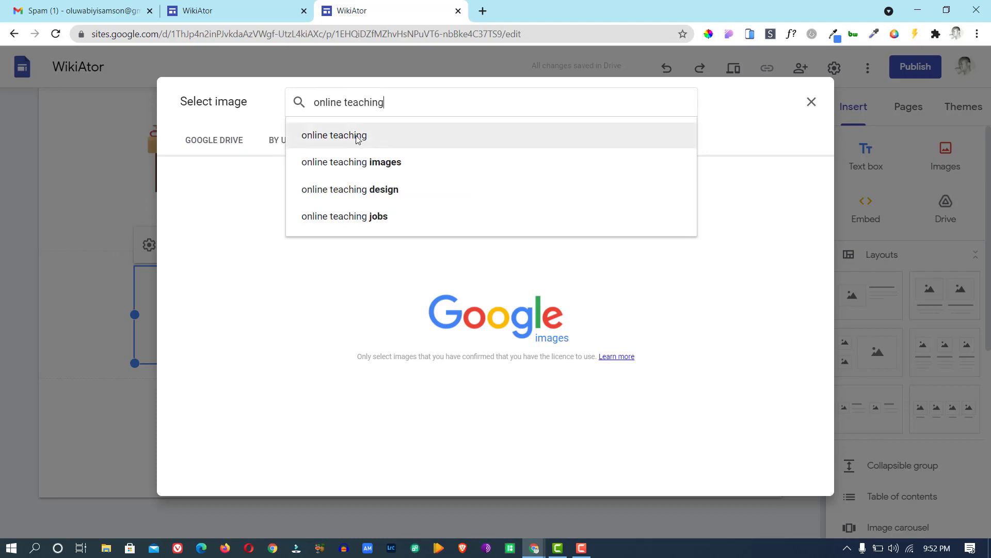
{"action": "left_click", "coordinate": [357, 137]}
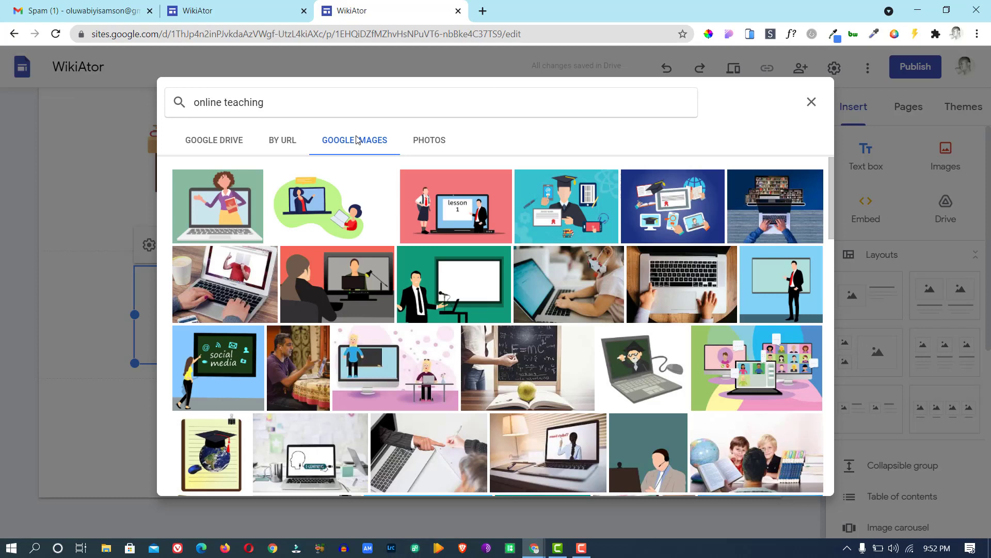
{"action": "left_click", "coordinate": [663, 214]}
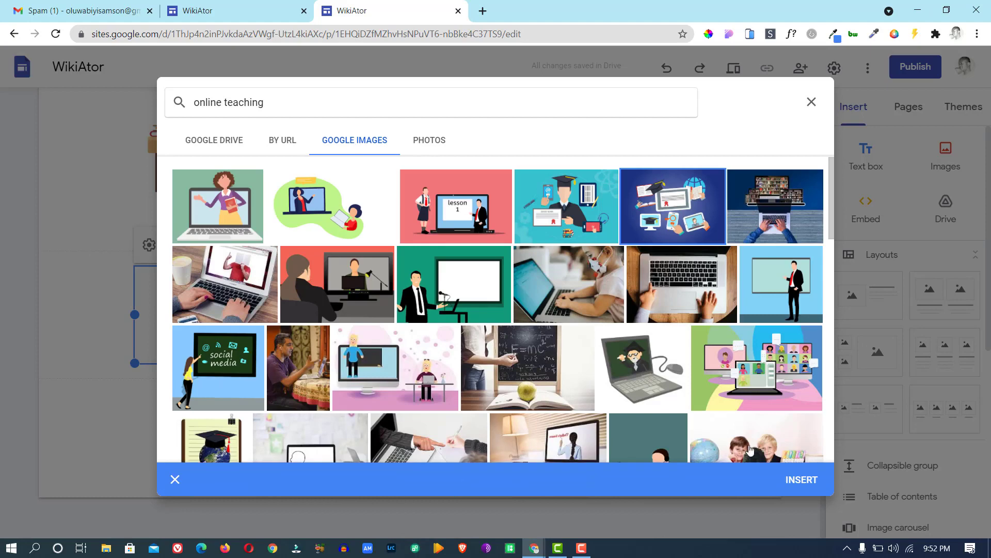
{"action": "left_click", "coordinate": [799, 484]}
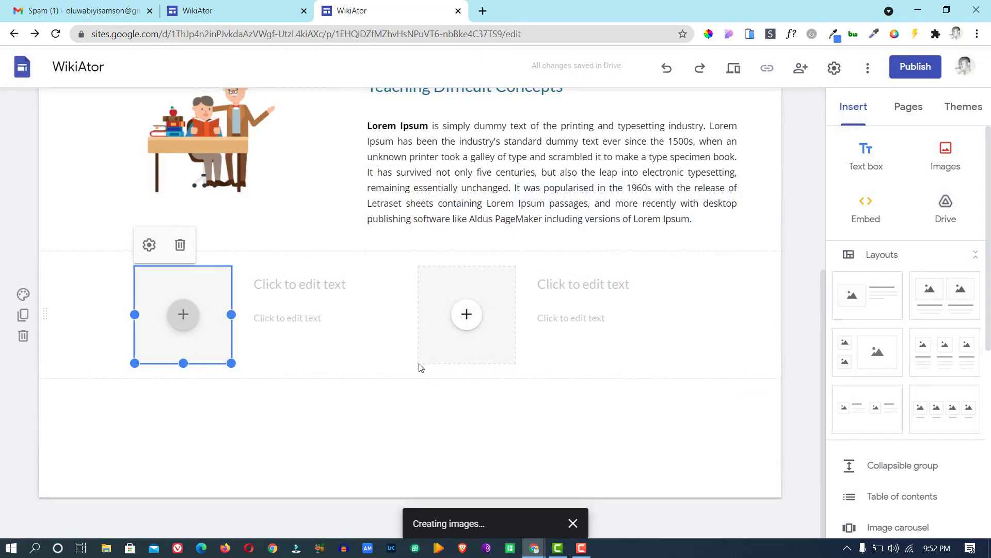
Copy the 'Online Teaching' heading from the published site into the left block's heading.
{"action": "left_click", "coordinate": [220, 6]}
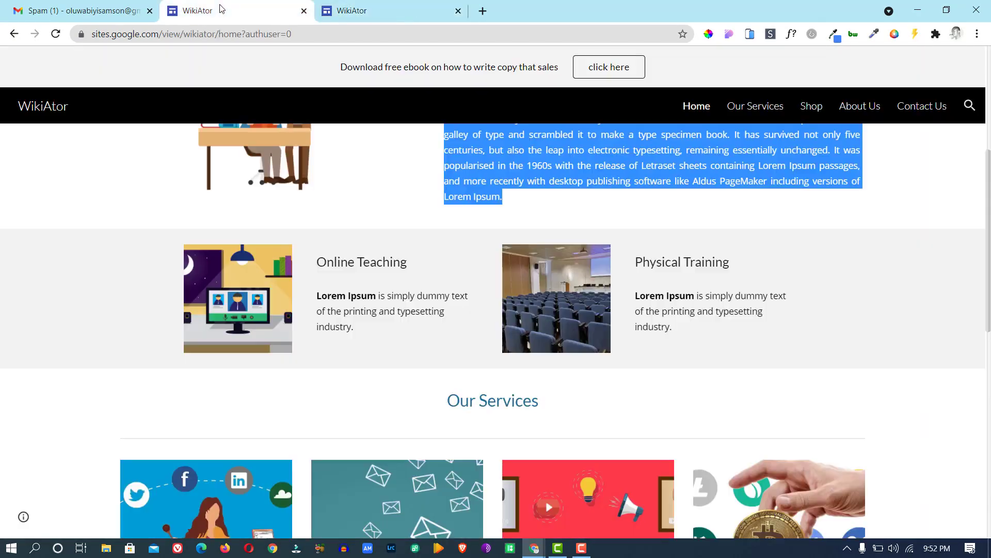
{"action": "left_click_drag", "start_coordinate": [417, 268], "coordinate": [321, 261]}
{"action": "right_click", "coordinate": [328, 262]}
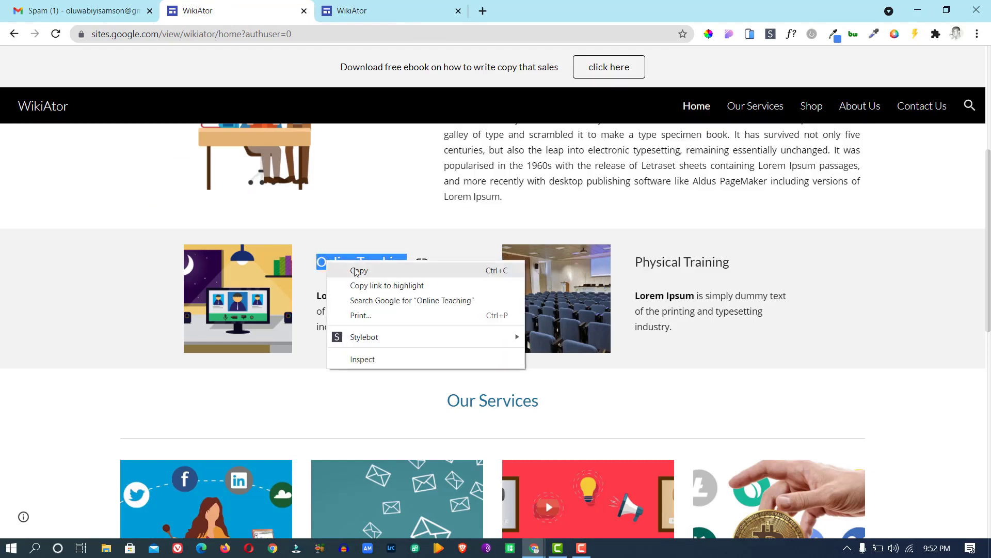
{"action": "left_click", "coordinate": [357, 269]}
{"action": "left_click", "coordinate": [365, 11]}
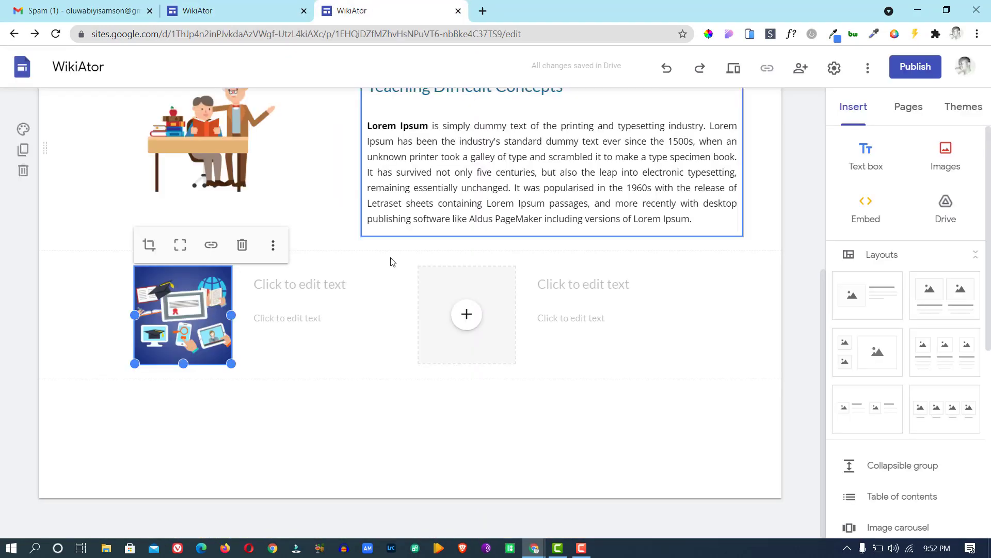
{"action": "left_click", "coordinate": [324, 281]}
{"action": "key", "text": "ctrl+v"}
Copy the Online Teaching Lorem Ipsum description into the text box below the heading.
{"action": "left_click", "coordinate": [311, 317]}
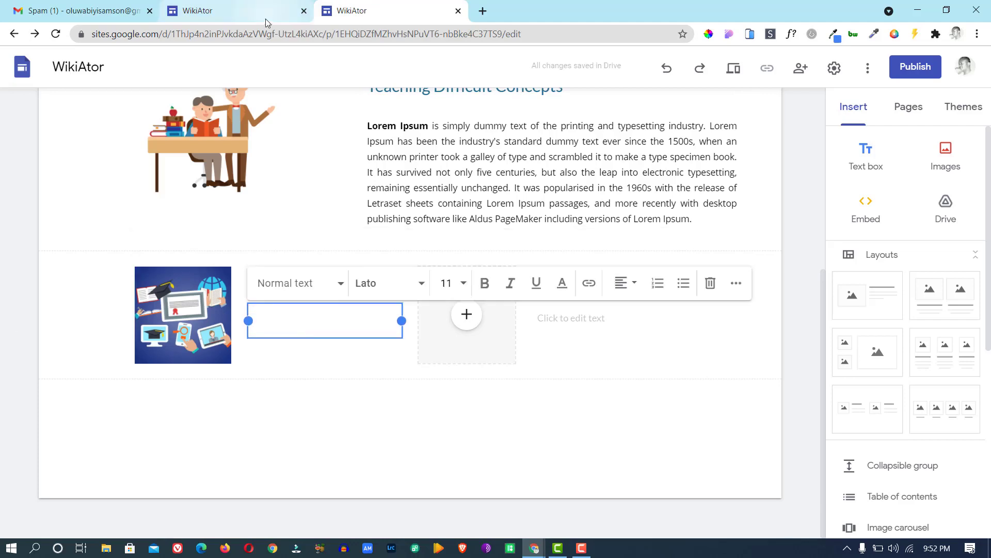
{"action": "left_click", "coordinate": [239, 11]}
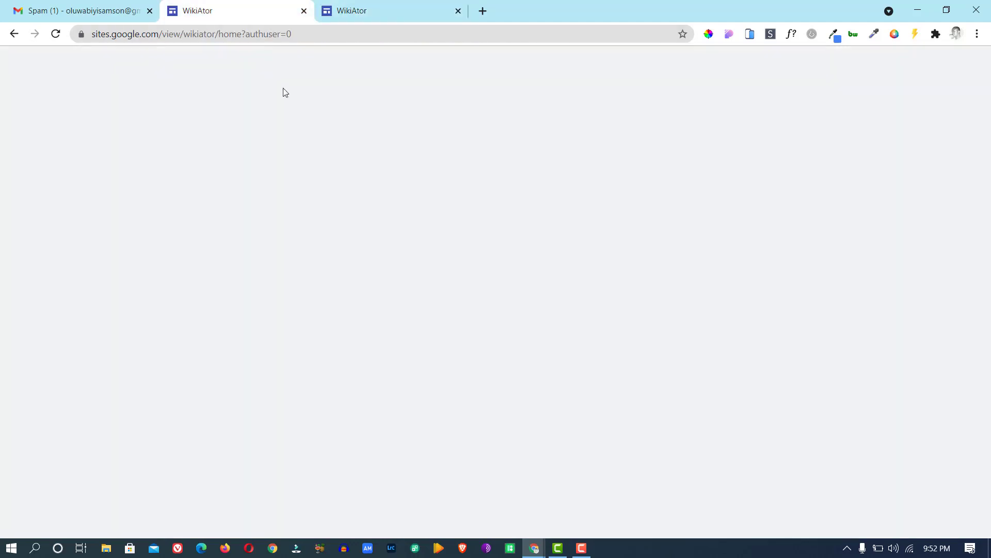
{"action": "left_click_drag", "start_coordinate": [353, 327], "coordinate": [316, 300]}
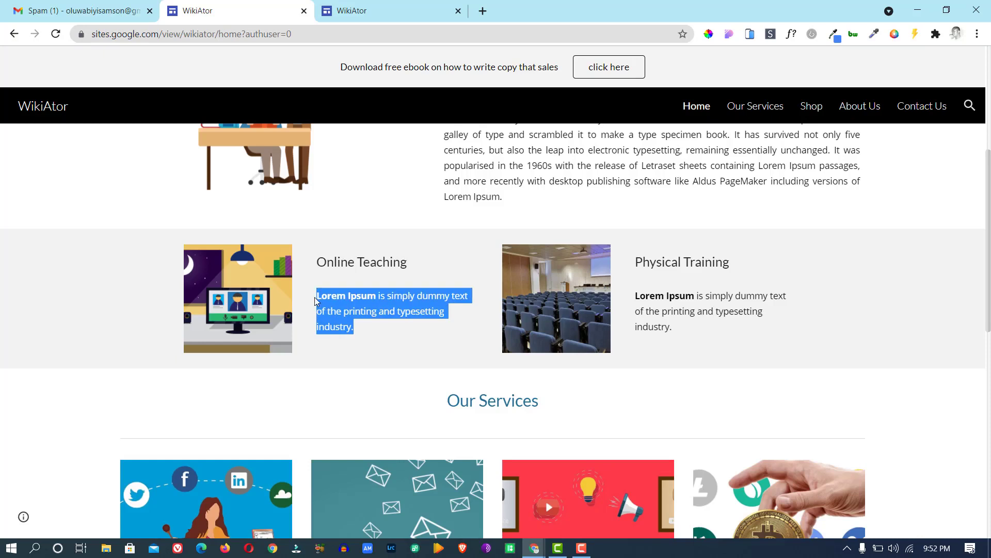
{"action": "right_click", "coordinate": [326, 300]}
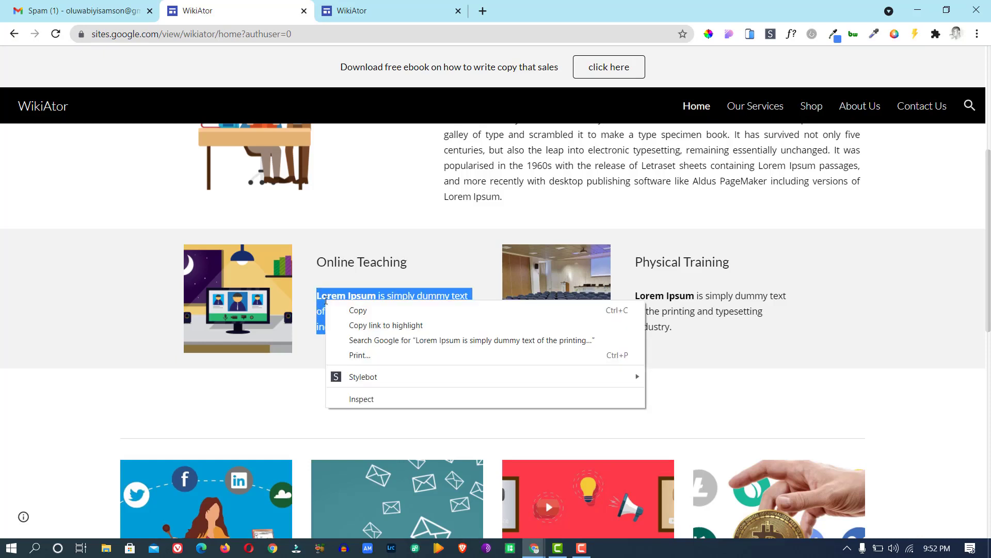
{"action": "left_click", "coordinate": [356, 310]}
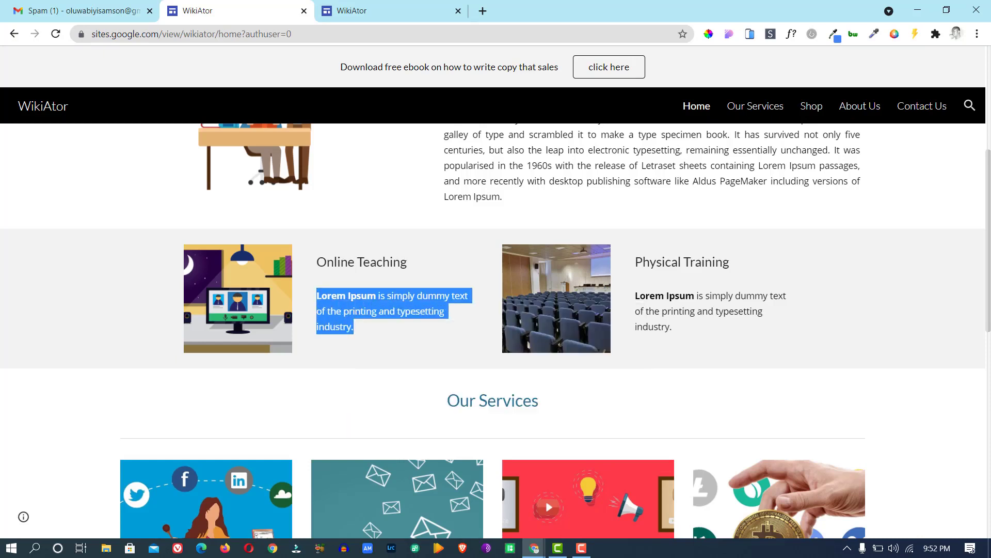
{"action": "left_click", "coordinate": [343, 10]}
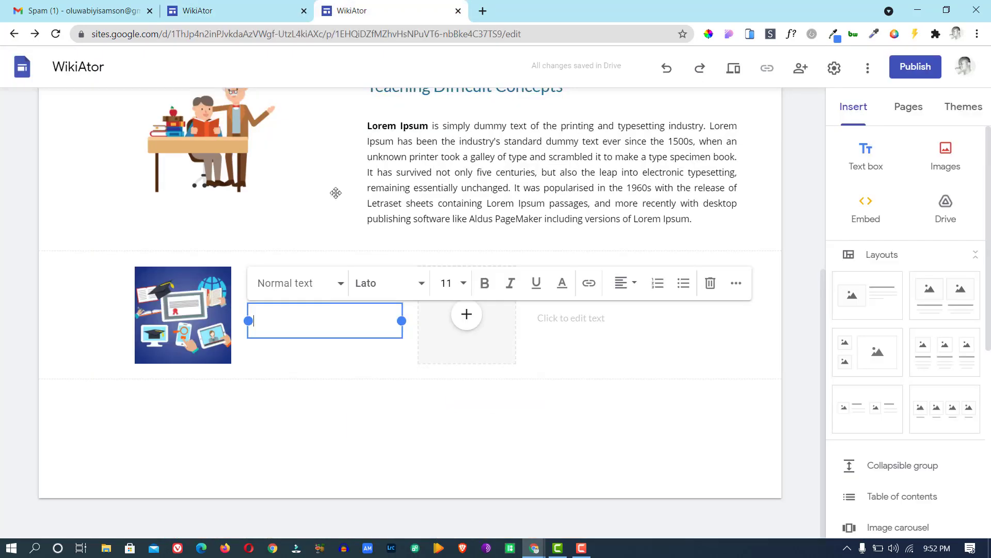
{"action": "right_click", "coordinate": [302, 327]}
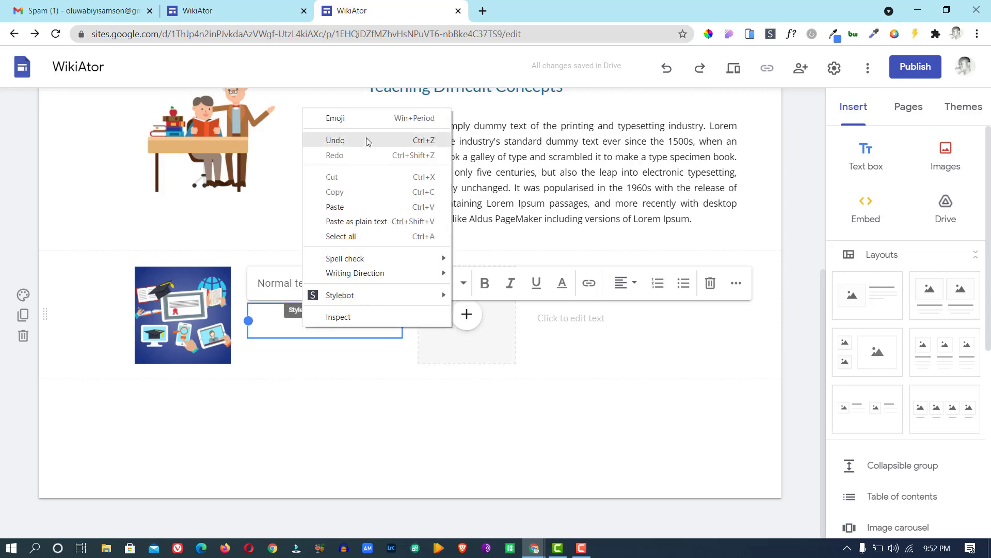
{"action": "left_click", "coordinate": [345, 206]}
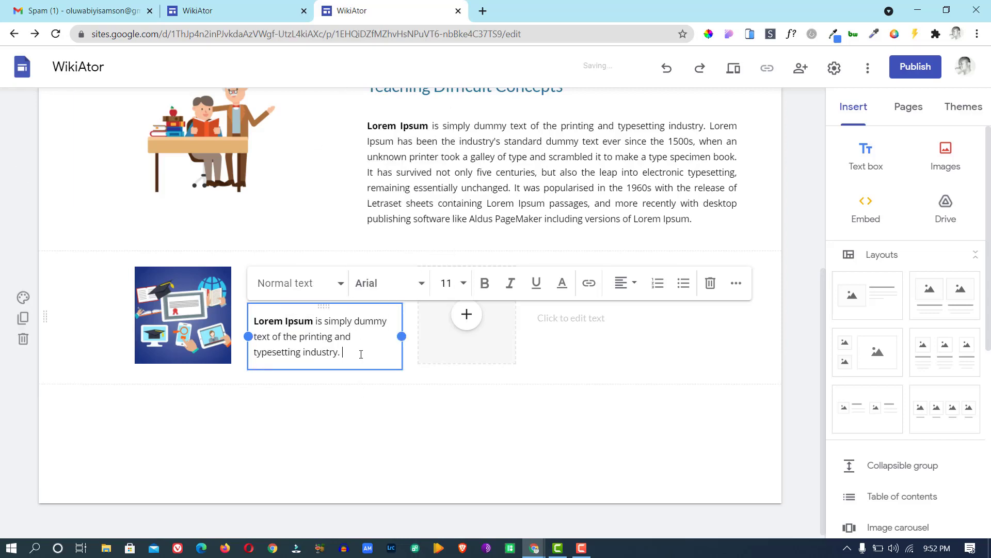
{"action": "left_click", "coordinate": [554, 332]}
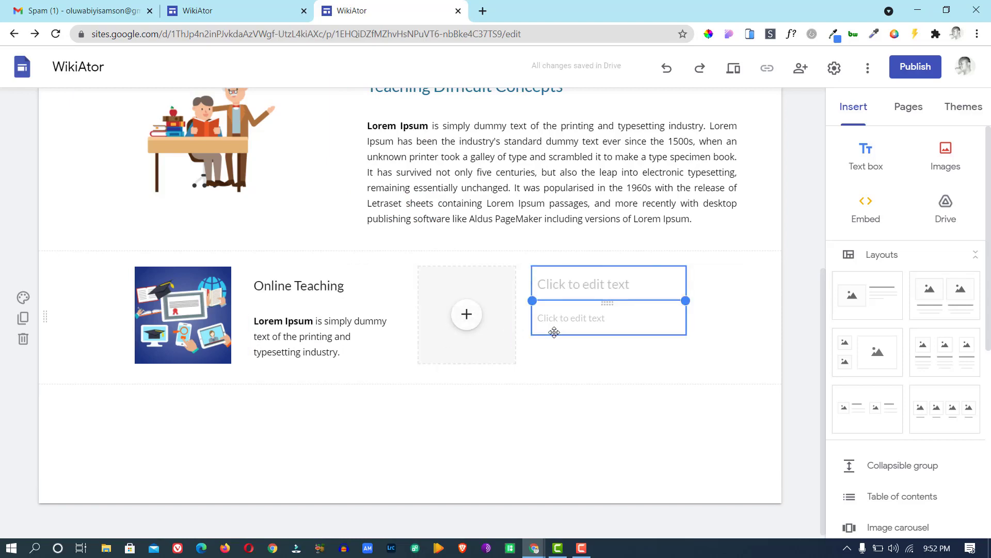
Insert a graduation-cap and globe illustration from a Google Images 'training' search into the right slot.
{"action": "left_click", "coordinate": [469, 320]}
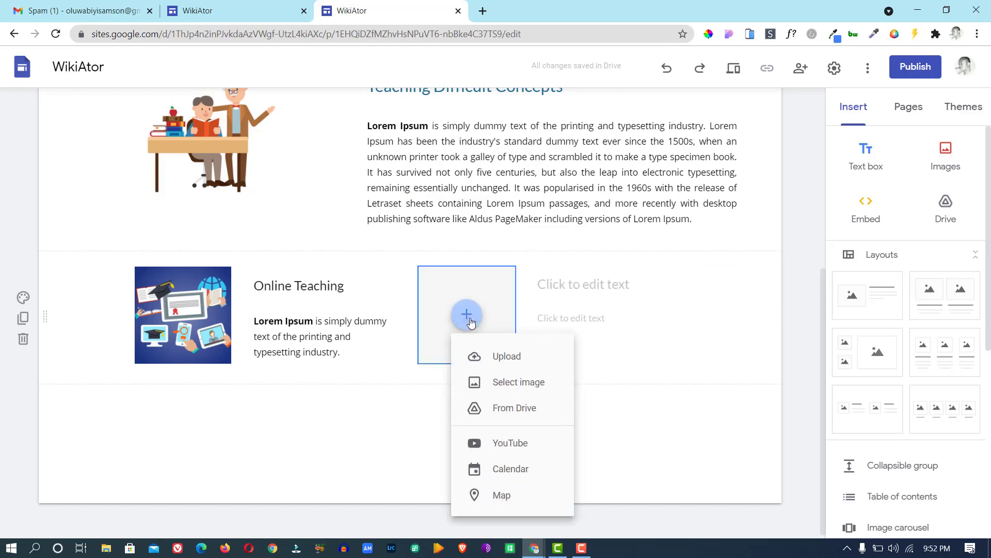
{"action": "left_click", "coordinate": [508, 384]}
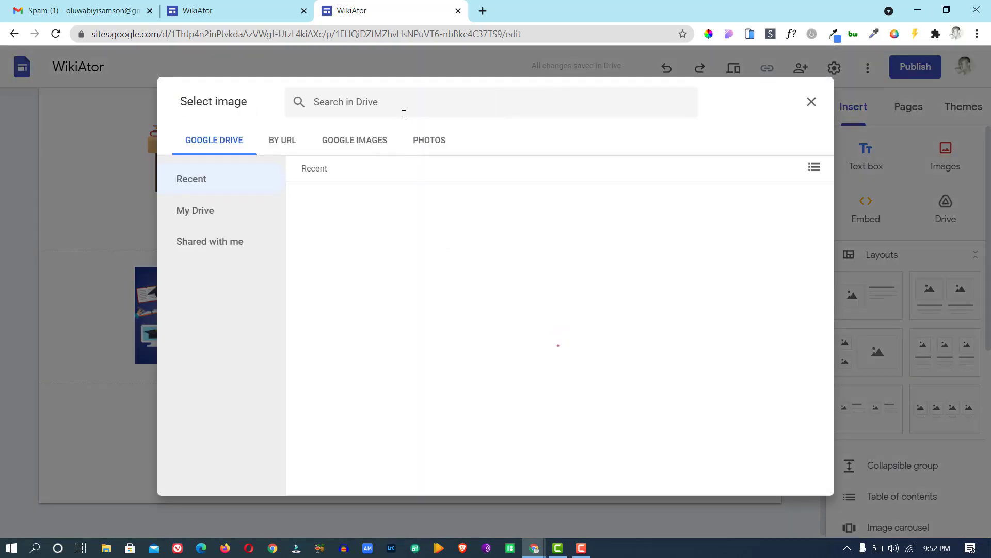
{"action": "left_click", "coordinate": [377, 142]}
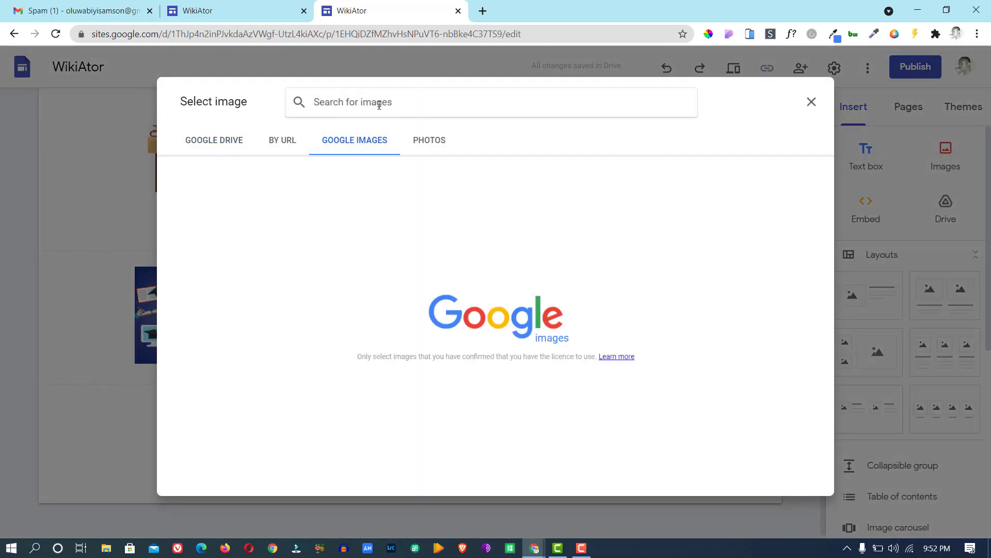
{"action": "type", "text": "training"}
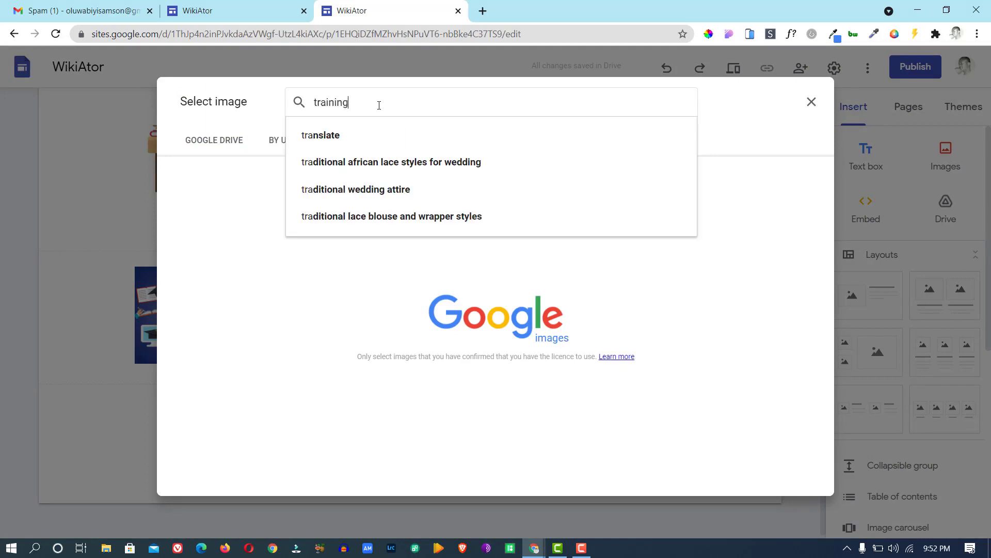
{"action": "key", "text": "Return"}
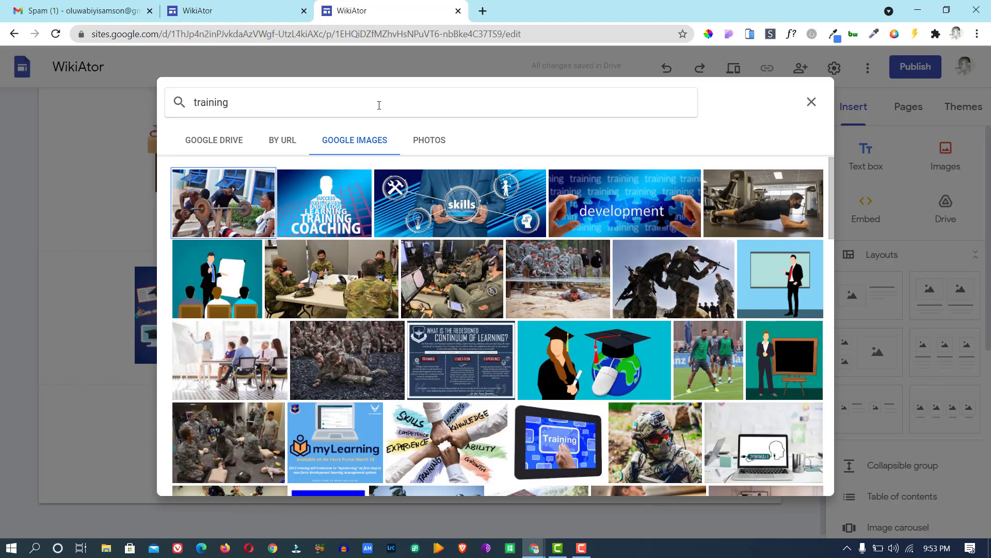
{"action": "left_click", "coordinate": [611, 353]}
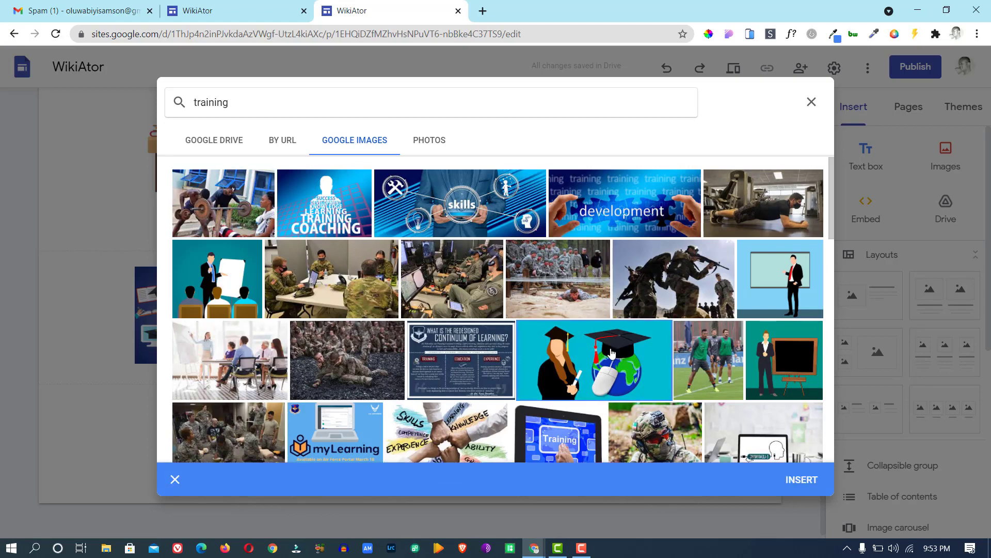
{"action": "left_click", "coordinate": [799, 479]}
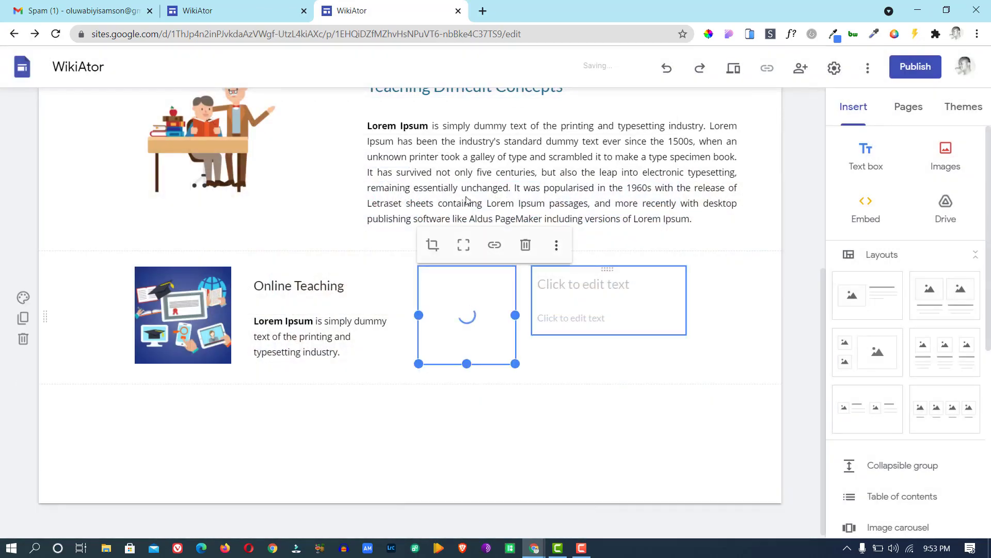
Copy the 'Physical Training' heading from the published site.
{"action": "left_click", "coordinate": [246, 14]}
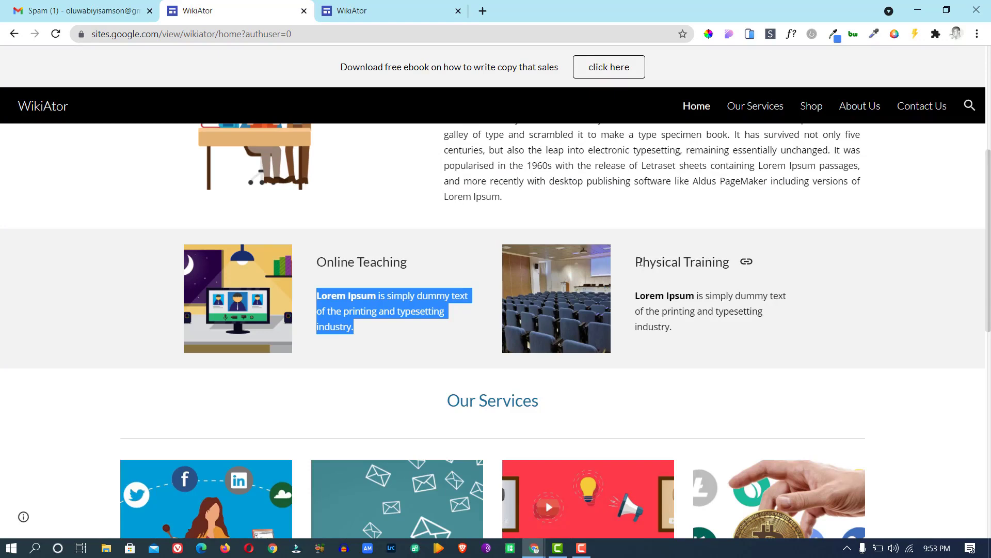
{"action": "left_click_drag", "start_coordinate": [638, 262], "coordinate": [729, 262]}
{"action": "right_click", "coordinate": [715, 264]}
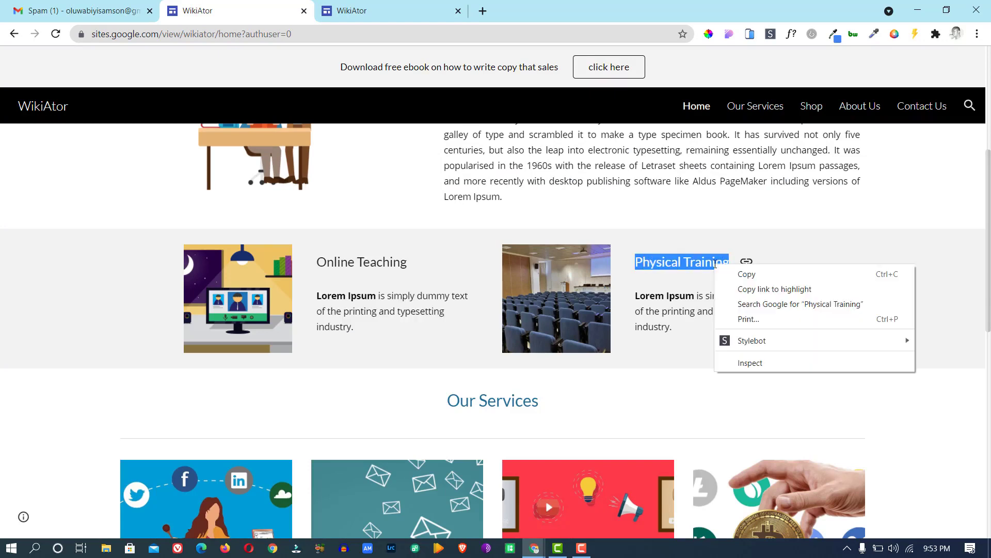
{"action": "left_click", "coordinate": [741, 277]}
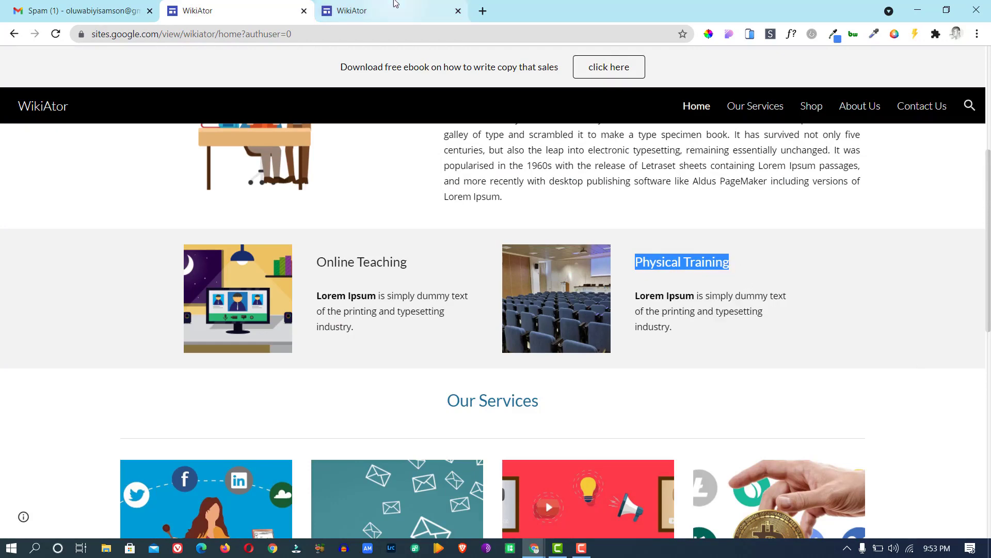
{"action": "left_click", "coordinate": [376, 11]}
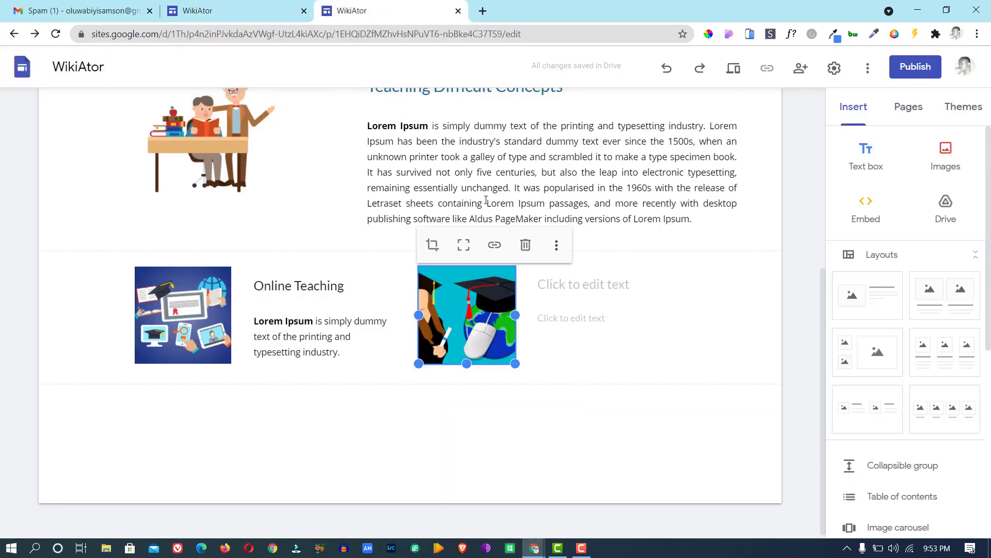
Replace the right image with a blue-seated auditorium photo from a 'meeting hall' image search.
{"action": "left_click", "coordinate": [557, 249]}
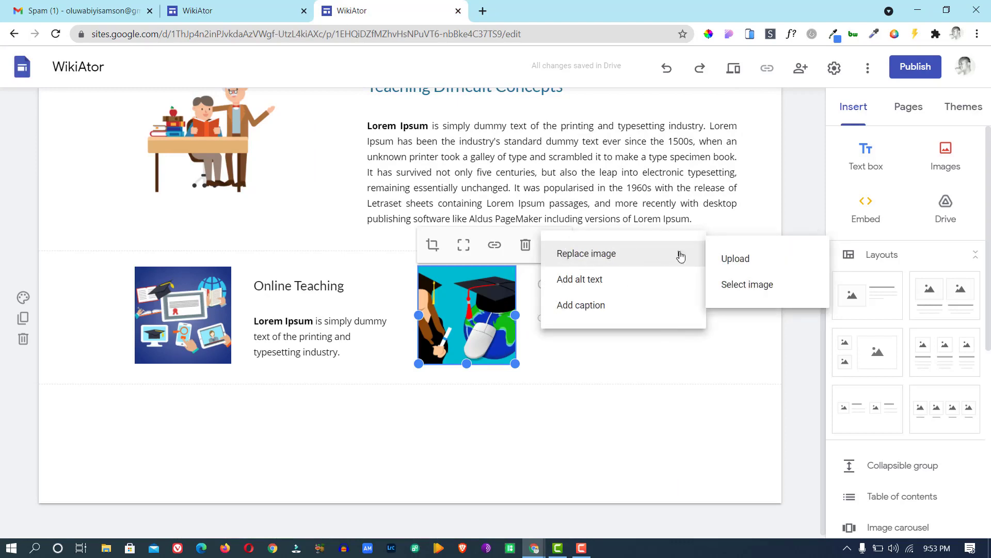
{"action": "left_click", "coordinate": [738, 284]}
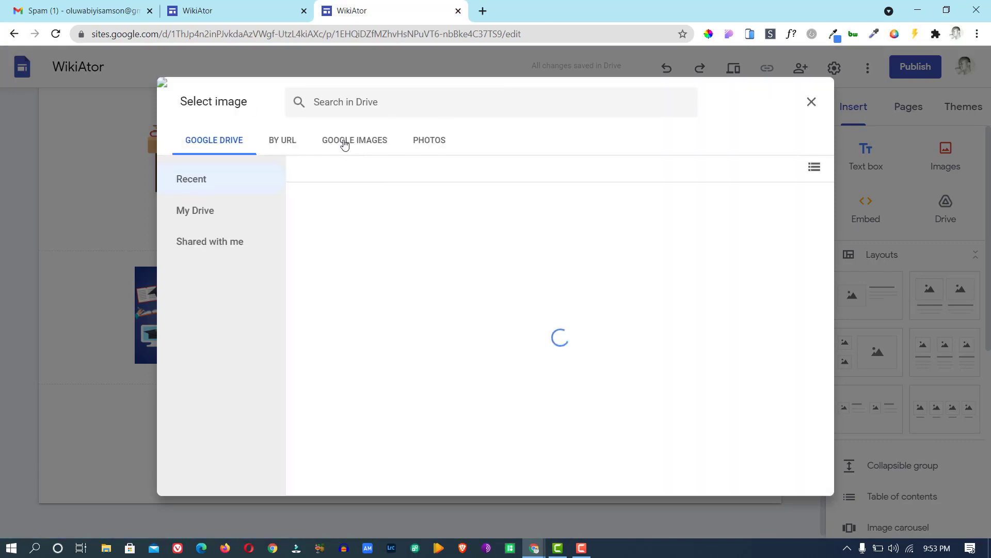
{"action": "left_click", "coordinate": [342, 142]}
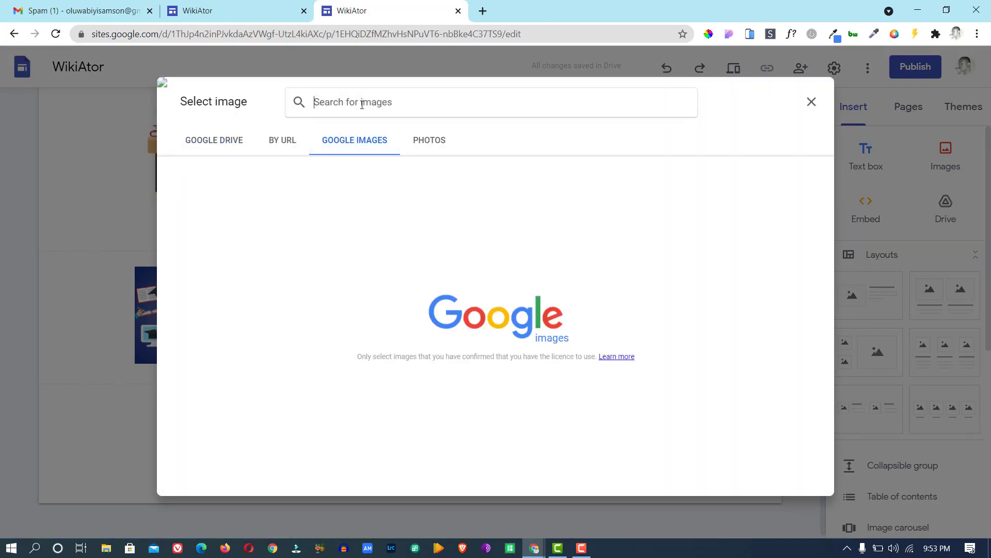
{"action": "type", "text": "training"}
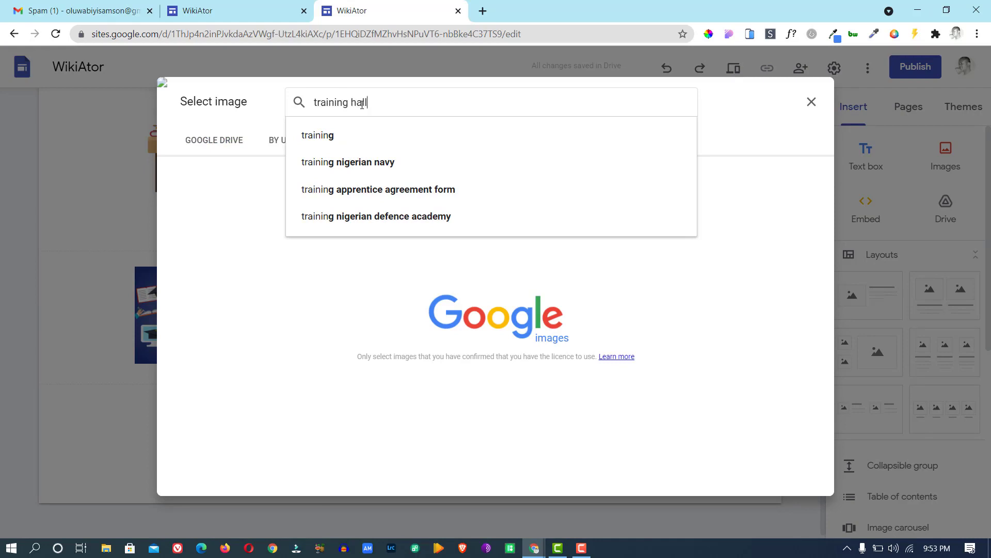
{"action": "type", "text": " hall"}
{"action": "key", "text": "Return"}
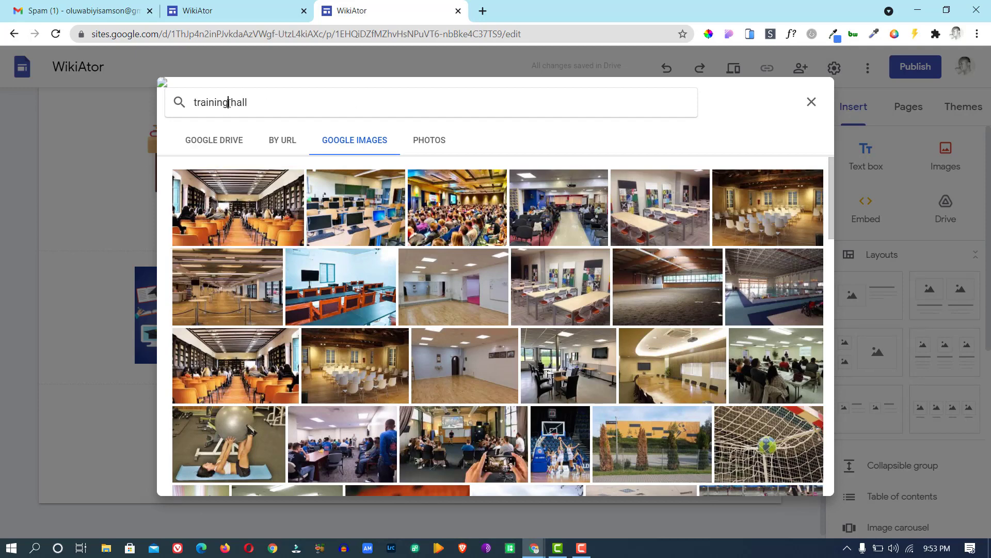
{"action": "left_click_drag", "start_coordinate": [228, 102], "coordinate": [165, 111]}
{"action": "type", "text": "meeting"}
{"action": "key", "text": "Return"}
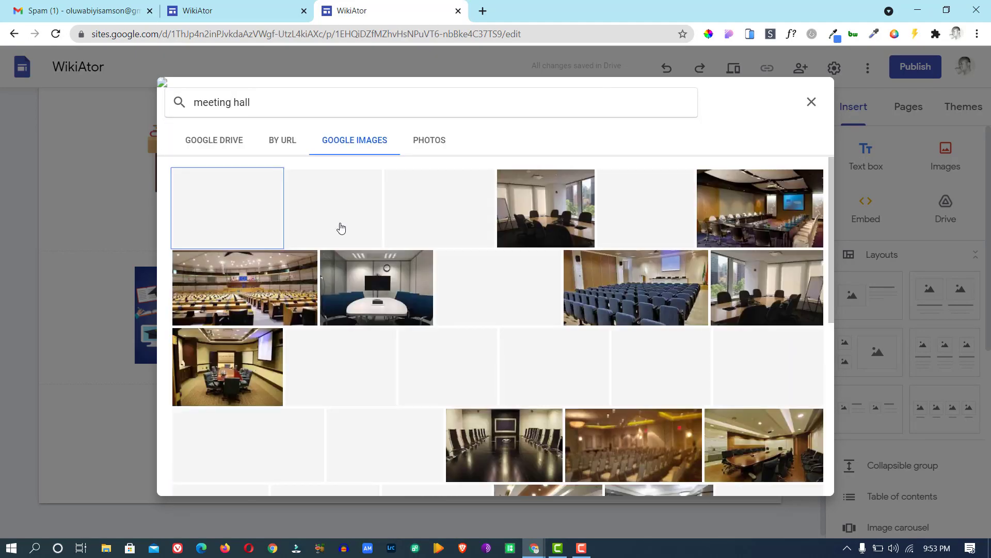
{"action": "left_click", "coordinate": [606, 295]}
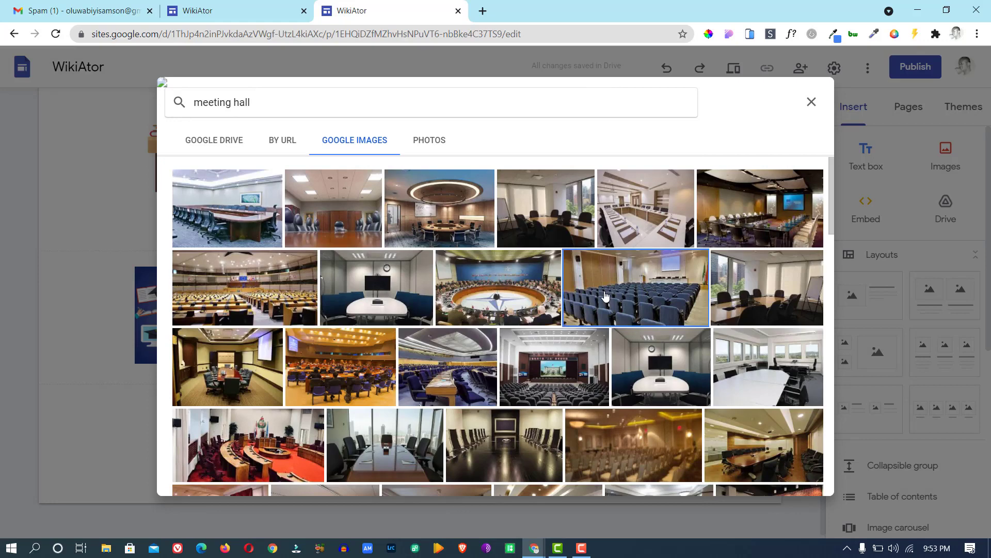
{"action": "left_click", "coordinate": [799, 479]}
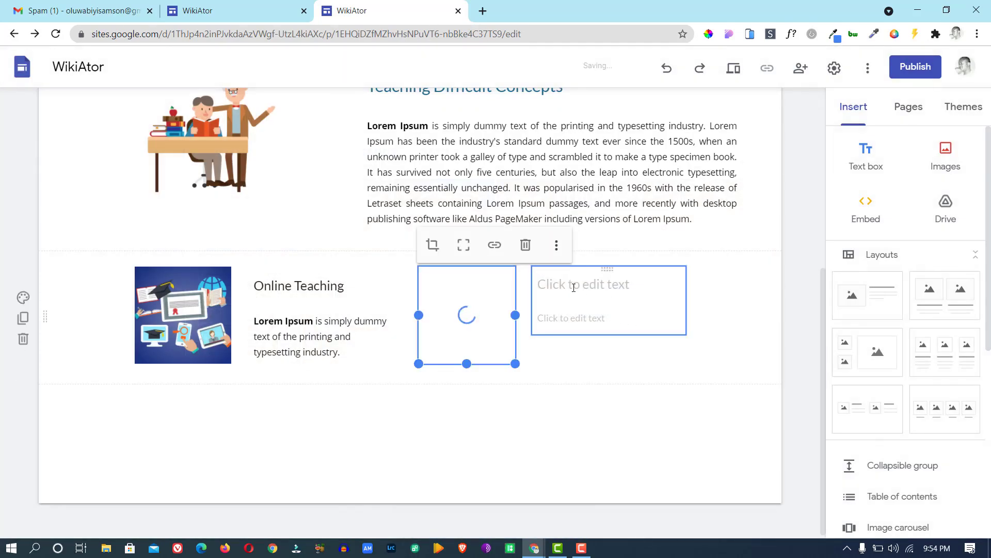
Title the block beside the meeting hall photo 'Physical Training', correcting the 'Ttaining' typo.
{"action": "left_click", "coordinate": [265, 12]}
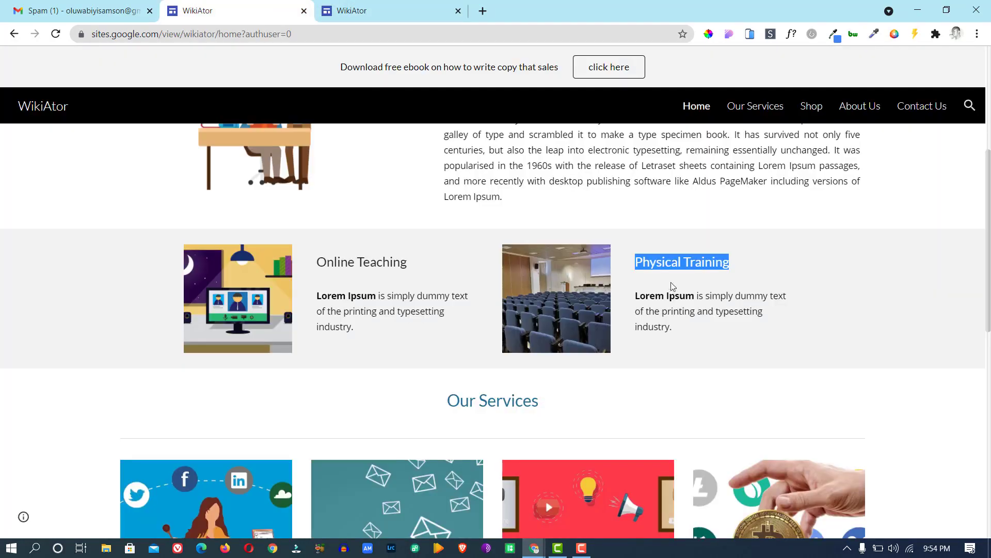
{"action": "left_click", "coordinate": [361, 12]}
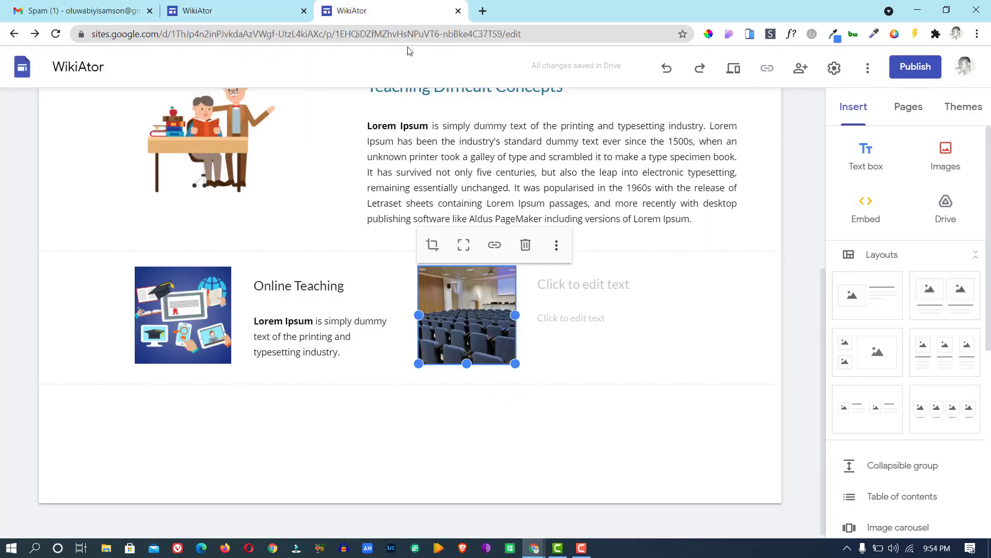
{"action": "left_click", "coordinate": [601, 286]}
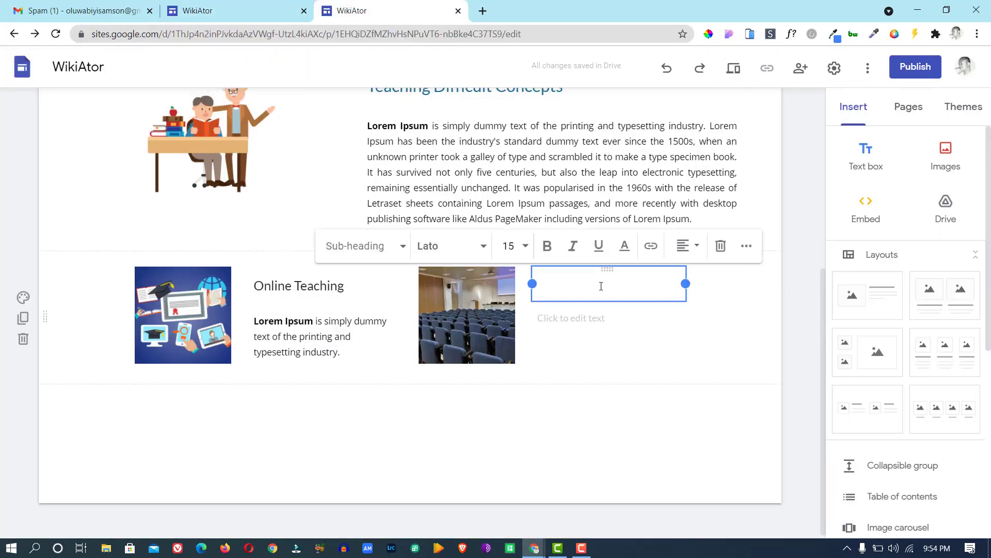
{"action": "type", "text": "Physical "}
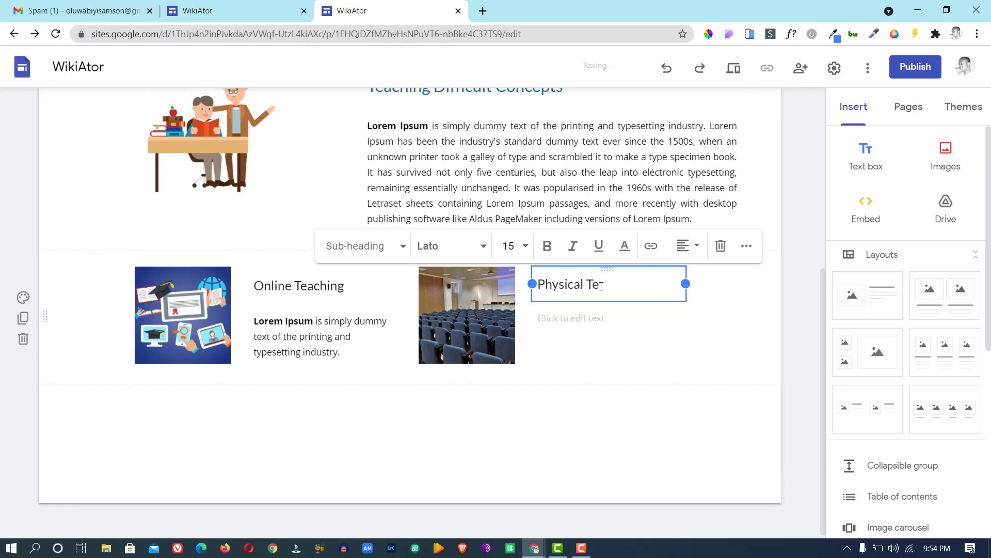
{"action": "type", "text": "Ttaining"}
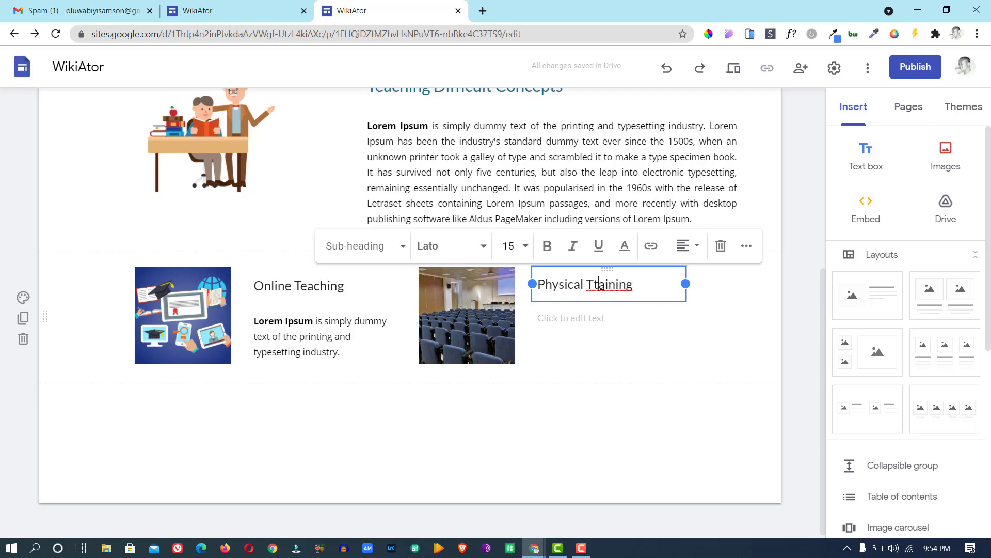
{"action": "left_click", "coordinate": [602, 286]}
{"action": "key", "text": "BackSpace"}
{"action": "type", "text": "r"}
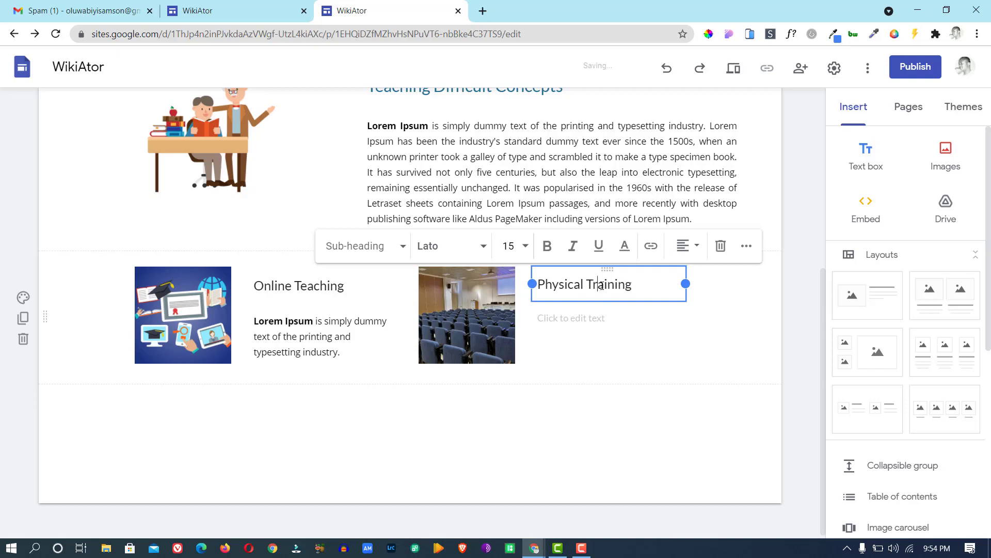
{"action": "left_click", "coordinate": [583, 317]}
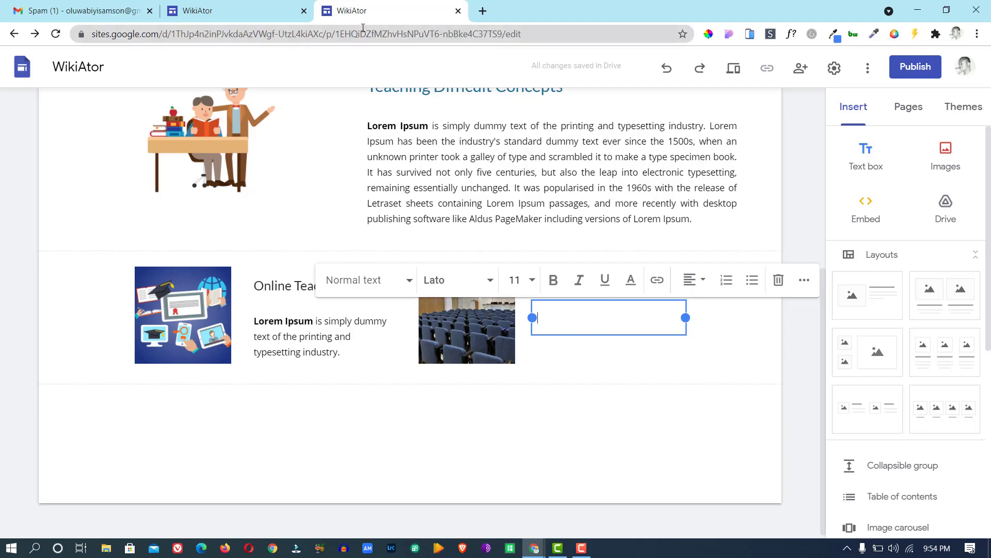
Copy the Physical Training Lorem Ipsum paragraph from the published site into its description box.
{"action": "left_click", "coordinate": [272, 17]}
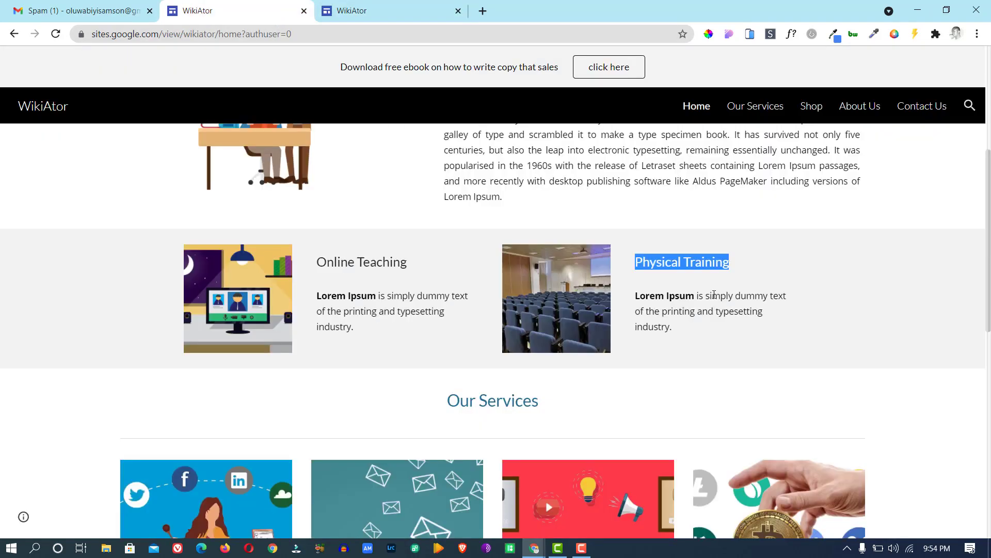
{"action": "left_click_drag", "start_coordinate": [678, 332], "coordinate": [637, 298]}
{"action": "key", "text": "ctrl+c"}
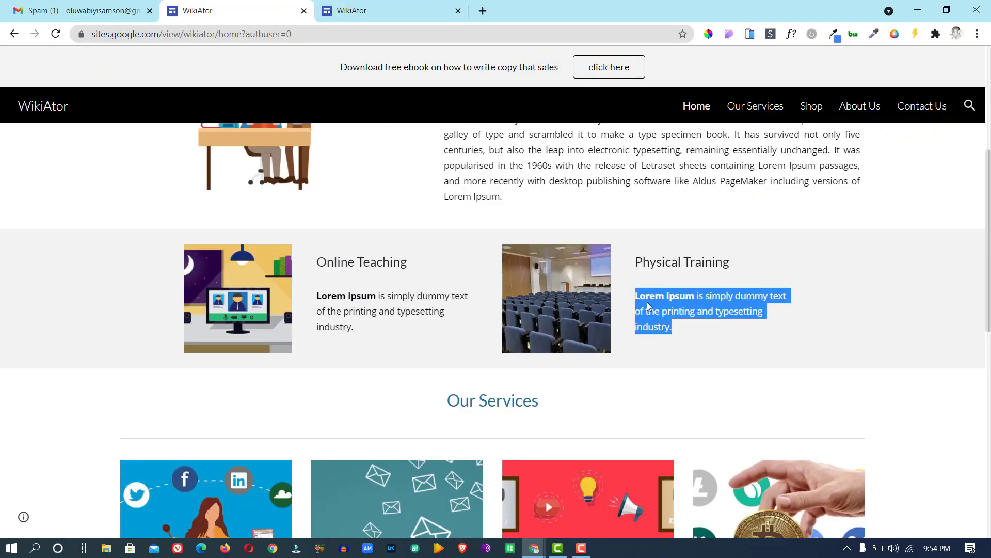
{"action": "right_click", "coordinate": [648, 306]}
{"action": "left_click", "coordinate": [671, 312]}
{"action": "left_click", "coordinate": [351, 11]}
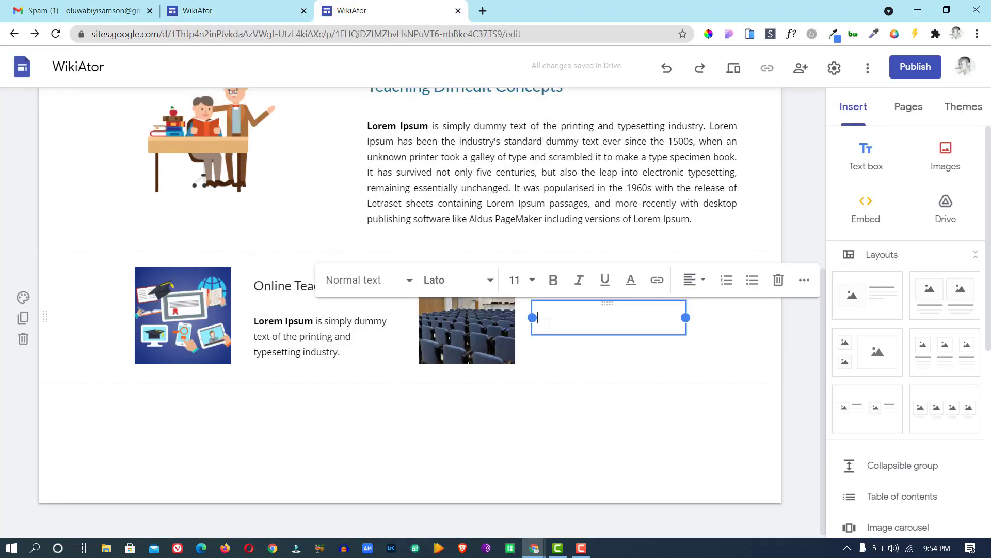
{"action": "key", "text": "ctrl+v"}
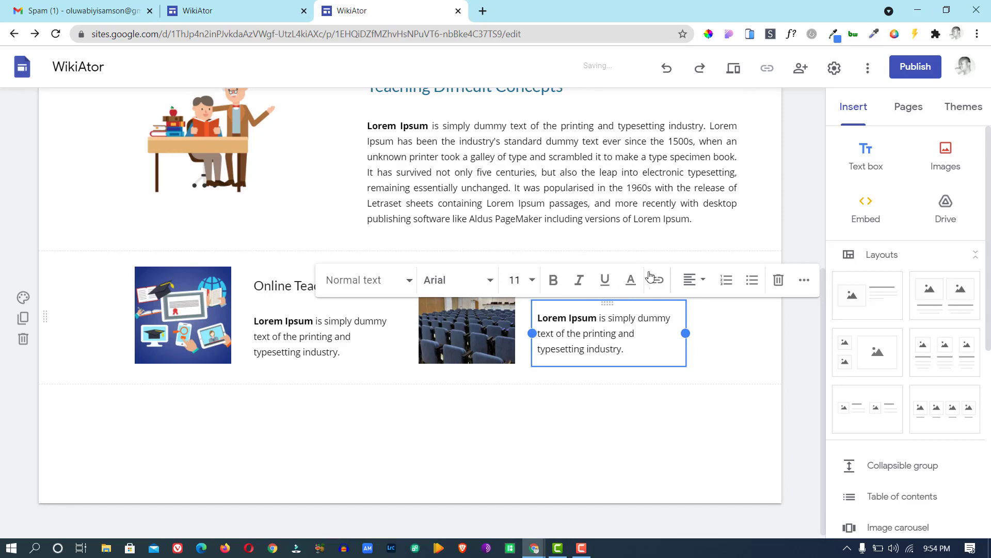
{"action": "left_click", "coordinate": [651, 206]}
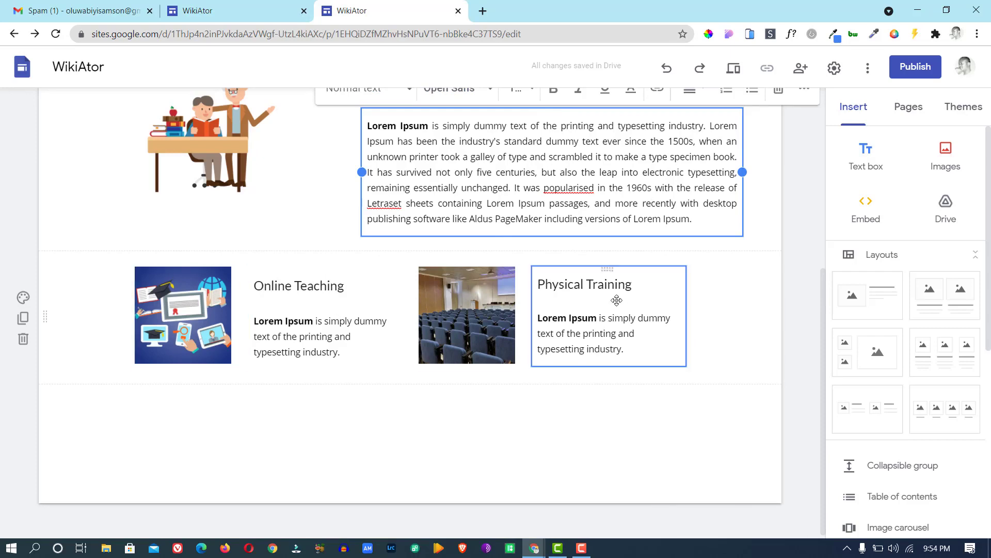
{"action": "left_click", "coordinate": [276, 13]}
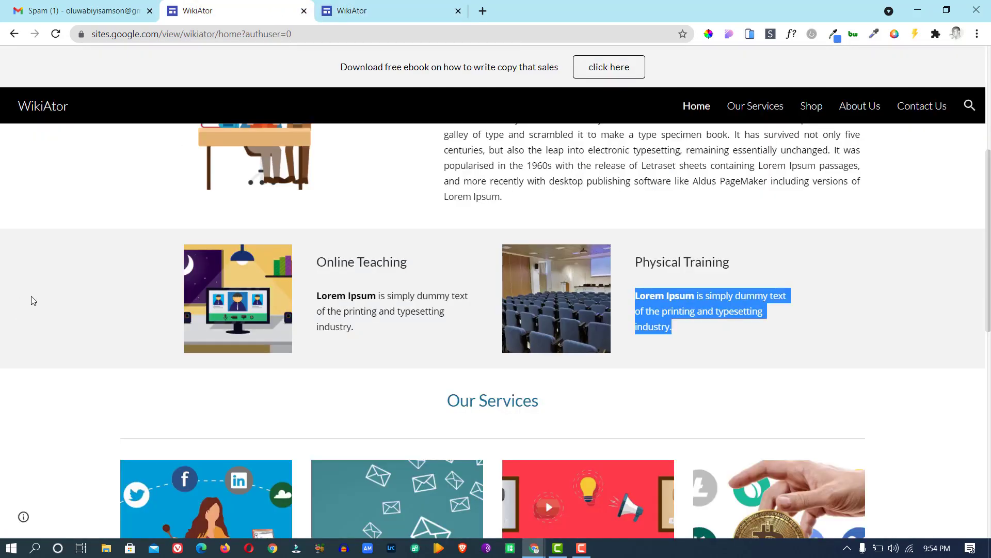
{"action": "left_click", "coordinate": [360, 12]}
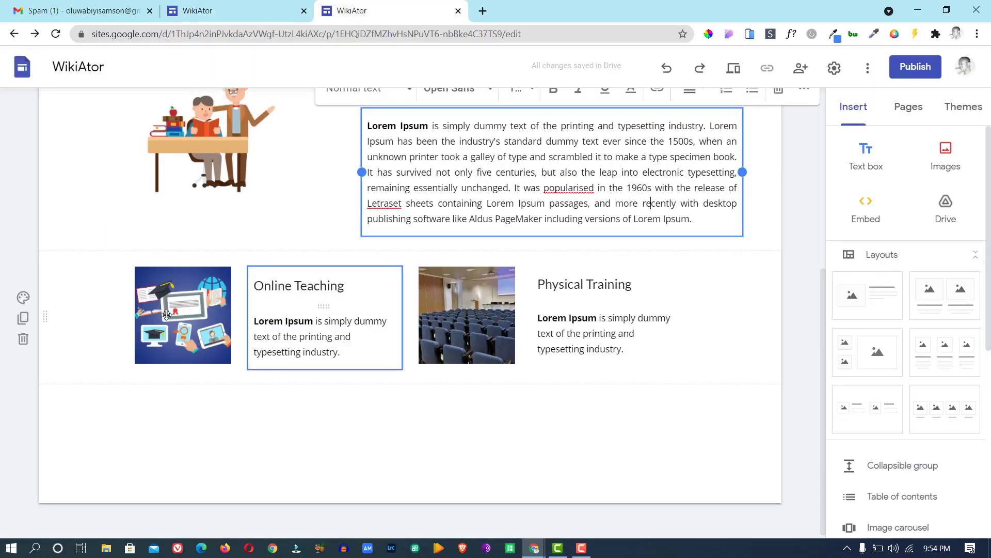
Give the two-image section the Emphasis 1 light grey background, then view the published site.
{"action": "left_click", "coordinate": [67, 295]}
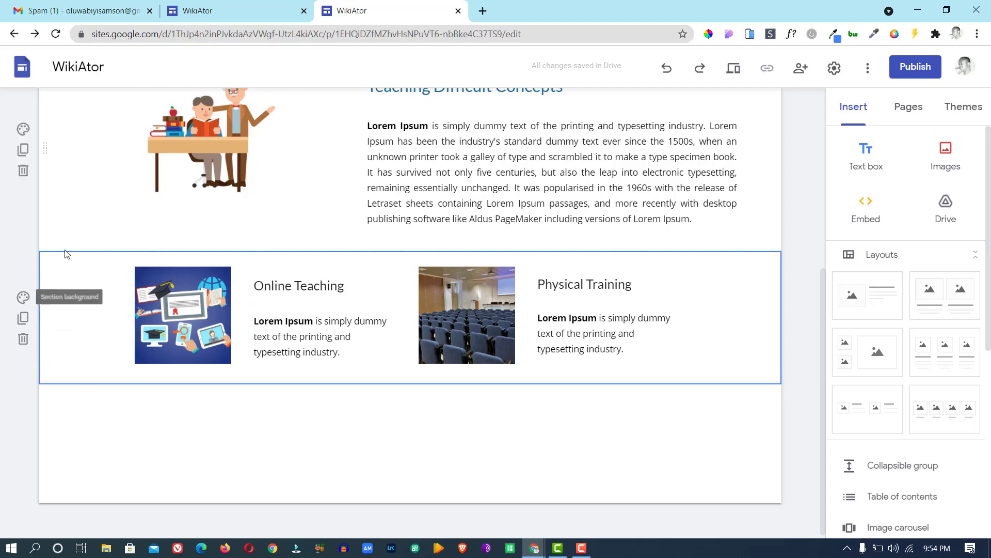
{"action": "left_click", "coordinate": [23, 298]}
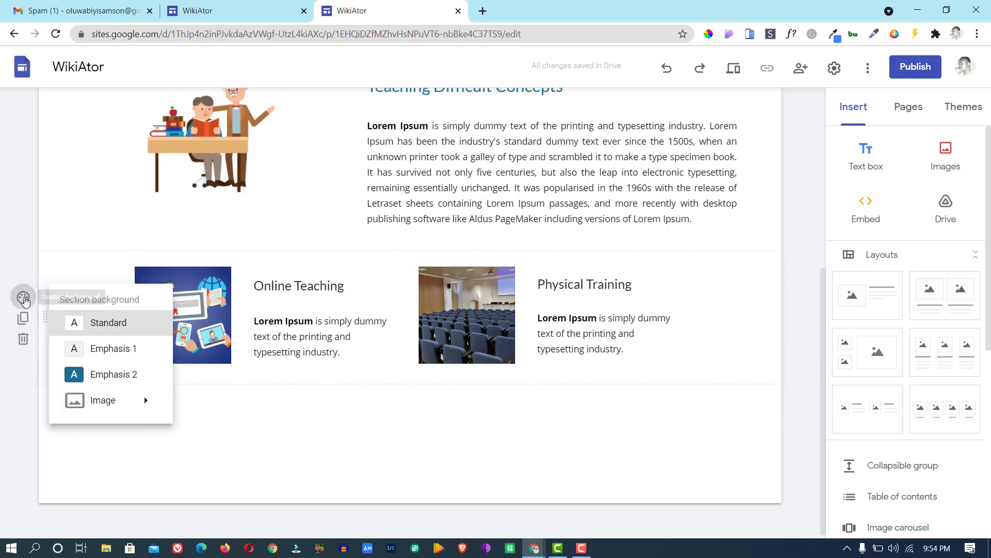
{"action": "left_click", "coordinate": [112, 350]}
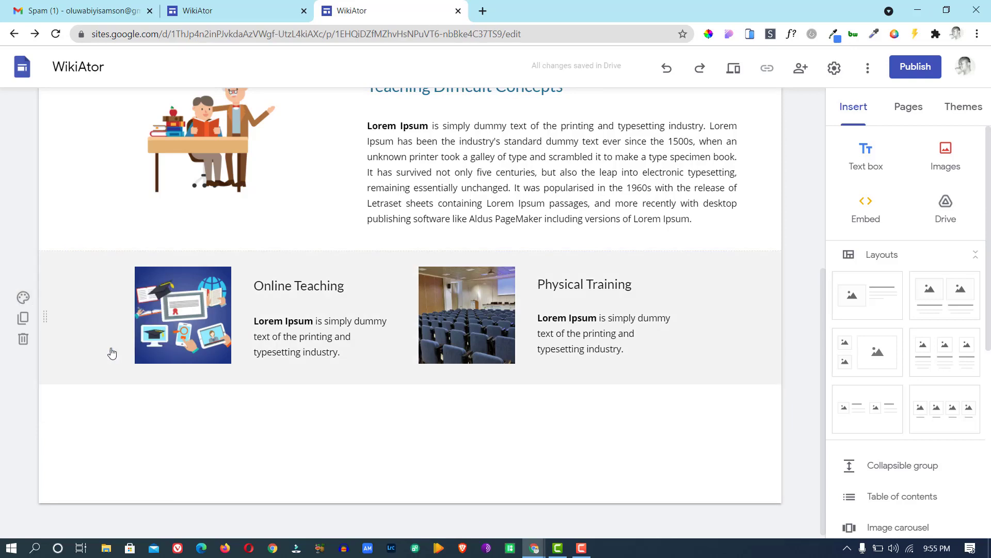
{"action": "left_click", "coordinate": [231, 16]}
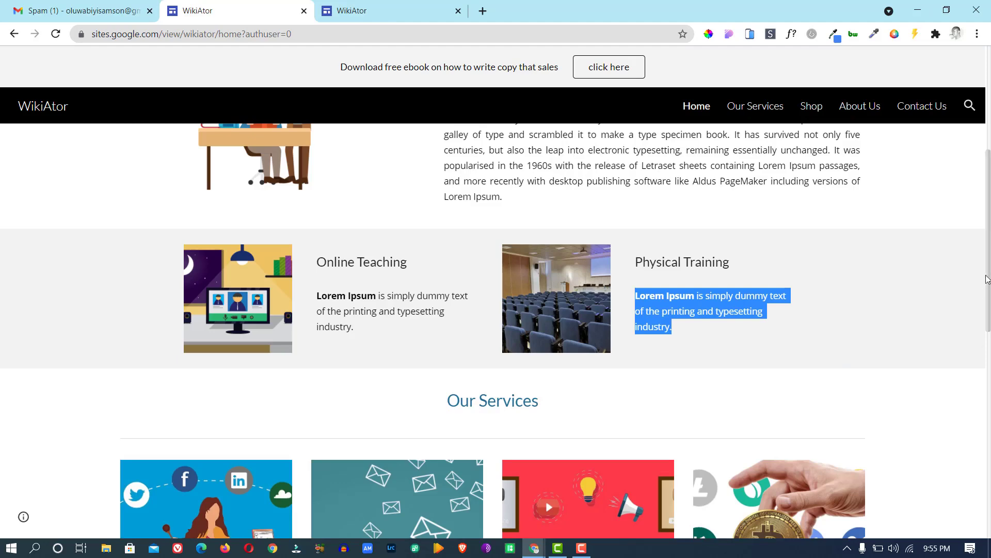
Scroll the published page to review the Our Services cards, then return to the editor.
{"action": "scroll", "coordinate": [986, 320], "scroll_direction": "down", "scroll_amount": 4}
{"action": "scroll", "coordinate": [150, 440], "scroll_direction": "down", "scroll_amount": 2}
{"action": "scroll", "coordinate": [150, 440], "scroll_direction": "up", "scroll_amount": 3}
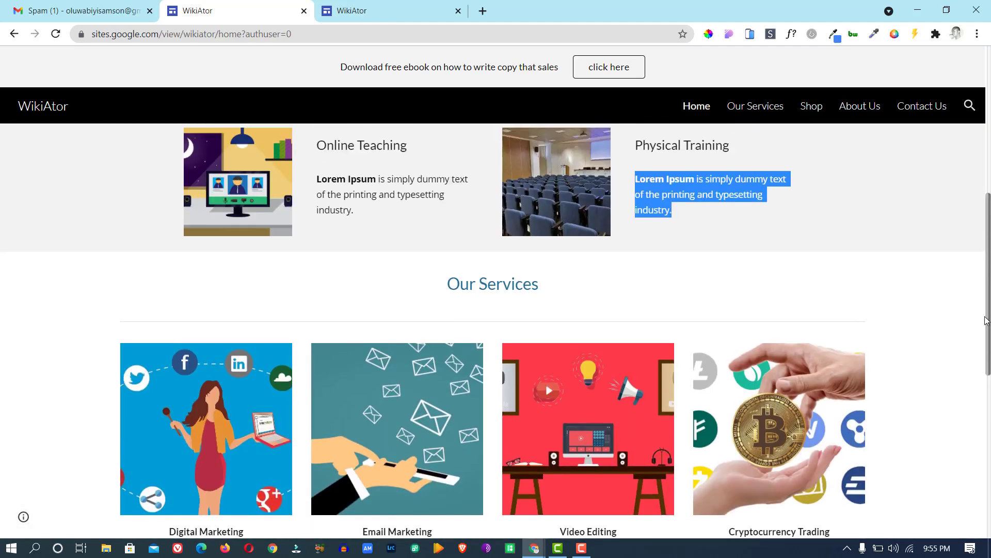
{"action": "scroll", "coordinate": [150, 440], "scroll_direction": "down", "scroll_amount": 2}
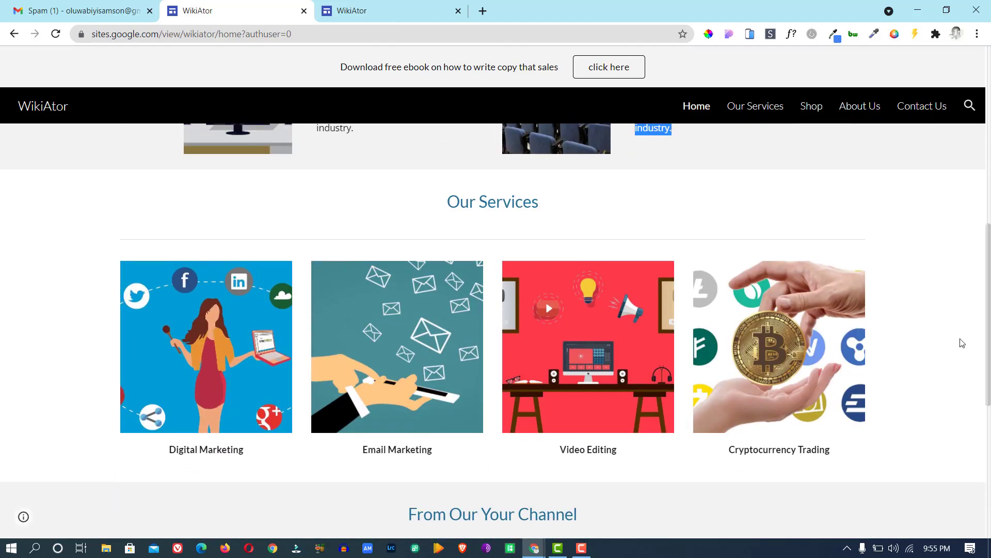
{"action": "left_click", "coordinate": [352, 11]}
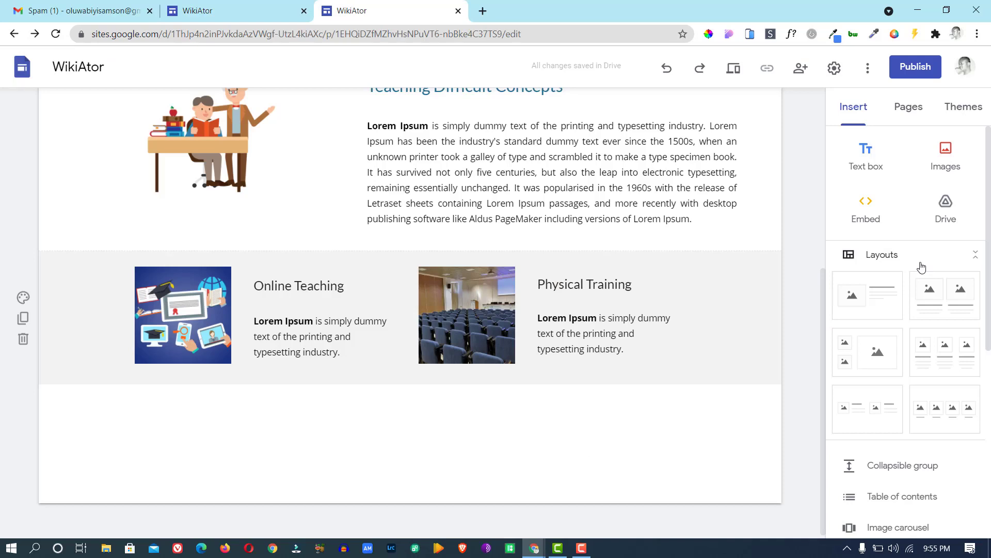
{"action": "left_click", "coordinate": [239, 11]}
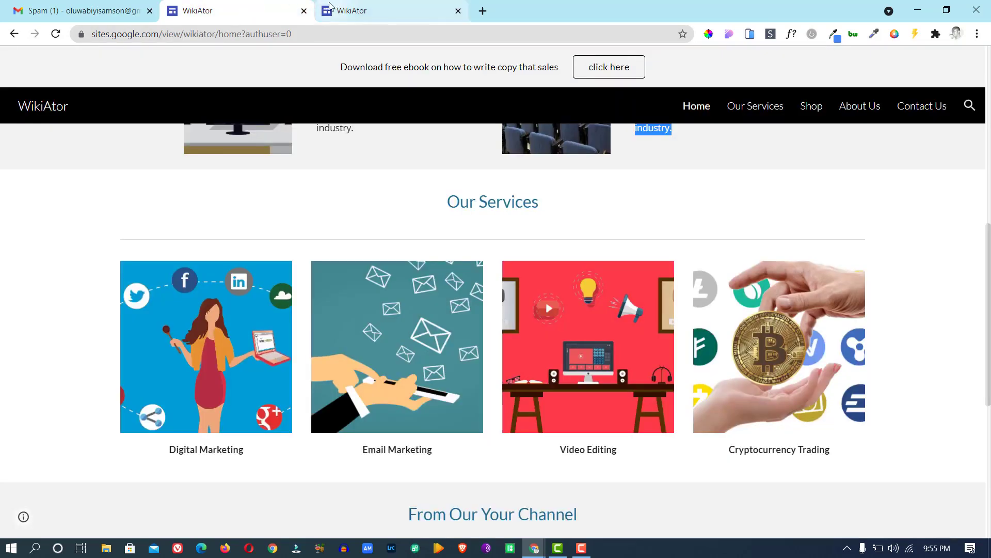
{"action": "left_click", "coordinate": [354, 14]}
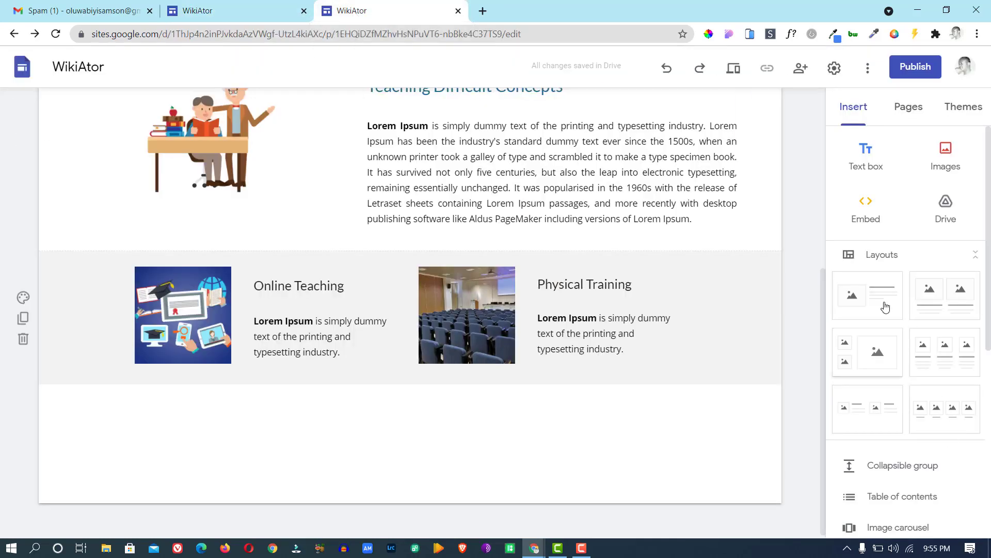
Add a four-image row; fill the first card with a social-media marketing image captioned 'Digital Marketing'.
{"action": "left_click_drag", "start_coordinate": [938, 409], "coordinate": [644, 405]}
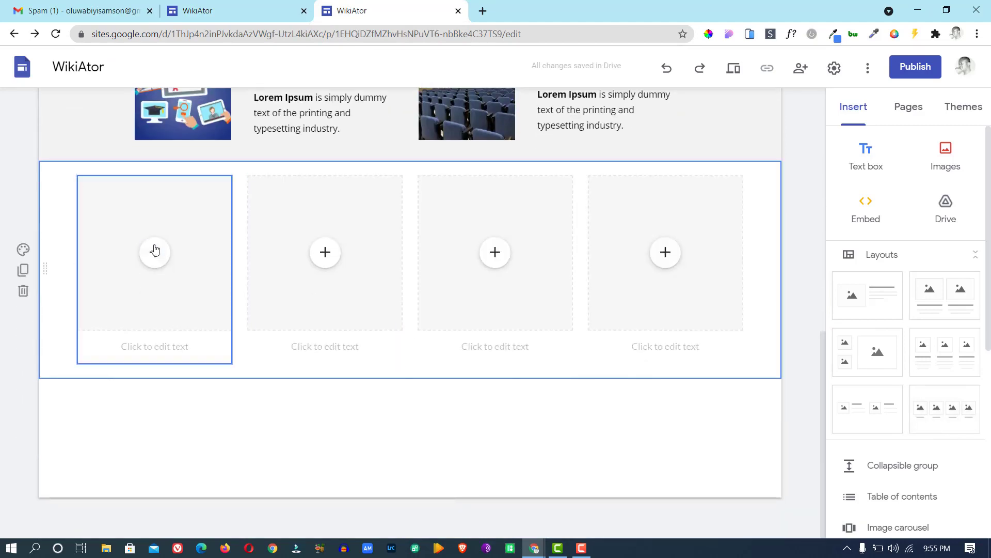
{"action": "left_click", "coordinate": [160, 261]}
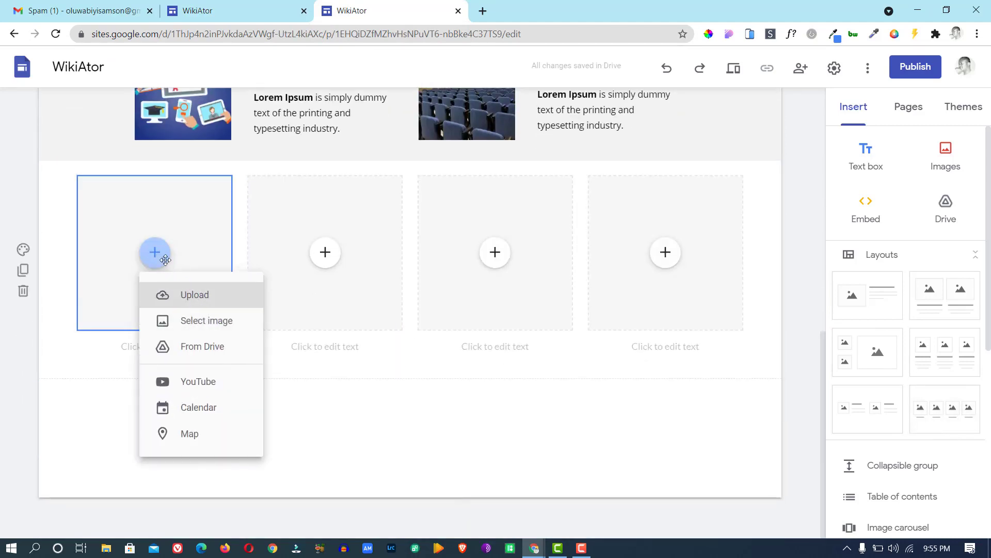
{"action": "left_click", "coordinate": [212, 322]}
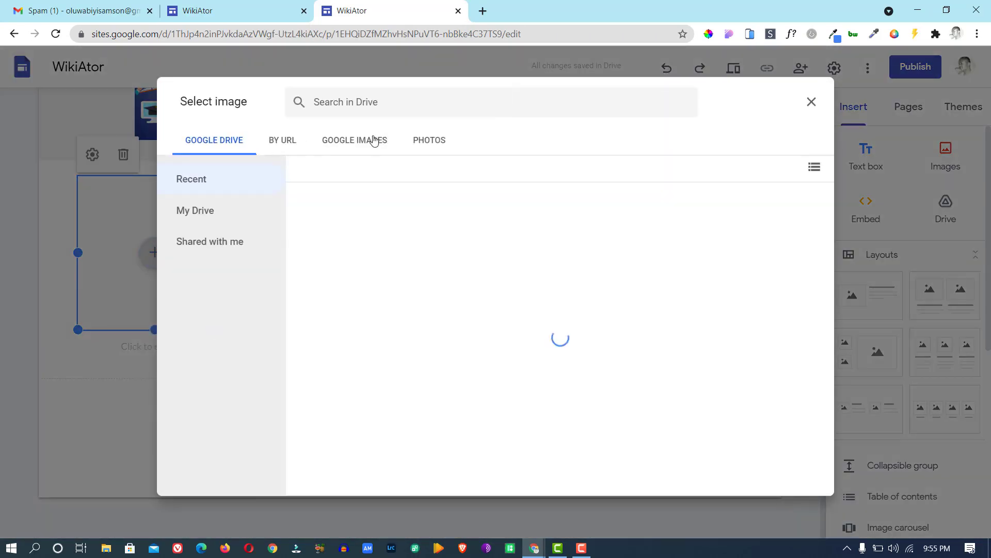
{"action": "left_click", "coordinate": [370, 142]}
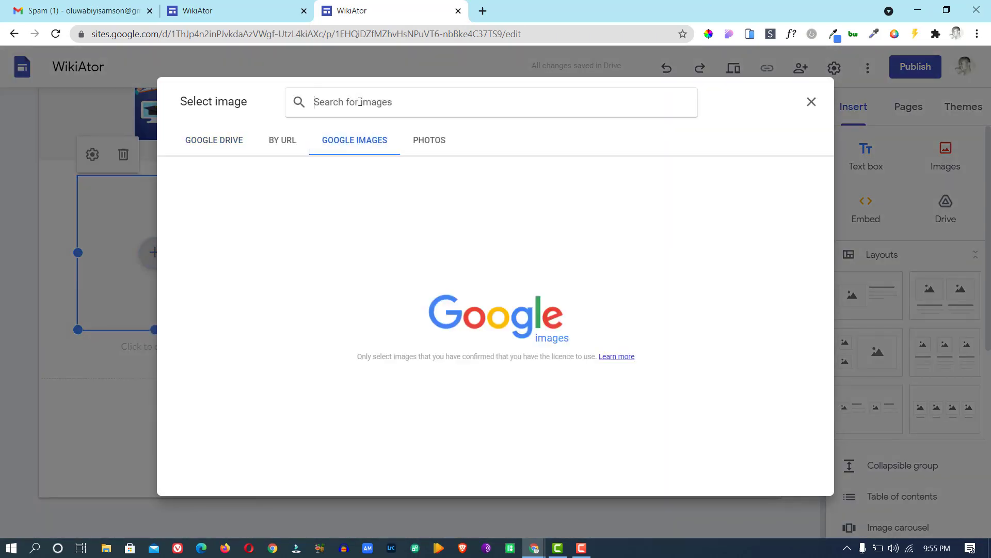
{"action": "type", "text": "digital"}
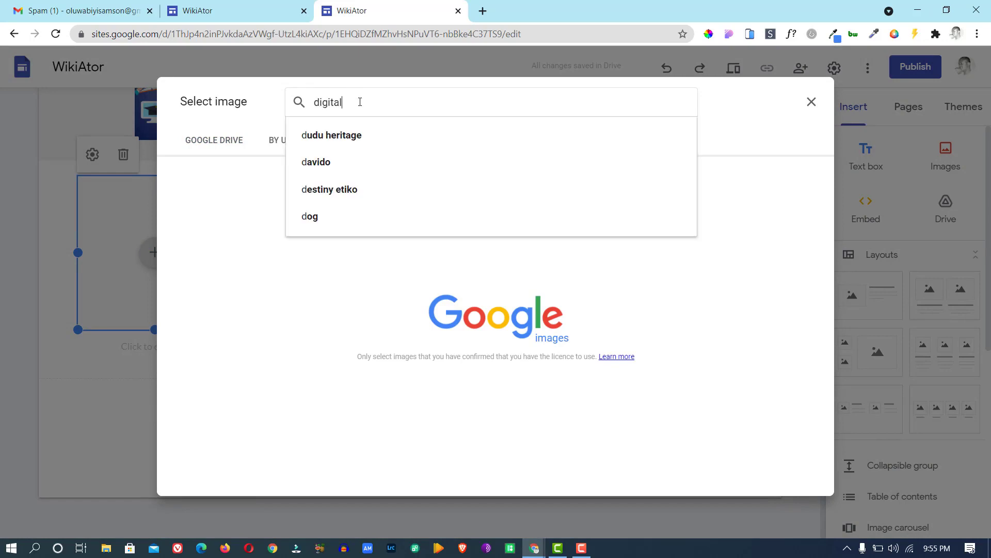
{"action": "left_click", "coordinate": [356, 136]}
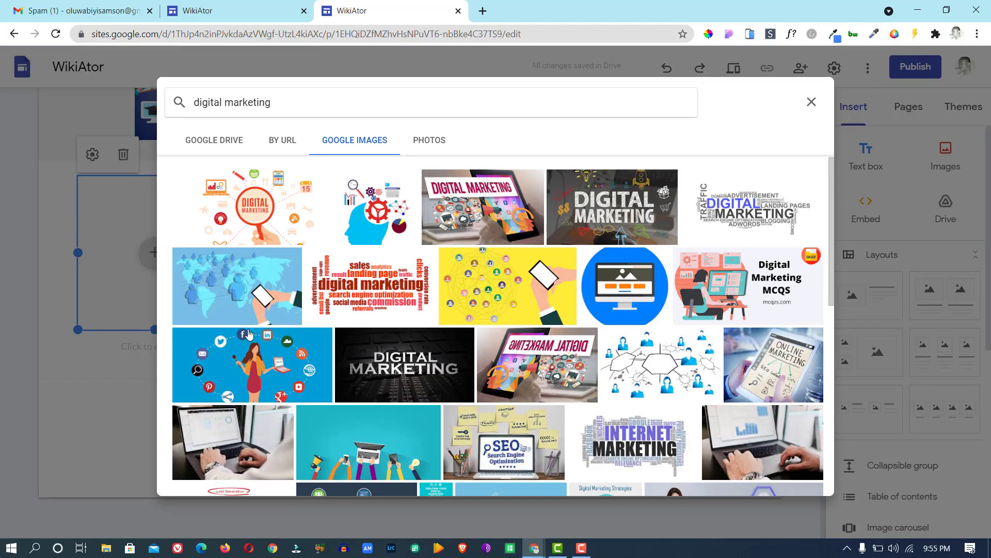
{"action": "left_click", "coordinate": [251, 353]}
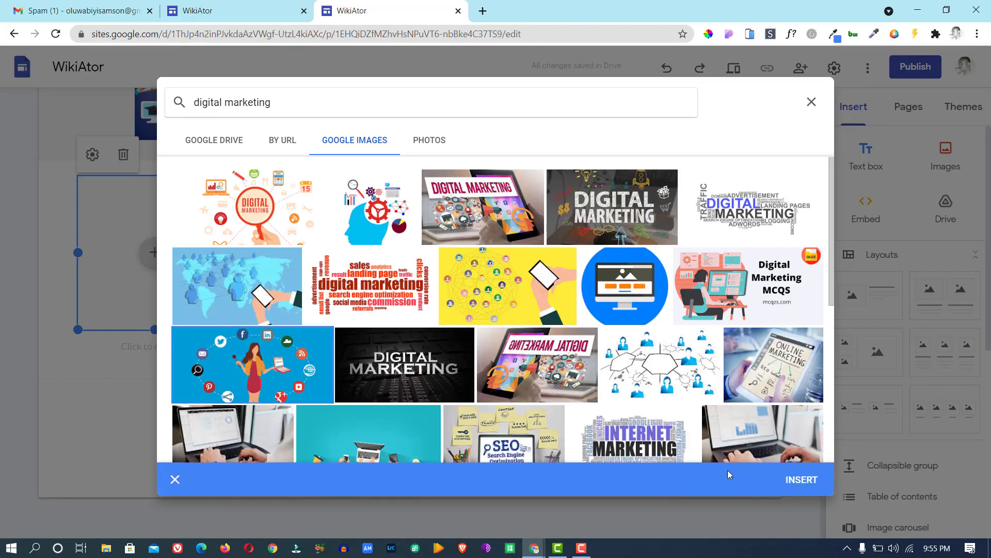
{"action": "left_click", "coordinate": [798, 478]}
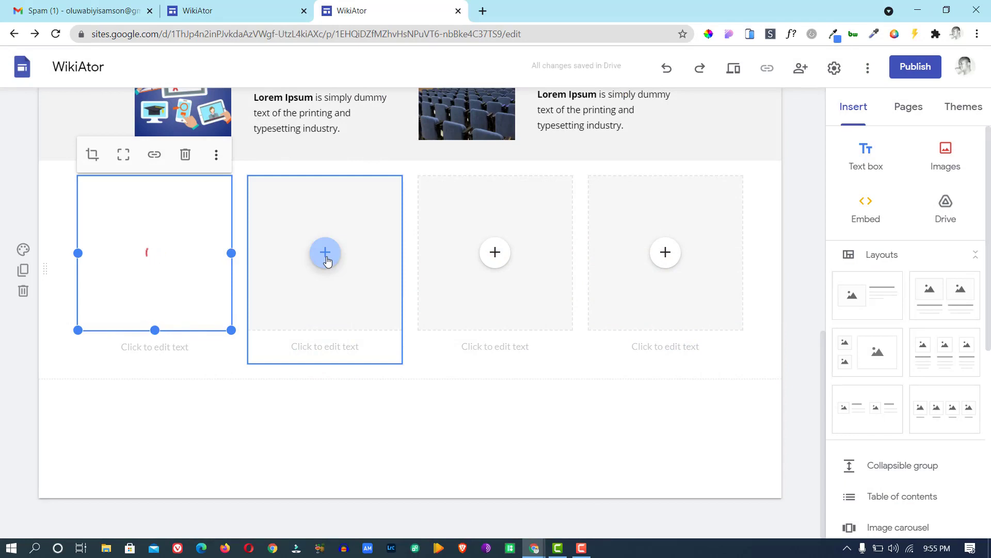
{"action": "left_click", "coordinate": [151, 346]}
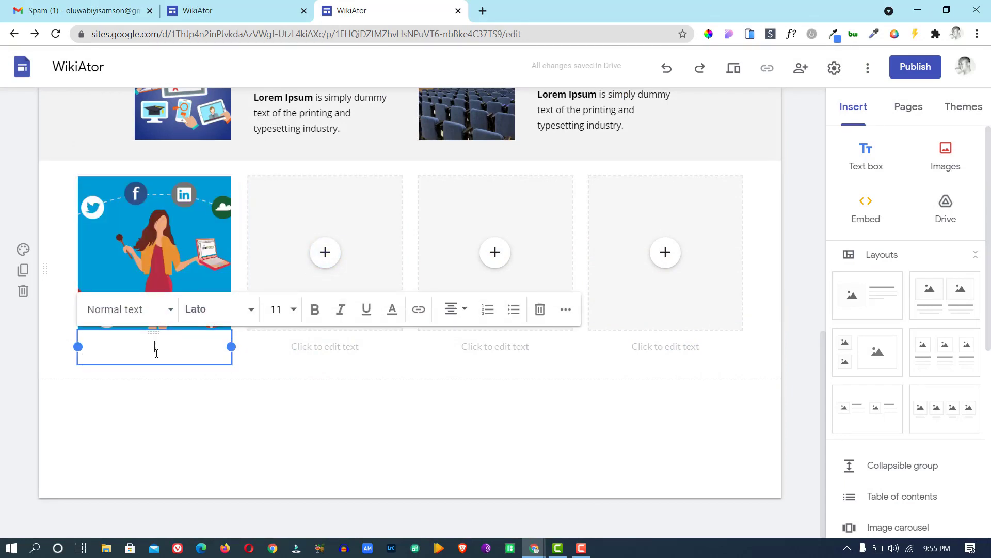
{"action": "type", "text": "Digital Mar"}
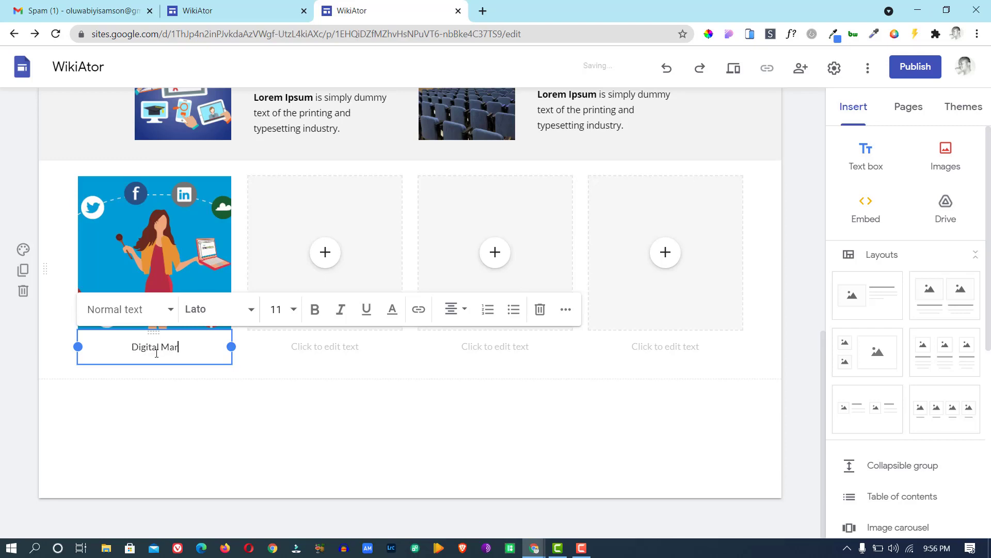
{"action": "type", "text": "keting"}
Insert a hand-with-envelopes illustration from a Google Images 'email marketing' search into the second tile.
{"action": "left_click", "coordinate": [328, 255]}
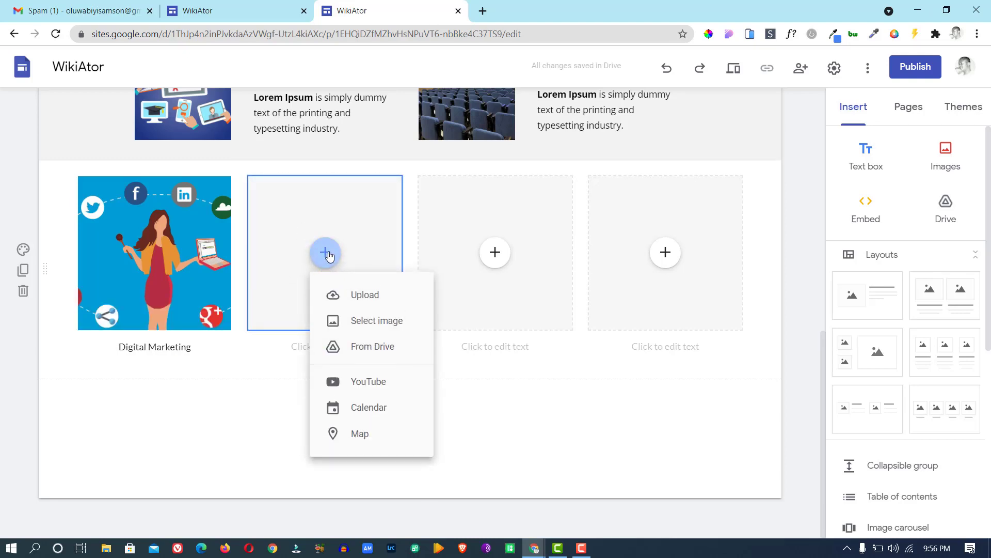
{"action": "left_click", "coordinate": [357, 323]}
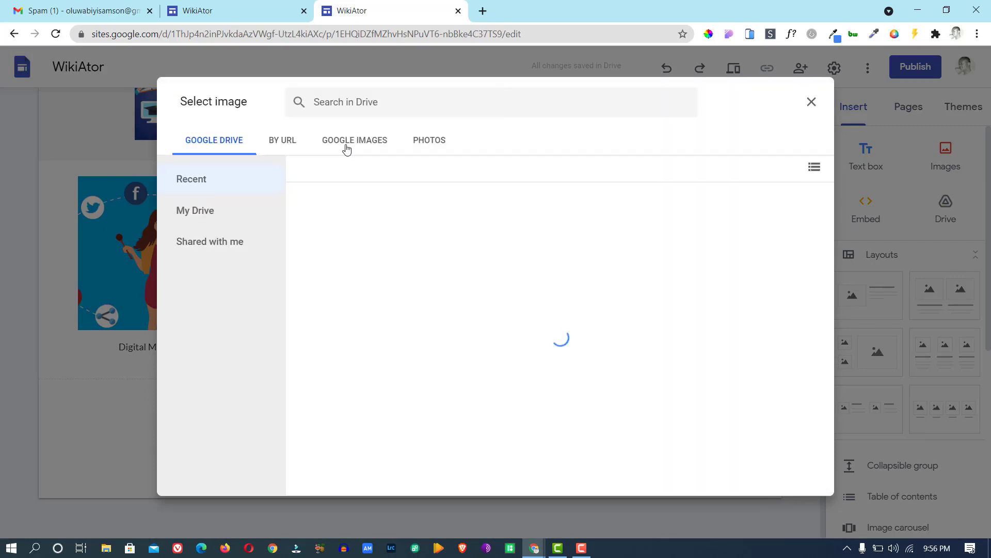
{"action": "left_click", "coordinate": [344, 146]}
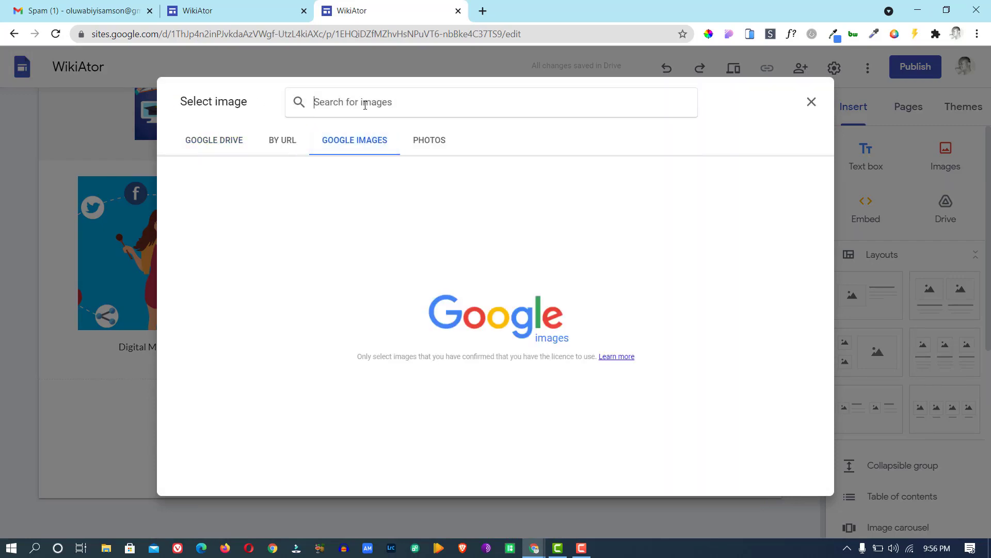
{"action": "type", "text": "email m"}
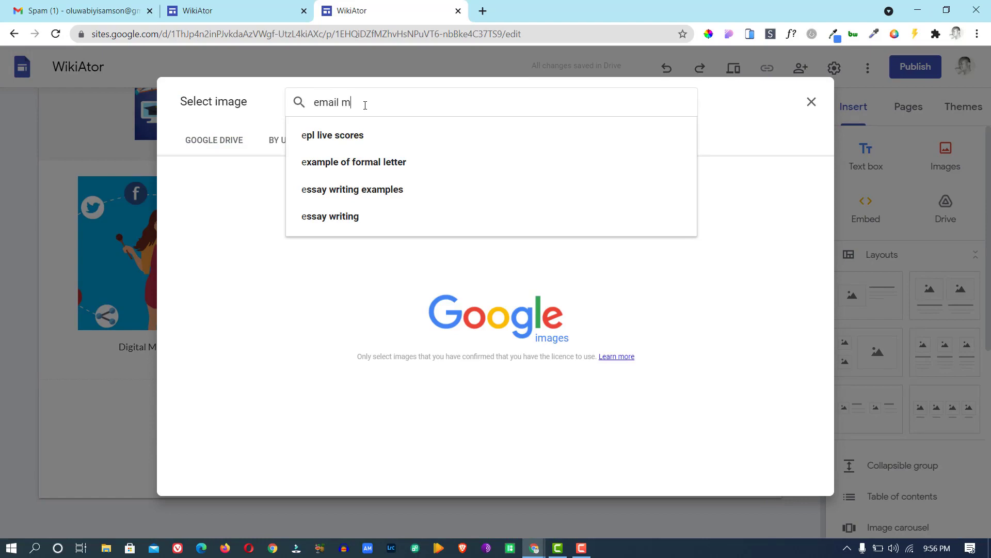
{"action": "type", "text": "ar"}
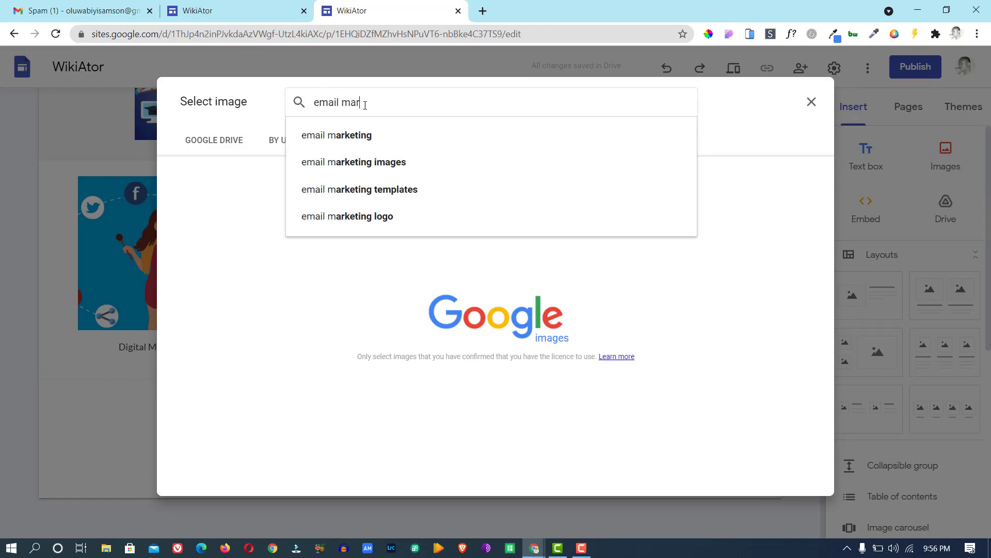
{"action": "left_click", "coordinate": [353, 135]}
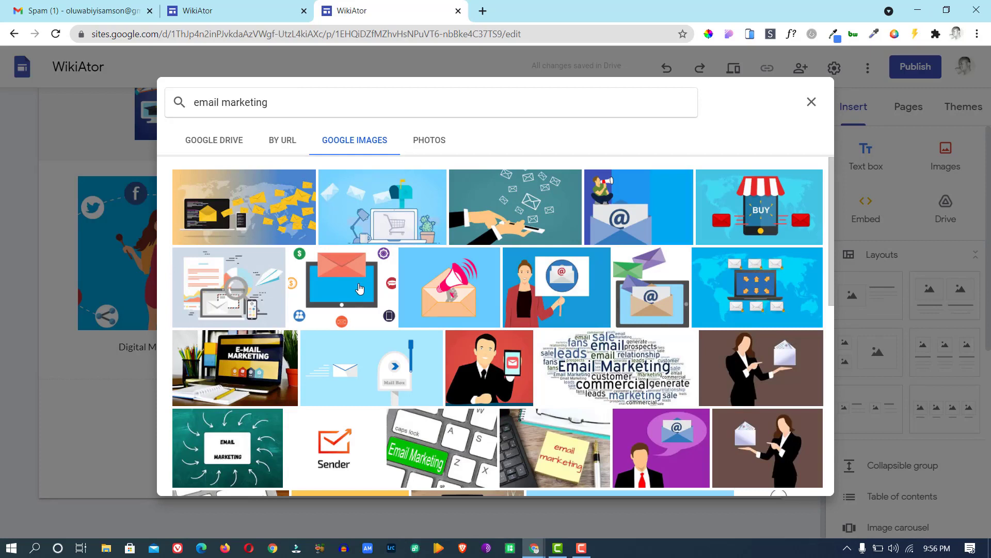
{"action": "left_click", "coordinate": [494, 199]}
{"action": "left_click", "coordinate": [494, 199]}
{"action": "left_click", "coordinate": [524, 213]}
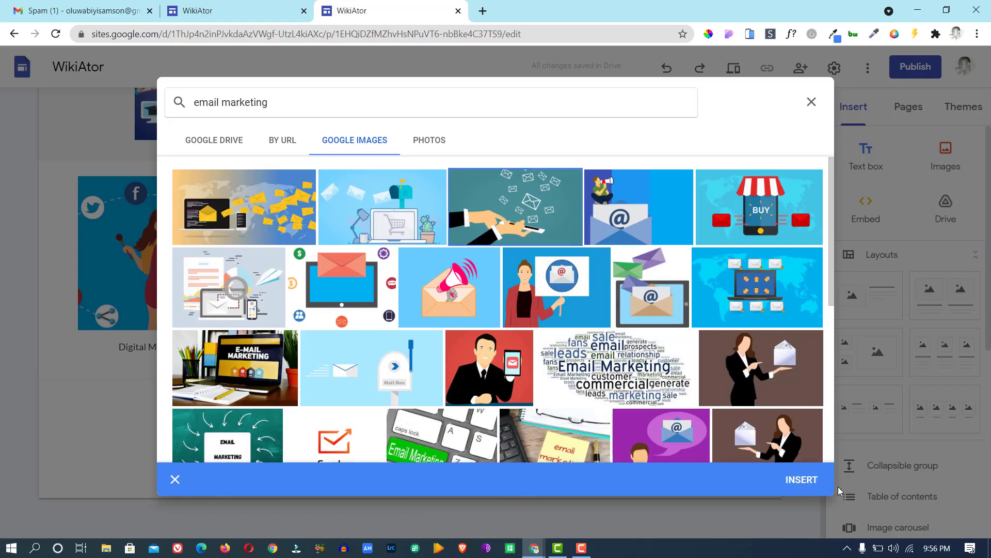
{"action": "left_click", "coordinate": [811, 480]}
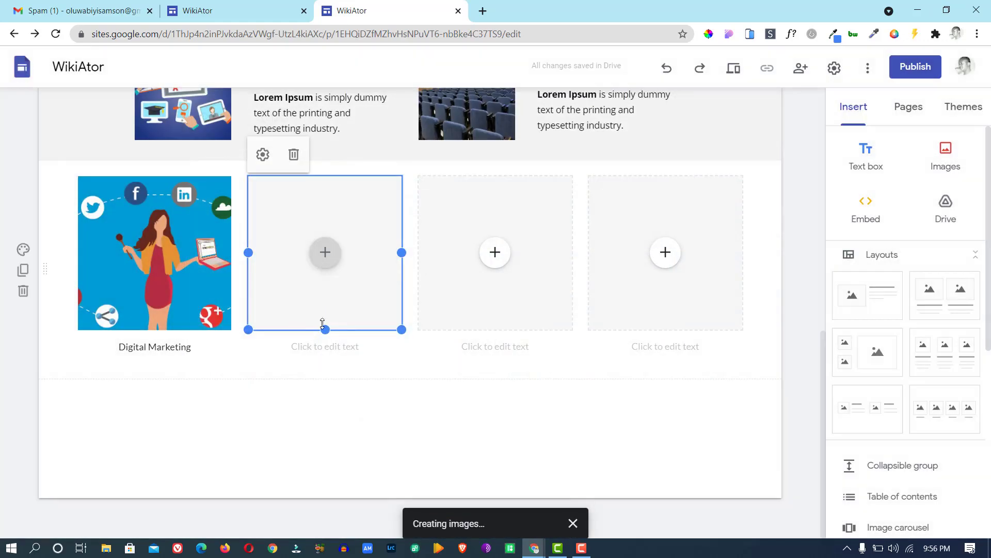
Keep the envelope image uncropped and caption it 'Email Marketing'.
{"action": "left_click", "coordinate": [301, 348]}
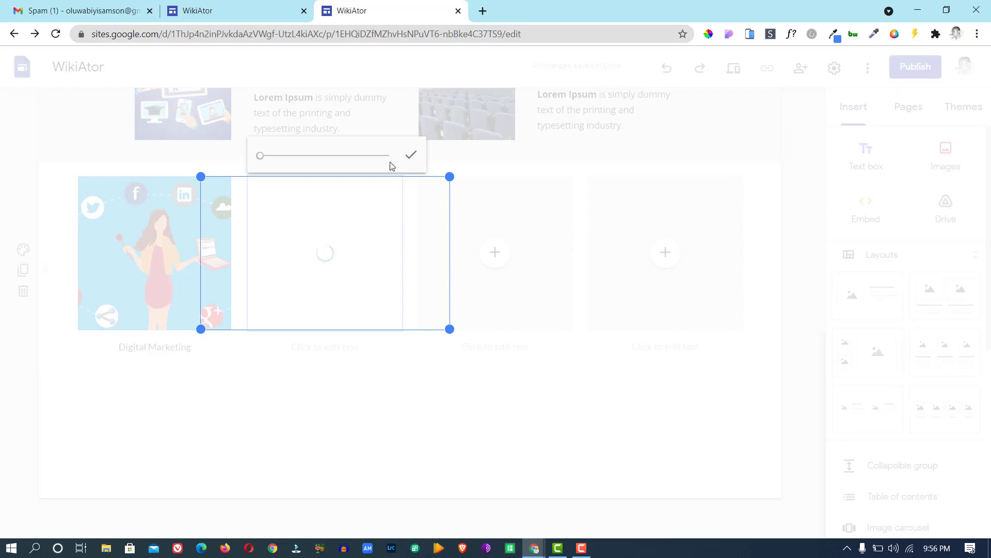
{"action": "left_click", "coordinate": [410, 155]}
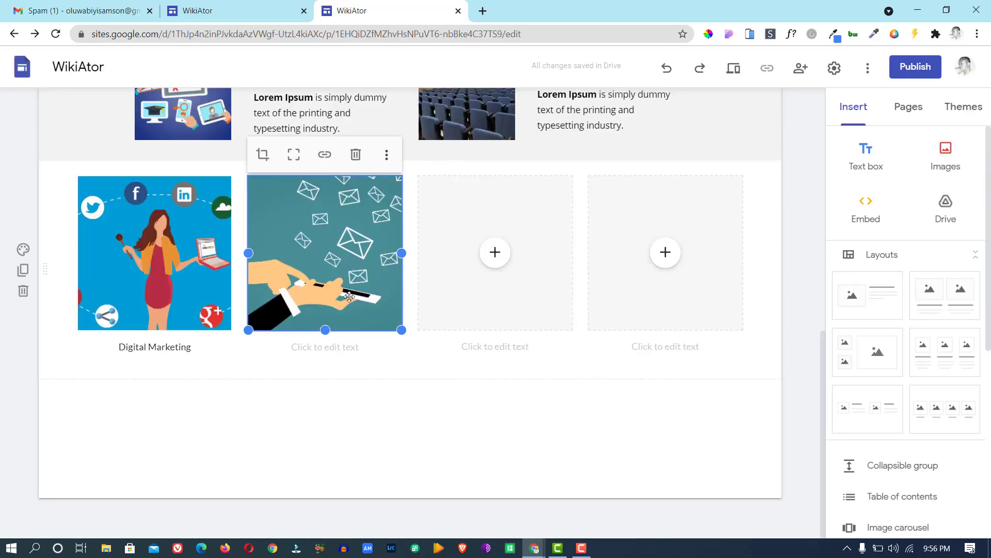
{"action": "left_click", "coordinate": [310, 349]}
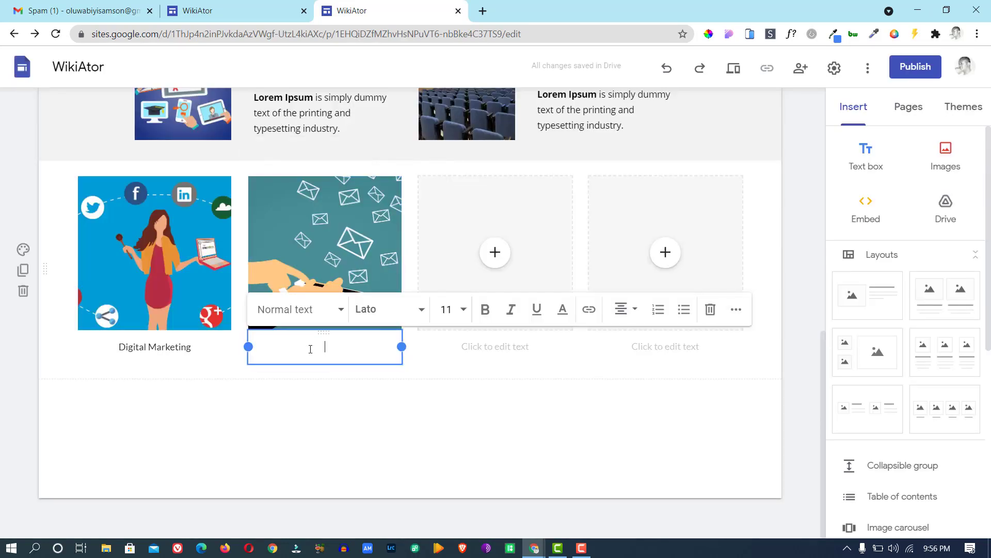
{"action": "type", "text": "Email Mark"}
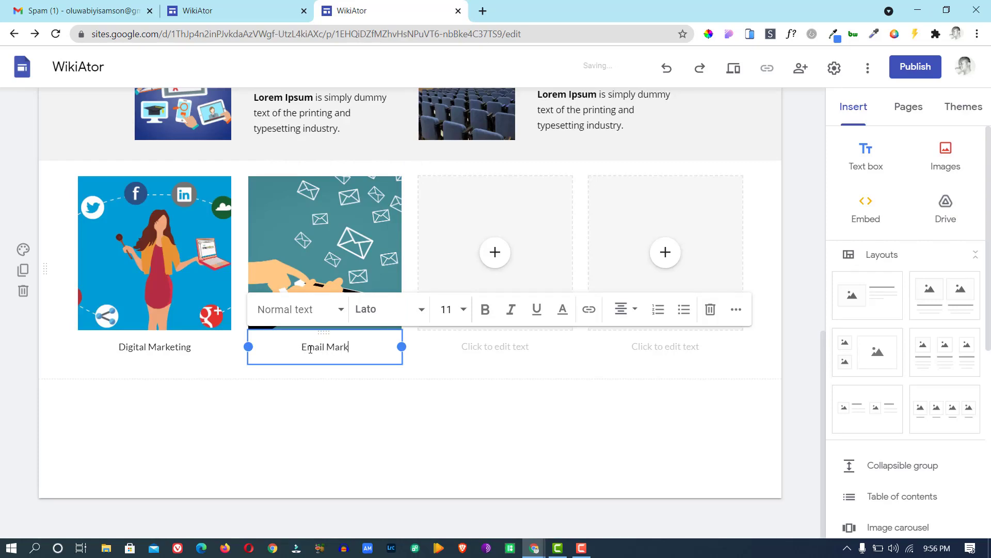
{"action": "type", "text": "eting"}
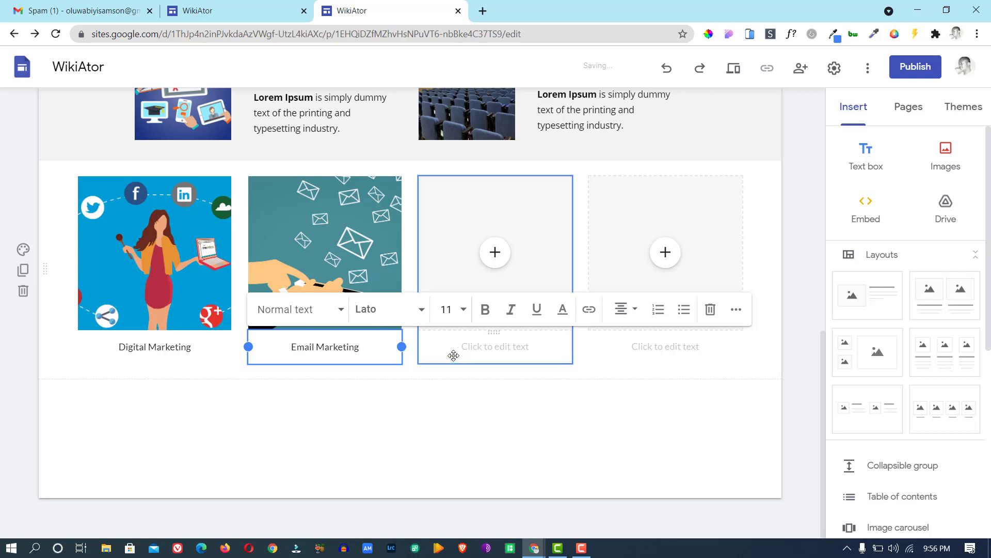
{"action": "left_click", "coordinate": [528, 217]}
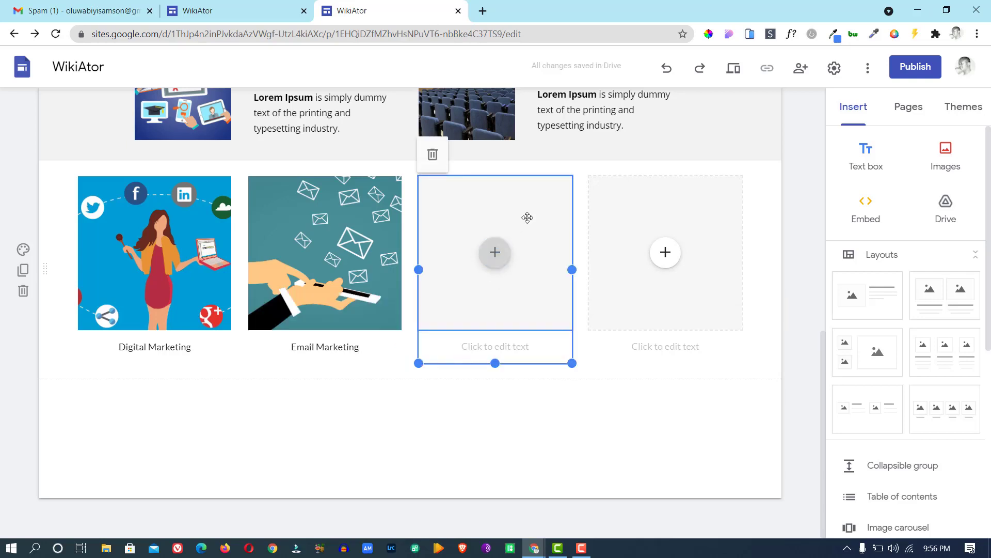
Insert the red desk illustration from a Google Images 'video editing' search into the third tile.
{"action": "left_click", "coordinate": [497, 256]}
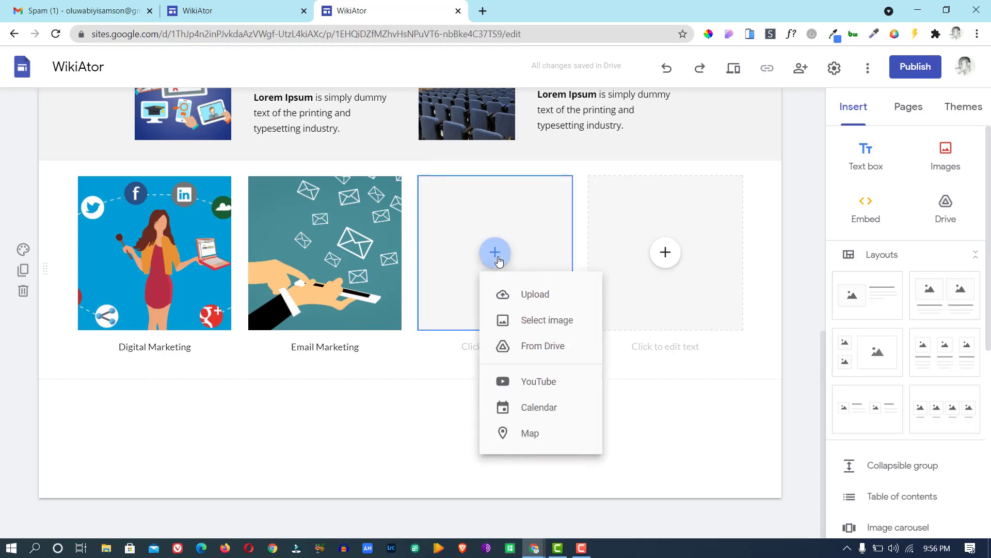
{"action": "left_click", "coordinate": [527, 319]}
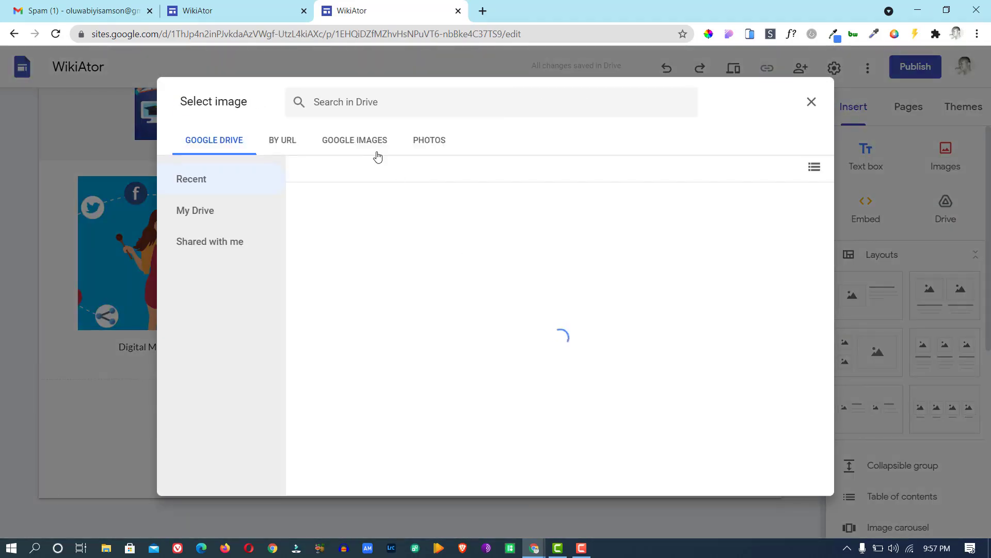
{"action": "left_click", "coordinate": [371, 151]}
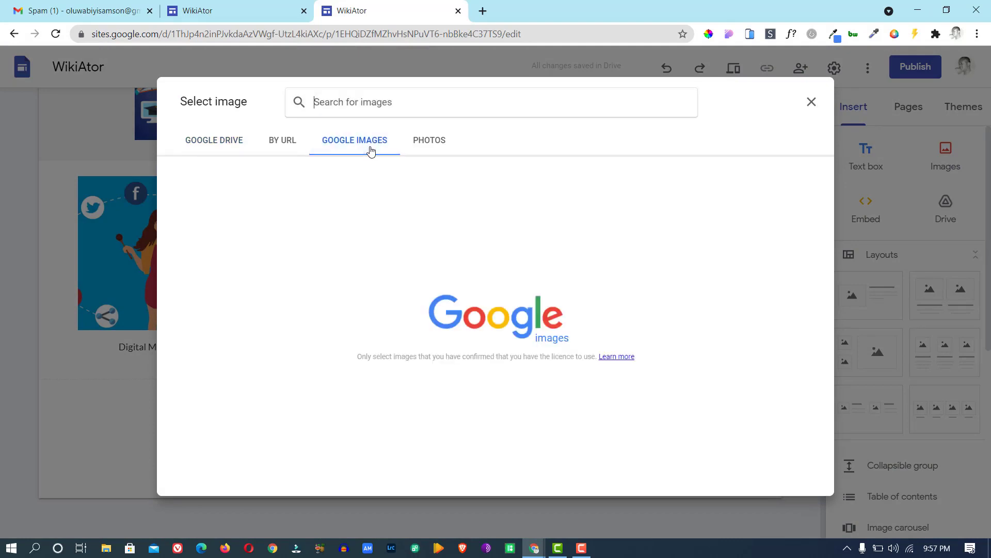
{"action": "left_click", "coordinate": [361, 106]}
{"action": "type", "text": "vide"}
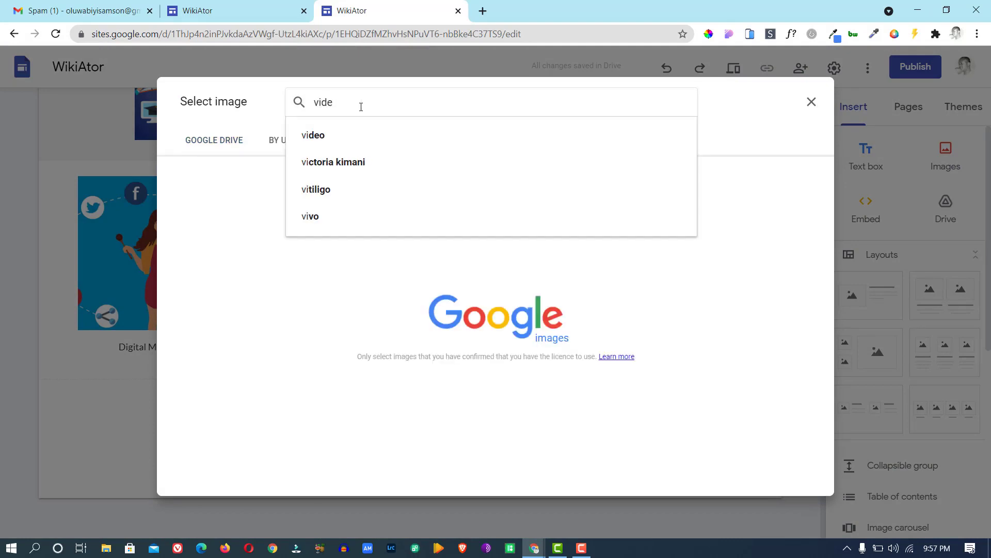
{"action": "type", "text": "o editing"}
{"action": "left_click", "coordinate": [370, 133]}
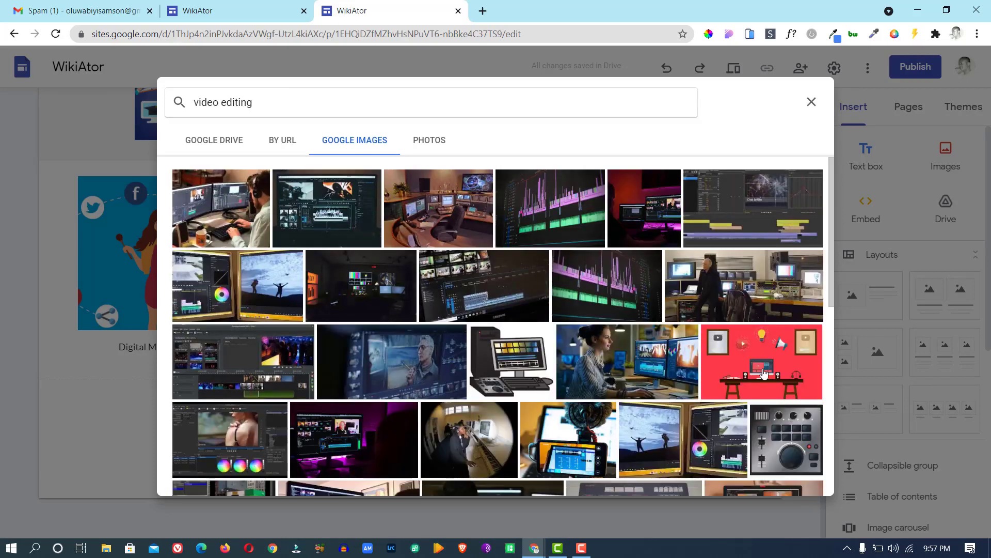
{"action": "left_click", "coordinate": [765, 372]}
{"action": "left_click", "coordinate": [801, 480]}
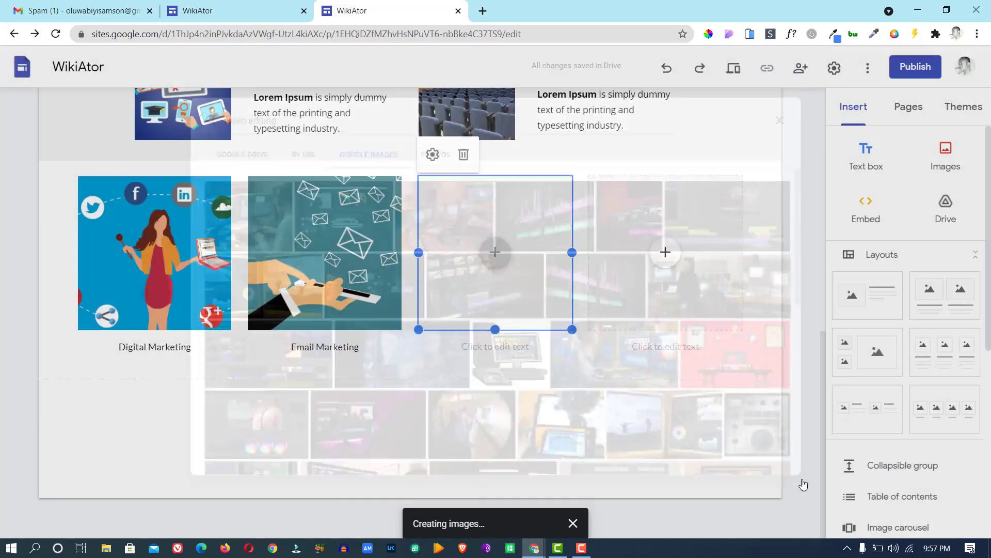
Caption the red image 'Video Editing', correcting the misspelled 'Ediying' via spelling suggestions.
{"action": "left_click", "coordinate": [483, 347]}
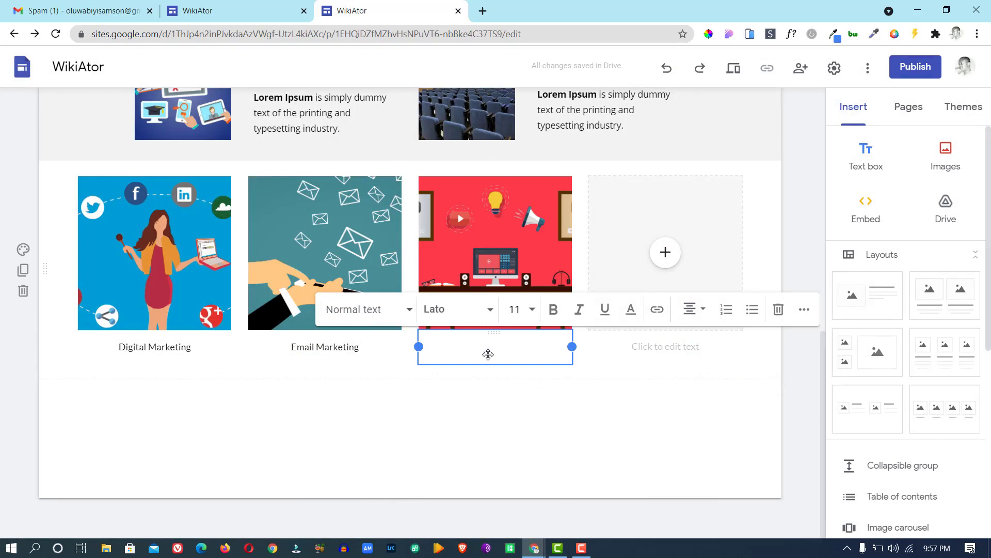
{"action": "type", "text": "Video Ediy"}
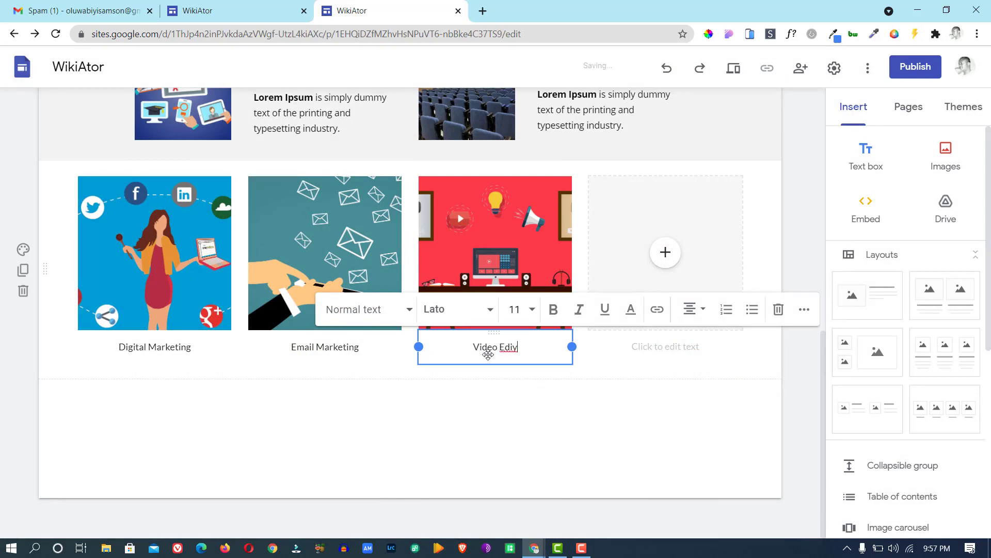
{"action": "type", "text": "ing"}
{"action": "double_click", "coordinate": [501, 352]}
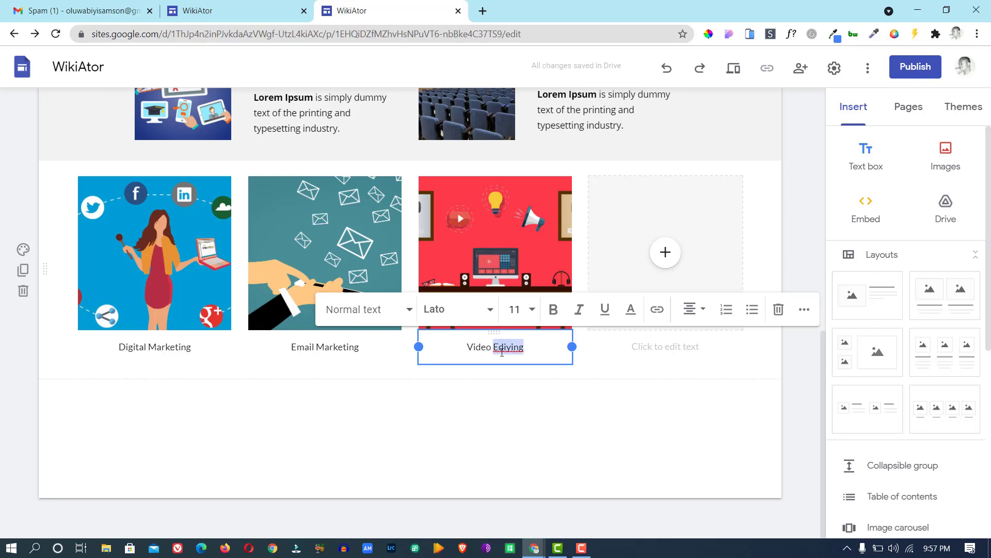
{"action": "right_click", "coordinate": [501, 353]}
{"action": "left_click", "coordinate": [569, 178]}
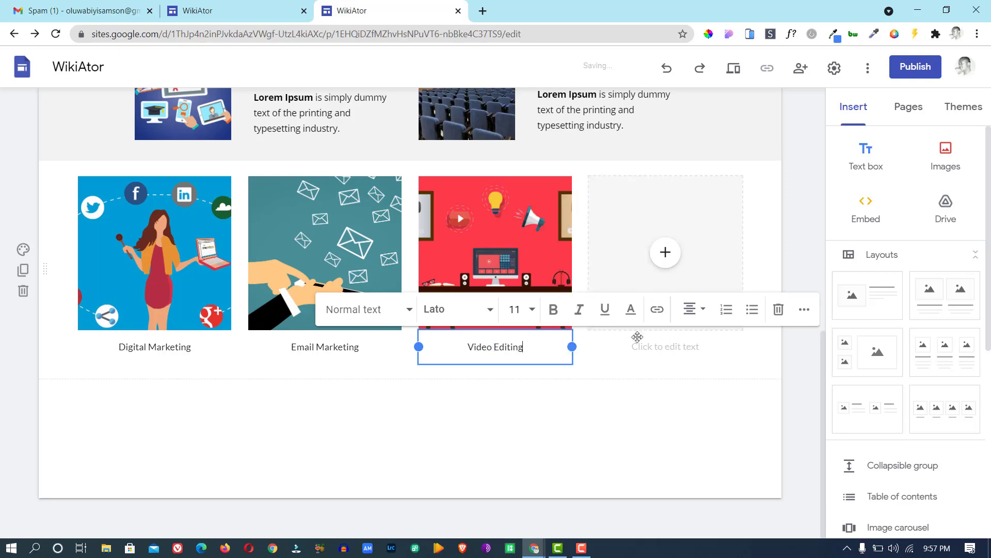
Insert a coins-in-hand image from a Google Images 'cryptocurrency training' search into the fourth tile.
{"action": "left_click", "coordinate": [667, 254]}
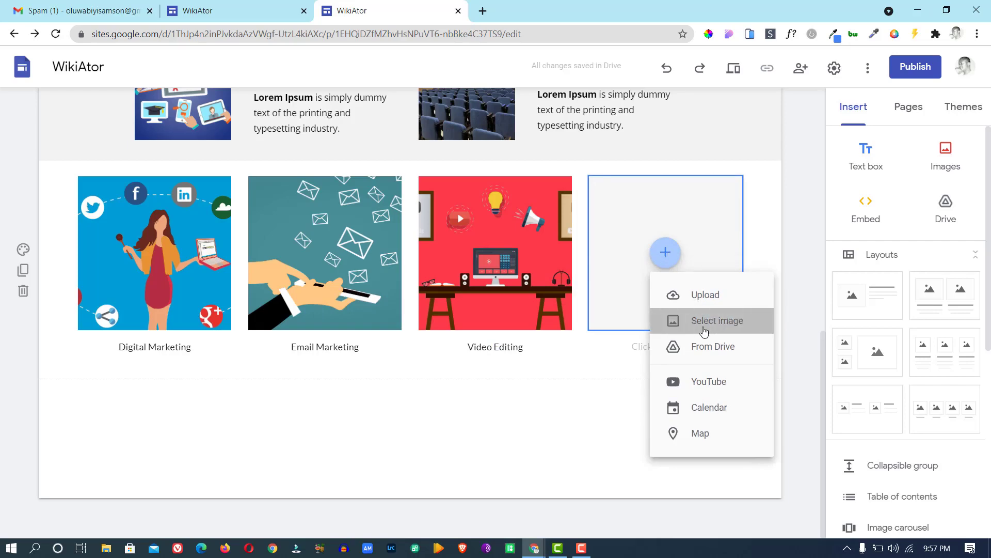
{"action": "left_click", "coordinate": [705, 331]}
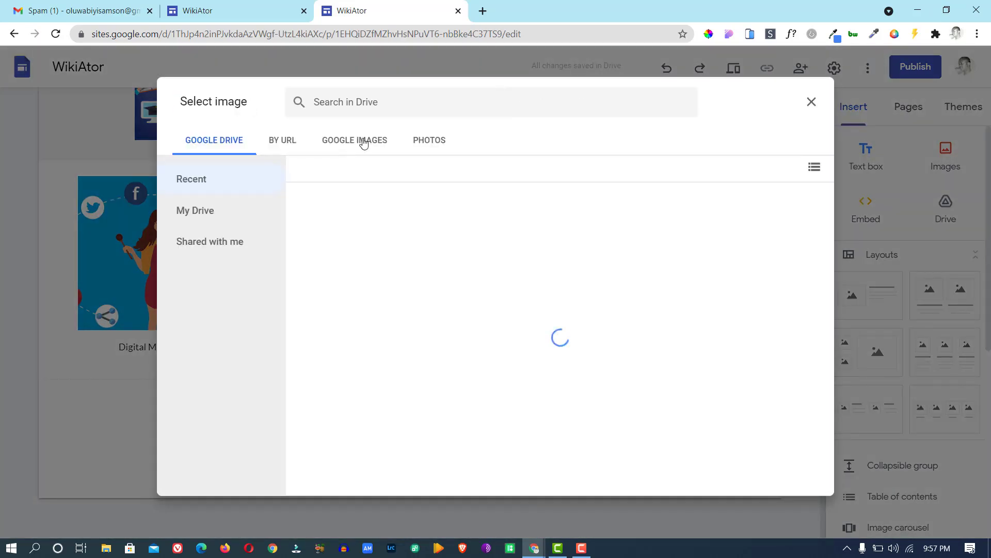
{"action": "left_click", "coordinate": [363, 139]}
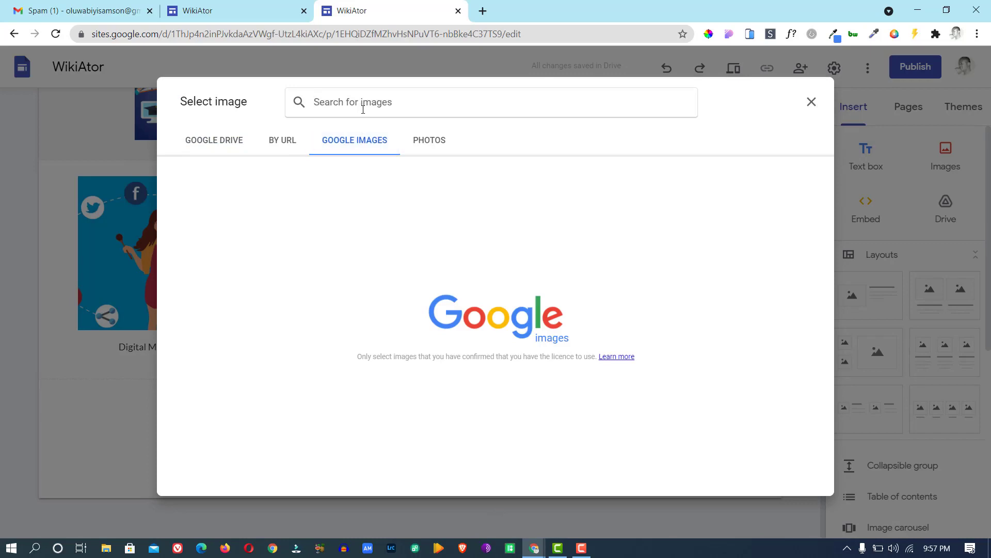
{"action": "type", "text": "cry"}
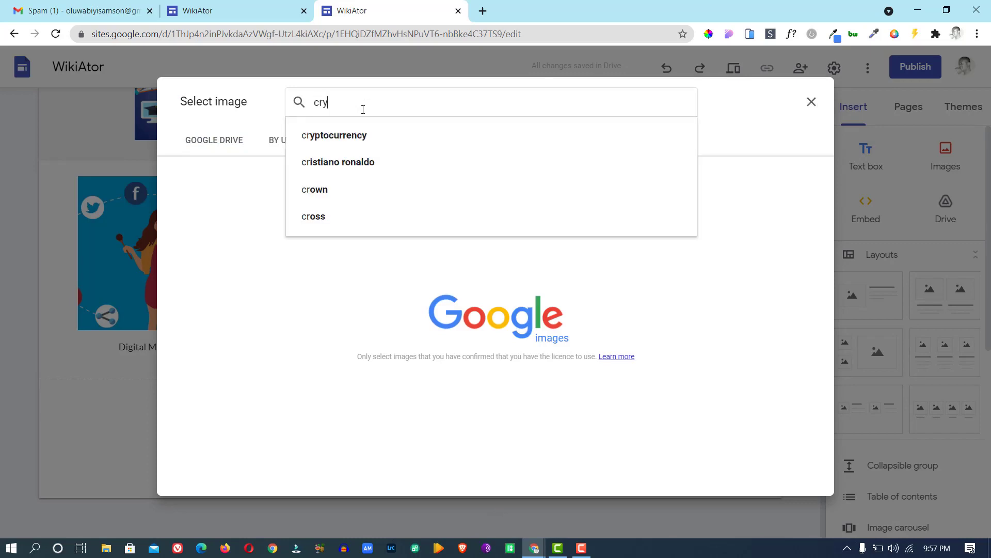
{"action": "type", "text": "pto"}
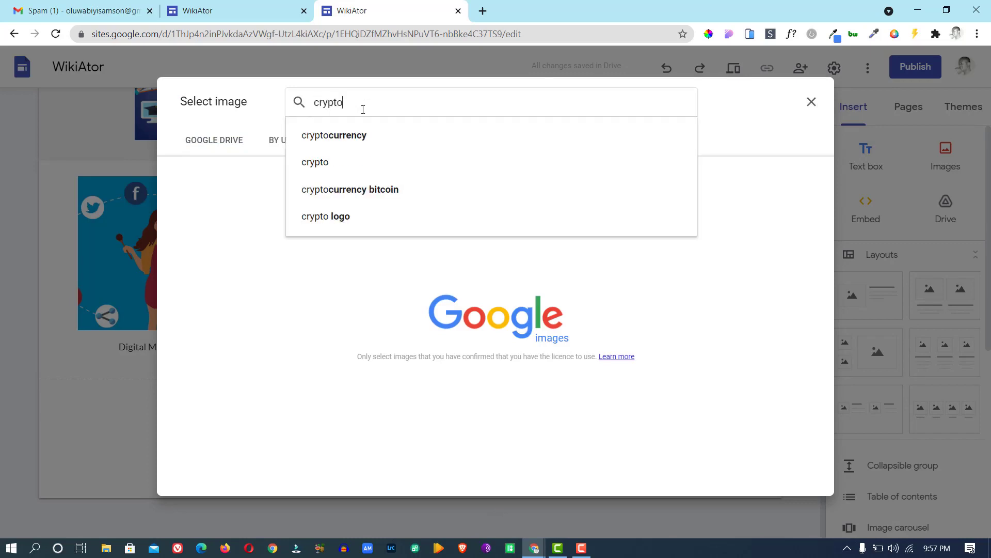
{"action": "type", "text": "curr"}
{"action": "left_click", "coordinate": [372, 136]}
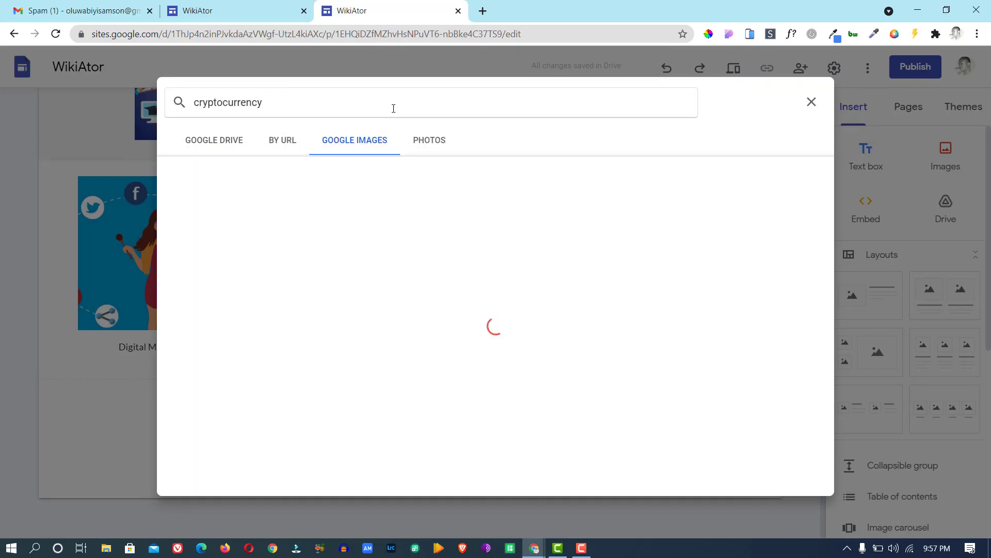
{"action": "type", "text": "tr"}
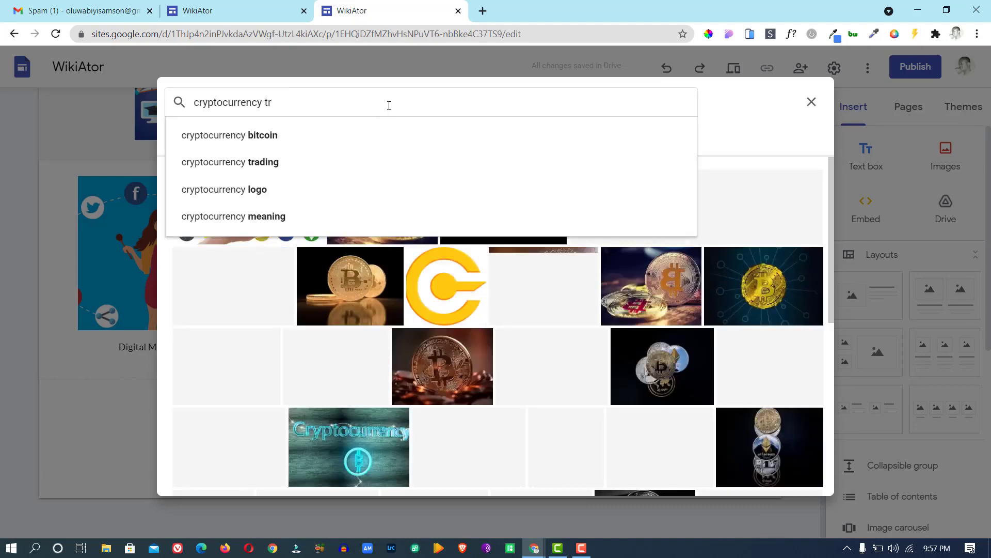
{"action": "type", "text": "aining"}
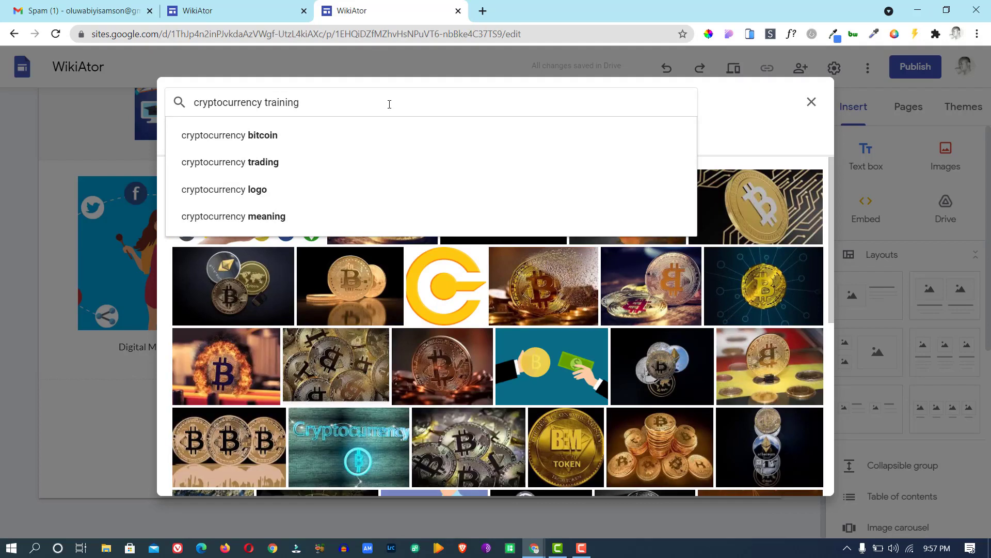
{"action": "key", "text": "Return"}
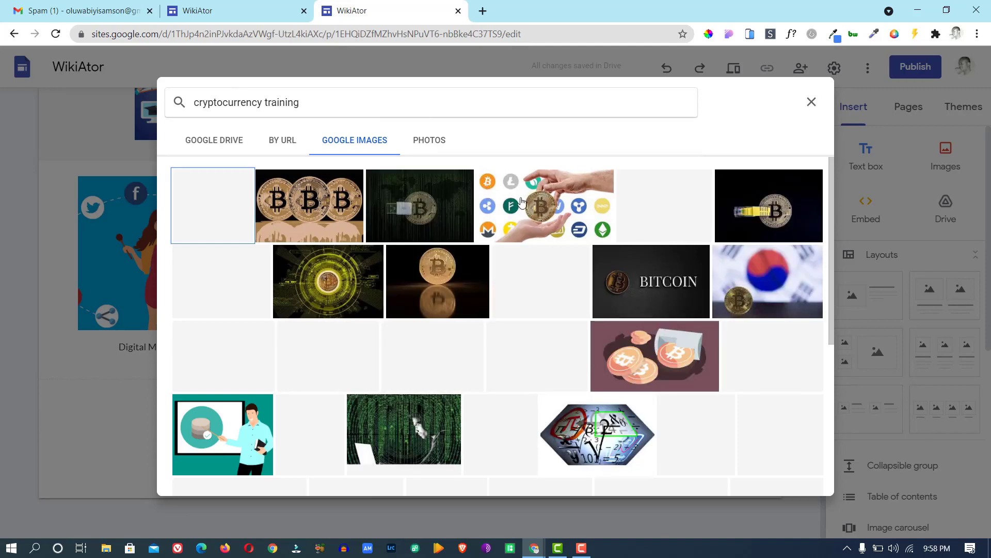
{"action": "left_click", "coordinate": [521, 202]}
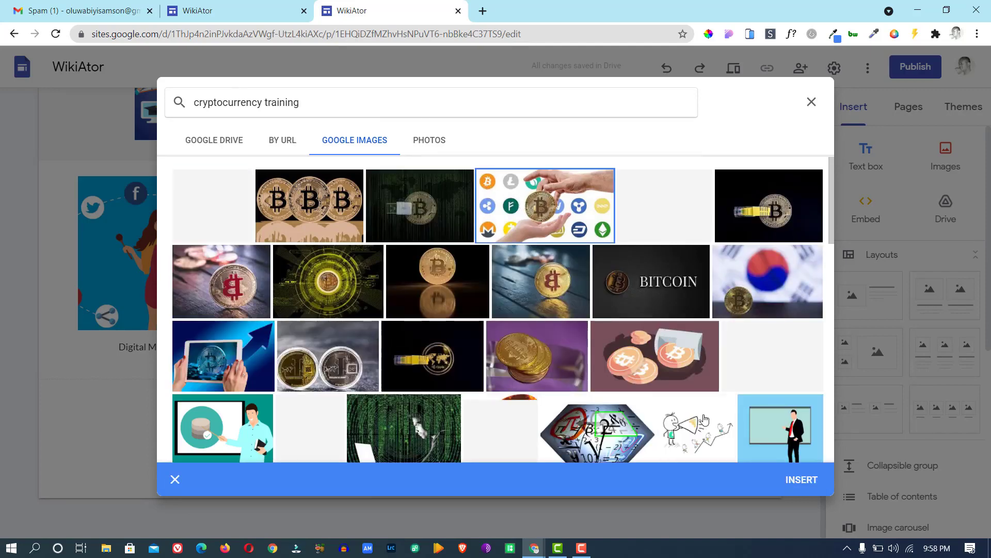
{"action": "left_click", "coordinate": [801, 480]}
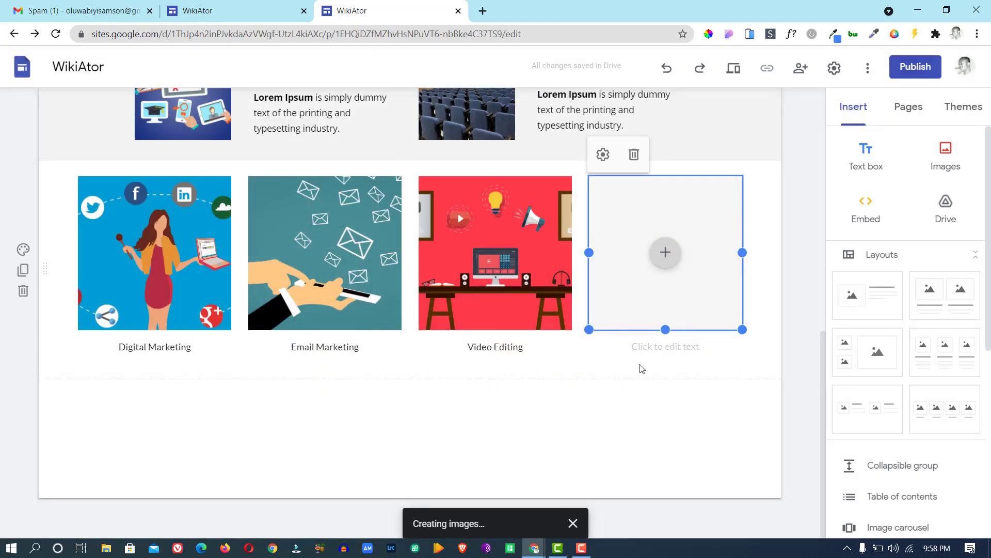
Caption the coins image 'Cryptocurrency Training', fixing the spelling mistakes along the way.
{"action": "left_click", "coordinate": [656, 350]}
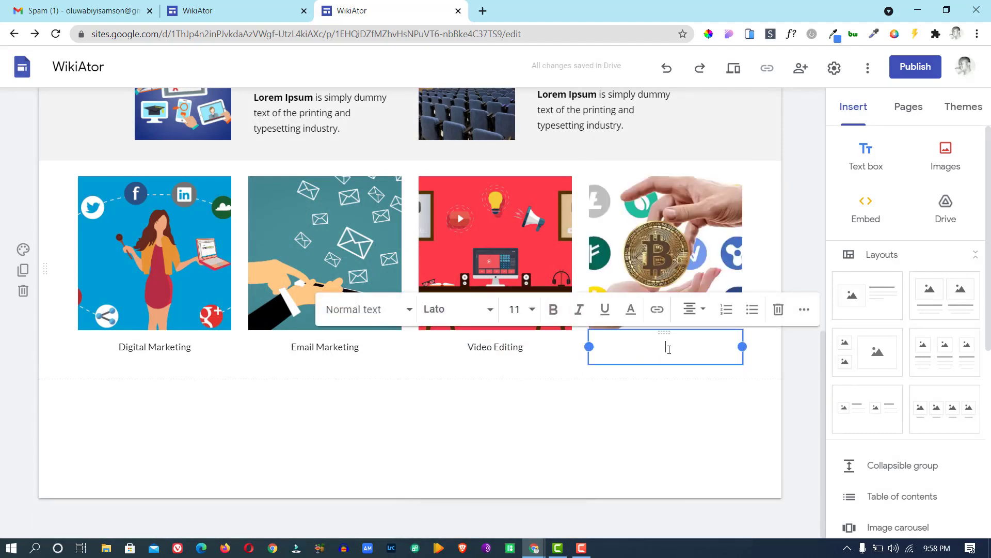
{"action": "type", "text": "Cryptocurrecy"}
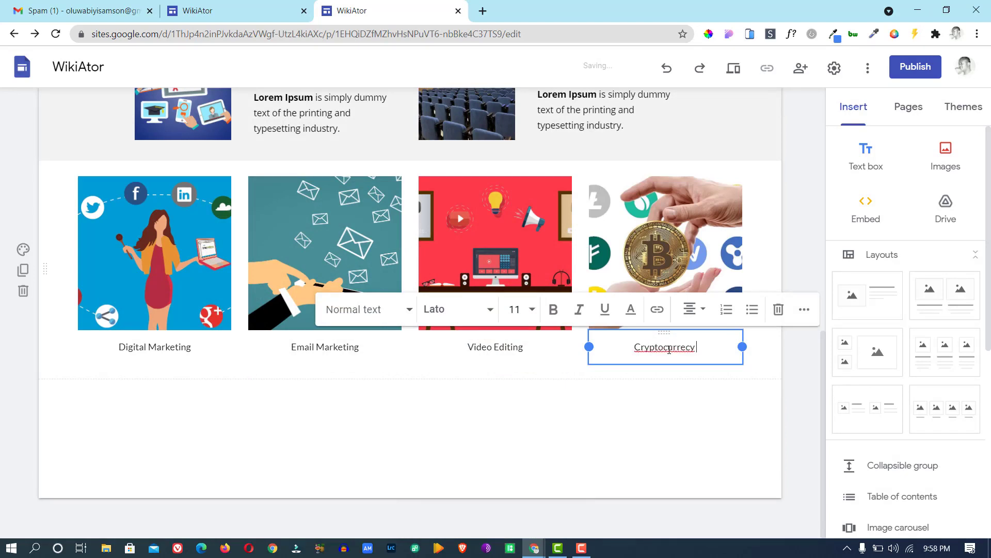
{"action": "right_click", "coordinate": [679, 349]}
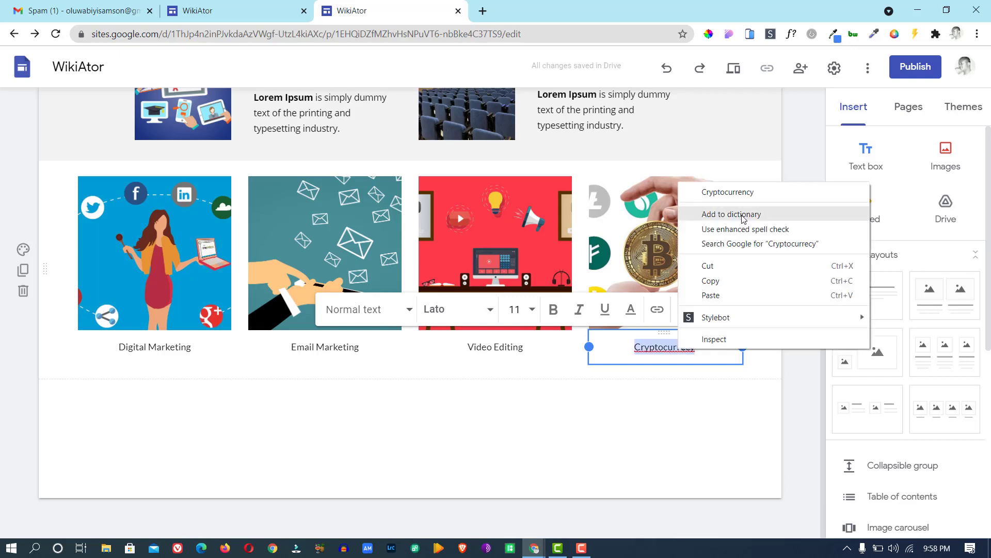
{"action": "left_click", "coordinate": [728, 190]}
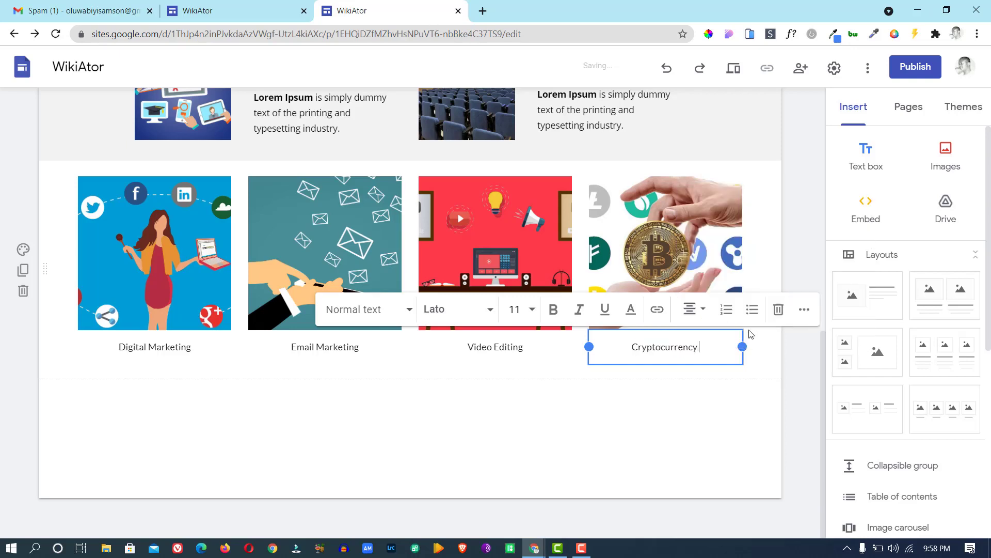
{"action": "type", "text": "Trainig"}
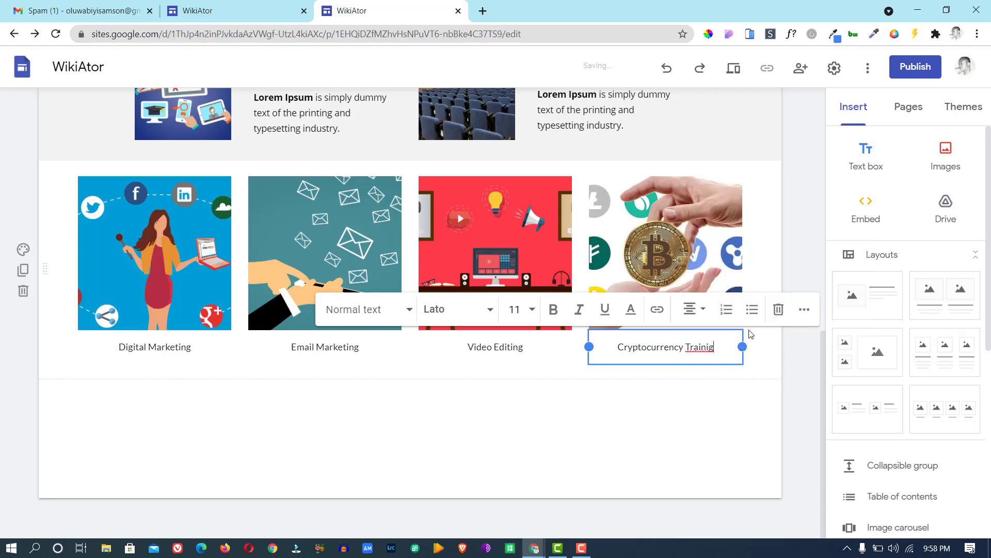
{"action": "key", "text": "BackSpace"}
{"action": "type", "text": "nfg"}
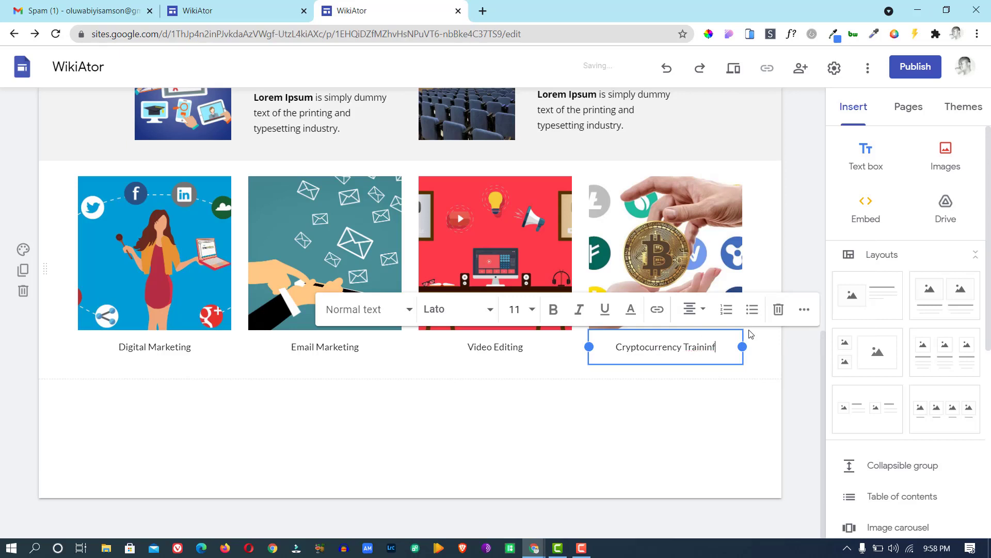
{"action": "key", "text": "BackSpace"}
{"action": "key", "text": "BackSpace"}
{"action": "type", "text": "g"}
{"action": "left_click", "coordinate": [729, 388]}
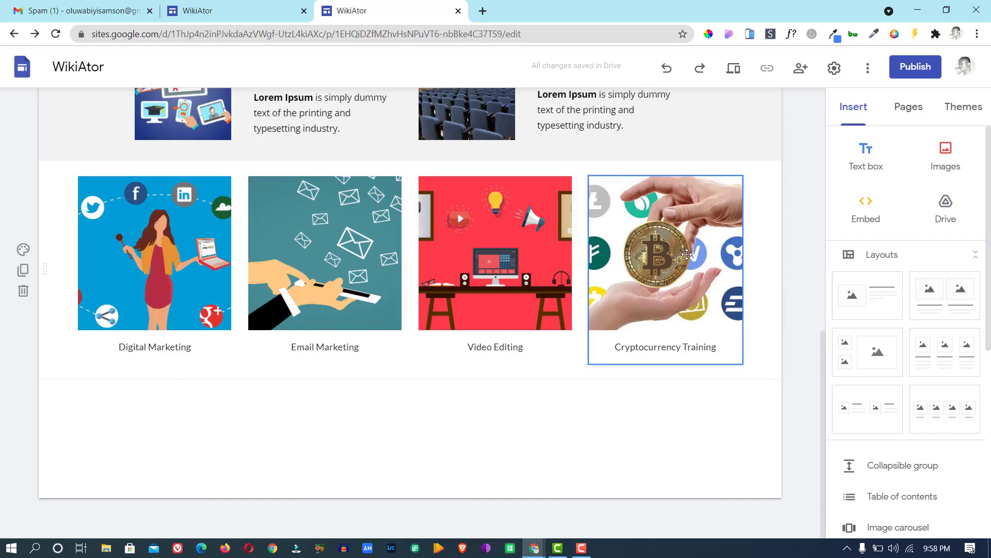
Add a text box reading 'Our Services' above the service images.
{"action": "left_click", "coordinate": [257, 14]}
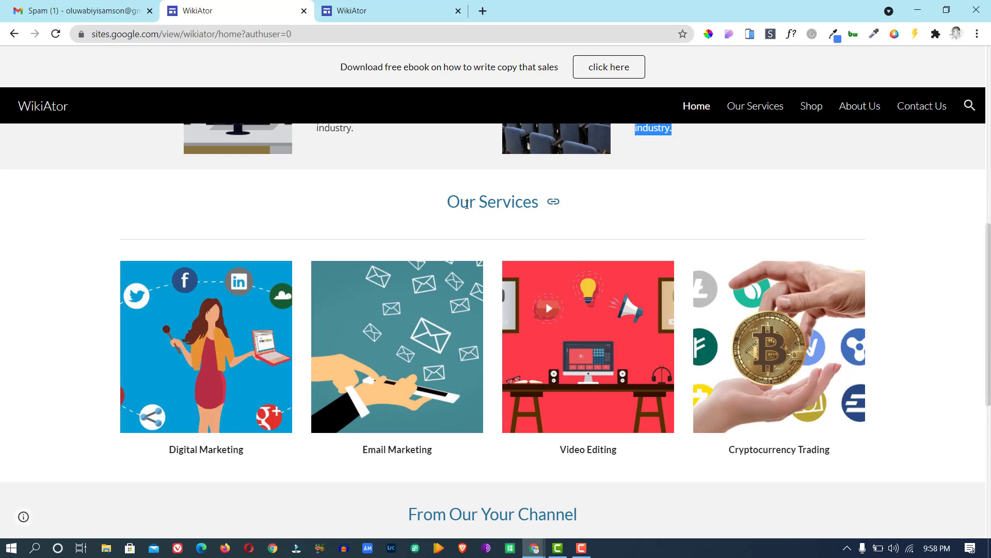
{"action": "left_click", "coordinate": [409, 17]}
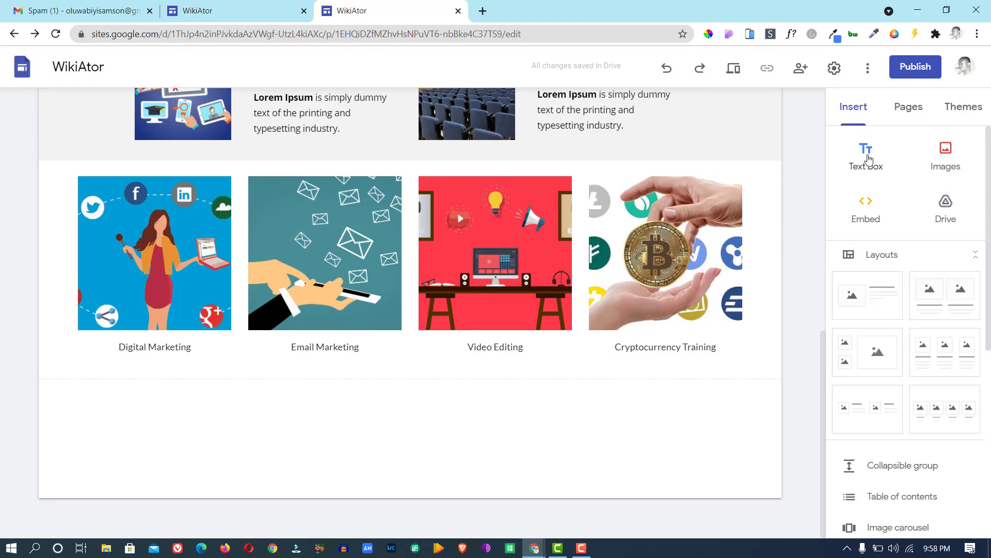
{"action": "left_click", "coordinate": [868, 159]}
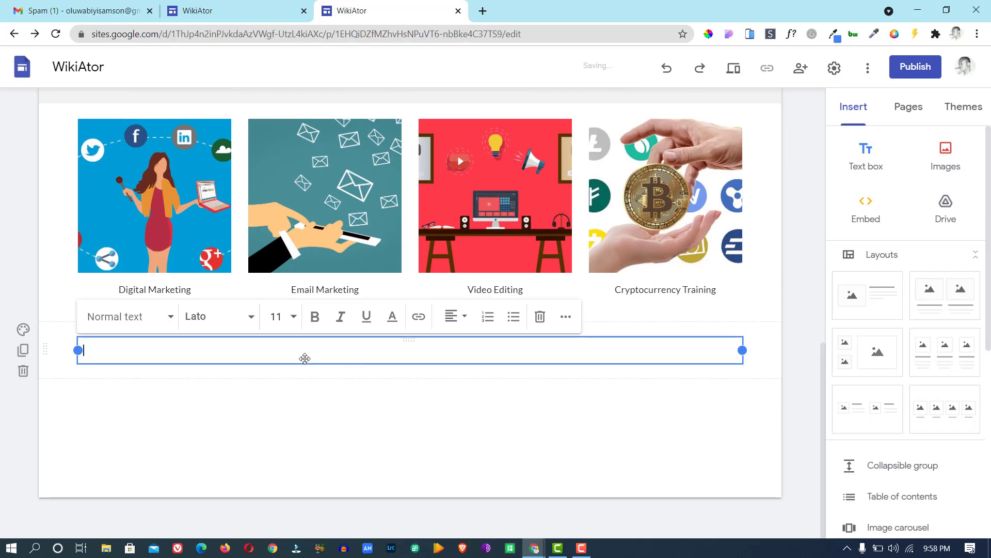
{"action": "left_click_drag", "start_coordinate": [304, 357], "coordinate": [342, 296]}
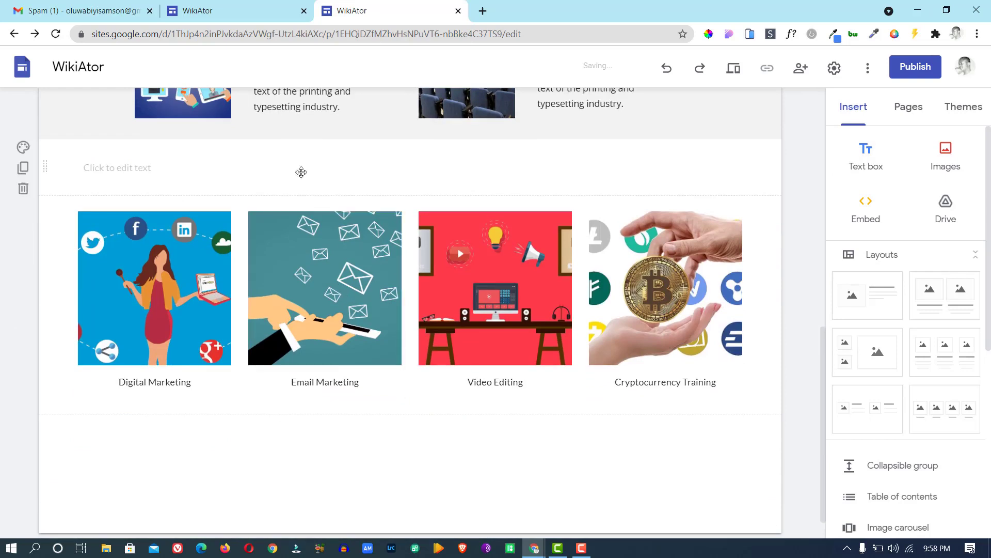
{"action": "left_click", "coordinate": [301, 166]}
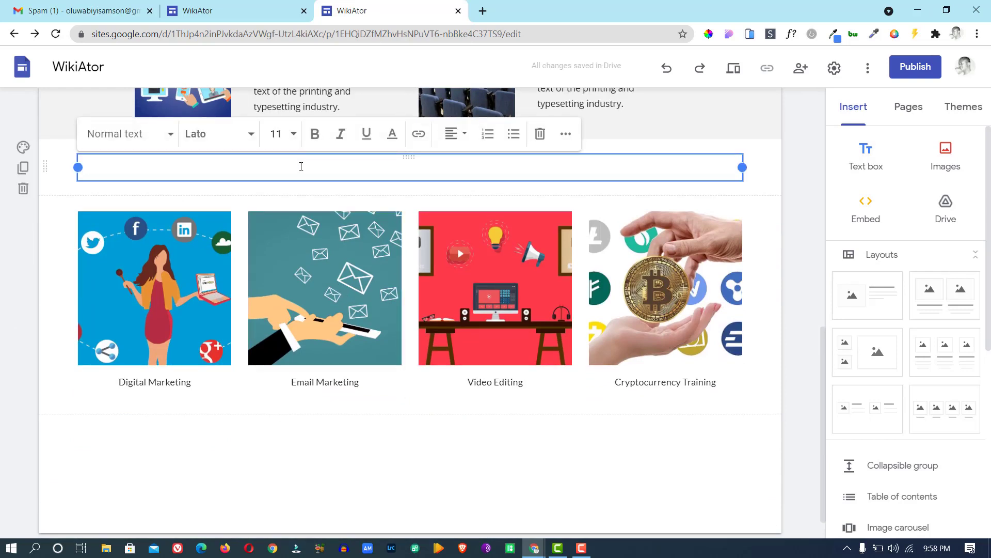
{"action": "type", "text": "Our Ser"}
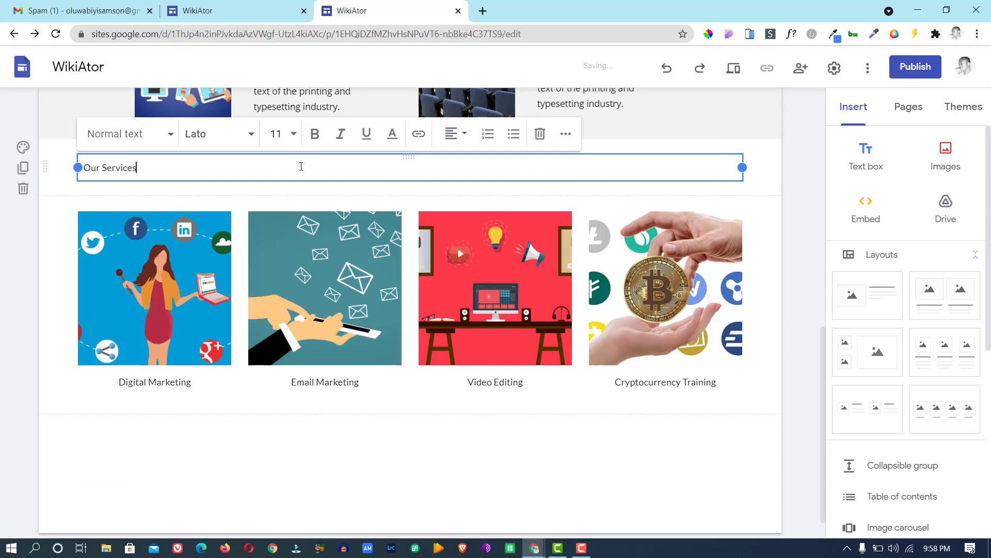
{"action": "type", "text": "vices"}
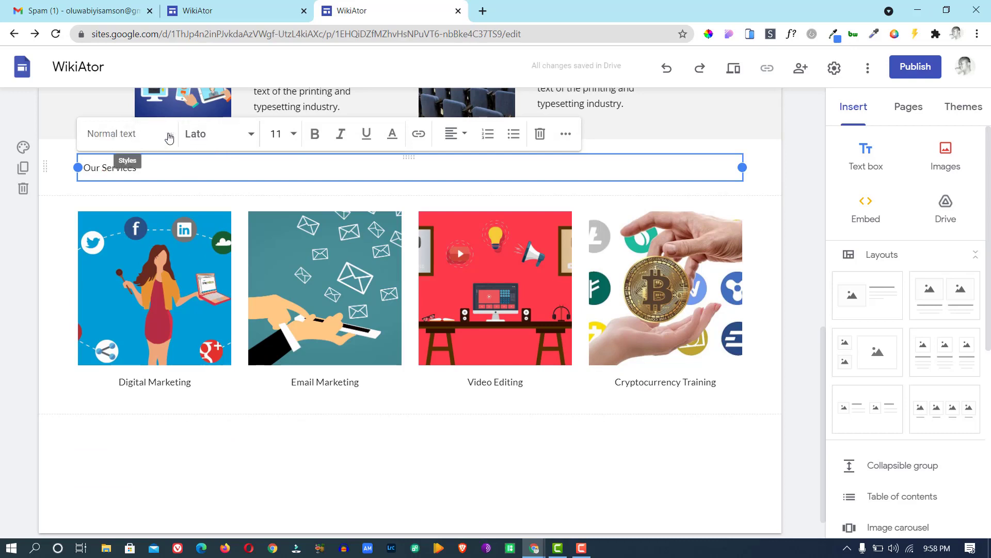
Style 'Our Services' as a Heading with centre alignment, checking it against the published site.
{"action": "left_click", "coordinate": [170, 134]}
{"action": "left_click", "coordinate": [133, 201]}
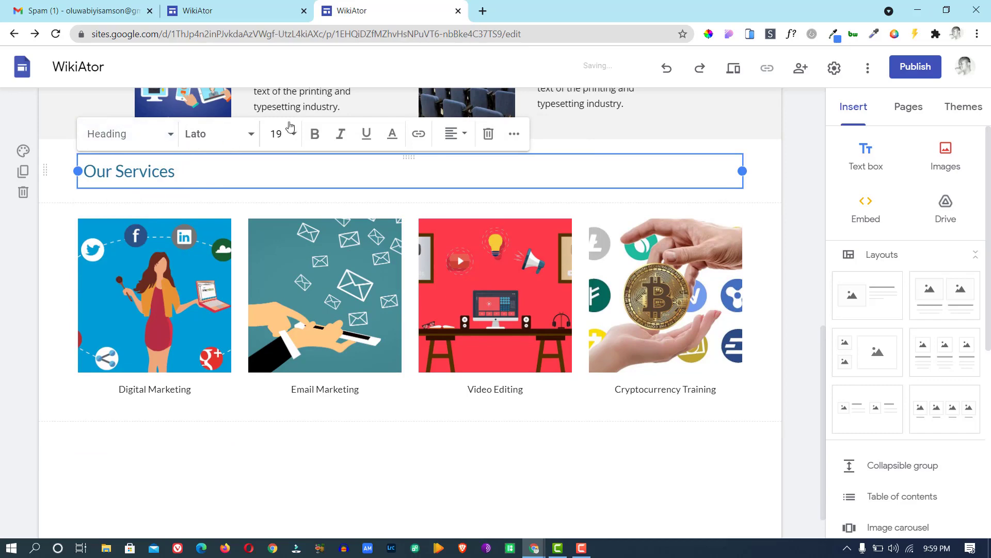
{"action": "left_click", "coordinate": [455, 134]}
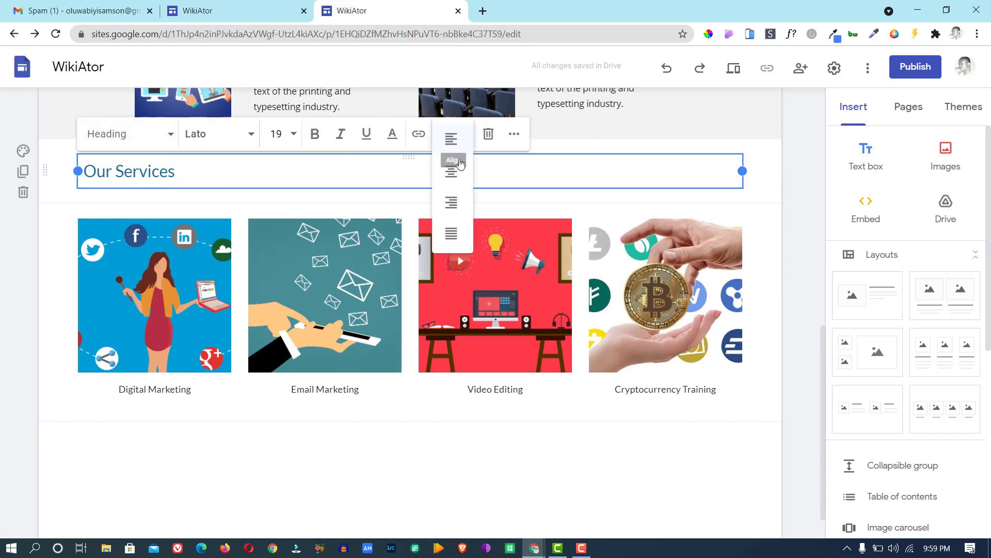
{"action": "left_click", "coordinate": [463, 176]}
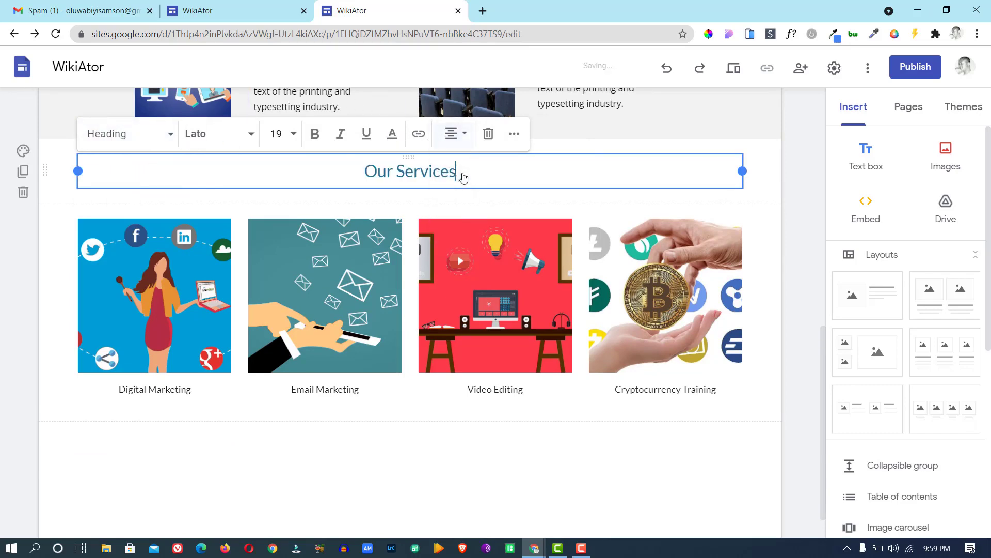
{"action": "left_click", "coordinate": [256, 9]}
{"action": "left_click", "coordinate": [360, 6]}
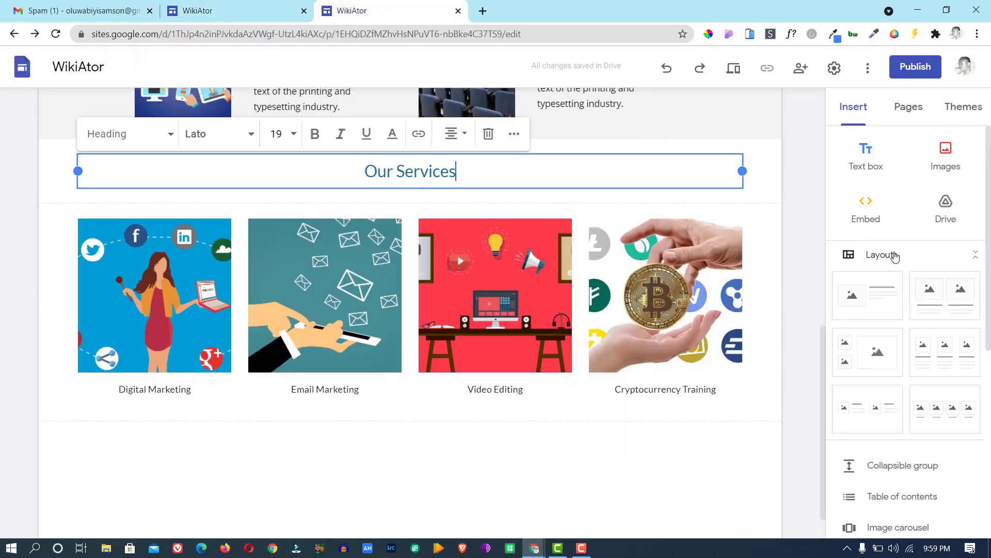
{"action": "left_click", "coordinate": [890, 258]}
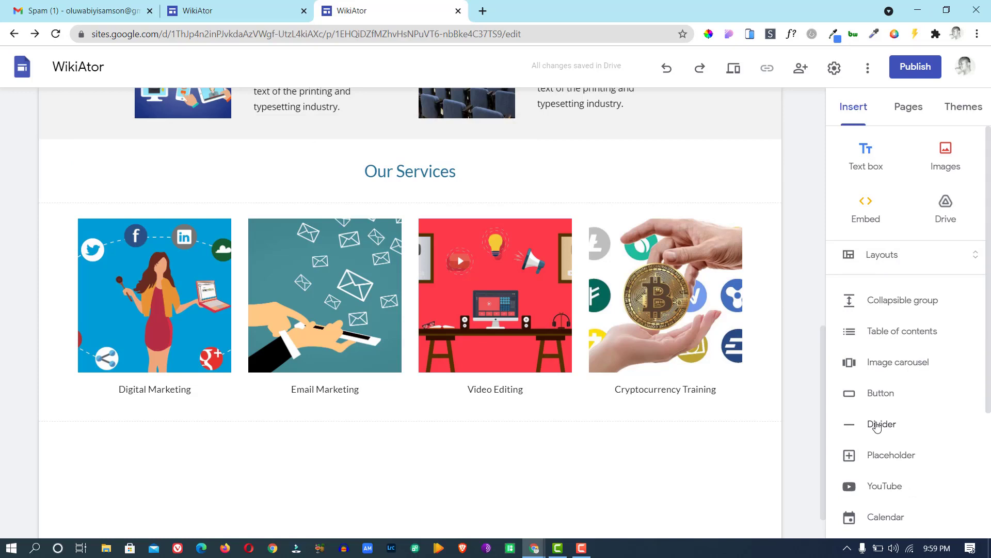
Insert a Divider below the Our Services heading and check it against the published site.
{"action": "left_click", "coordinate": [877, 426]}
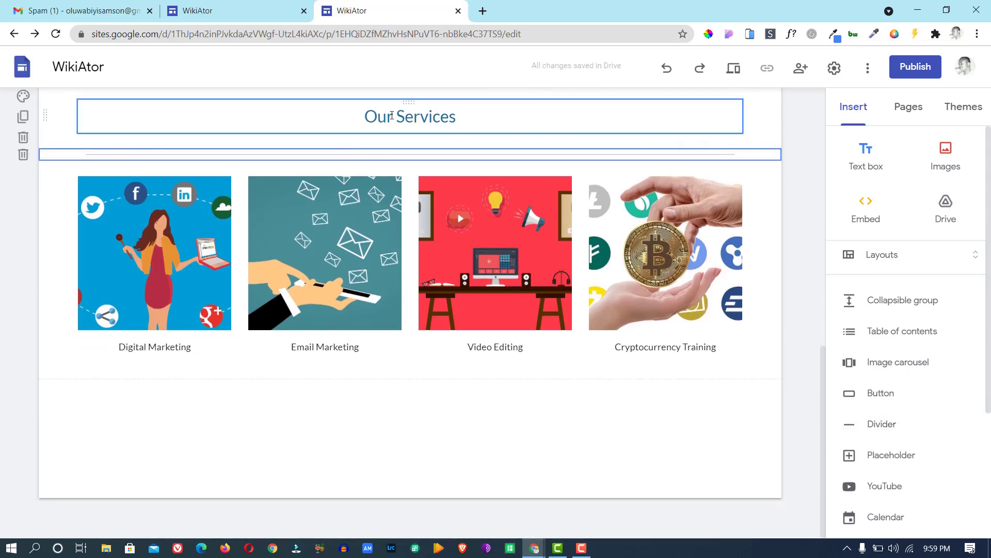
{"action": "left_click", "coordinate": [392, 115]}
{"action": "left_click", "coordinate": [403, 154]}
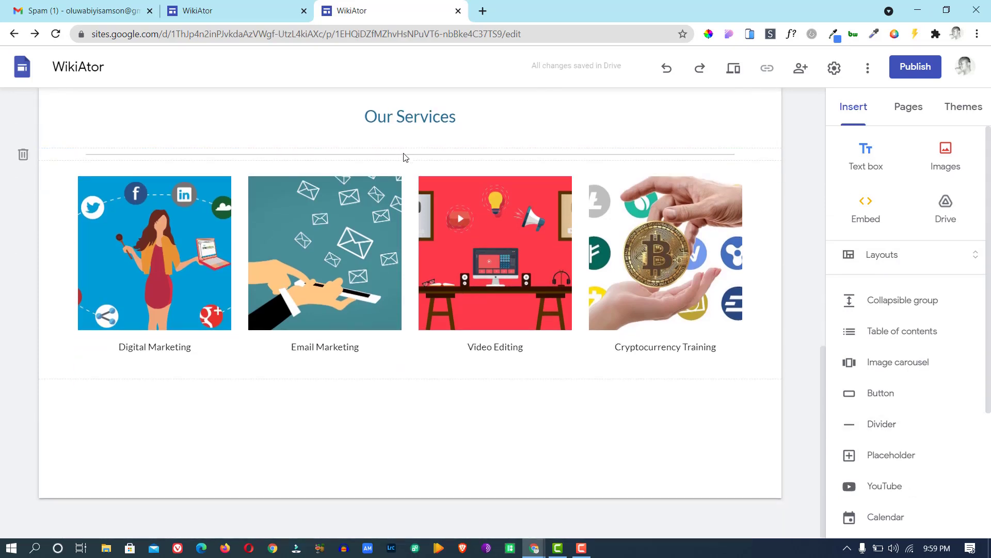
{"action": "left_click", "coordinate": [252, 12]}
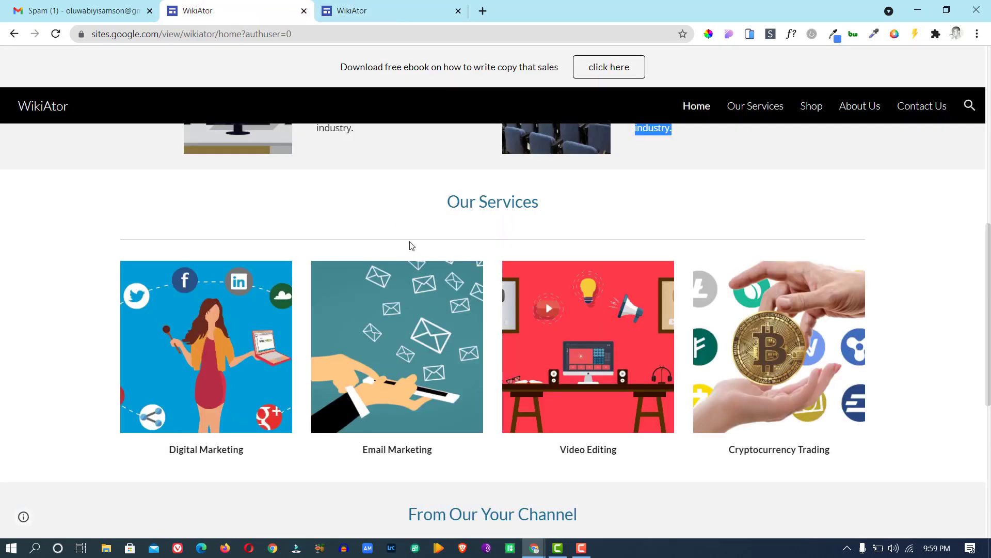
{"action": "left_click", "coordinate": [410, 239]}
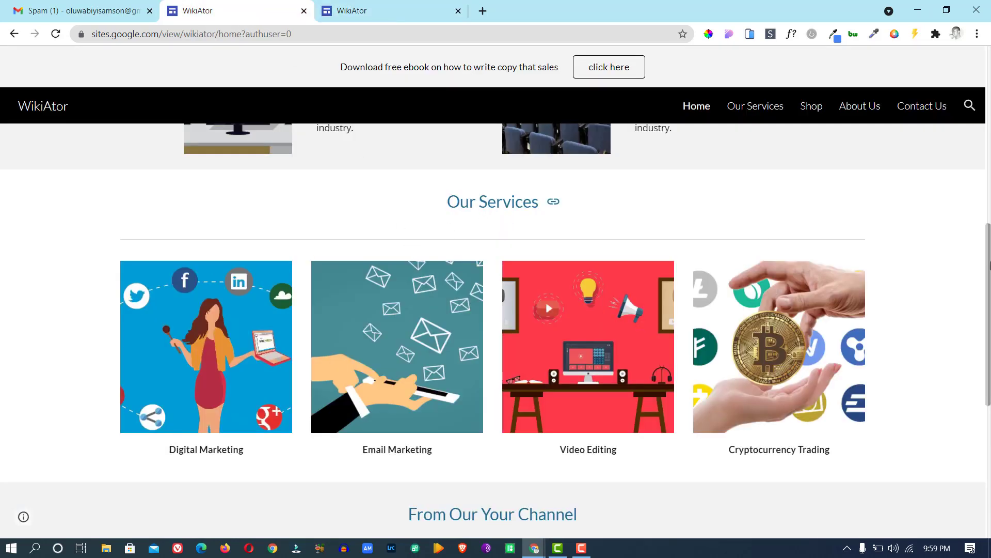
{"action": "left_click_drag", "start_coordinate": [989, 253], "coordinate": [973, 354]}
{"action": "left_click", "coordinate": [362, 11]}
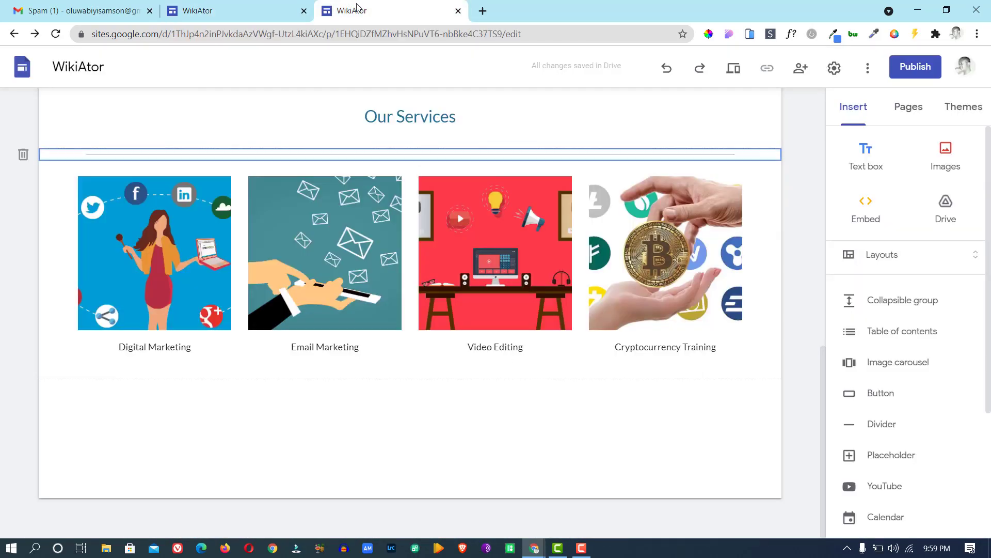
{"action": "left_click", "coordinate": [880, 255]}
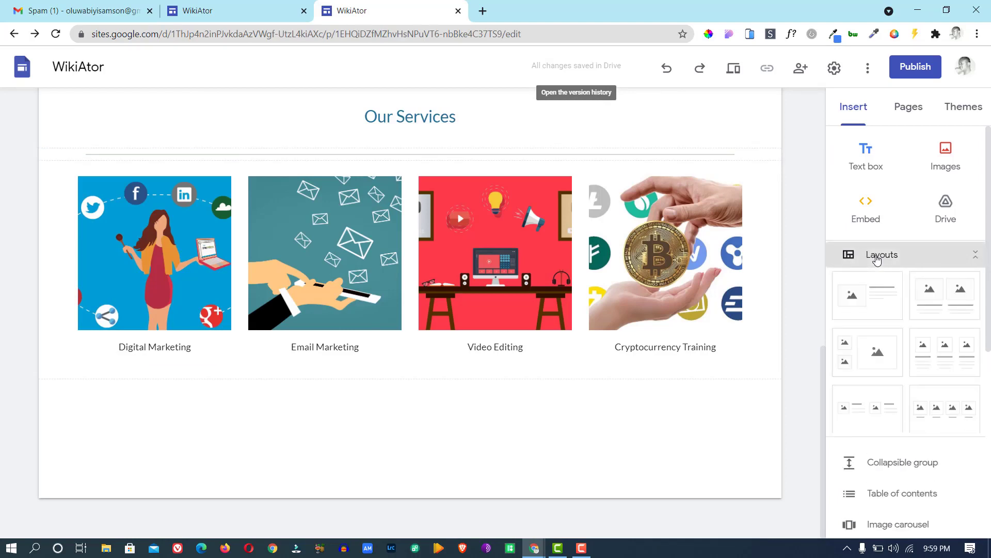
{"action": "left_click", "coordinate": [237, 8]}
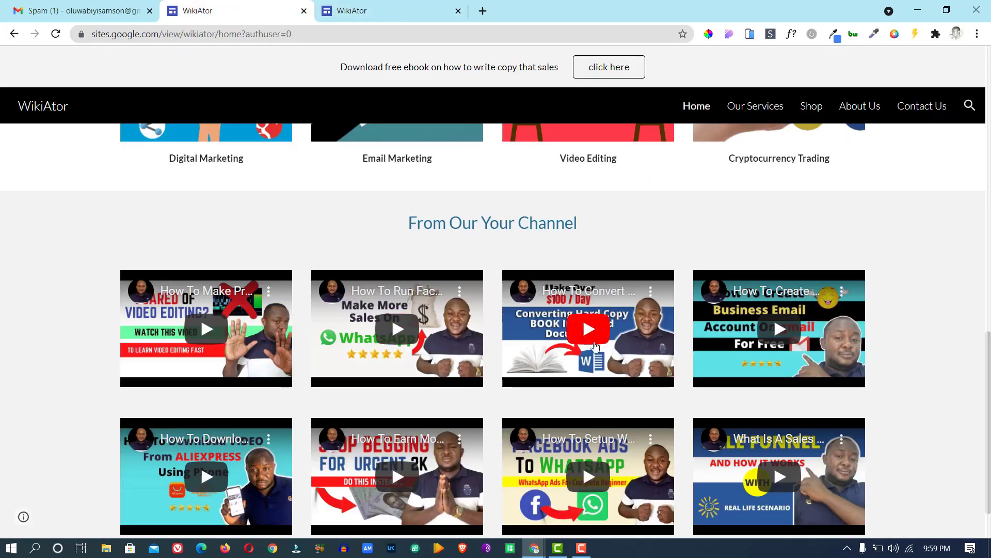
{"action": "left_click", "coordinate": [343, 10]}
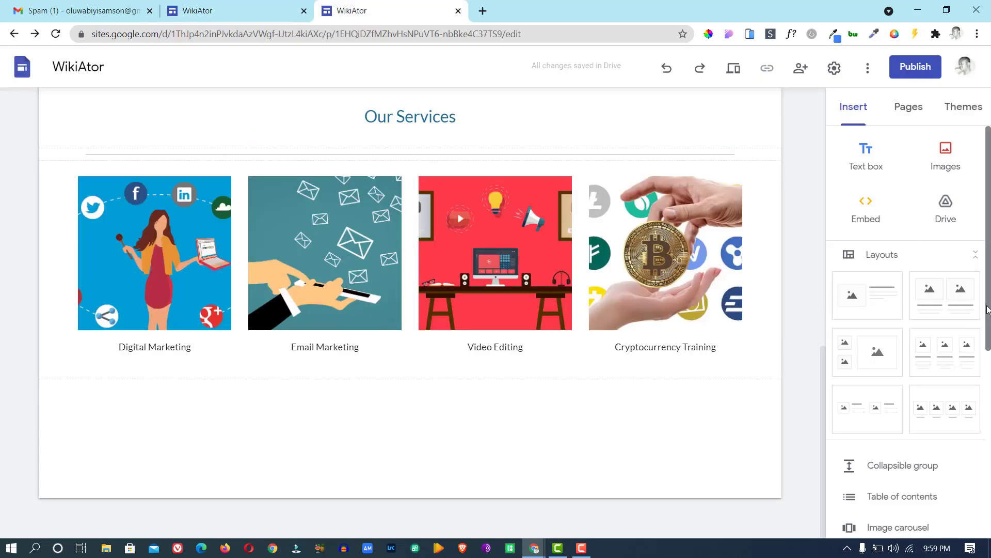
{"action": "left_click_drag", "start_coordinate": [987, 309], "coordinate": [988, 322]}
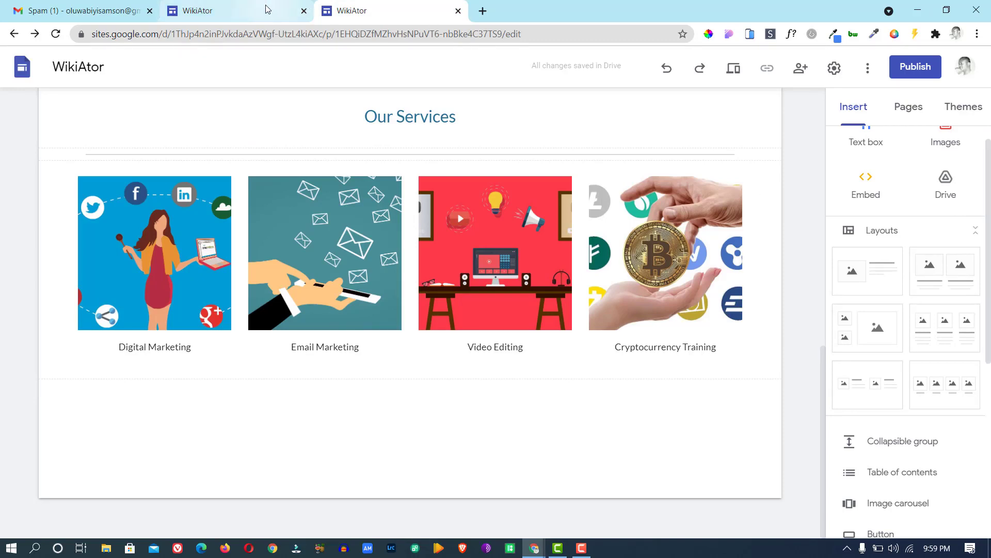
{"action": "left_click", "coordinate": [235, 11]}
{"action": "left_click", "coordinate": [359, 8]}
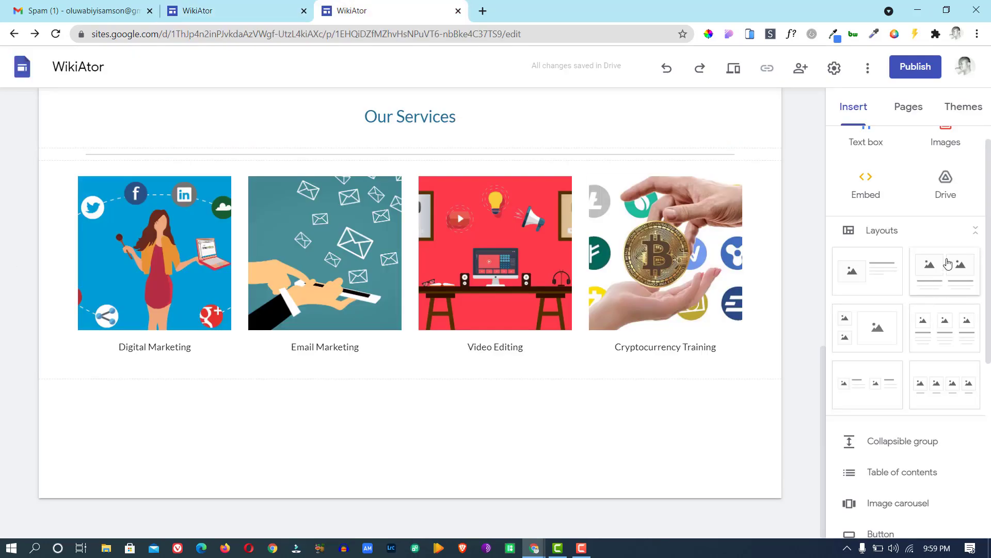
Remove a trial two-image section below the services row and collapse the layout thumbnails.
{"action": "left_click_drag", "start_coordinate": [948, 264], "coordinate": [390, 410]}
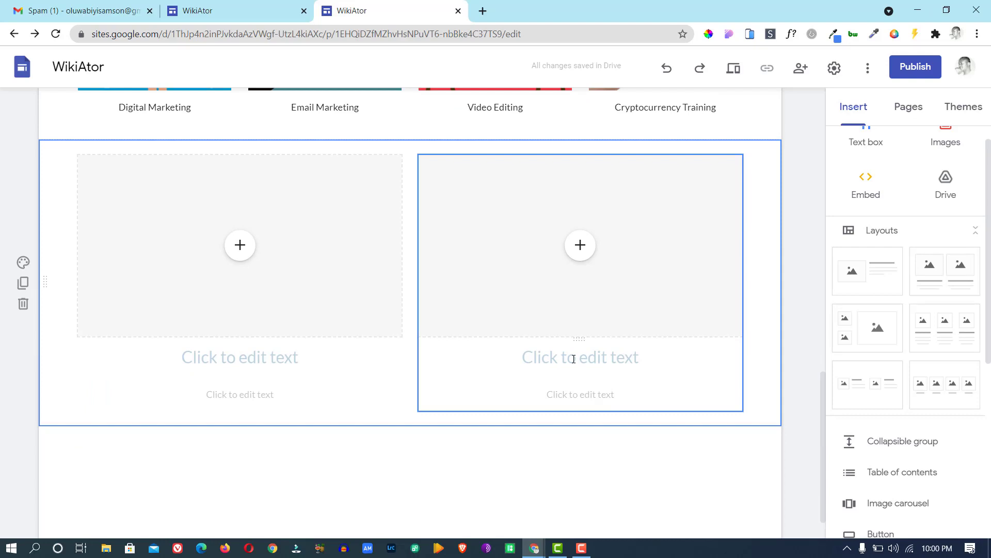
{"action": "left_click", "coordinate": [243, 252]}
{"action": "left_click", "coordinate": [23, 306]}
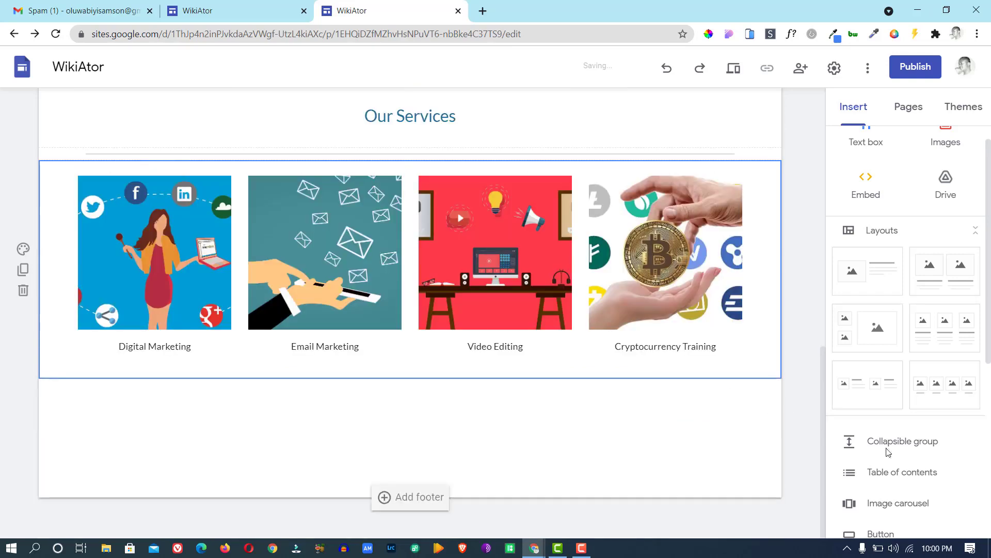
{"action": "left_click", "coordinate": [912, 235]}
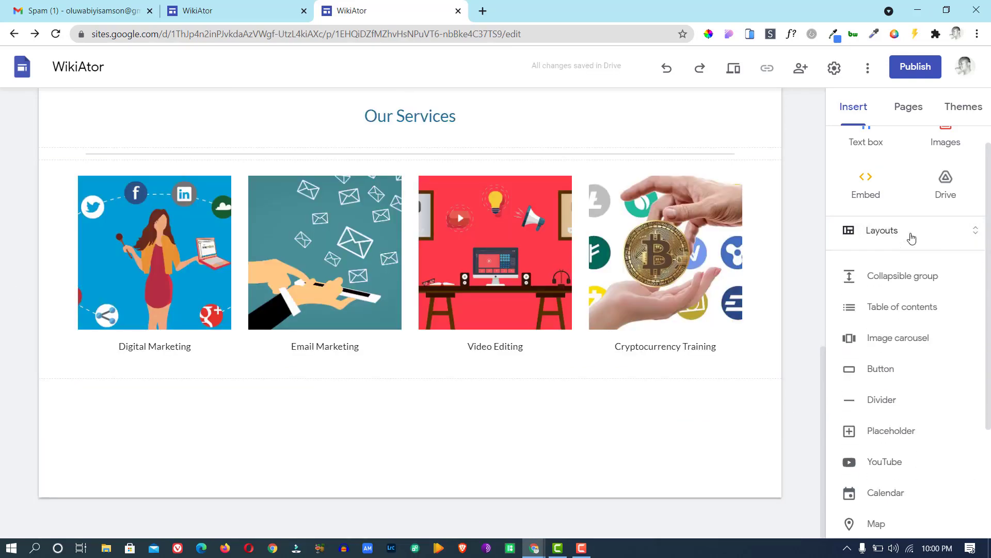
Search YouTube for 'wikiator' videos in the YouTube insert picker.
{"action": "left_click", "coordinate": [887, 463]}
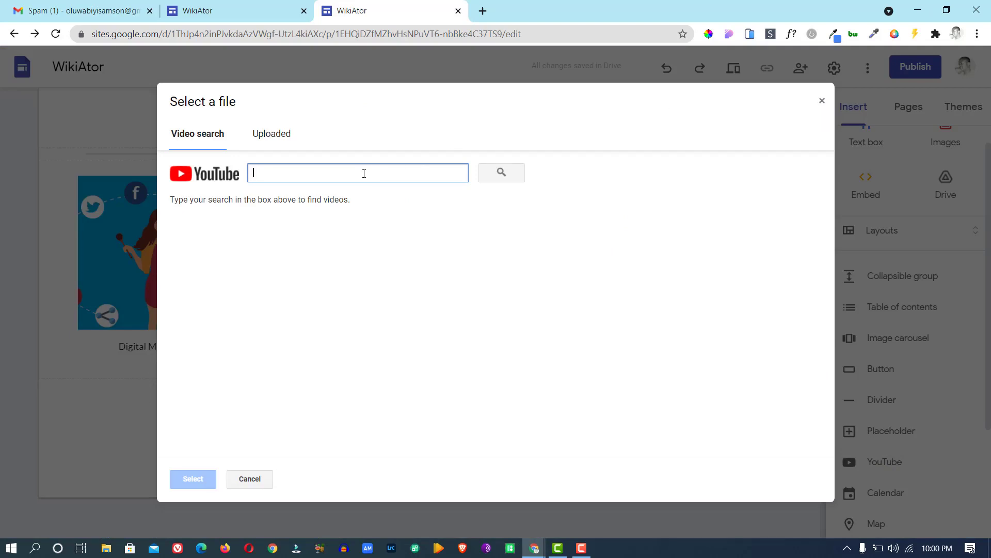
{"action": "left_click", "coordinate": [275, 137]}
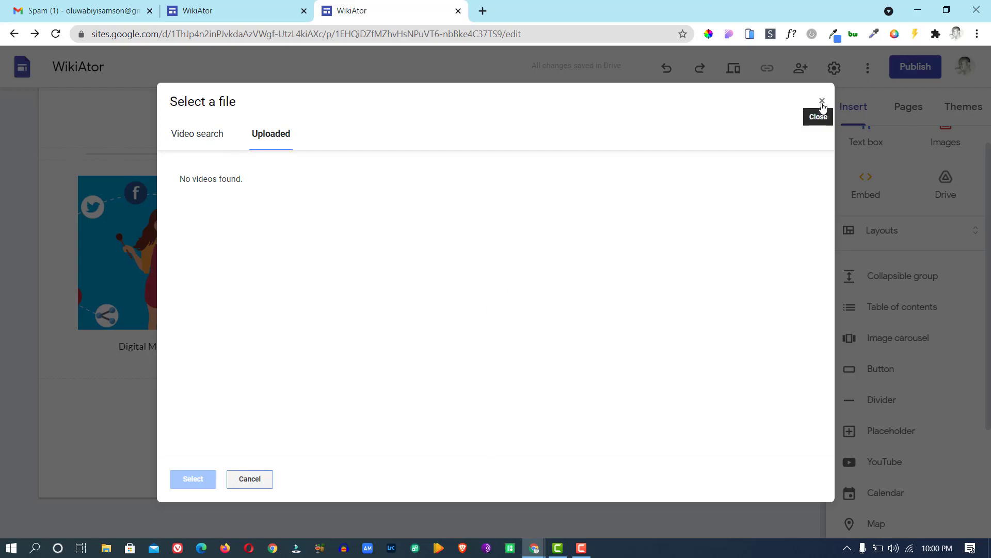
{"action": "left_click", "coordinate": [205, 133]}
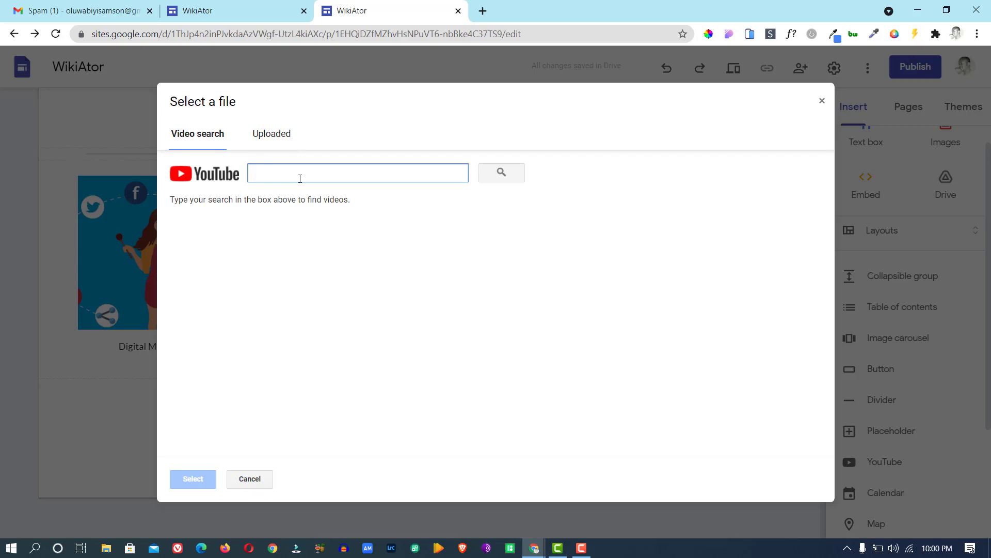
{"action": "type", "text": "wikiator"}
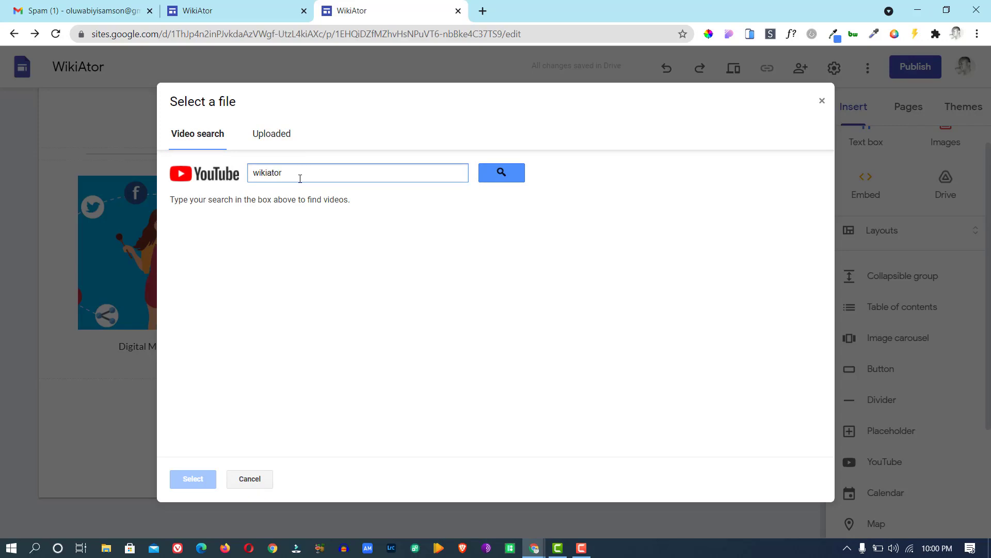
{"action": "key", "text": "Return"}
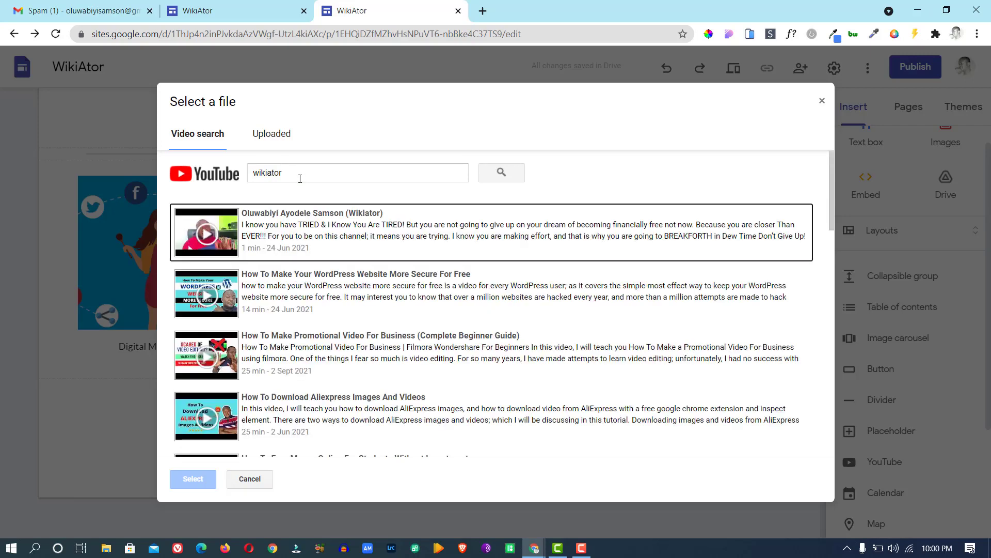
Insert seven videos: WordPress security, promo, AliExpress, earn money, business email, Facebook Ads, screen recording.
{"action": "left_click", "coordinate": [317, 274]}
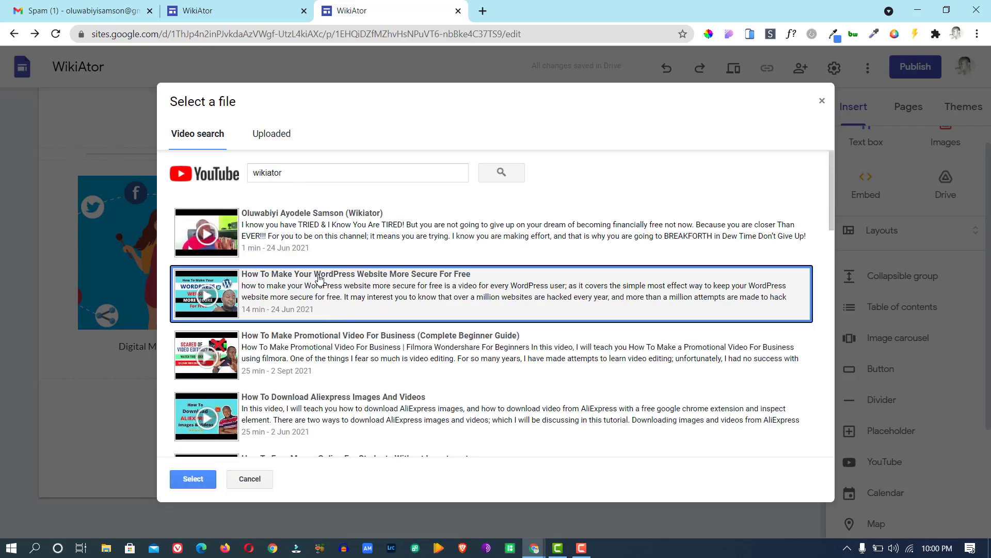
{"action": "left_click", "coordinate": [327, 344]}
{"action": "left_click", "coordinate": [333, 412]}
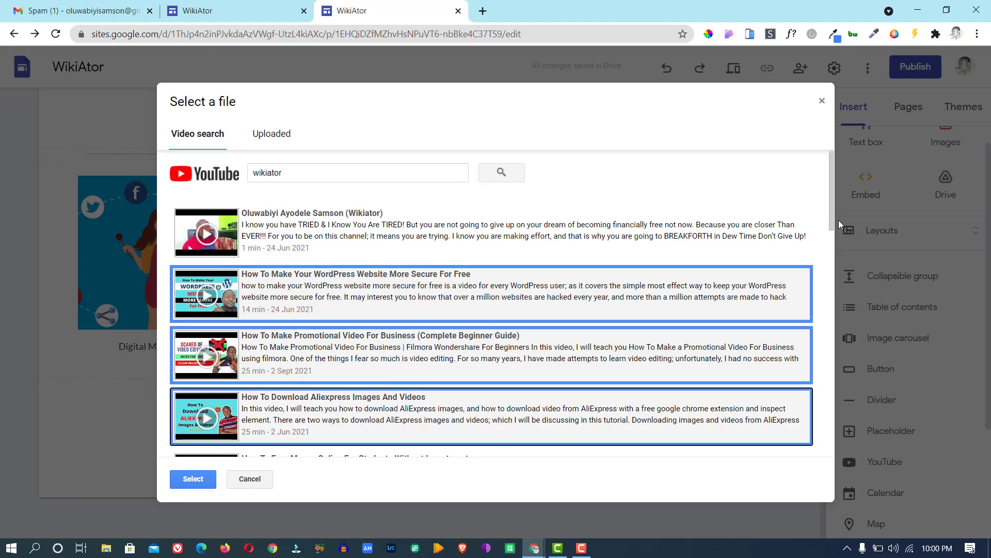
{"action": "scroll", "coordinate": [832, 216], "scroll_direction": "down", "scroll_amount": 5}
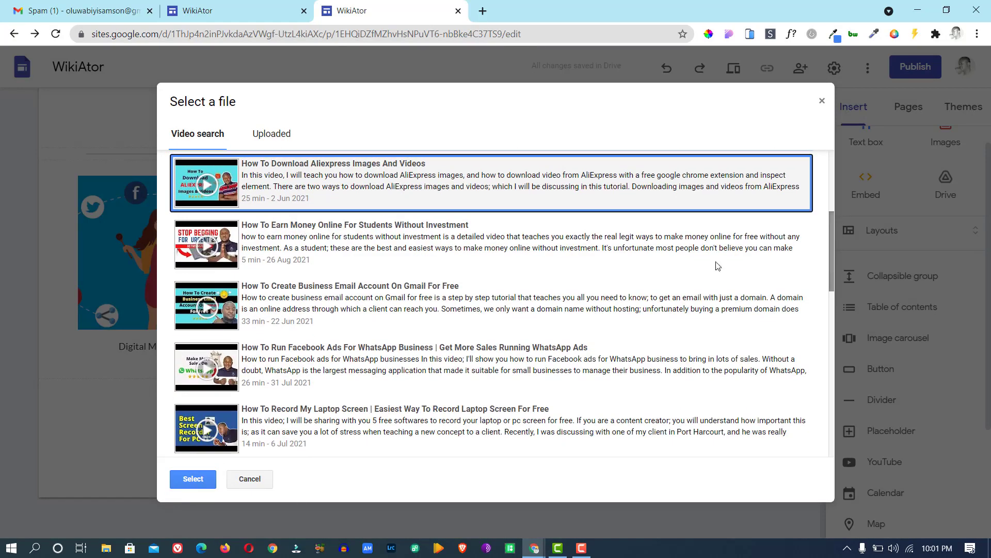
{"action": "left_click", "coordinate": [507, 244]}
{"action": "left_click", "coordinate": [455, 315]}
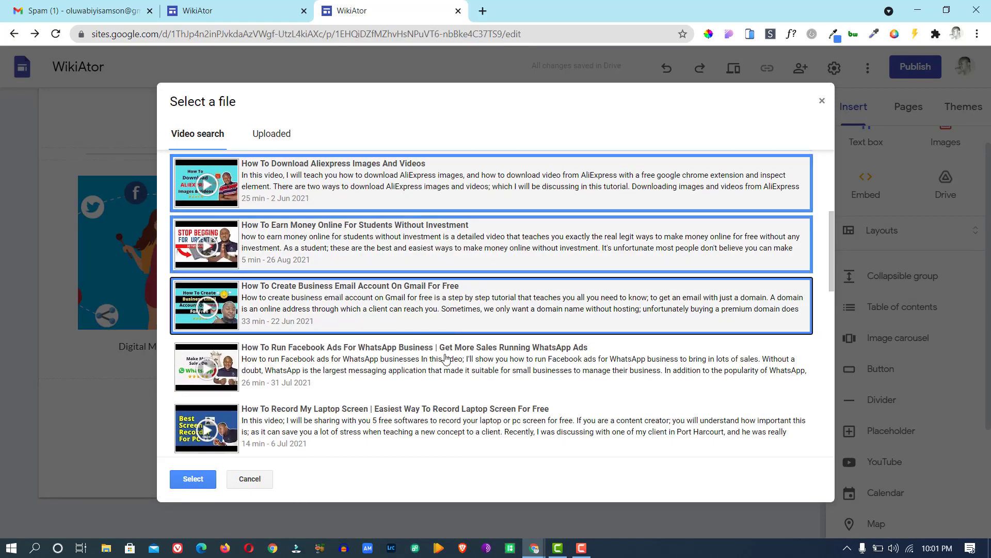
{"action": "left_click", "coordinate": [446, 358]}
{"action": "left_click", "coordinate": [440, 416]}
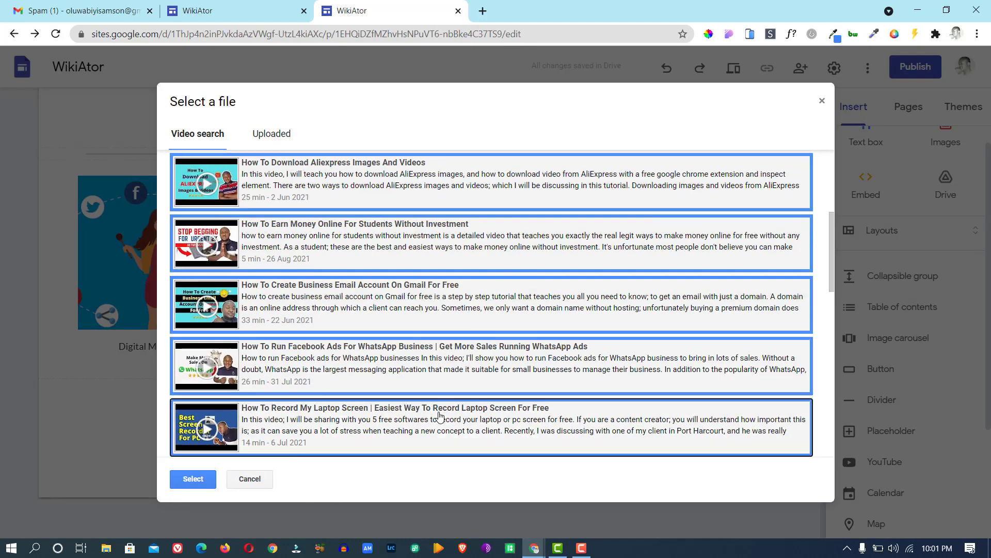
{"action": "left_click", "coordinate": [194, 482]}
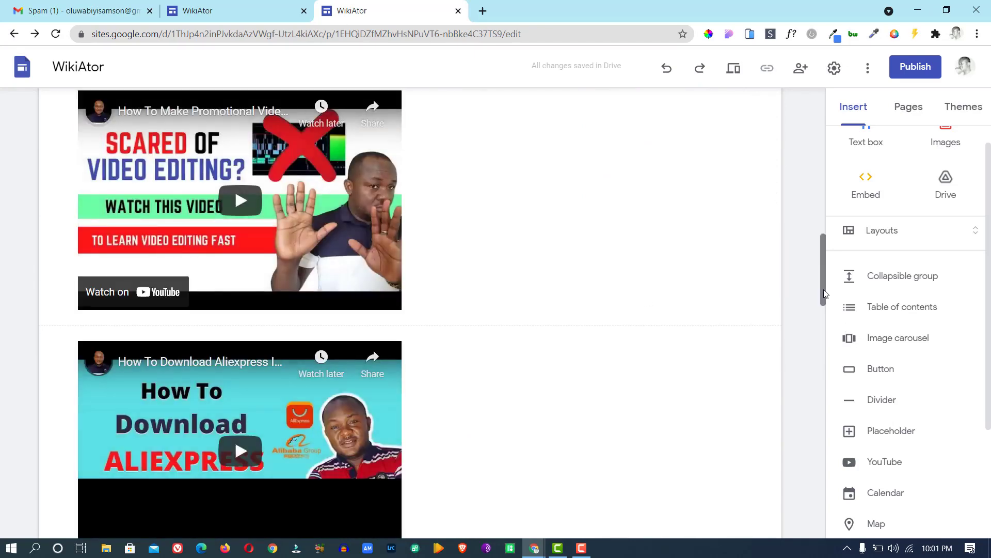
Line up the AliExpress, WordPress and screen recorder videos beside the first one; move business email up.
{"action": "left_click_drag", "start_coordinate": [822, 269], "coordinate": [826, 295]}
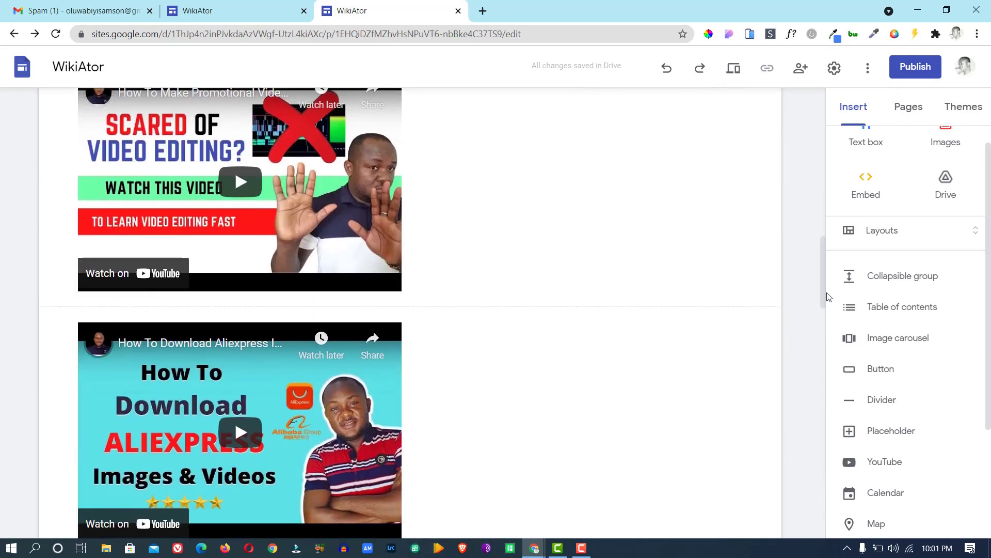
{"action": "left_click", "coordinate": [239, 364]}
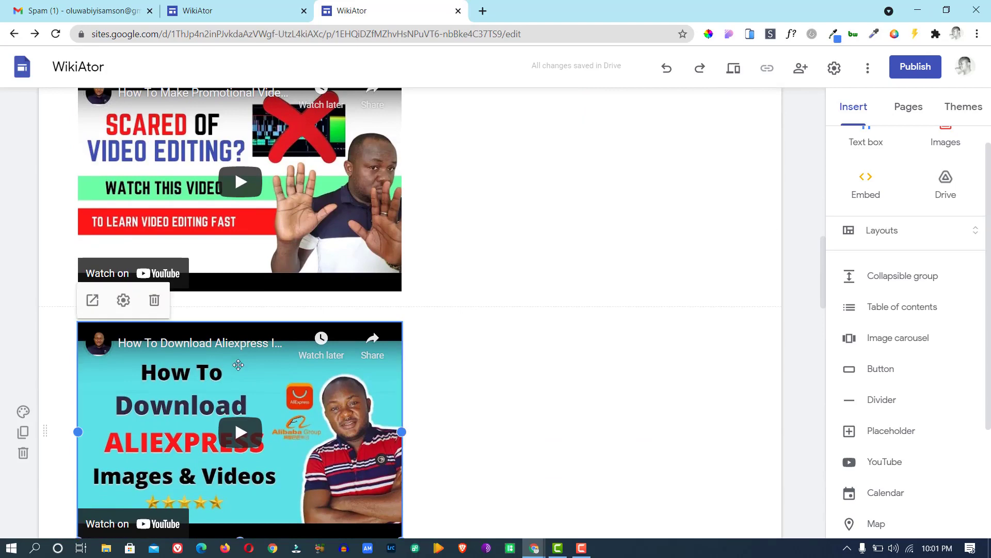
{"action": "left_click_drag", "start_coordinate": [238, 365], "coordinate": [413, 176]}
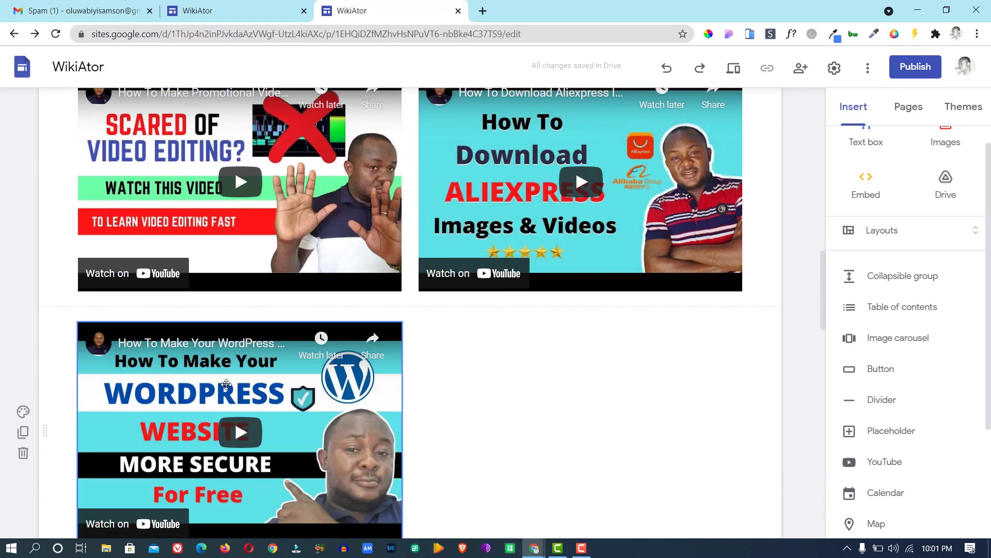
{"action": "left_click_drag", "start_coordinate": [227, 383], "coordinate": [691, 205]}
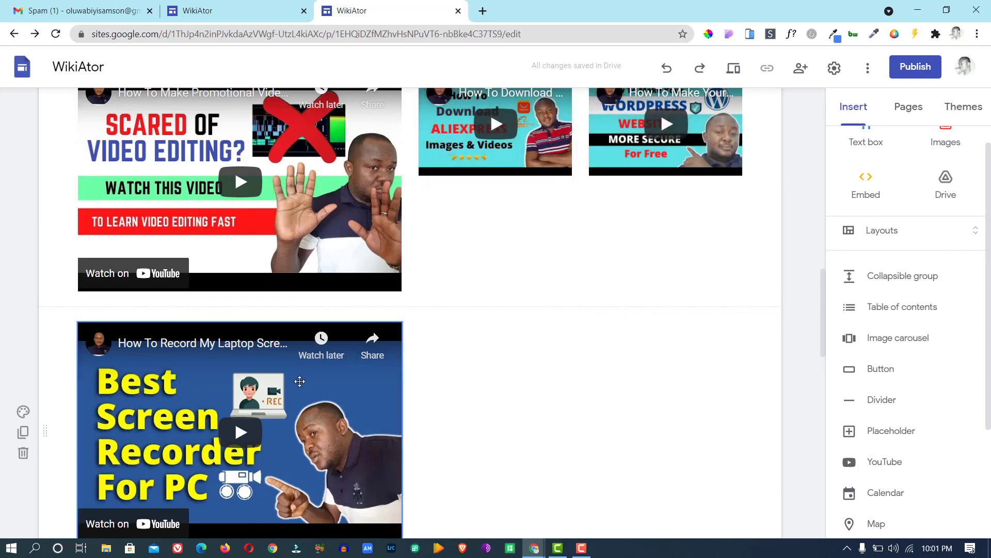
{"action": "left_click_drag", "start_coordinate": [300, 380], "coordinate": [399, 150]}
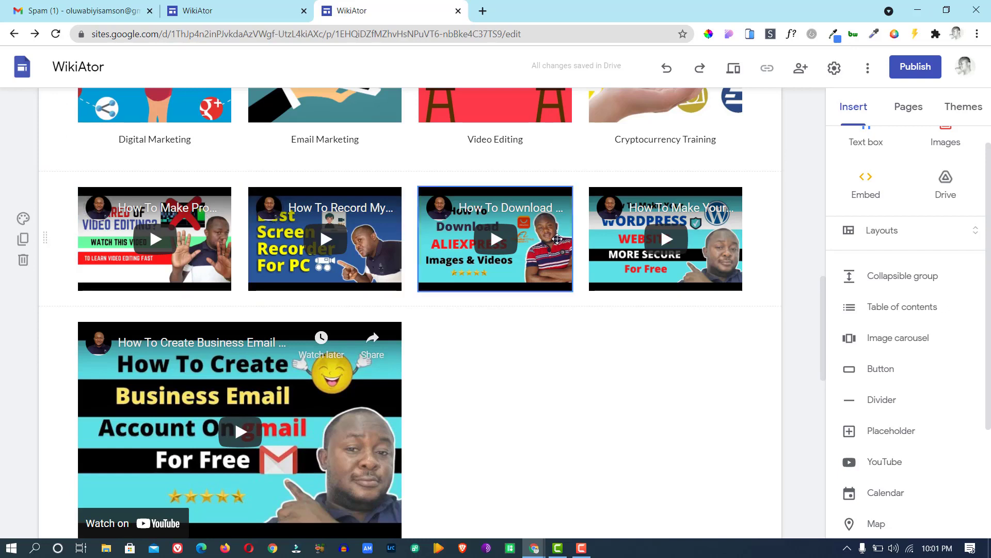
{"action": "left_click_drag", "start_coordinate": [203, 385], "coordinate": [253, 336]}
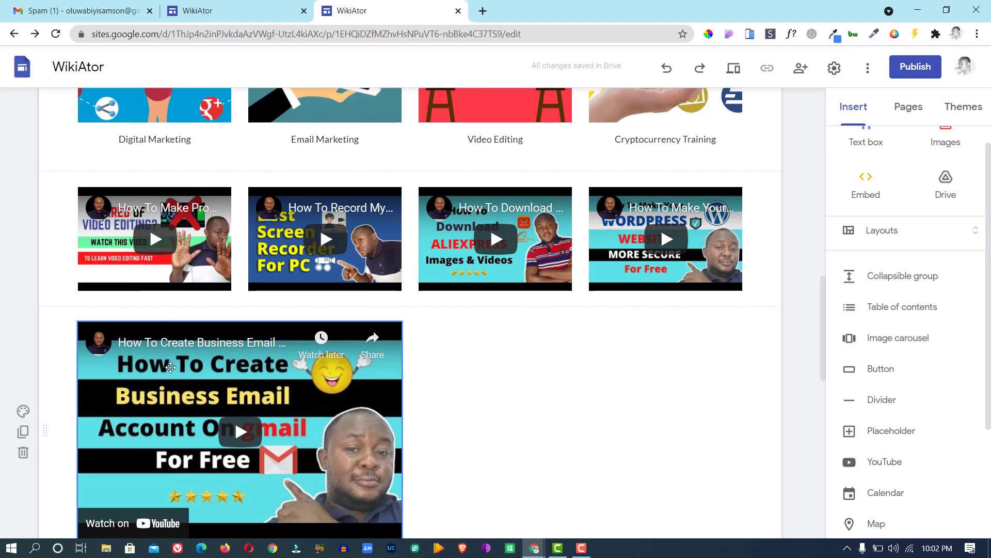
{"action": "left_click_drag", "start_coordinate": [224, 366], "coordinate": [261, 370]}
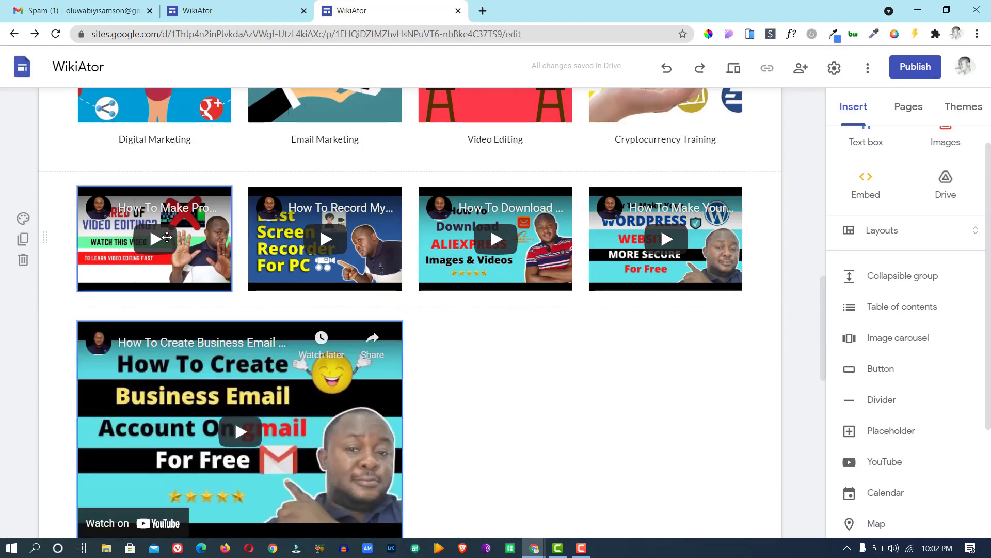
Undo the four-video row and put the AliExpress video beside the promotional video.
{"action": "key", "text": "ctrl+z"}
{"action": "key", "text": "ctrl+z"}
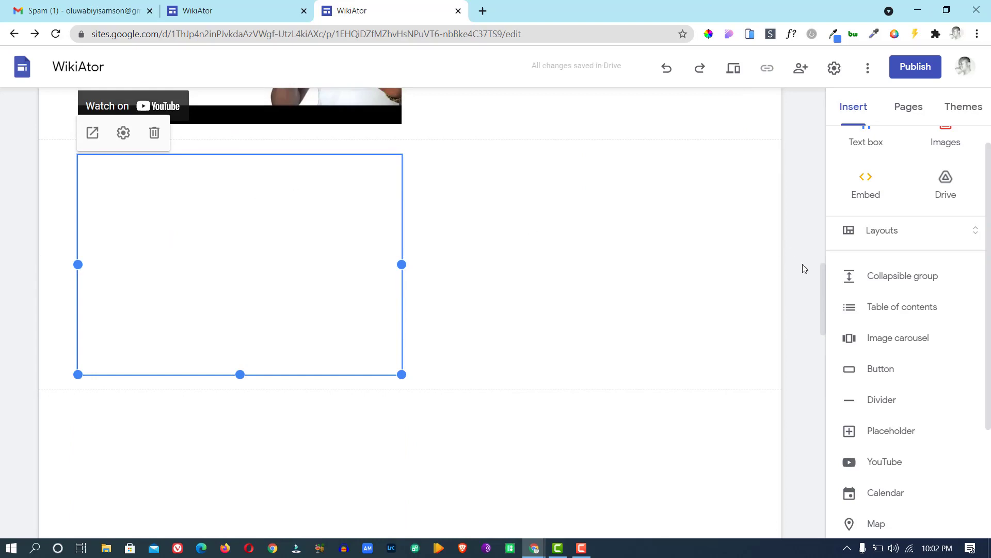
{"action": "left_click_drag", "start_coordinate": [823, 298], "coordinate": [826, 250]}
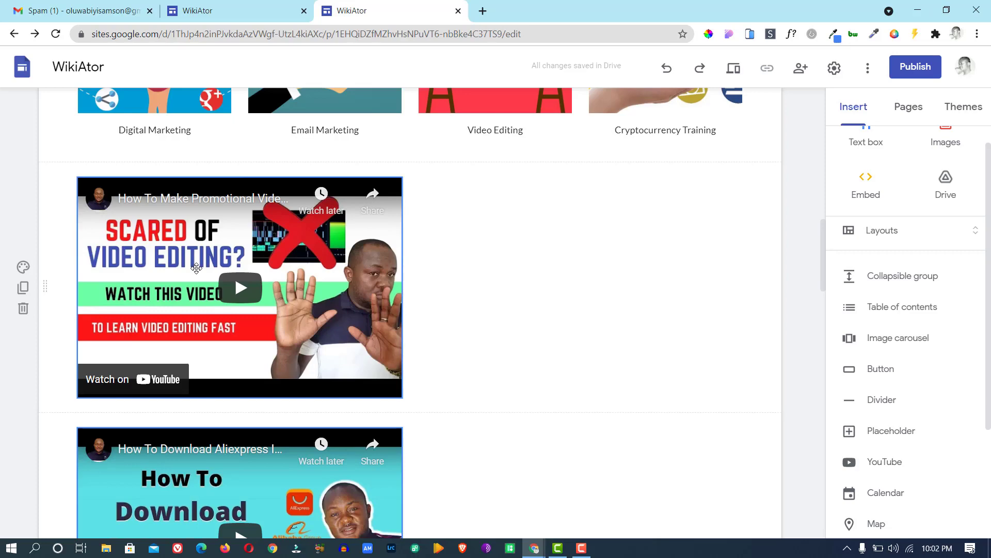
{"action": "left_click_drag", "start_coordinate": [196, 268], "coordinate": [449, 246]}
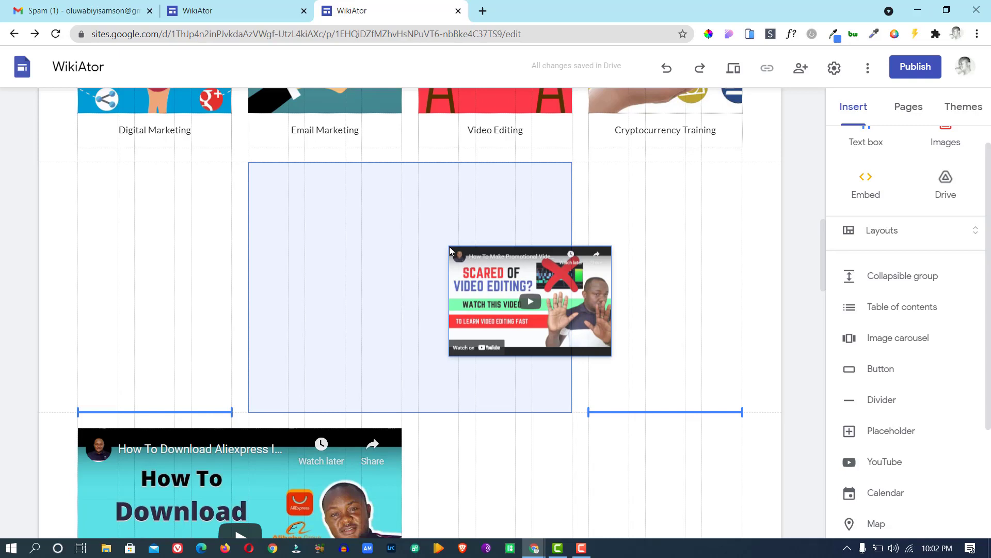
{"action": "left_click_drag", "start_coordinate": [449, 246], "coordinate": [590, 259]}
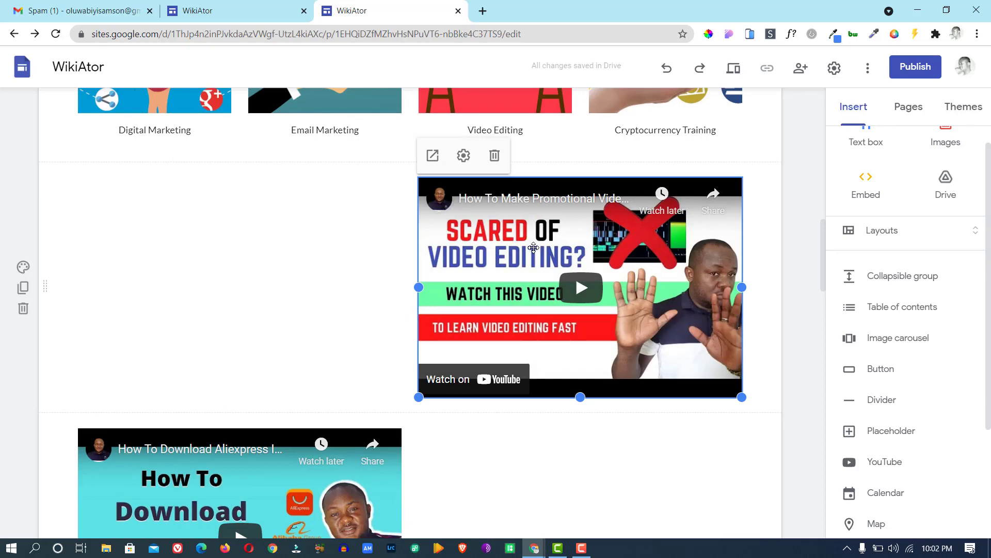
{"action": "left_click_drag", "start_coordinate": [534, 247], "coordinate": [177, 263]}
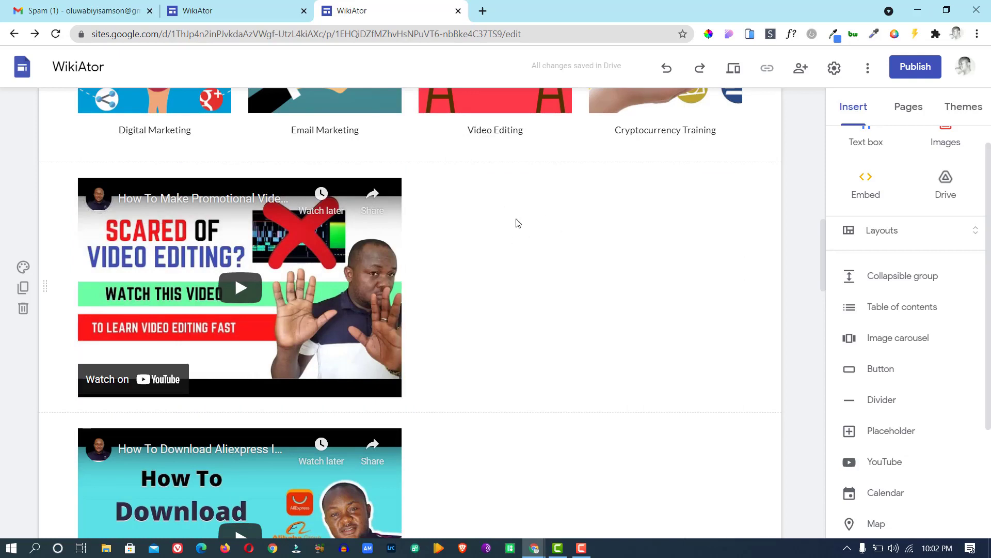
{"action": "left_click_drag", "start_coordinate": [274, 479], "coordinate": [503, 266]}
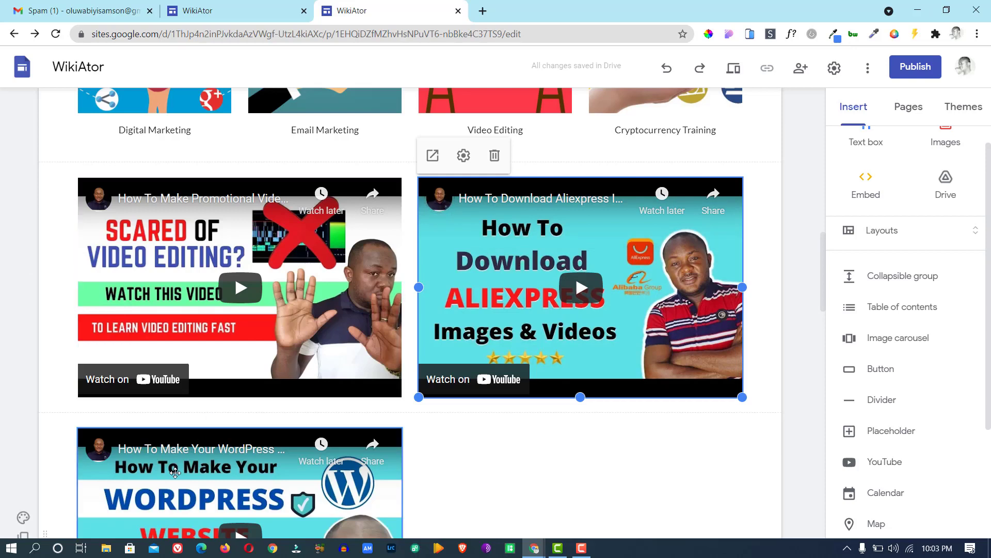
Move the WordPress and screen recorder videos up into the first video row.
{"action": "left_click_drag", "start_coordinate": [174, 472], "coordinate": [375, 266]}
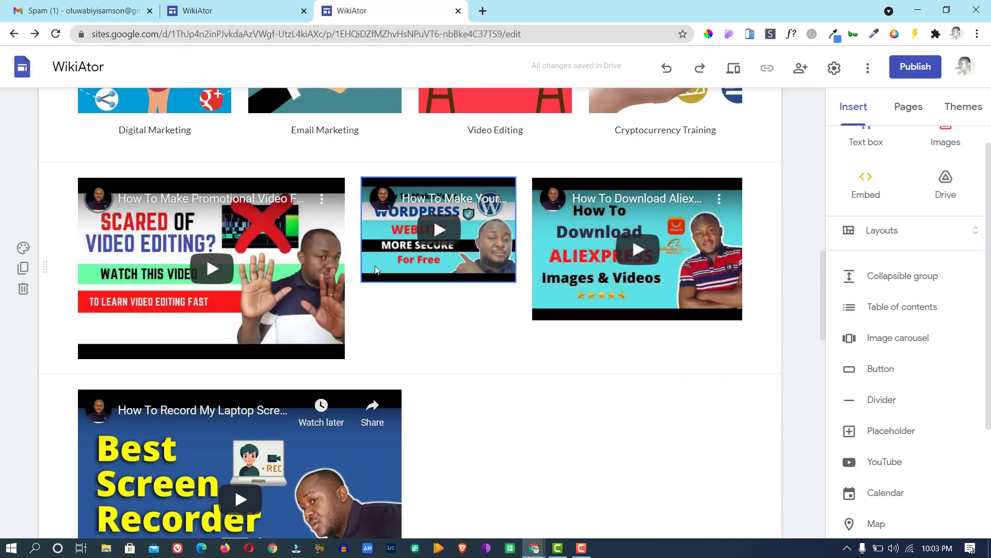
{"action": "left_click", "coordinate": [514, 280]}
{"action": "left_click_drag", "start_coordinate": [516, 282], "coordinate": [589, 313]}
{"action": "left_click", "coordinate": [542, 312]}
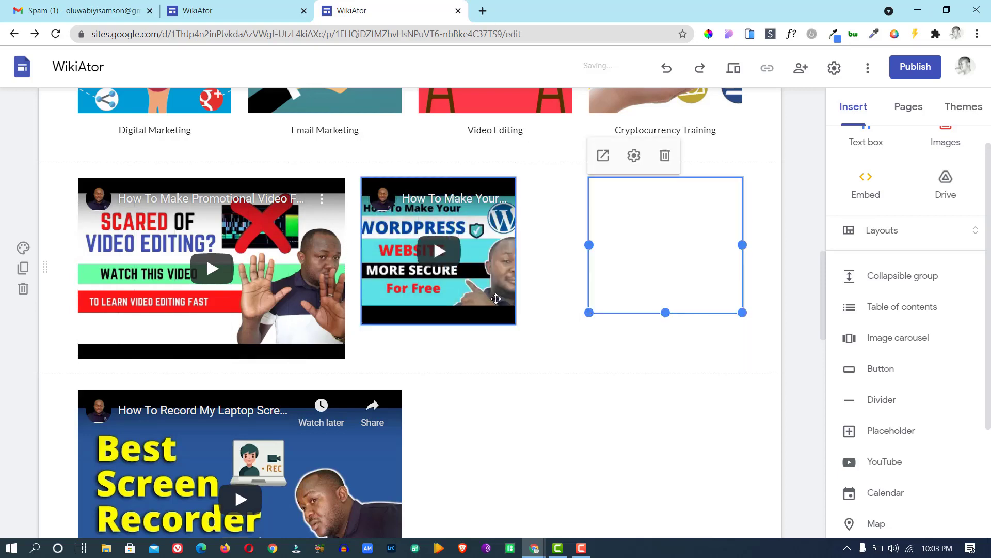
{"action": "left_click", "coordinate": [495, 299]}
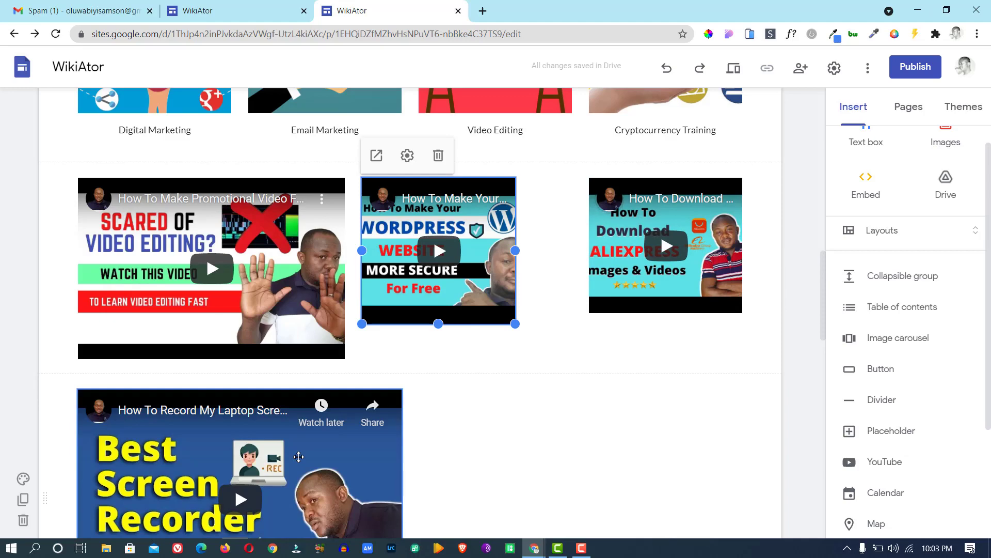
{"action": "left_click_drag", "start_coordinate": [299, 456], "coordinate": [349, 269]}
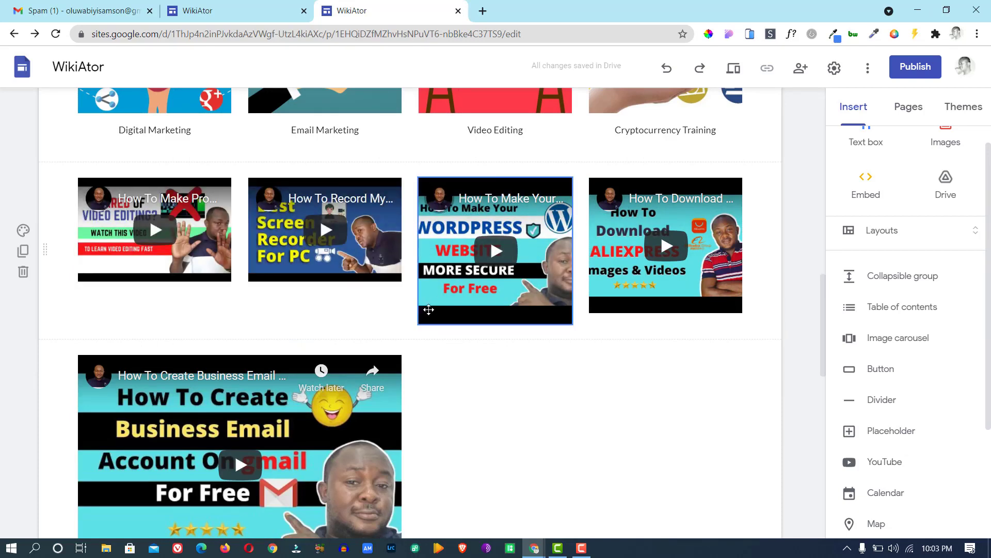
Shrink the WordPress video to match the others and make the AliExpress video slightly taller.
{"action": "left_click", "coordinate": [447, 302]}
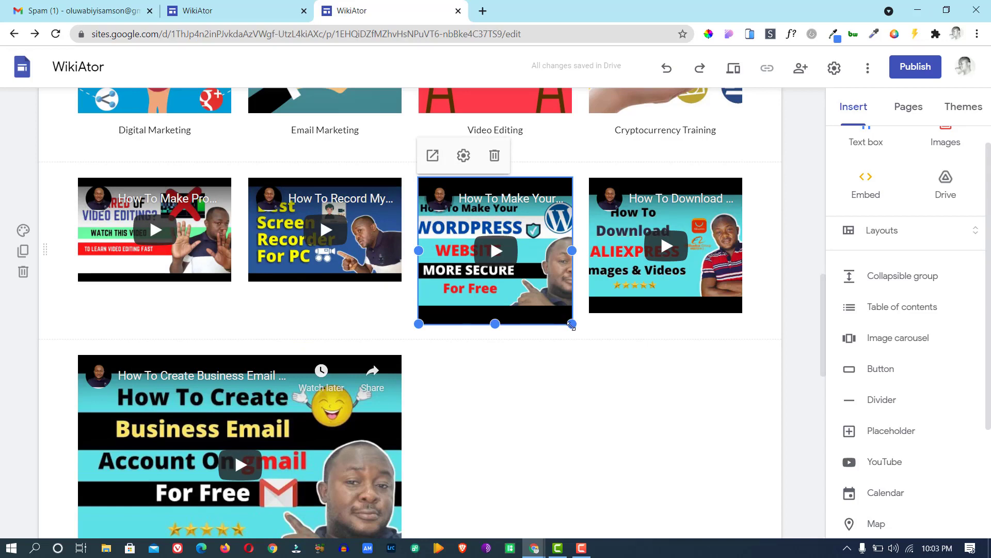
{"action": "left_click_drag", "start_coordinate": [572, 324], "coordinate": [602, 285]}
{"action": "left_click", "coordinate": [624, 279]}
{"action": "left_click", "coordinate": [596, 336]}
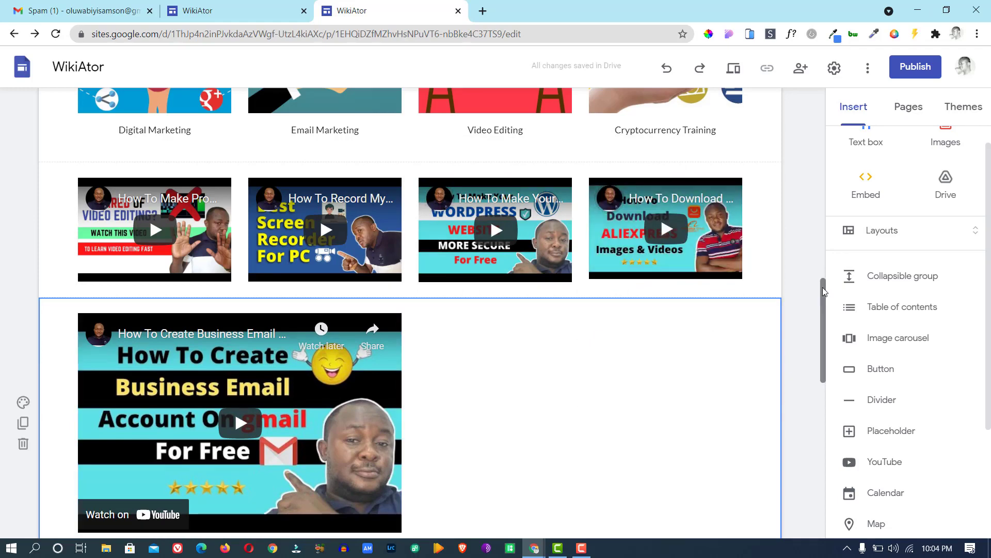
{"action": "mouse_move", "coordinate": [823, 287]}
{"action": "left_mouse_down"}
{"action": "mouse_move", "coordinate": [824, 336]}
{"action": "mouse_move", "coordinate": [824, 299]}
{"action": "left_mouse_up"}
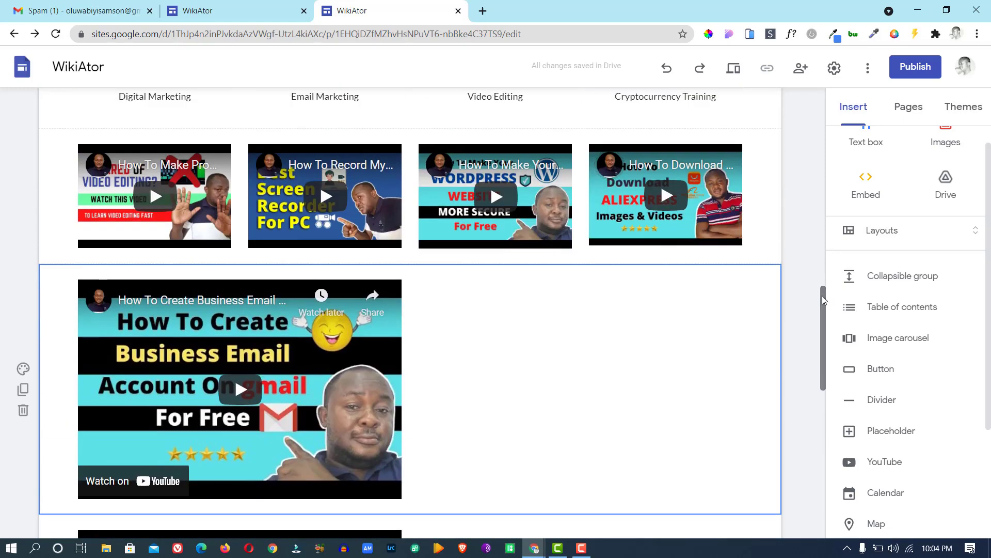
{"action": "left_click", "coordinate": [610, 235]}
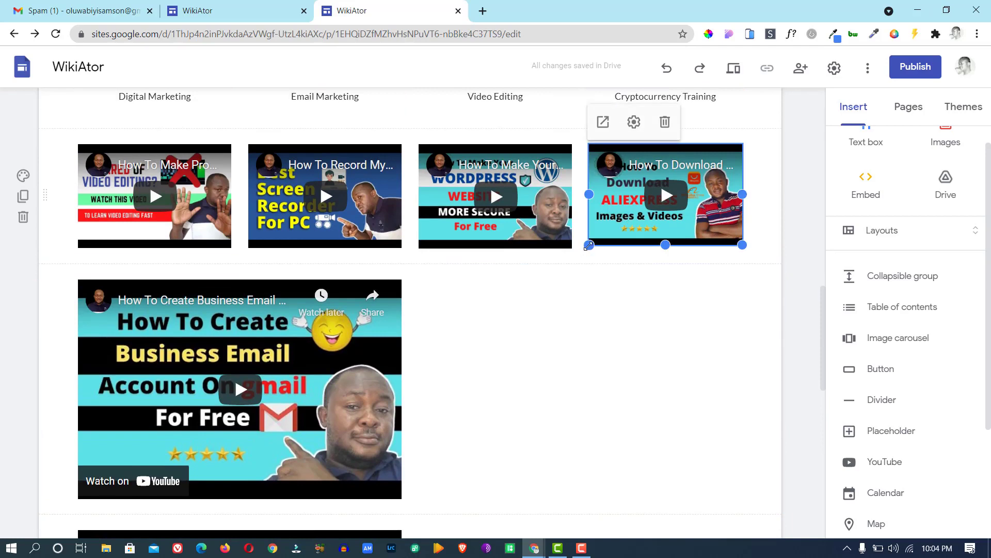
{"action": "left_click_drag", "start_coordinate": [588, 245], "coordinate": [590, 251]}
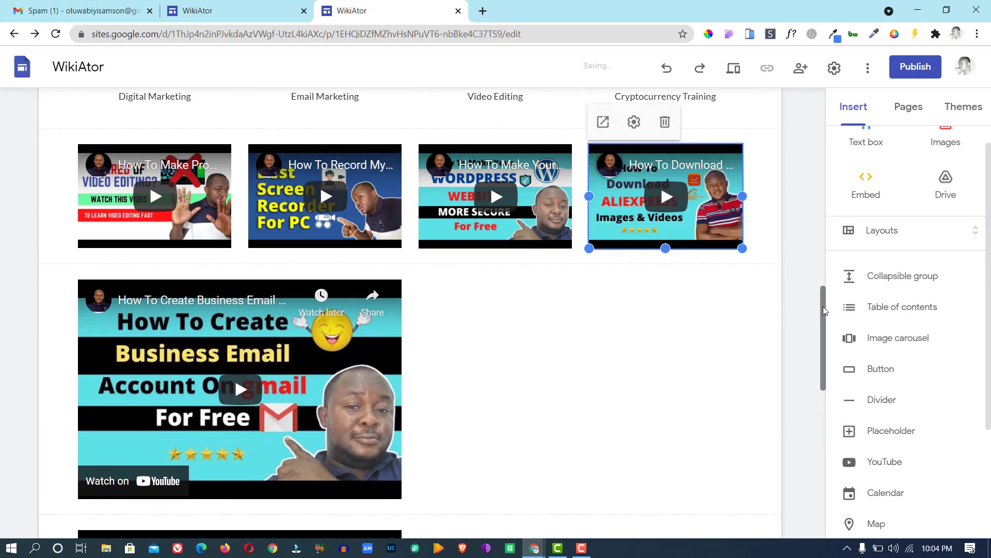
{"action": "scroll", "coordinate": [544, 321], "scroll_direction": "down", "scroll_amount": 2}
Drag the Facebook Ads and Earn Money Online videos into the Business Email row, side by side.
{"action": "left_click", "coordinate": [283, 460]}
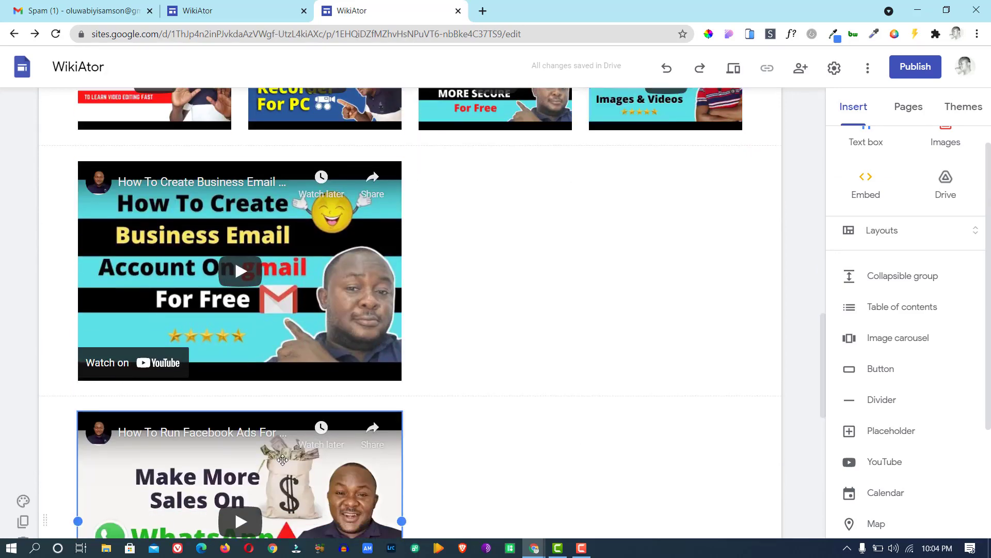
{"action": "left_click_drag", "start_coordinate": [345, 402], "coordinate": [395, 234]}
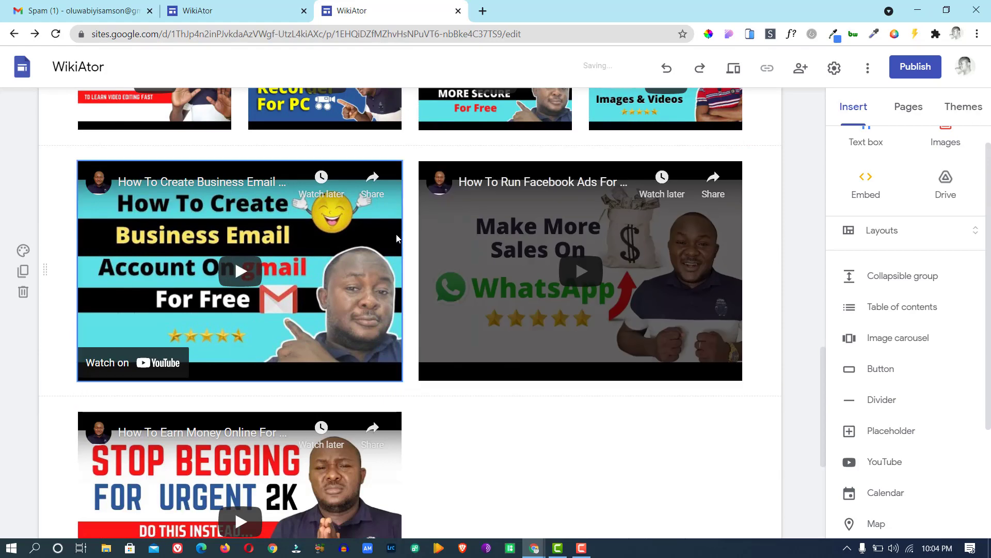
{"action": "left_click", "coordinate": [265, 443]}
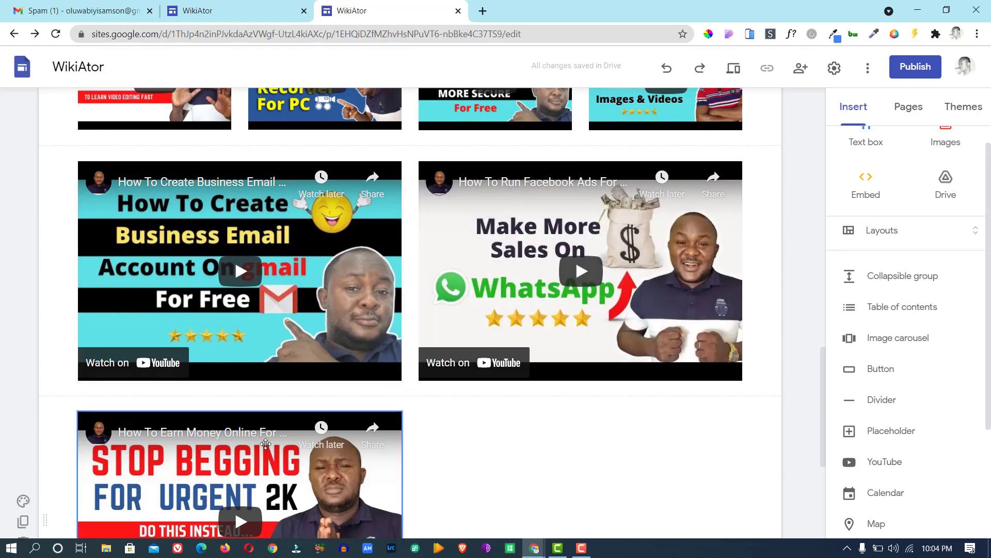
{"action": "left_click_drag", "start_coordinate": [266, 443], "coordinate": [359, 287]}
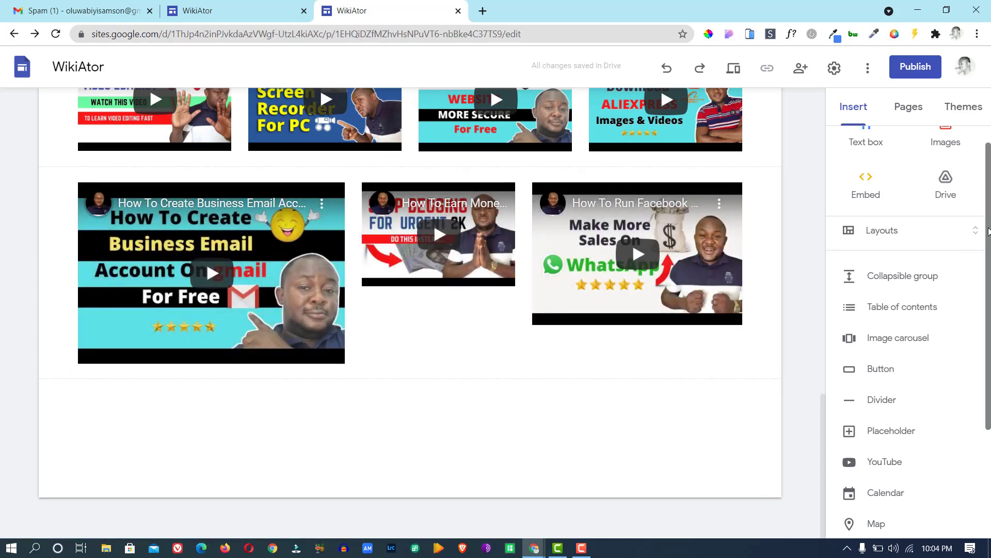
{"action": "scroll", "coordinate": [872, 453], "scroll_direction": "down", "scroll_amount": 3}
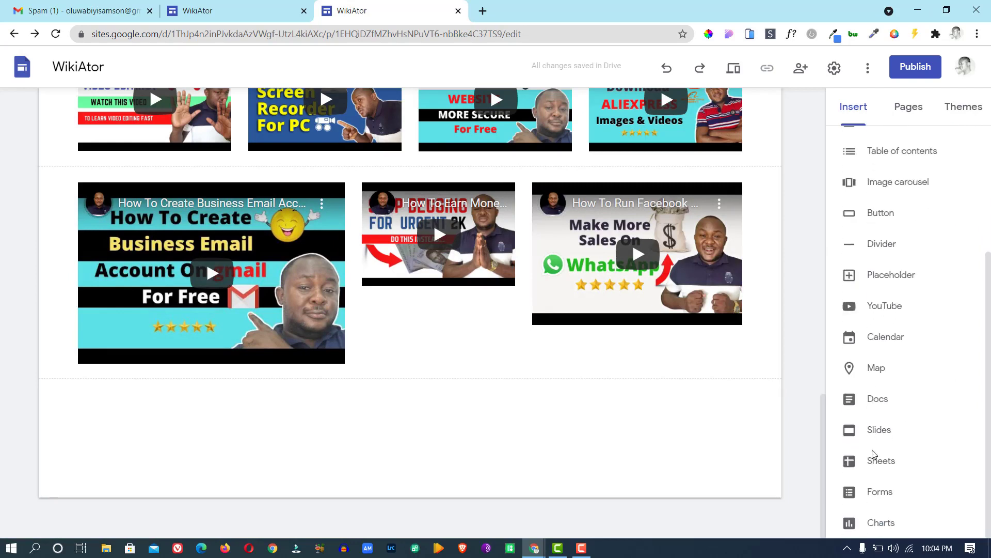
Search YouTube for 'wik' and insert the 'How To Convert Hard Copy Into Word Document' video.
{"action": "left_click", "coordinate": [888, 308]}
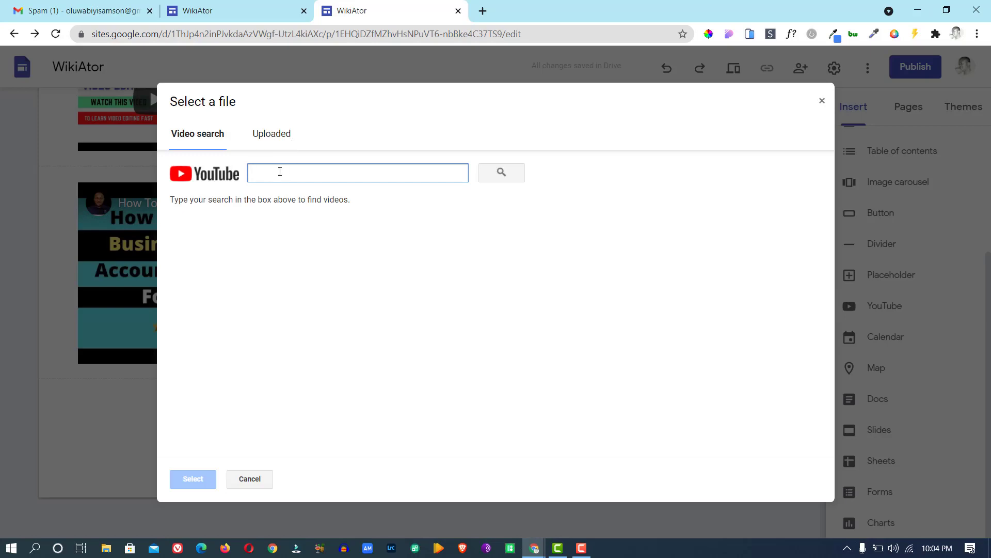
{"action": "type", "text": "wikiator"}
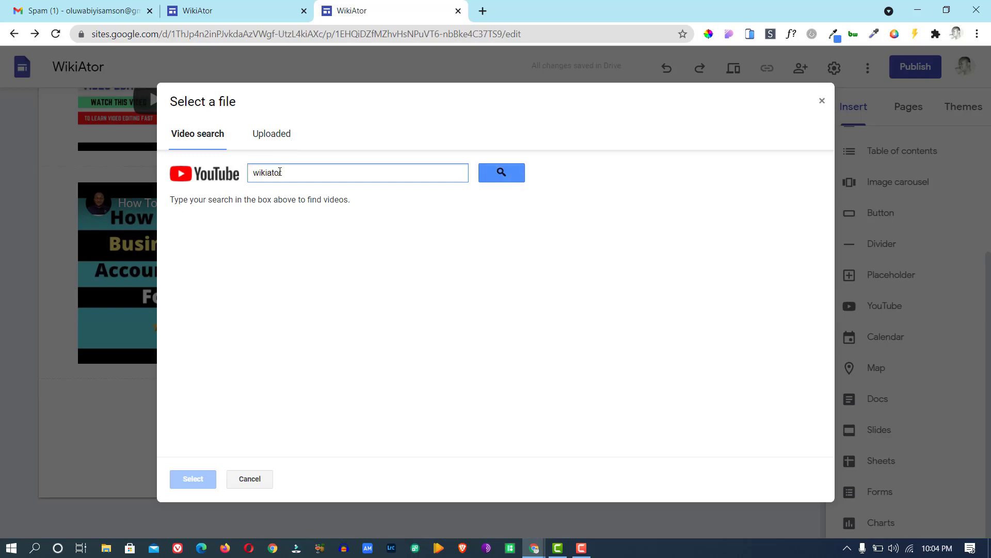
{"action": "left_click", "coordinate": [492, 173]}
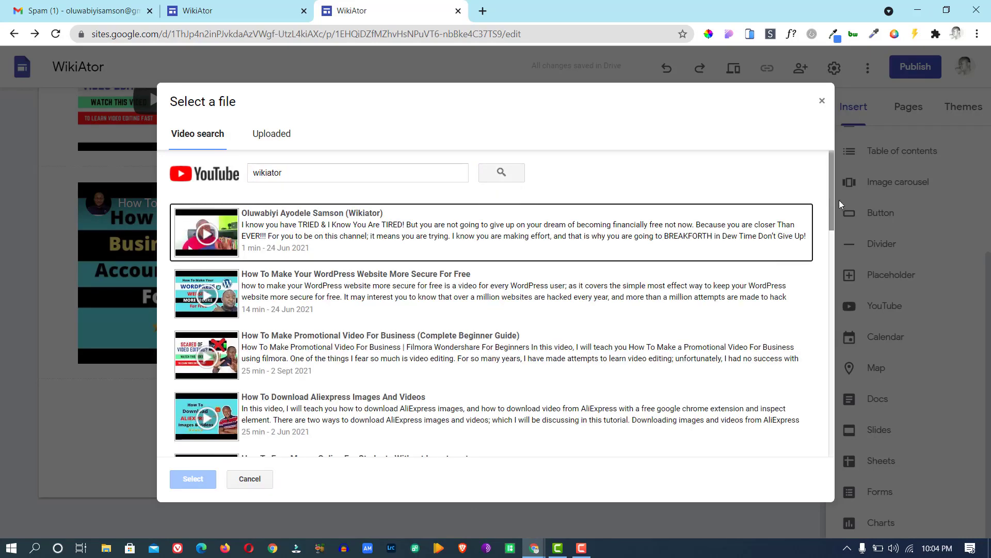
{"action": "left_click_drag", "start_coordinate": [832, 197], "coordinate": [824, 413]}
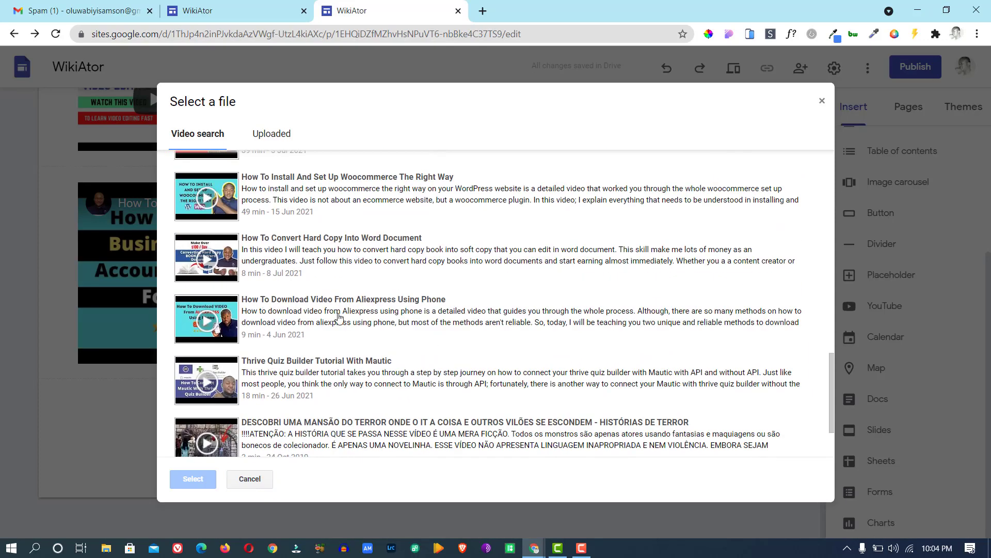
{"action": "left_click", "coordinate": [341, 267]}
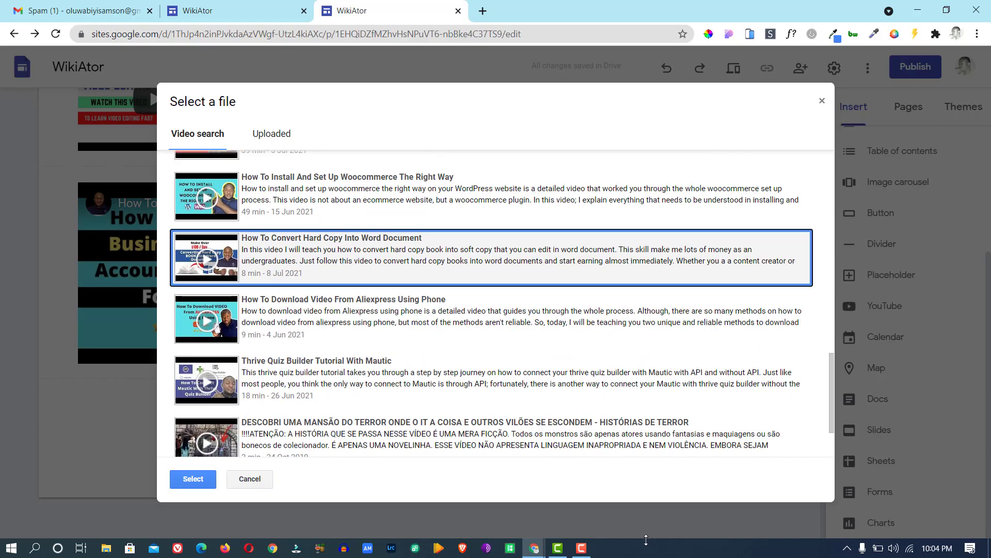
{"action": "left_click", "coordinate": [176, 483]}
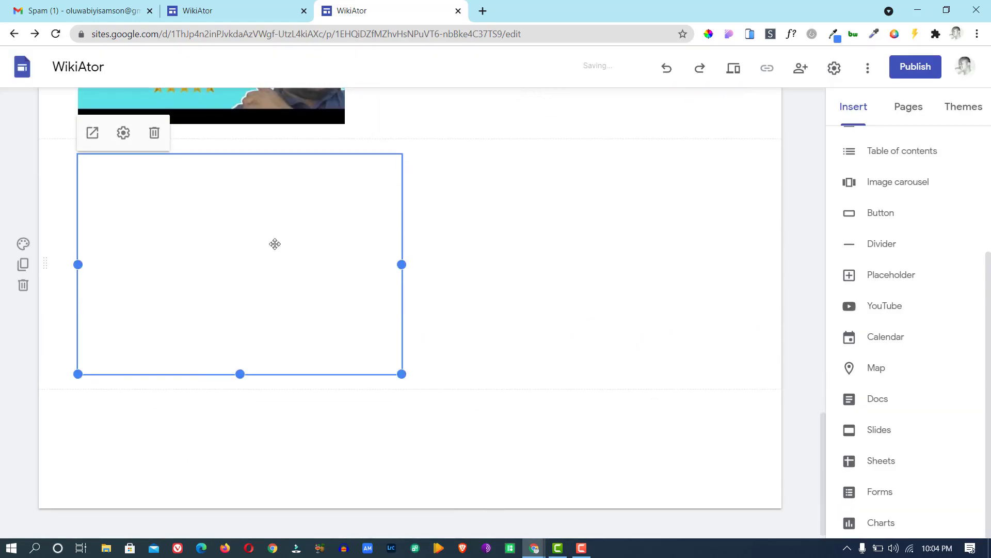
Place the Convert Hard Copy video at the start of the second row, making two rows of four.
{"action": "left_click_drag", "start_coordinate": [275, 244], "coordinate": [72, 305]}
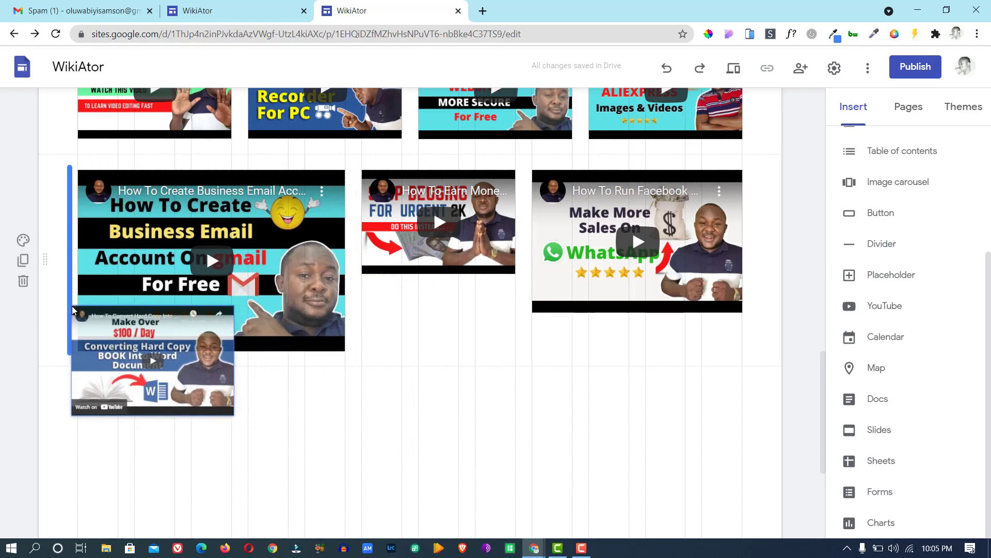
{"action": "left_click_drag", "start_coordinate": [72, 305], "coordinate": [73, 306]}
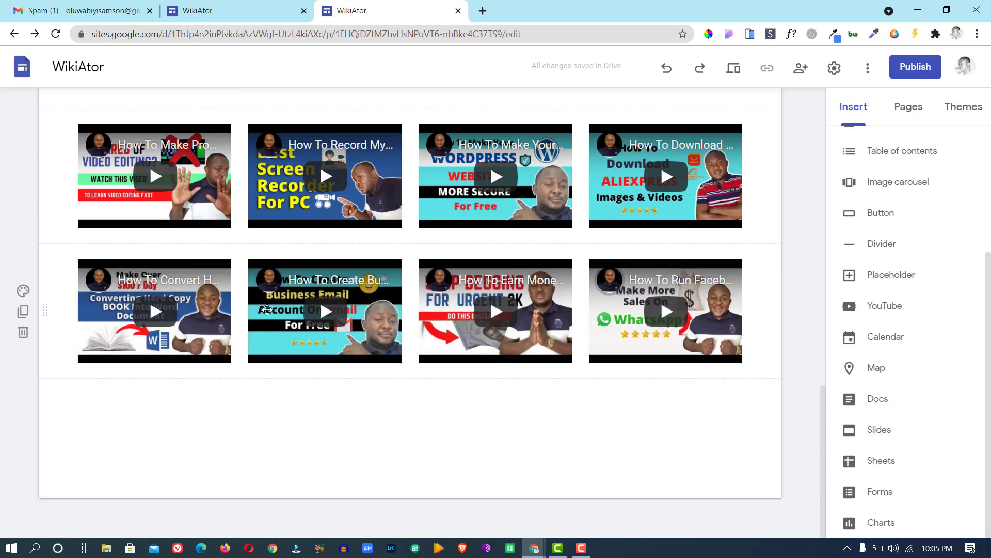
{"action": "left_click", "coordinate": [106, 320]}
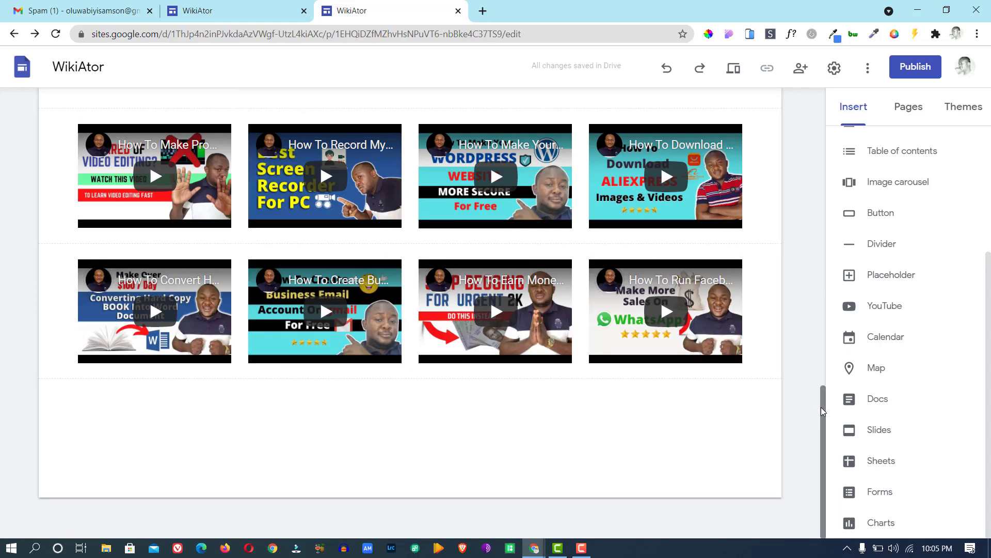
{"action": "left_click_drag", "start_coordinate": [823, 412], "coordinate": [834, 294]}
{"action": "left_click", "coordinate": [462, 180]}
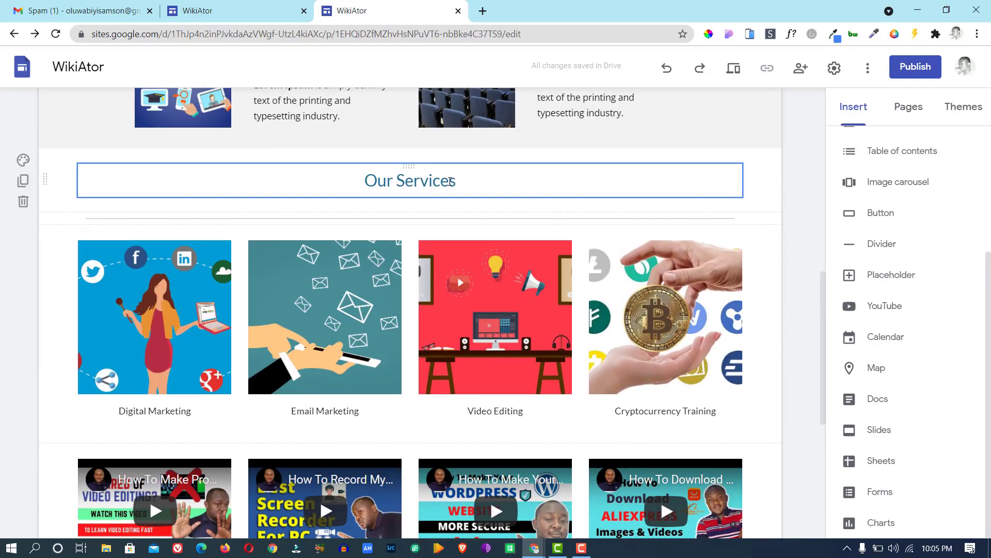
{"action": "left_click", "coordinate": [238, 10]}
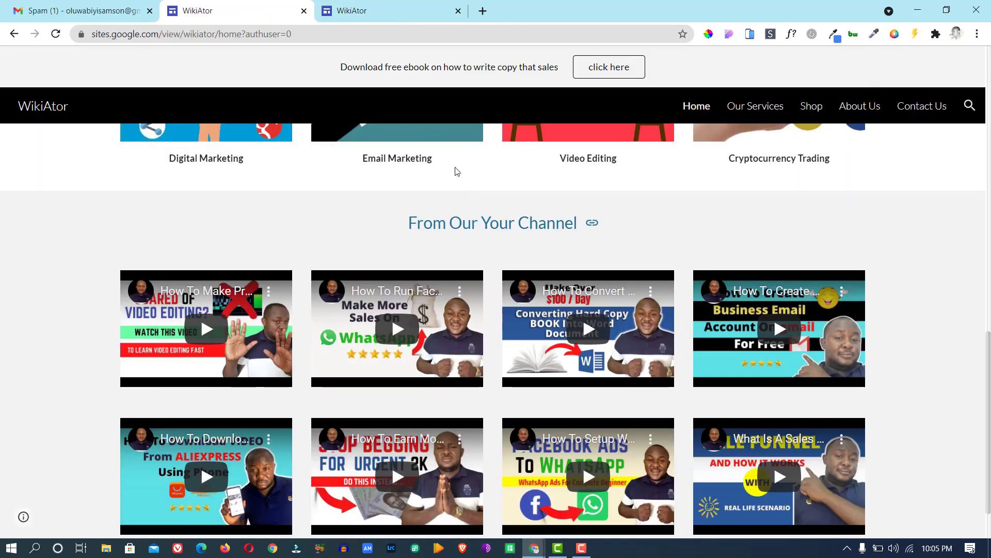
{"action": "left_click", "coordinate": [359, 13]}
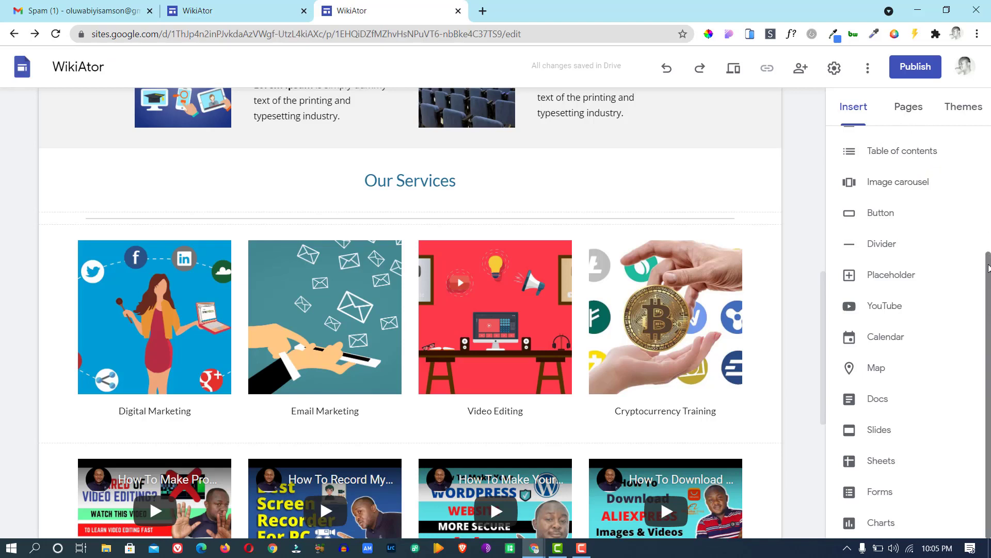
{"action": "left_click_drag", "start_coordinate": [989, 262], "coordinate": [982, 107]}
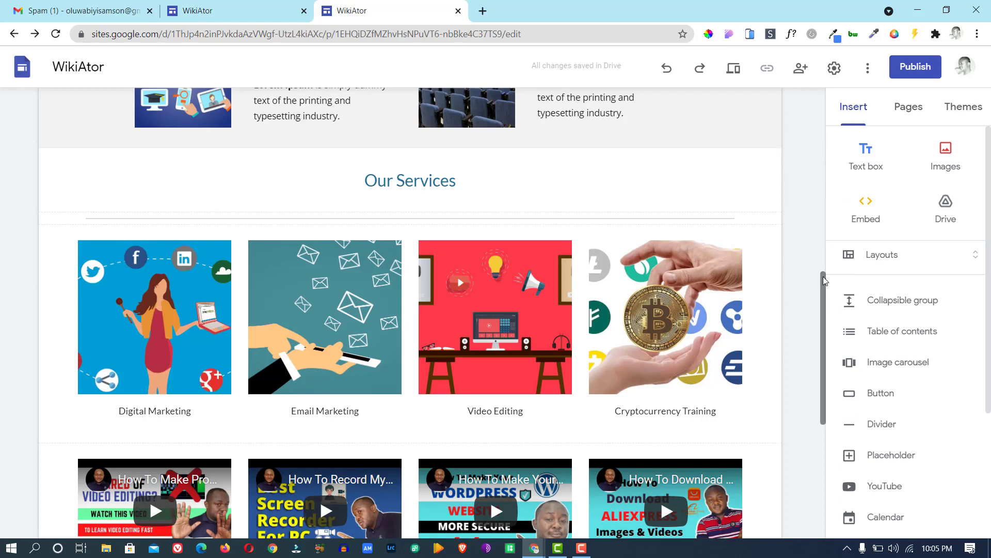
{"action": "left_click_drag", "start_coordinate": [824, 277], "coordinate": [769, 330]}
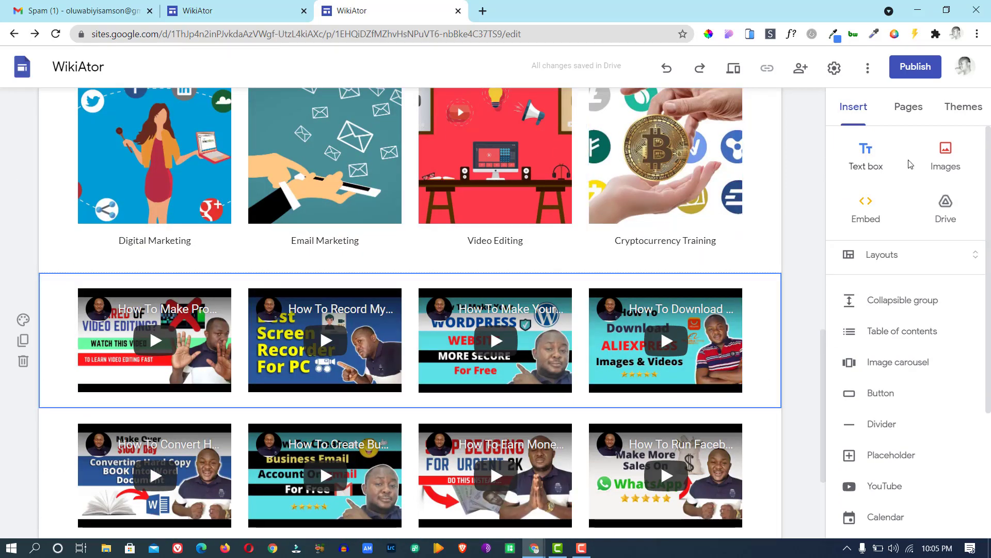
Add a new text box above the videos and type 'From Our Youtube Channel'.
{"action": "left_click", "coordinate": [866, 158]}
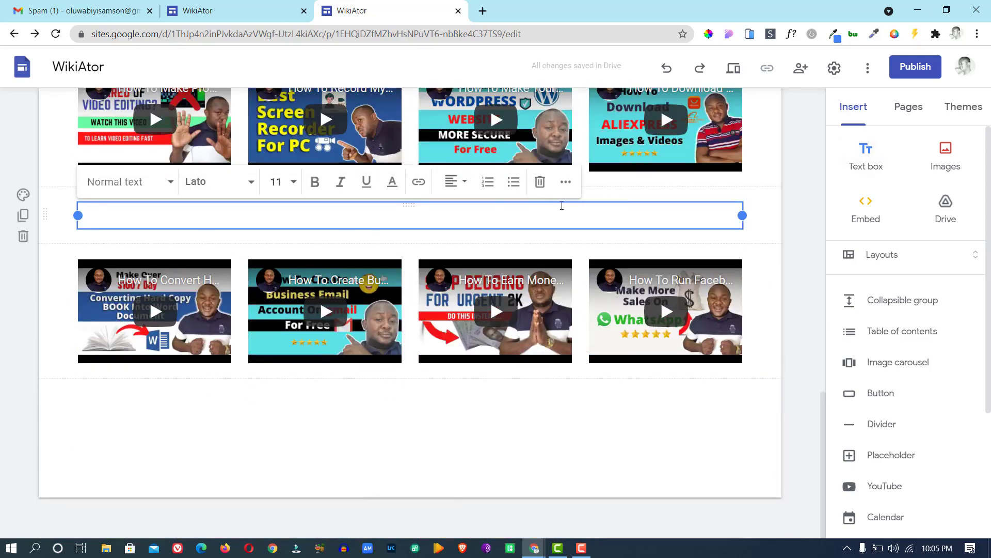
{"action": "left_click_drag", "start_coordinate": [573, 205], "coordinate": [425, 303]}
{"action": "scroll", "coordinate": [425, 303], "scroll_direction": "down", "scroll_amount": 3}
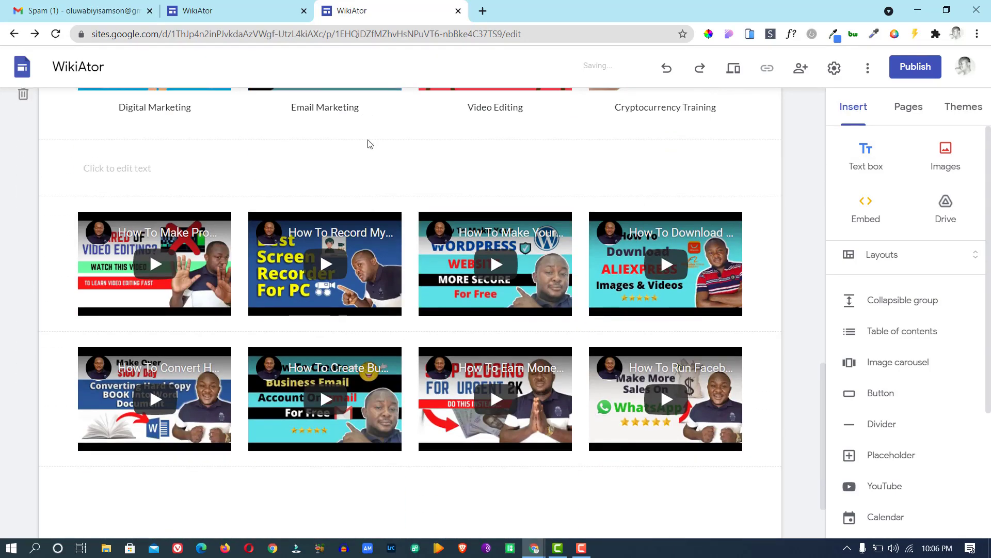
{"action": "left_click", "coordinate": [365, 172]}
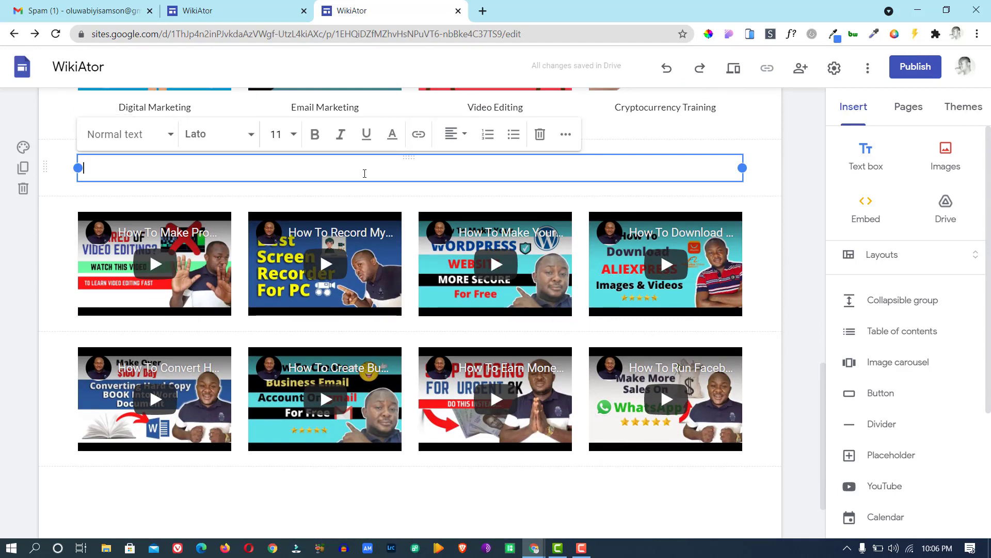
{"action": "type", "text": "From Ou"}
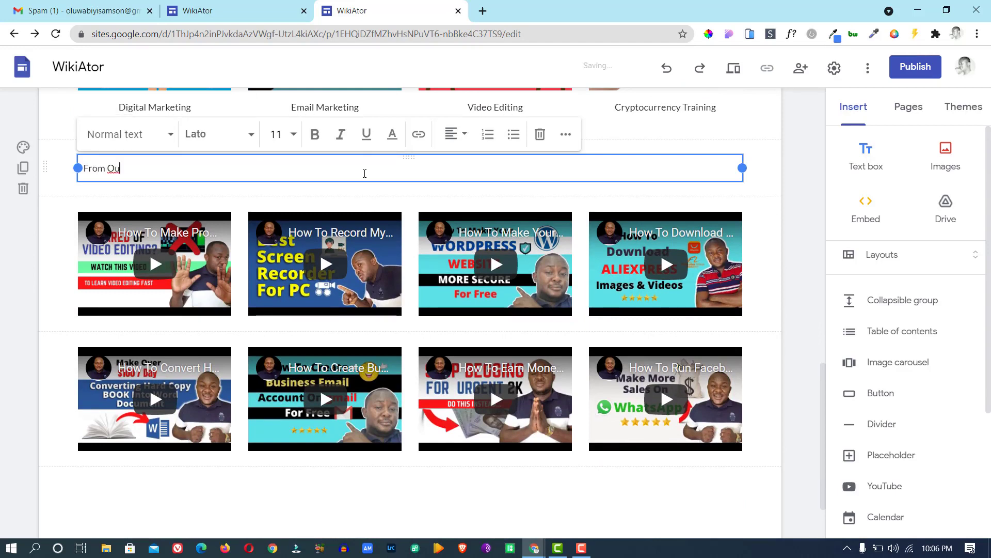
{"action": "type", "text": "r Youtube "}
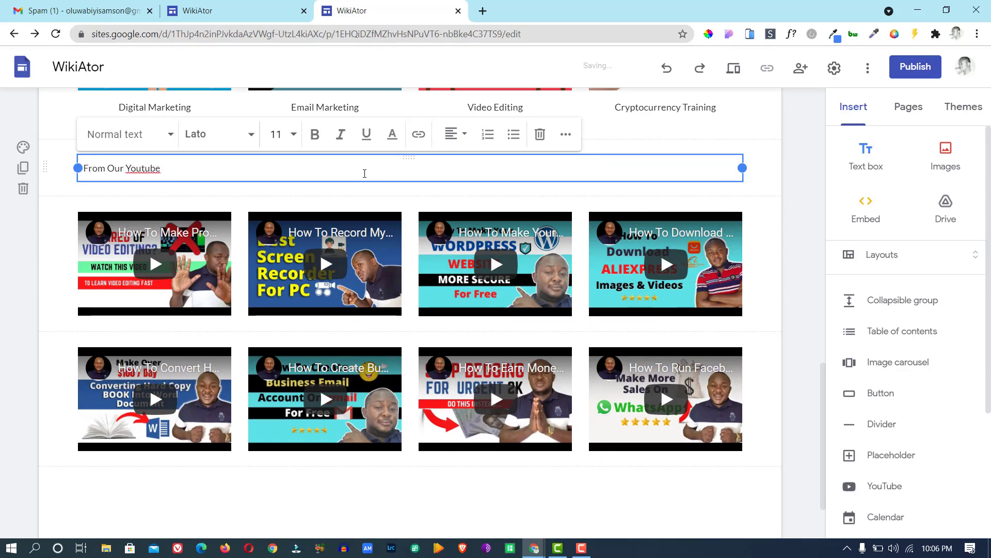
{"action": "type", "text": "Chann"}
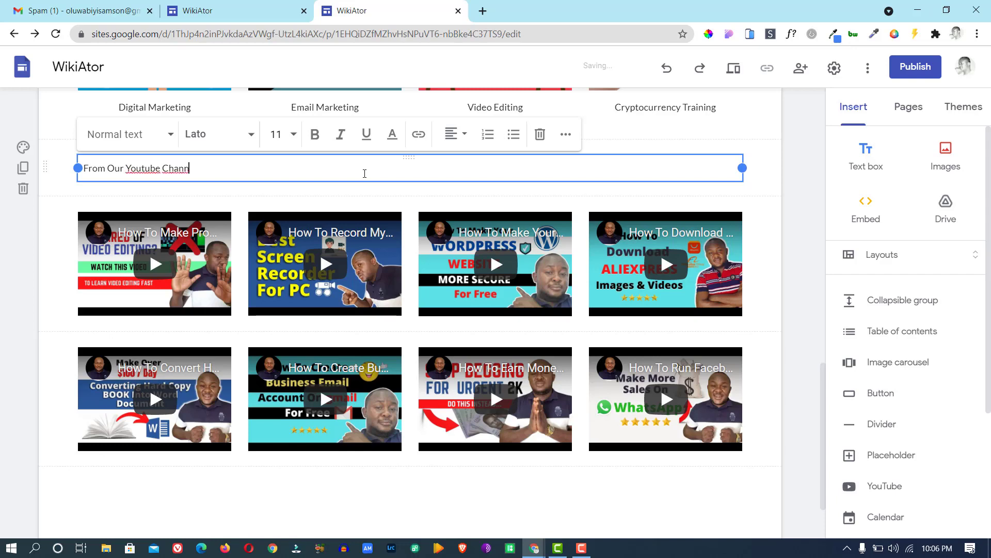
{"action": "type", "text": "el"}
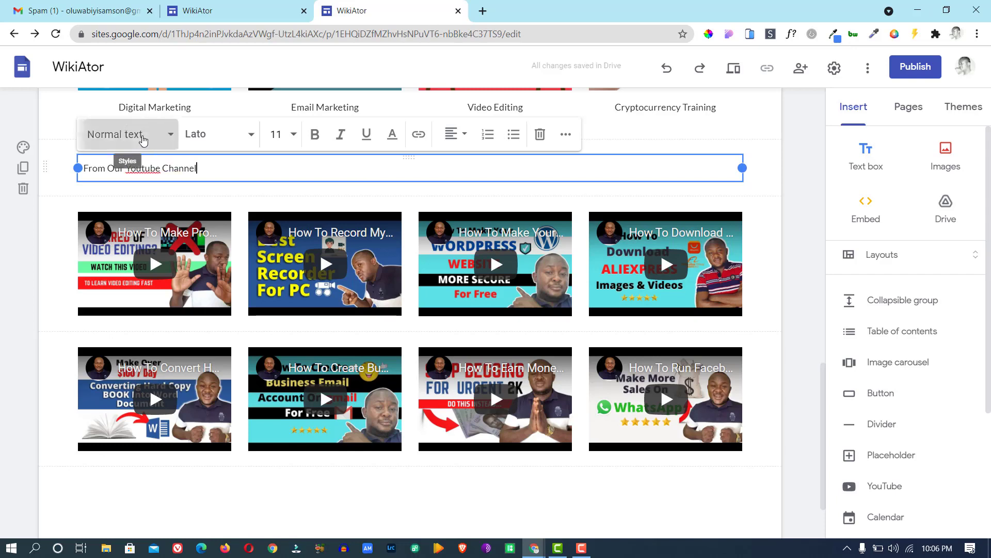
Style the line as a Heading, correct 'Youtube' to 'YouTube', and centre it.
{"action": "left_click", "coordinate": [139, 136]}
{"action": "left_click", "coordinate": [140, 200]}
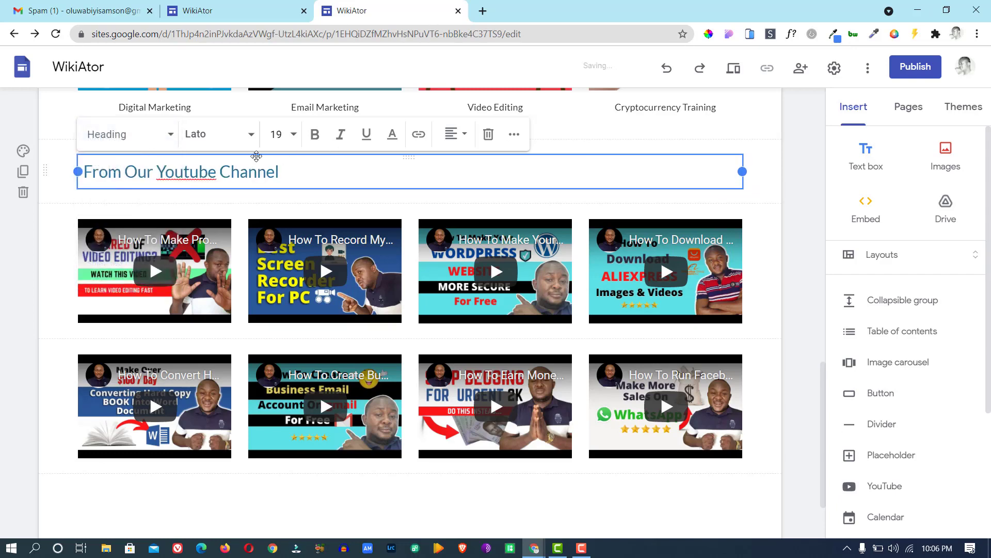
{"action": "right_click", "coordinate": [213, 177]}
{"action": "left_click", "coordinate": [247, 189]}
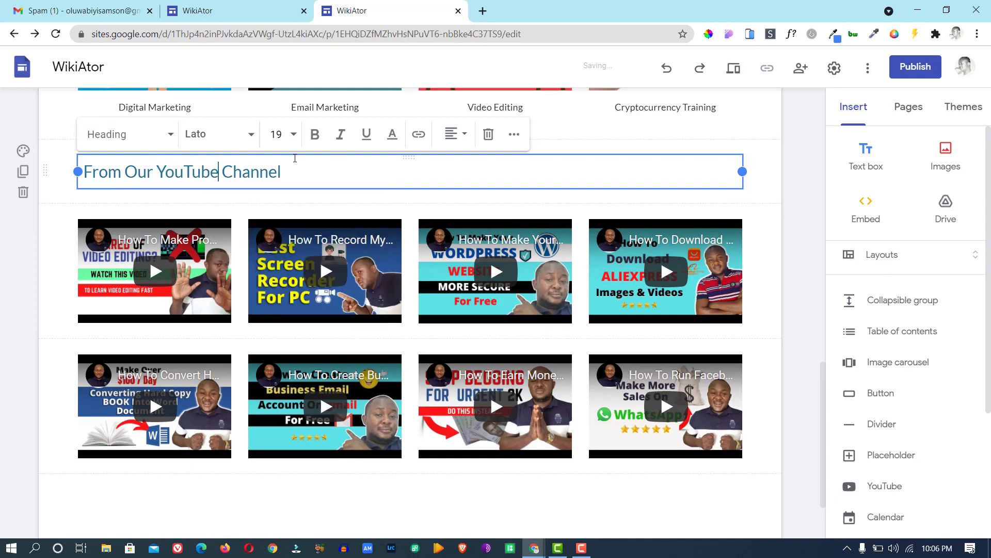
{"action": "left_click", "coordinate": [453, 135]}
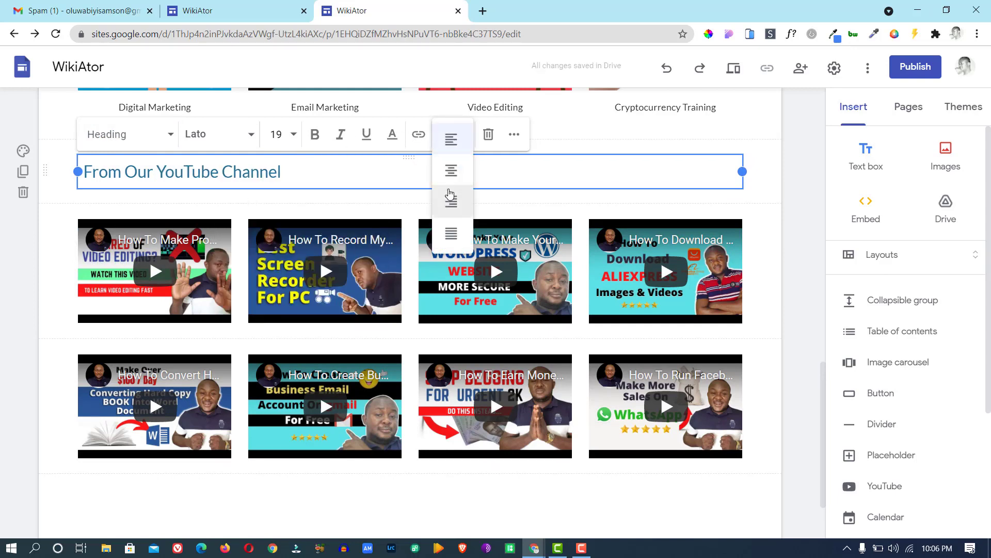
{"action": "left_click", "coordinate": [450, 170]}
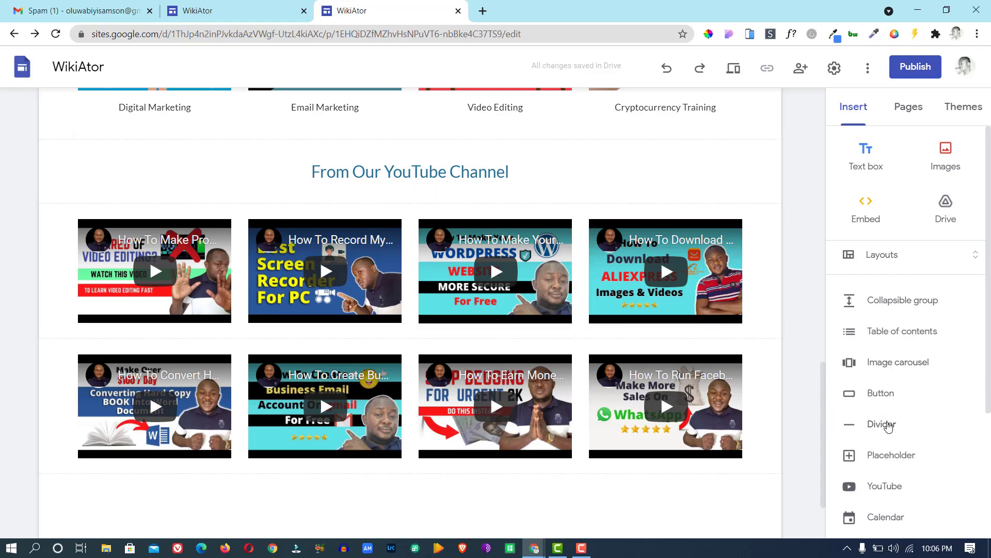
Insert a divider between the 'From Our YouTube Channel' heading and the video rows.
{"action": "left_click", "coordinate": [824, 421]}
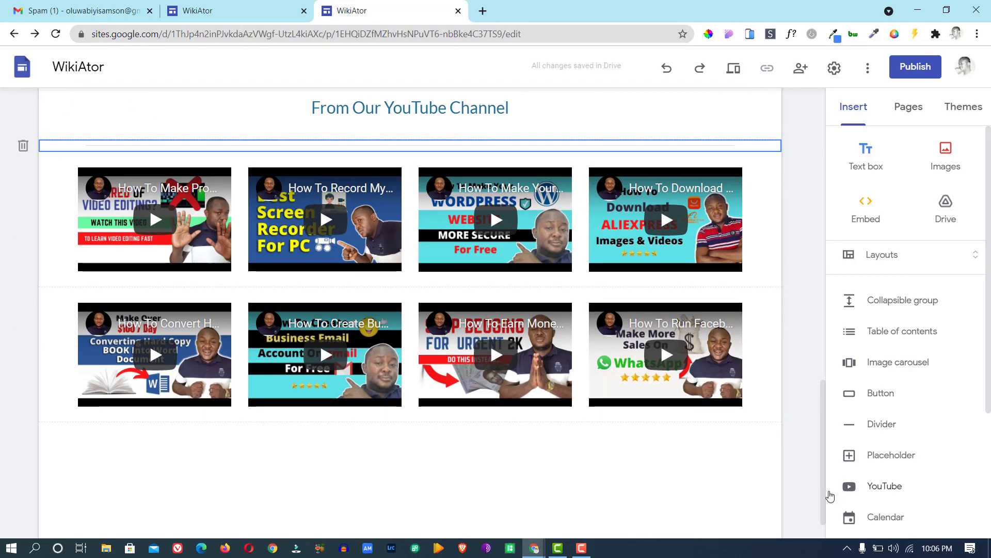
{"action": "left_click_drag", "start_coordinate": [825, 484], "coordinate": [820, 459]}
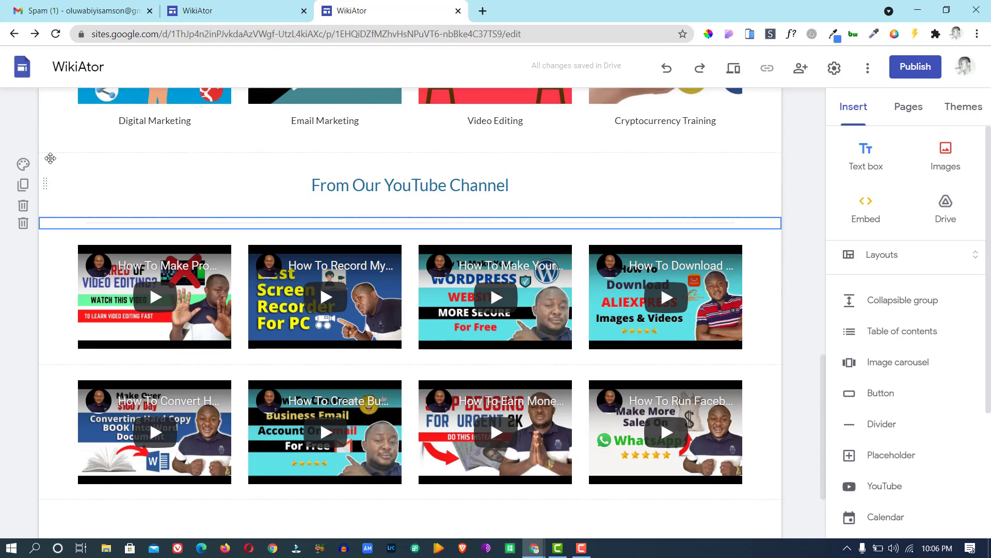
Give both video rows the Emphasis 1 light grey section background.
{"action": "left_click", "coordinate": [82, 185]}
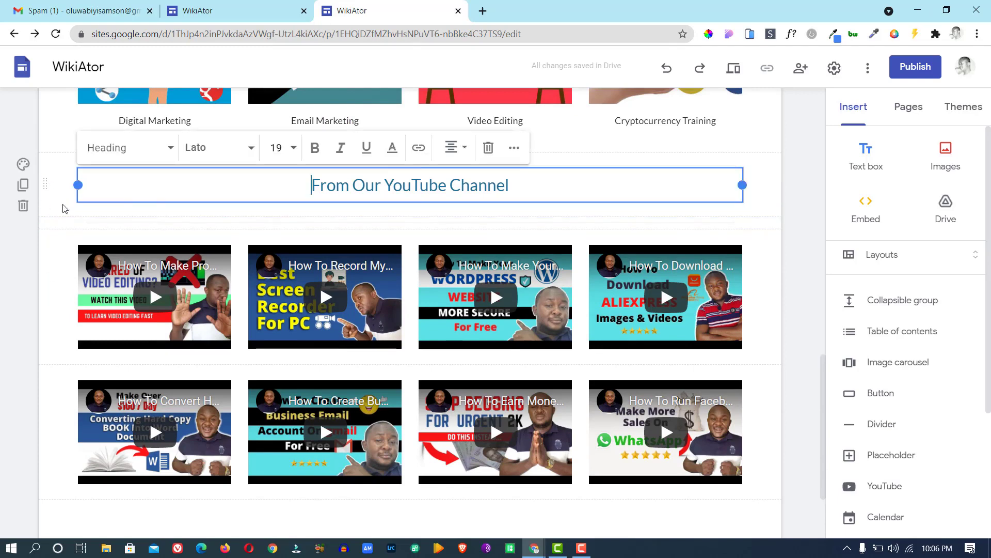
{"action": "left_click", "coordinate": [46, 185]}
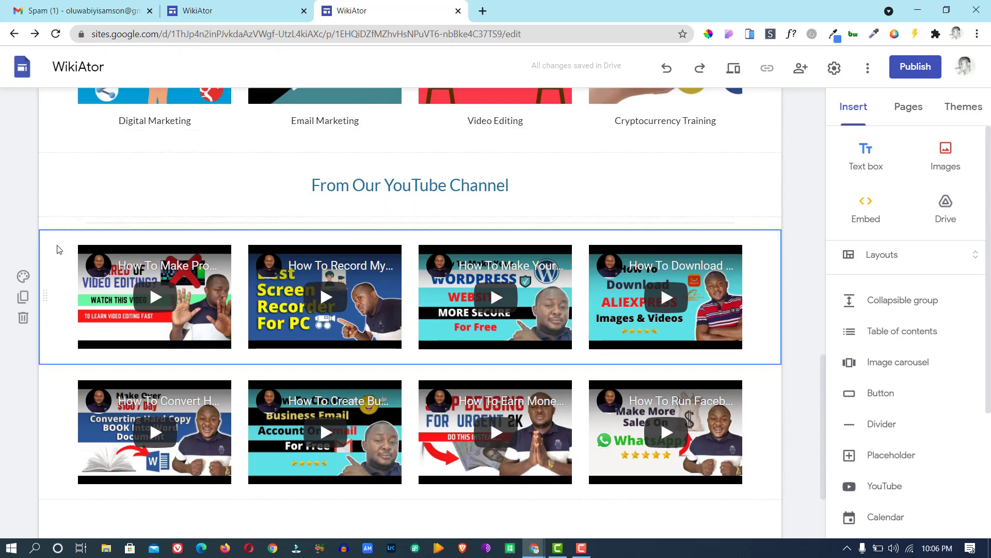
{"action": "left_click", "coordinate": [23, 276]}
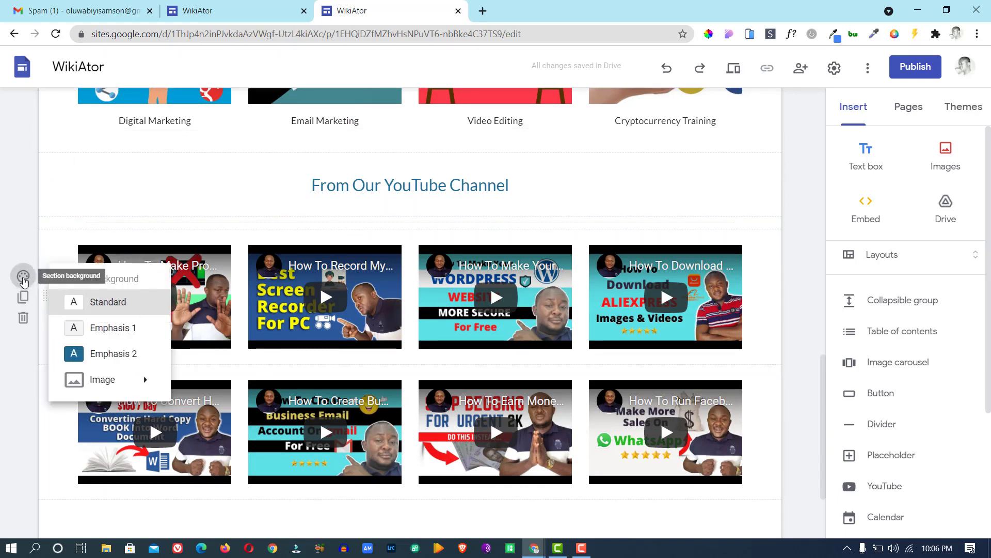
{"action": "left_click", "coordinate": [93, 328]}
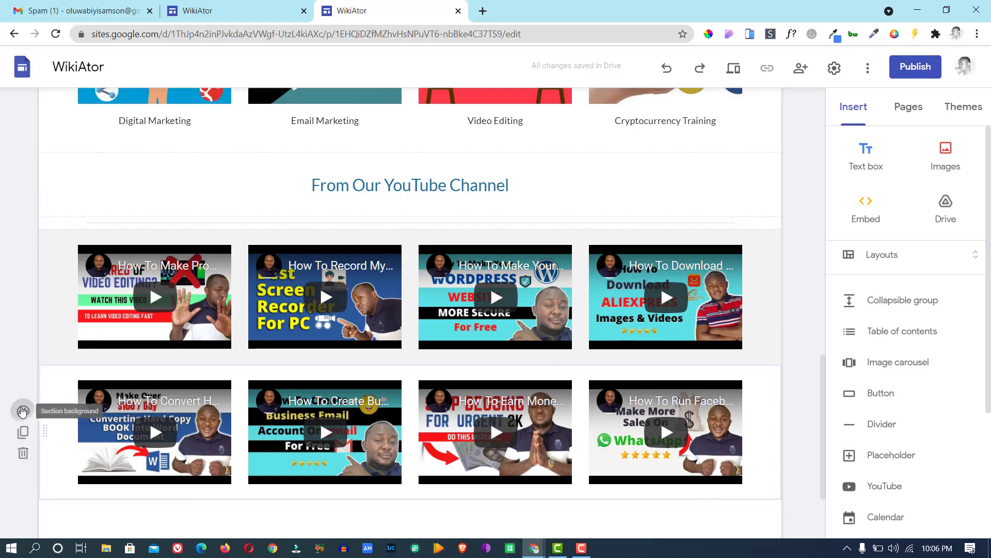
{"action": "left_click", "coordinate": [23, 411]}
{"action": "left_click", "coordinate": [92, 465]}
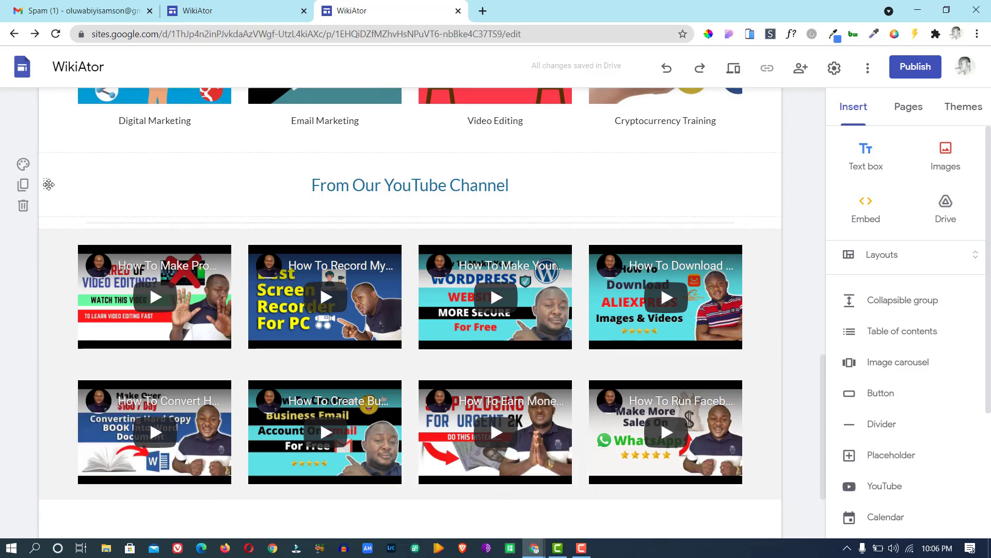
Give the heading section the same Emphasis 1 light grey background.
{"action": "left_click", "coordinate": [122, 182]}
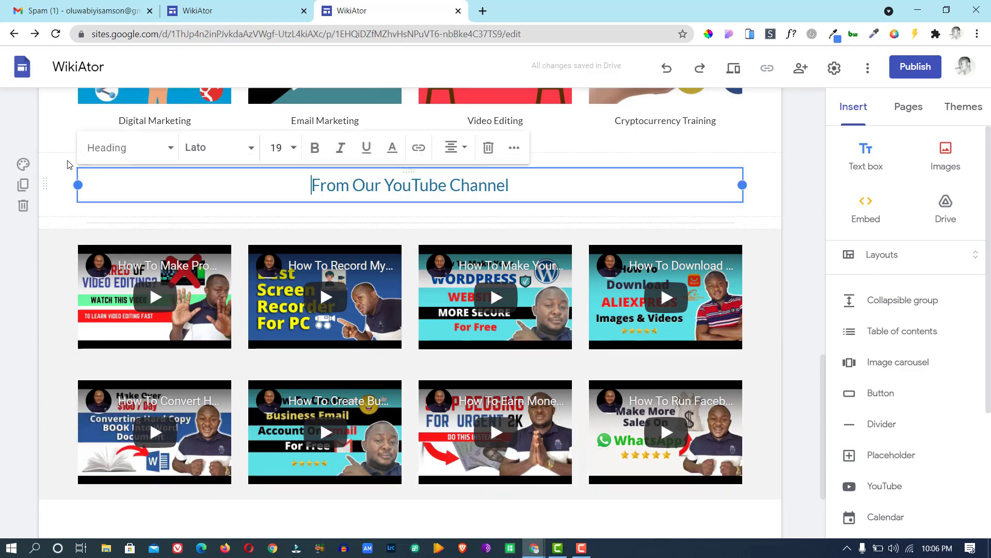
{"action": "left_click", "coordinate": [50, 158]}
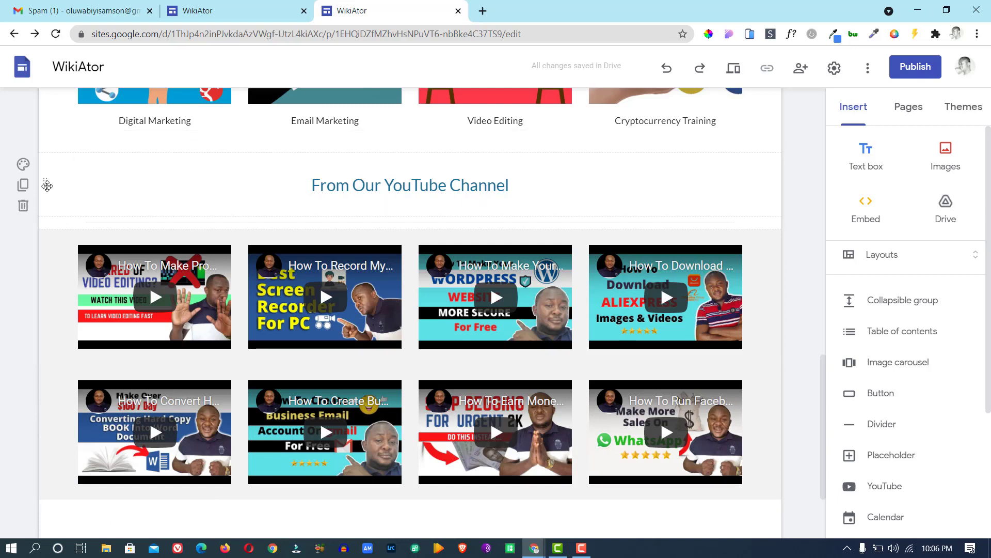
{"action": "left_click", "coordinate": [71, 217]}
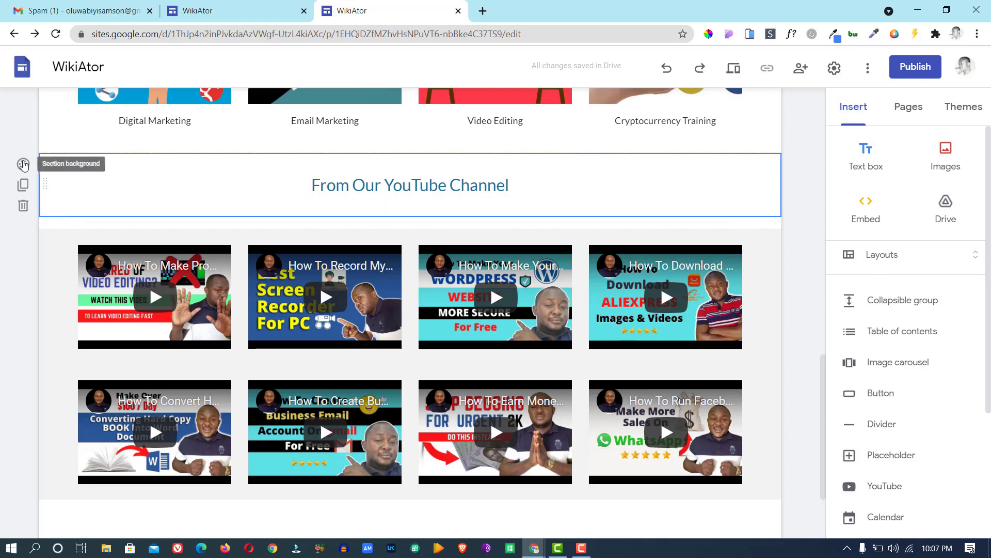
{"action": "left_click", "coordinate": [306, 193]}
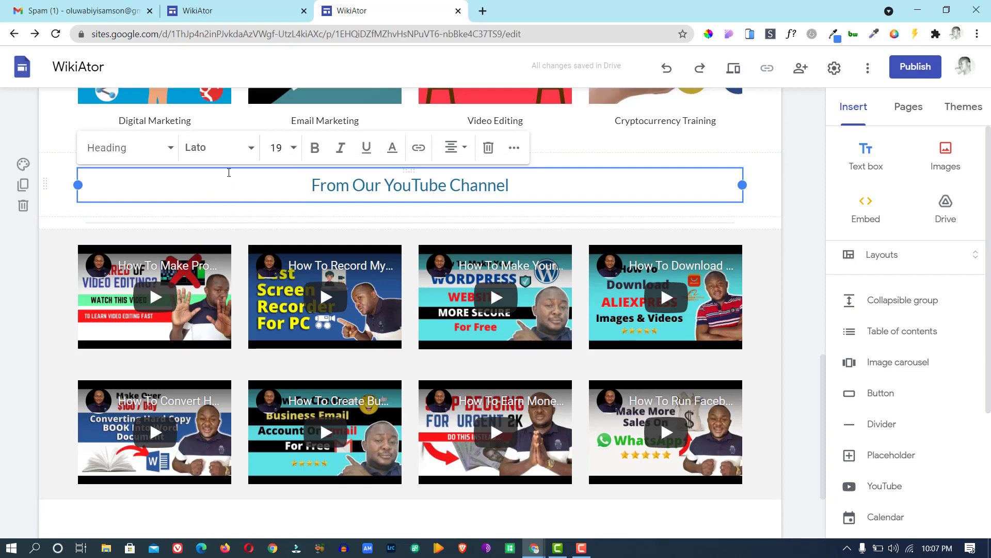
{"action": "left_click", "coordinate": [23, 164]}
{"action": "left_click", "coordinate": [93, 216]}
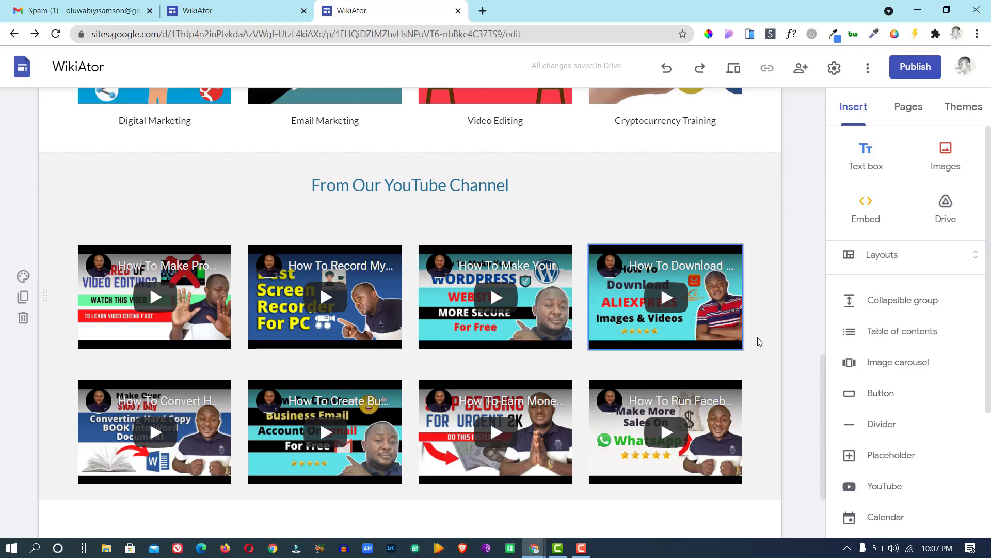
{"action": "scroll", "coordinate": [824, 341], "scroll_direction": "down", "scroll_amount": 1}
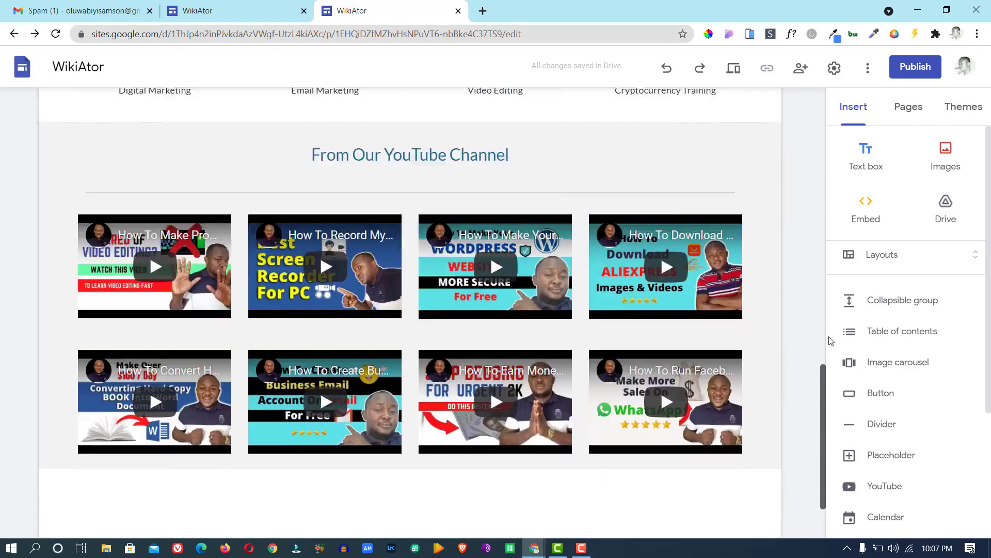
{"action": "scroll", "coordinate": [831, 341], "scroll_direction": "up", "scroll_amount": 15}
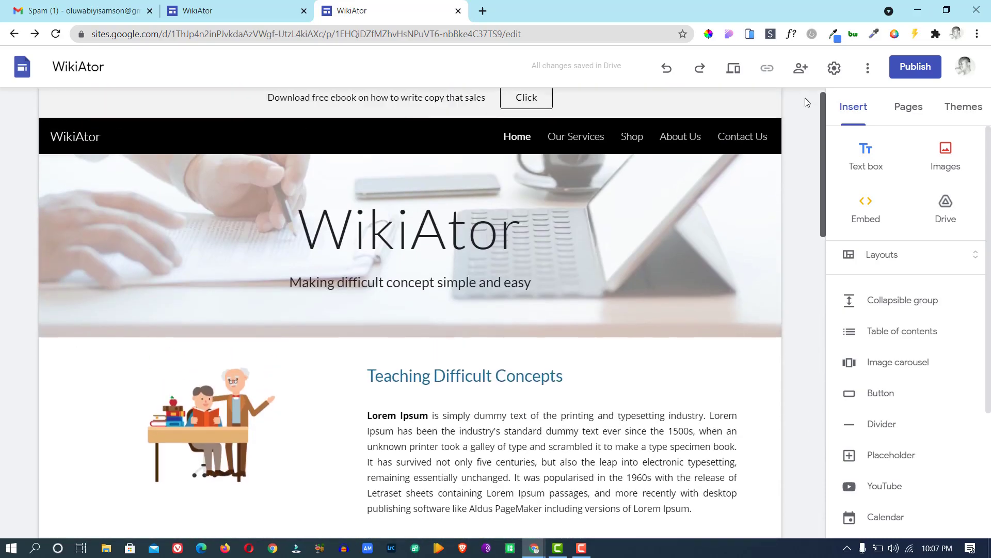
{"action": "left_click", "coordinate": [185, 16]}
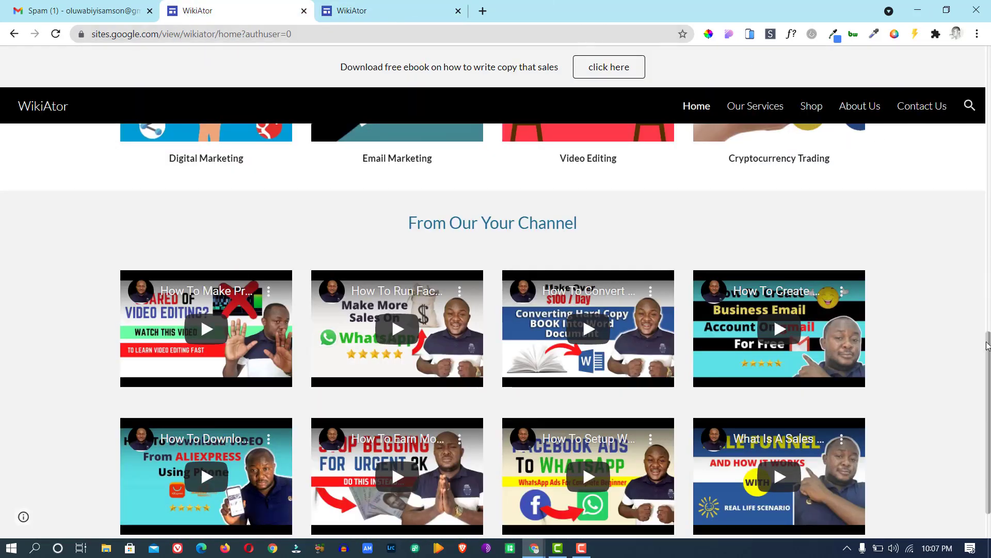
{"action": "left_click_drag", "start_coordinate": [989, 354], "coordinate": [965, 14]}
{"action": "scroll", "coordinate": [447, 204], "scroll_direction": "down", "scroll_amount": 12}
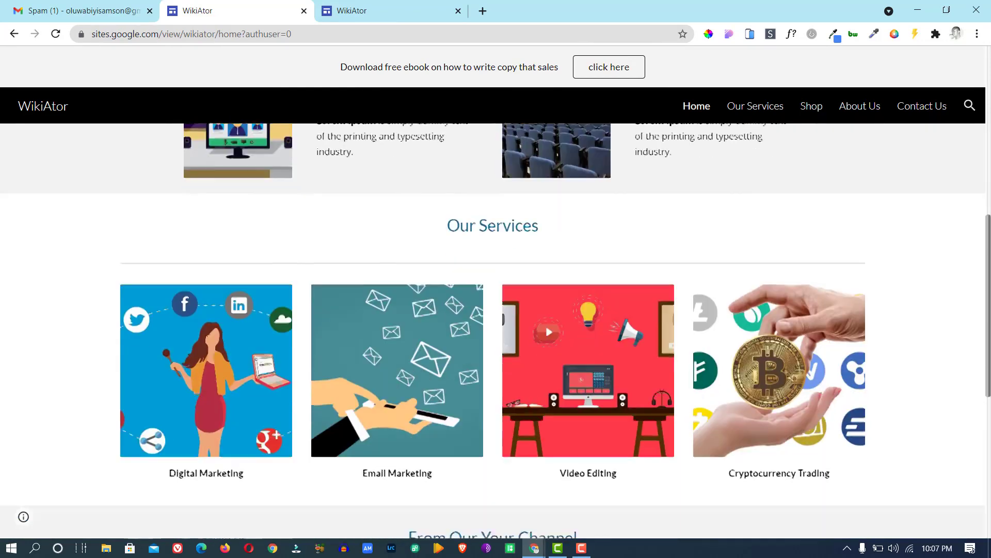
{"action": "scroll", "coordinate": [447, 204], "scroll_direction": "down", "scroll_amount": 4}
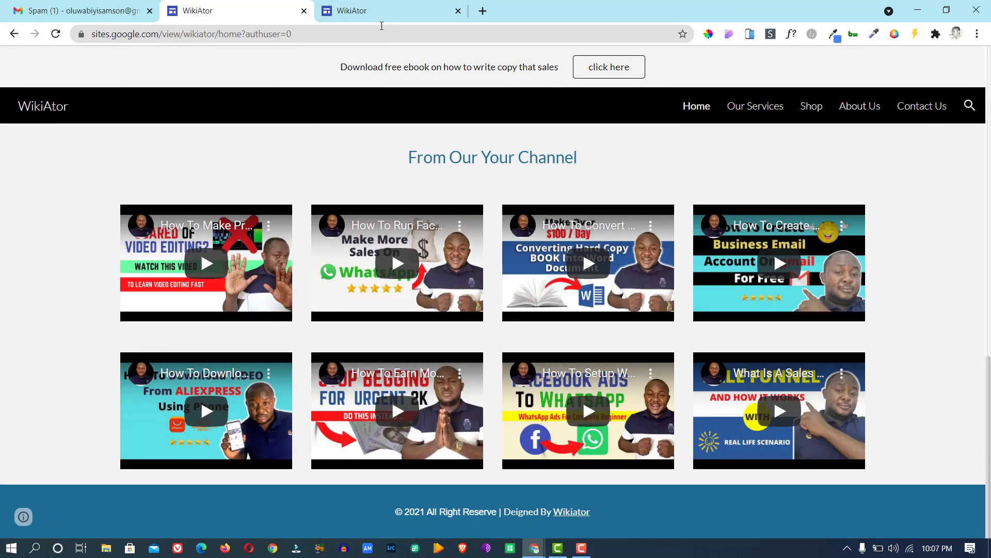
{"action": "left_click", "coordinate": [375, 7]}
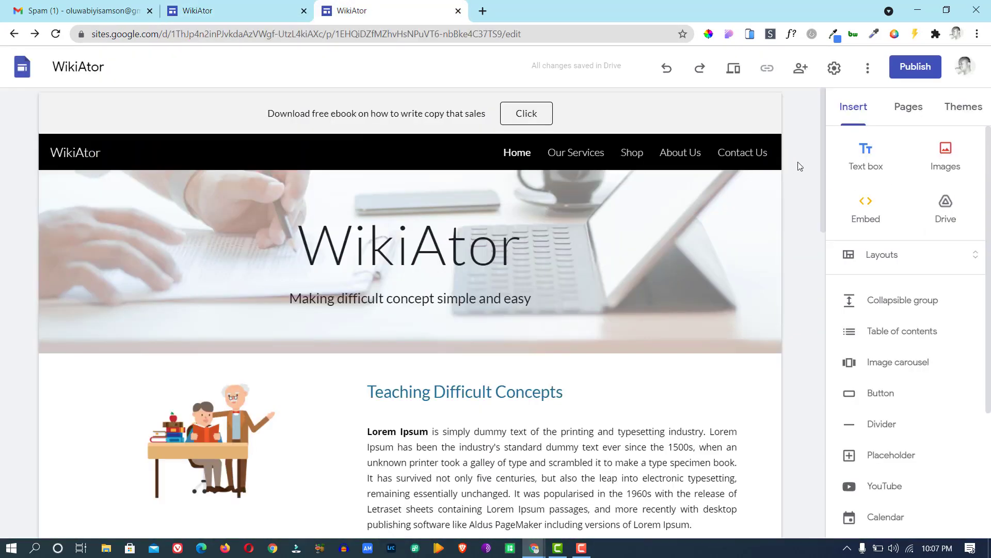
{"action": "left_click_drag", "start_coordinate": [823, 152], "coordinate": [852, 537]}
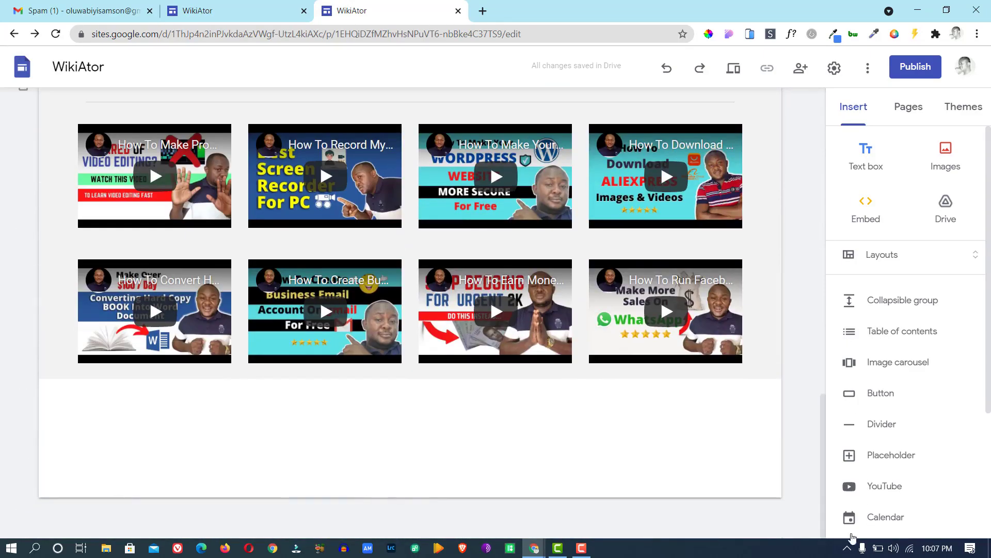
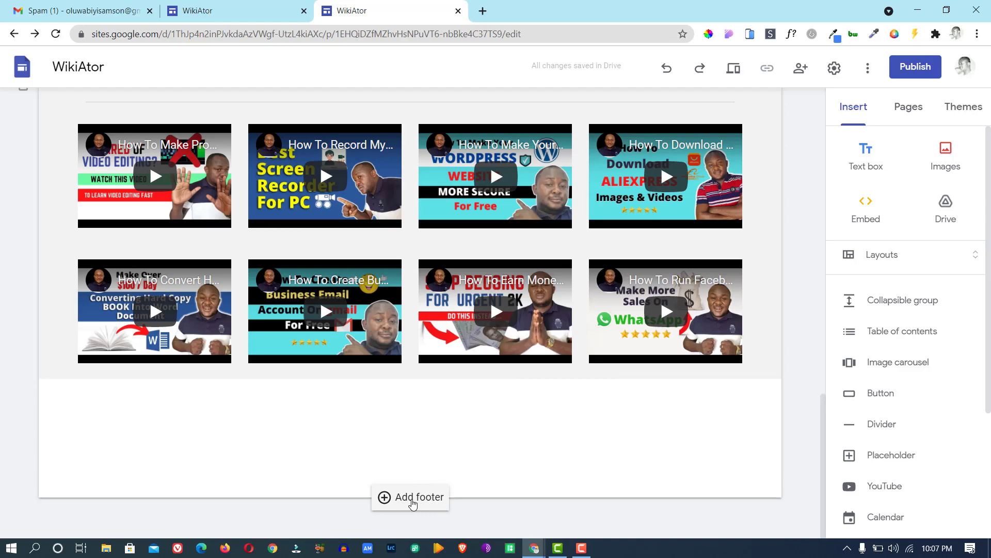
Add an empty footer text box to the page, then open a new blank browser tab.
{"action": "left_click", "coordinate": [413, 498]}
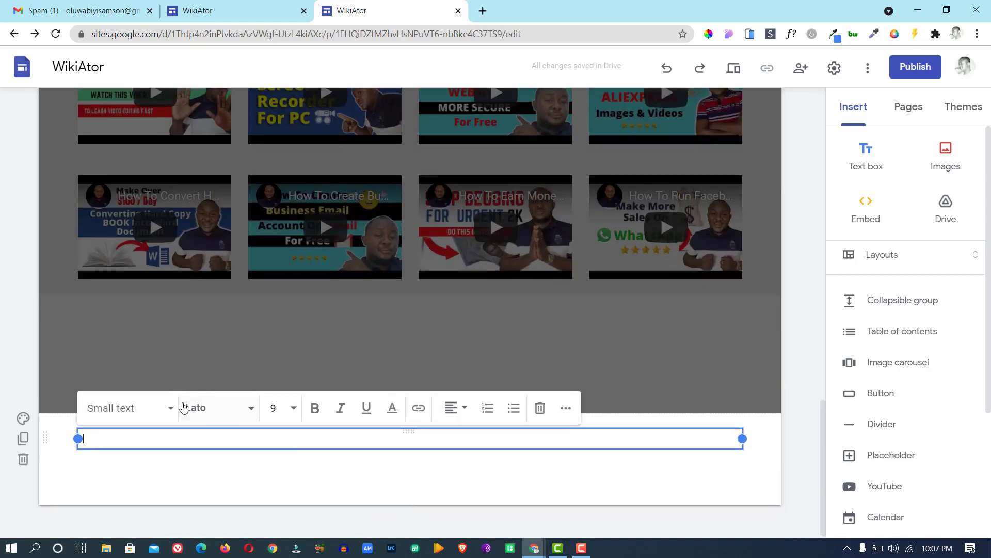
{"action": "left_click", "coordinate": [230, 8]}
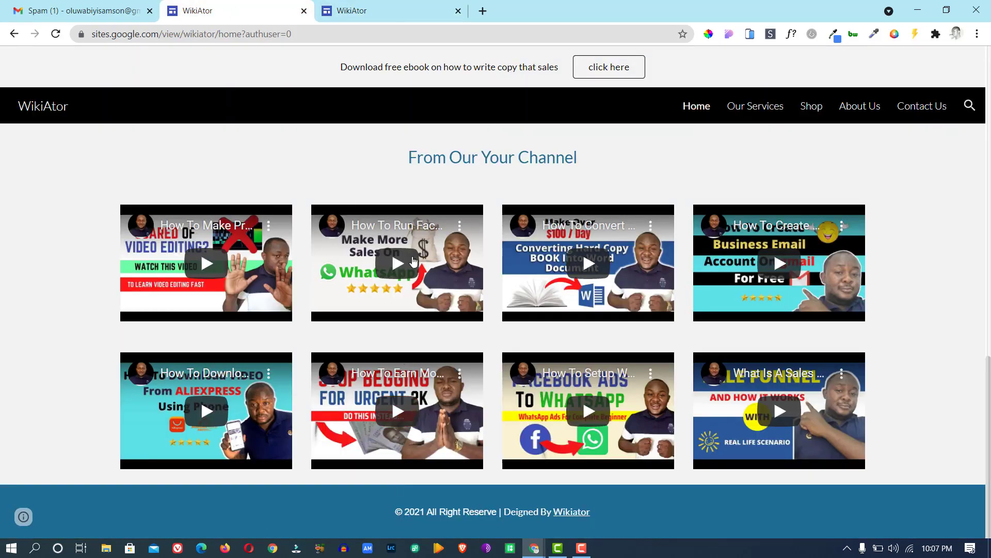
{"action": "left_click", "coordinate": [483, 10]}
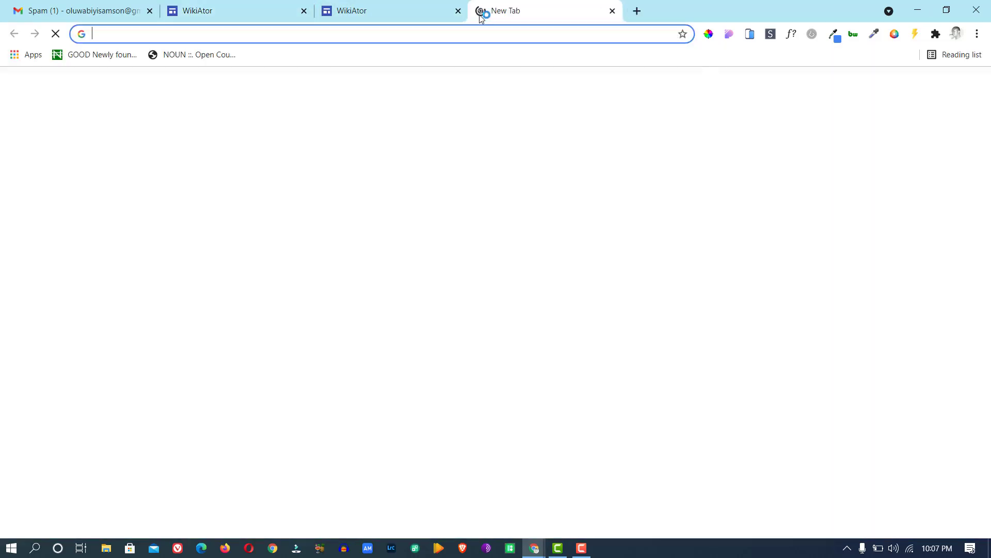
Search Google for 'copyright symbol text'.
{"action": "type", "text": "copy"}
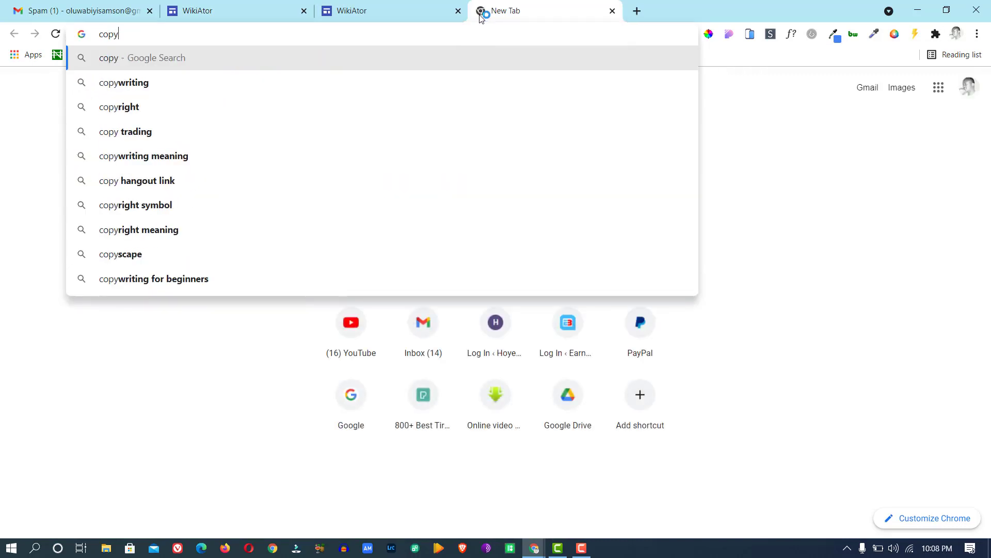
{"action": "type", "text": "wr"}
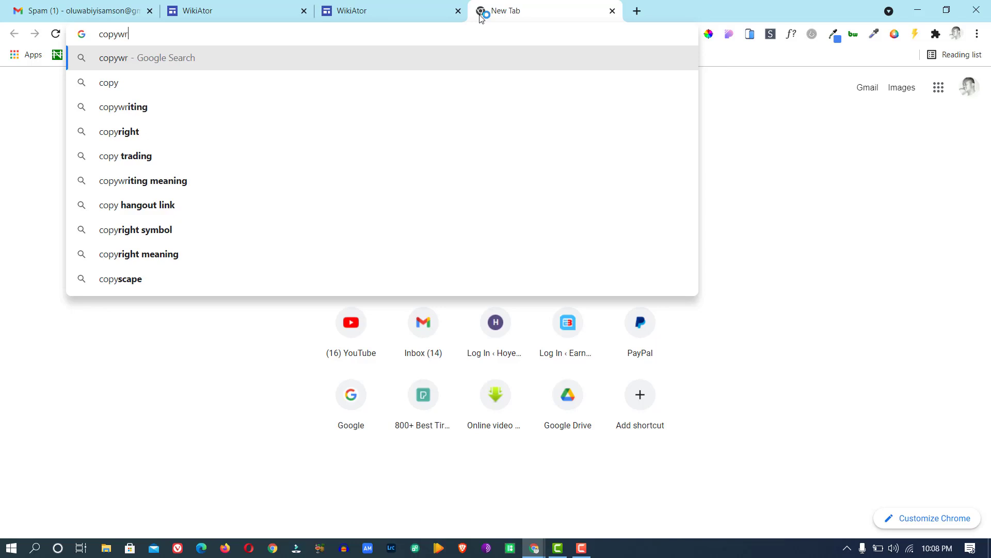
{"action": "key", "text": "BackSpace"}
{"action": "key", "text": "BackSpace"}
{"action": "type", "text": "right"}
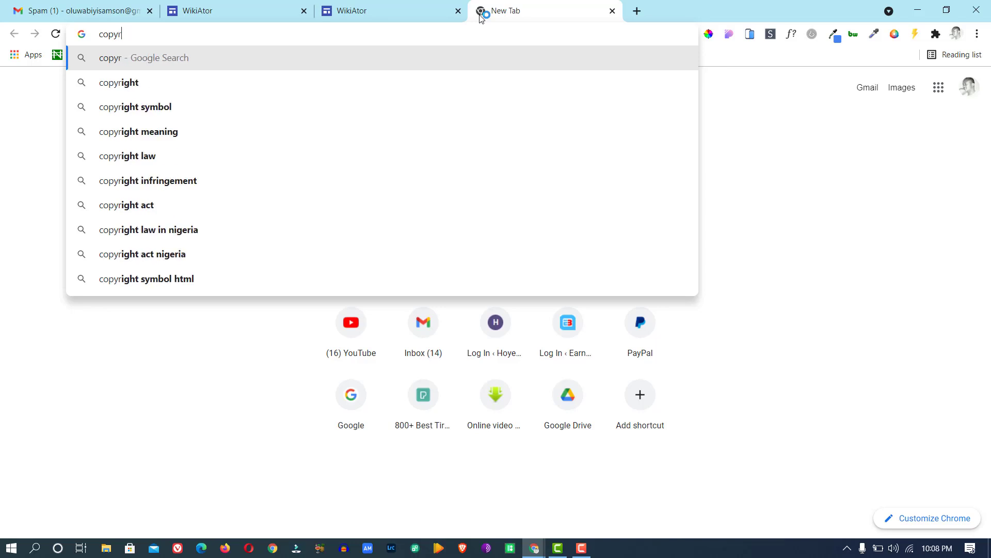
{"action": "key", "text": "Down"}
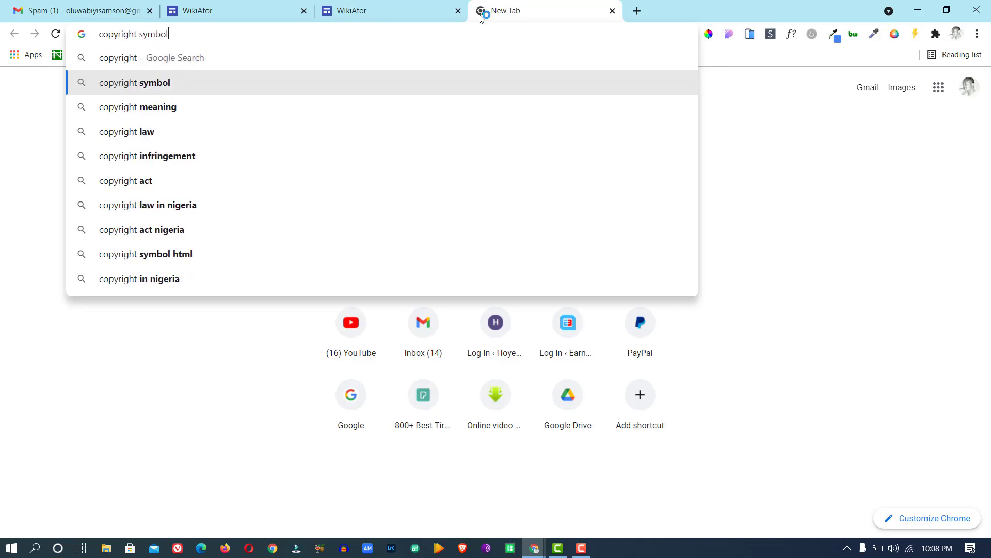
{"action": "key", "text": "Return"}
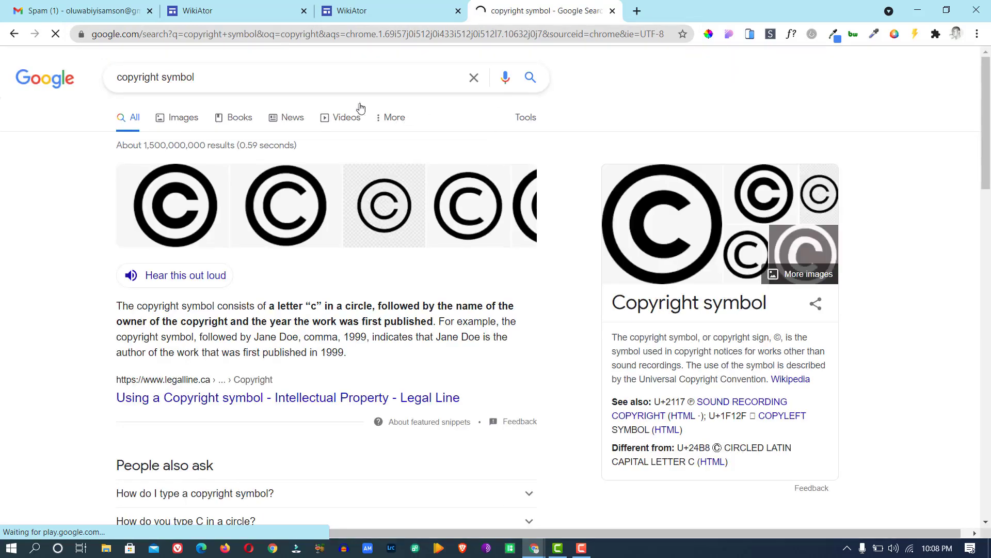
{"action": "left_click", "coordinate": [226, 88]}
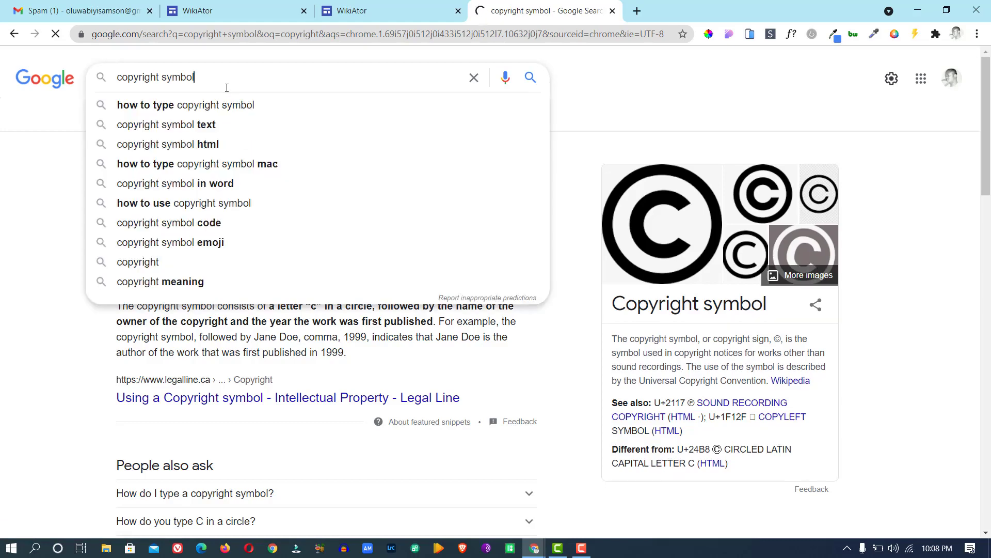
{"action": "left_click", "coordinate": [217, 125]}
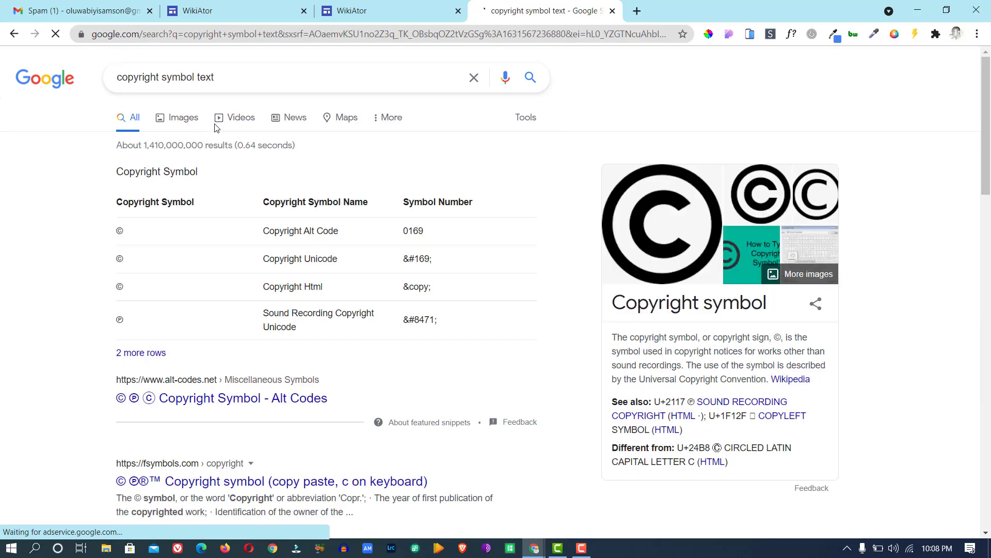
Copy the © character from the results table and return to the WikiAtor editor.
{"action": "left_click_drag", "start_coordinate": [131, 235], "coordinate": [117, 235]}
{"action": "left_click", "coordinate": [122, 236]}
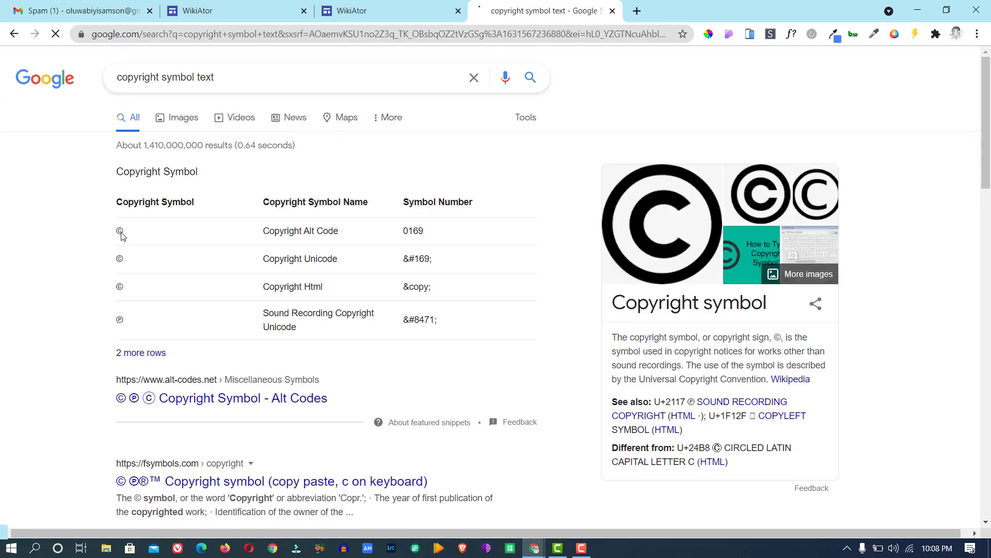
{"action": "double_click", "coordinate": [119, 234]}
{"action": "right_click", "coordinate": [119, 235]}
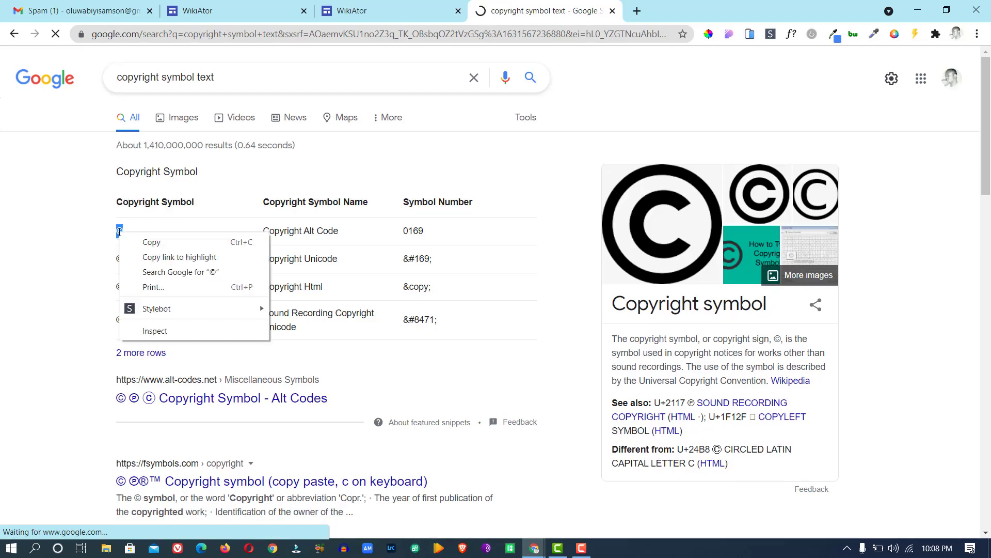
{"action": "left_click", "coordinate": [142, 243]}
{"action": "left_click", "coordinate": [401, 6]}
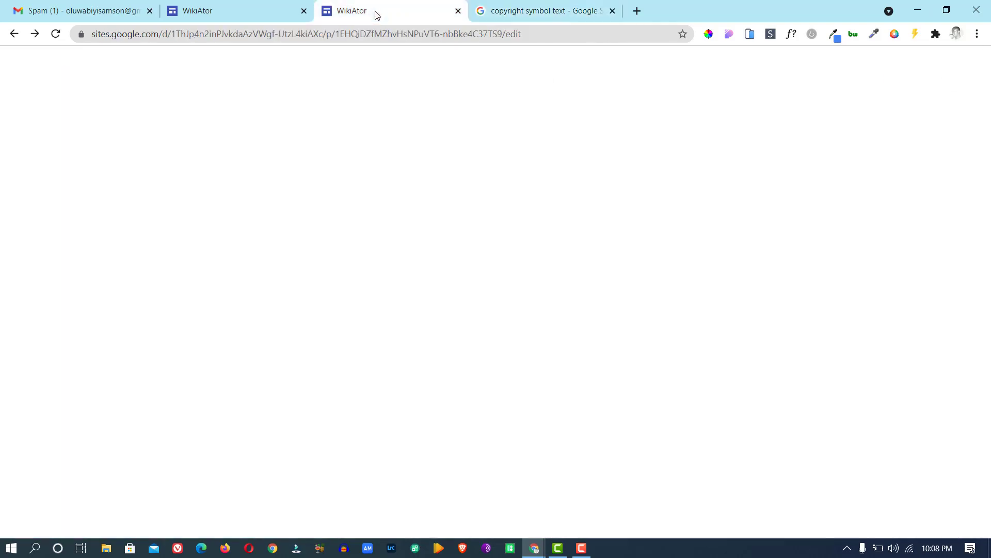
Paste © into the footer and type '2021 All Right Reserve | Designed By WikiAtor' after it.
{"action": "key", "text": "ctrl+v"}
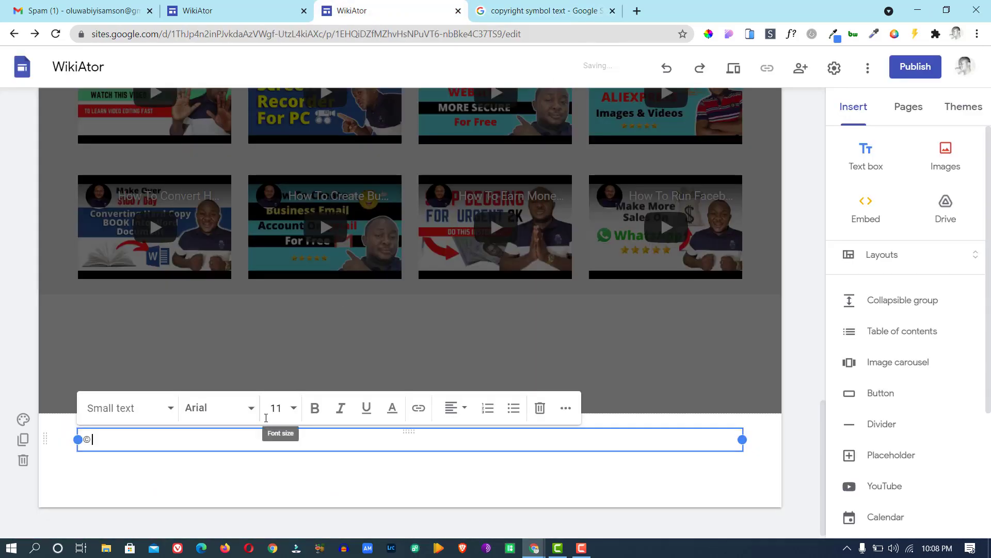
{"action": "type", "text": "2021"}
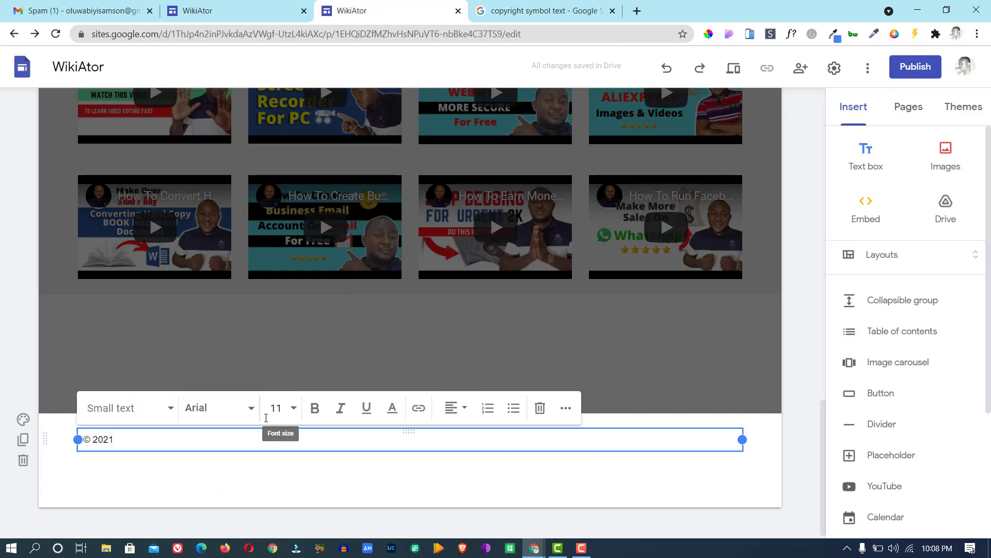
{"action": "left_click", "coordinate": [225, 7]}
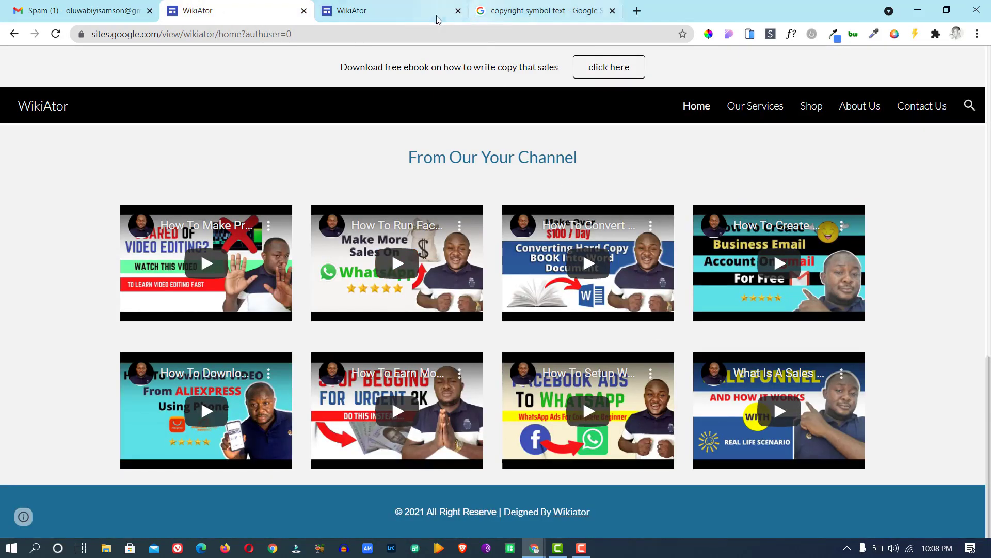
{"action": "left_click", "coordinate": [419, 13]}
{"action": "type", "text": "All Ri"}
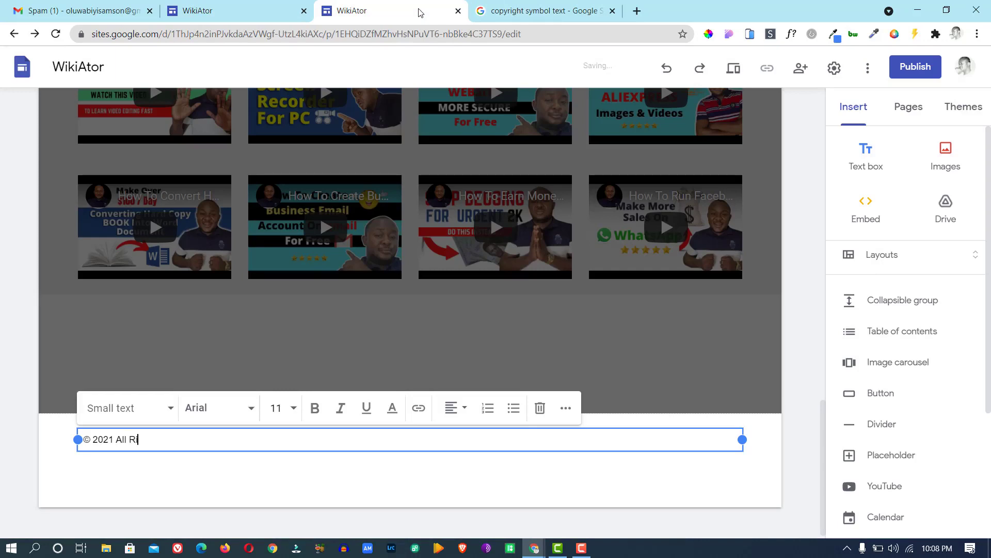
{"action": "type", "text": "ght"}
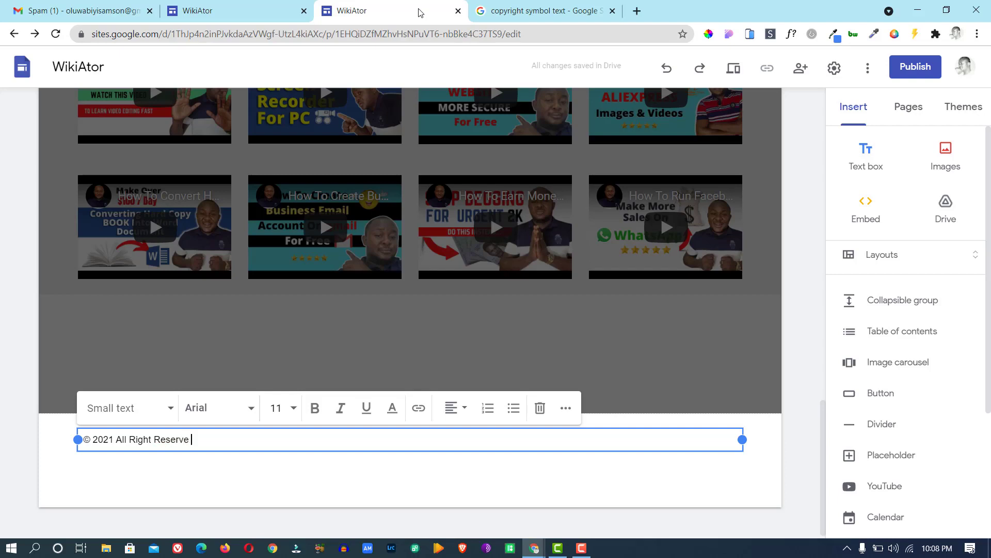
{"action": "type", "text": "Reserve  "}
{"action": "type", "text": " Designed"}
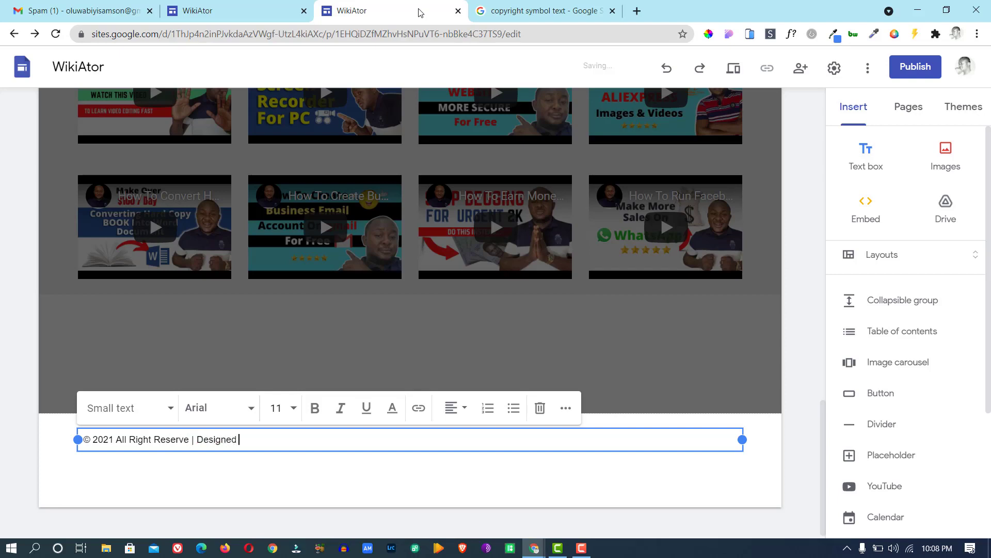
{"action": "type", "text": " By"}
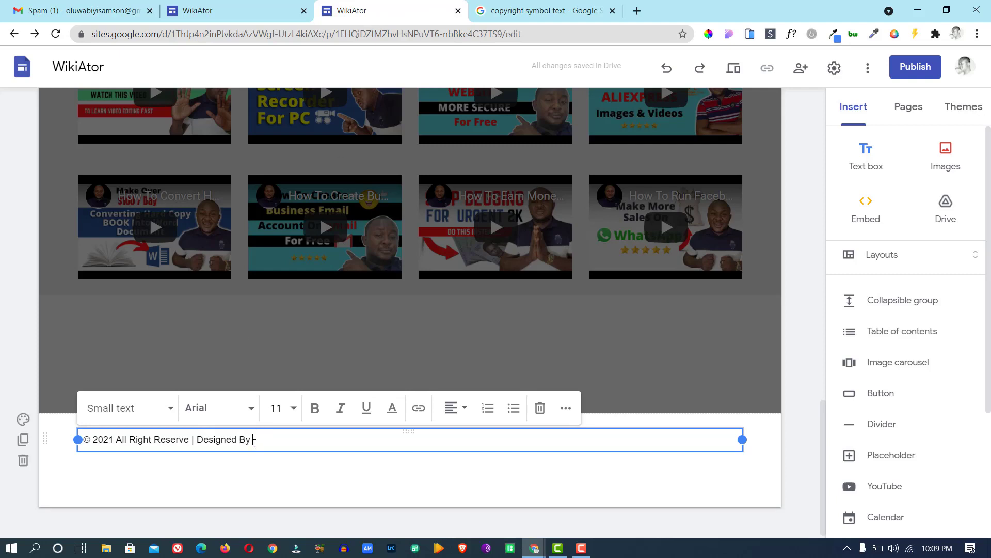
{"action": "type", "text": "WikiAtor"}
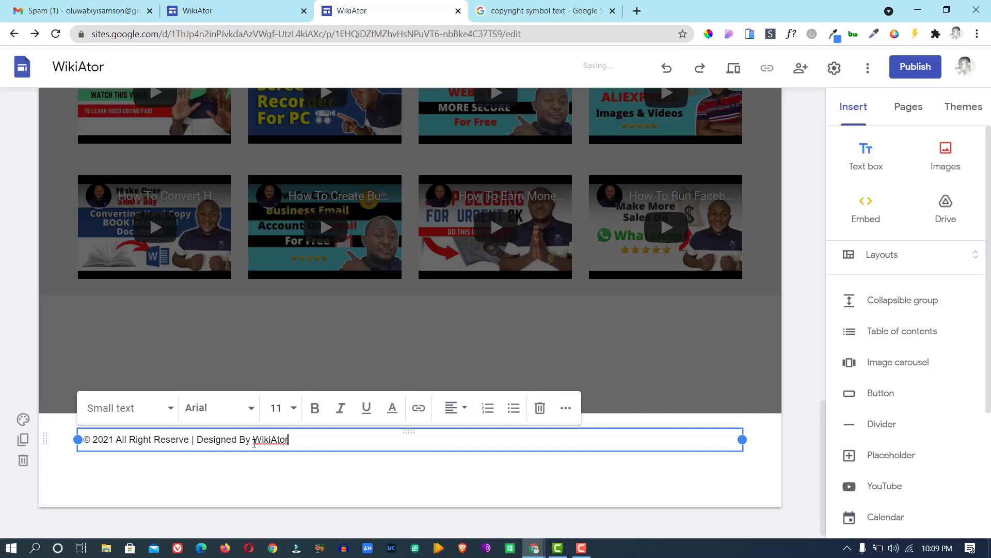
{"action": "left_click_drag", "start_coordinate": [294, 440], "coordinate": [253, 440]}
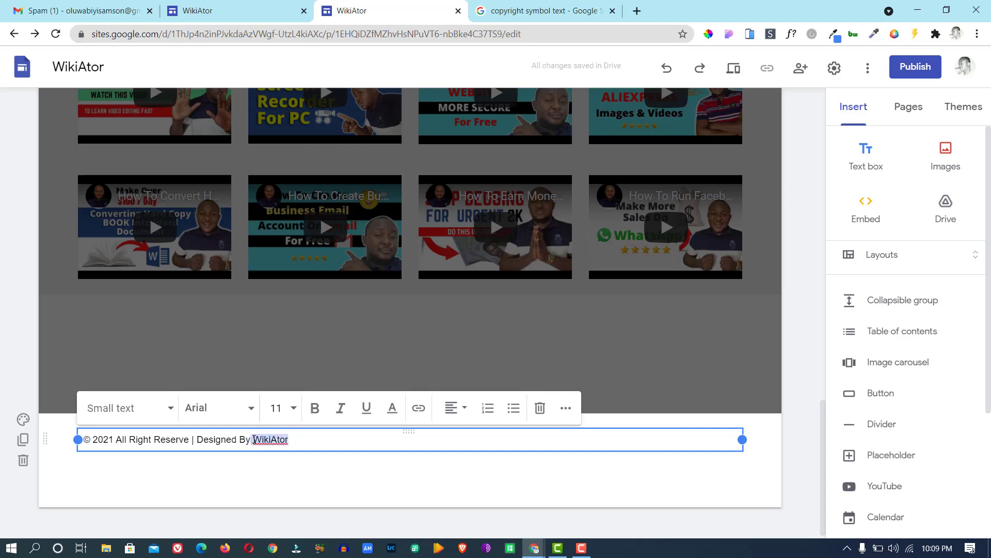
Turn the footer word WikiAtor into a link to the WikiAtor web address.
{"action": "left_click", "coordinate": [418, 408]}
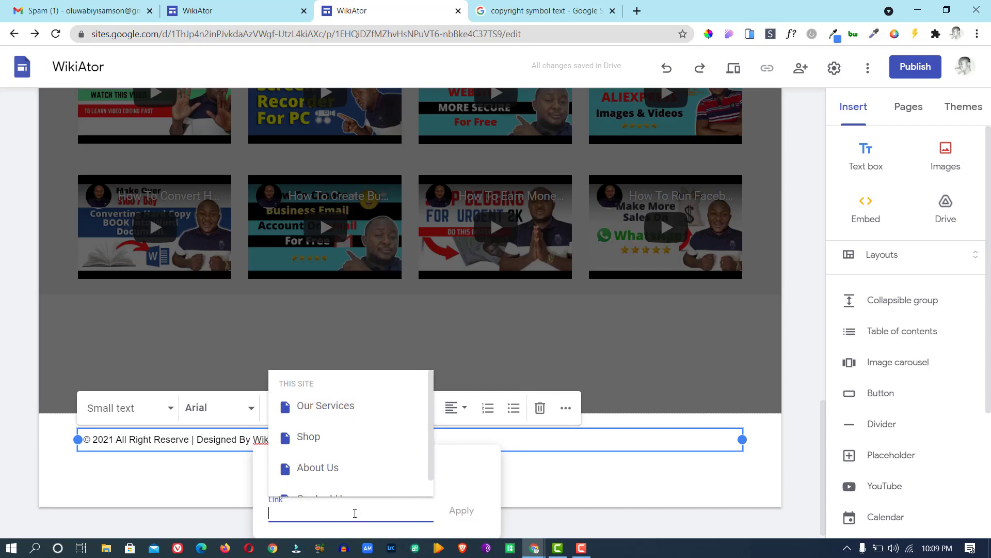
{"action": "type", "text": "www"}
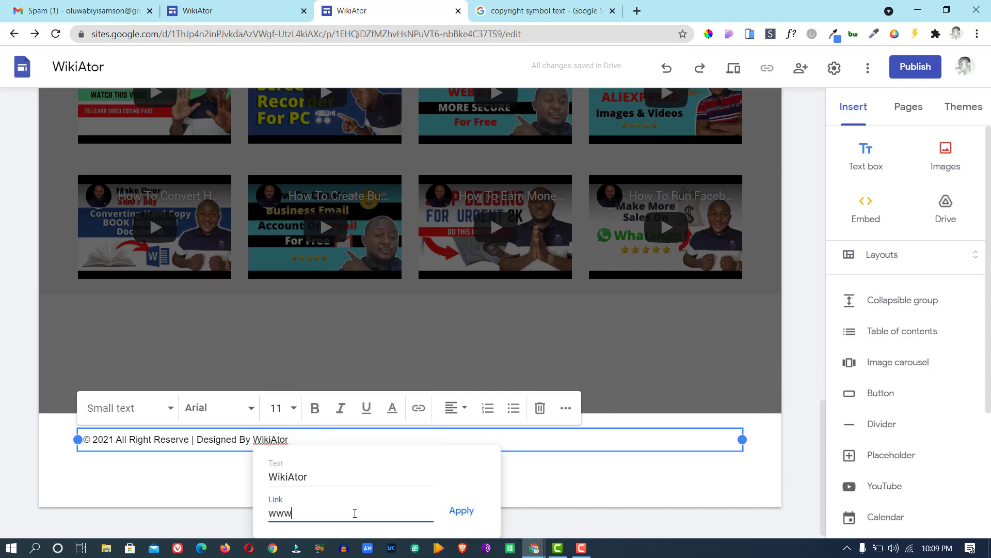
{"action": "type", "text": ".wikiator.com"}
{"action": "left_click", "coordinate": [462, 510]}
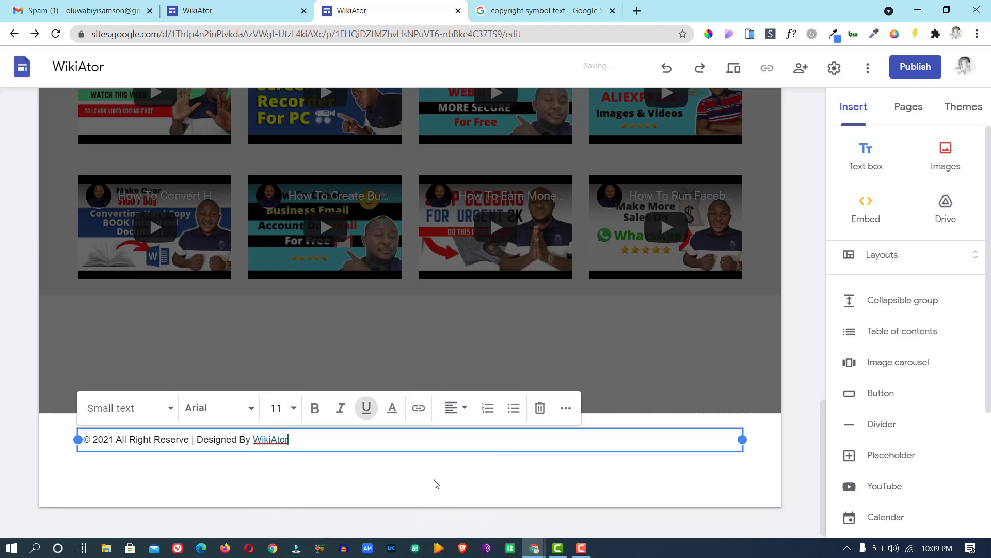
Centre-align the footer text and compare it with the published site.
{"action": "left_click", "coordinate": [458, 409]}
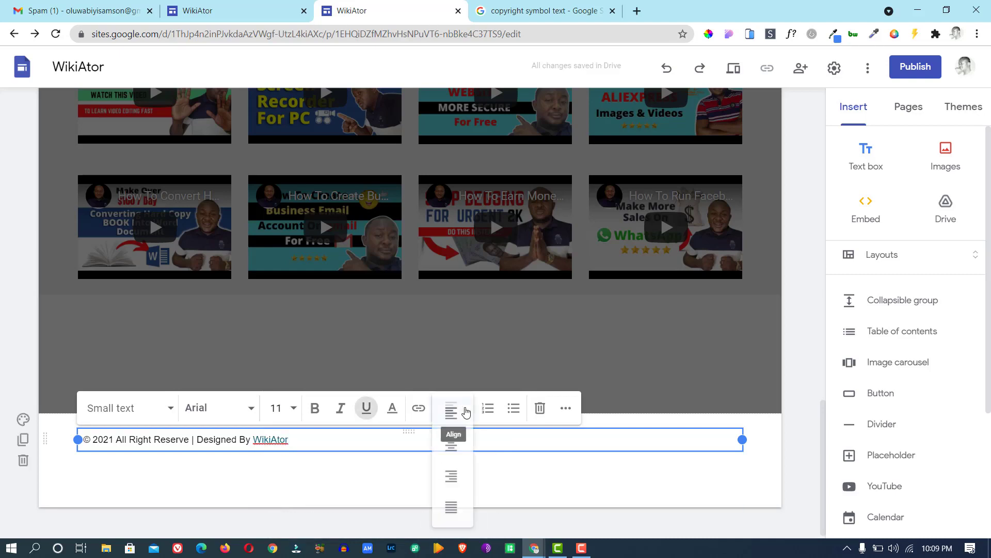
{"action": "left_click", "coordinate": [460, 456]}
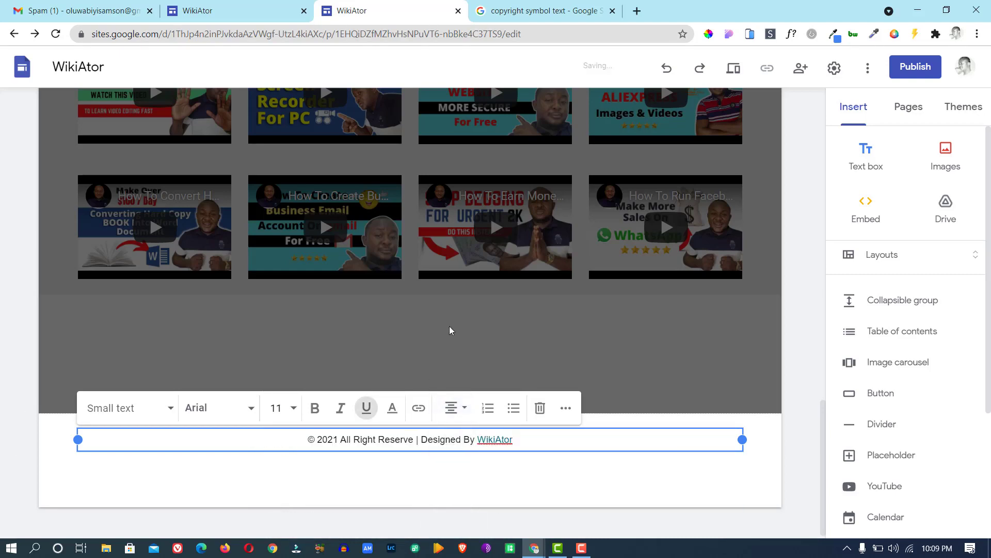
{"action": "left_click", "coordinate": [667, 484]}
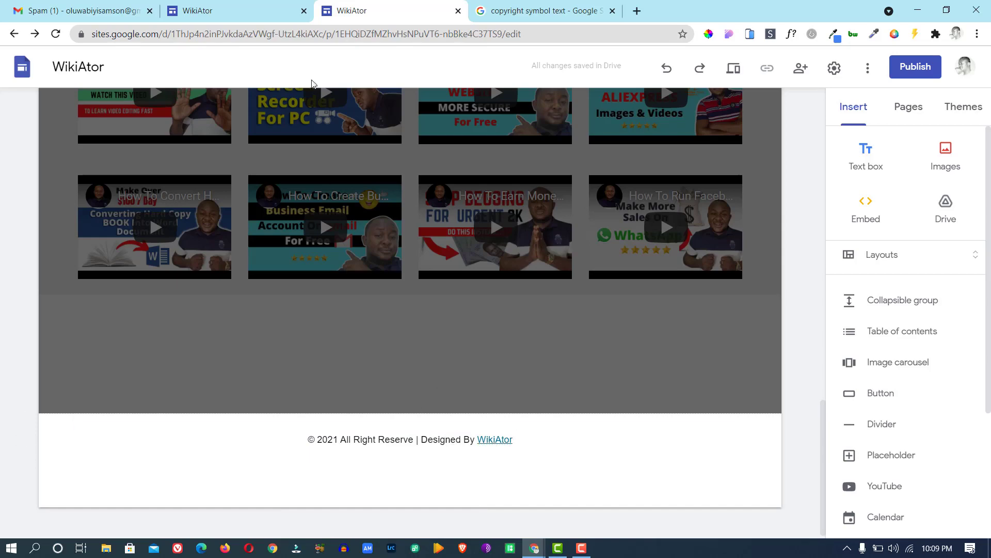
{"action": "left_click", "coordinate": [259, 19]}
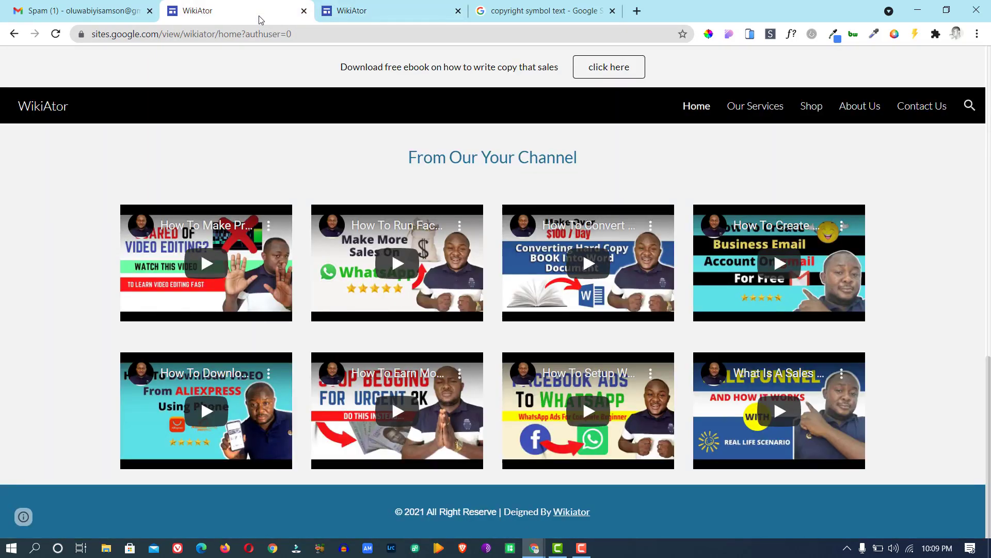
{"action": "left_click", "coordinate": [353, 13]}
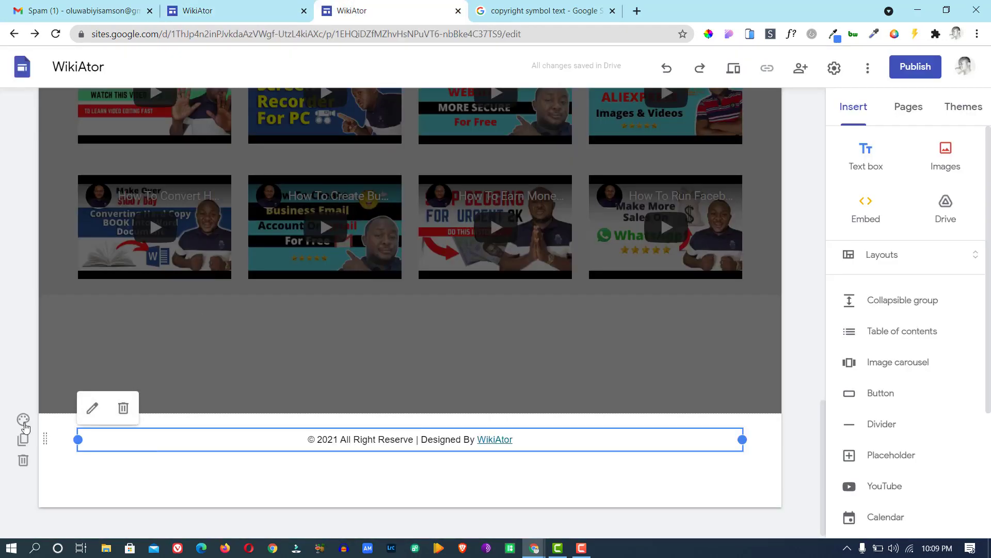
Give the footer section the blue Emphasis 2 background and make the copyright line white.
{"action": "left_click", "coordinate": [23, 418]}
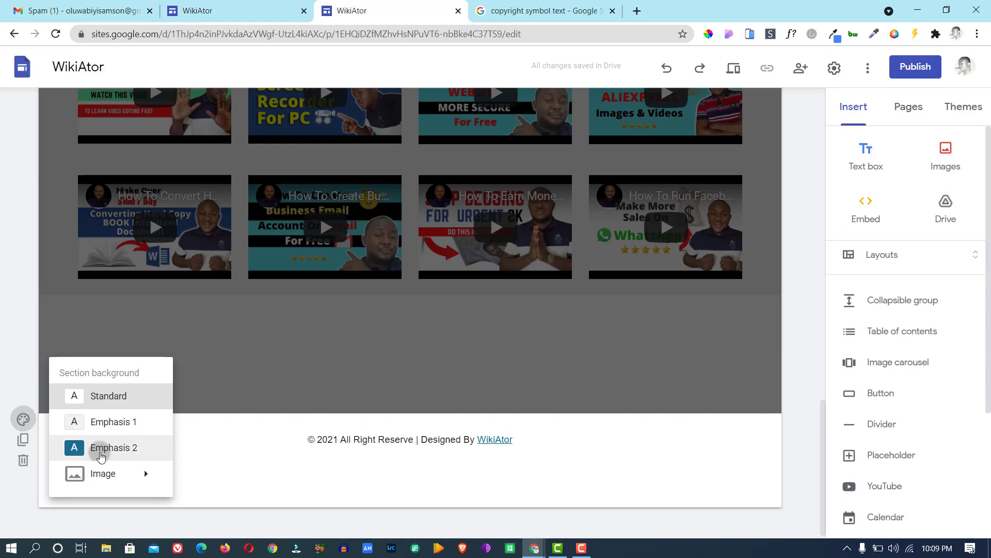
{"action": "left_click", "coordinate": [77, 447]}
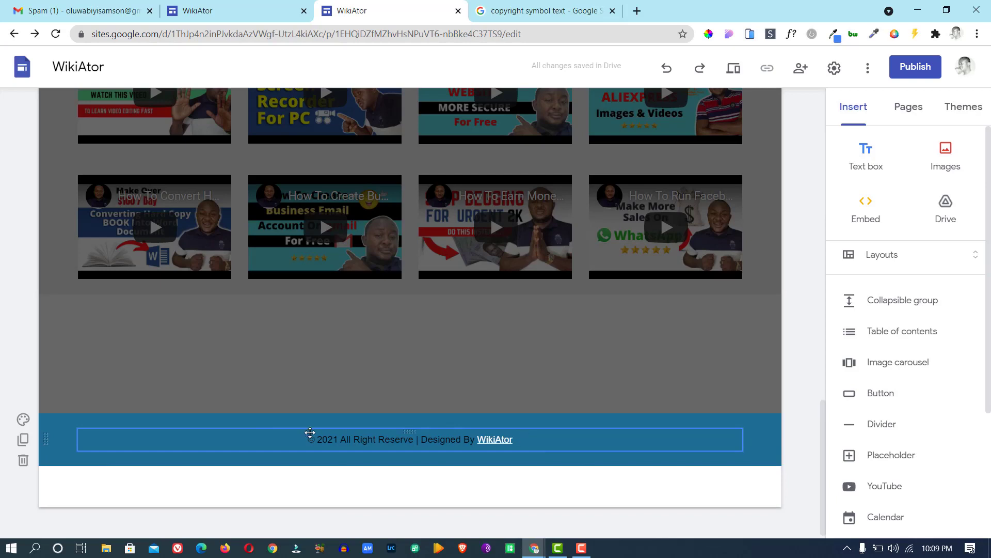
{"action": "left_click", "coordinate": [305, 439]}
{"action": "left_click_drag", "start_coordinate": [304, 439], "coordinate": [529, 469]}
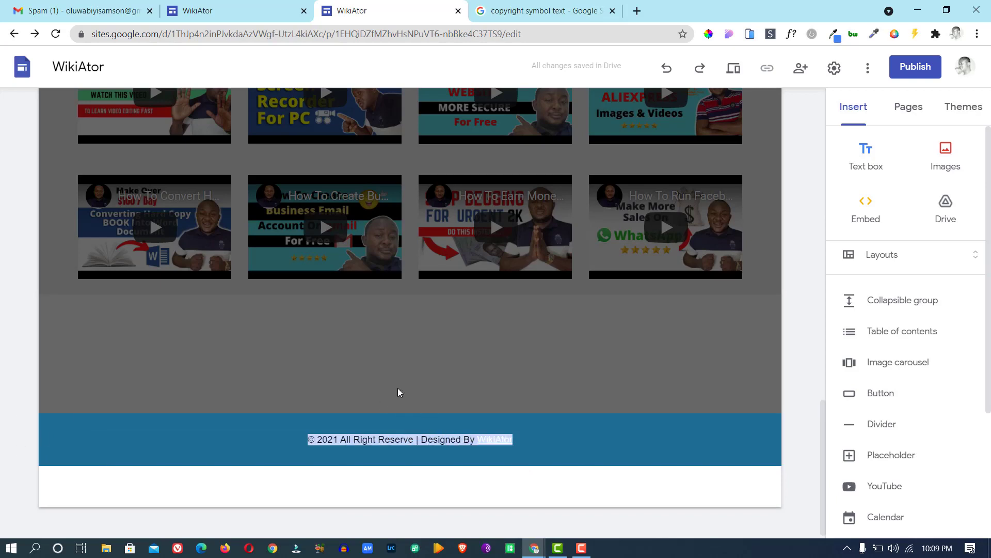
{"action": "left_click", "coordinate": [546, 443]}
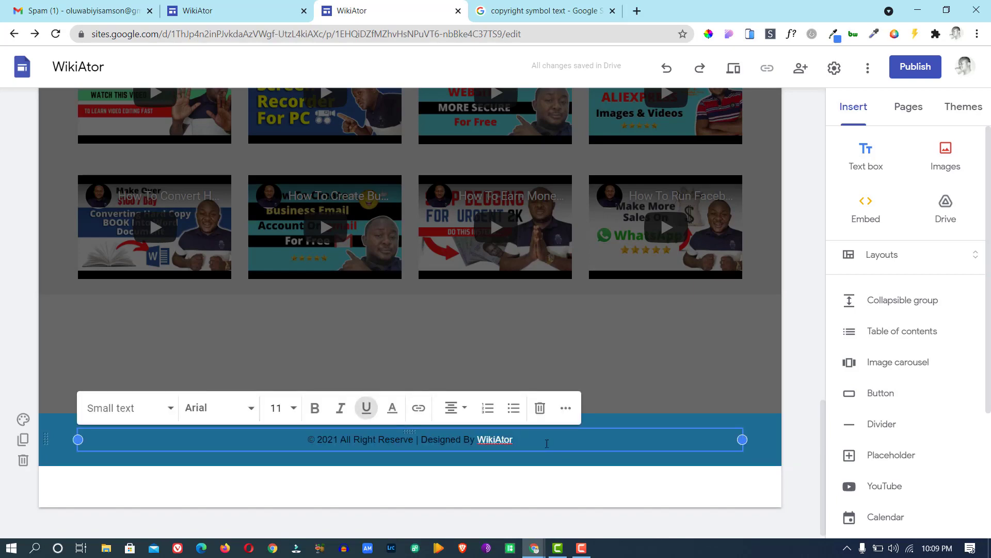
{"action": "left_click_drag", "start_coordinate": [547, 443], "coordinate": [303, 458]}
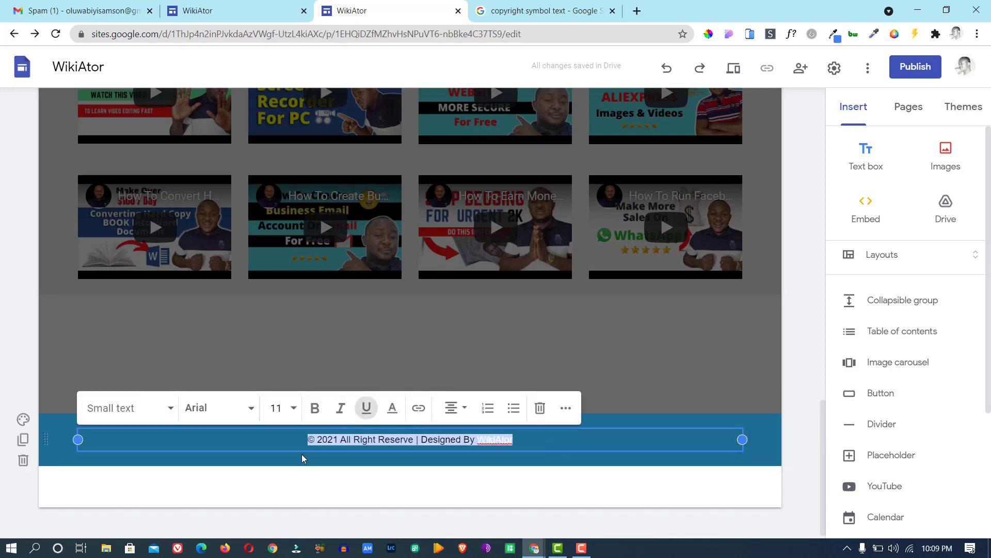
{"action": "left_click", "coordinate": [392, 408]}
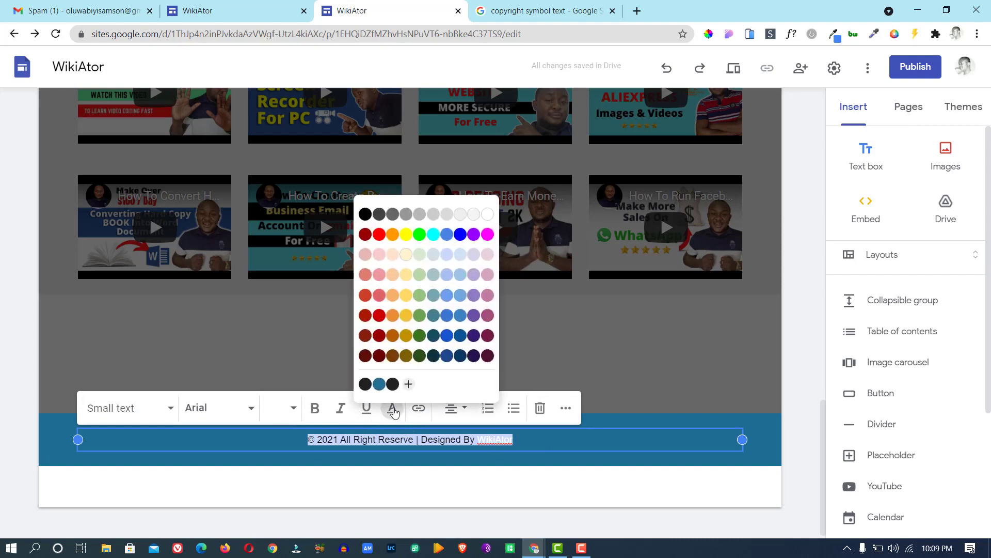
{"action": "left_click", "coordinate": [487, 214]}
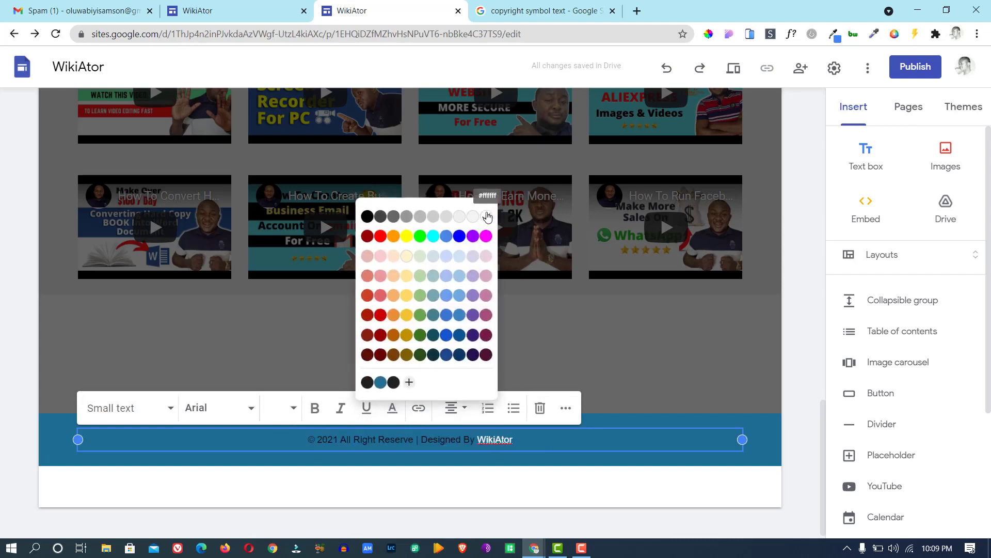
{"action": "left_click", "coordinate": [590, 442]}
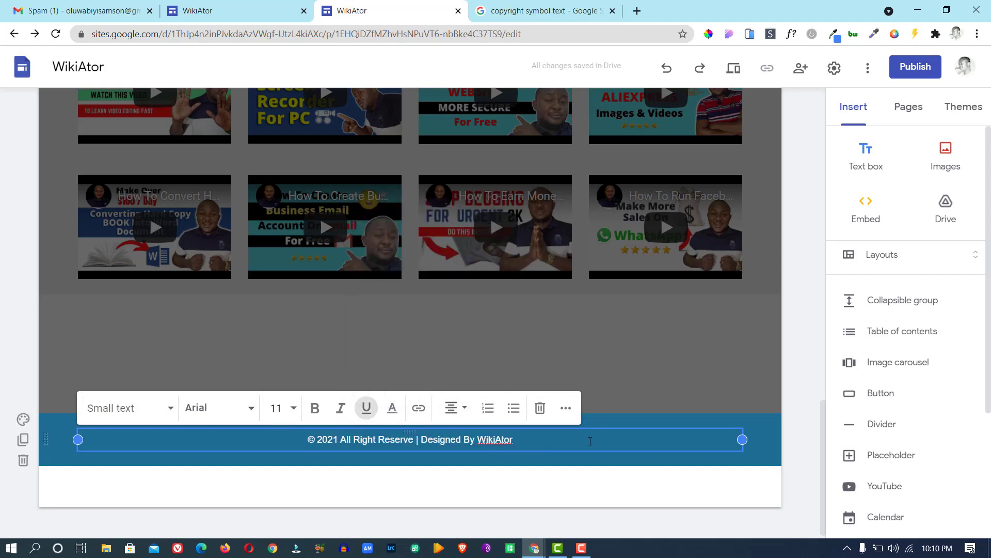
{"action": "left_click", "coordinate": [245, 14]}
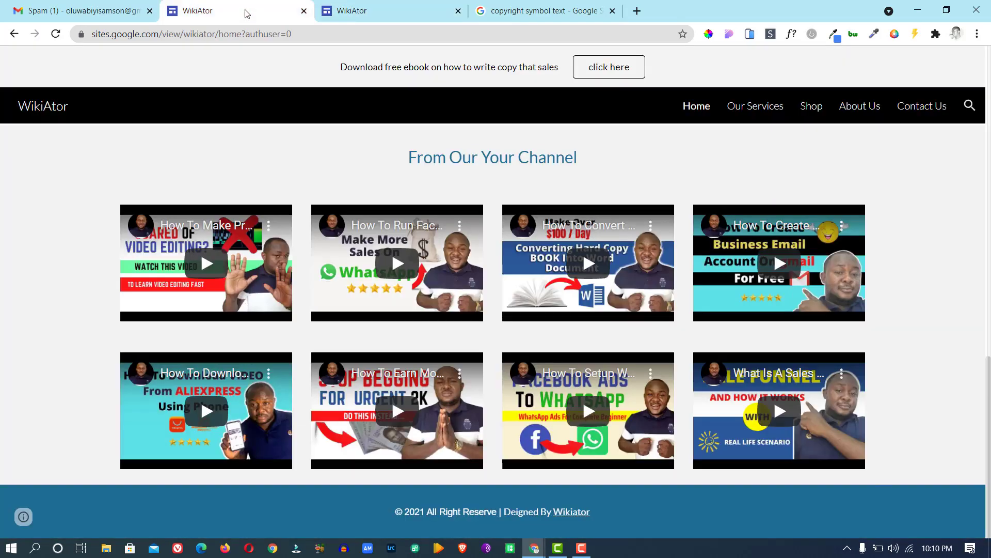
Deselect the footer and open Our Services from the site navigation bar.
{"action": "left_click", "coordinate": [366, 10]}
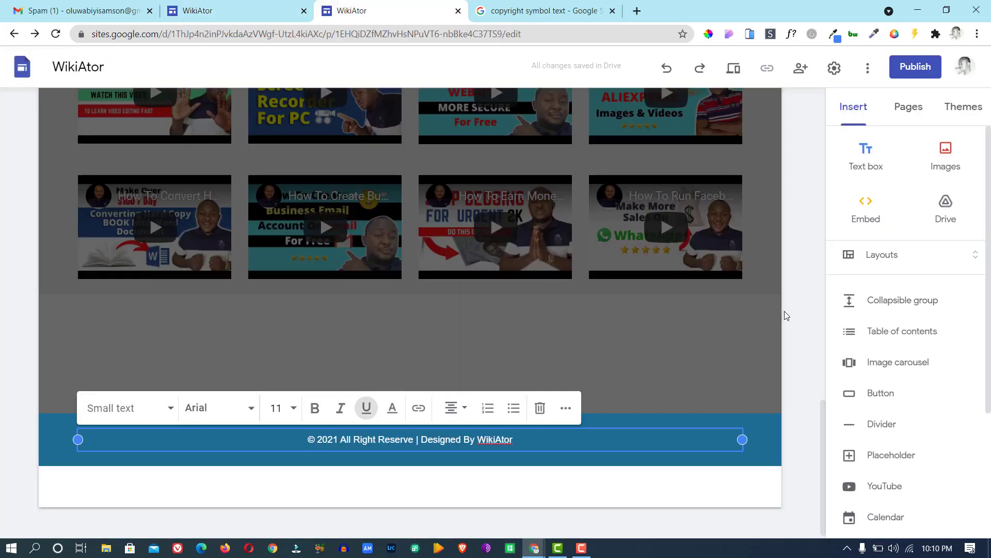
{"action": "left_click", "coordinate": [742, 360]}
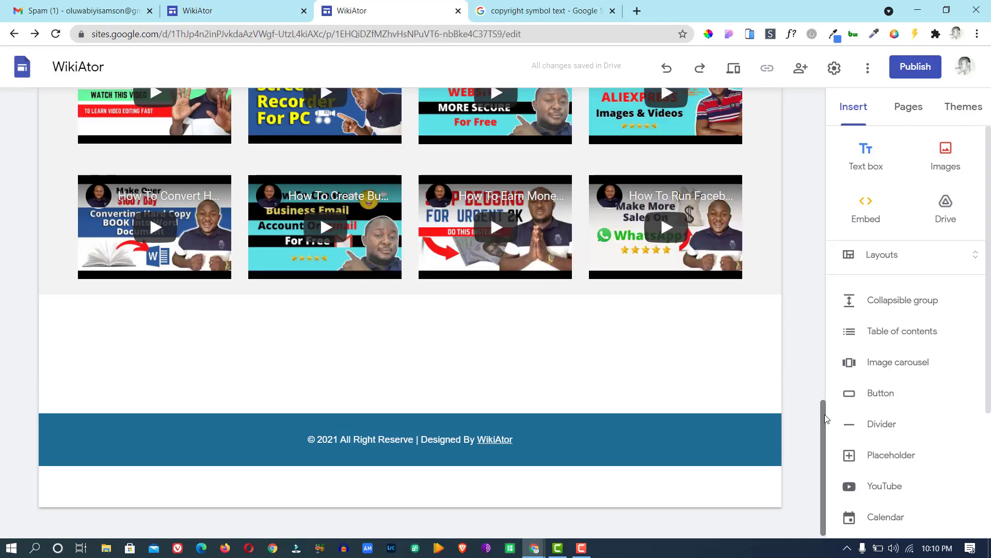
{"action": "left_click_drag", "start_coordinate": [822, 454], "coordinate": [807, 89]}
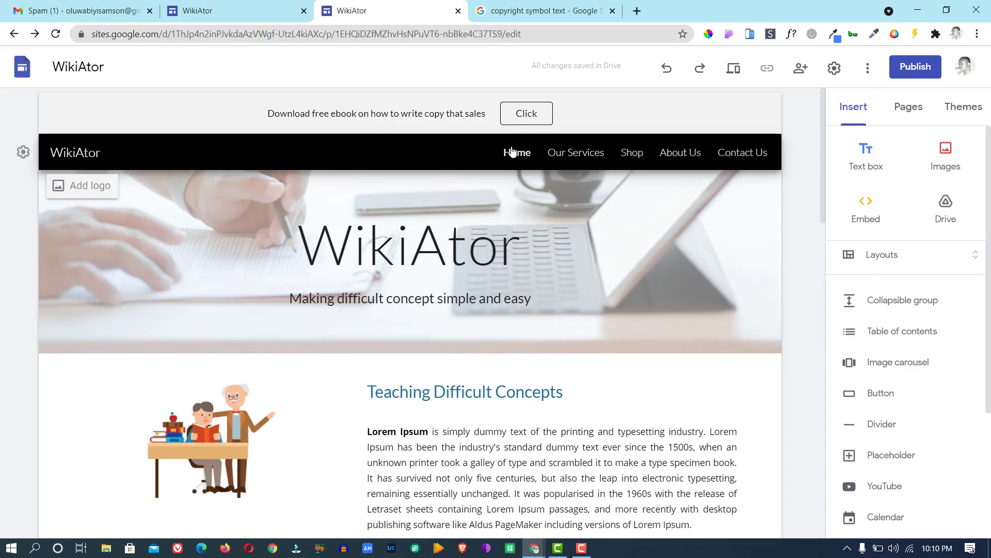
{"action": "left_click", "coordinate": [568, 153]}
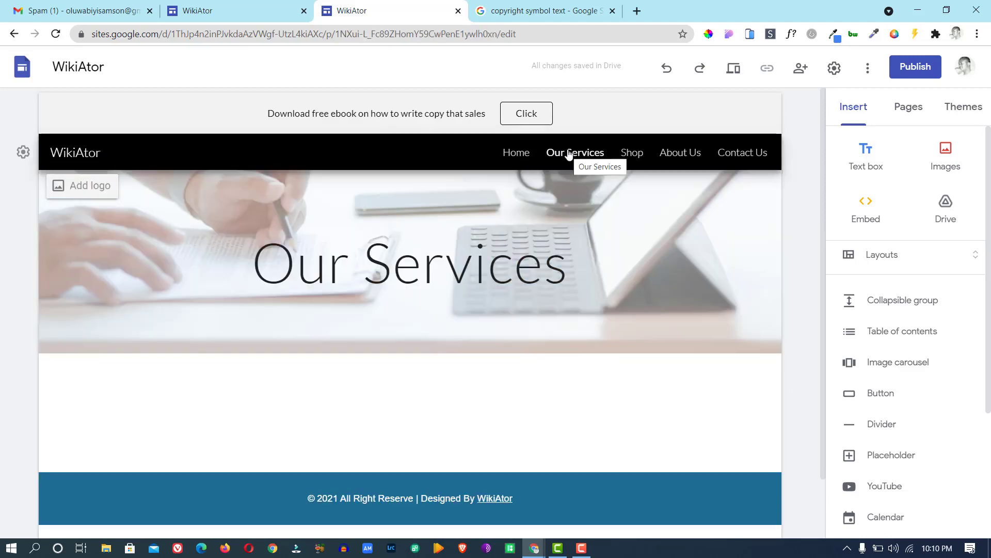
{"action": "left_click", "coordinate": [518, 153]}
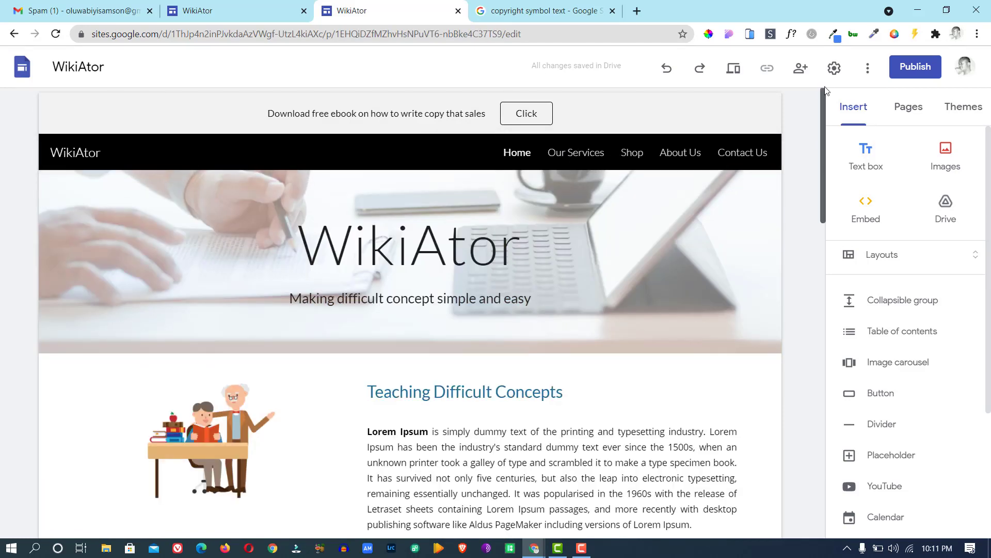
{"action": "left_click_drag", "start_coordinate": [830, 125], "coordinate": [860, 126]}
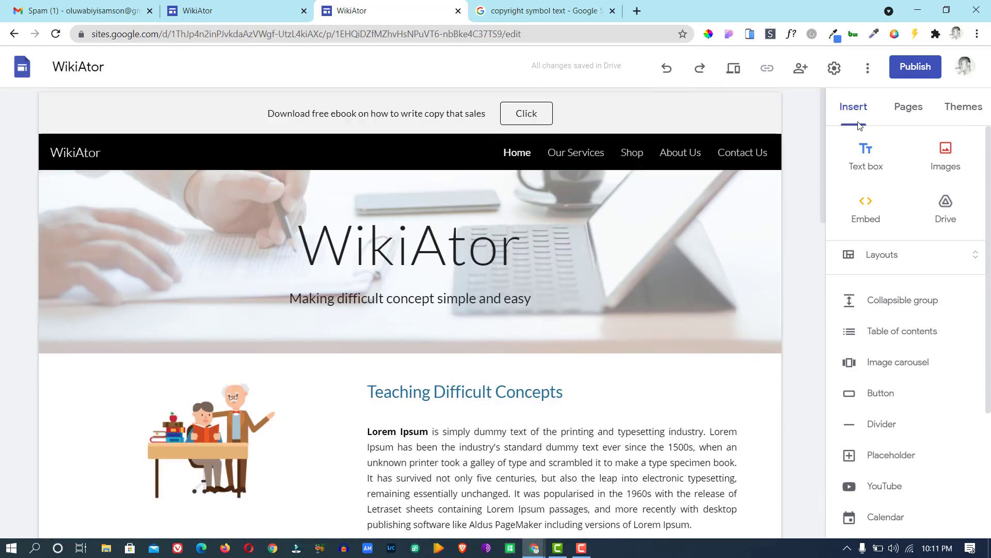
{"action": "left_click", "coordinate": [571, 153]}
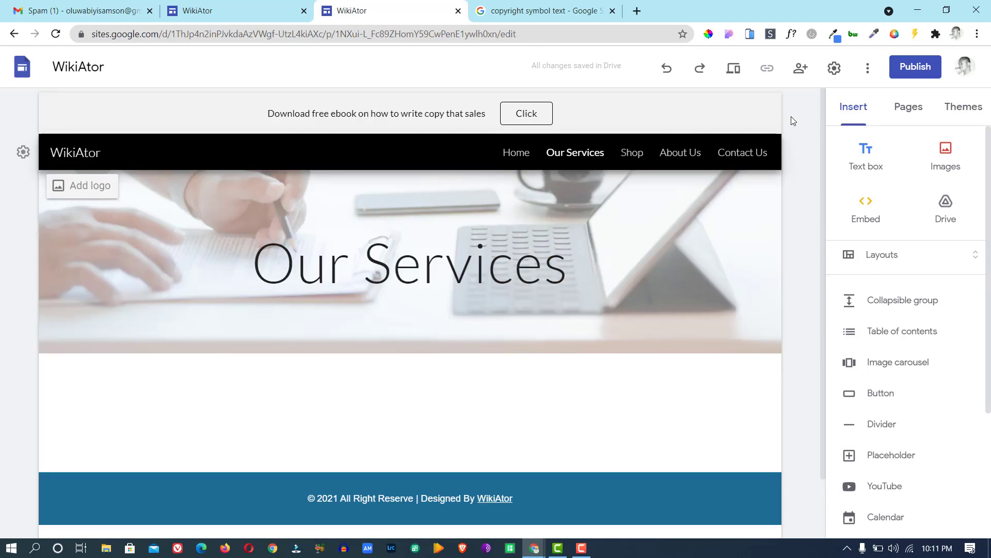
Place the two-image layout from Layouts below the Our Services banner.
{"action": "left_click", "coordinate": [884, 259]}
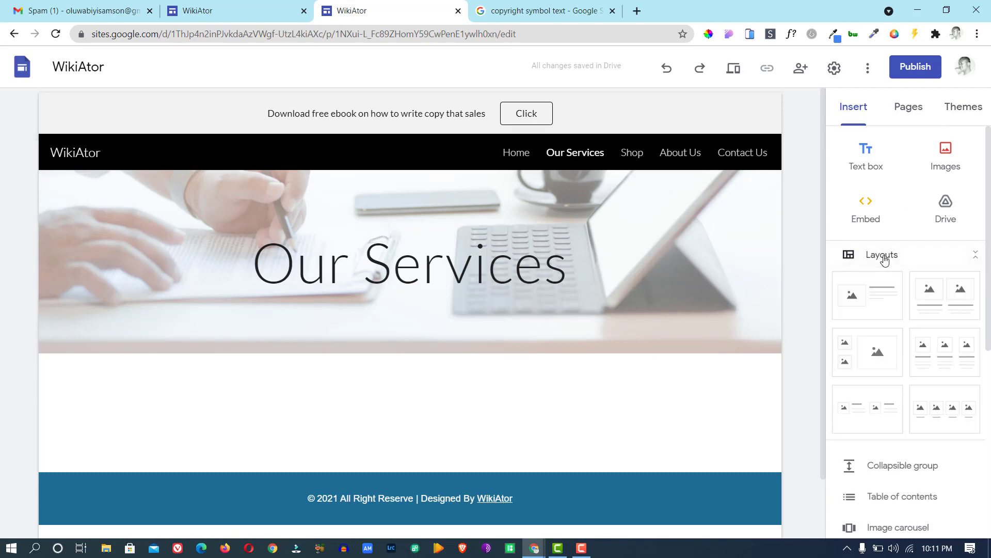
{"action": "left_click_drag", "start_coordinate": [954, 296], "coordinate": [451, 398]}
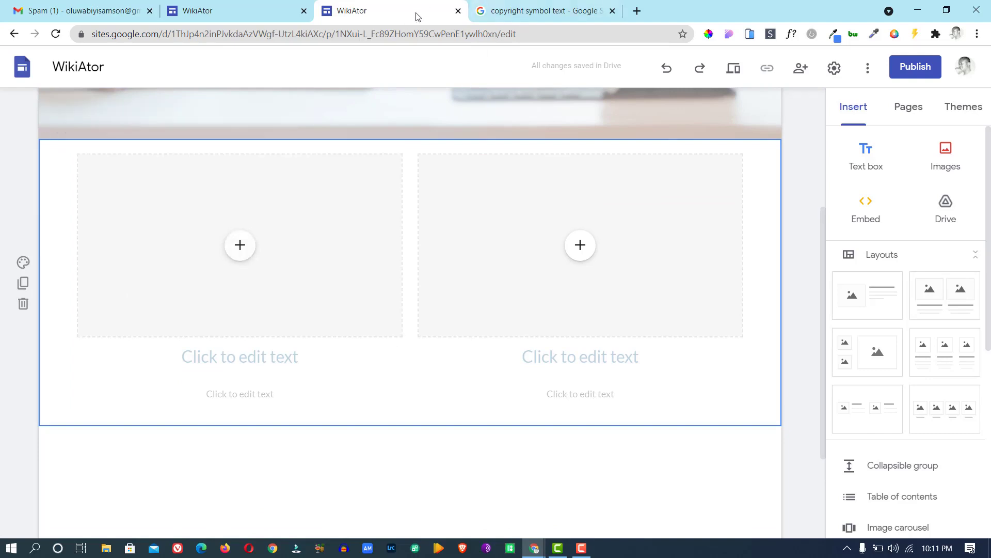
{"action": "left_click", "coordinate": [237, 16]}
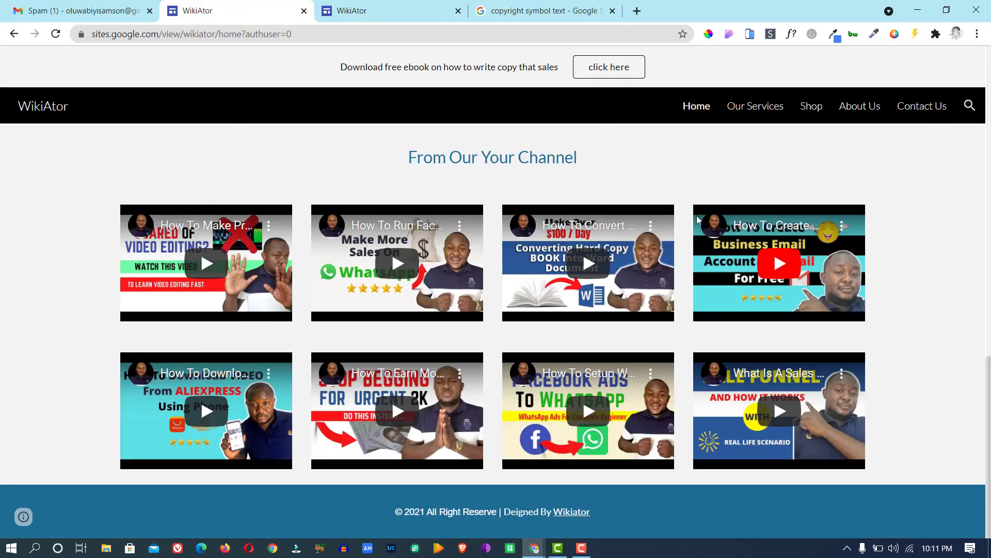
Browse the published Our Services page's Digital Marketing and Email Marketing columns.
{"action": "left_click", "coordinate": [988, 196]}
{"action": "left_click", "coordinate": [988, 196]}
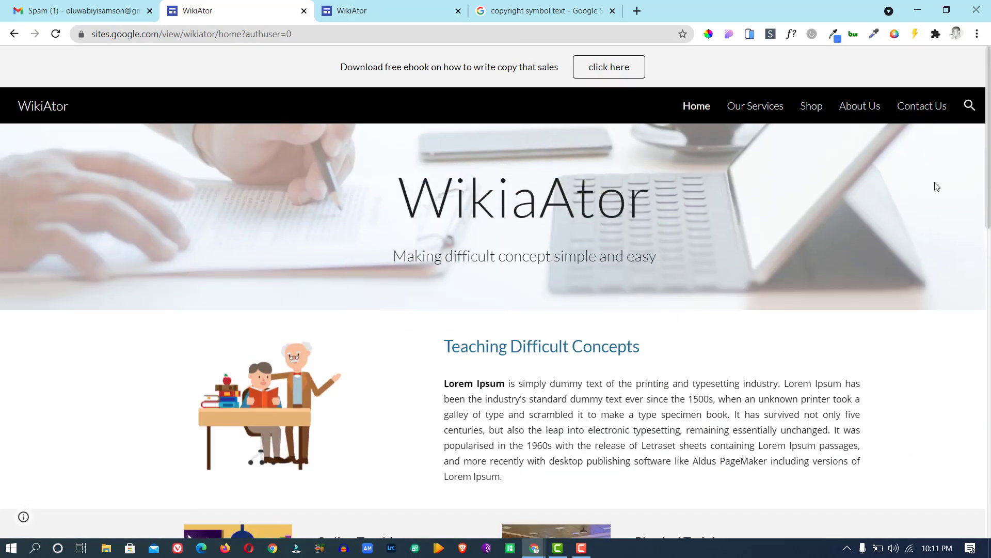
{"action": "left_click", "coordinate": [758, 114]}
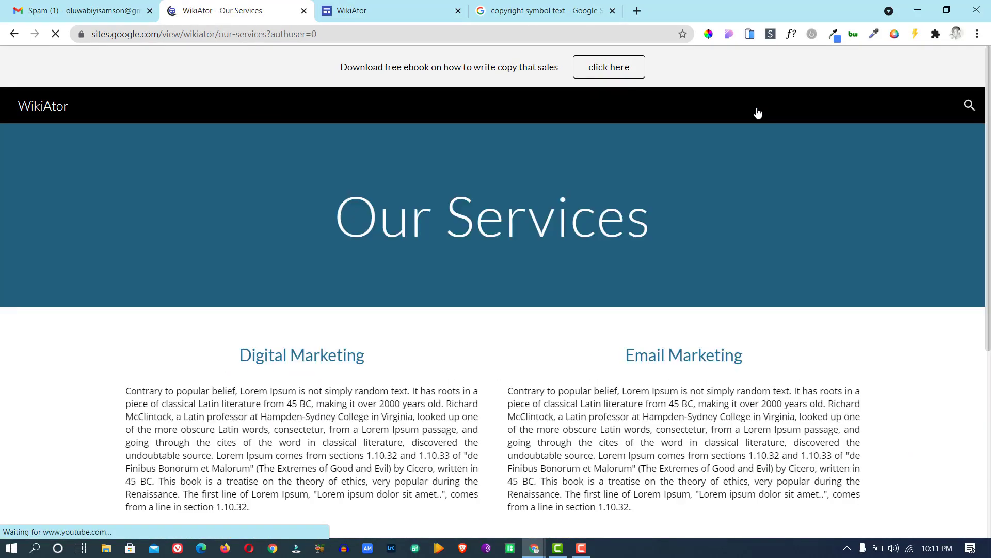
{"action": "left_click_drag", "start_coordinate": [989, 199], "coordinate": [990, 316]}
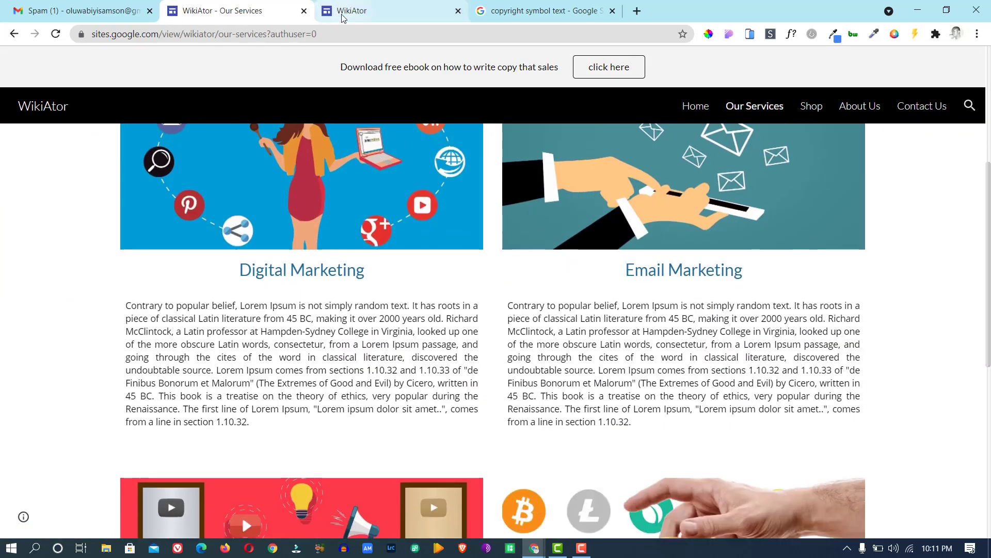
{"action": "left_click", "coordinate": [341, 14]}
Insert the 'digital marketing' Google Images picture of a woman with social icons into the left slot.
{"action": "left_click", "coordinate": [242, 252]}
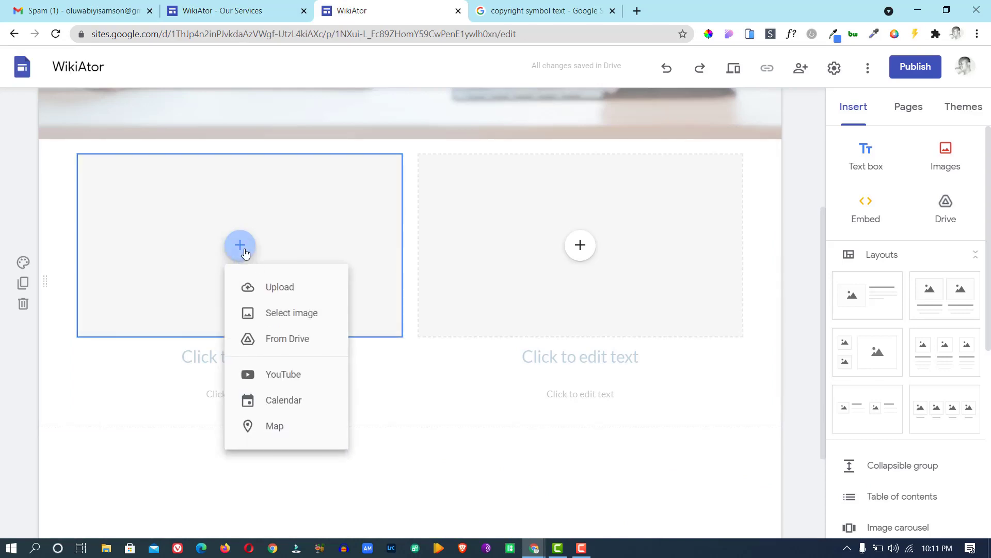
{"action": "left_click", "coordinate": [277, 309]}
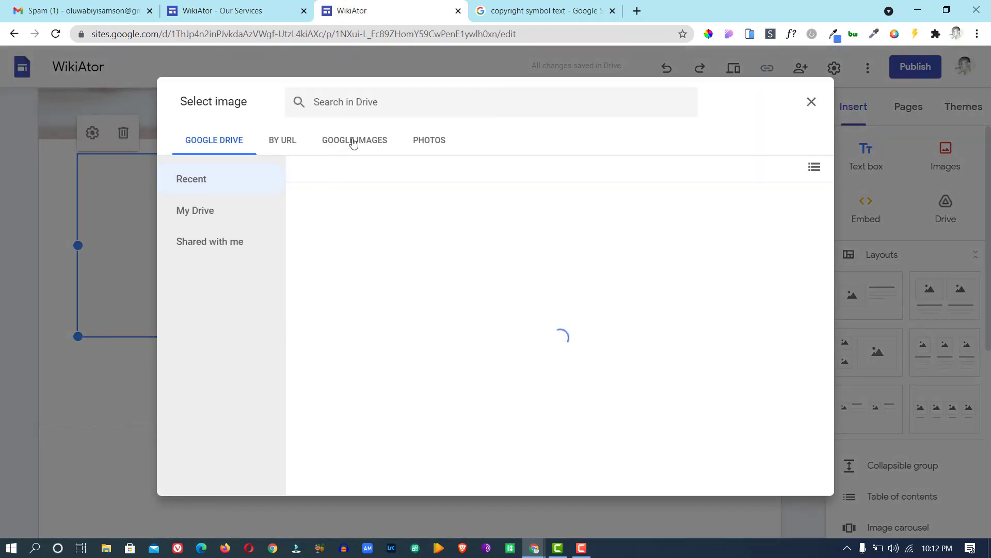
{"action": "left_click", "coordinate": [353, 140]}
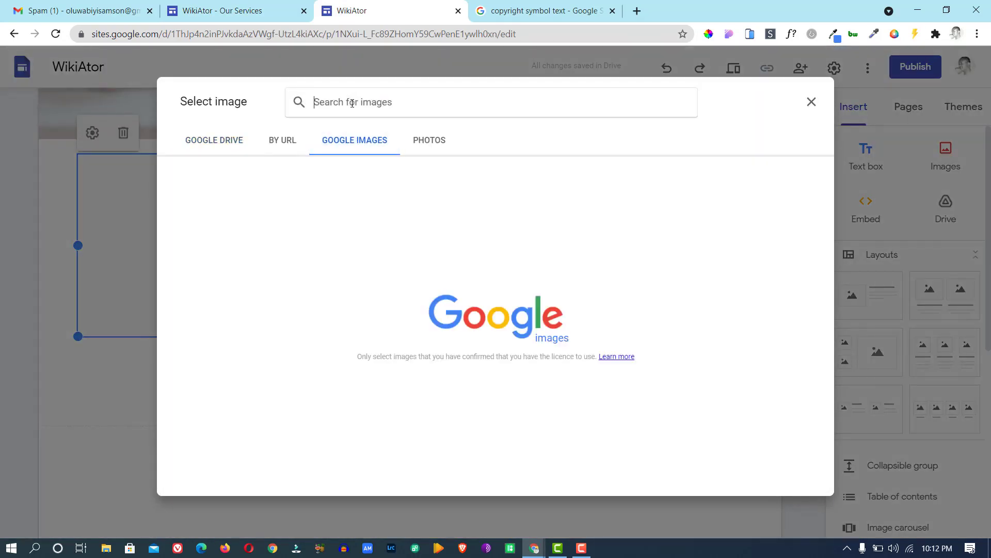
{"action": "type", "text": "digit"}
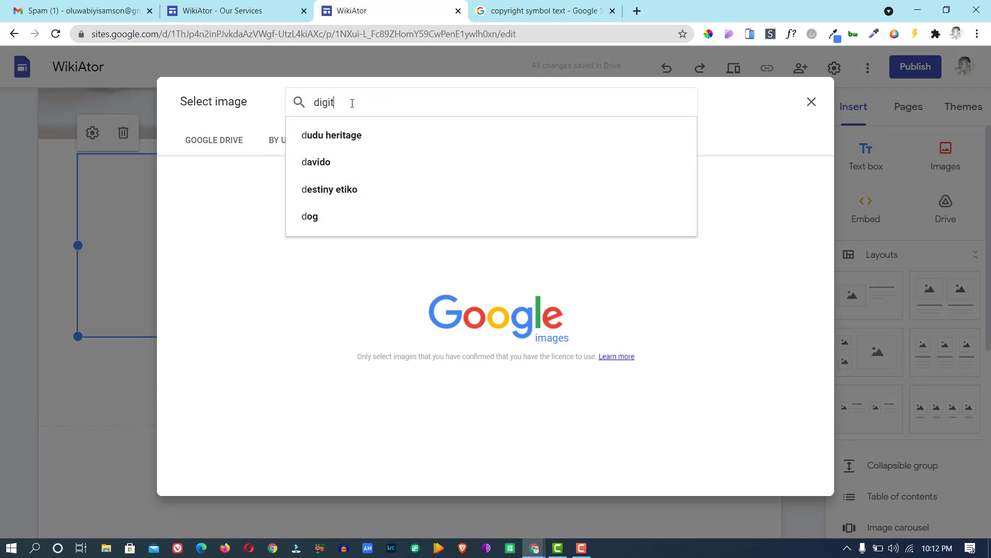
{"action": "type", "text": "al"}
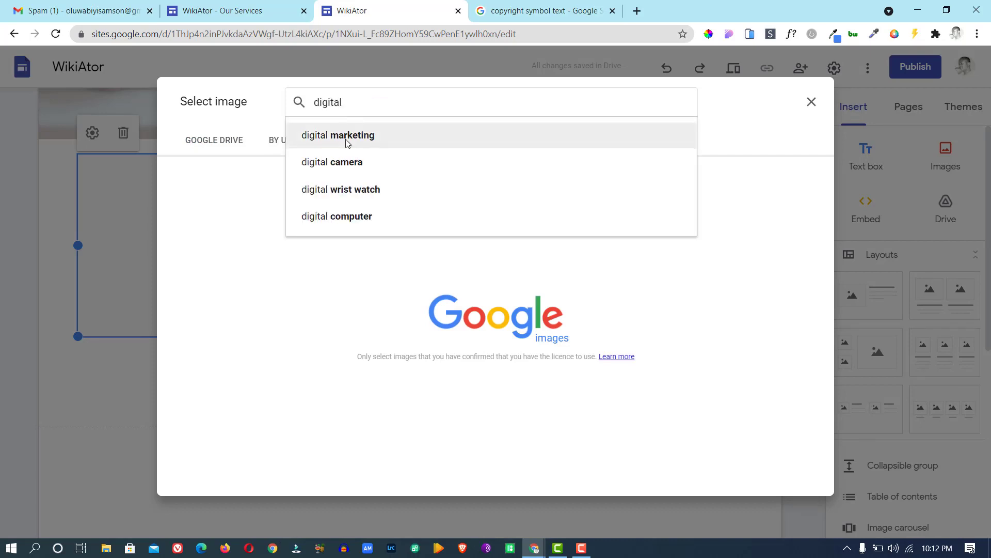
{"action": "left_click", "coordinate": [348, 136]}
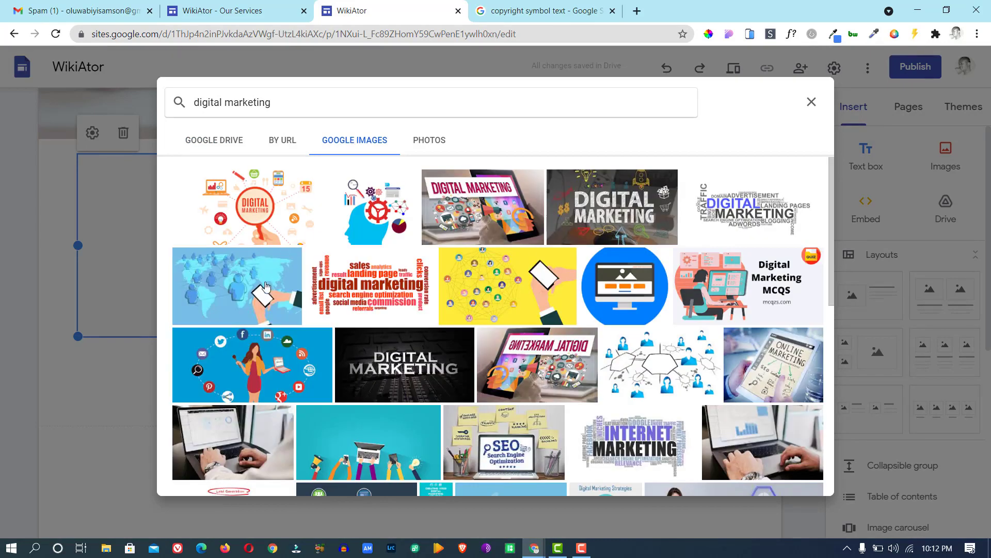
{"action": "left_click", "coordinate": [279, 354]}
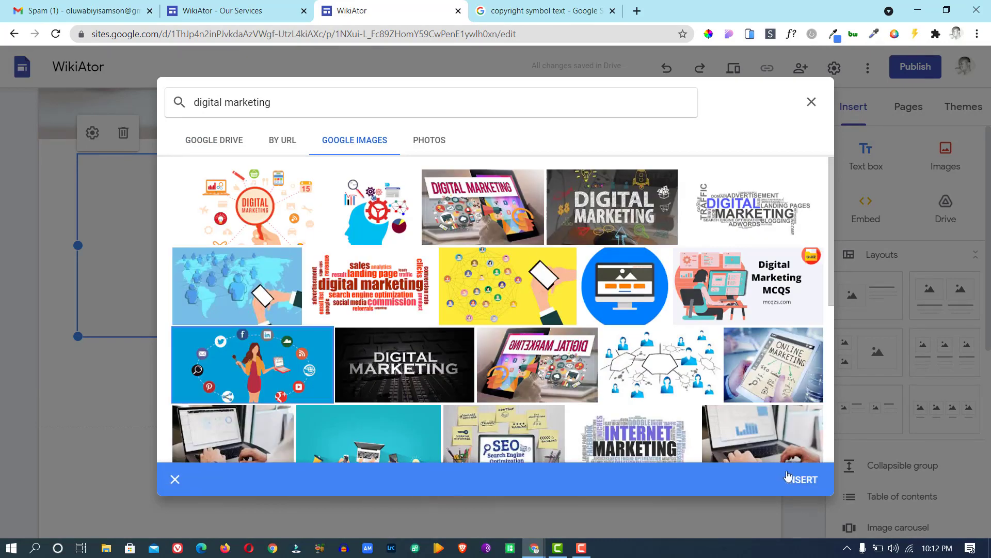
{"action": "left_click", "coordinate": [791, 480]}
{"action": "left_click", "coordinate": [314, 360]}
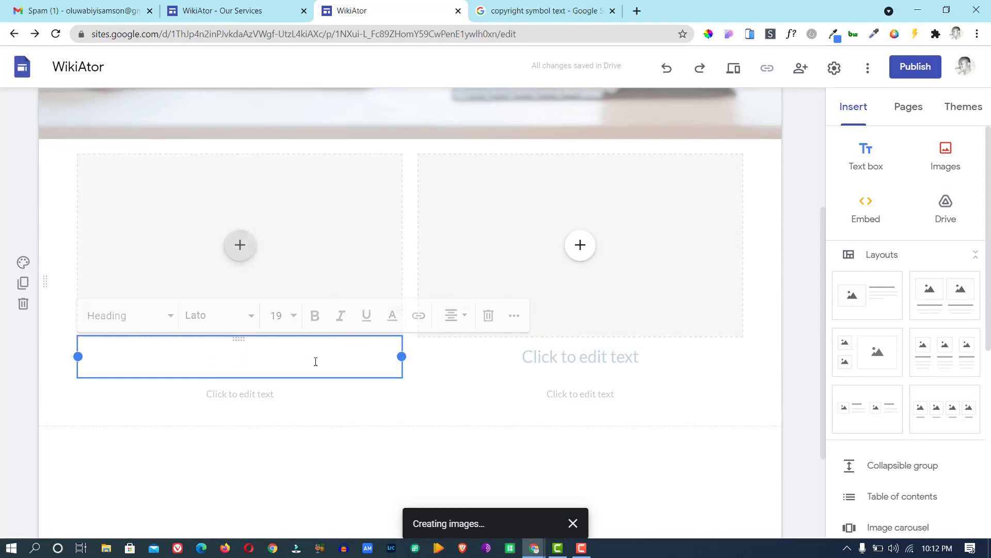
{"action": "left_click", "coordinate": [219, 367]}
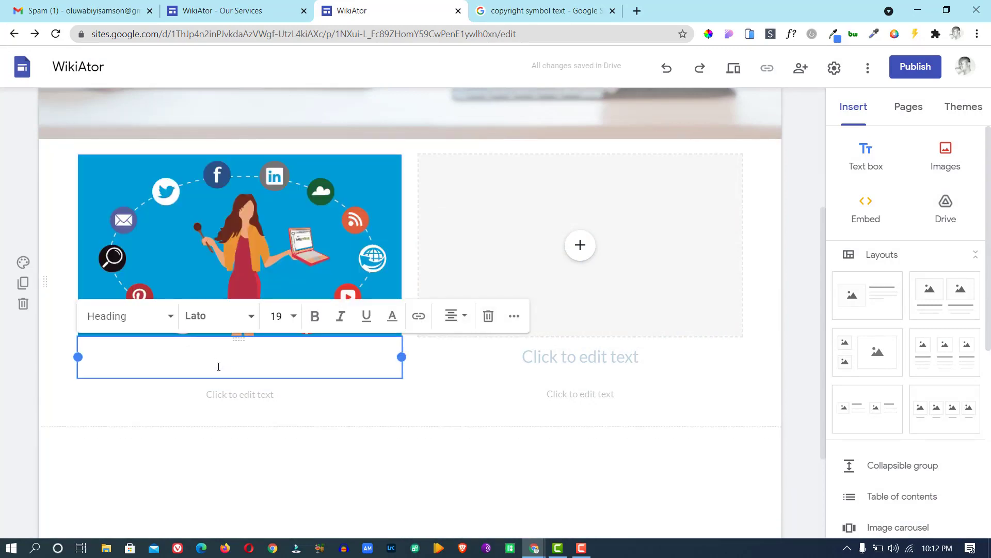
Title the left block 'Digital Marketing' and copy its description paragraph from the published page.
{"action": "type", "text": "Digita"}
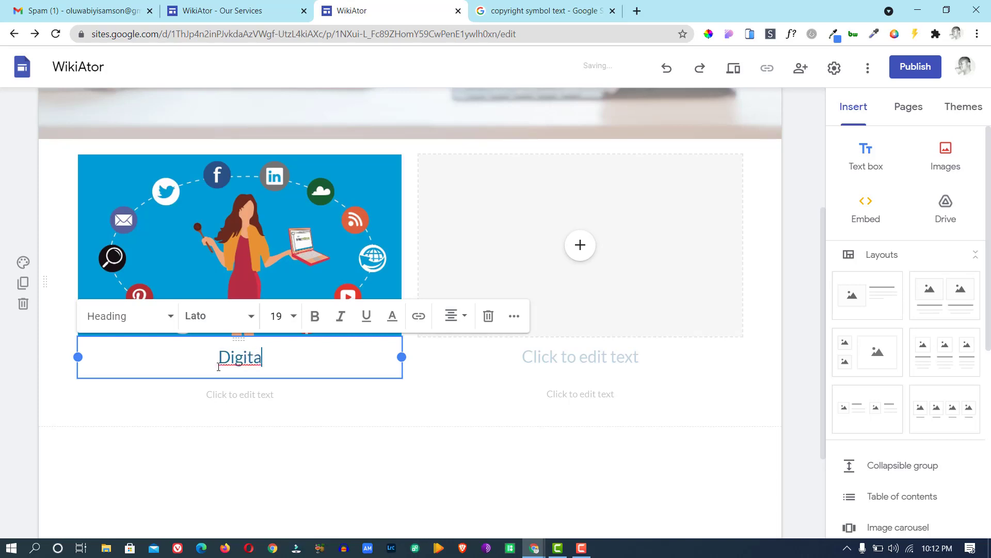
{"action": "type", "text": "l Marketing"}
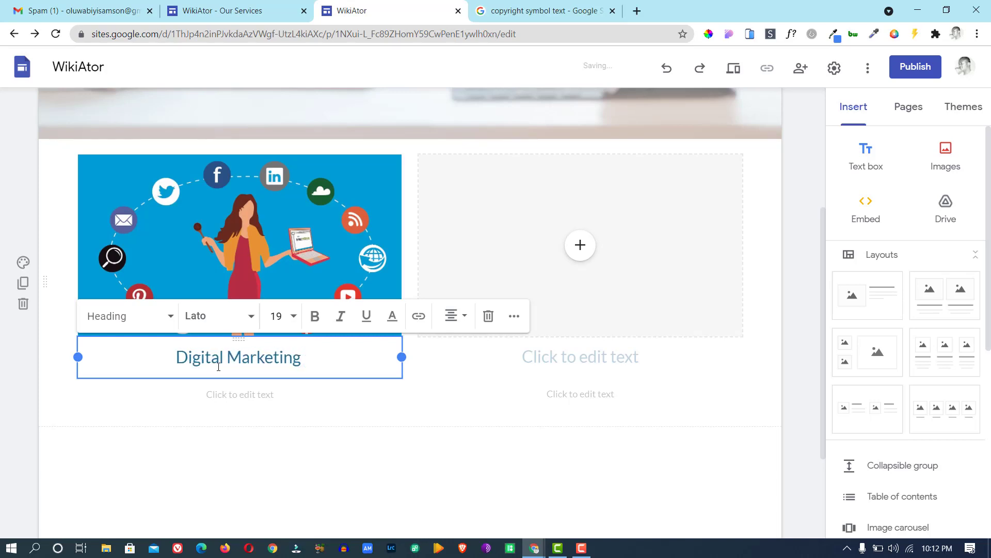
{"action": "key", "text": "BackSpace"}
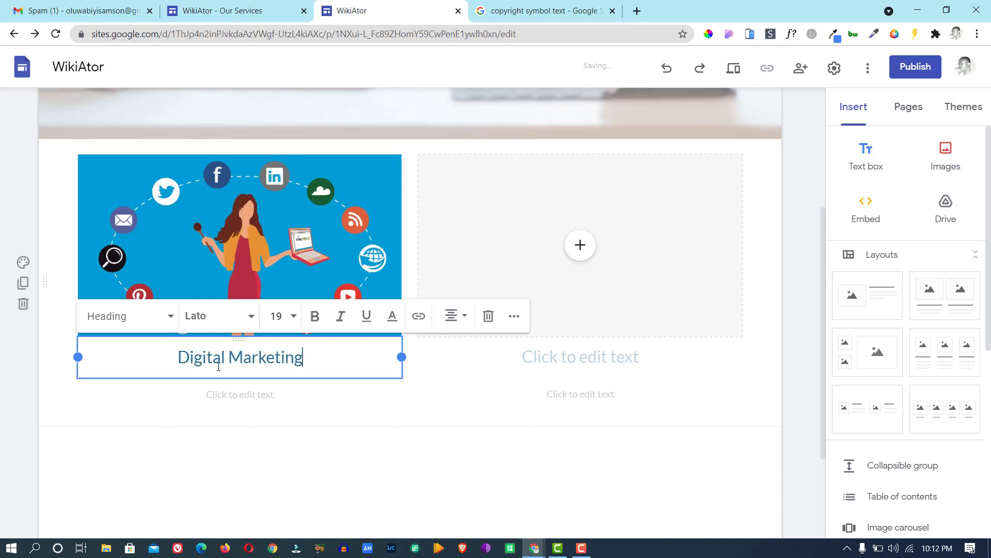
{"action": "left_click", "coordinate": [274, 14]}
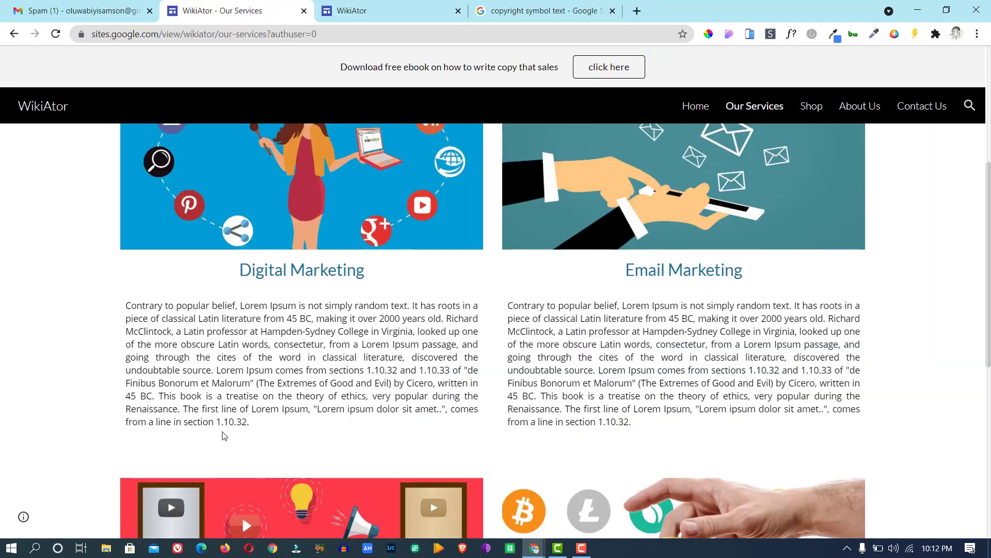
{"action": "left_click_drag", "start_coordinate": [254, 429], "coordinate": [129, 306]}
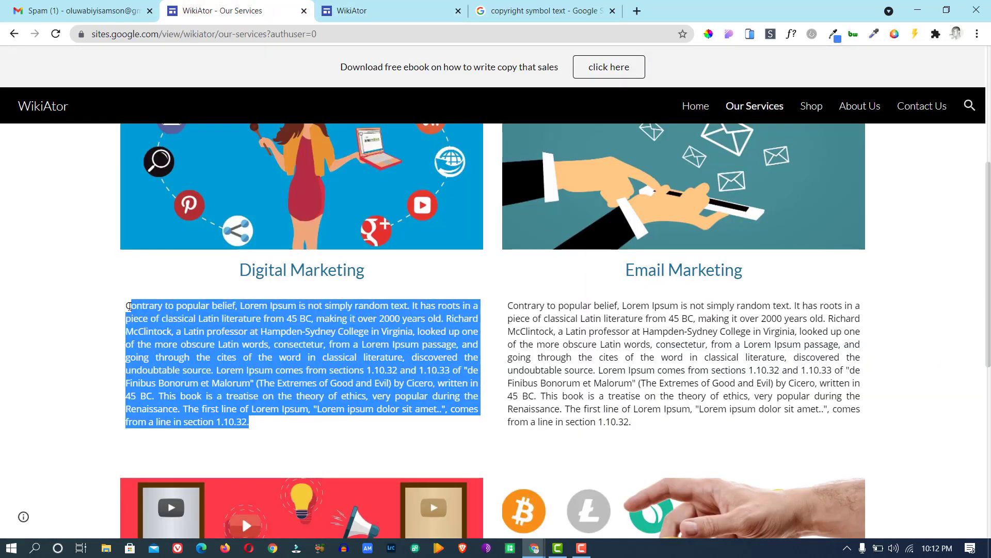
{"action": "right_click", "coordinate": [147, 317]}
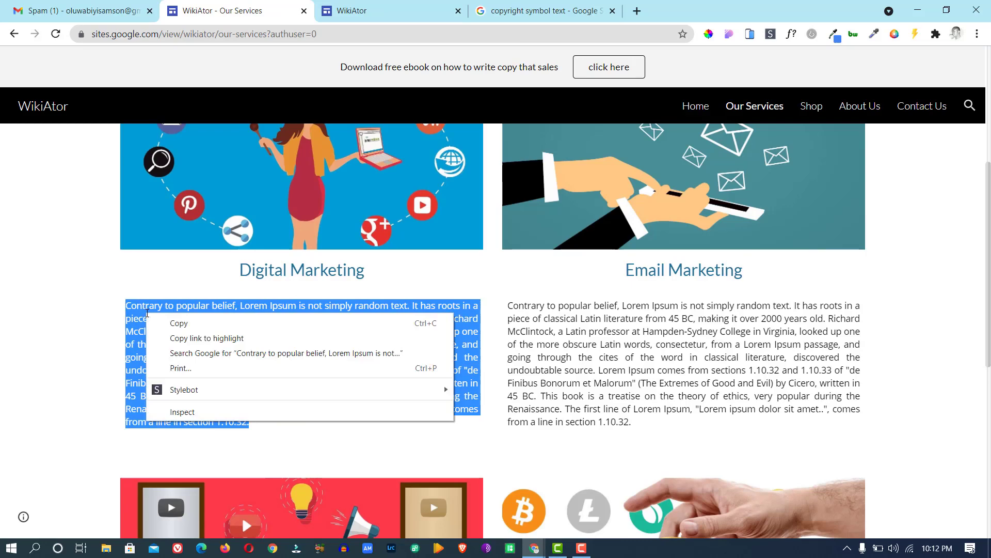
{"action": "left_click", "coordinate": [173, 320]}
{"action": "left_click", "coordinate": [378, 9]}
Paste the Lorem Ipsum paragraph under the heading and justify it.
{"action": "left_click", "coordinate": [267, 395]}
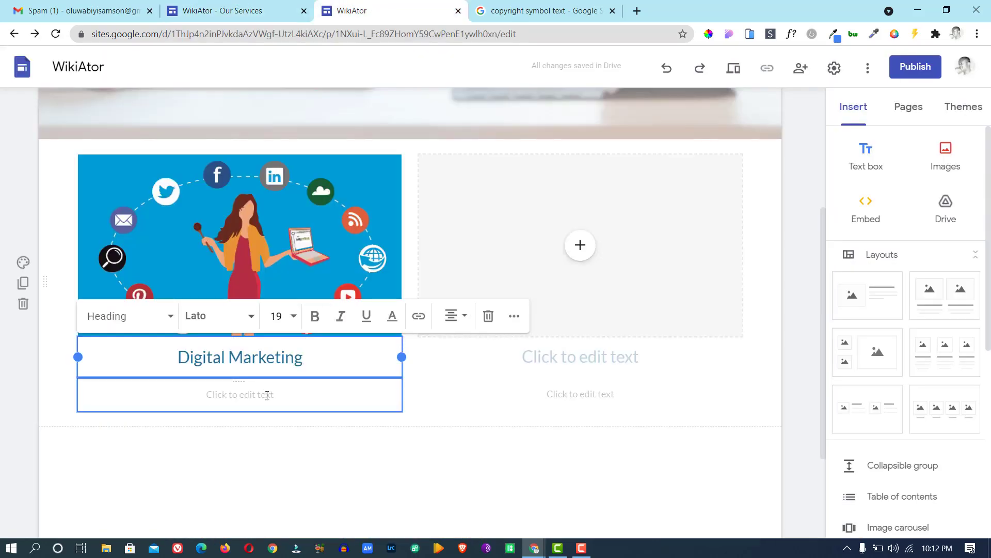
{"action": "key", "text": "ctrl+v"}
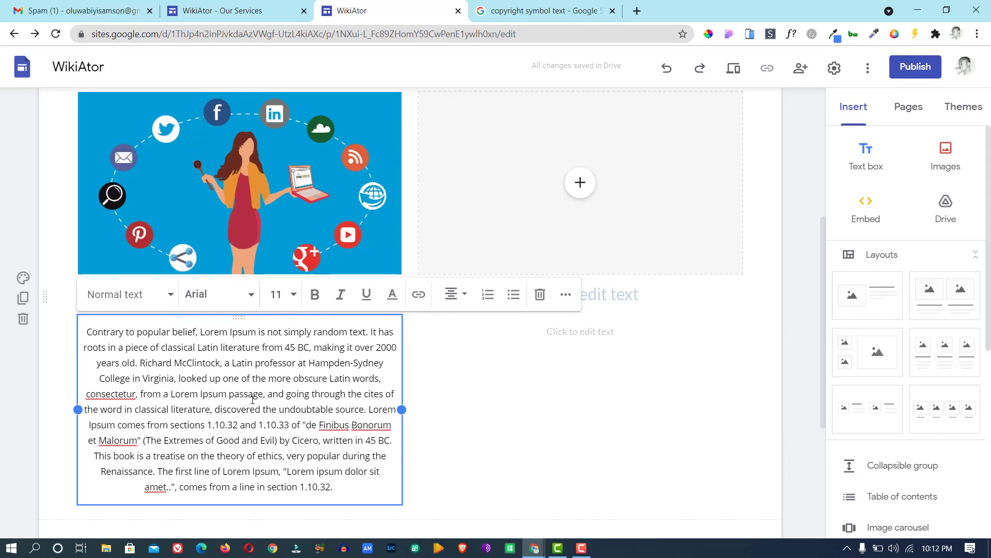
{"action": "left_click", "coordinate": [465, 295]}
{"action": "left_click", "coordinate": [453, 393]}
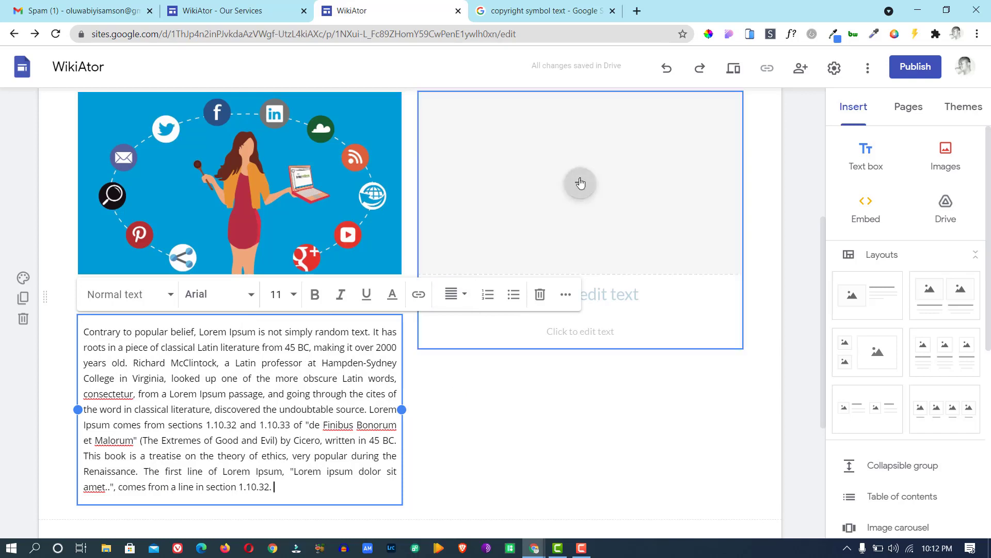
{"action": "left_click", "coordinate": [454, 296]}
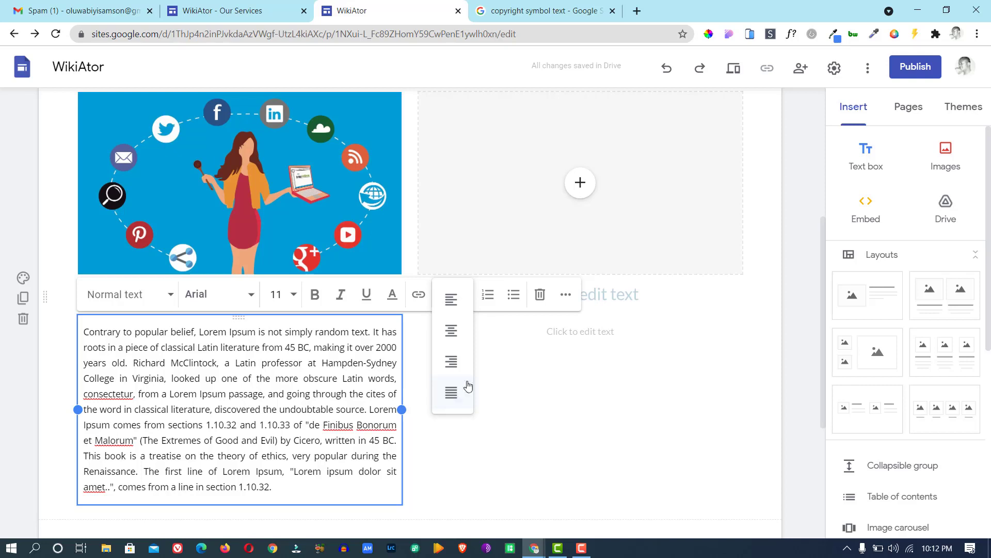
{"action": "left_click", "coordinate": [620, 189]}
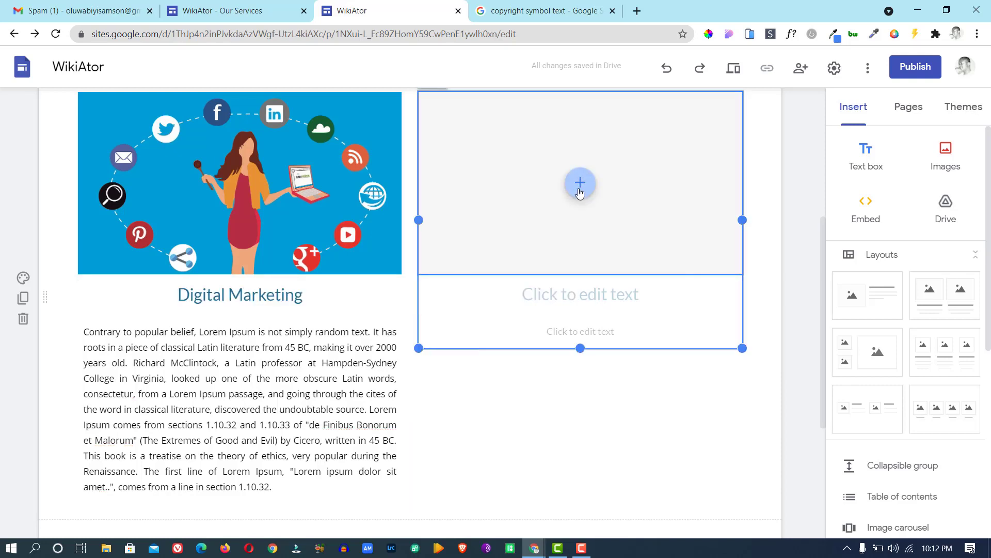
Insert the hand-with-flying-envelopes 'email marketing' image from Google Images into the right image slot.
{"action": "left_click", "coordinate": [580, 186]}
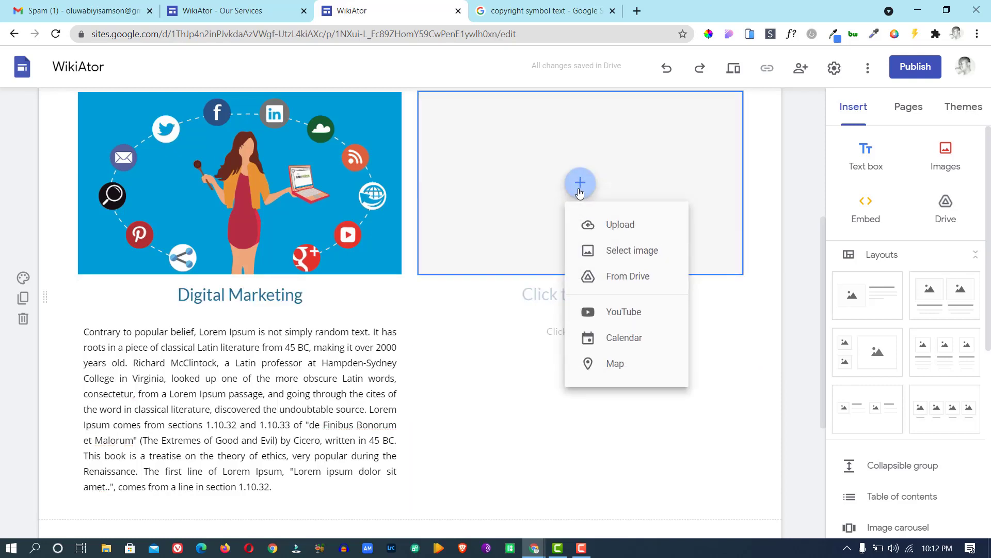
{"action": "left_click", "coordinate": [629, 251]}
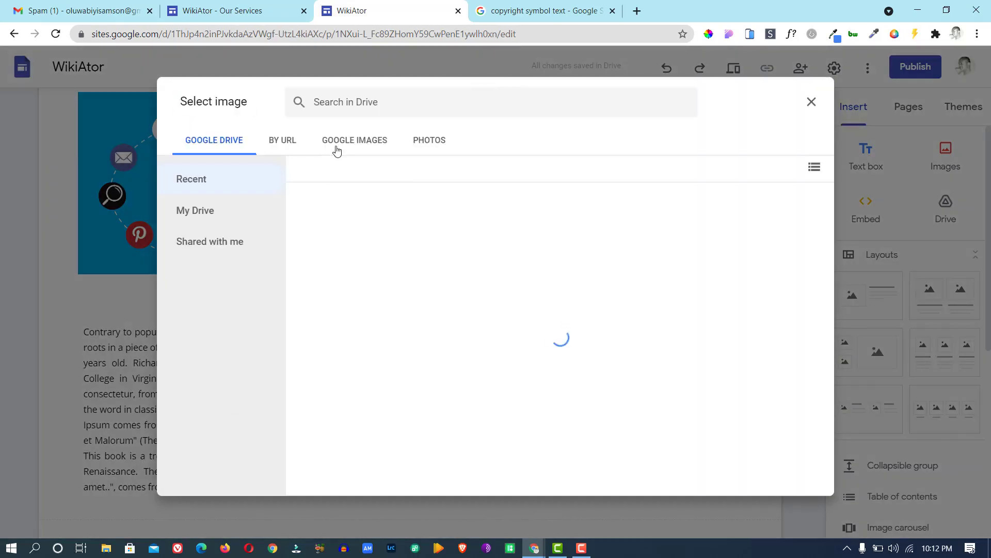
{"action": "left_click", "coordinate": [336, 148]}
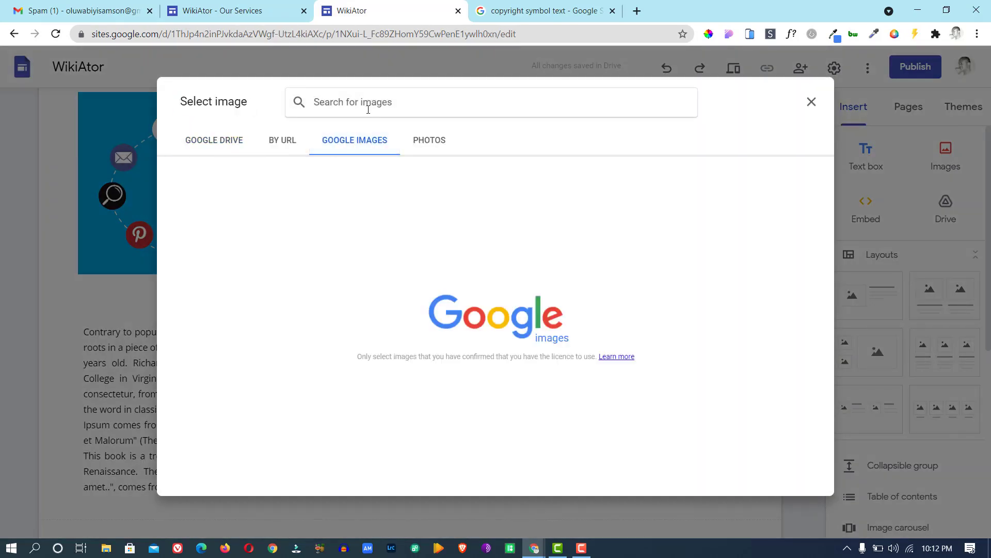
{"action": "type", "text": "ema"}
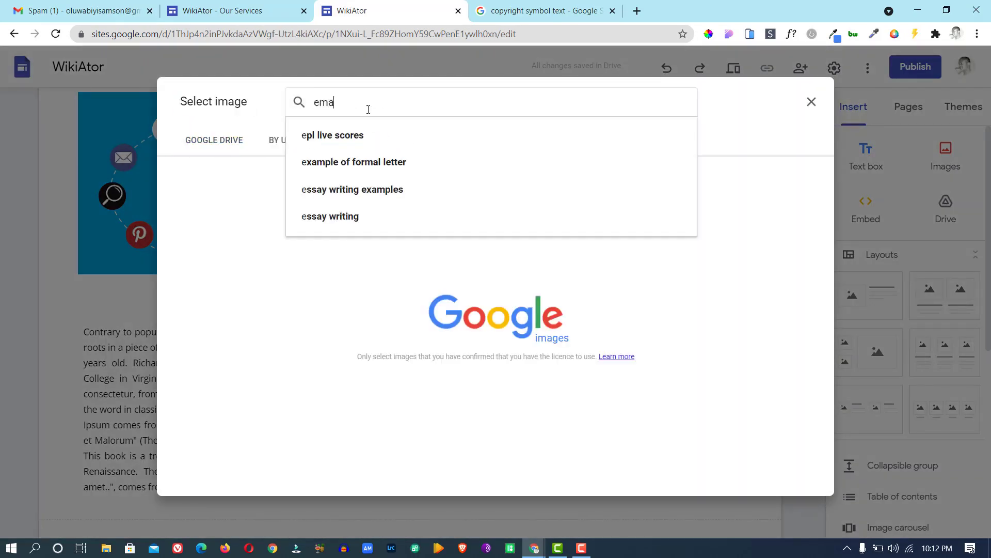
{"action": "type", "text": "il marketing"}
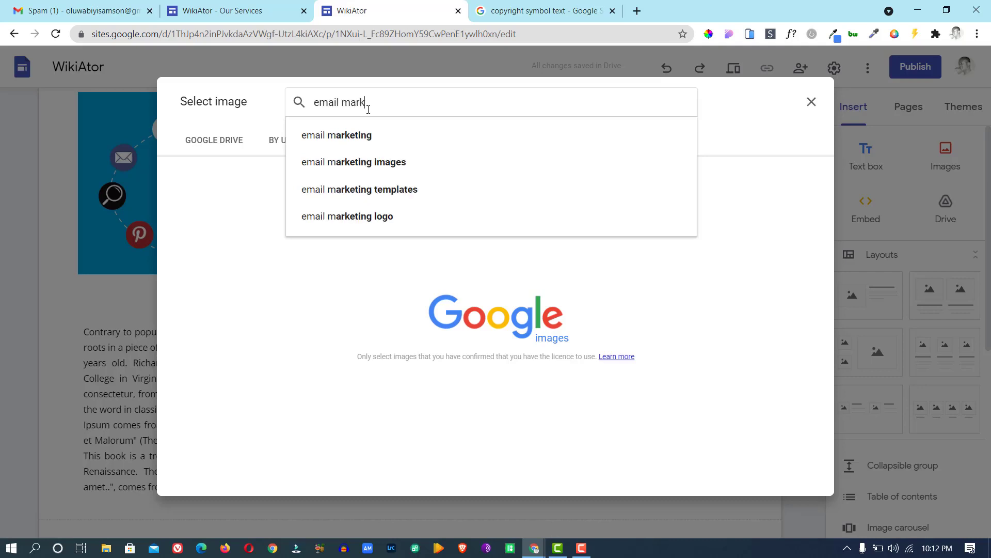
{"action": "left_click", "coordinate": [366, 137]}
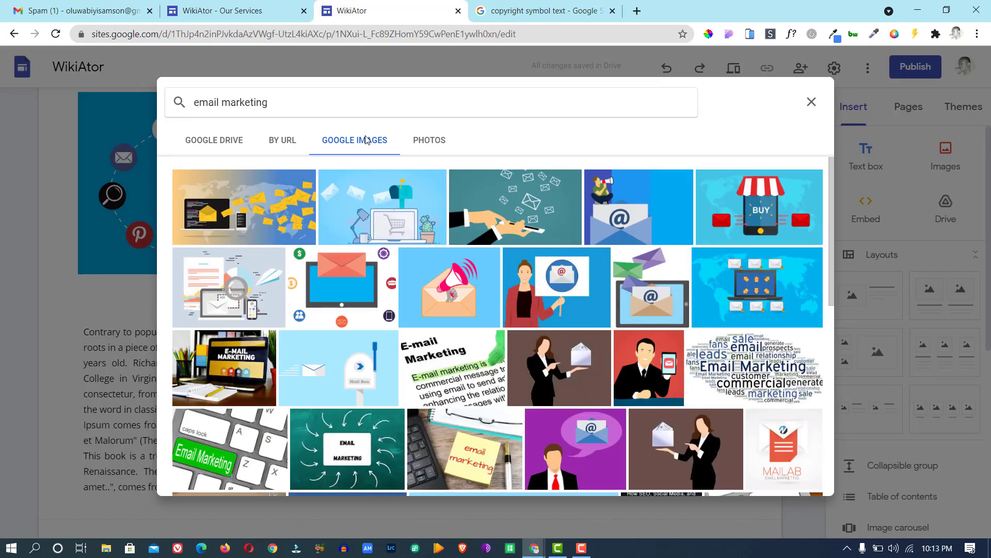
{"action": "left_click", "coordinate": [515, 194]}
{"action": "left_click", "coordinate": [794, 480]}
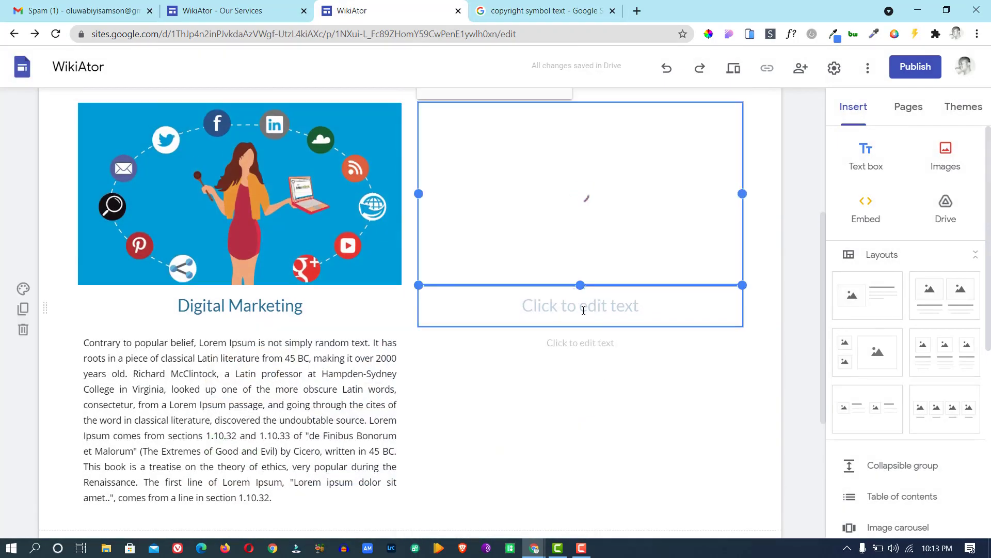
Head the right column 'Email Marketing' and paste the Lorem Ipsum paragraph below, justified.
{"action": "left_click", "coordinate": [583, 310]}
{"action": "type", "text": "E"}
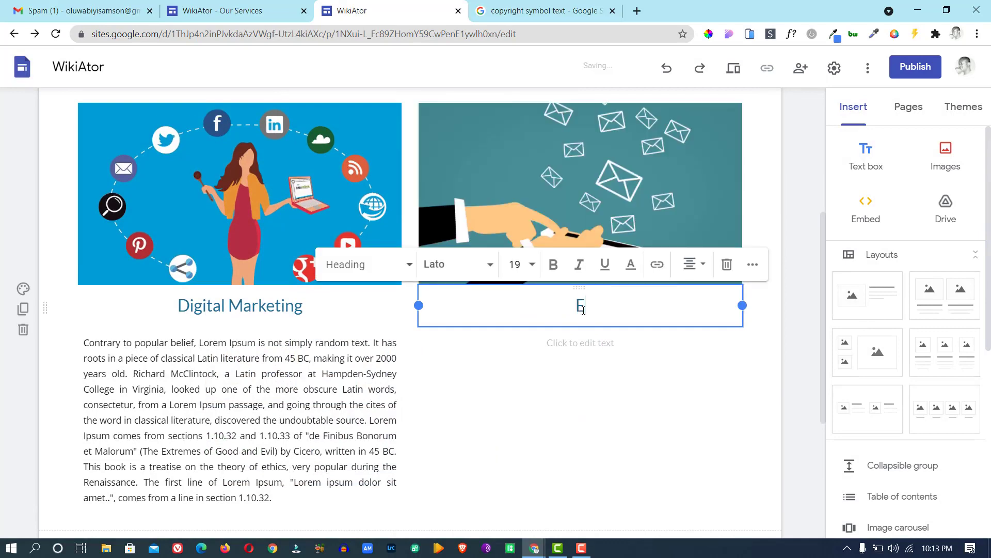
{"action": "type", "text": "mail Mark"}
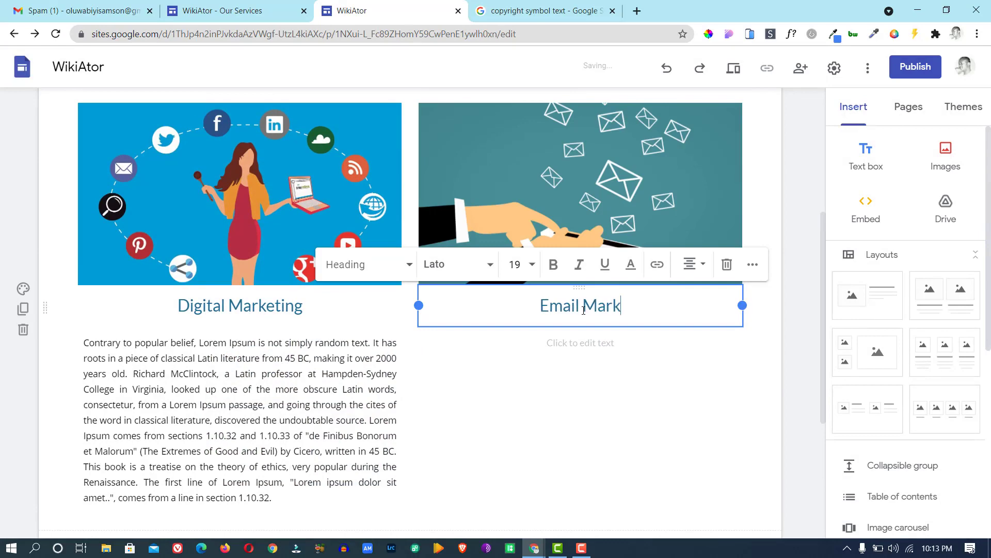
{"action": "type", "text": "eting"}
{"action": "left_click", "coordinate": [584, 338]}
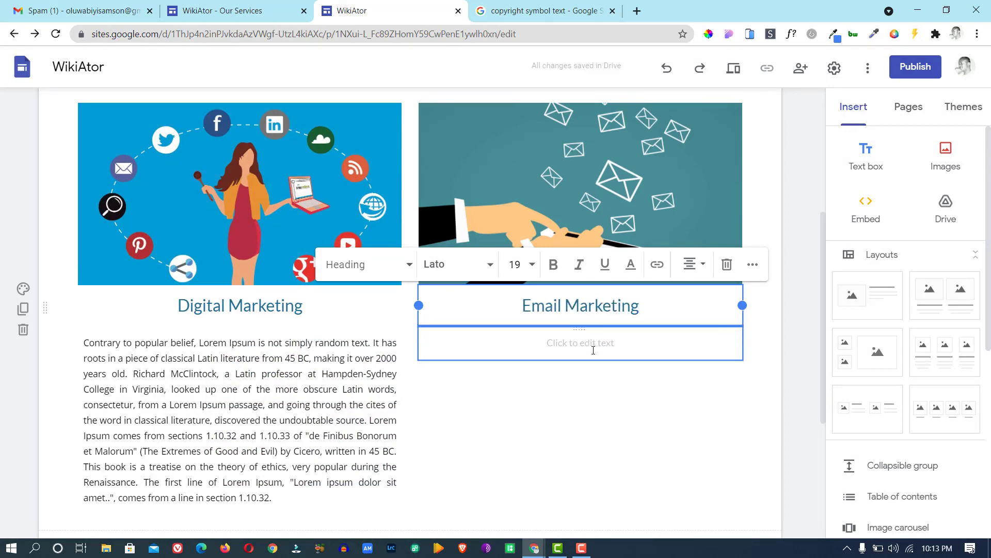
{"action": "left_click", "coordinate": [584, 342]}
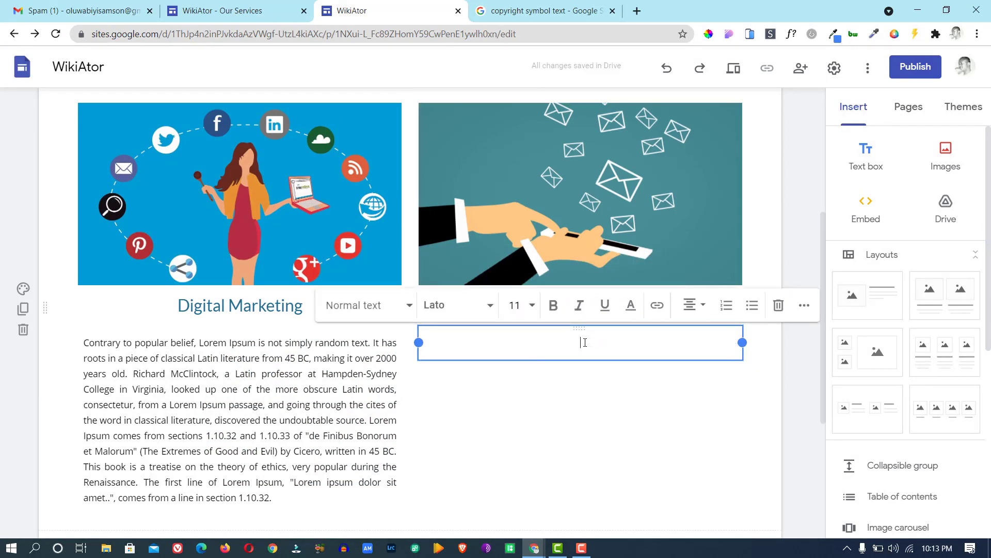
{"action": "key", "text": "ctrl+v"}
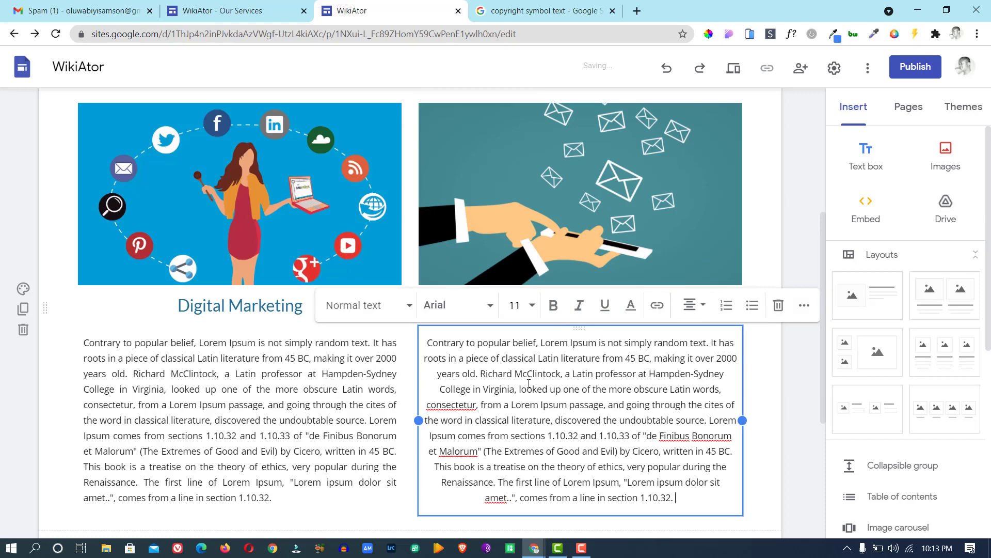
{"action": "left_click", "coordinate": [705, 305]}
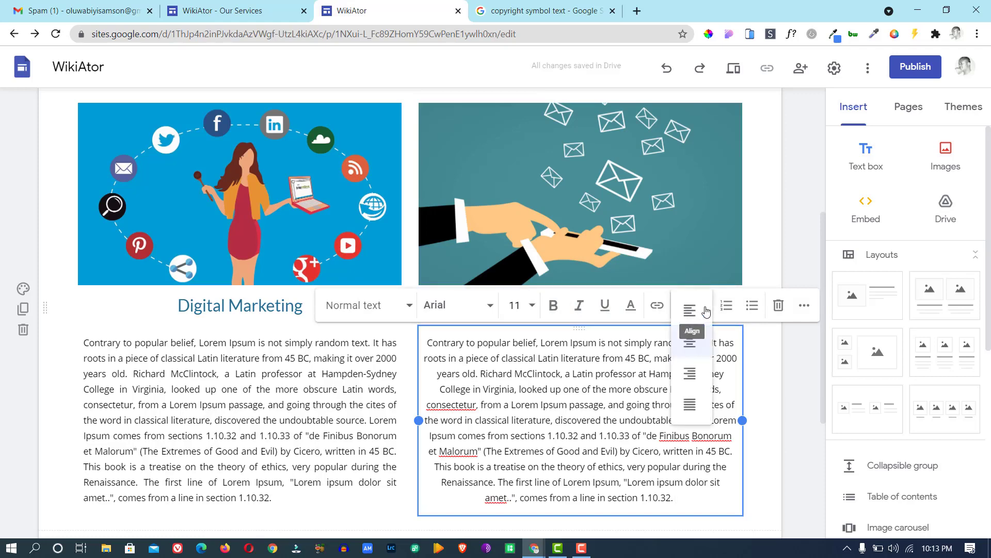
{"action": "left_click", "coordinate": [691, 405]}
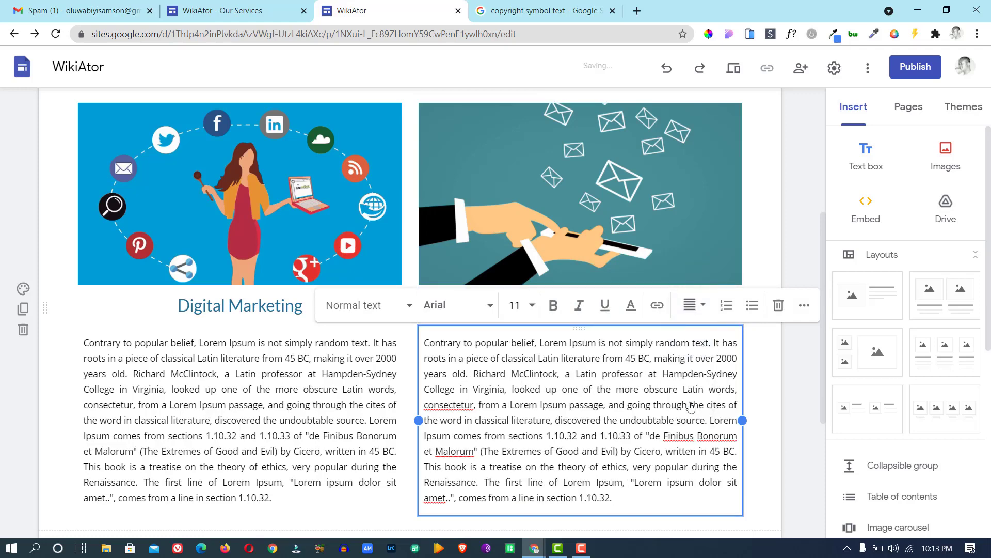
{"action": "mouse_move", "coordinate": [822, 240]}
{"action": "left_mouse_down"}
{"action": "mouse_move", "coordinate": [821, 317]}
{"action": "mouse_move", "coordinate": [810, 225]}
{"action": "left_mouse_up"}
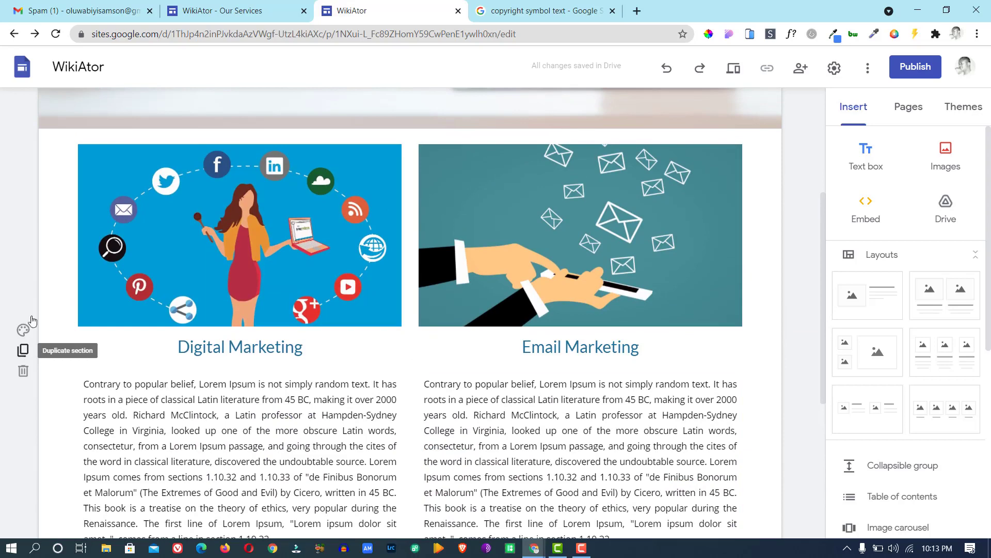
Duplicate the Digital Marketing / Email Marketing section, then select the copy's Digital Marketing image.
{"action": "left_click", "coordinate": [24, 353]}
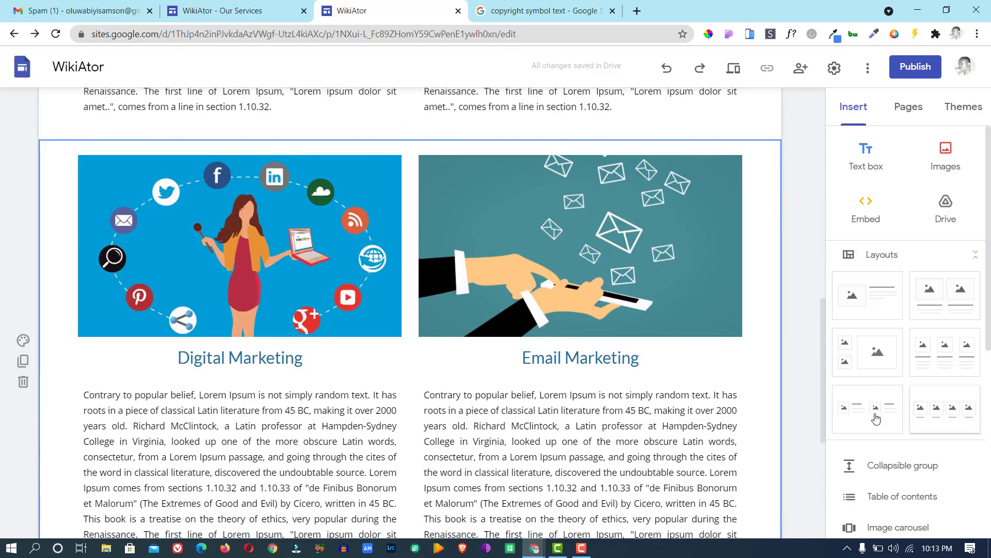
{"action": "left_click_drag", "start_coordinate": [823, 393], "coordinate": [824, 356]}
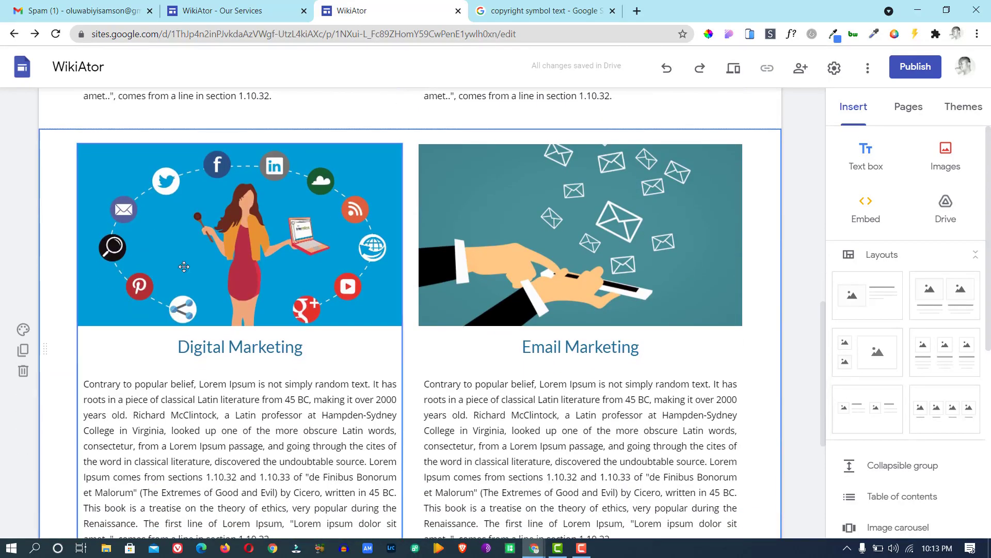
{"action": "left_click", "coordinate": [197, 236]}
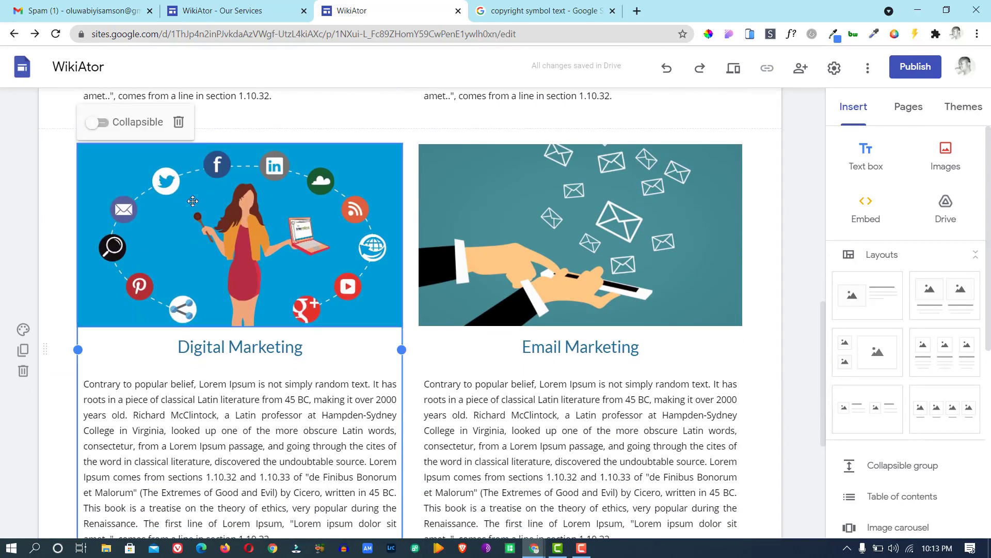
{"action": "left_click", "coordinate": [236, 275]}
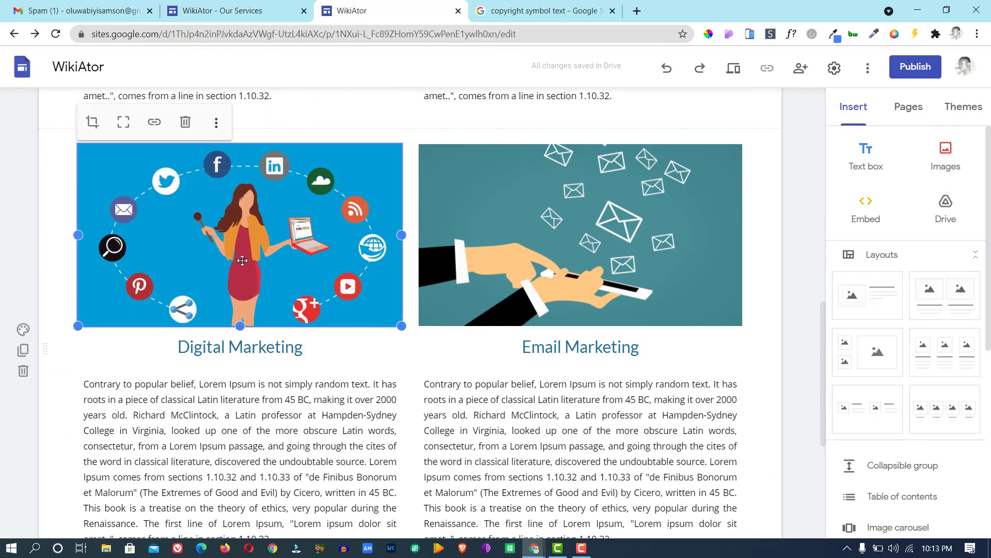
{"action": "left_click", "coordinate": [217, 123]}
{"action": "mouse_move", "coordinate": [310, 131]}
{"action": "left_click", "coordinate": [433, 198]}
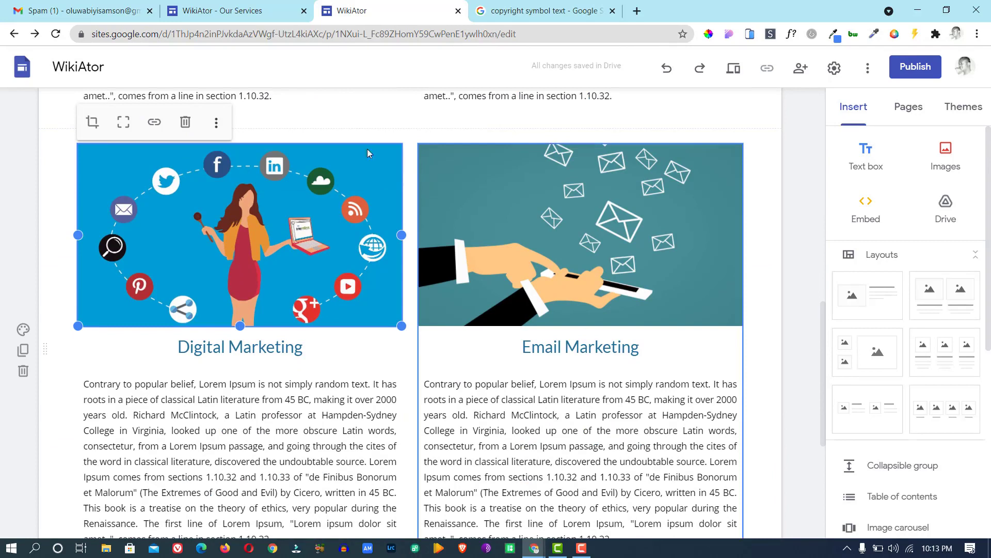
Replace the copied left column's image with the red video-editing desk illustration from Google Images.
{"action": "left_click", "coordinate": [216, 123]}
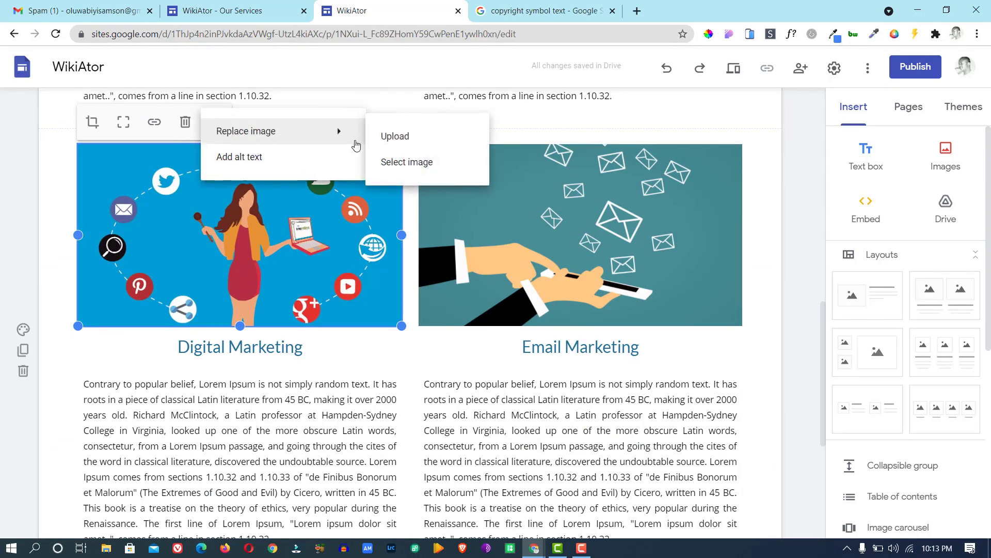
{"action": "left_click", "coordinate": [216, 124]}
{"action": "left_click", "coordinate": [216, 123]}
{"action": "mouse_move", "coordinate": [284, 130]}
{"action": "left_click", "coordinate": [404, 164]}
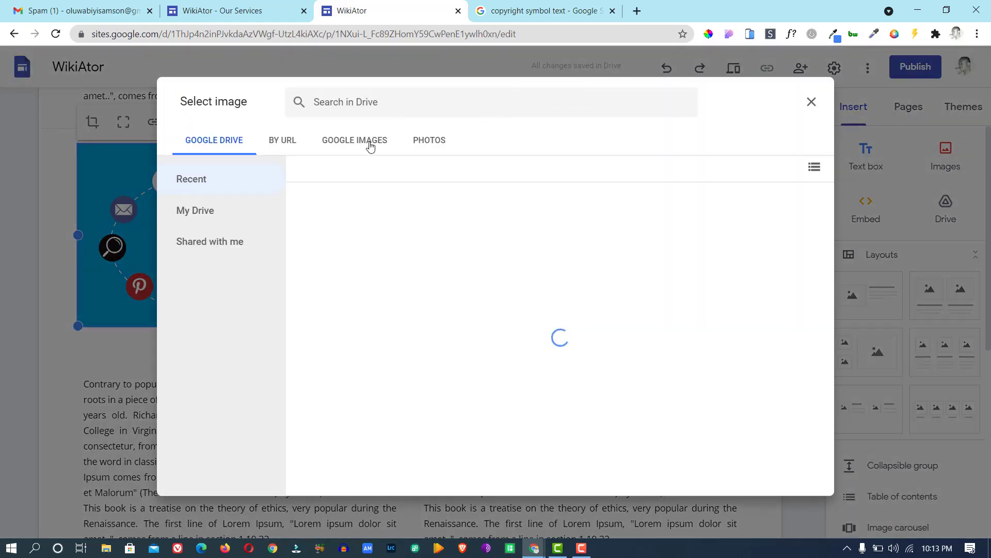
{"action": "left_click", "coordinate": [369, 143]}
{"action": "type", "text": "v"}
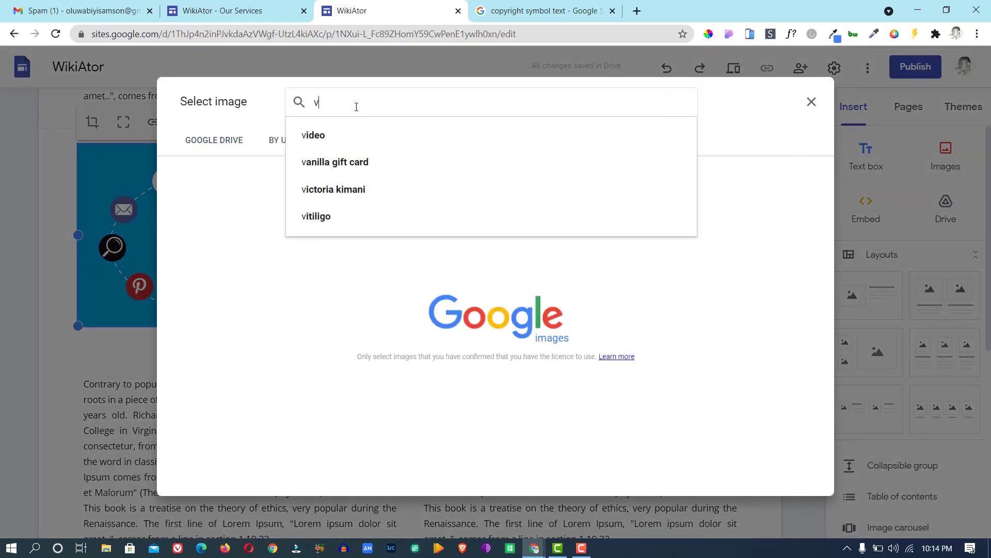
{"action": "type", "text": "ideo e"}
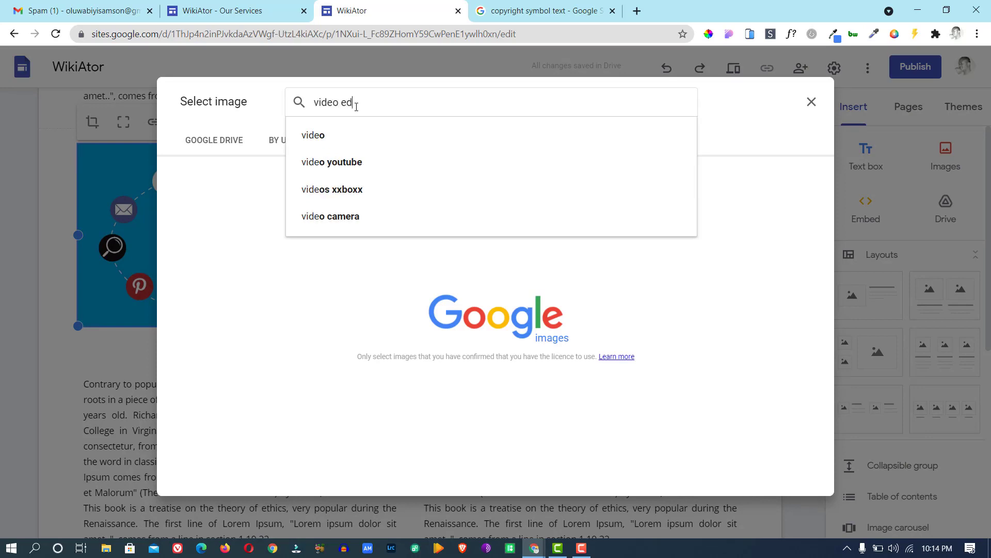
{"action": "type", "text": "d"}
{"action": "left_click", "coordinate": [342, 135]}
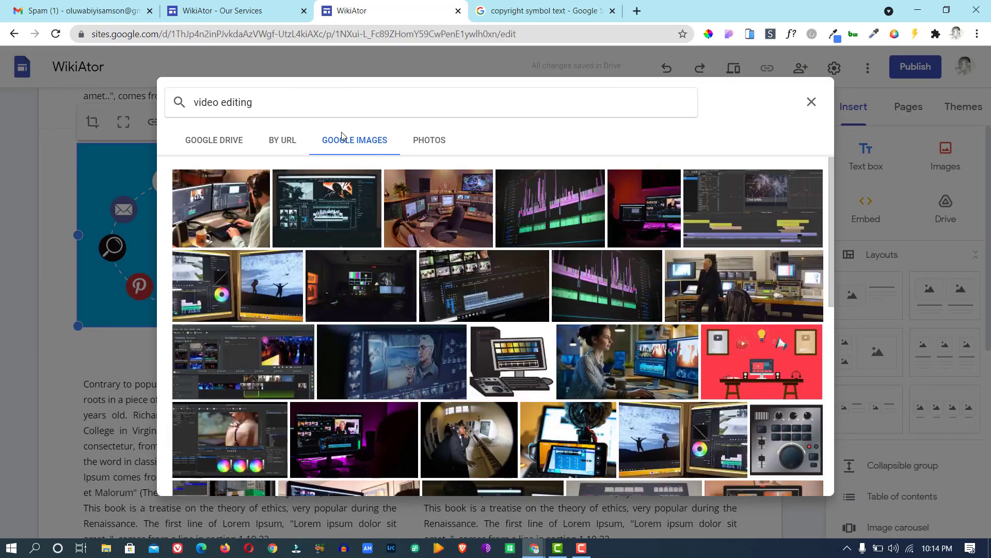
{"action": "left_click", "coordinate": [769, 361]}
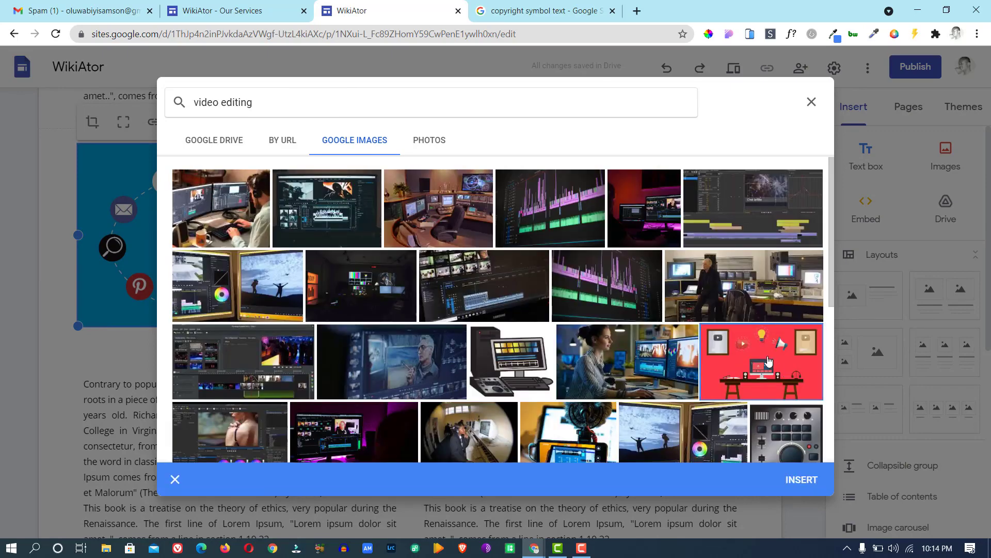
{"action": "left_click", "coordinate": [802, 478]}
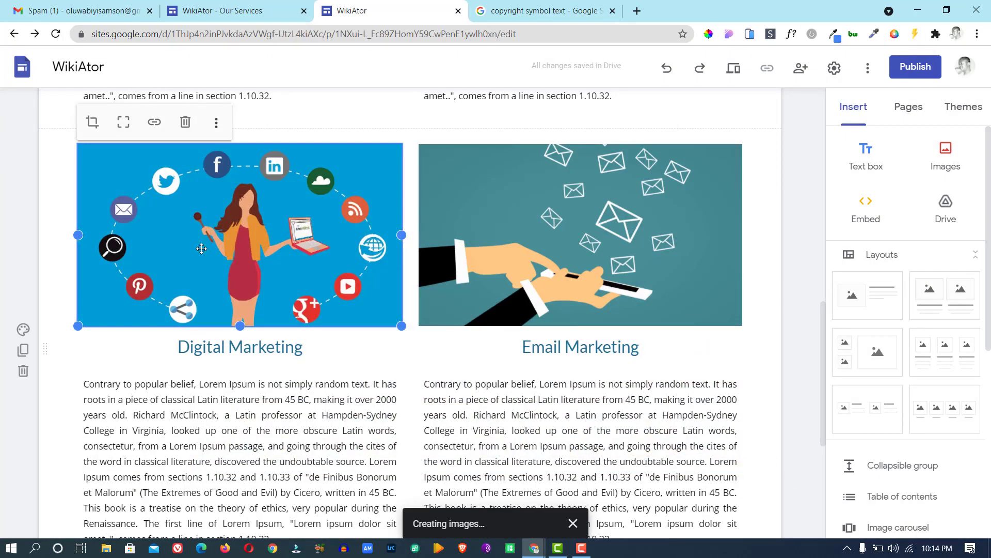
Rename the left column's Digital Marketing heading to 'Video Editing'.
{"action": "left_click", "coordinate": [193, 350]}
{"action": "left_click_drag", "start_coordinate": [178, 346], "coordinate": [303, 353]}
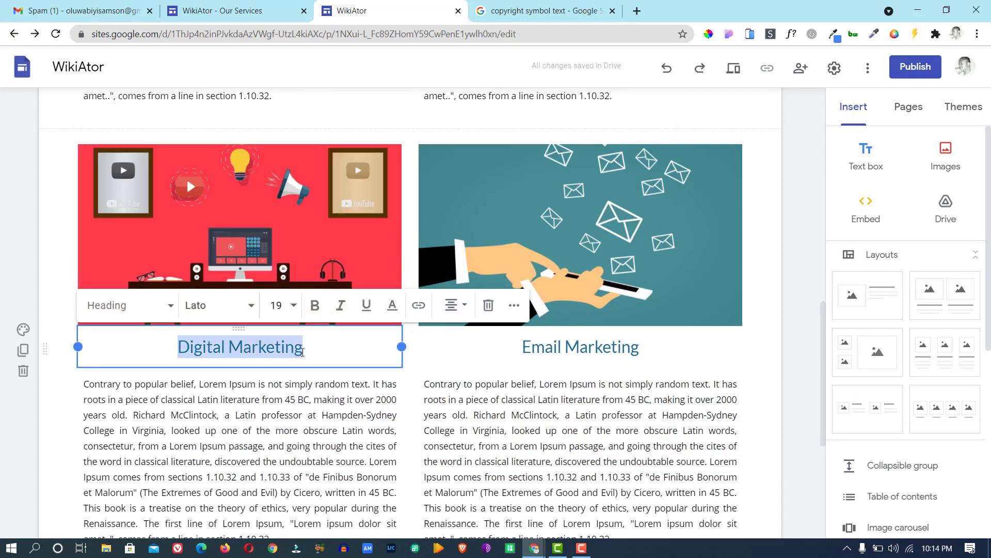
{"action": "type", "text": "Video"}
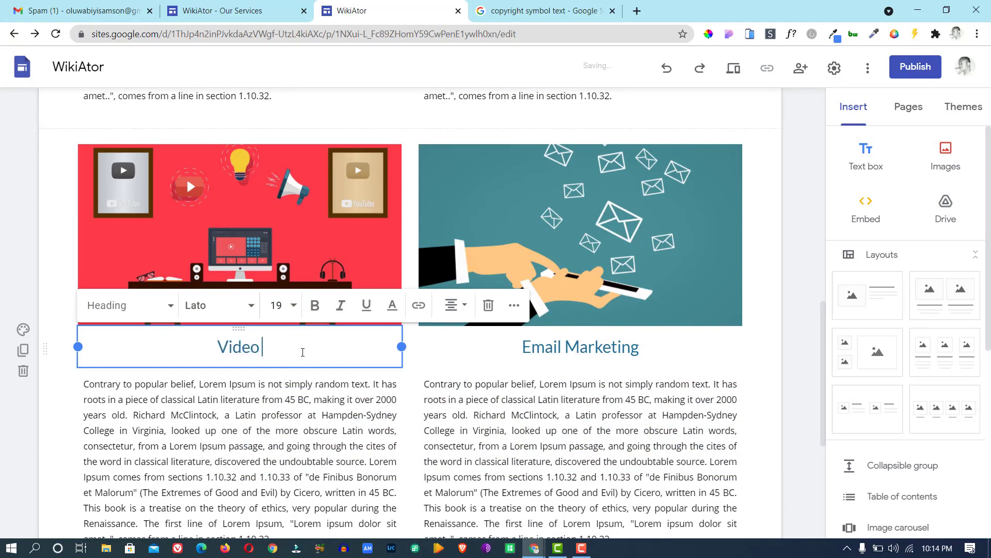
{"action": "type", "text": " Edit"}
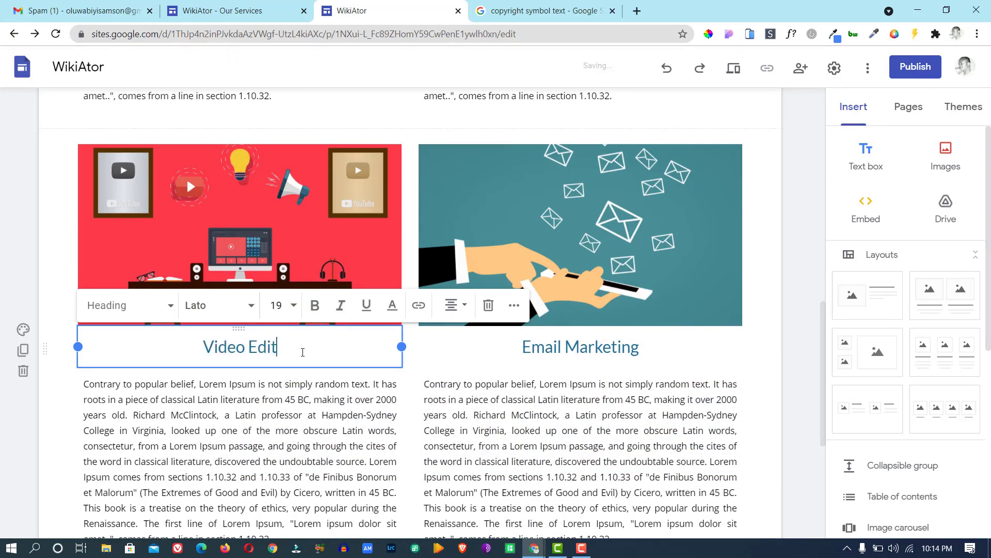
{"action": "type", "text": "ing"}
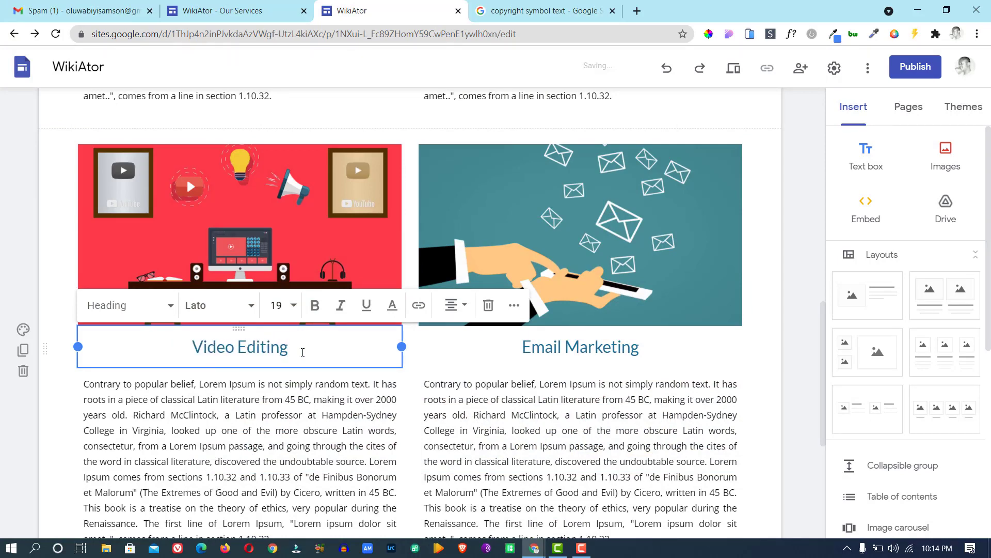
{"action": "left_click", "coordinate": [513, 347]}
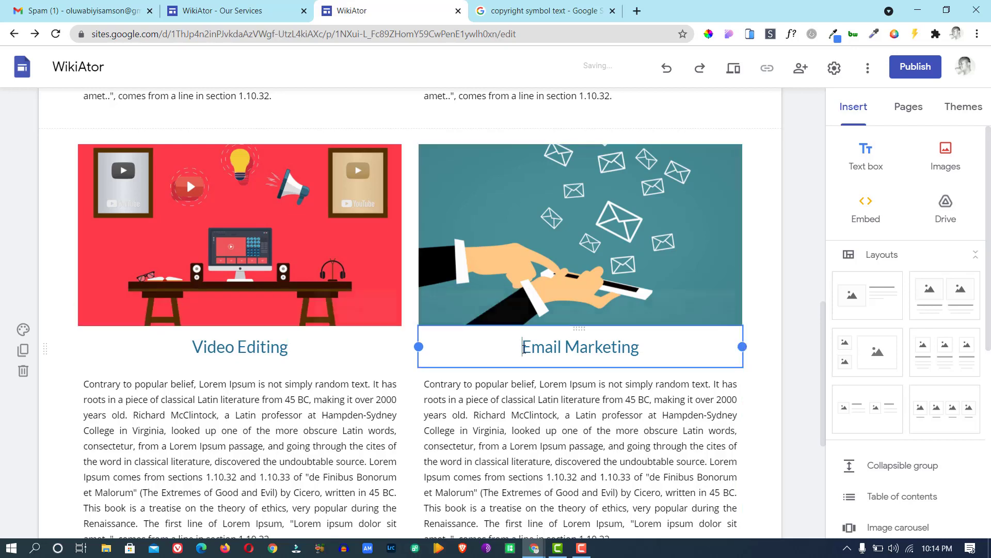
Replace the right column's image with a hand-holding-bitcoin picture found by searching Google Images for cryptocurrency.
{"action": "left_click", "coordinate": [544, 217]}
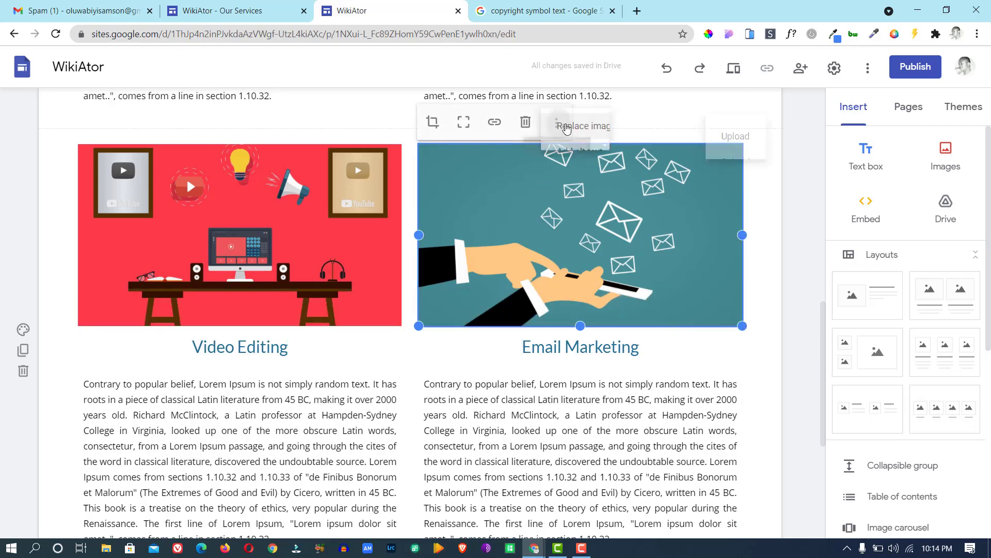
{"action": "left_click", "coordinate": [563, 124]}
{"action": "mouse_move", "coordinate": [672, 136]}
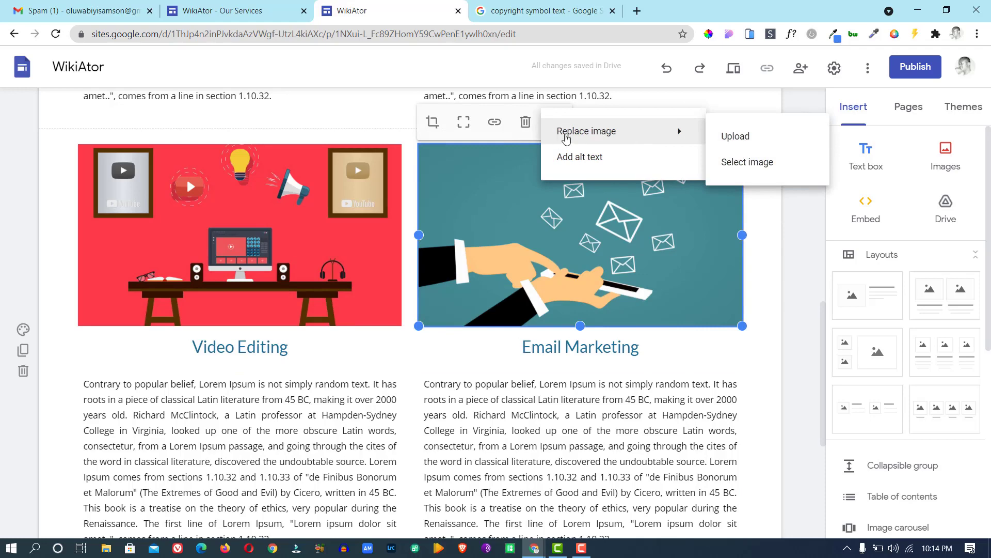
{"action": "left_click", "coordinate": [728, 162]}
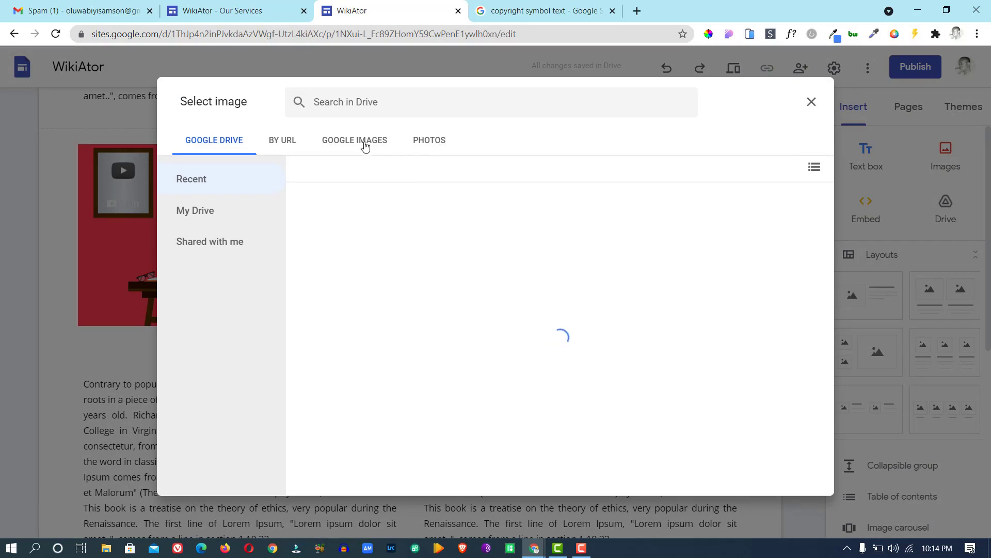
{"action": "left_click", "coordinate": [363, 143]}
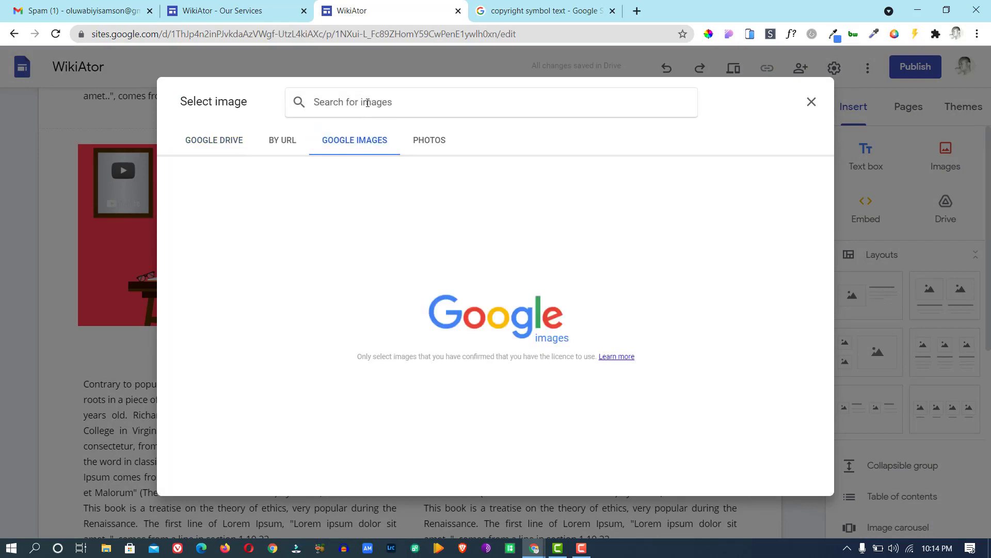
{"action": "type", "text": "cry"}
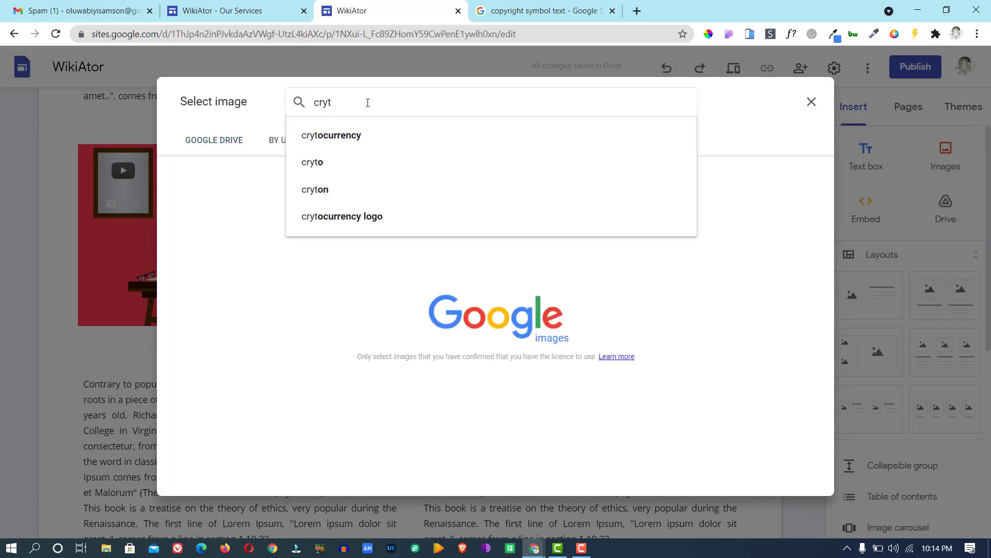
{"action": "type", "text": "ptocurre"}
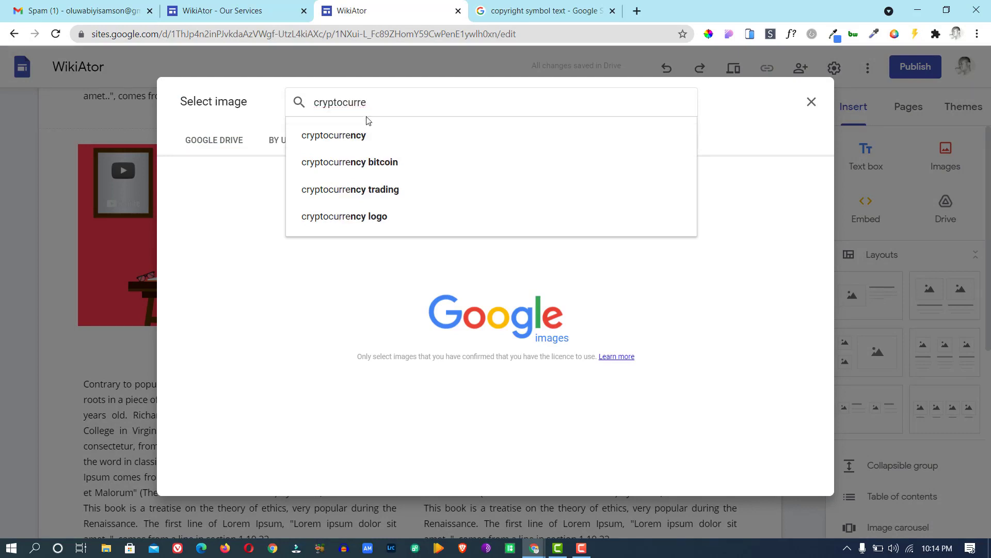
{"action": "type", "text": "ncy training"}
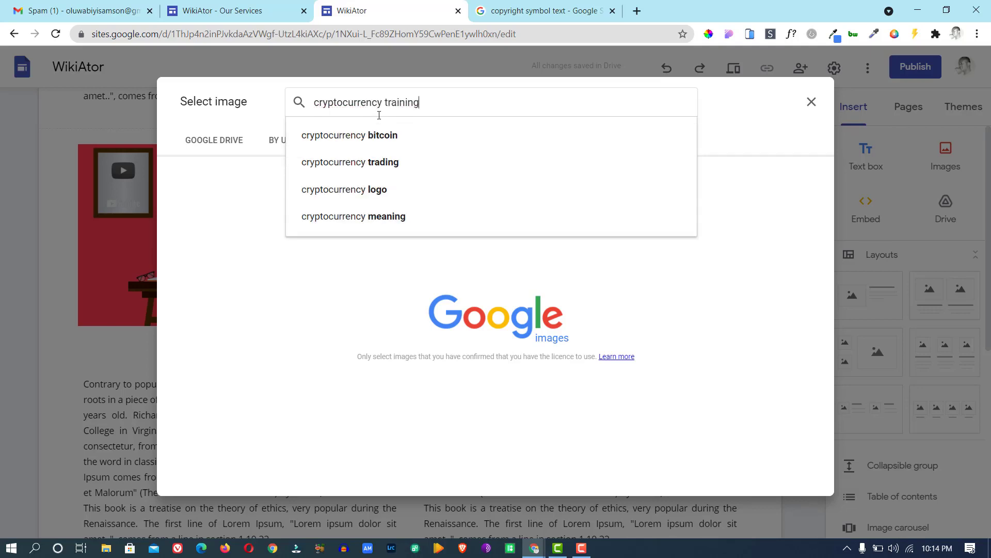
{"action": "key", "text": "Return"}
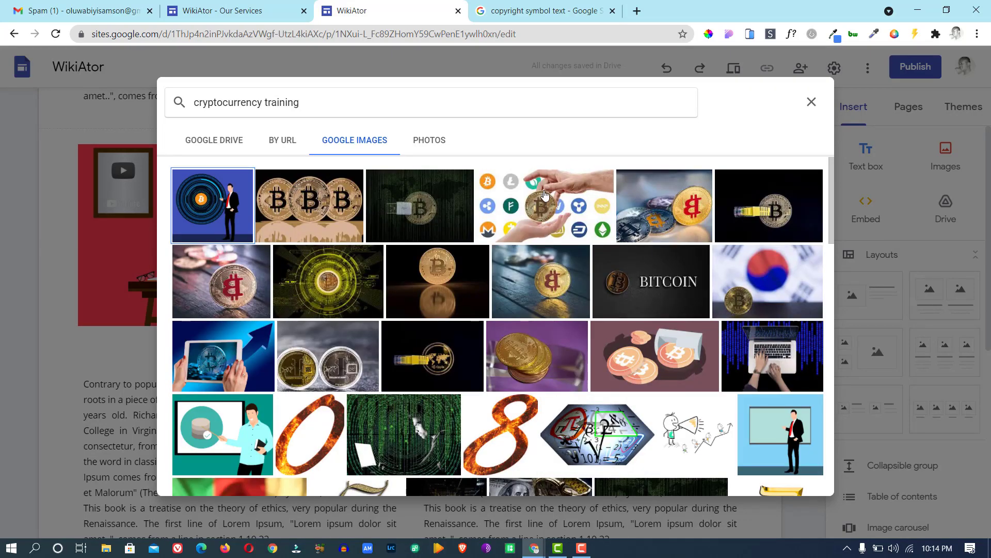
{"action": "left_click", "coordinate": [545, 195]}
{"action": "left_click", "coordinate": [800, 479]}
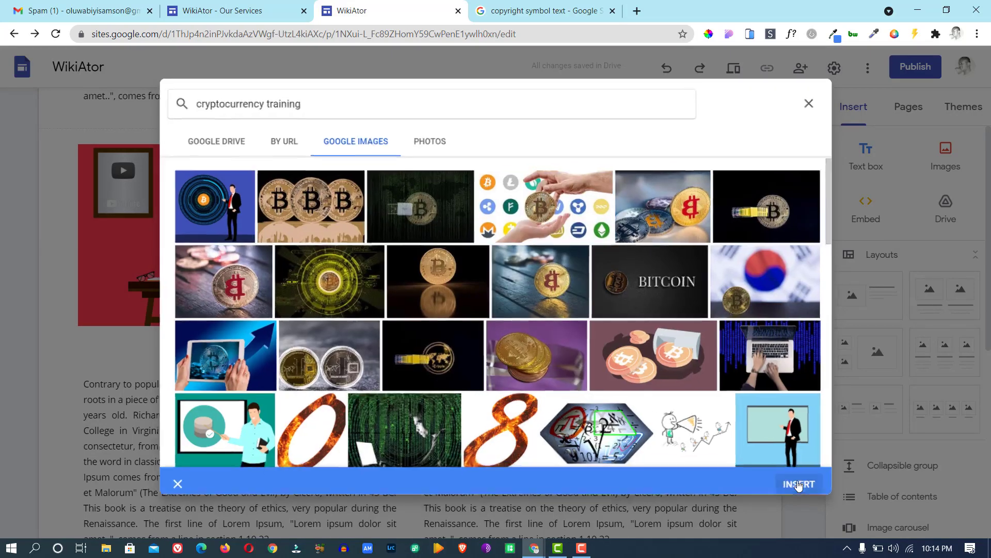
Change the right column's Email Marketing heading to 'Cryptocurrency Training'.
{"action": "left_click", "coordinate": [603, 356]}
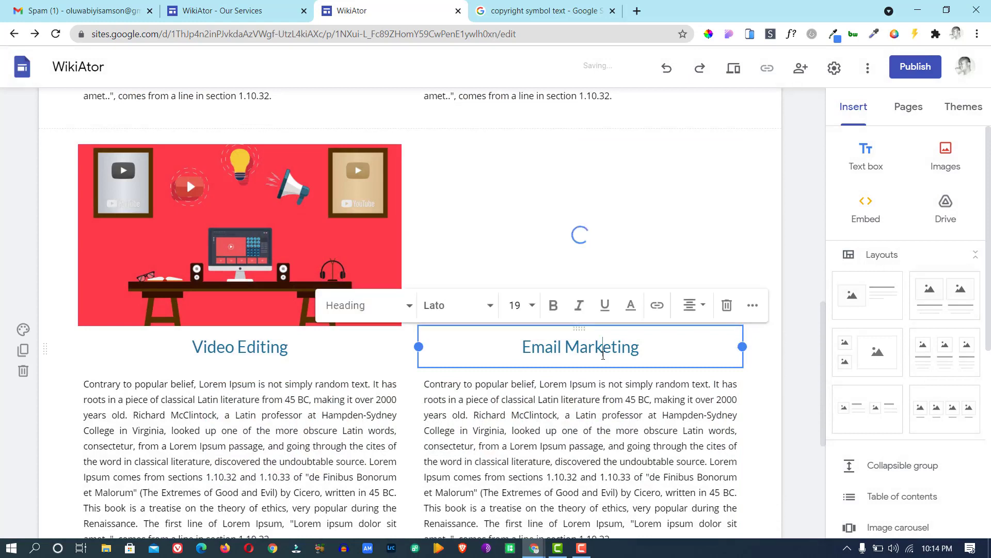
{"action": "left_click_drag", "start_coordinate": [640, 347], "coordinate": [526, 345]}
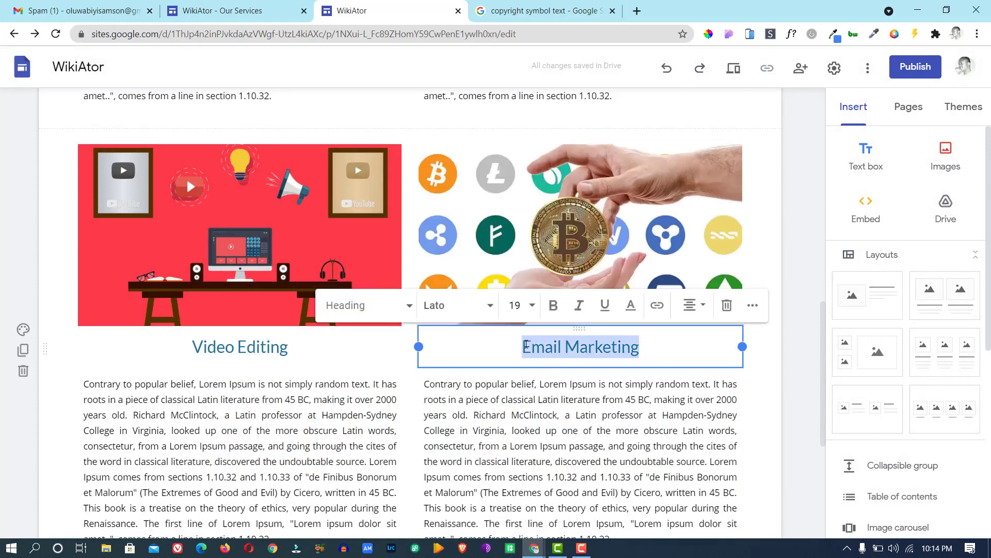
{"action": "type", "text": "Cry"}
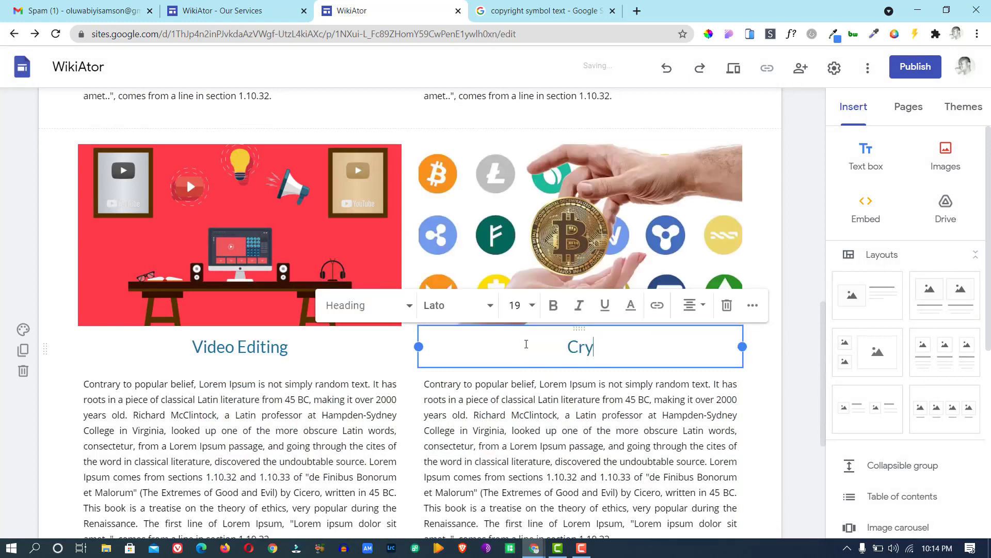
{"action": "type", "text": "ptocurr"}
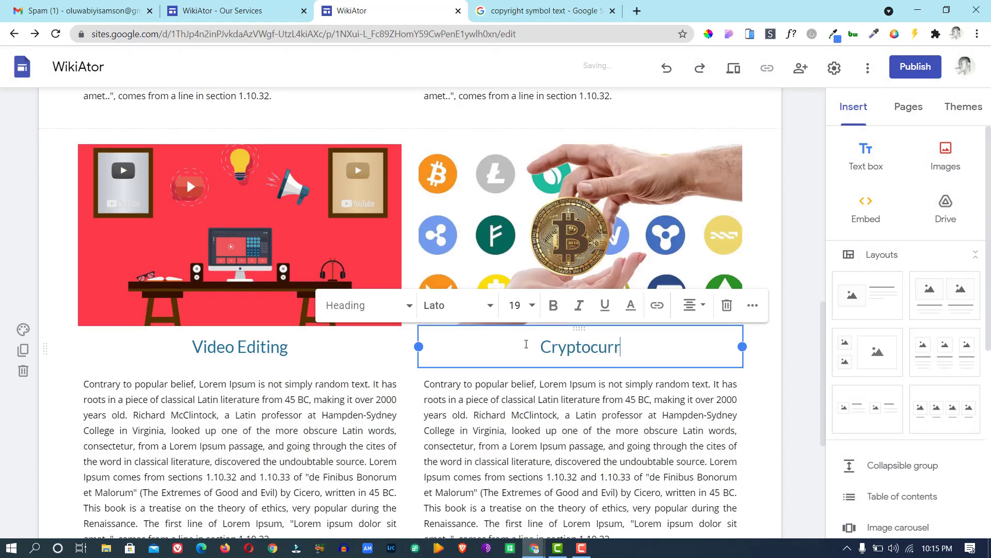
{"action": "type", "text": "ency Traini"}
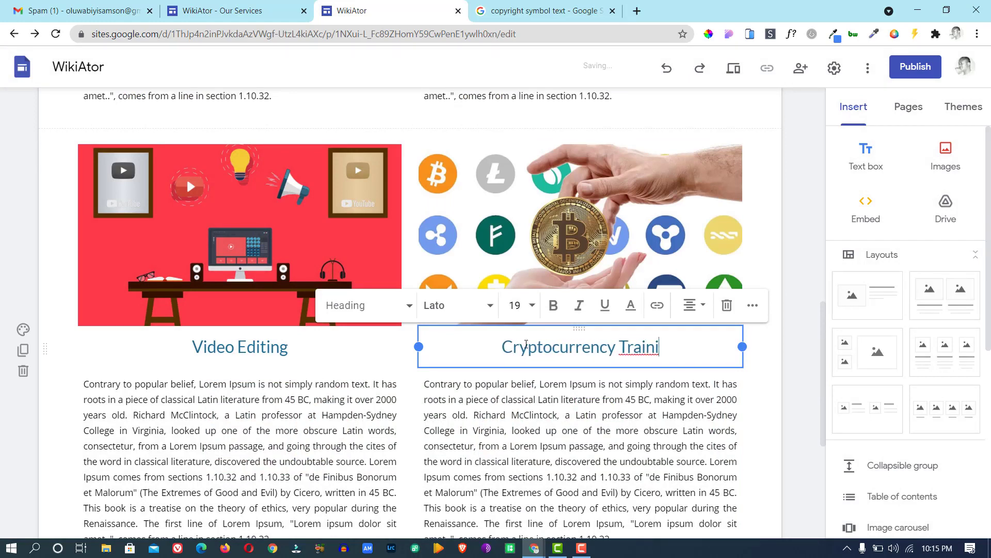
{"action": "key", "text": "BackSpace"}
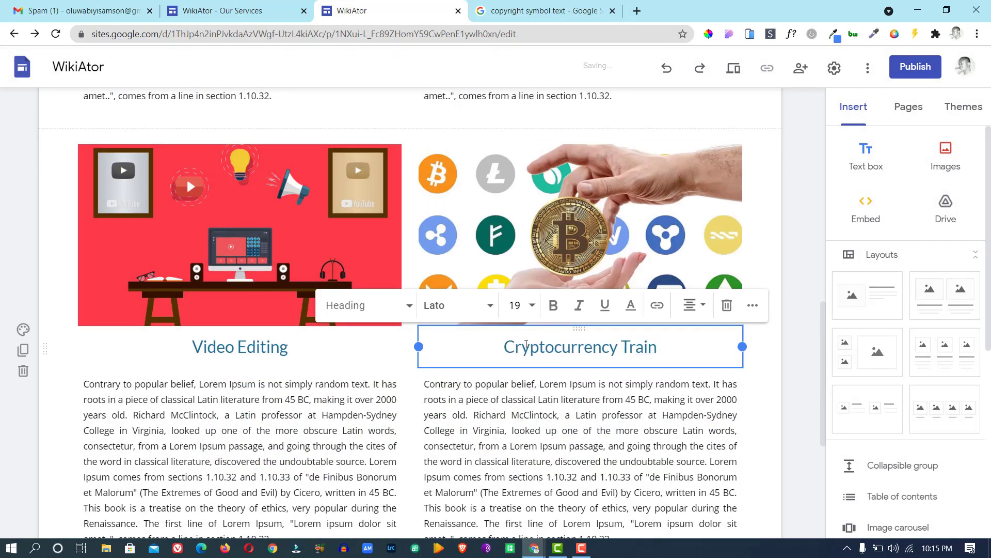
{"action": "type", "text": "ing"}
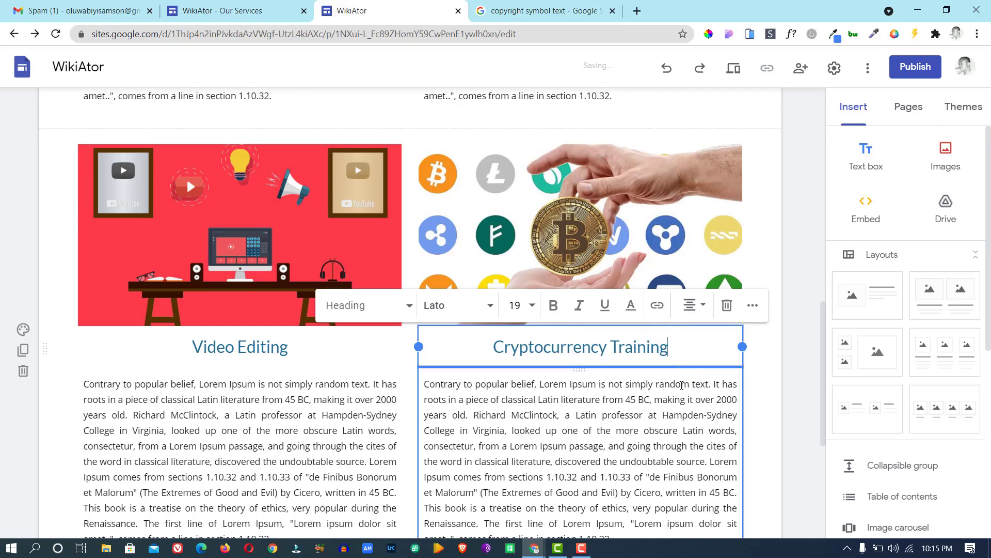
{"action": "left_click", "coordinate": [676, 385]}
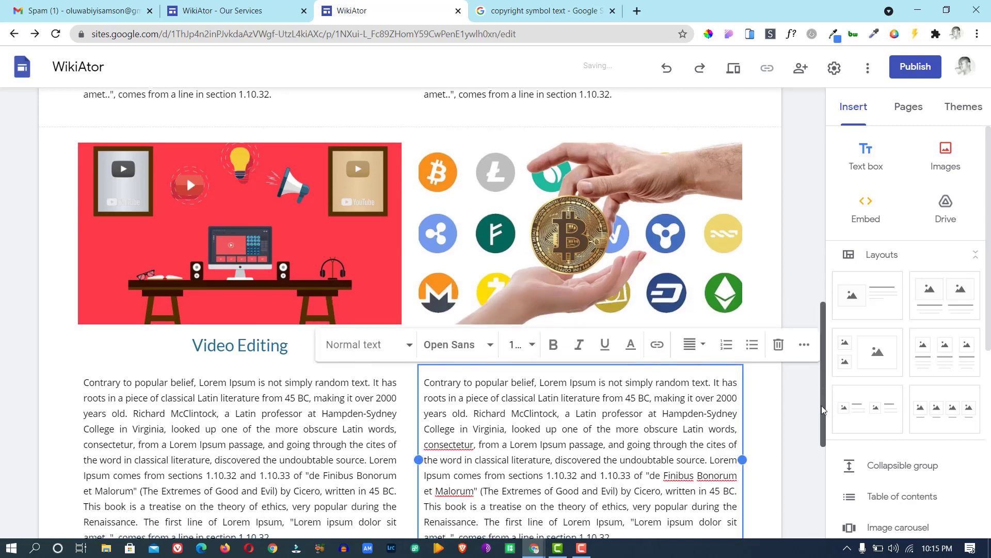
{"action": "left_click_drag", "start_coordinate": [821, 405], "coordinate": [820, 185]}
{"action": "left_click", "coordinate": [222, 11]}
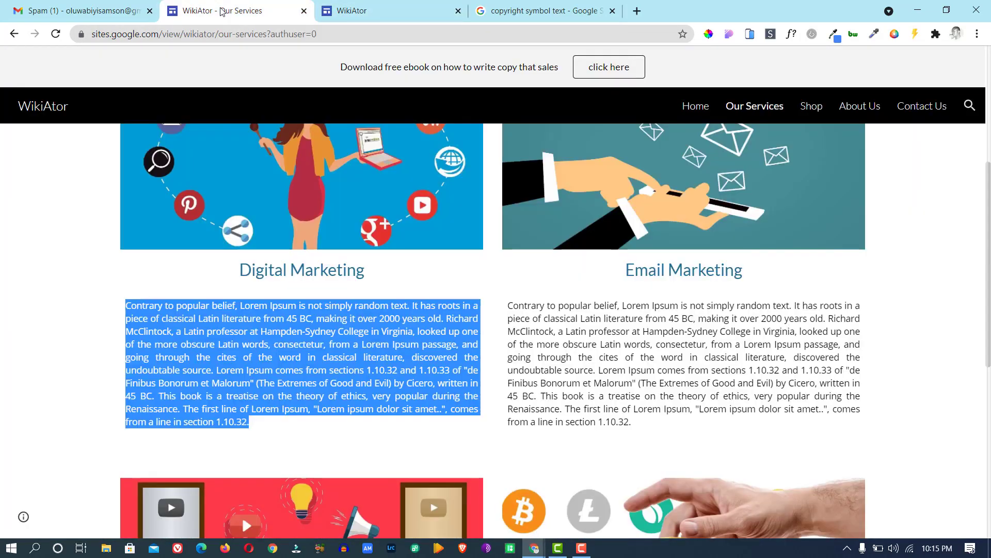
{"action": "left_click_drag", "start_coordinate": [988, 173], "coordinate": [968, 132]}
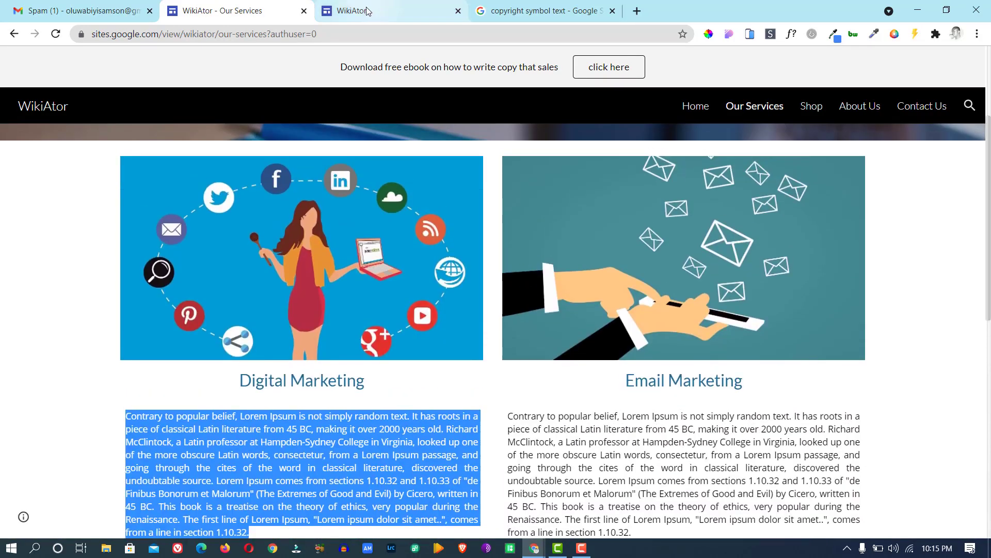
{"action": "left_click", "coordinate": [369, 10]}
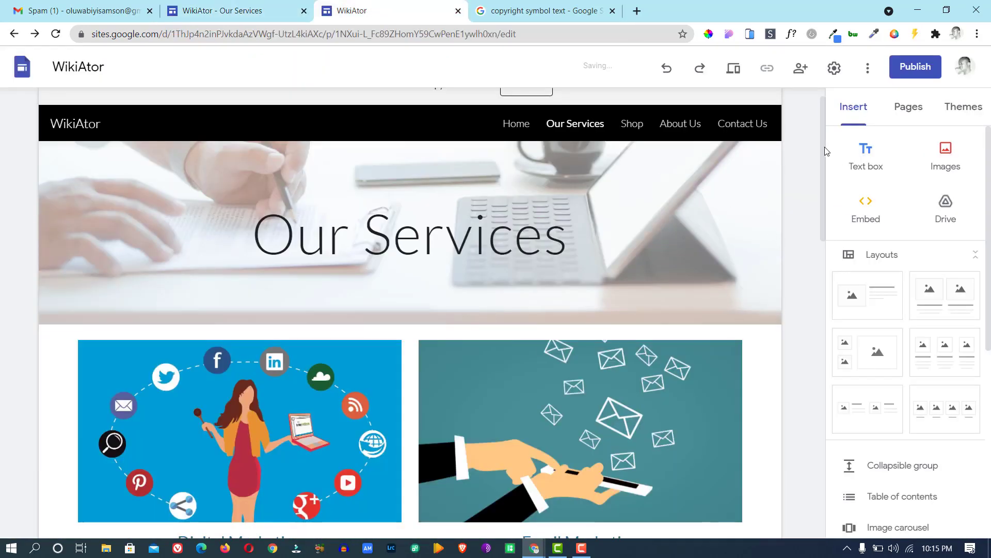
{"action": "left_click_drag", "start_coordinate": [822, 147], "coordinate": [817, 228]}
{"action": "scroll", "coordinate": [817, 228], "scroll_direction": "down", "scroll_amount": 12}
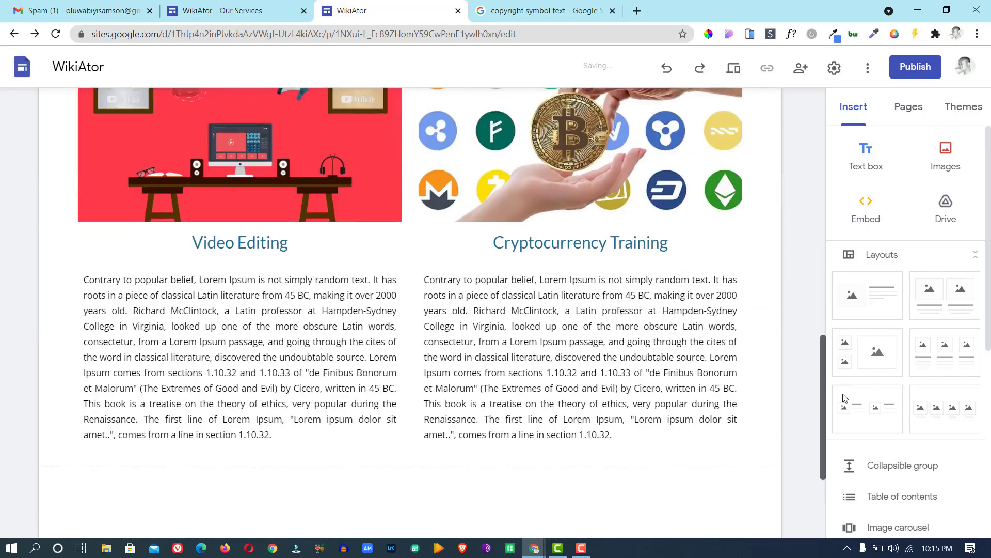
{"action": "left_click_drag", "start_coordinate": [845, 298], "coordinate": [847, 124]}
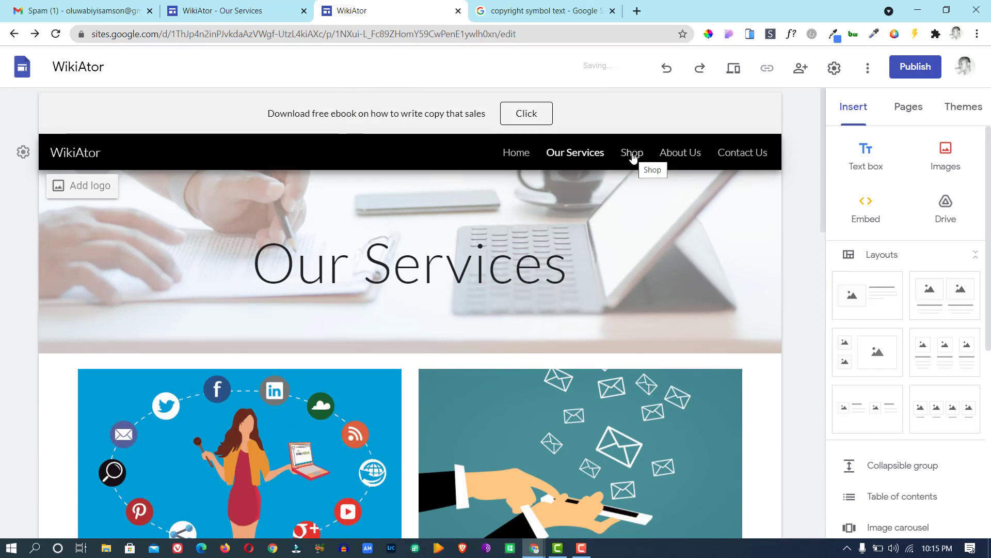
Add an empty text box to the About Us page and copy the published page's introductory paragraphs.
{"action": "left_click", "coordinate": [677, 157]}
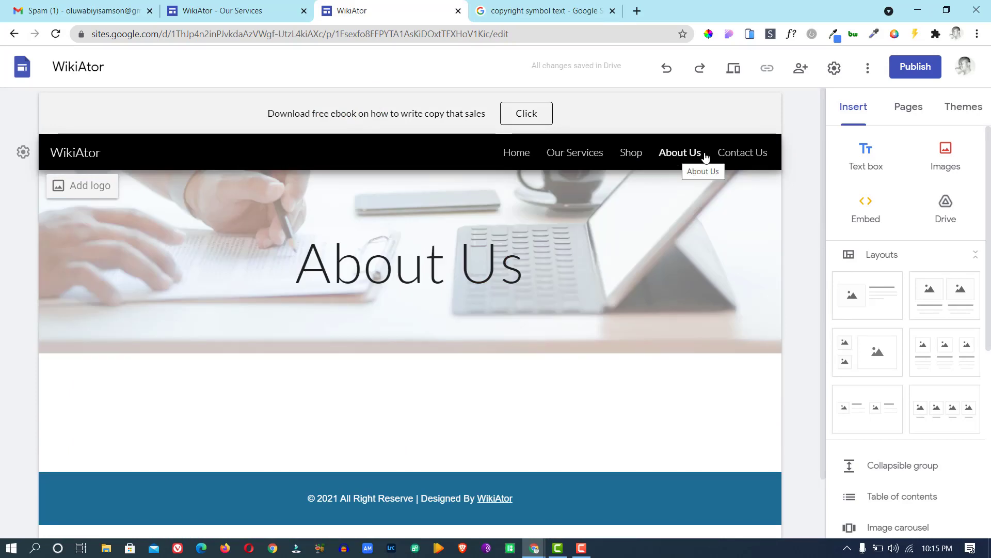
{"action": "left_click", "coordinate": [874, 160]}
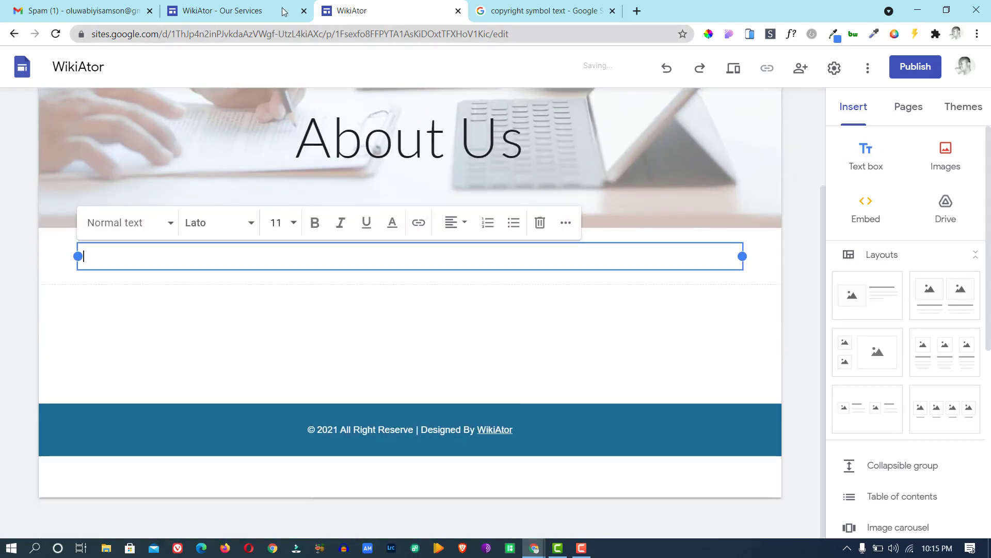
{"action": "left_click", "coordinate": [219, 13]}
{"action": "left_click", "coordinate": [853, 107]}
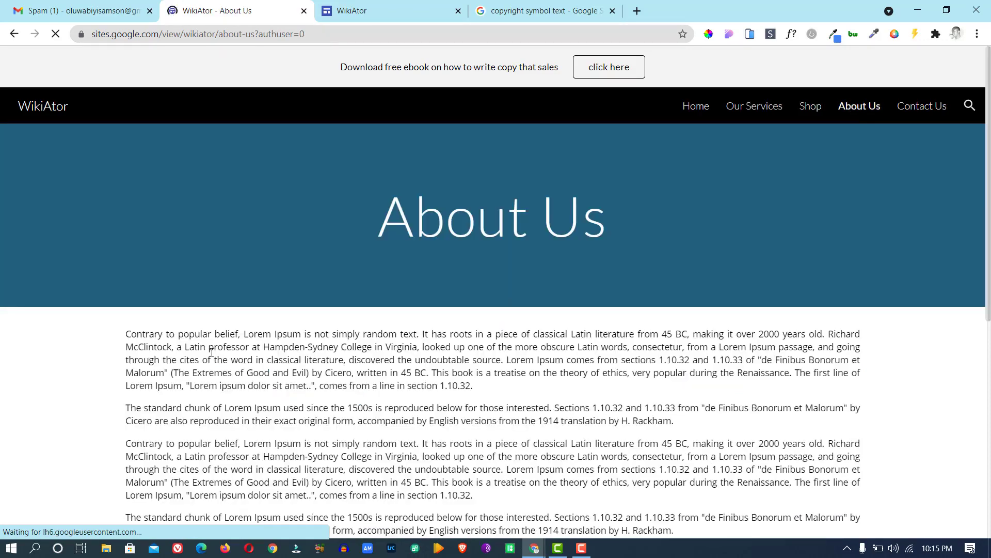
{"action": "left_click_drag", "start_coordinate": [126, 333], "coordinate": [685, 235]}
{"action": "scroll", "coordinate": [135, 336], "scroll_direction": "down", "scroll_amount": 6}
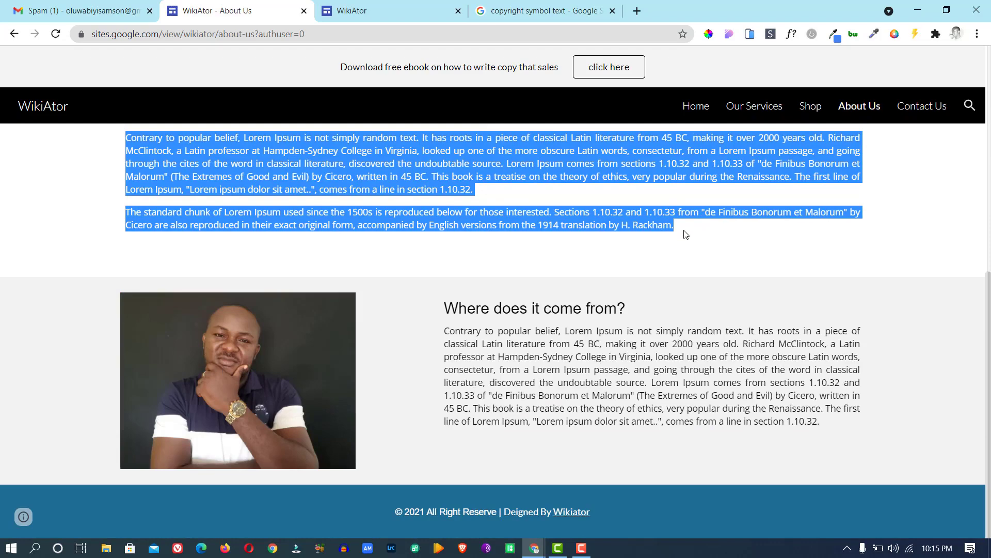
{"action": "right_click", "coordinate": [437, 173]}
{"action": "left_click", "coordinate": [467, 182]}
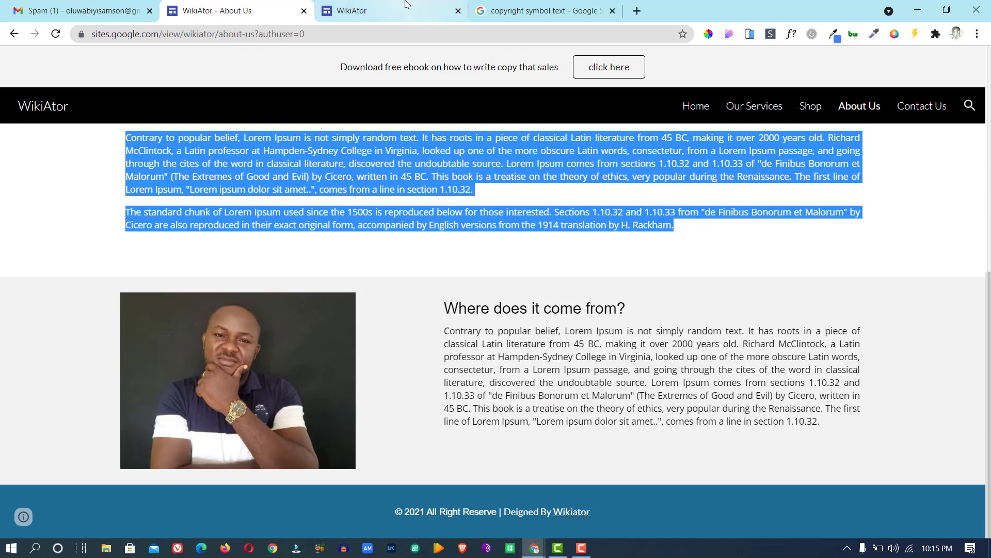
{"action": "left_click", "coordinate": [397, 9]}
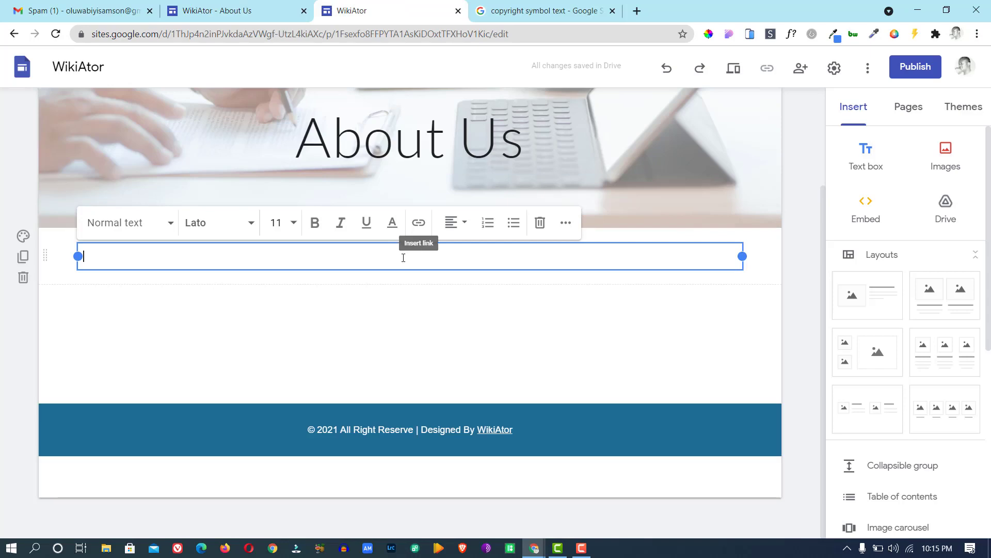
Paste the intro paragraphs, then add an image-and-text section with the portrait photo from MY PICTURES.
{"action": "key", "text": "ctrl+v"}
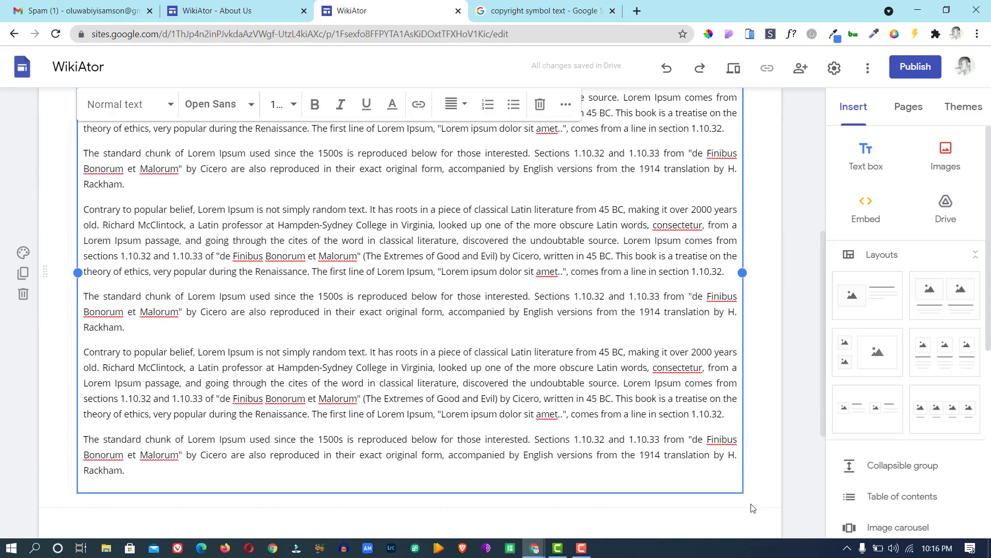
{"action": "left_click", "coordinate": [874, 301]}
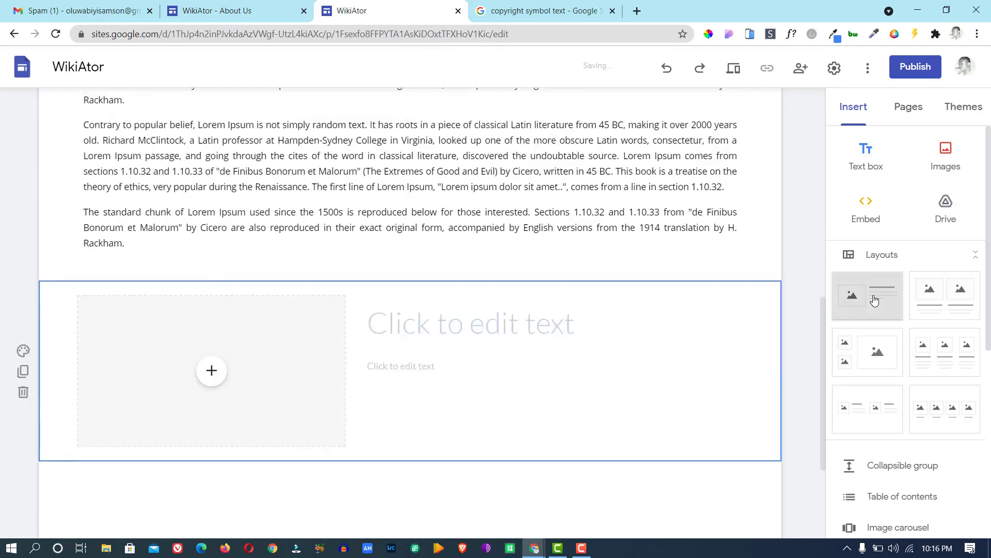
{"action": "left_click", "coordinate": [211, 229]}
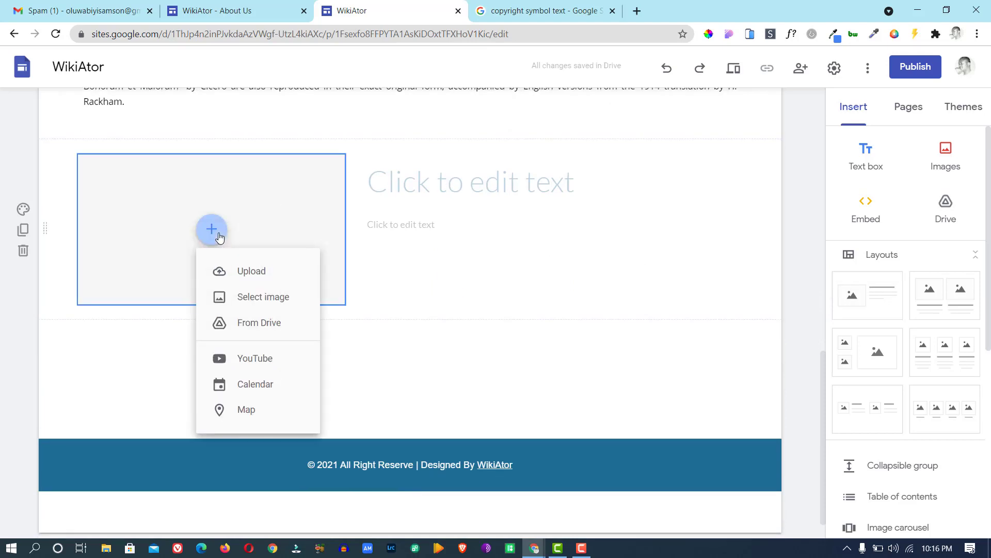
{"action": "left_click", "coordinate": [252, 271]}
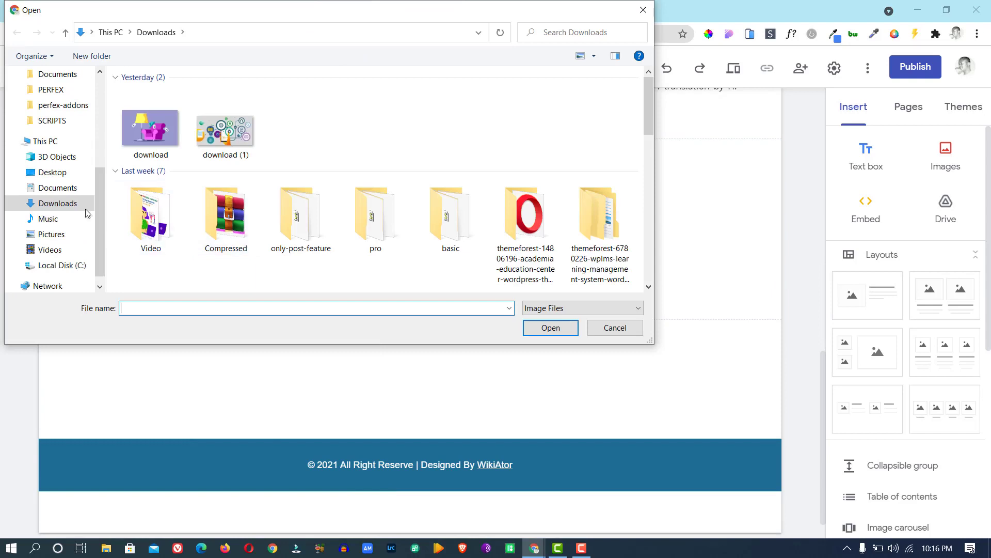
{"action": "left_click", "coordinate": [50, 234]}
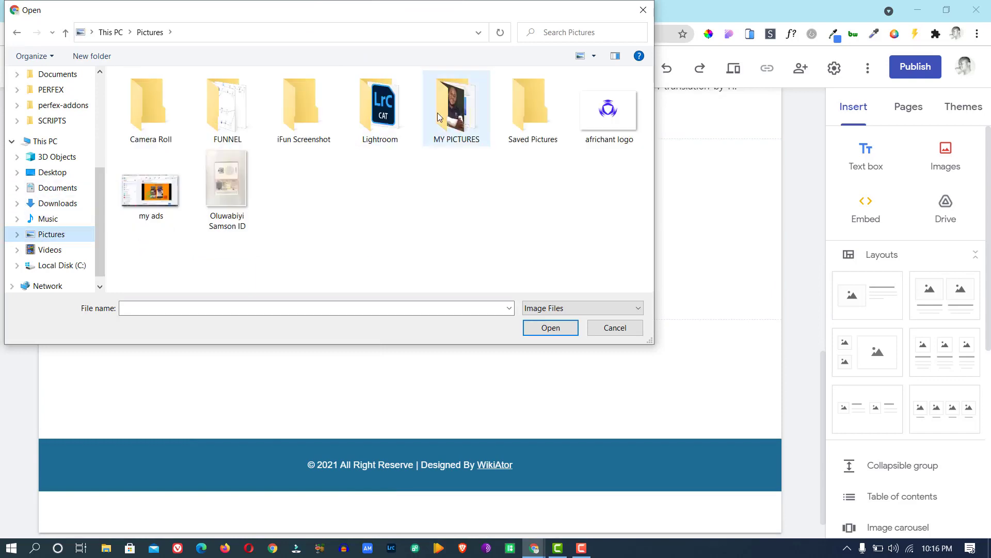
{"action": "double_click", "coordinate": [438, 116]}
{"action": "double_click", "coordinate": [441, 143]}
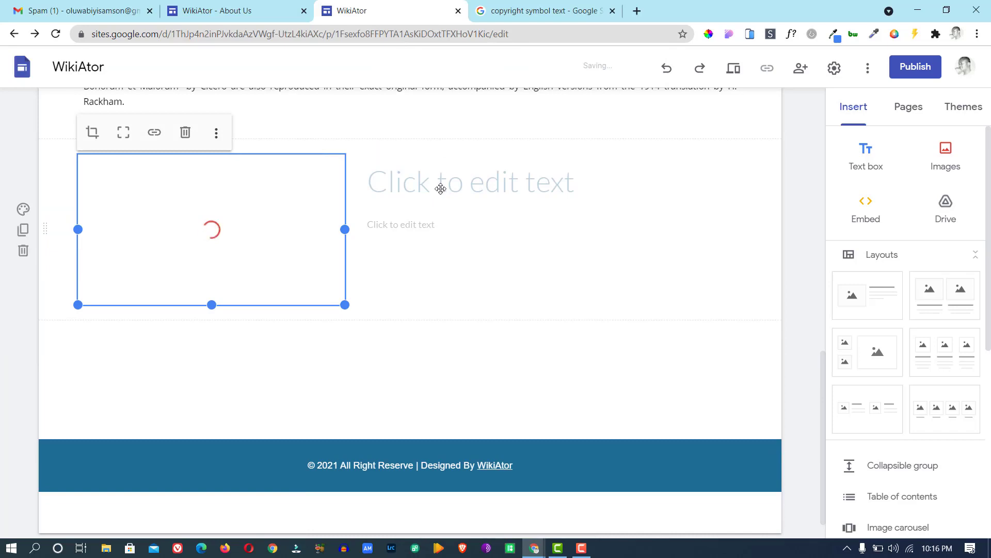
{"action": "left_click", "coordinate": [237, 13]}
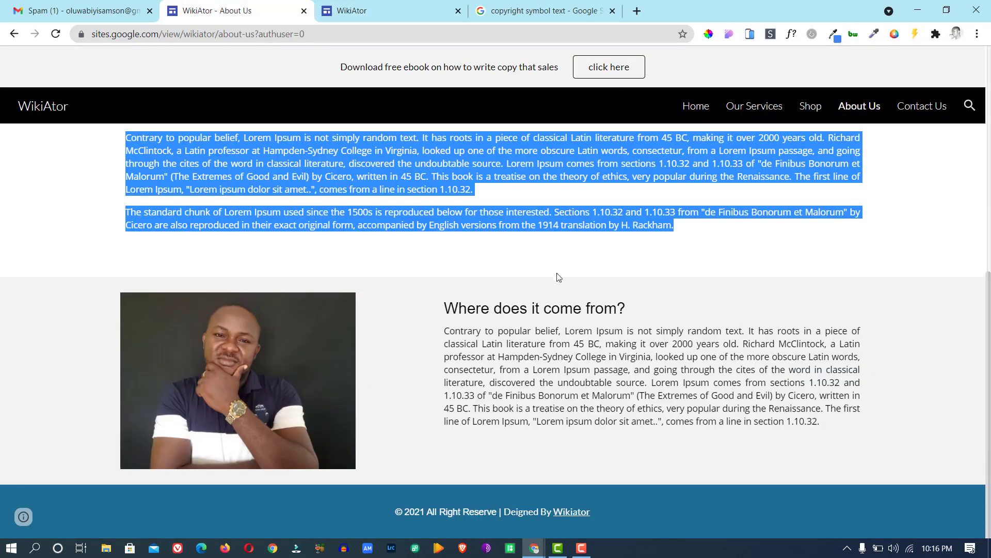
Copy the 'Where does it come from?' heading from the live page into the title beside the photo.
{"action": "double_click", "coordinate": [534, 308]}
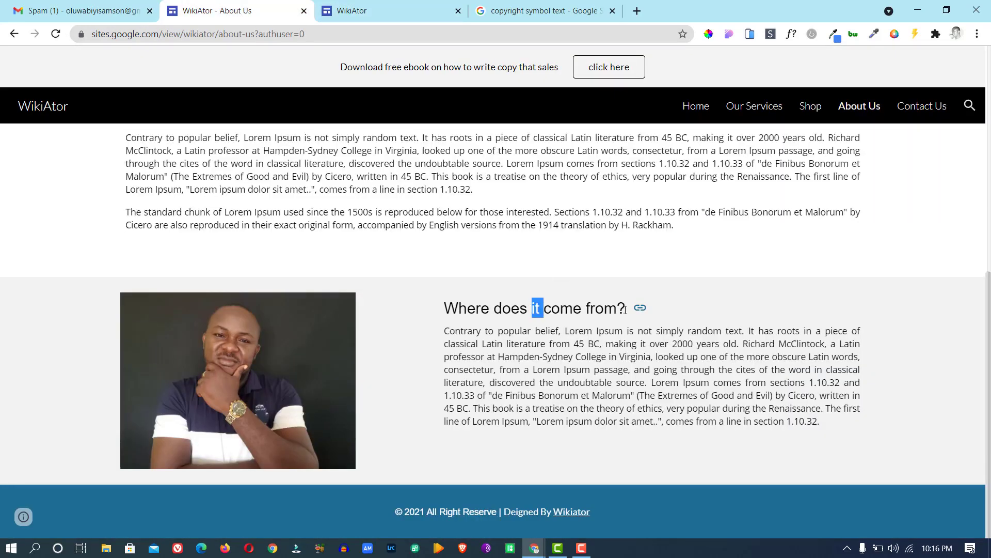
{"action": "left_click_drag", "start_coordinate": [625, 309], "coordinate": [496, 298]}
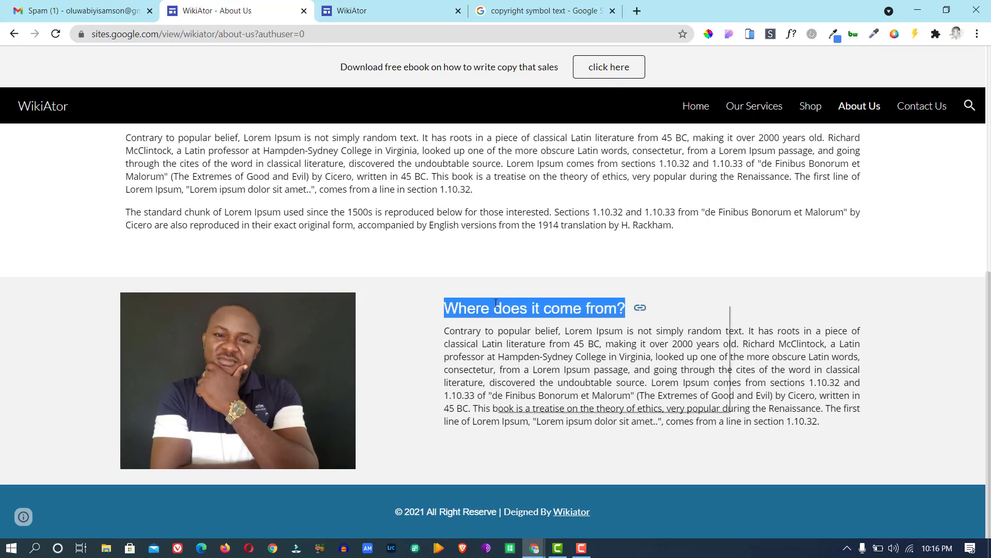
{"action": "right_click", "coordinate": [495, 303]}
{"action": "left_click", "coordinate": [520, 312]}
{"action": "left_click", "coordinate": [363, 10]}
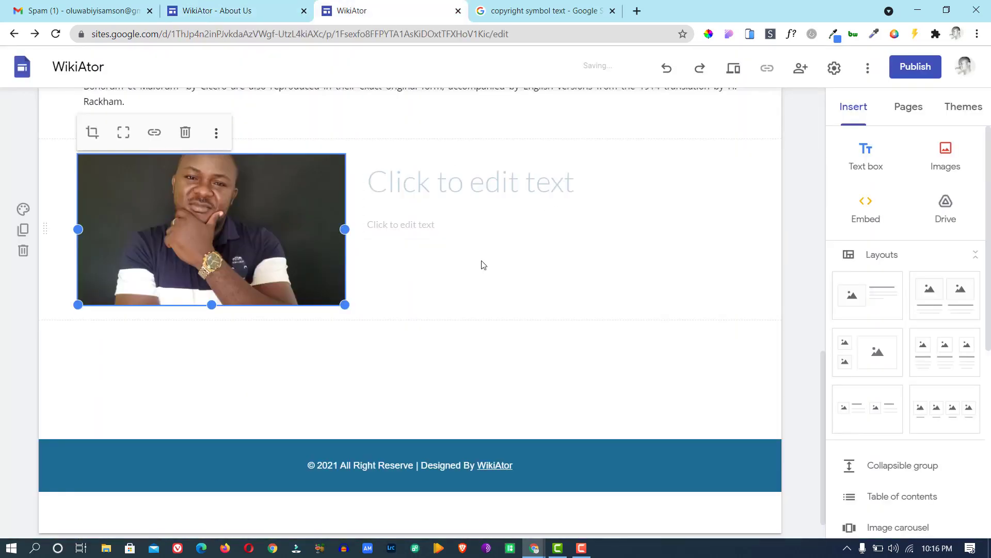
{"action": "left_click", "coordinate": [441, 190]}
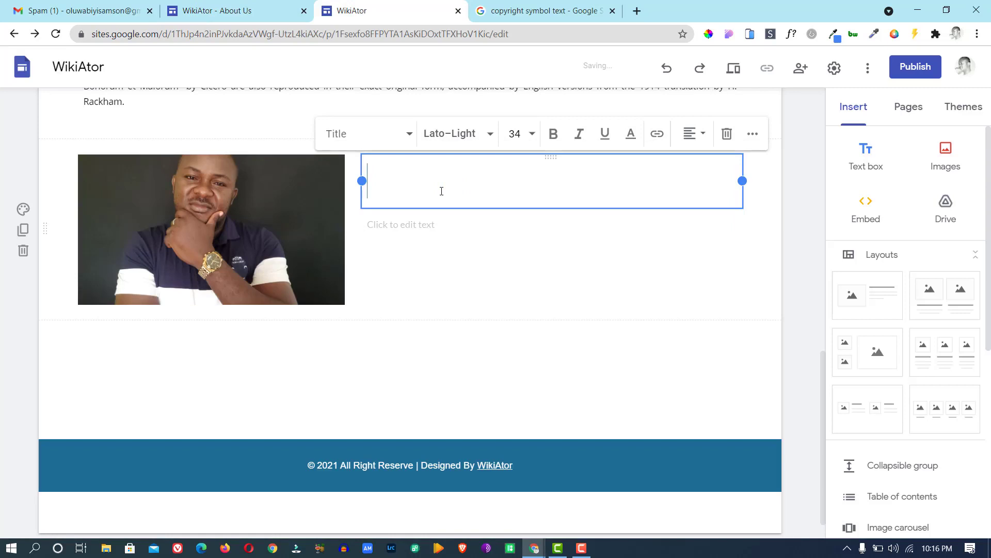
{"action": "key", "text": "ctrl+v"}
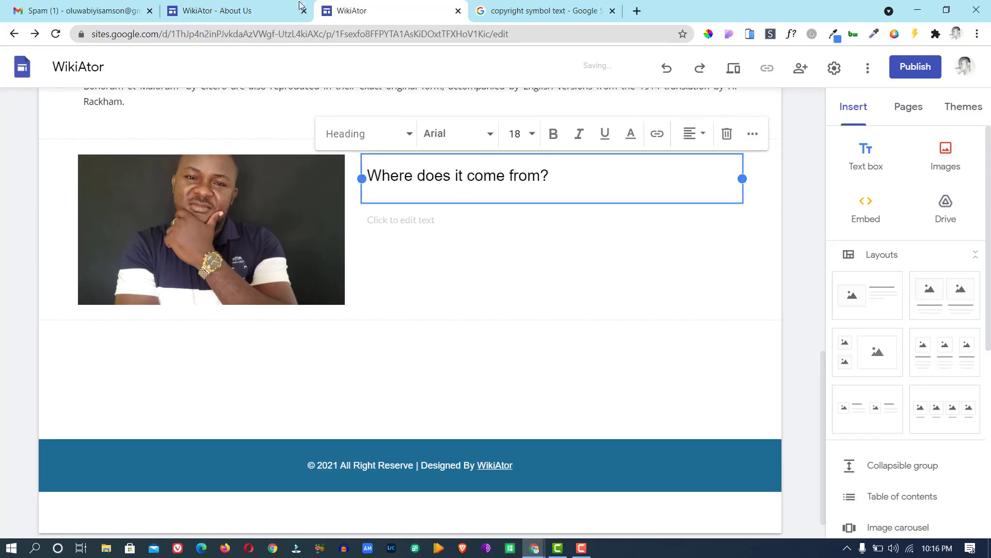
Copy the paragraph under that heading into the text box below it and justify it.
{"action": "left_click", "coordinate": [278, 11]}
{"action": "left_click", "coordinate": [844, 444]}
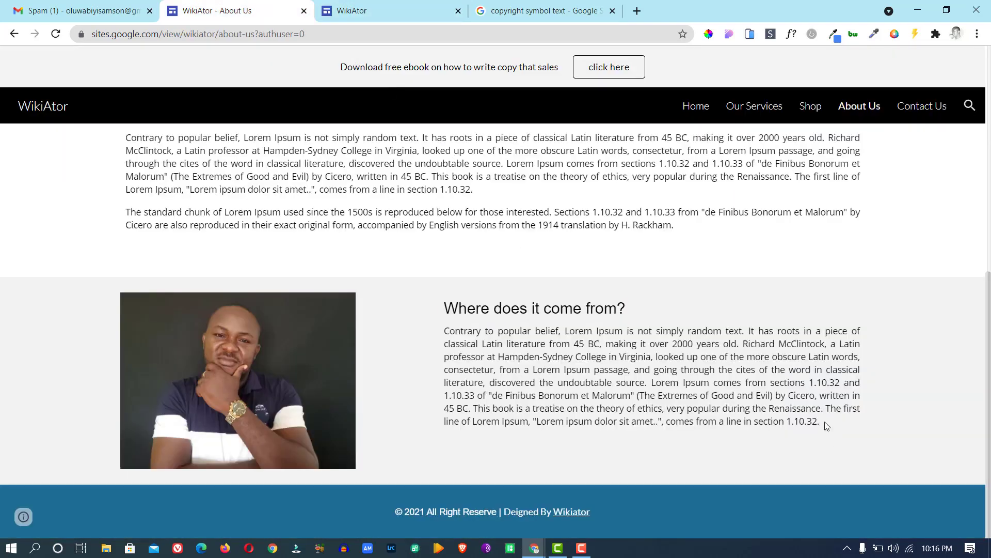
{"action": "left_click_drag", "start_coordinate": [826, 423], "coordinate": [442, 335]}
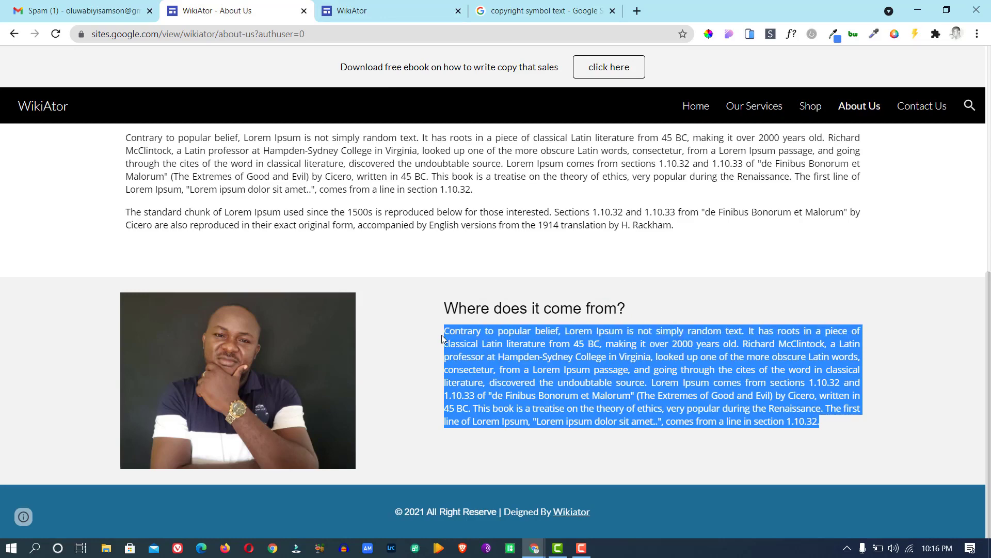
{"action": "right_click", "coordinate": [454, 331]}
{"action": "left_click", "coordinate": [467, 338]}
{"action": "left_click", "coordinate": [350, 14]}
{"action": "left_click", "coordinate": [437, 217]}
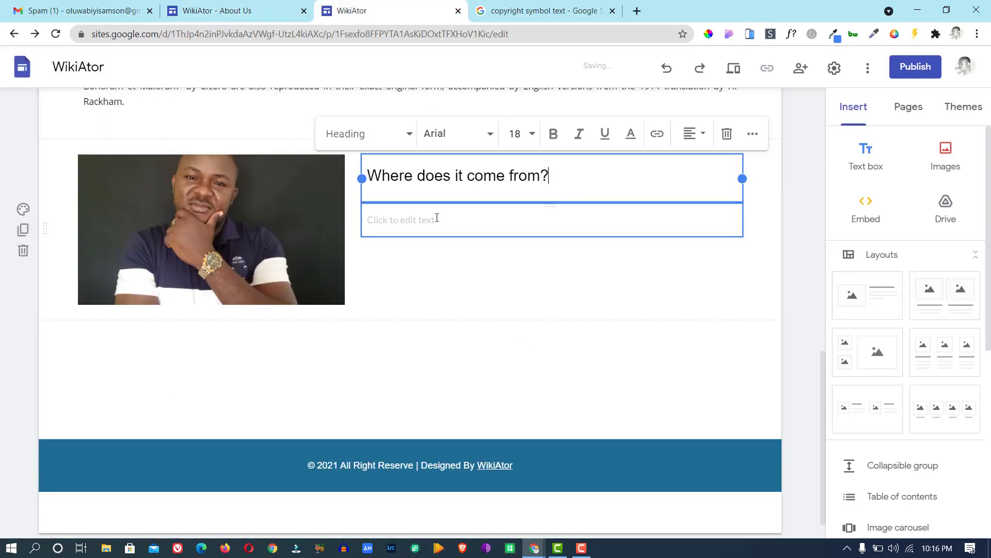
{"action": "key", "text": "ctrl+v"}
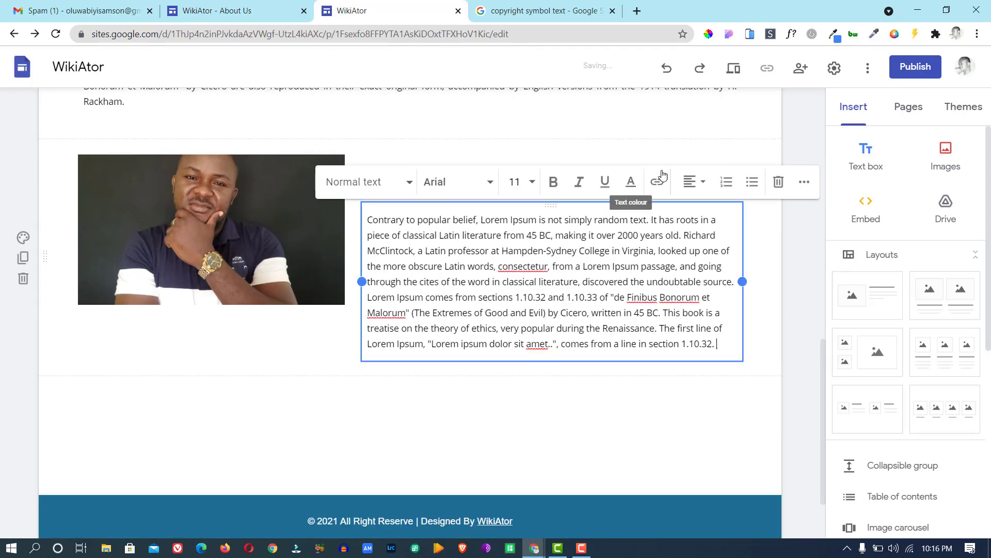
{"action": "left_click", "coordinate": [703, 184]}
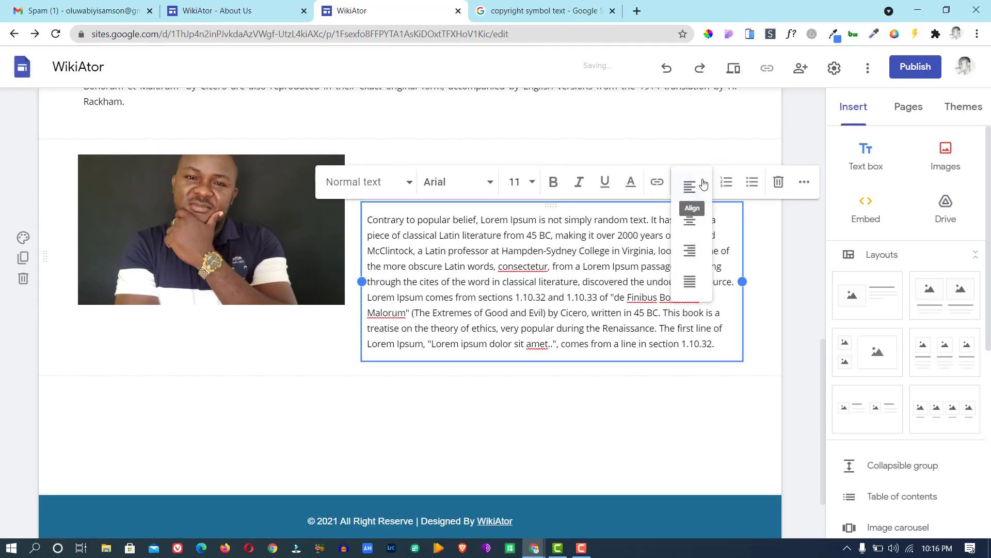
{"action": "left_click", "coordinate": [690, 282]}
{"action": "left_click", "coordinate": [607, 149]}
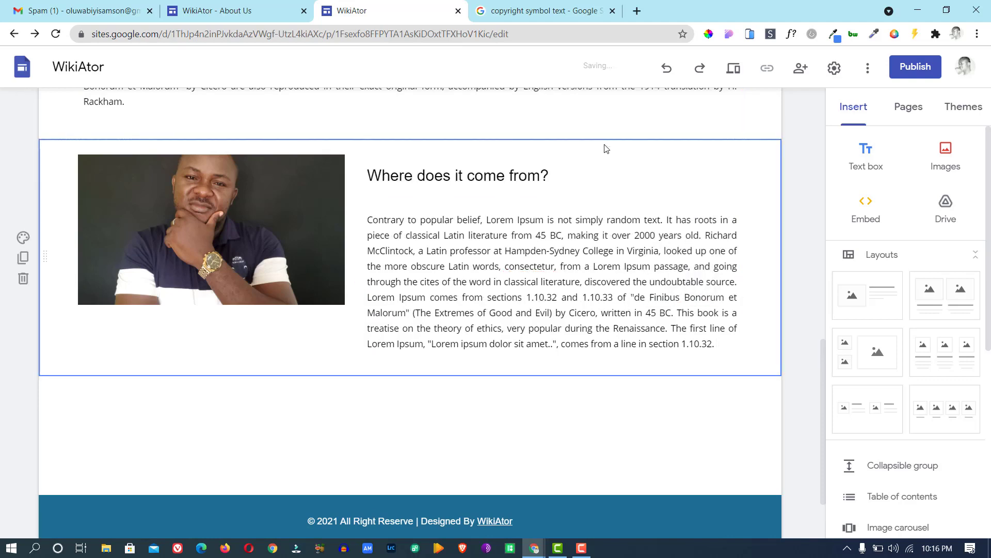
Select the heading text box and then the portrait photo beside it.
{"action": "left_click", "coordinate": [486, 200]}
{"action": "left_click", "coordinate": [486, 200]}
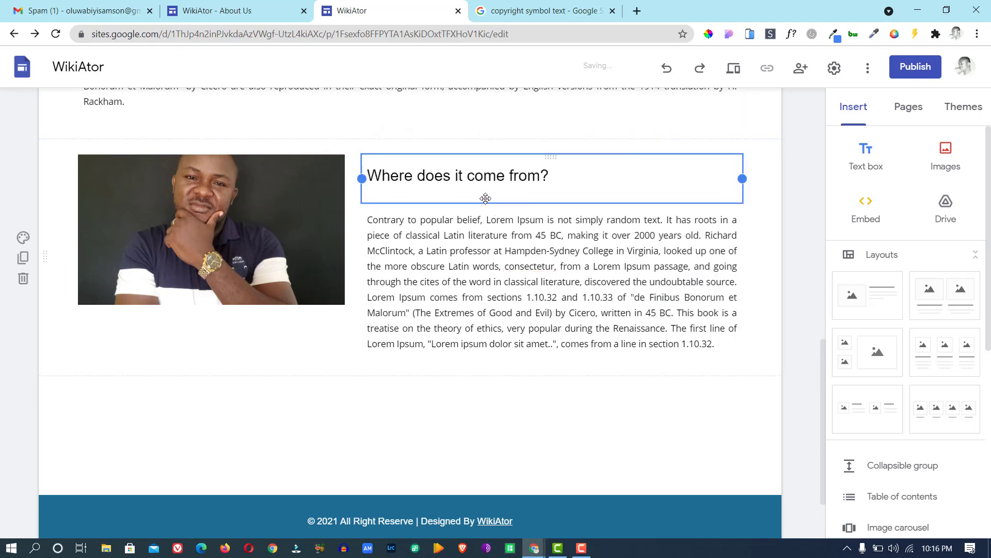
{"action": "left_click", "coordinate": [295, 262]}
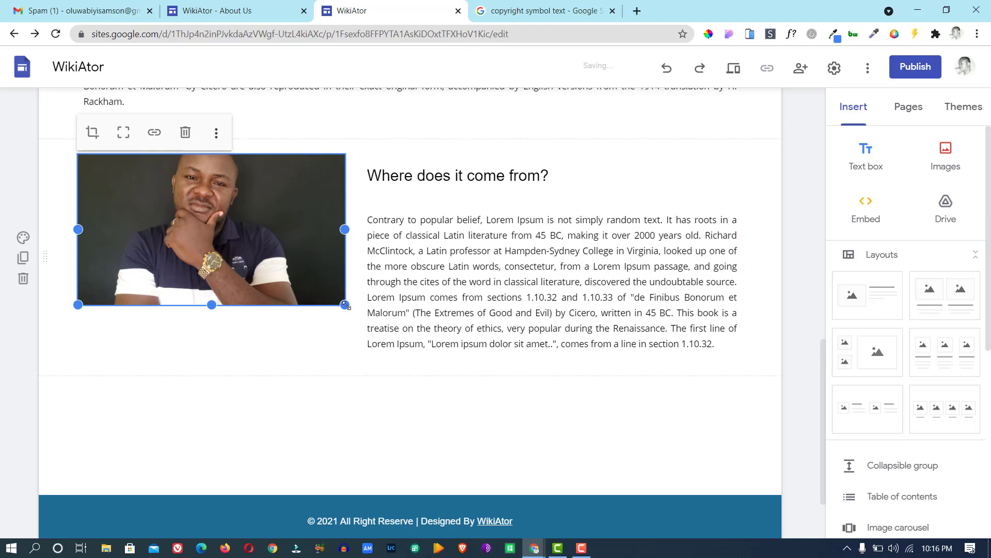
Enlarge the portrait photo to the paragraph's height, then go to the Contact Us page.
{"action": "left_click_drag", "start_coordinate": [345, 306], "coordinate": [362, 360]}
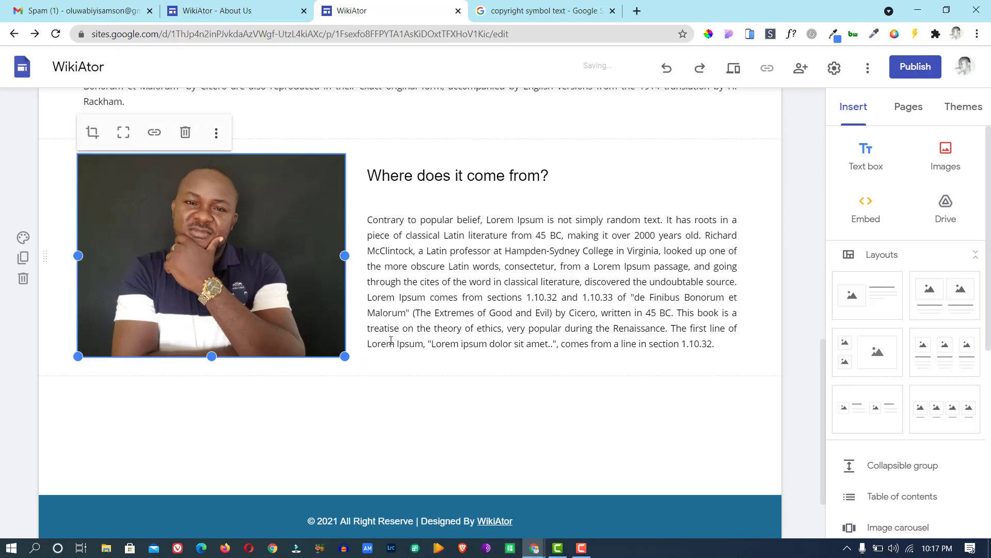
{"action": "left_click", "coordinate": [451, 293]}
{"action": "left_click", "coordinate": [453, 381]}
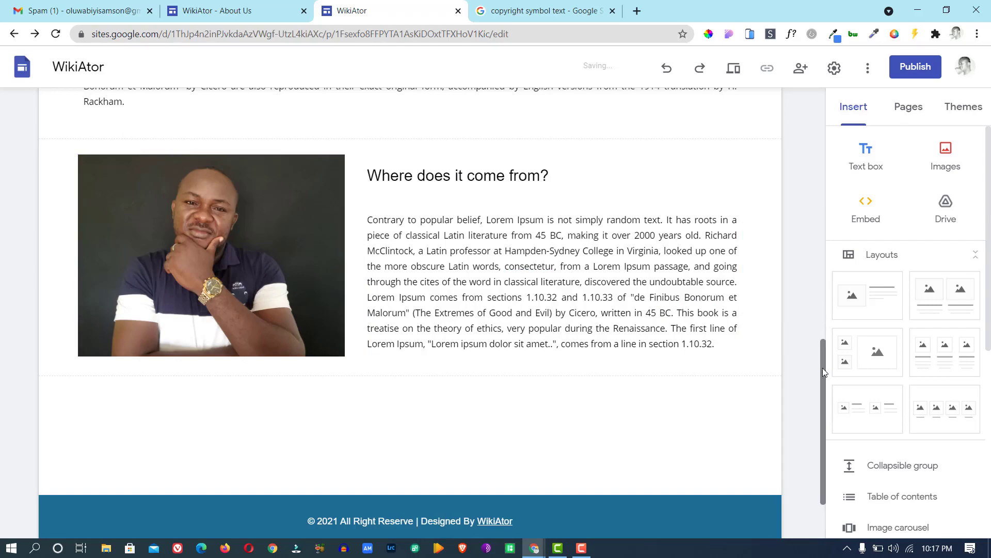
{"action": "left_click_drag", "start_coordinate": [823, 368], "coordinate": [825, 114]}
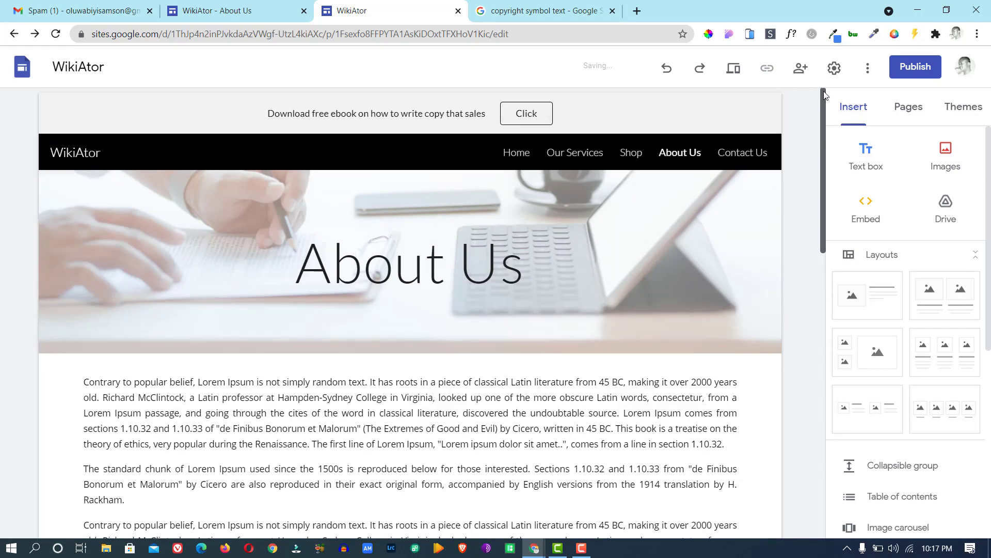
{"action": "left_click", "coordinate": [743, 153]}
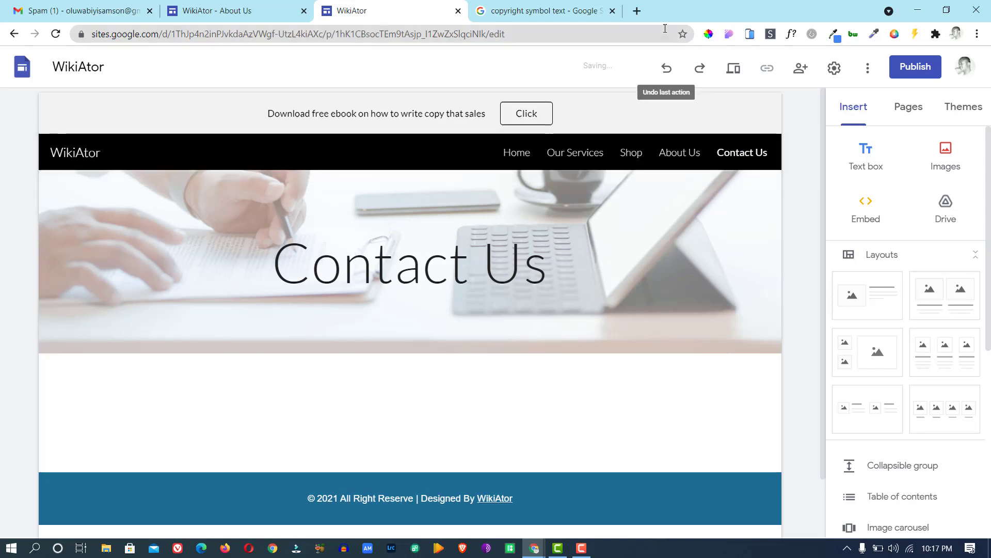
Open Google Drive in a new tab and create a blank Google Form.
{"action": "left_click", "coordinate": [636, 12]}
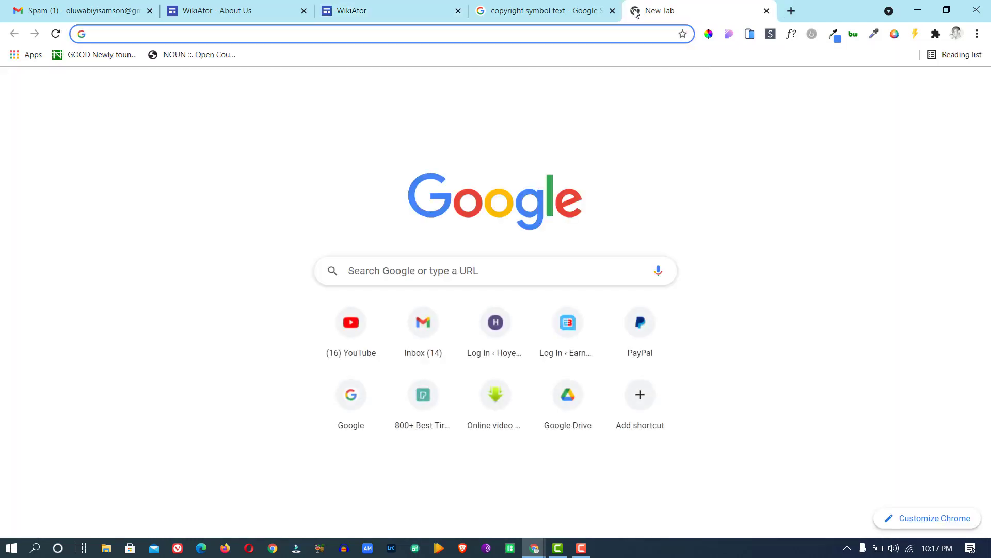
{"action": "type", "text": "drive.goo"}
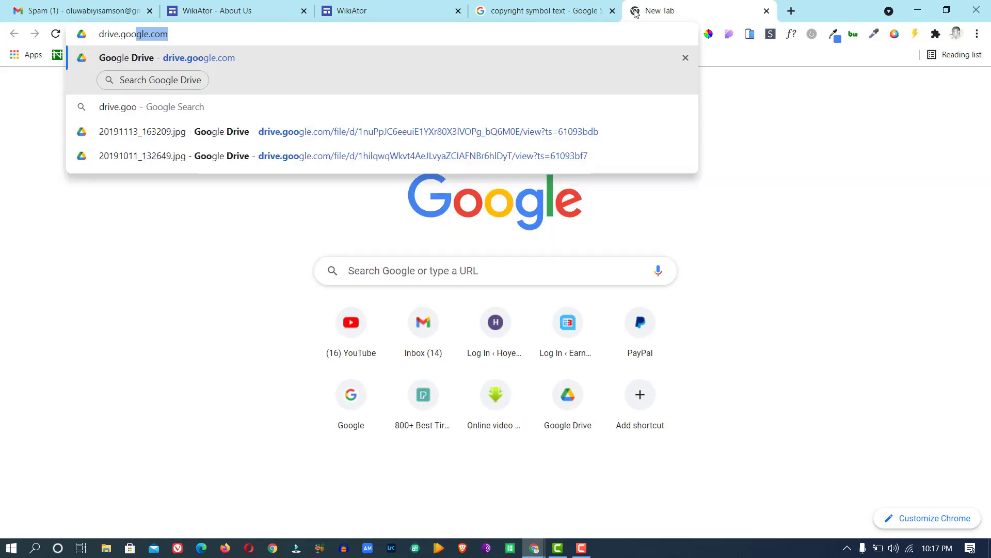
{"action": "key", "text": "Return"}
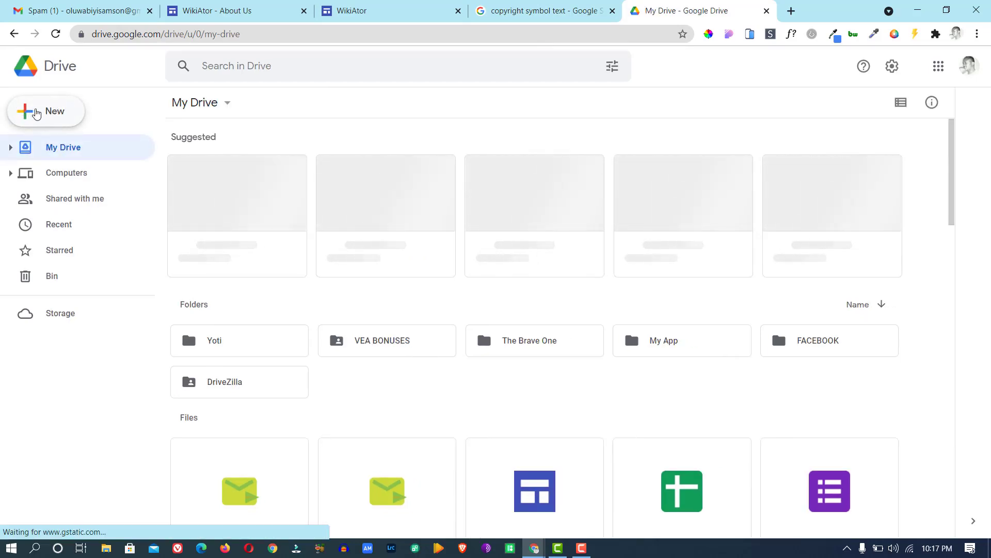
{"action": "left_click", "coordinate": [36, 112]}
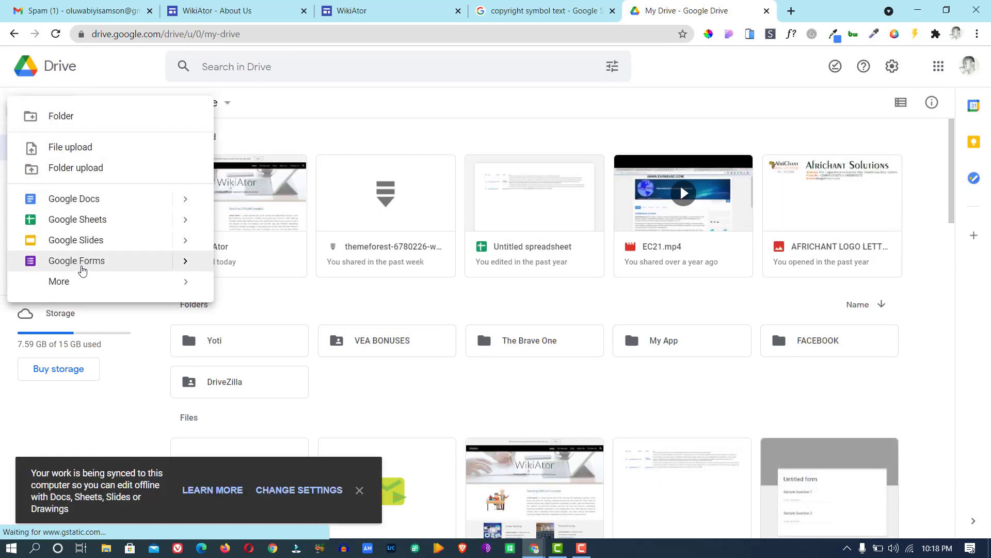
{"action": "left_click", "coordinate": [81, 267]}
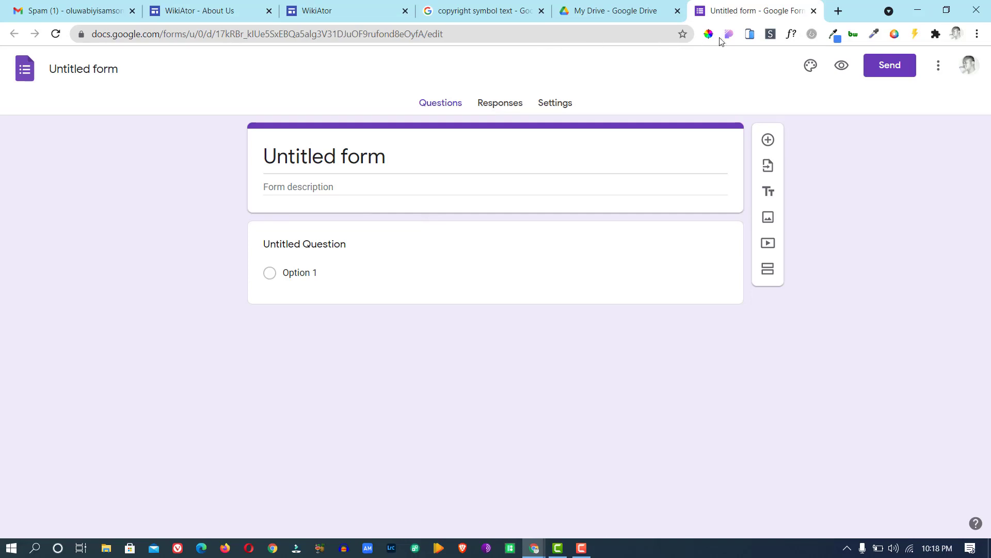
Back in My Drive, start another Google Form from a template.
{"action": "left_click", "coordinate": [593, 10]}
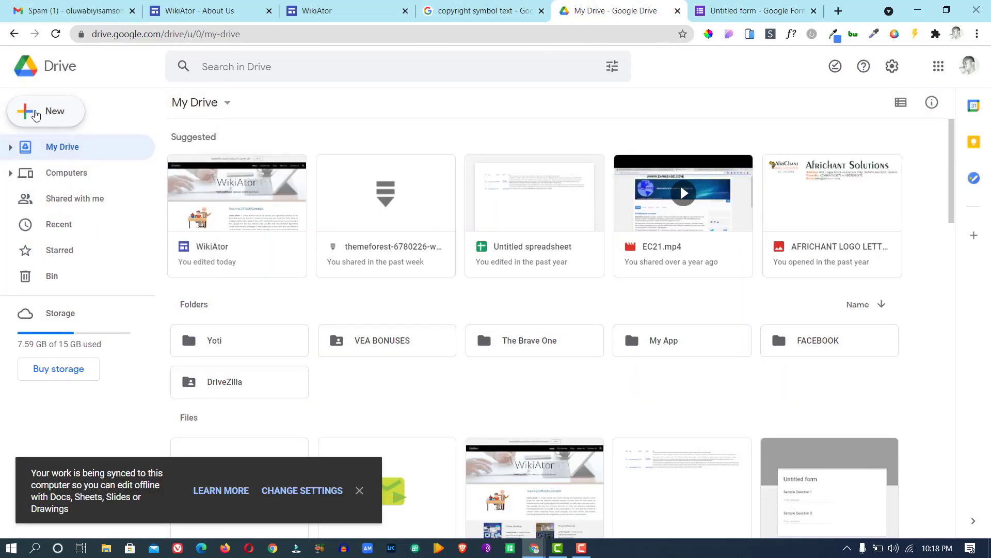
{"action": "left_click", "coordinate": [36, 115]}
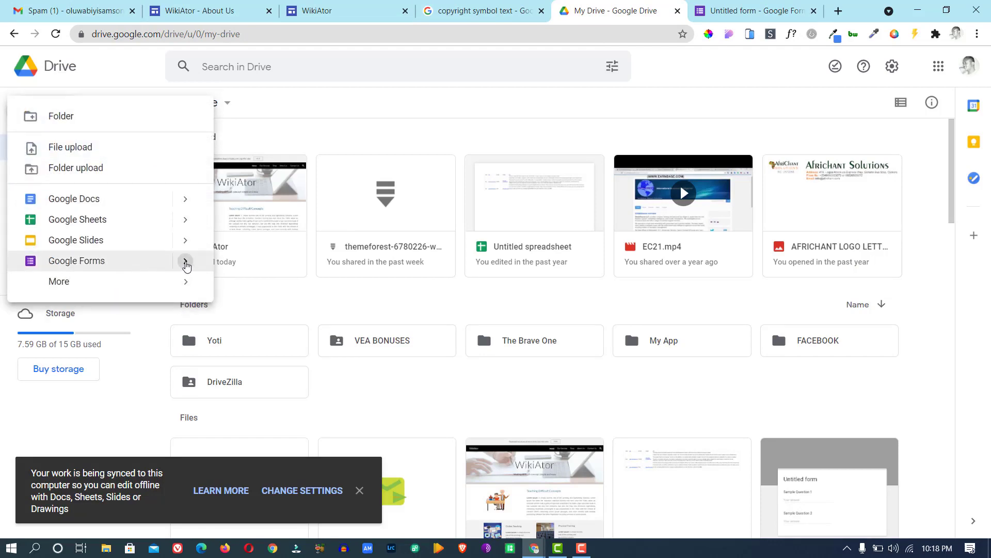
{"action": "mouse_move", "coordinate": [187, 264]}
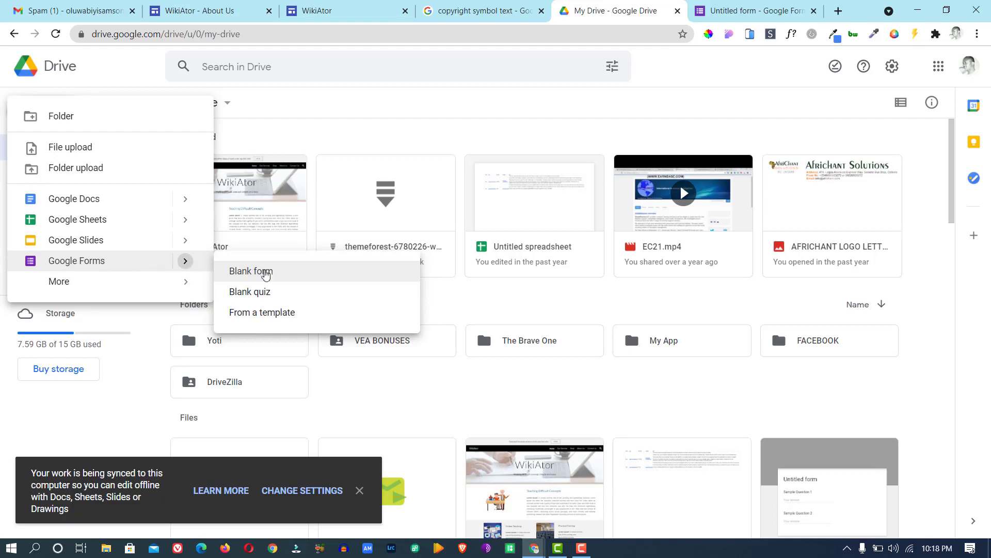
{"action": "left_click", "coordinate": [283, 313]}
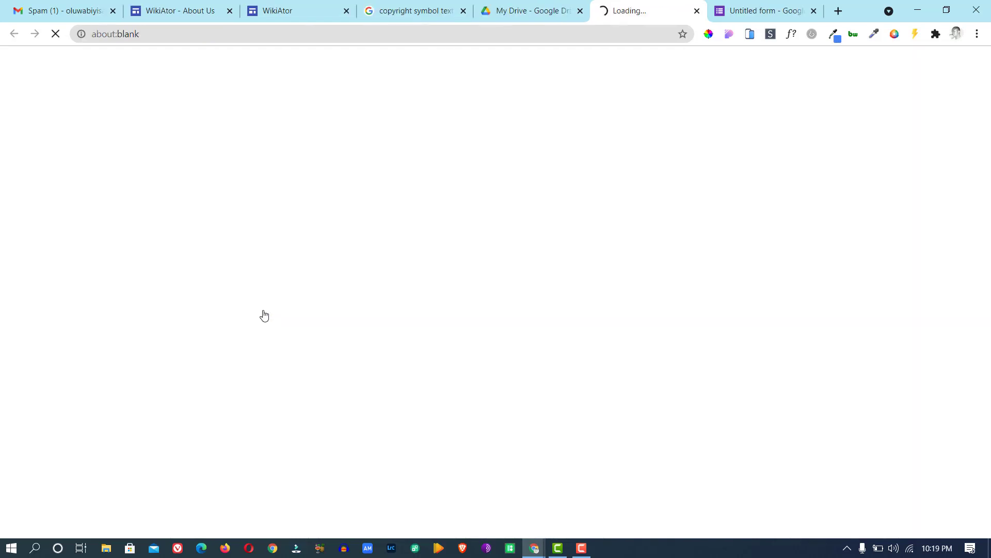
Start a new form from the Contact Information template in the Google Forms gallery.
{"action": "left_click", "coordinate": [758, 15]}
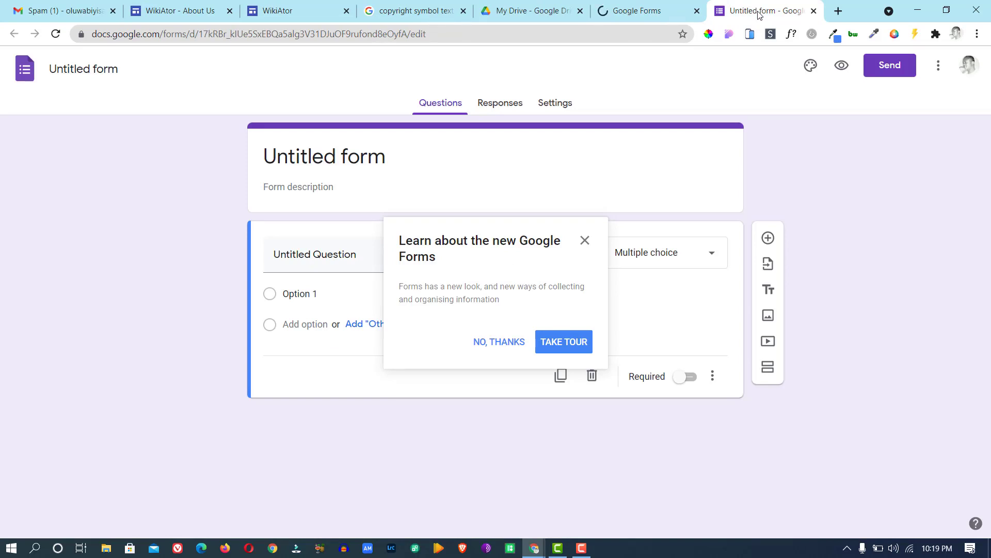
{"action": "left_click", "coordinate": [645, 14]}
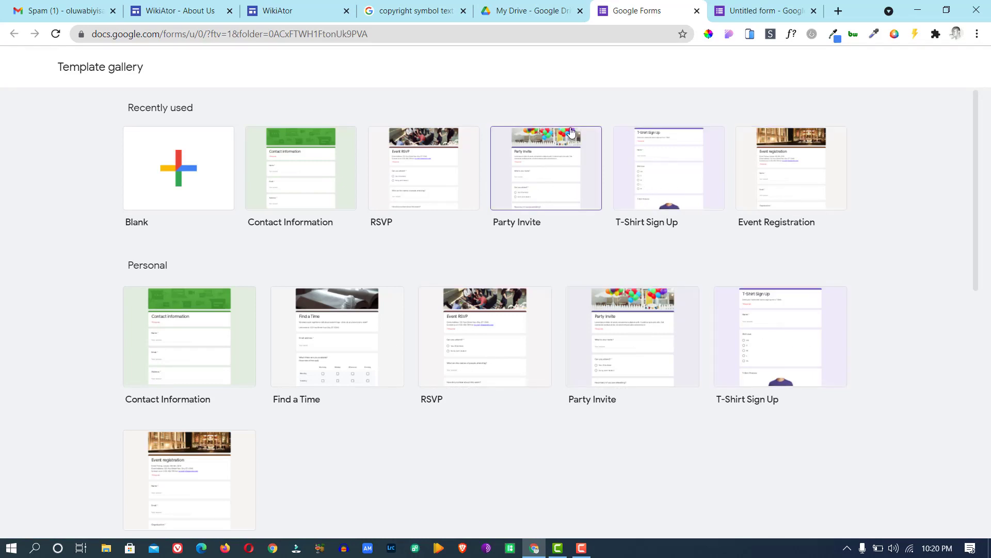
{"action": "left_click", "coordinate": [298, 168]}
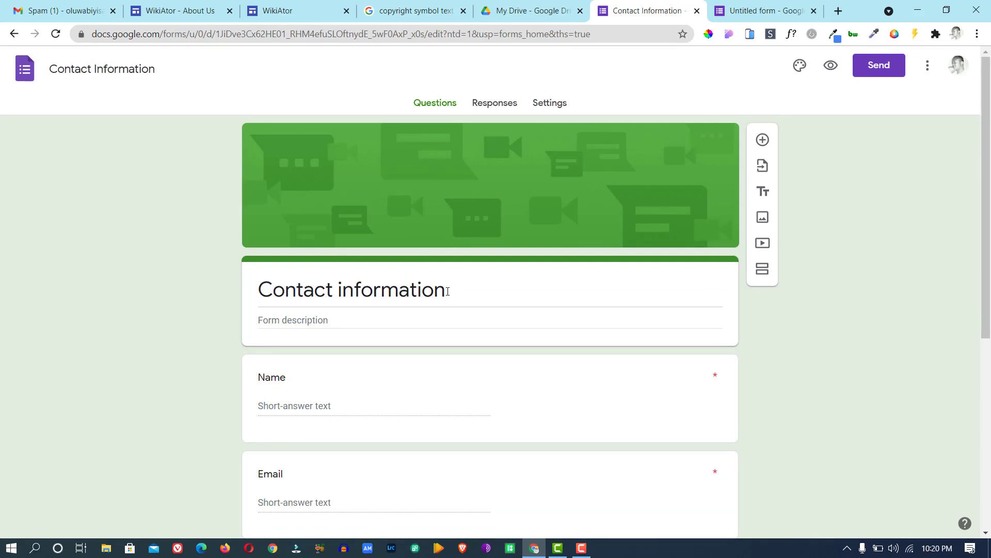
Rename the form title to 'WikiAtor Contact'.
{"action": "left_click_drag", "start_coordinate": [447, 291], "coordinate": [239, 280]}
{"action": "type", "text": "W"}
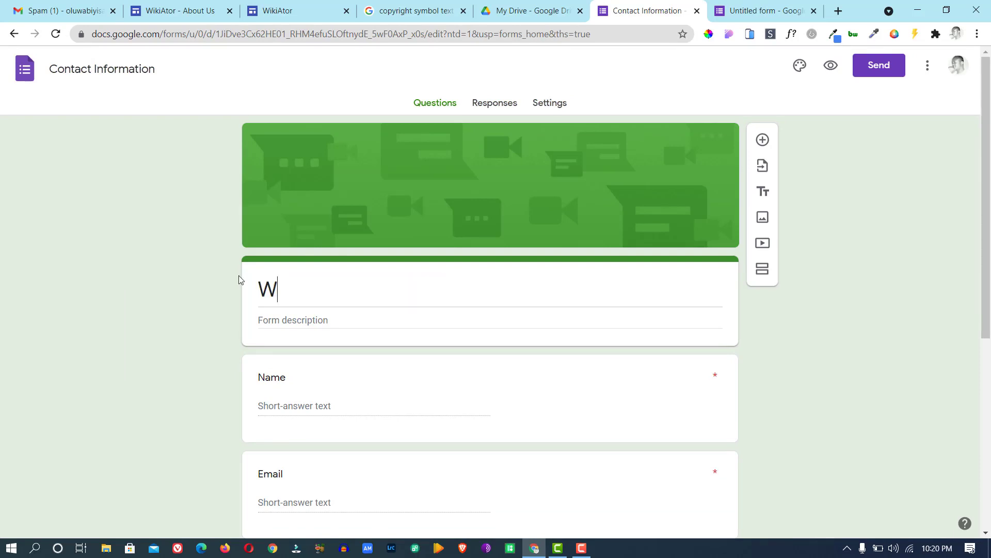
{"action": "type", "text": "ik"}
{"action": "type", "text": "ia"}
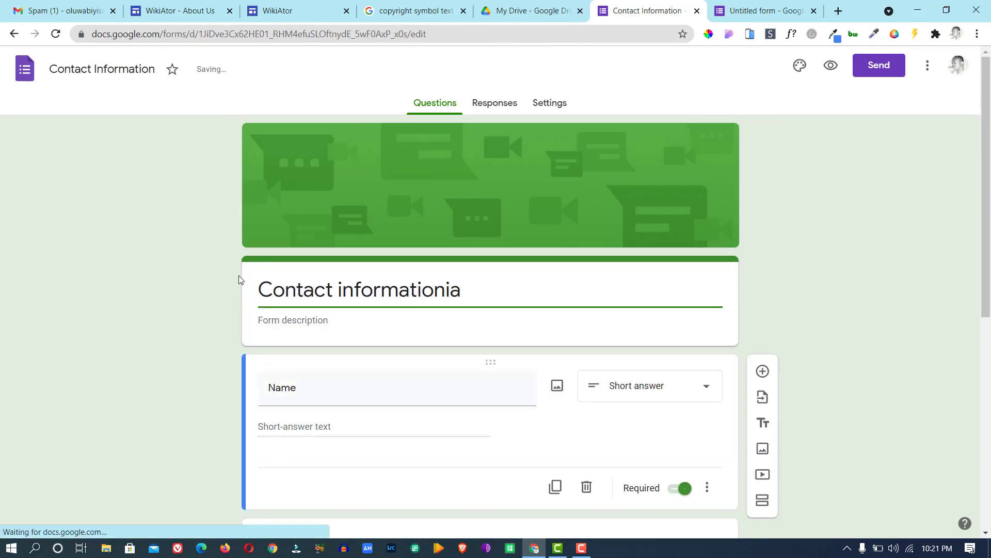
{"action": "key", "text": "BackSpace"}
{"action": "key", "text": "BackSpace"}
{"action": "key", "text": "BackSpace"}
{"action": "key", "text": "BackSpace"}
{"action": "key", "text": "BackSpace"}
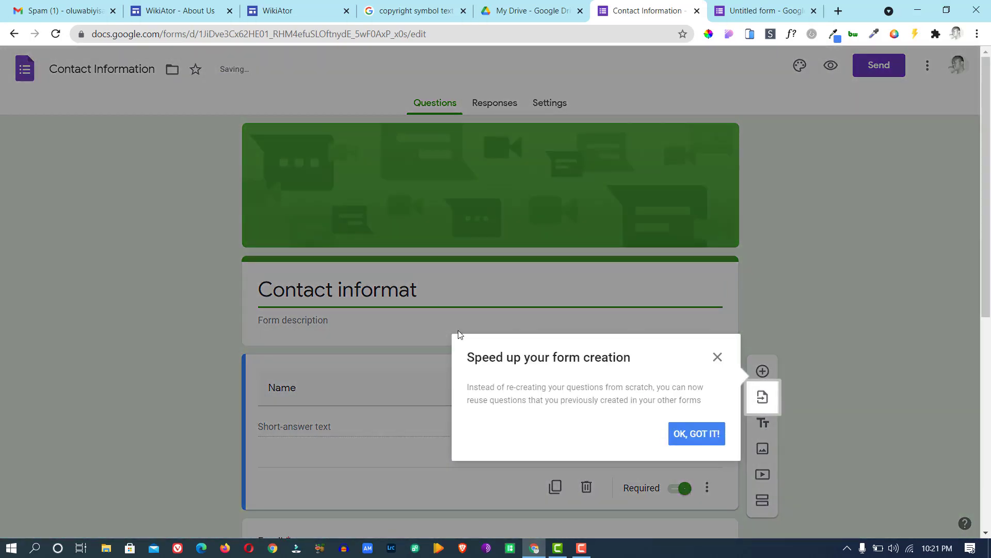
{"action": "left_click", "coordinate": [718, 358]}
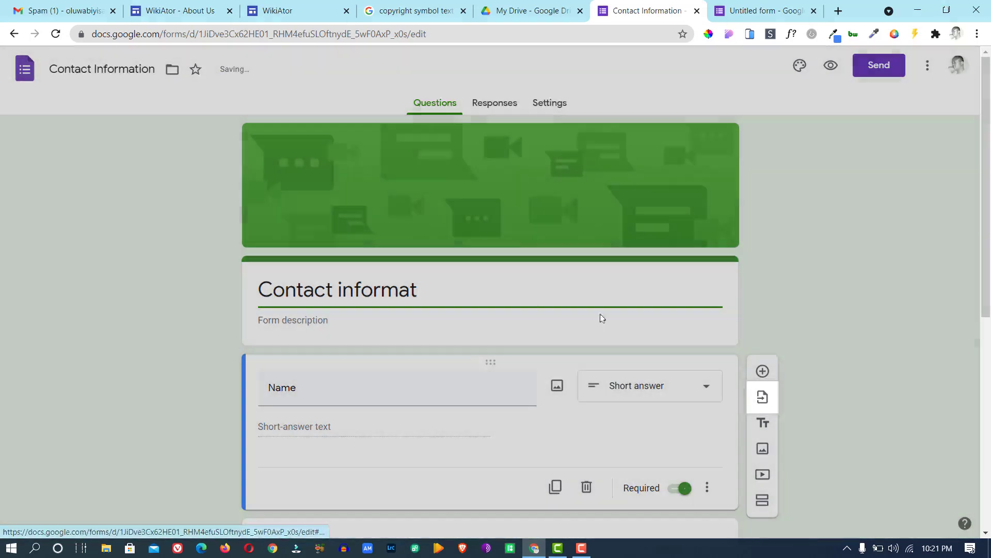
{"action": "left_click_drag", "start_coordinate": [485, 287], "coordinate": [205, 288]}
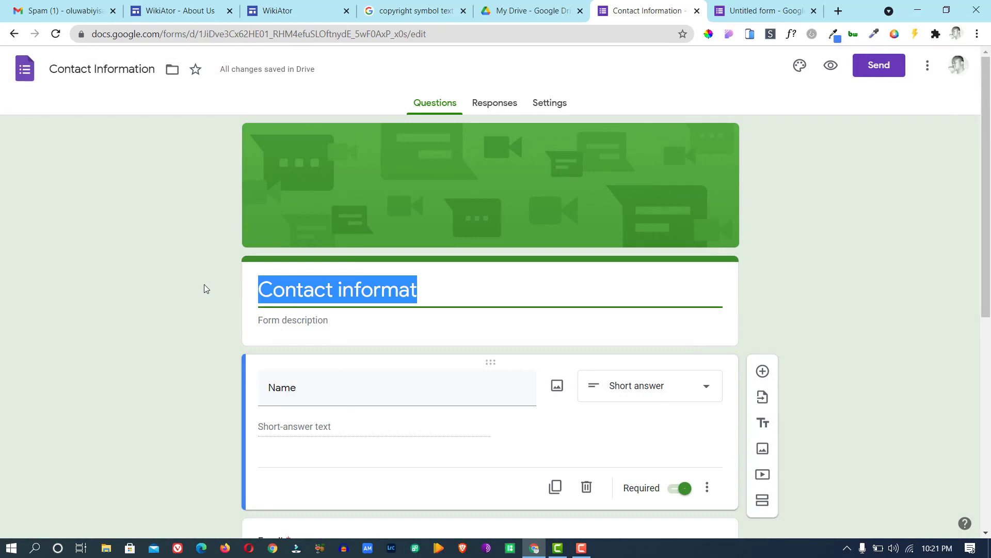
{"action": "type", "text": "Wikia"}
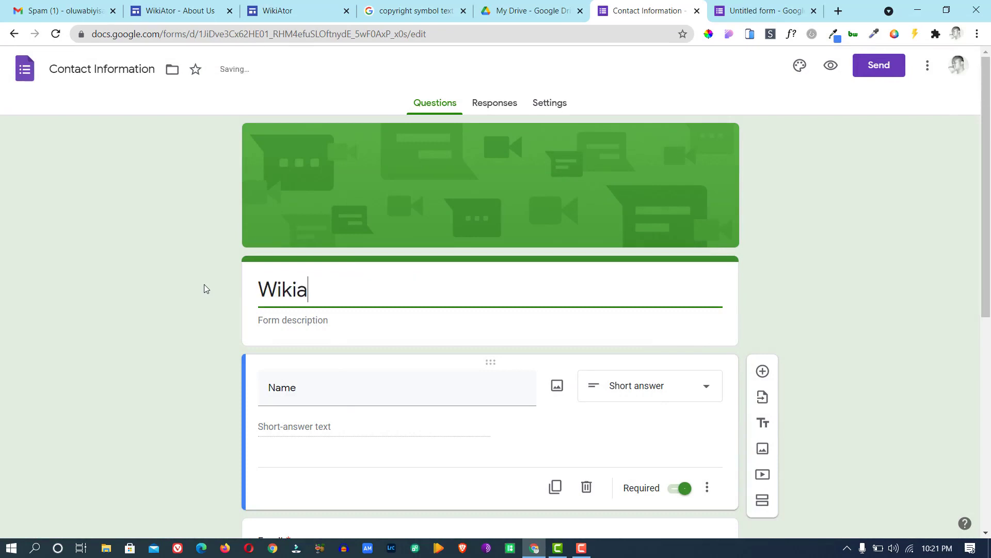
{"action": "key", "text": "BackSpace"}
{"action": "type", "text": "Ator Contac"}
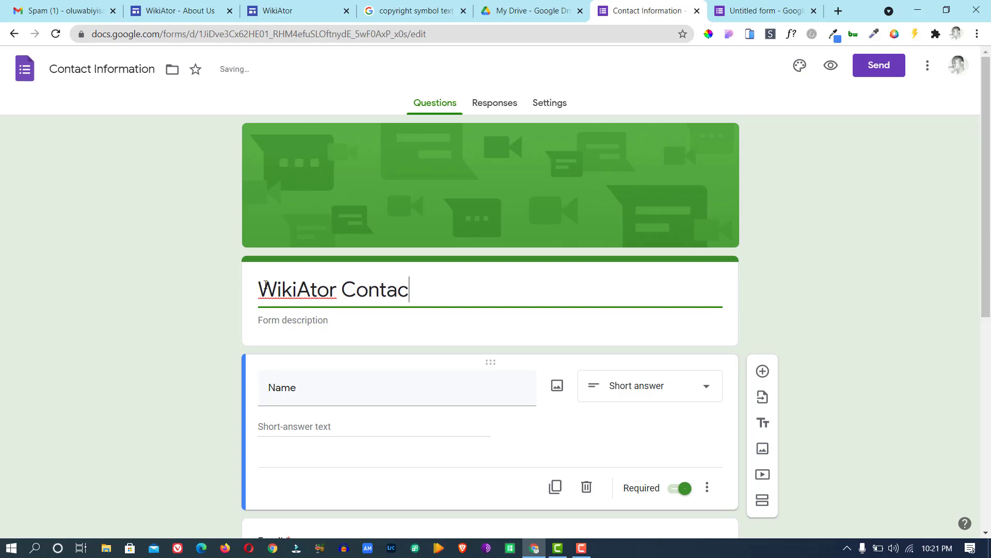
{"action": "type", "text": "t"}
Enter 'Contact Us Form' as the form description.
{"action": "left_click", "coordinate": [293, 323]}
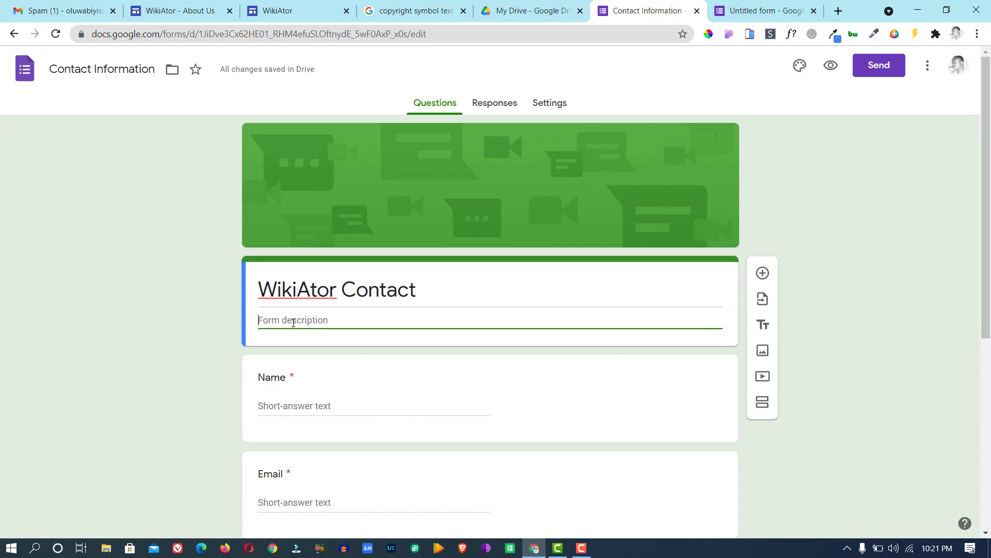
{"action": "type", "text": "Conta"}
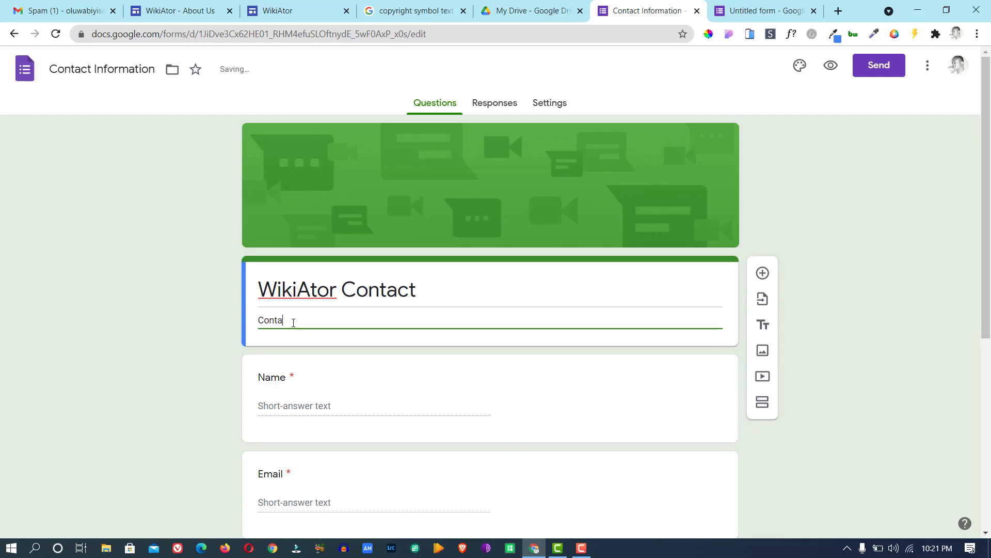
{"action": "type", "text": "ct Us For"}
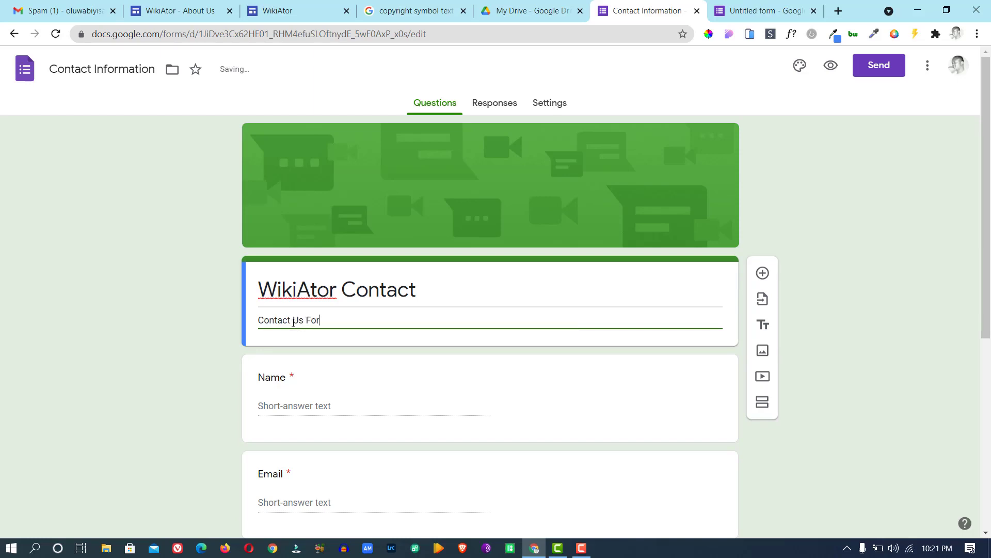
{"action": "type", "text": "m"}
{"action": "scroll", "coordinate": [988, 347], "scroll_direction": "down", "scroll_amount": 2}
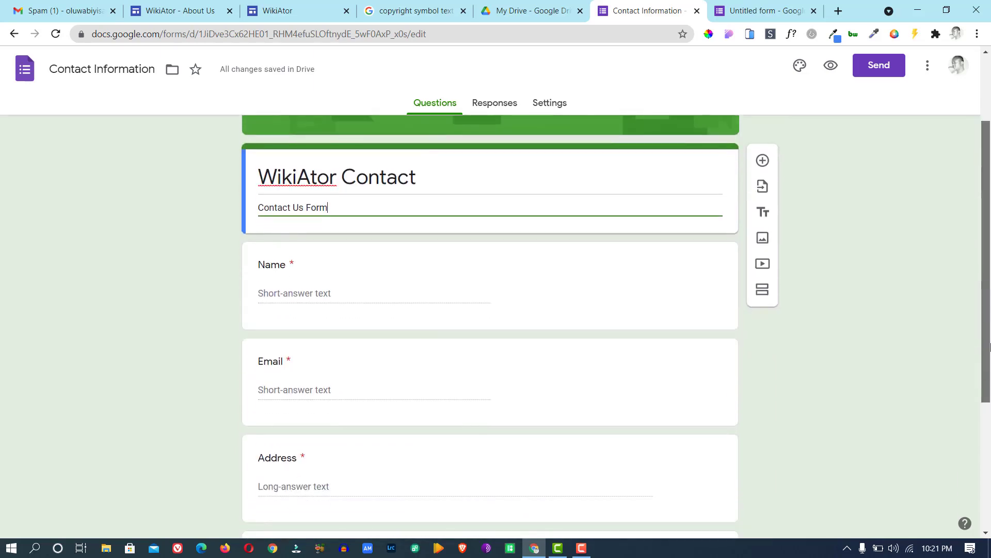
Delete the Address and Phone number questions from the form.
{"action": "scroll", "coordinate": [988, 347], "scroll_direction": "down", "scroll_amount": 2}
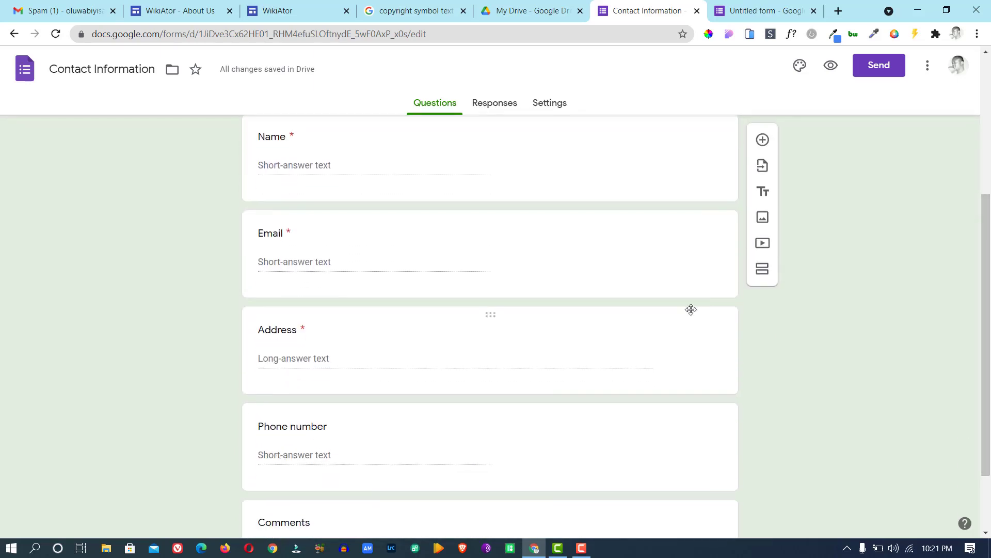
{"action": "left_click", "coordinate": [665, 335]}
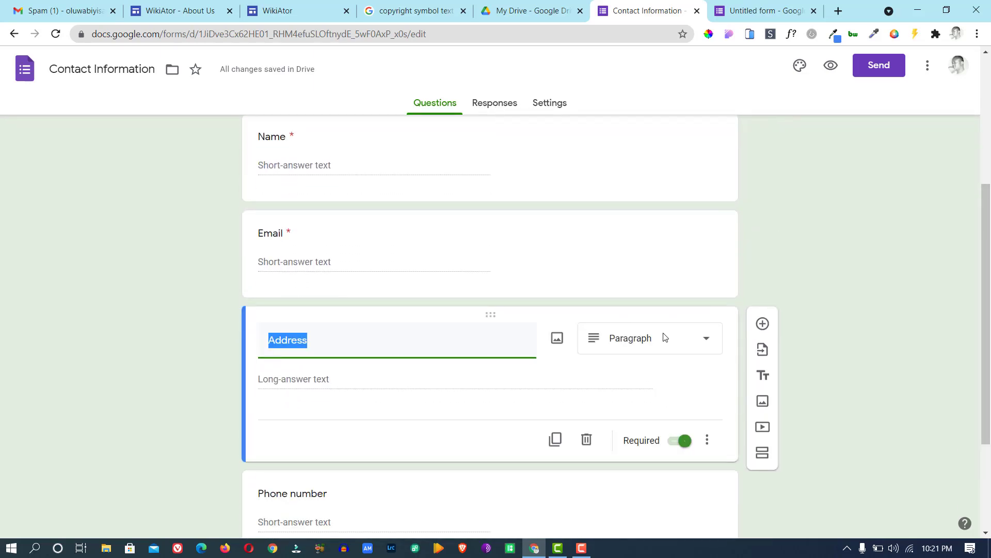
{"action": "left_click", "coordinate": [586, 439]}
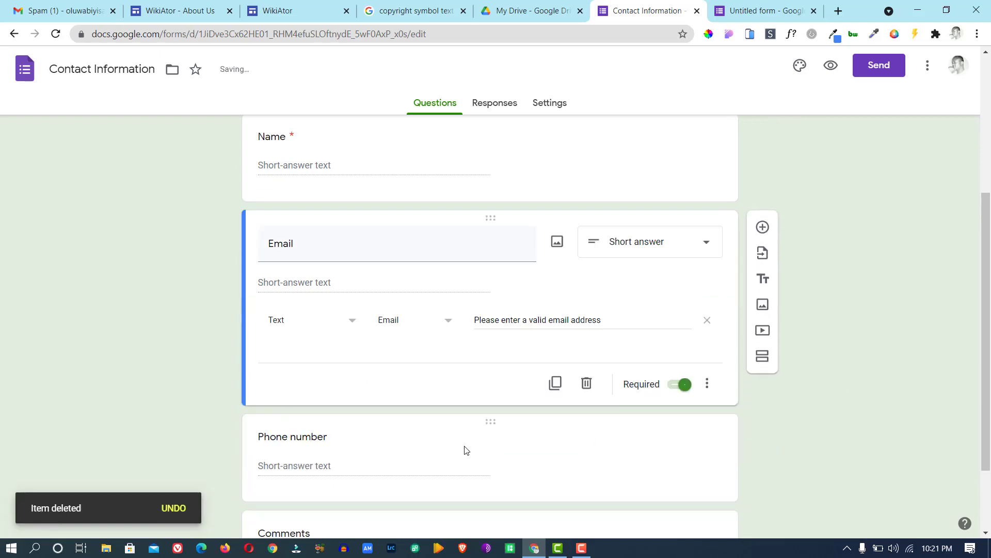
{"action": "left_click", "coordinate": [466, 450]}
{"action": "left_click", "coordinate": [585, 441]}
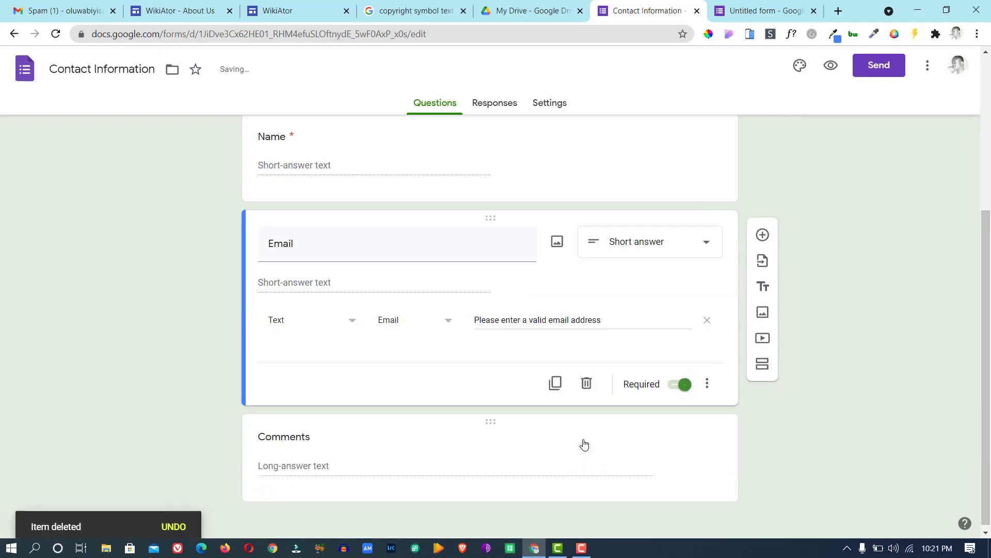
Retitle the Comments question to 'Message'.
{"action": "left_click", "coordinate": [306, 436]}
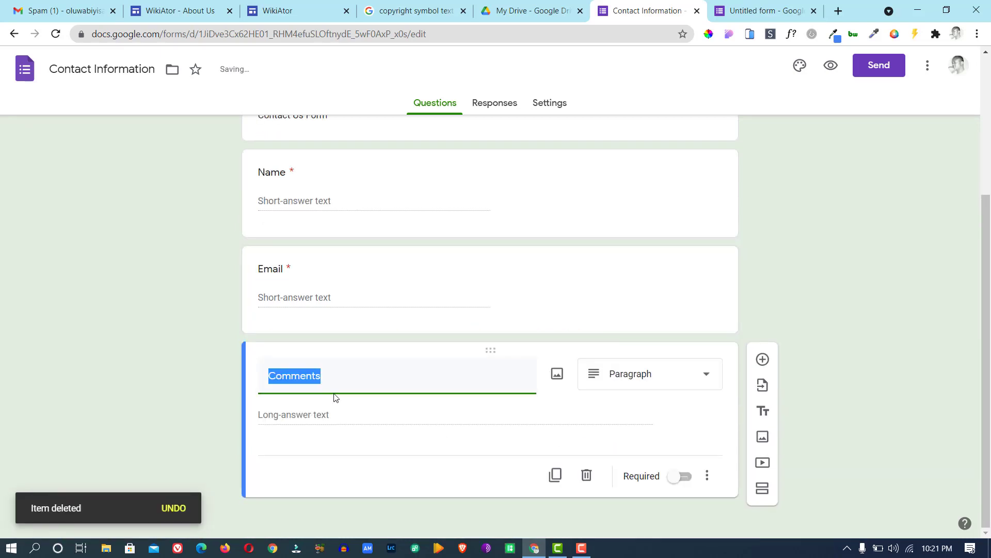
{"action": "type", "text": "Me"}
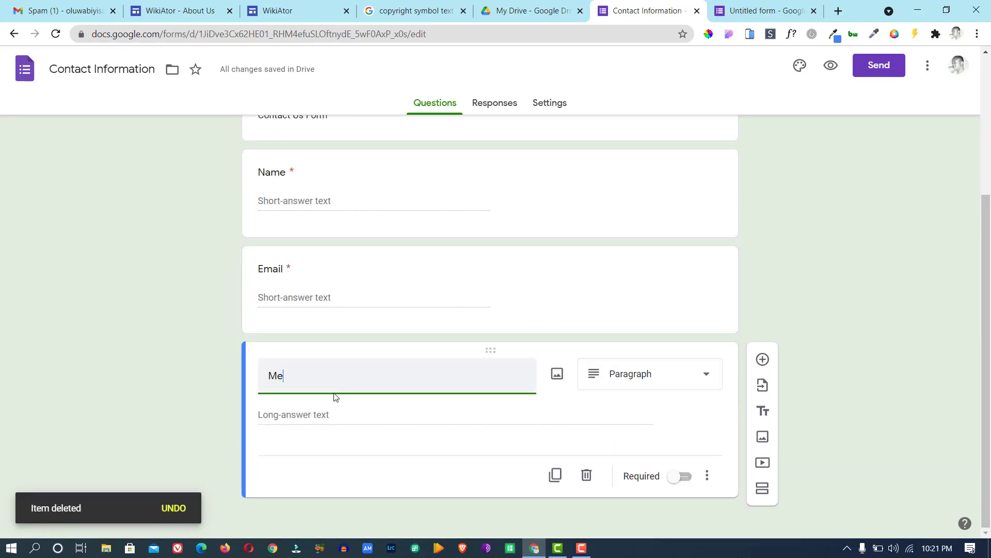
{"action": "type", "text": "ssage"}
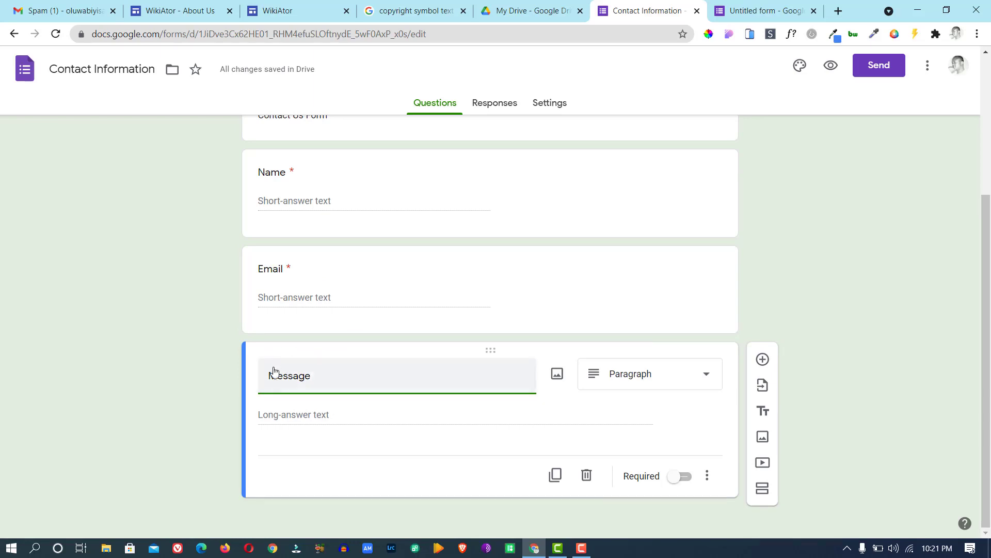
{"action": "left_click", "coordinate": [338, 417]}
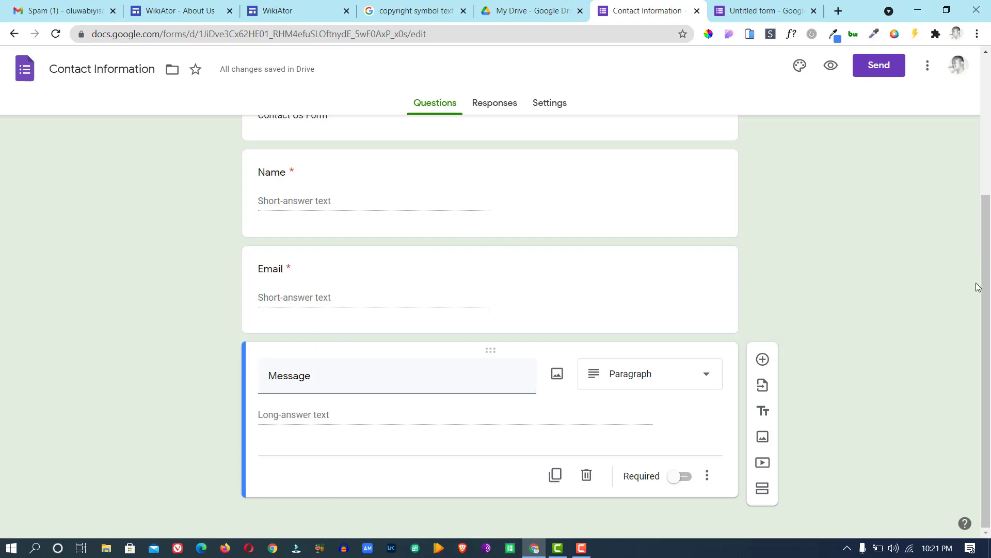
{"action": "mouse_move", "coordinate": [984, 295]}
{"action": "left_mouse_down"}
{"action": "mouse_move", "coordinate": [986, 229]}
{"action": "mouse_move", "coordinate": [989, 295]}
{"action": "left_mouse_up"}
{"action": "left_click", "coordinate": [497, 157]}
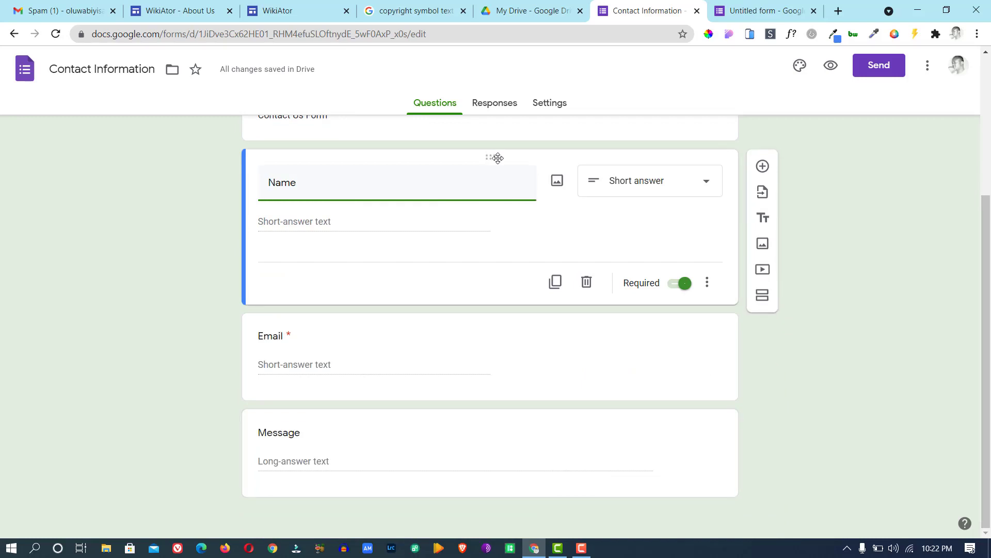
Duplicate the Name question as 'Subject' and place it below Email.
{"action": "left_click", "coordinate": [556, 282]}
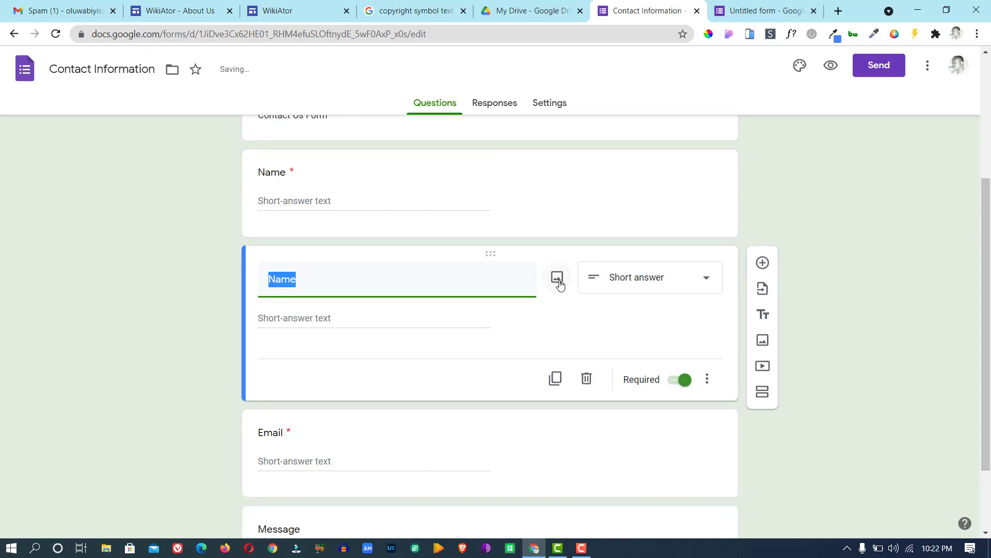
{"action": "type", "text": "Sudject"}
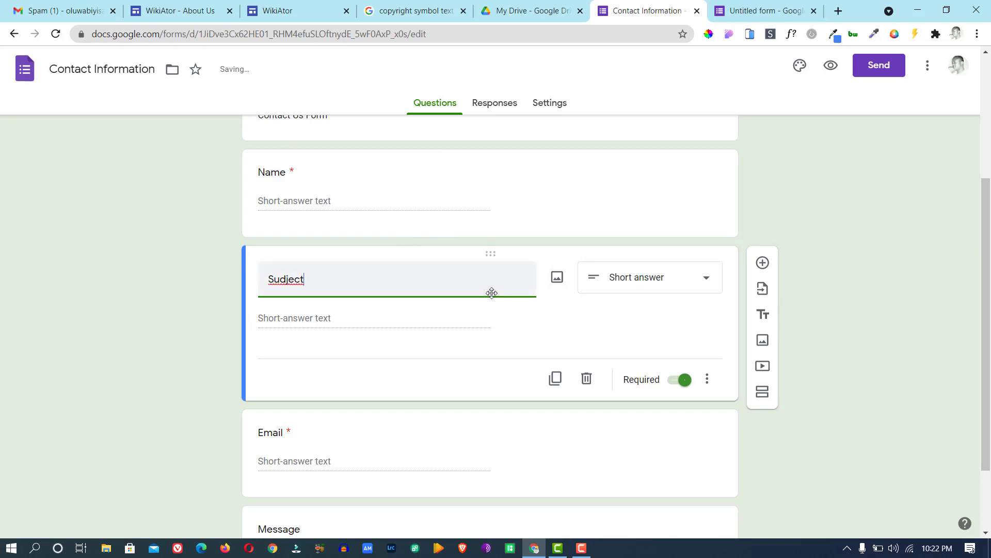
{"action": "left_click_drag", "start_coordinate": [491, 293], "coordinate": [484, 356]}
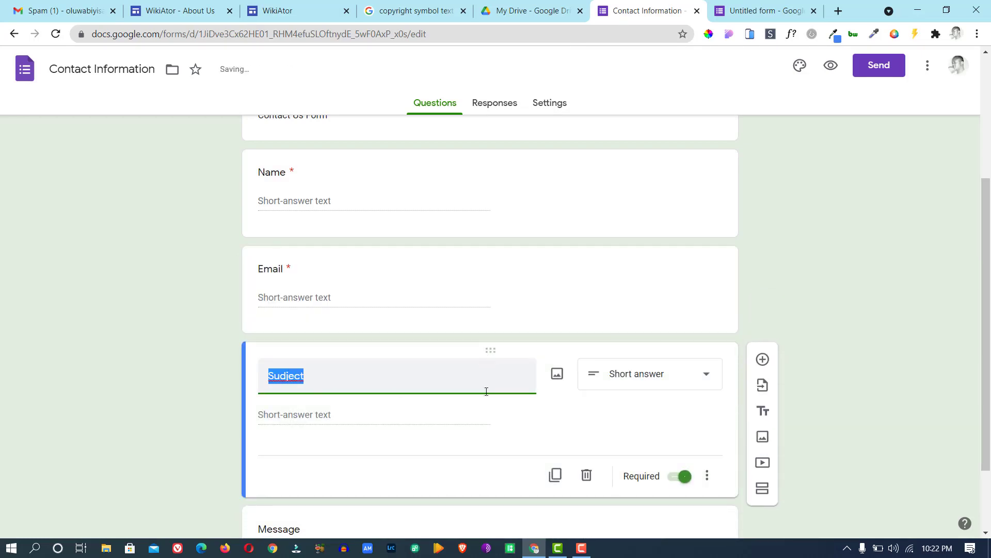
{"action": "right_click", "coordinate": [286, 376]}
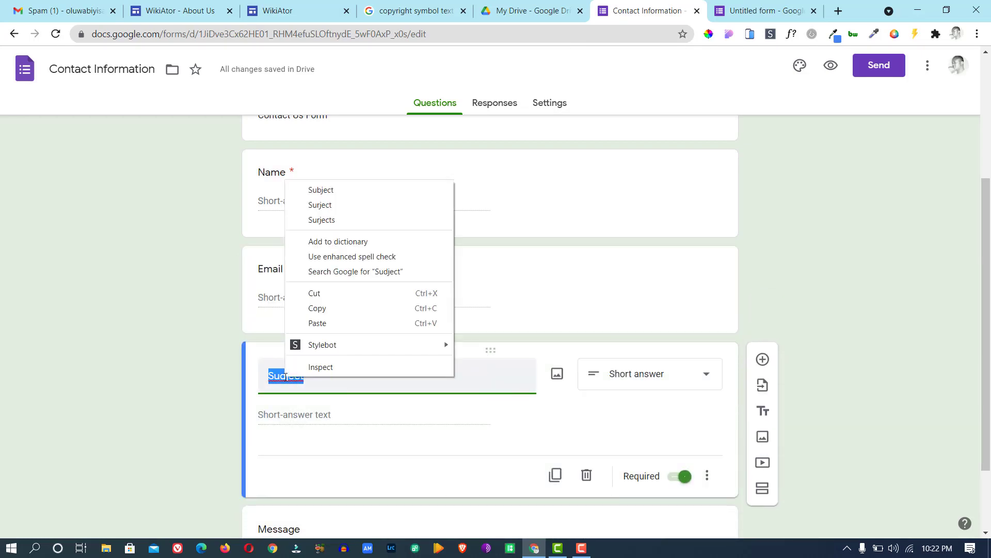
{"action": "left_click", "coordinate": [334, 191]}
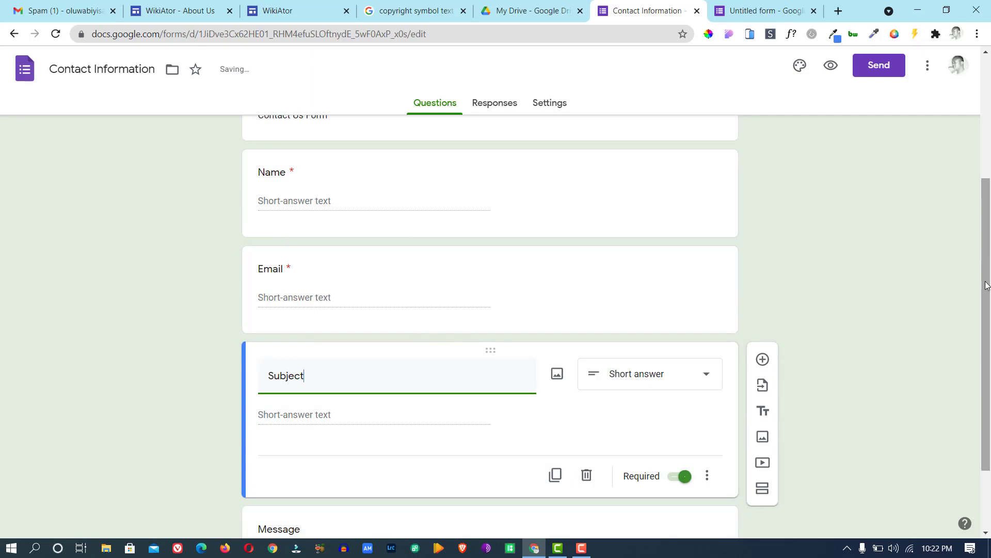
{"action": "left_click_drag", "start_coordinate": [986, 285], "coordinate": [970, 364]}
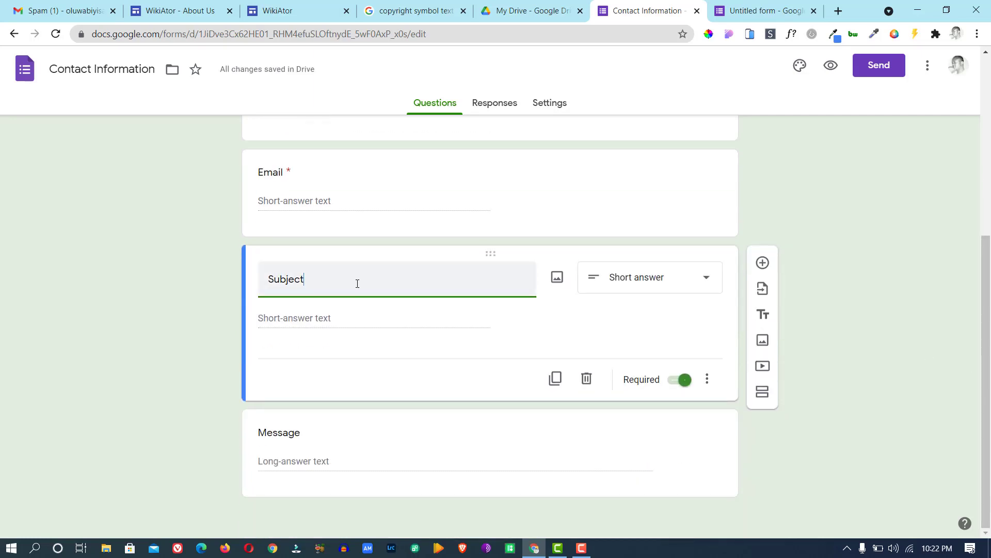
Turn on Required for the Message question.
{"action": "left_click", "coordinate": [329, 442]}
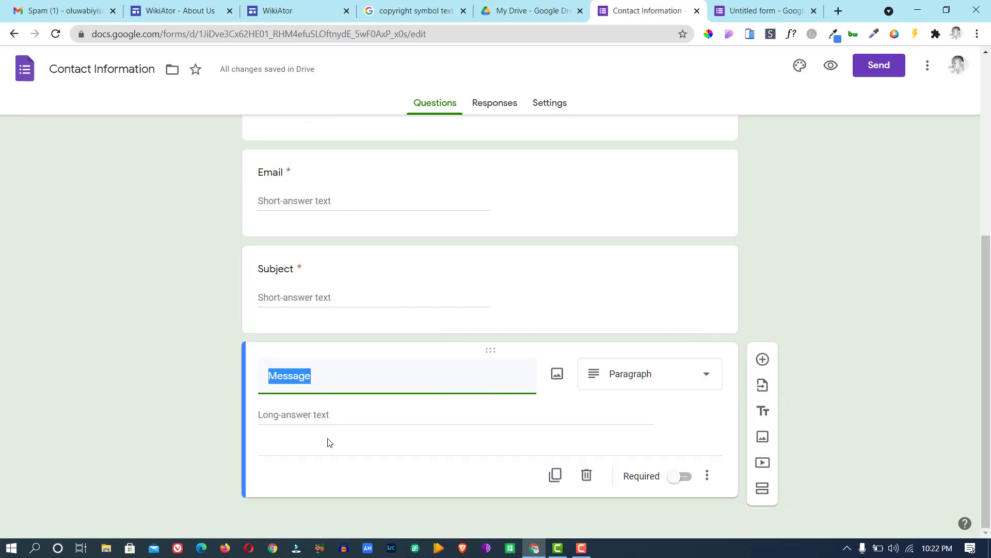
{"action": "left_click", "coordinate": [684, 476]}
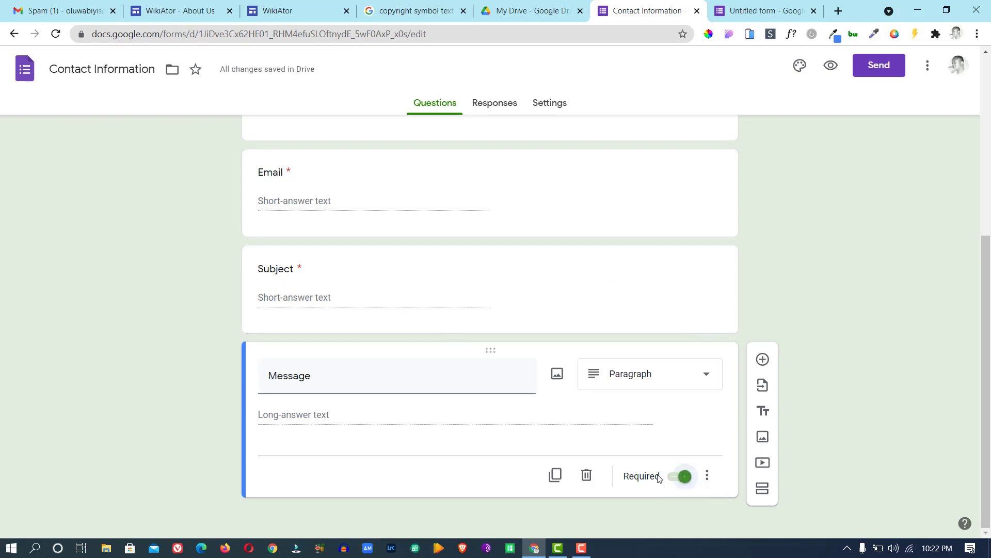
{"action": "left_click", "coordinate": [677, 479]}
{"action": "left_click", "coordinate": [678, 479]}
{"action": "scroll", "coordinate": [967, 190], "scroll_direction": "up", "scroll_amount": 6}
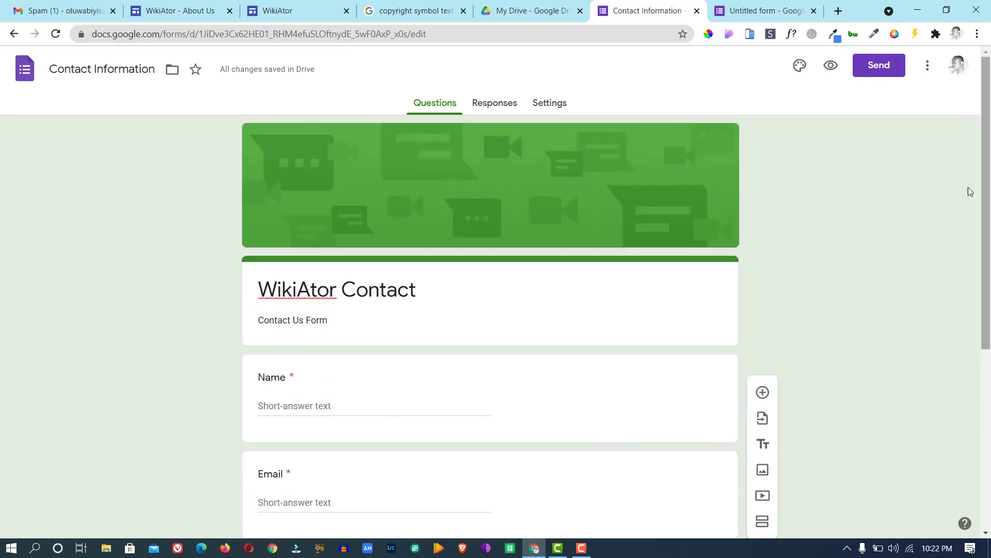
{"action": "left_click", "coordinate": [876, 72]}
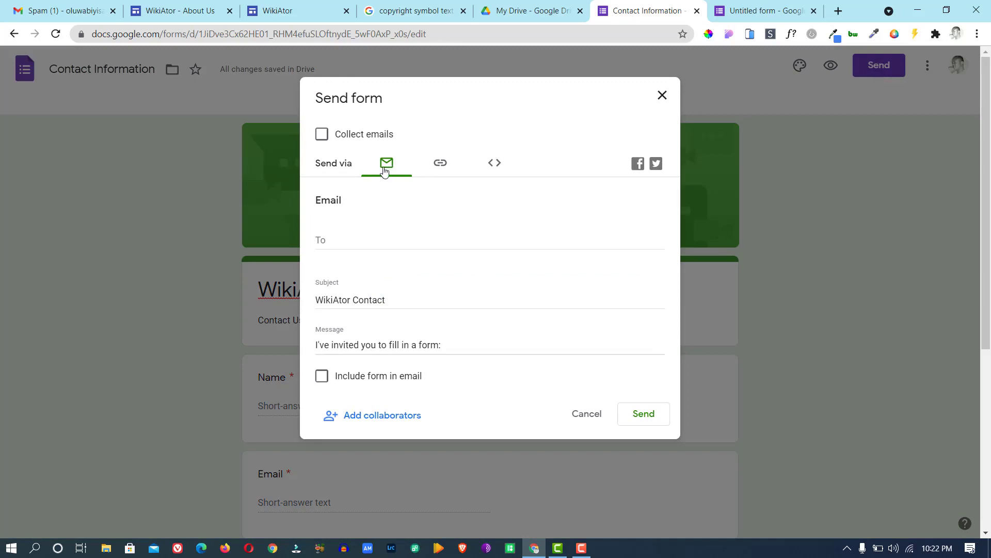
{"action": "left_click", "coordinate": [335, 242]}
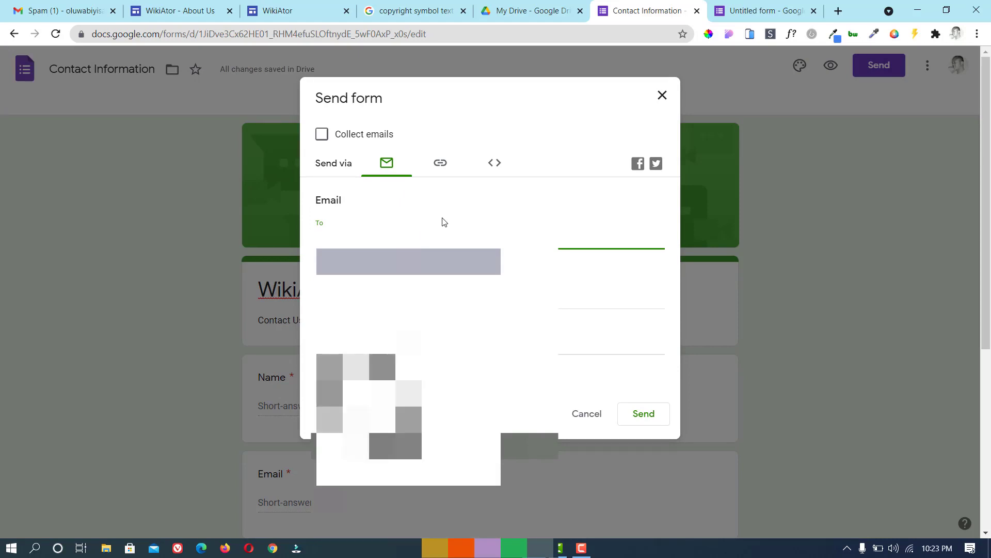
{"action": "left_click", "coordinate": [654, 424]}
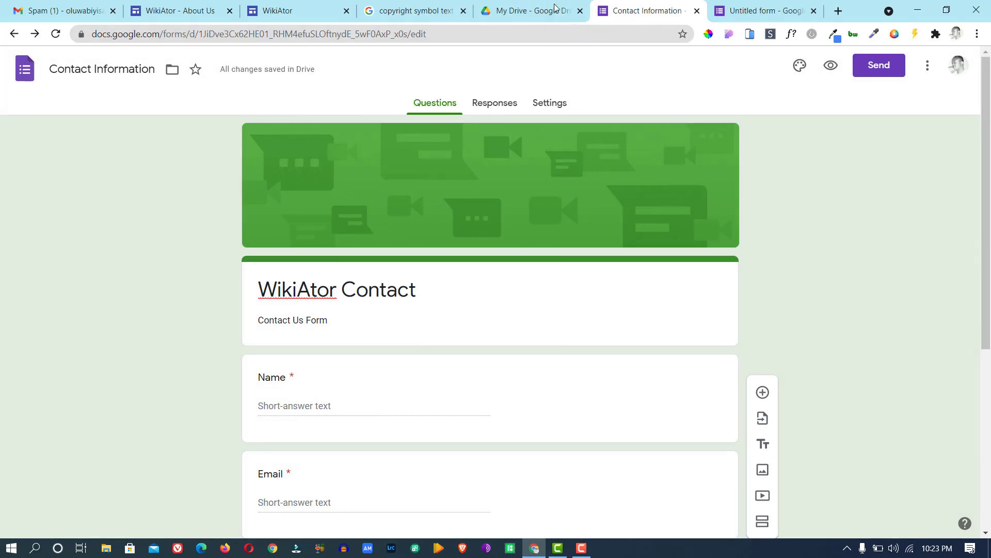
Insert the Contact Information form from the Forms panel onto the Contact Us page.
{"action": "left_click", "coordinate": [272, 9]}
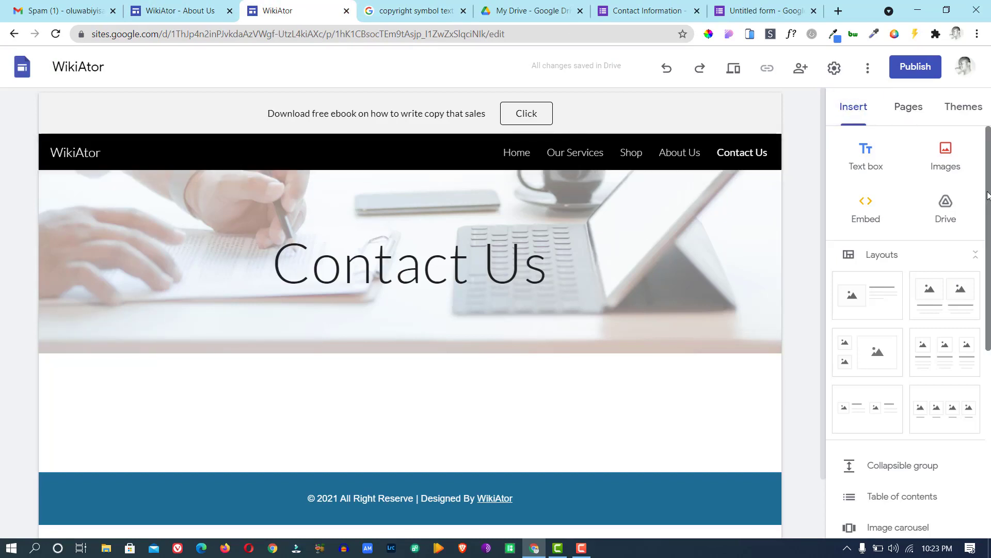
{"action": "left_click_drag", "start_coordinate": [987, 192], "coordinate": [989, 384]}
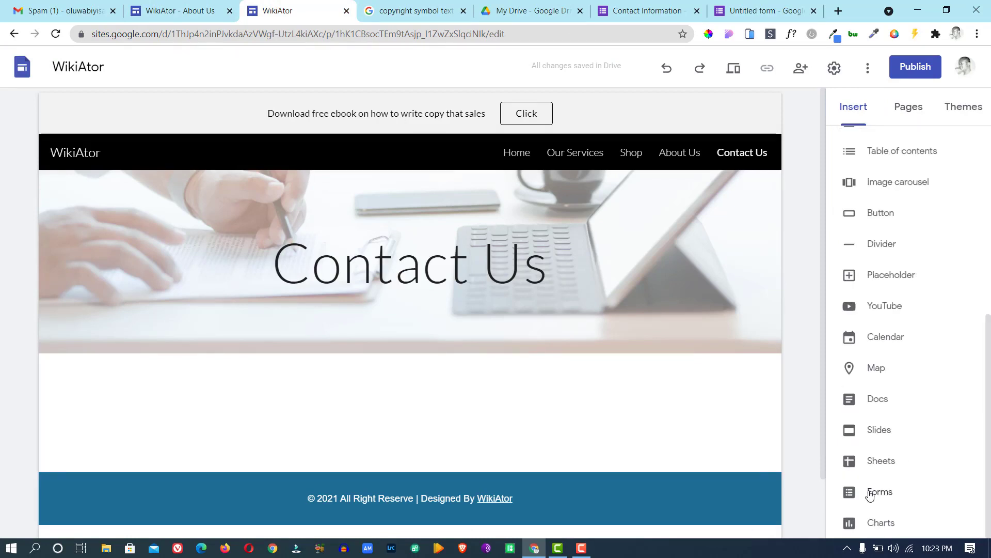
{"action": "left_click", "coordinate": [870, 494]}
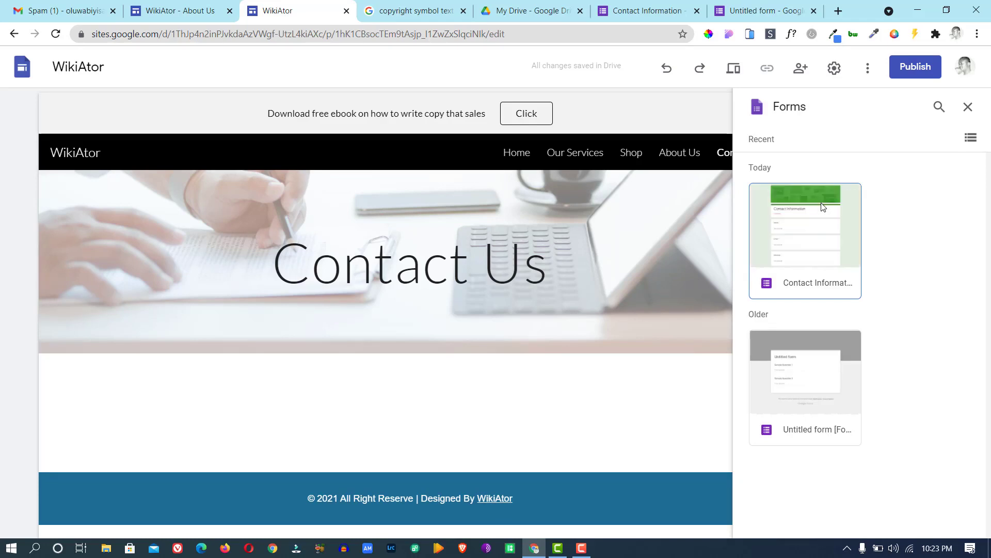
{"action": "left_click", "coordinate": [823, 233]}
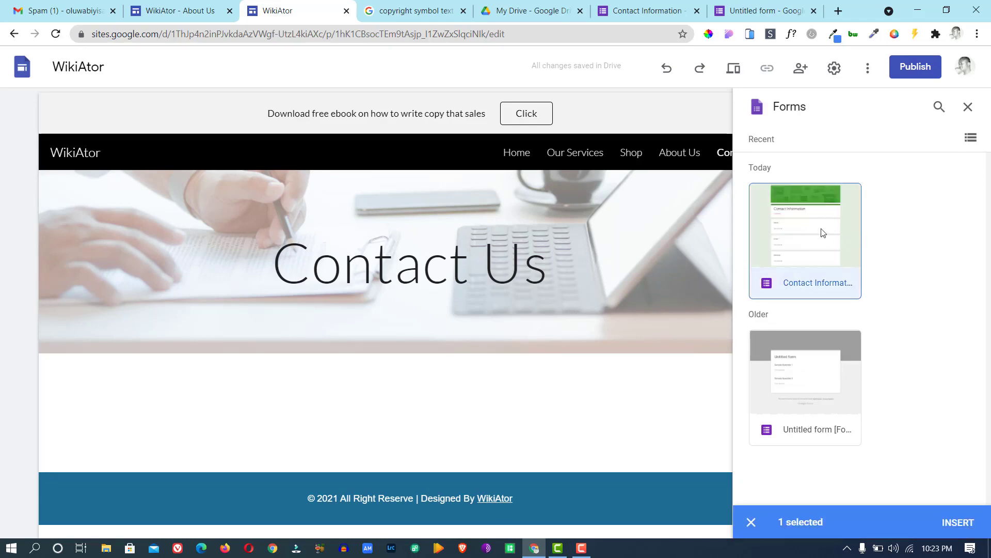
{"action": "left_click", "coordinate": [823, 233]}
{"action": "left_click", "coordinate": [823, 232]}
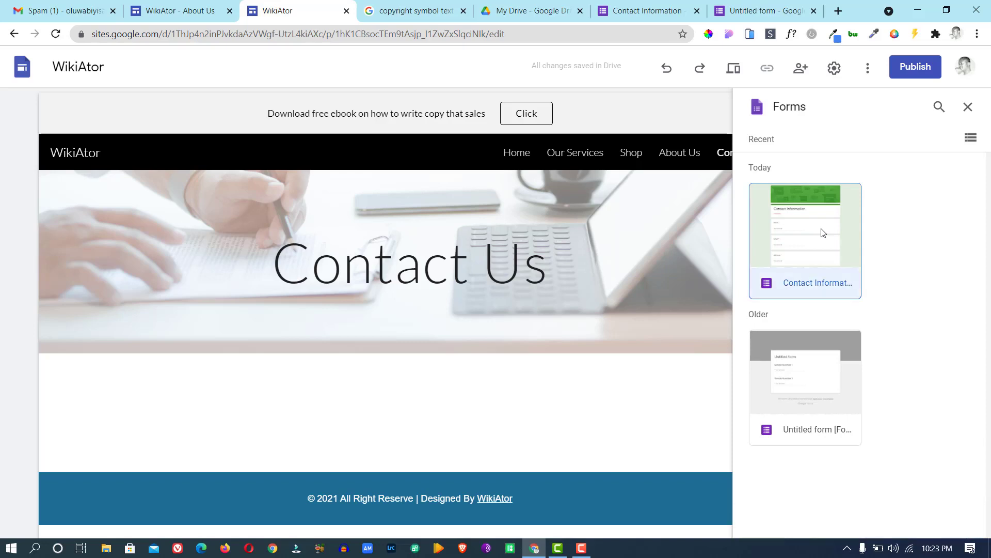
{"action": "left_click", "coordinate": [958, 523]}
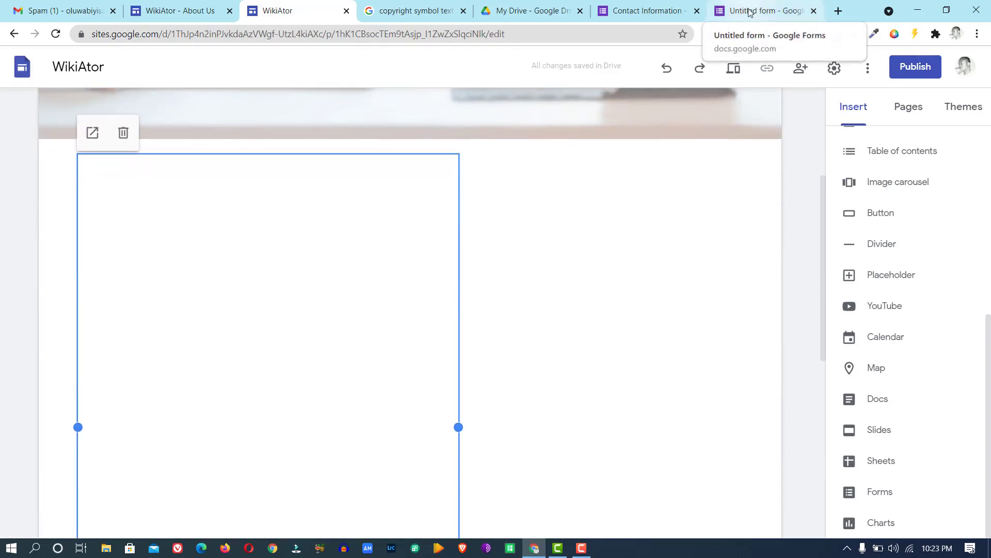
Resize the embedded form to span the page width and tall enough to show Submit.
{"action": "left_click", "coordinate": [666, 11]}
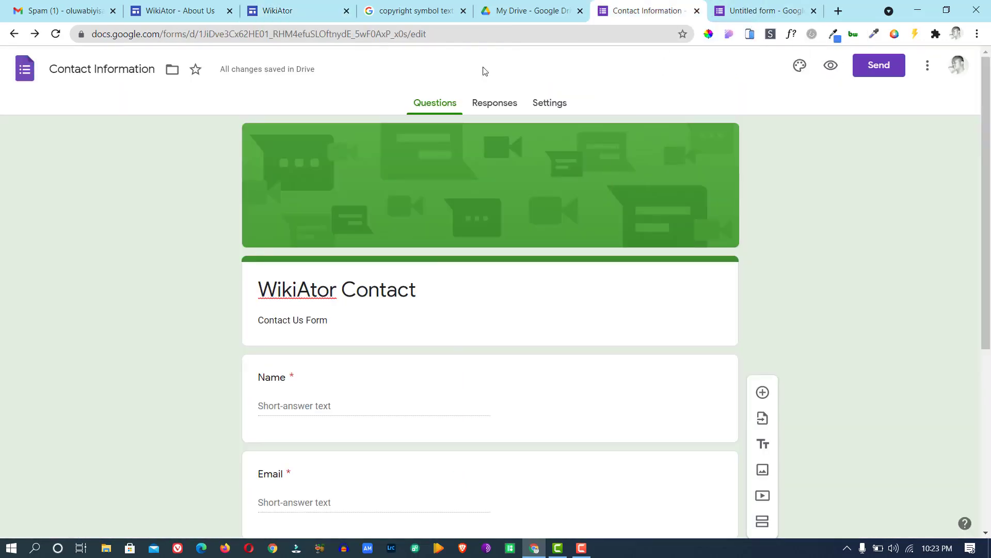
{"action": "left_click", "coordinate": [278, 11]}
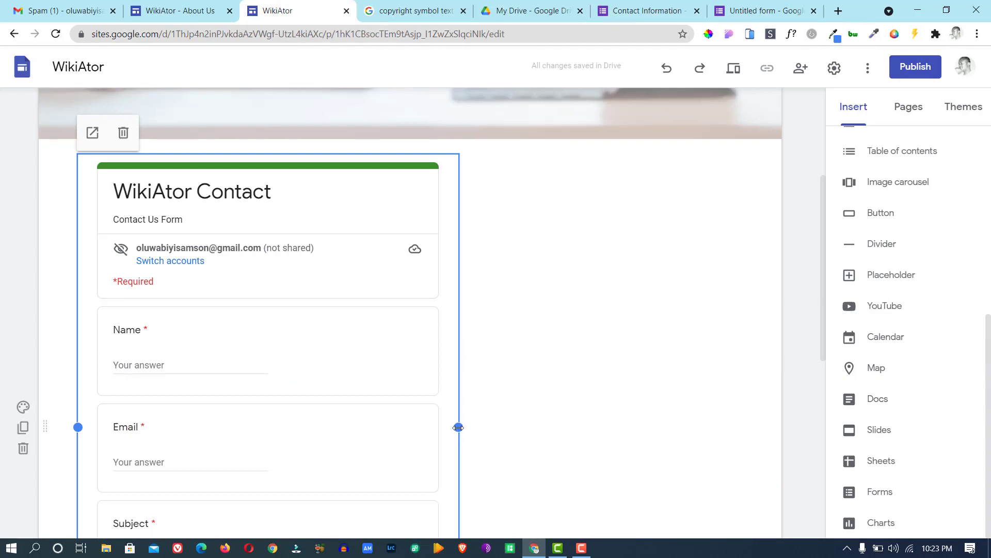
{"action": "left_click_drag", "start_coordinate": [459, 427], "coordinate": [751, 400]}
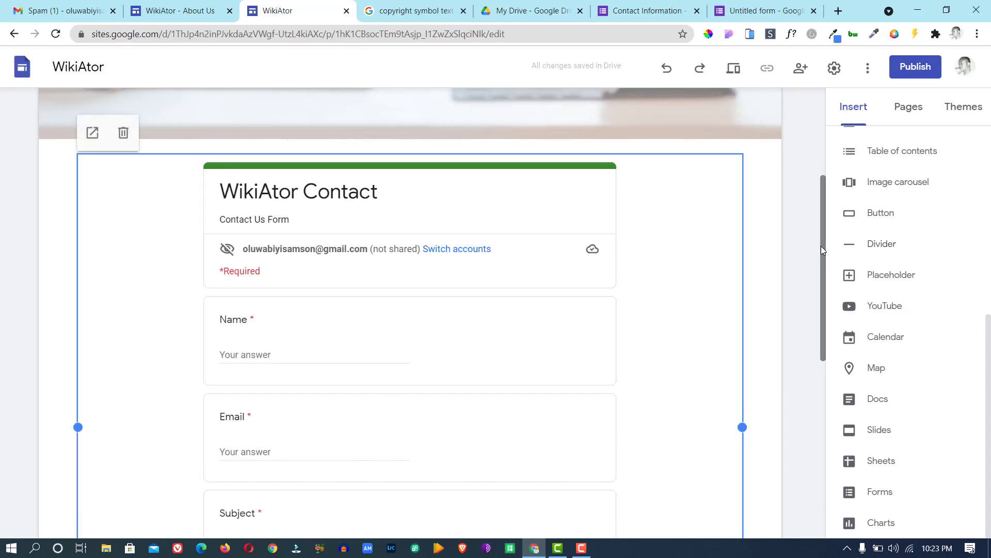
{"action": "scroll", "coordinate": [826, 287], "scroll_direction": "down", "scroll_amount": 6}
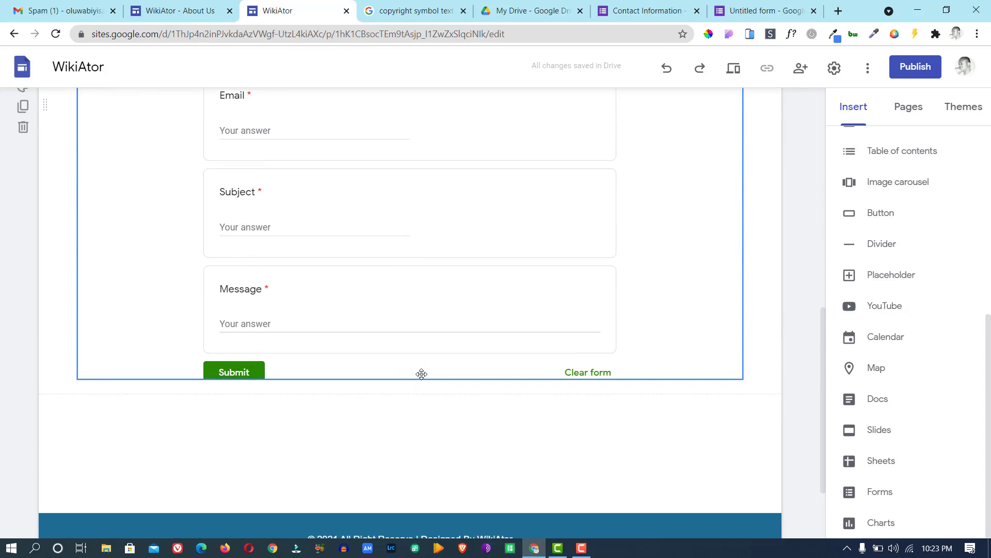
{"action": "left_click", "coordinate": [422, 373]}
{"action": "left_click_drag", "start_coordinate": [410, 379], "coordinate": [435, 519]}
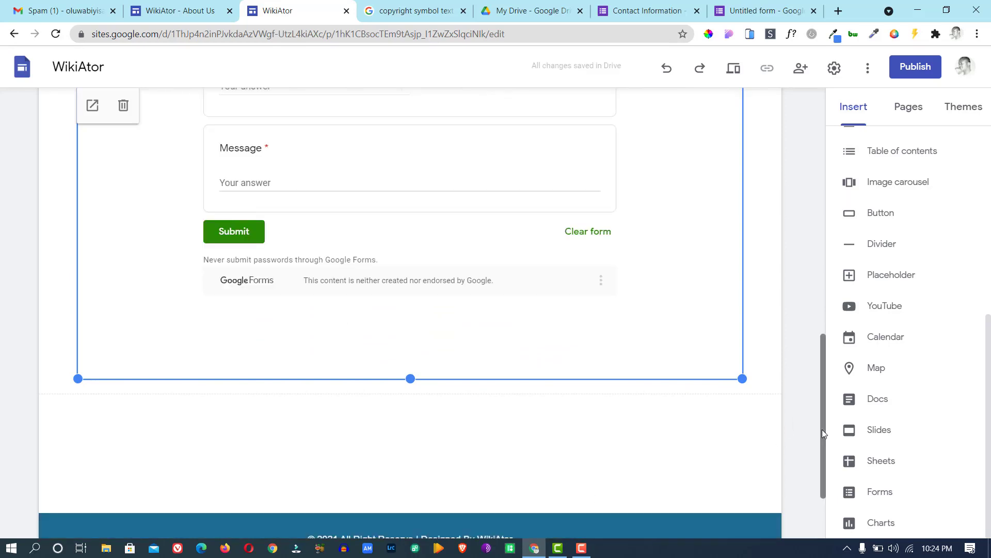
{"action": "left_click_drag", "start_coordinate": [822, 429], "coordinate": [809, 225]}
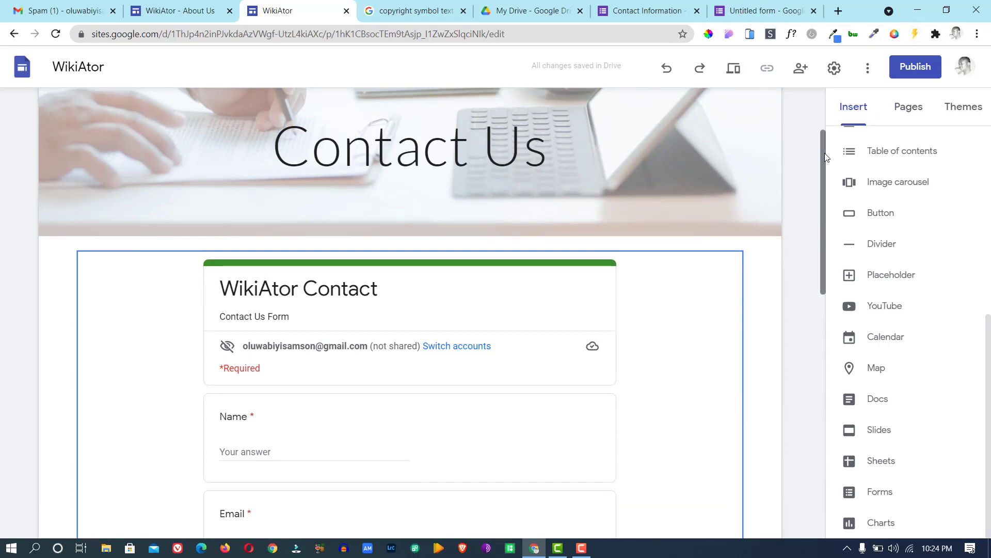
{"action": "left_click_drag", "start_coordinate": [824, 156], "coordinate": [824, 85]}
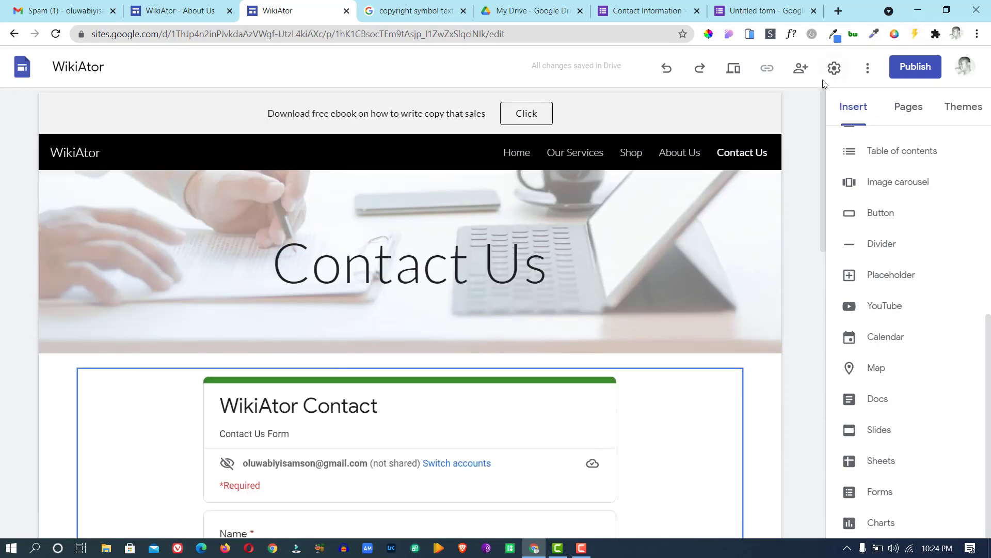
Visit Home, Our Services, About Us and Contact Us in the navigation bar, ending on Shop.
{"action": "left_click", "coordinate": [518, 155]}
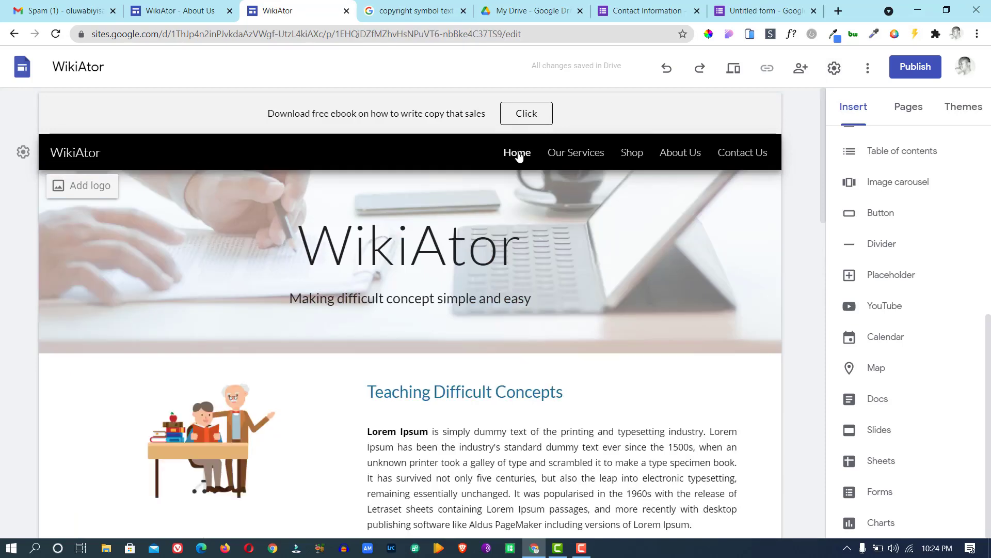
{"action": "left_click", "coordinate": [574, 154]}
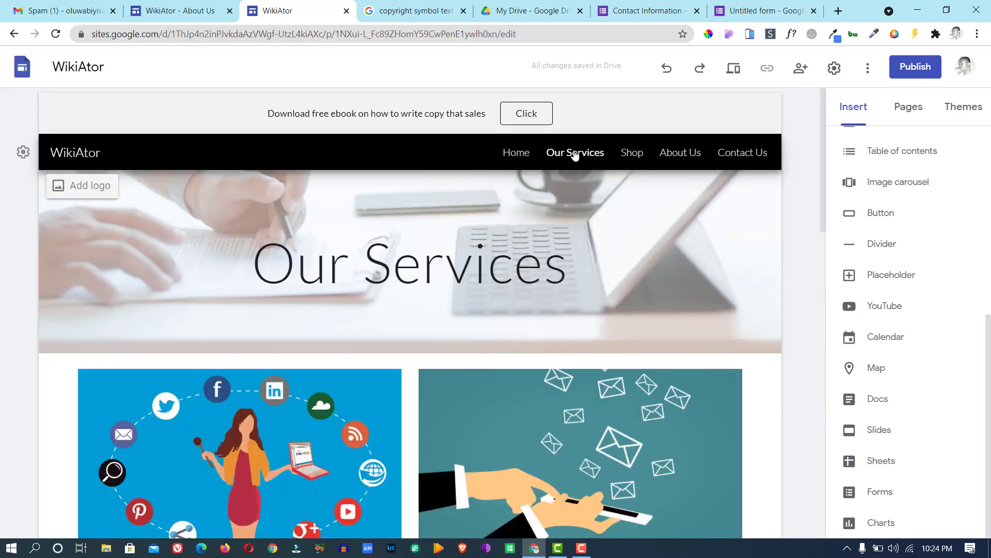
{"action": "left_click", "coordinate": [675, 154]}
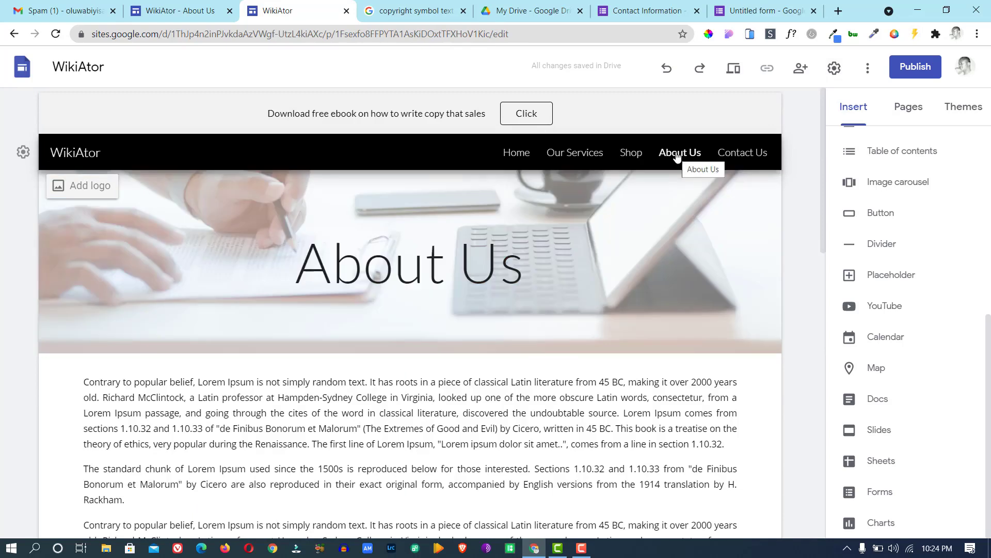
{"action": "left_click", "coordinate": [745, 154]}
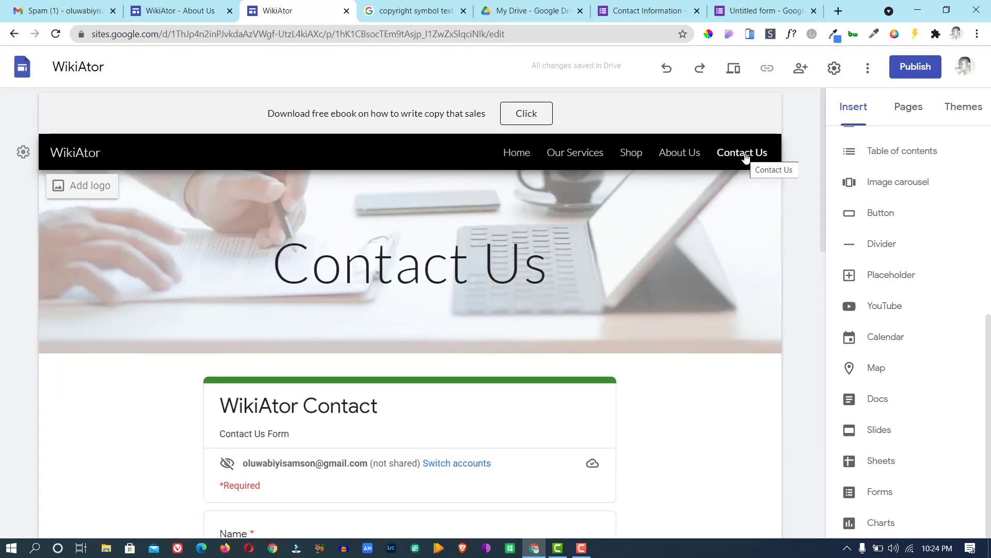
{"action": "left_click", "coordinate": [635, 158]}
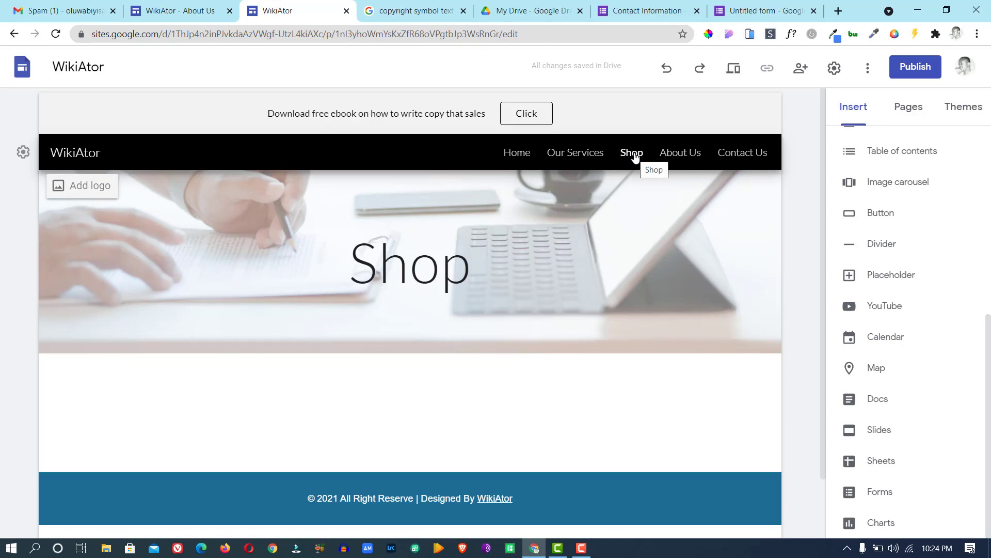
Search Google for 'ecwid' and open the official Ecwid website.
{"action": "left_click", "coordinate": [427, 11]}
{"action": "left_click", "coordinate": [410, 32]}
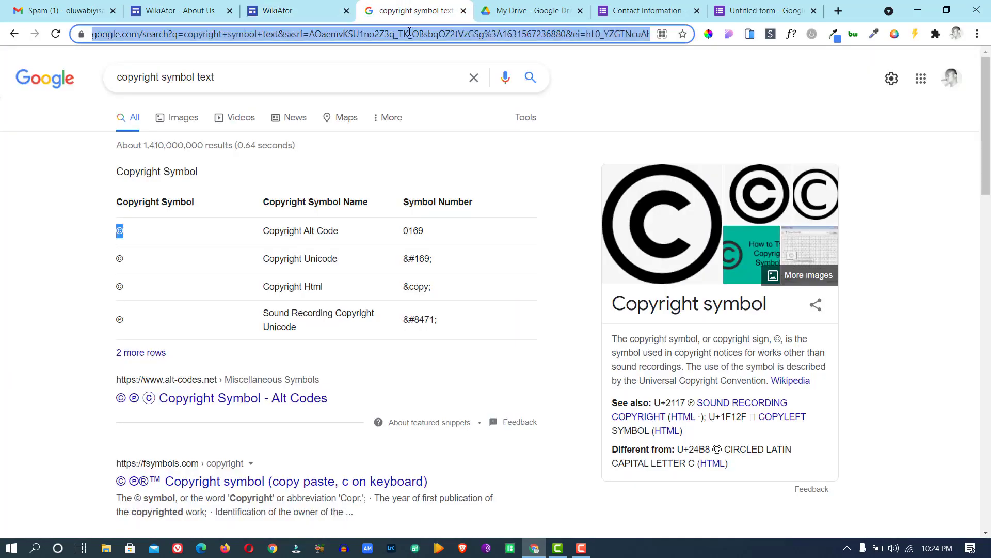
{"action": "type", "text": "ecw"}
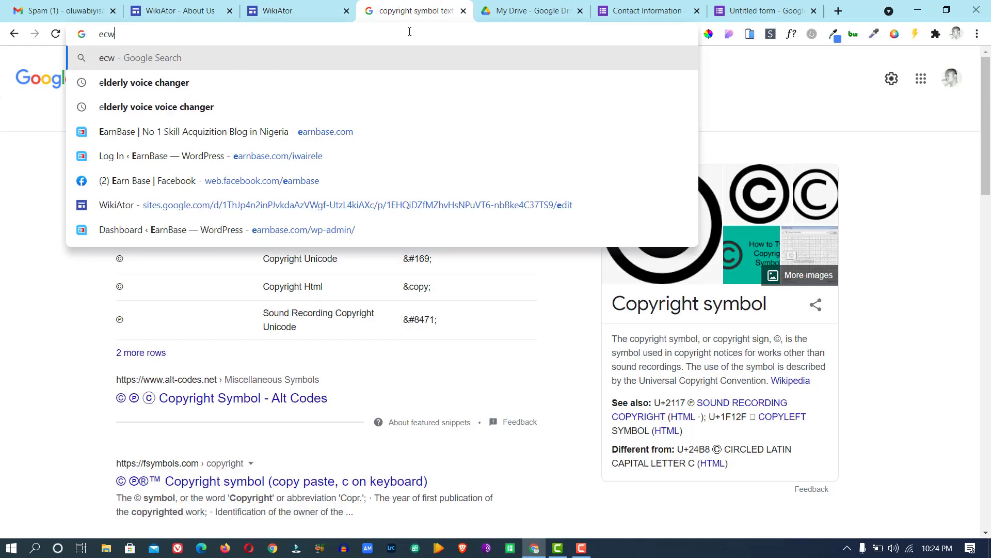
{"action": "type", "text": "id"}
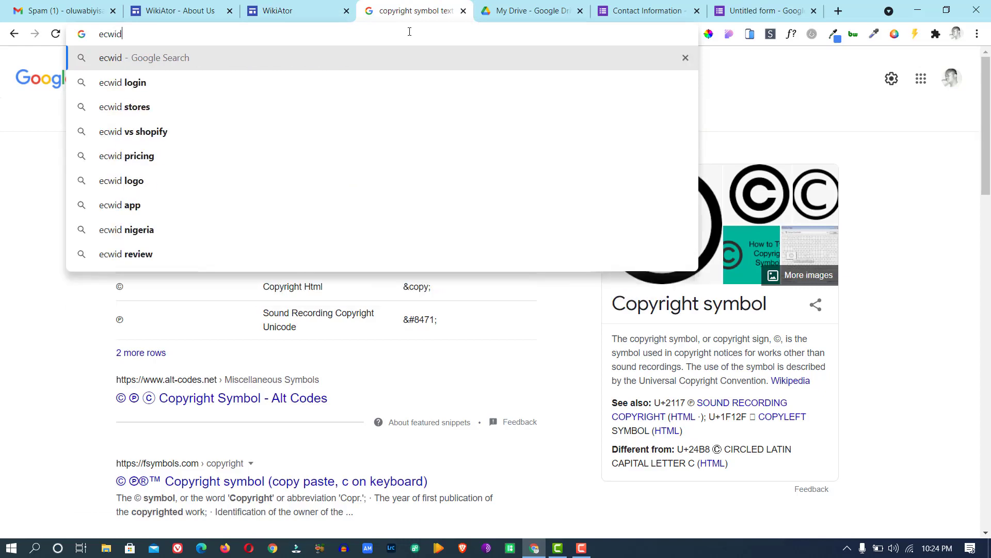
{"action": "key", "text": "Return"}
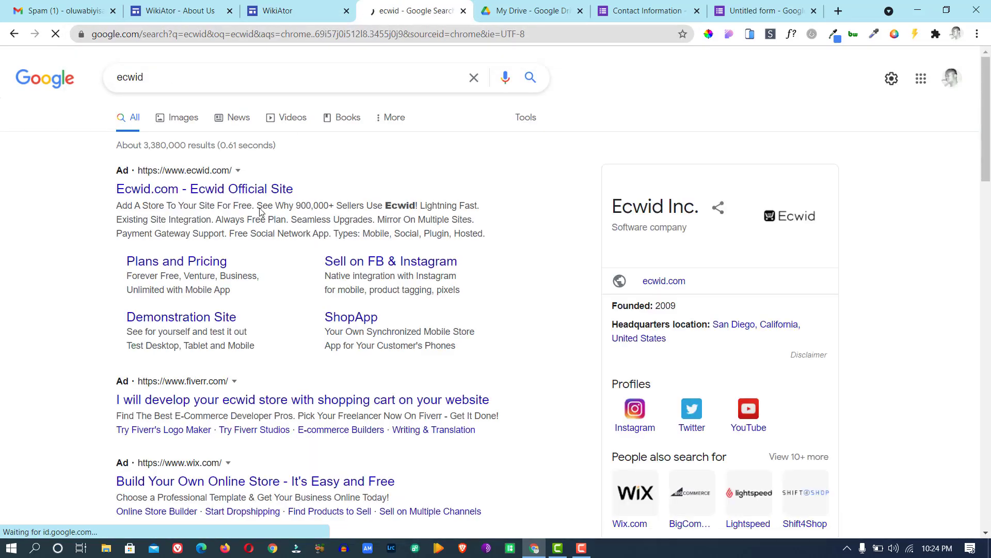
{"action": "left_click_drag", "start_coordinate": [987, 144], "coordinate": [986, 212]}
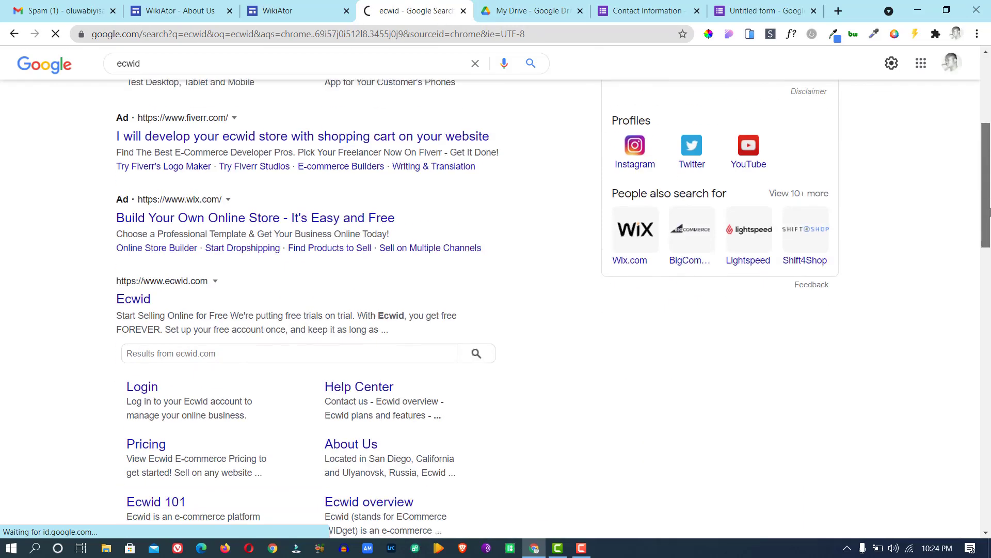
{"action": "left_click", "coordinate": [133, 303]}
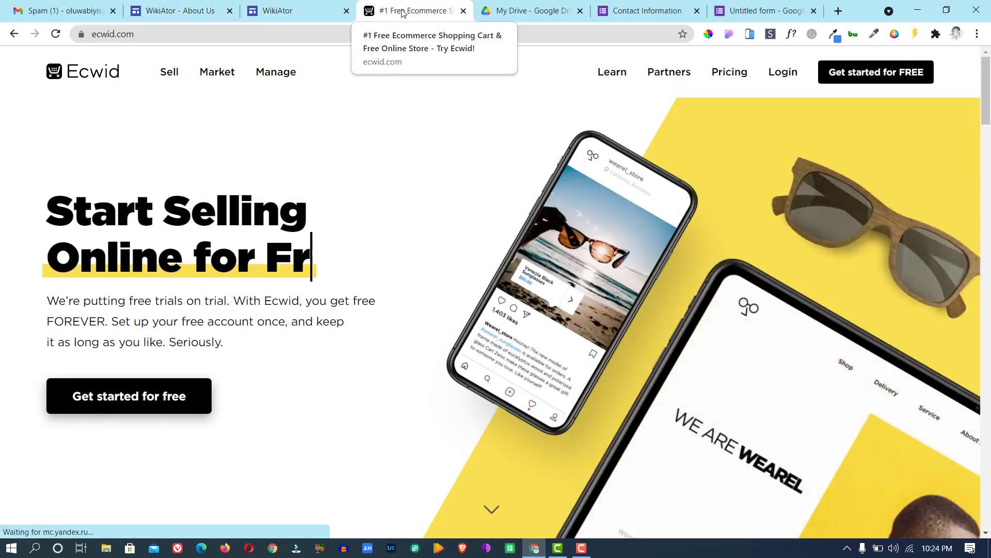
Check the Ecwid tab, then go back to the WikiAtor Shop page in Sites.
{"action": "left_click", "coordinate": [310, 10]}
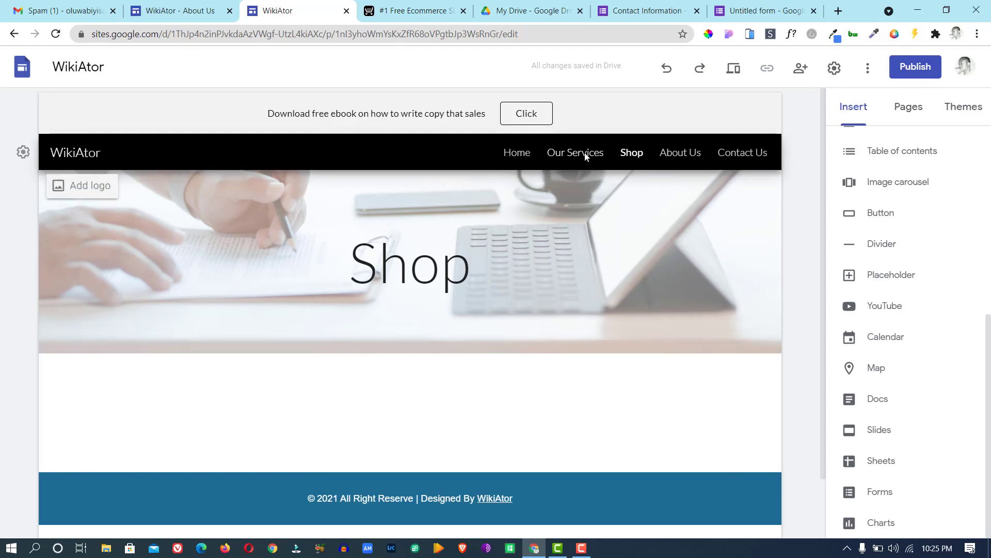
{"action": "left_click", "coordinate": [411, 16]}
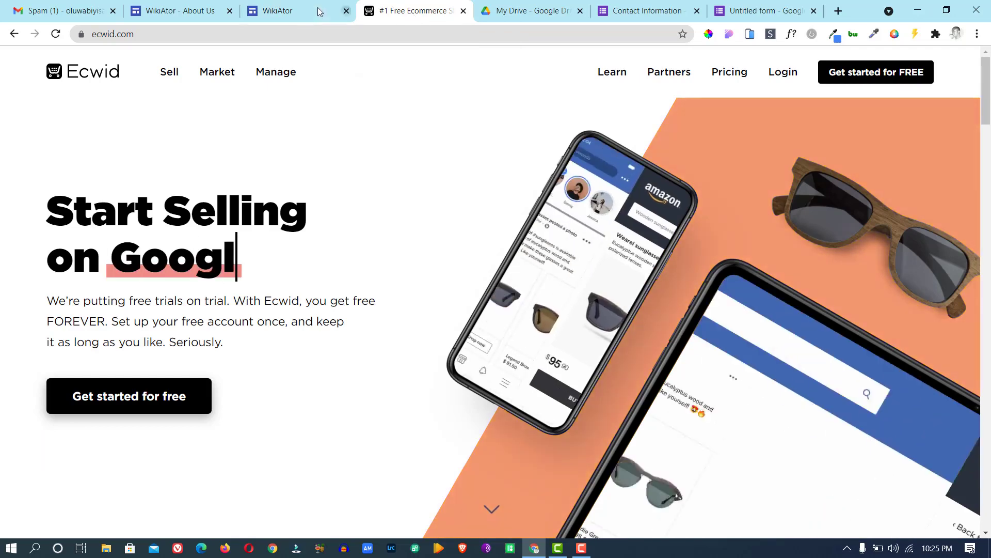
{"action": "key", "text": "ctrl+shift+Tab"}
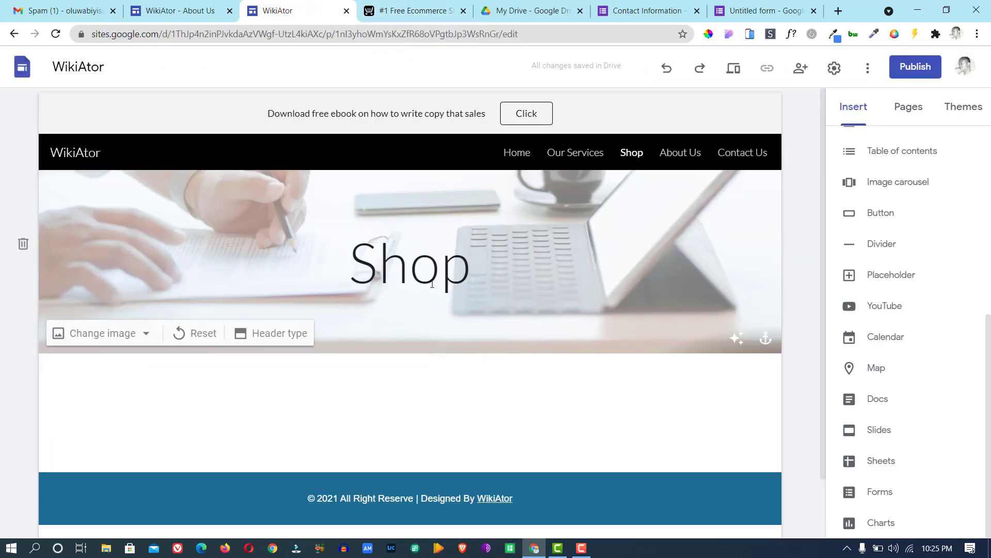